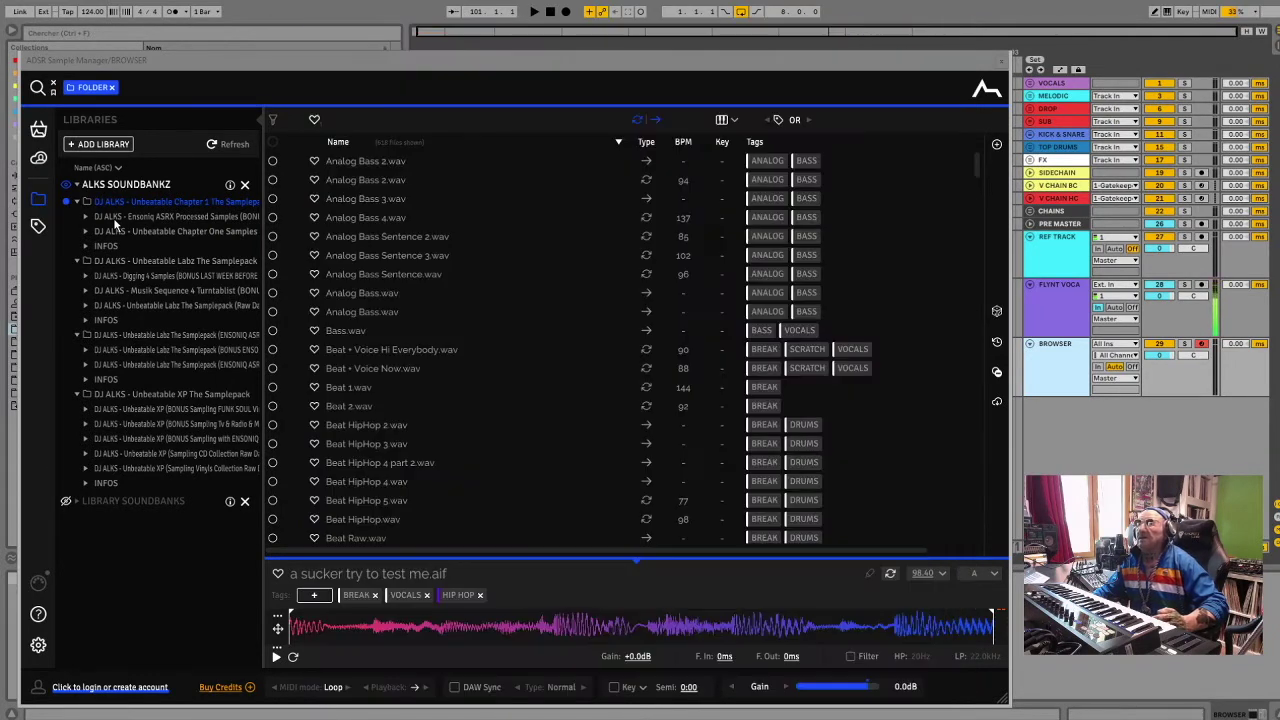
# Expand the Ensoniq ASRX Processed Samples folder and audition its FX samples, from Fx Horn.wav through White Noize with Analog Flanger.wav
pyautogui.click(115, 219)
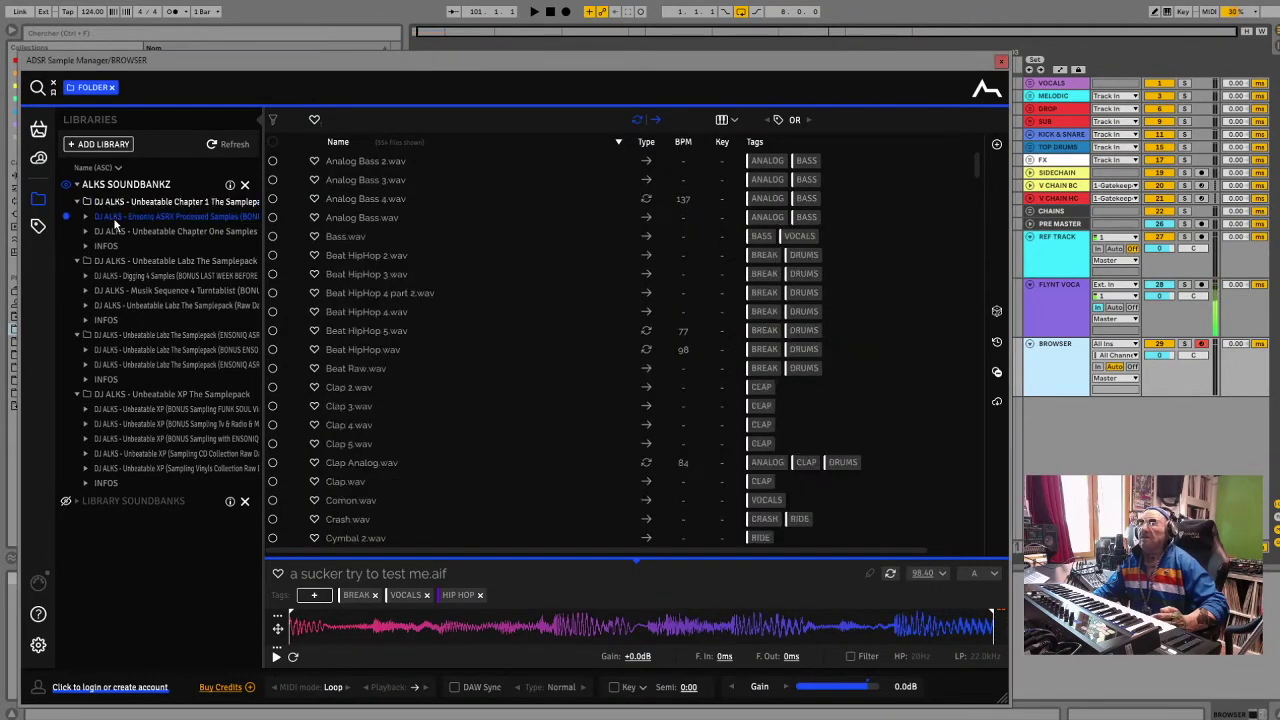
pyautogui.click(85, 217)
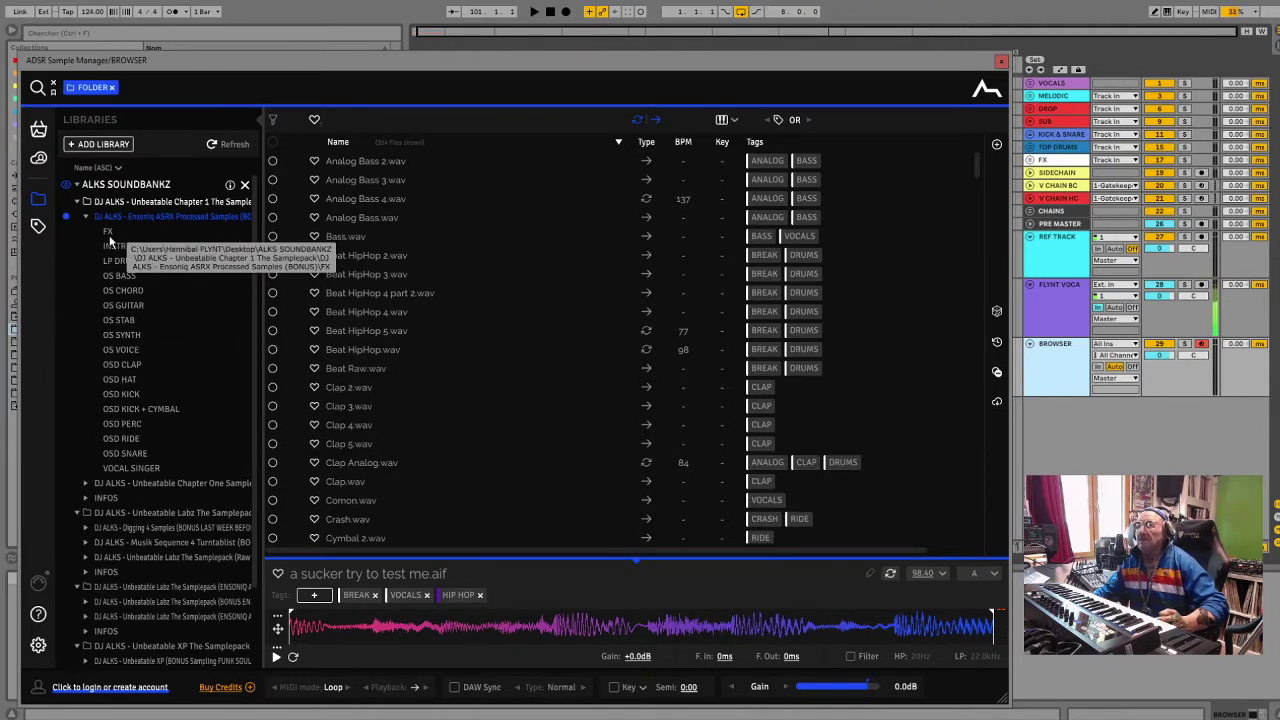
pyautogui.click(108, 233)
pyautogui.click(341, 166)
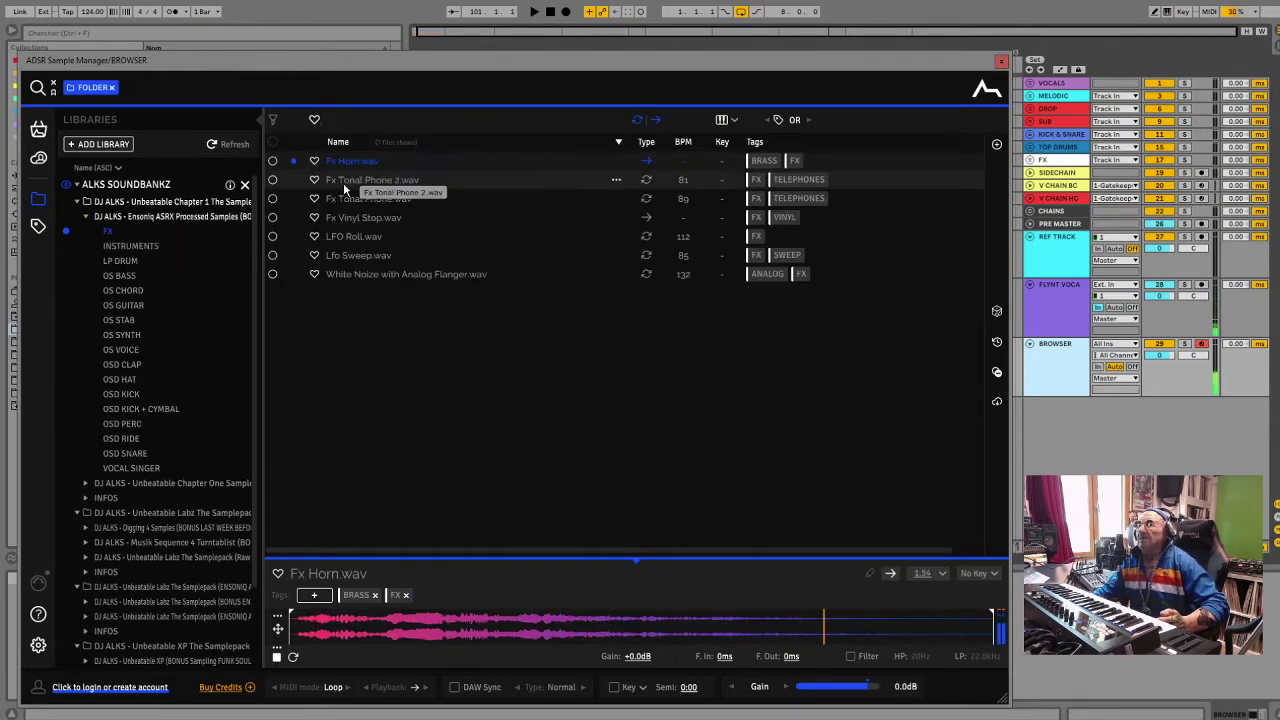
pyautogui.click(344, 188)
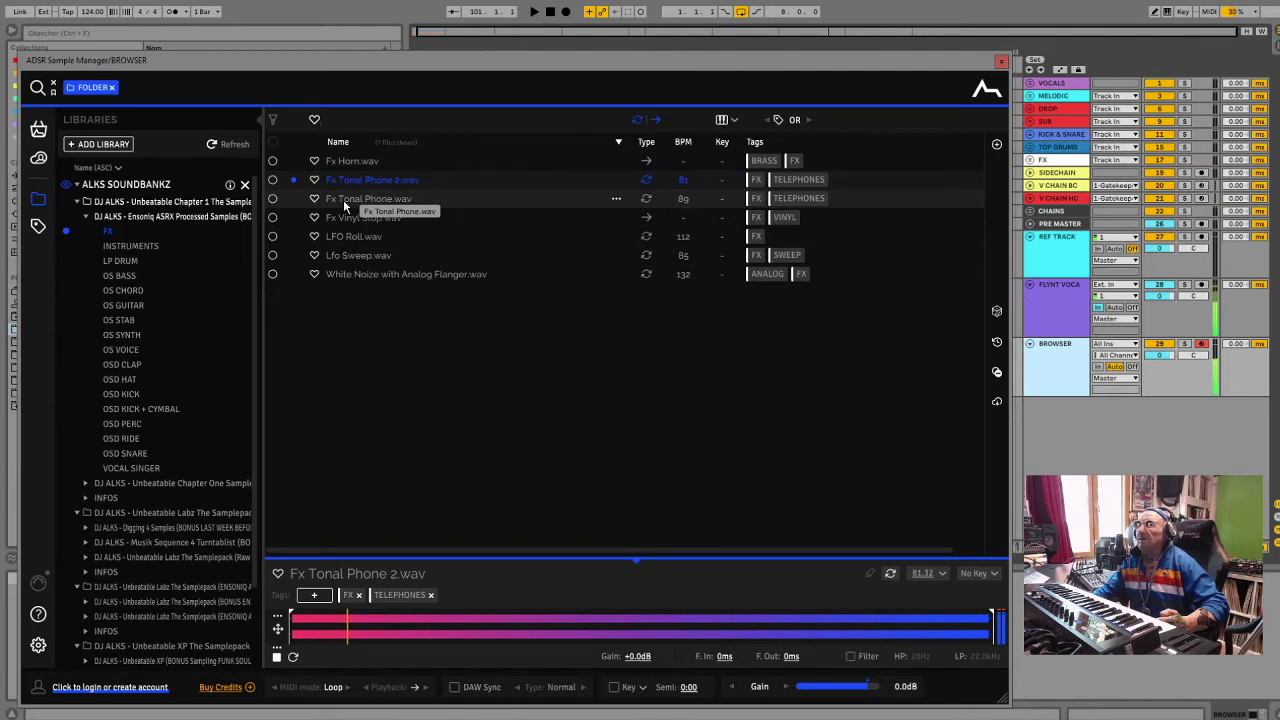
pyautogui.click(350, 198)
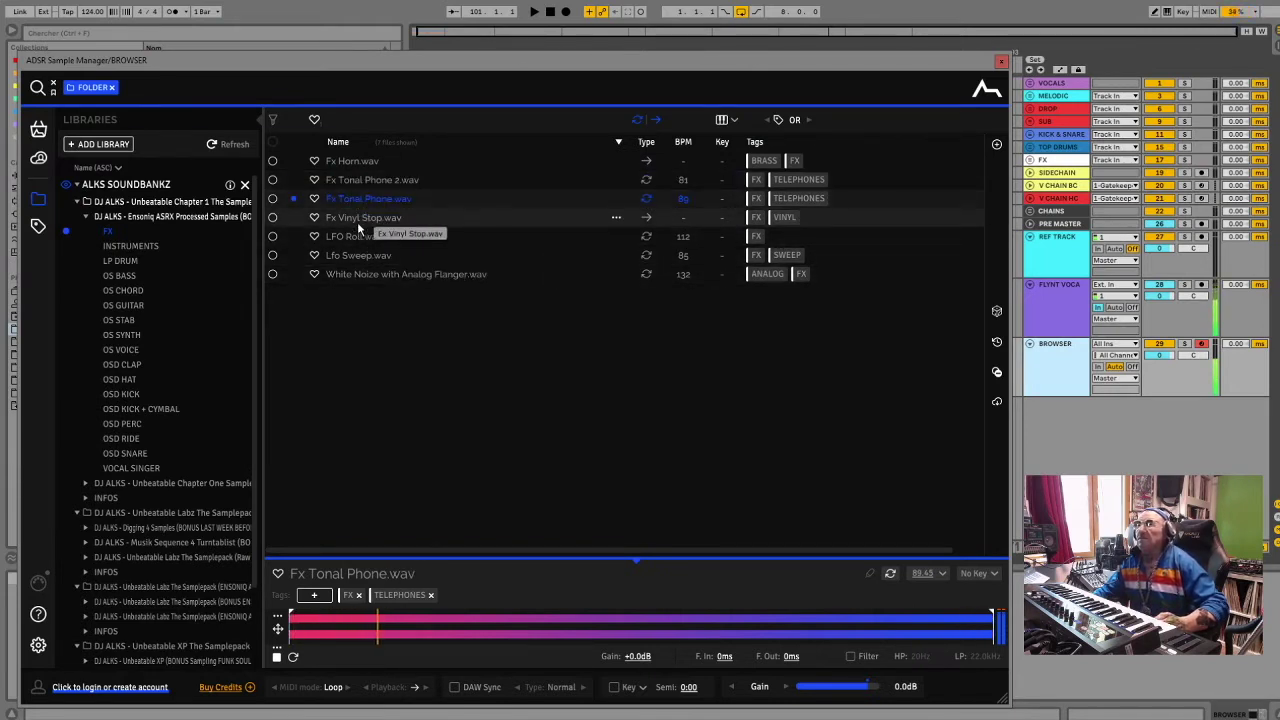
pyautogui.click(357, 221)
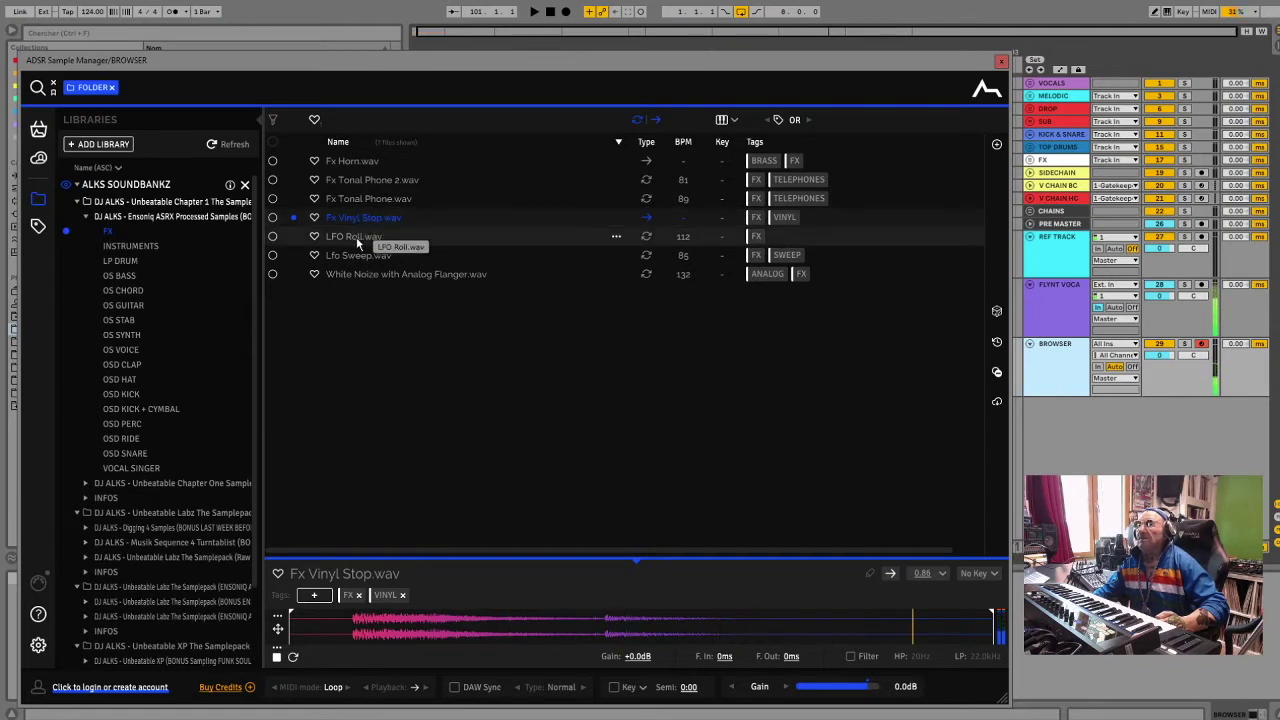
pyautogui.click(356, 237)
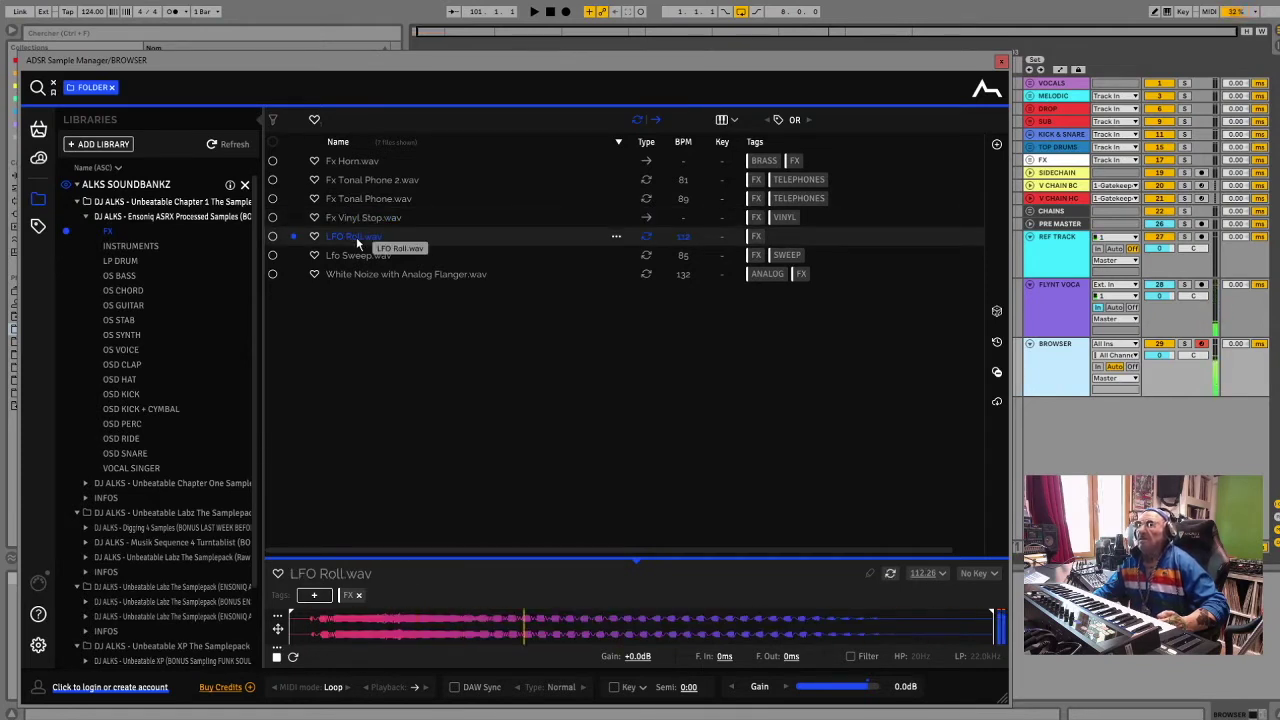
pyautogui.click(361, 257)
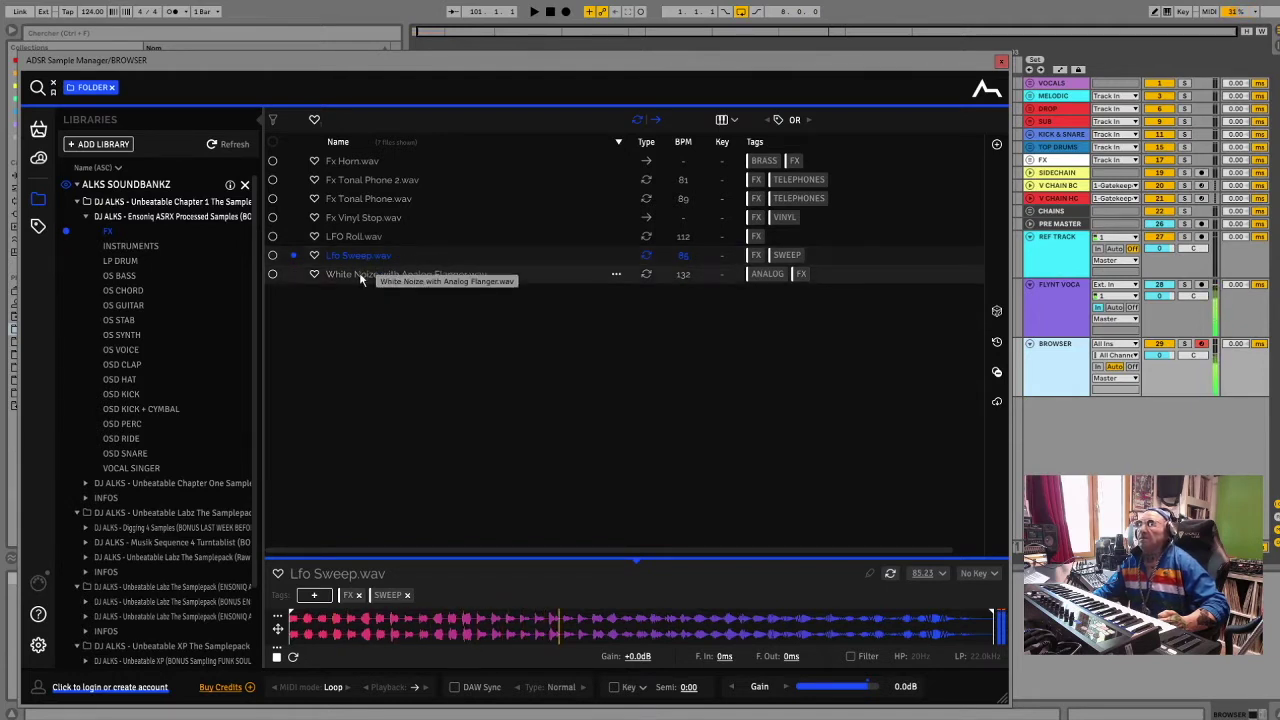
pyautogui.click(360, 274)
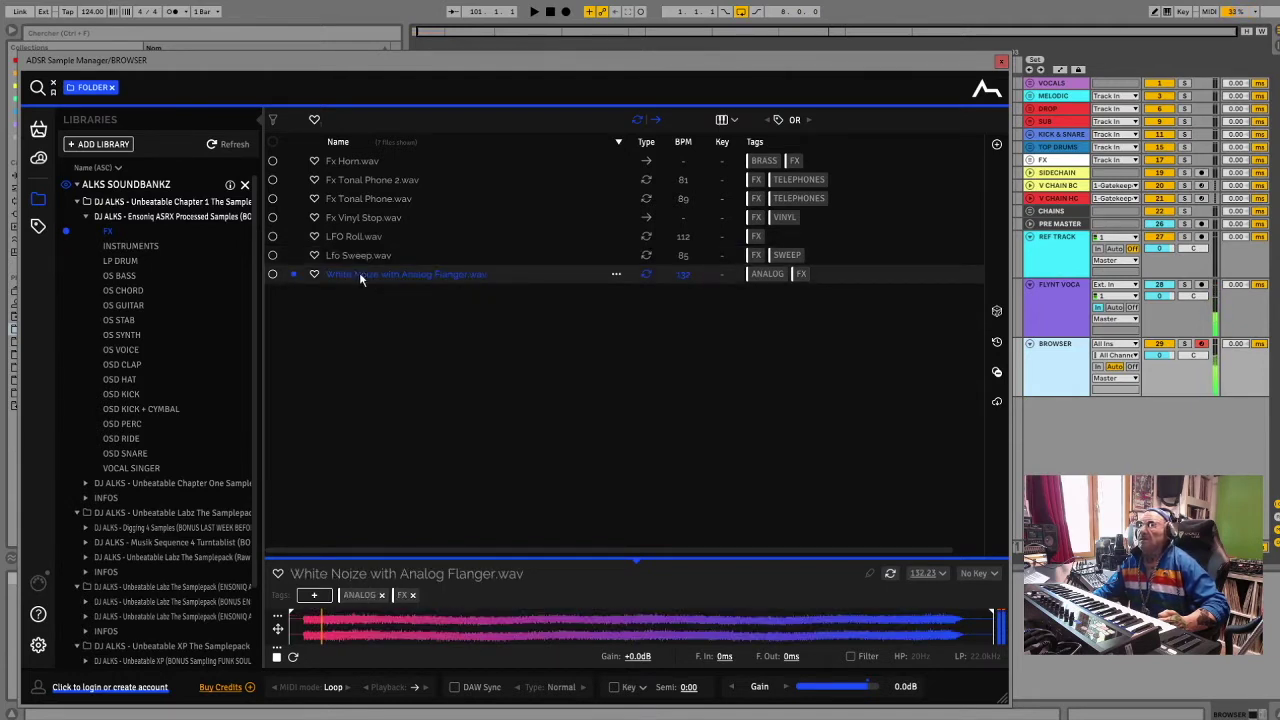
# Audition Indian Sitar.wav, Violin 2.wav and Violin.wav in the INSTRUMENTS folder
pyautogui.click(137, 244)
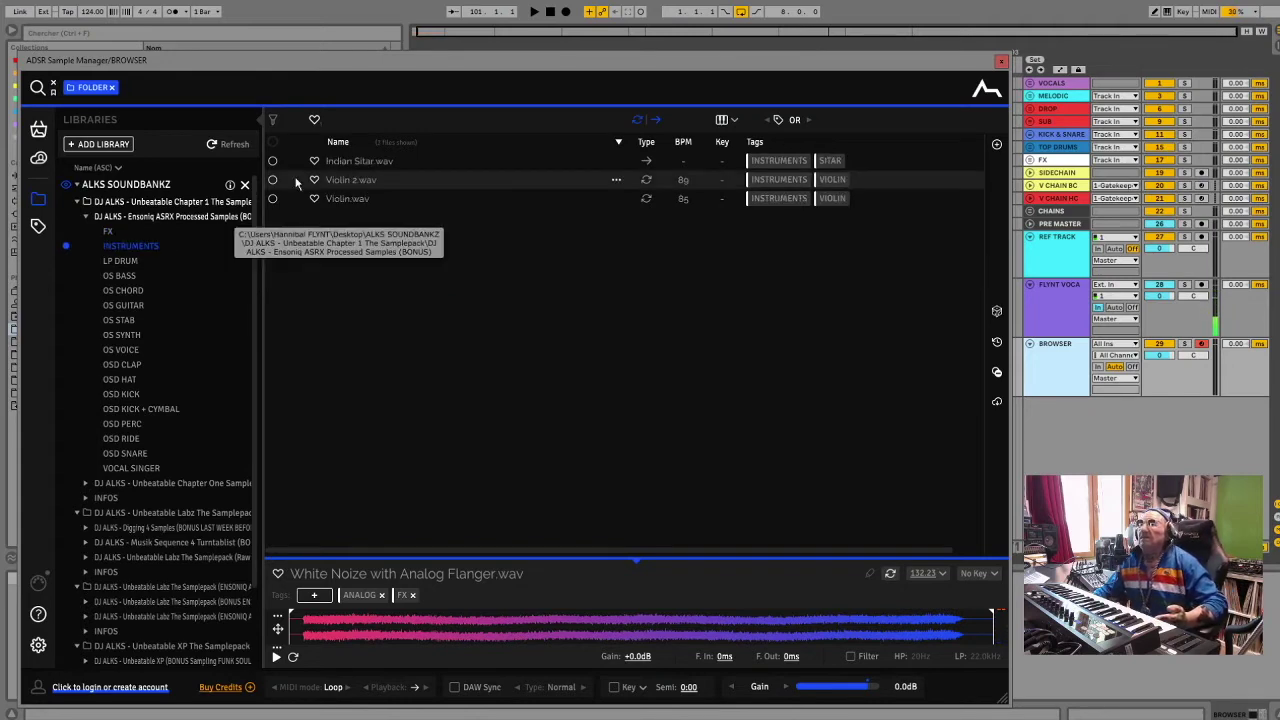
pyautogui.click(330, 163)
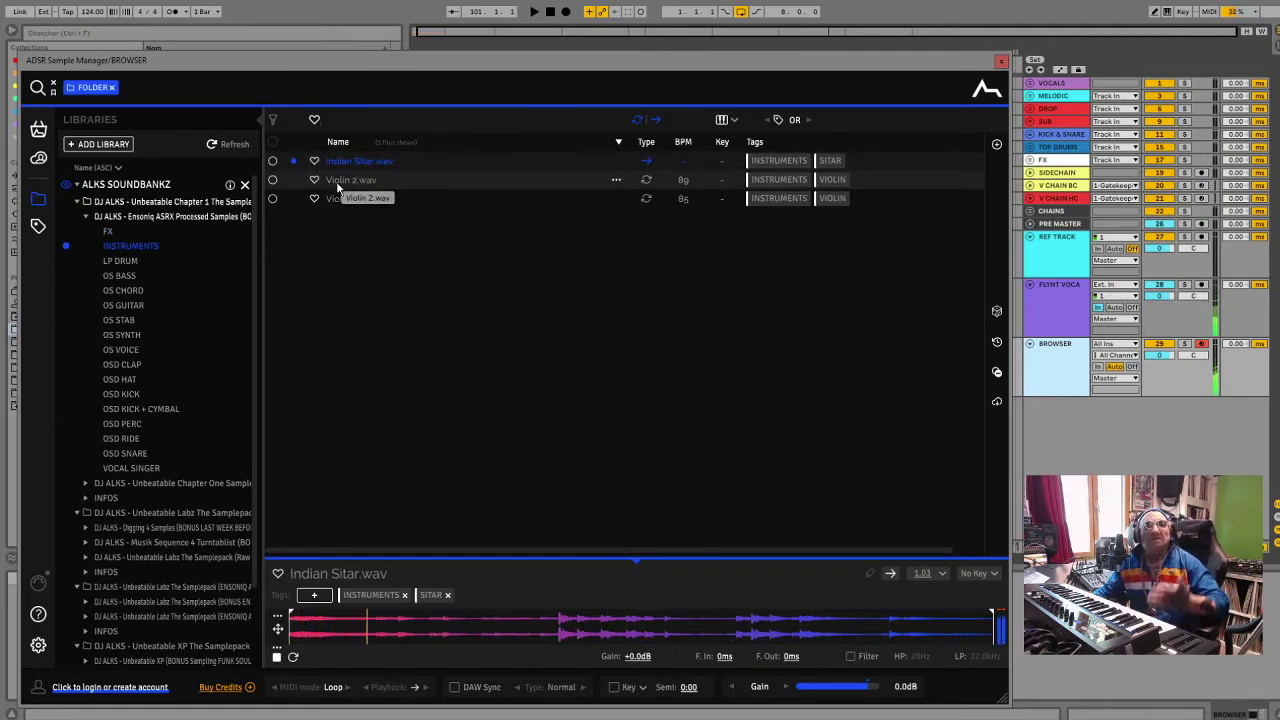
pyautogui.click(336, 181)
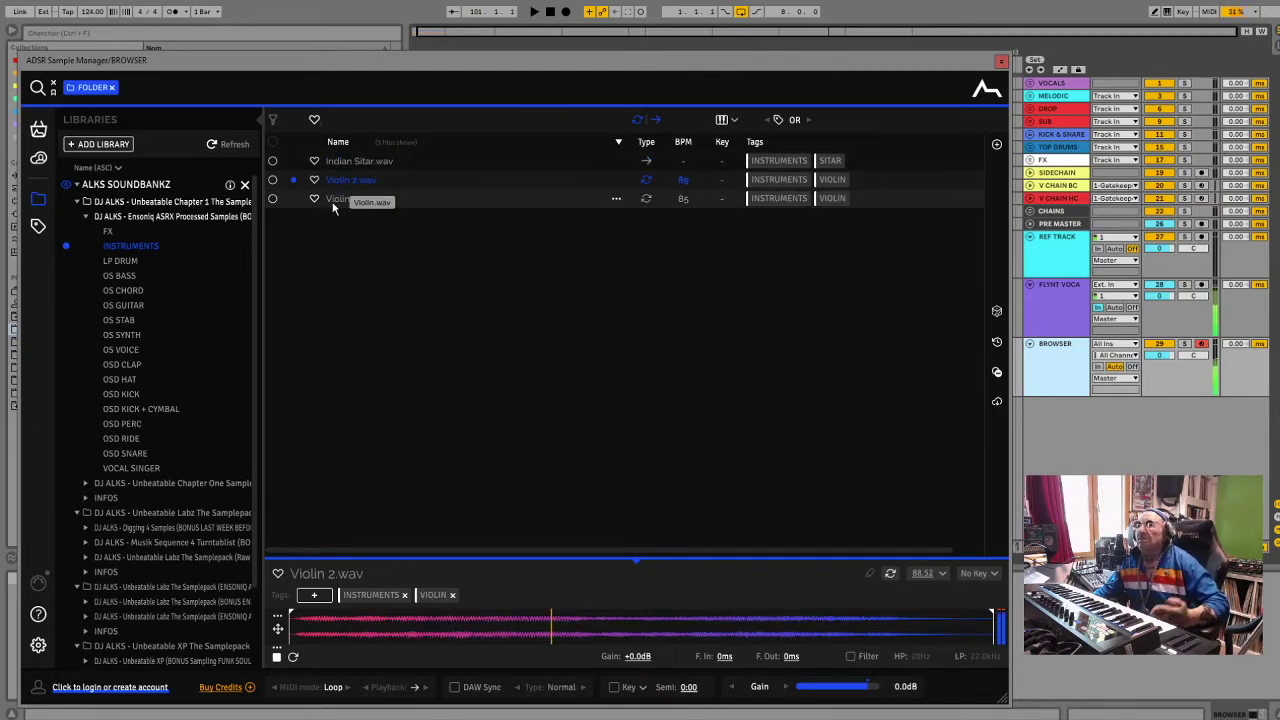
pyautogui.click(334, 199)
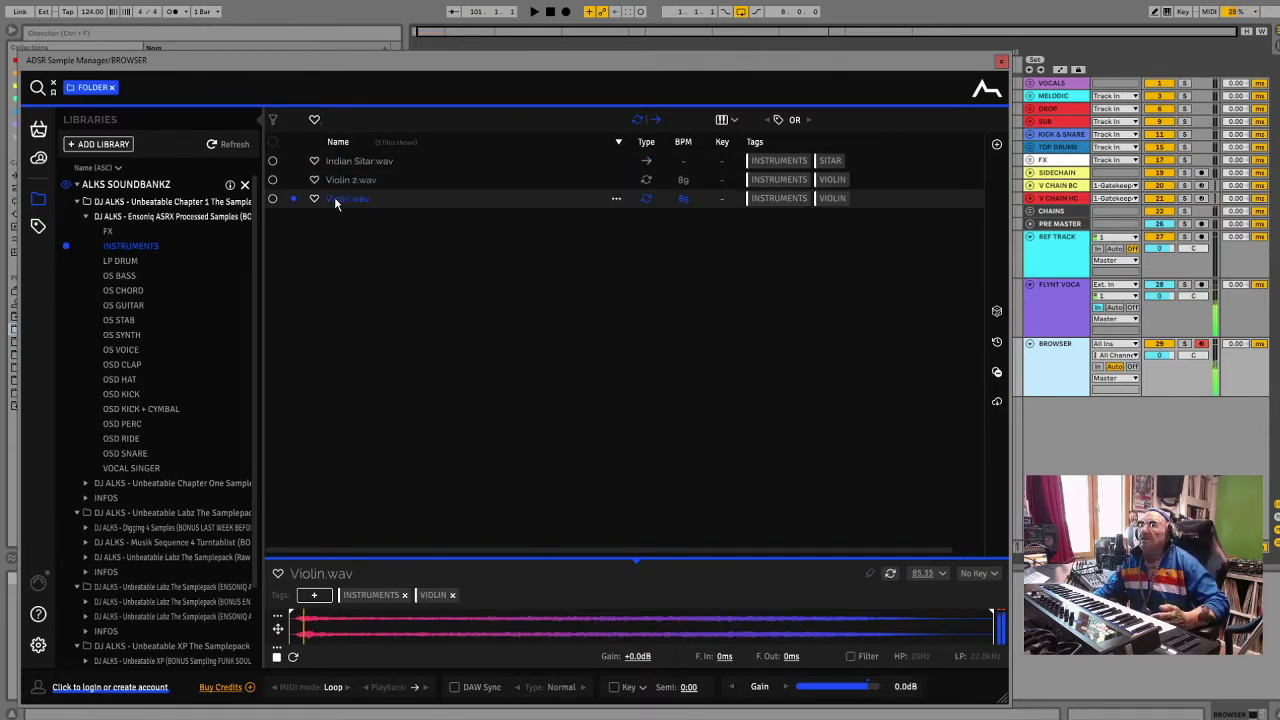
# Audition the hip-hop and raw beat samples in the LP DRUM folder, from Beat HipHop 2.wav through Beat Raw.wav
pyautogui.click(149, 261)
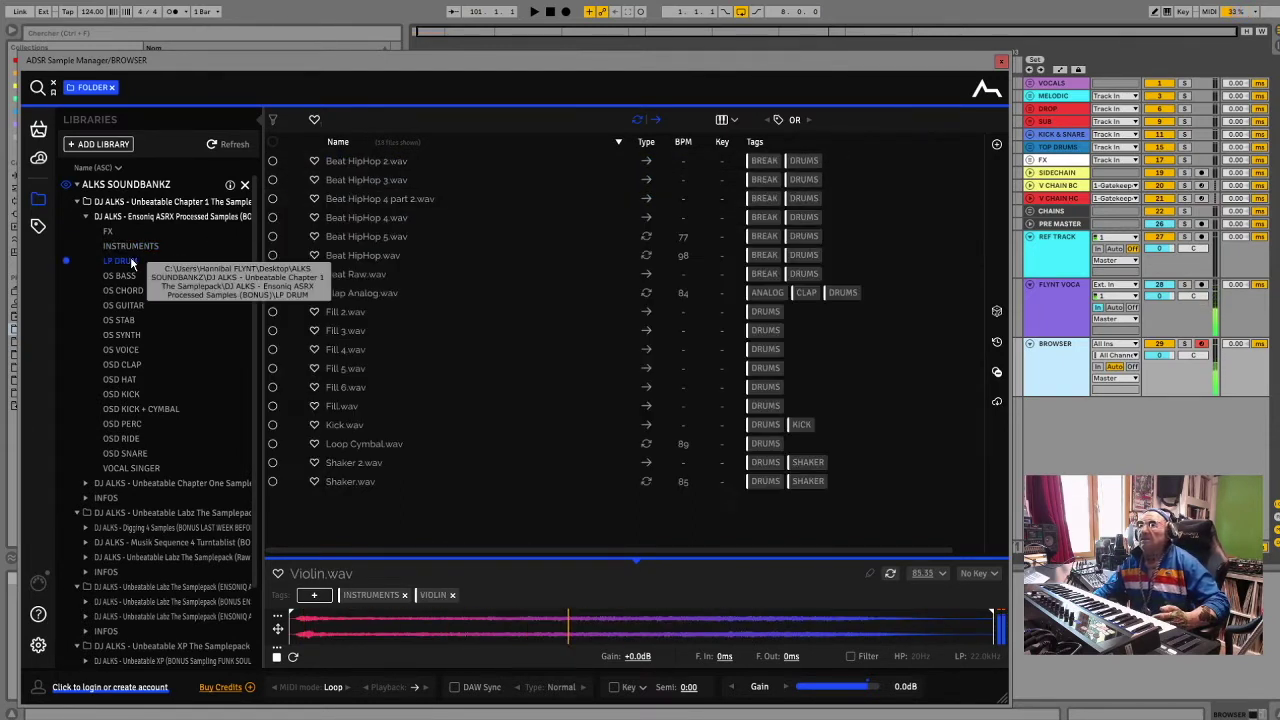
pyautogui.click(314, 161)
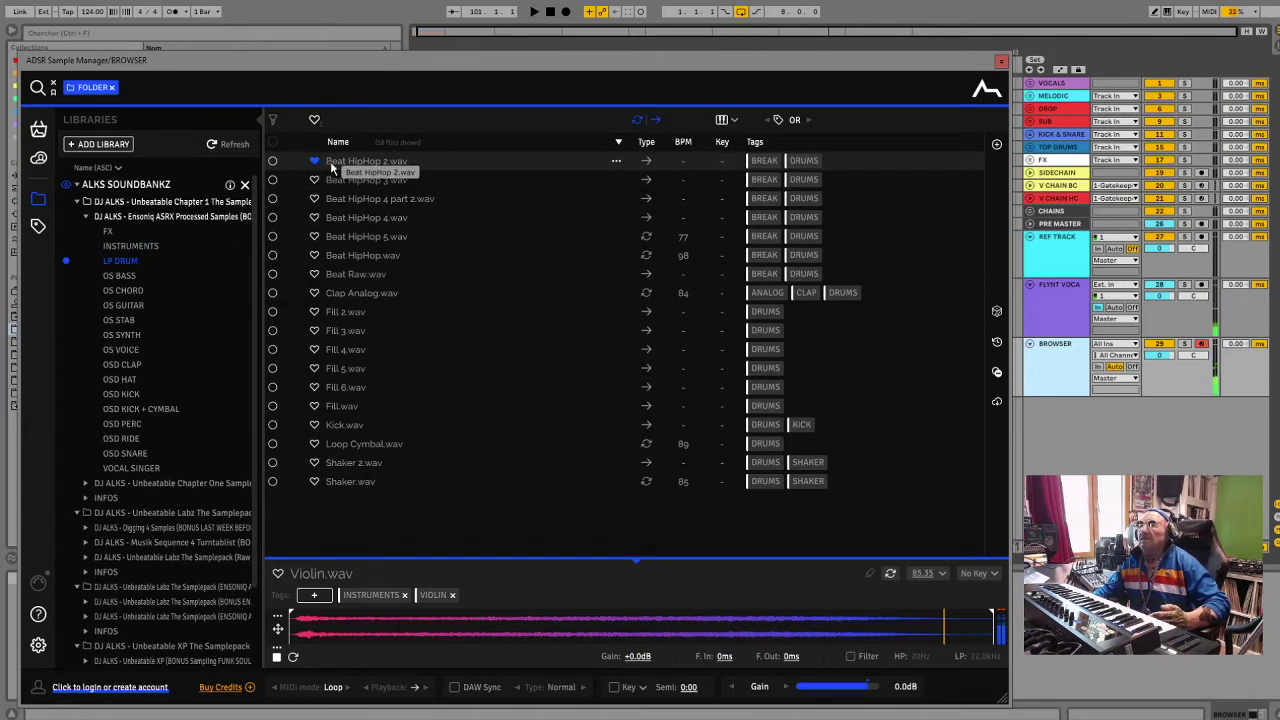
pyautogui.click(342, 163)
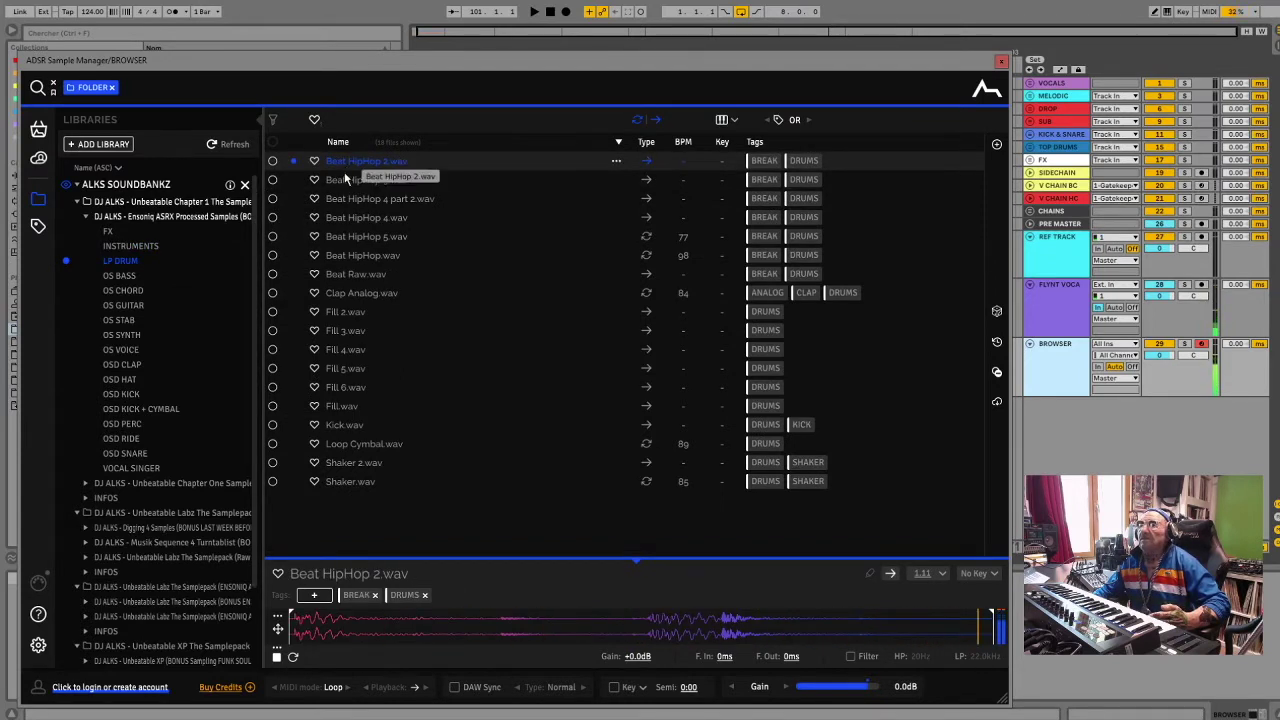
pyautogui.click(343, 182)
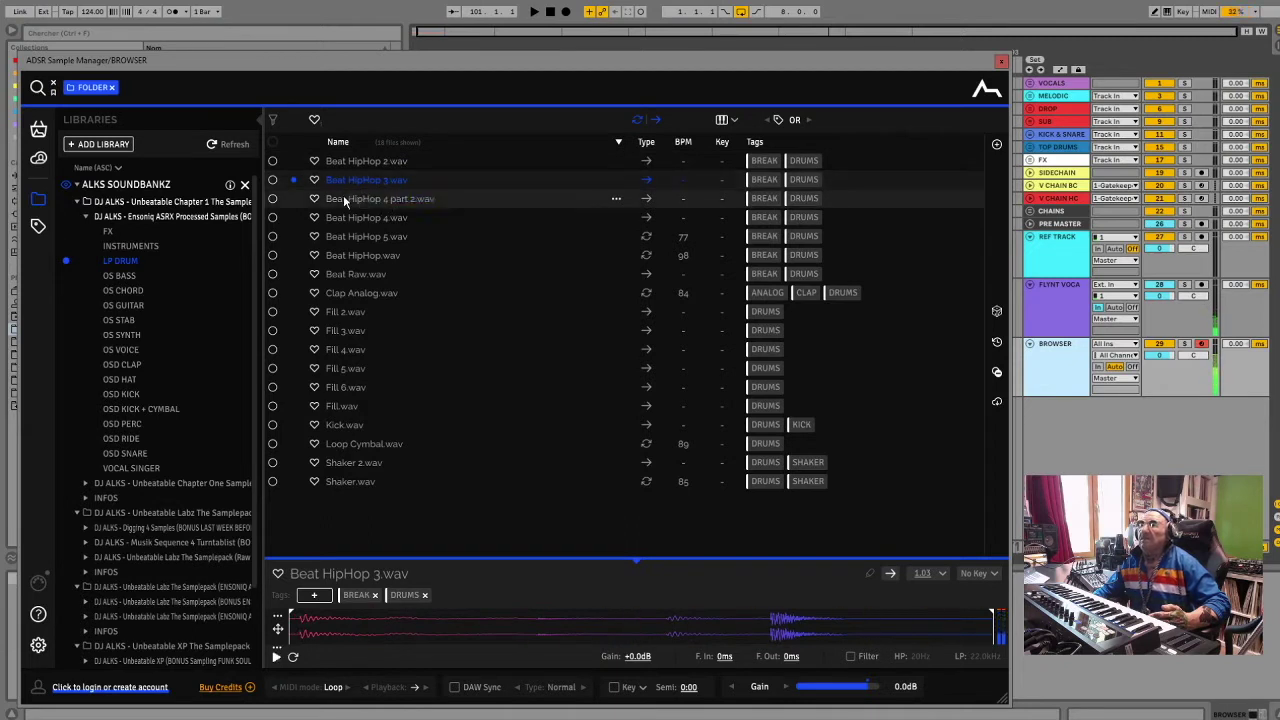
pyautogui.click(344, 199)
pyautogui.click(348, 217)
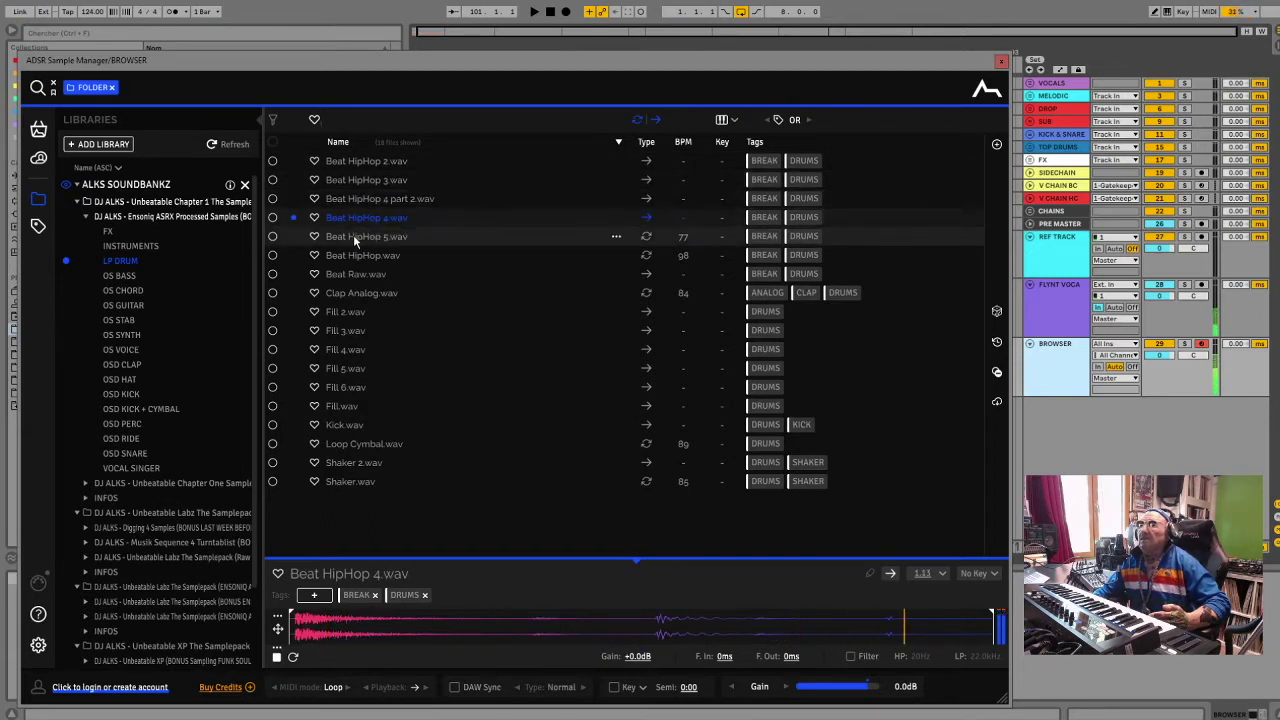
pyautogui.click(353, 237)
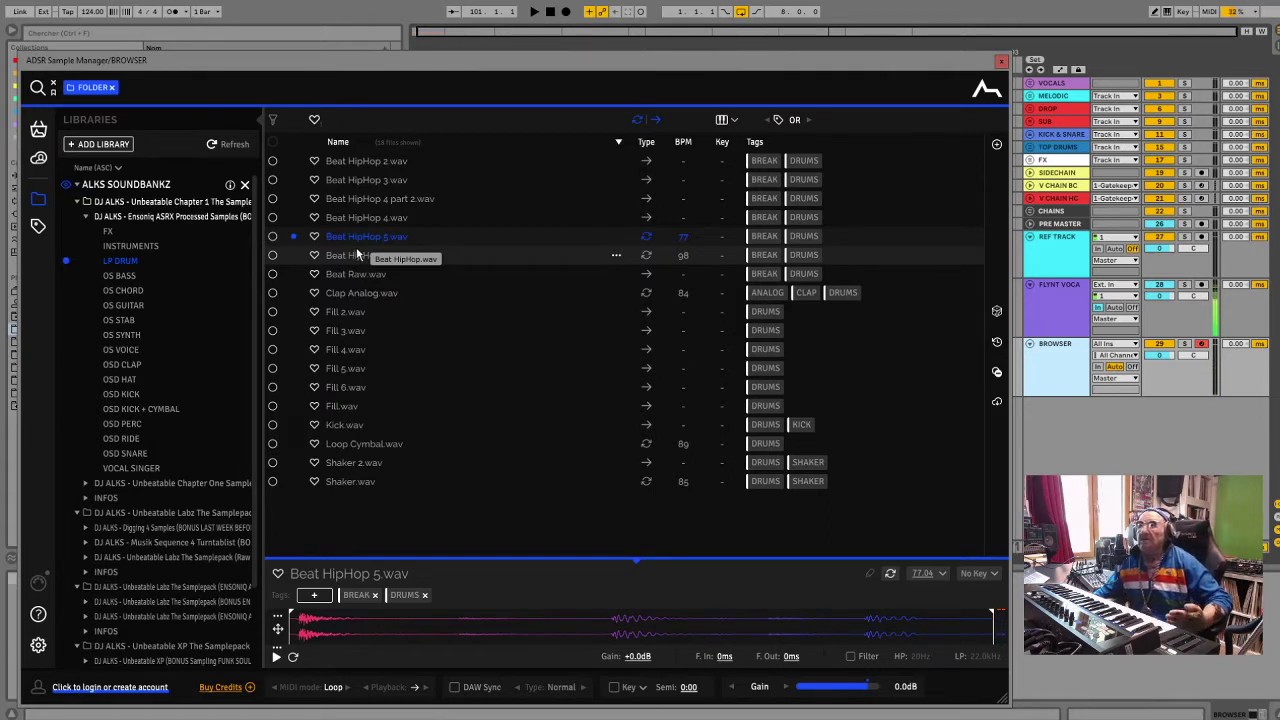
pyautogui.click(357, 256)
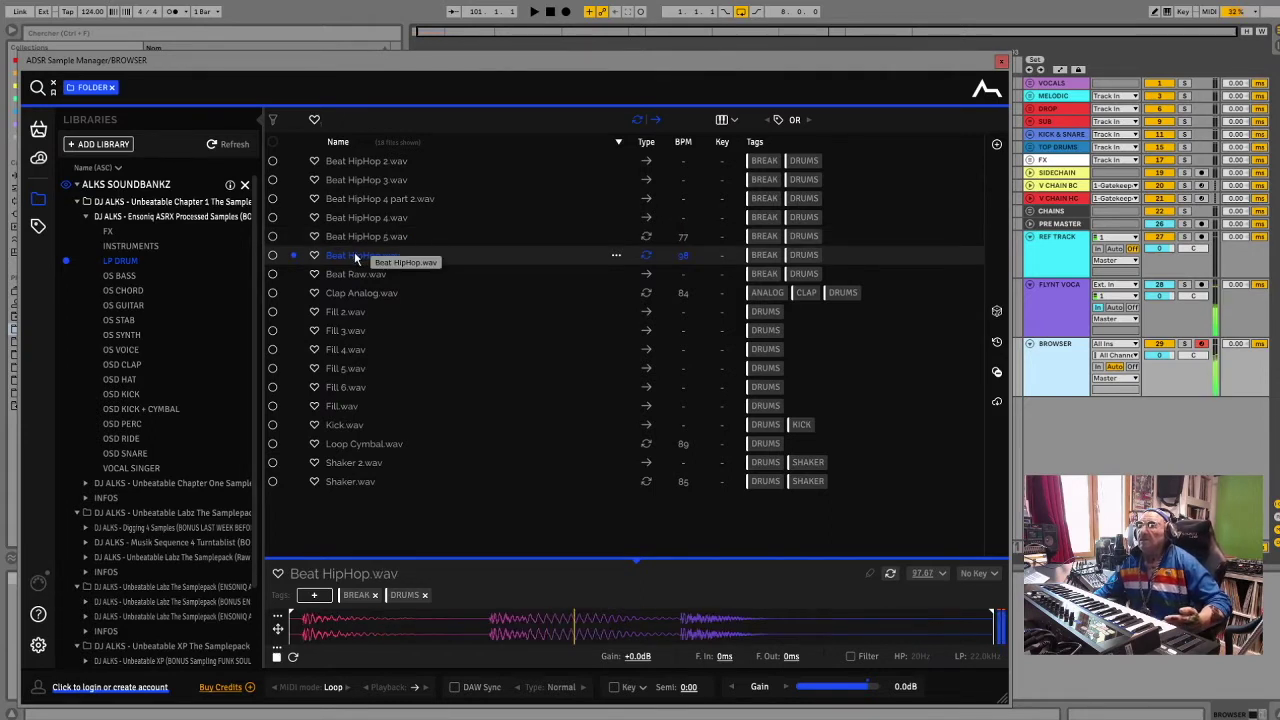
pyautogui.click(350, 274)
# Preview Clap Analog.wav and the drum fills from Fill 2.wav through Fill.wav in the LP DRUM folder
pyautogui.click(343, 293)
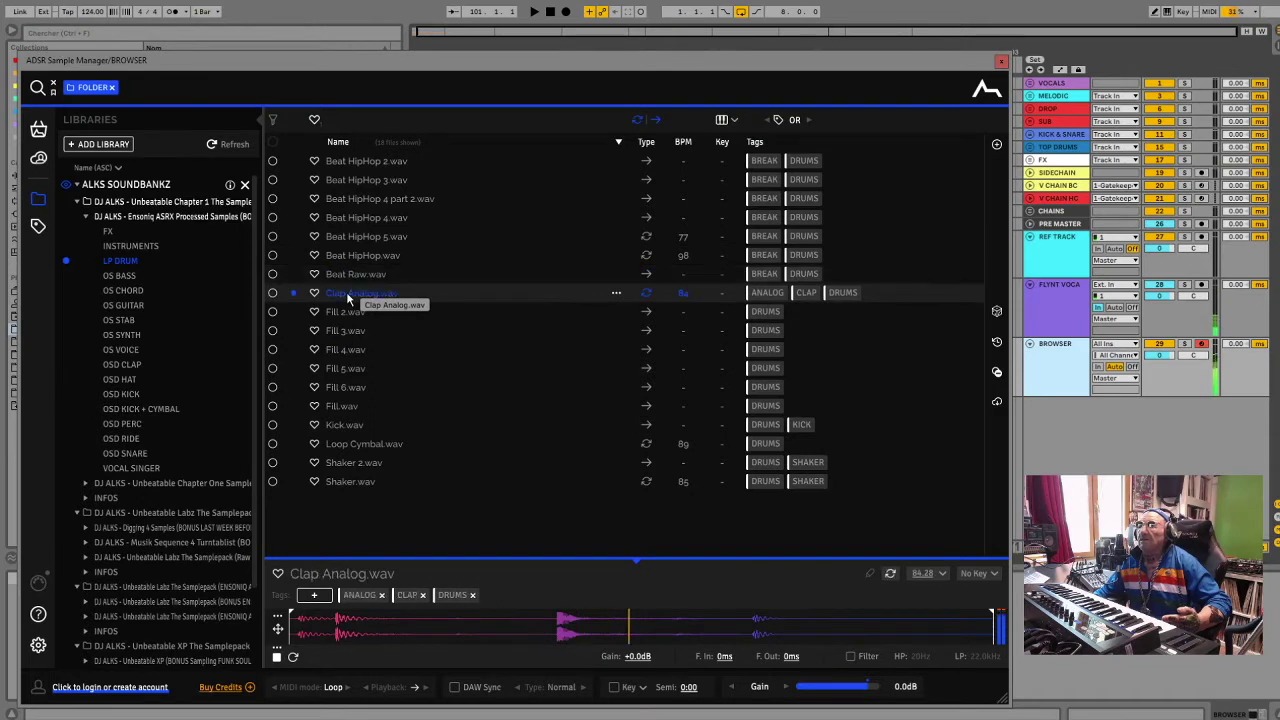
pyautogui.click(345, 312)
pyautogui.click(343, 327)
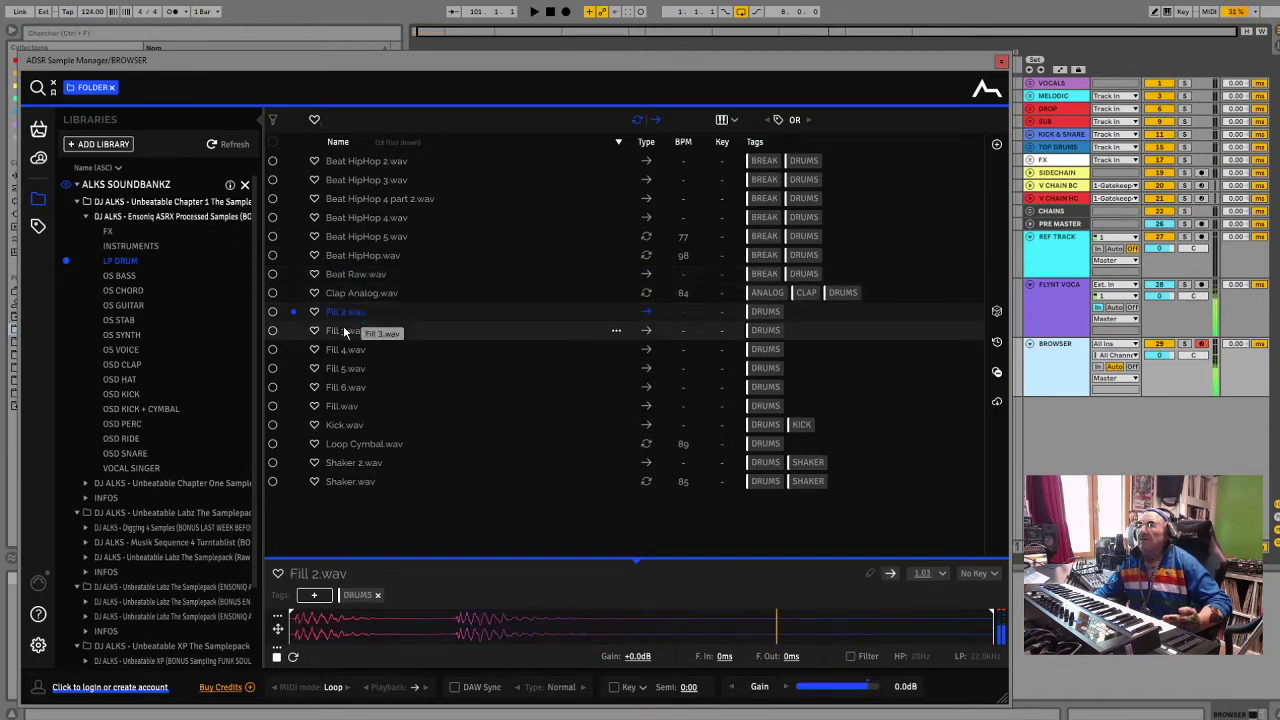
pyautogui.click(338, 348)
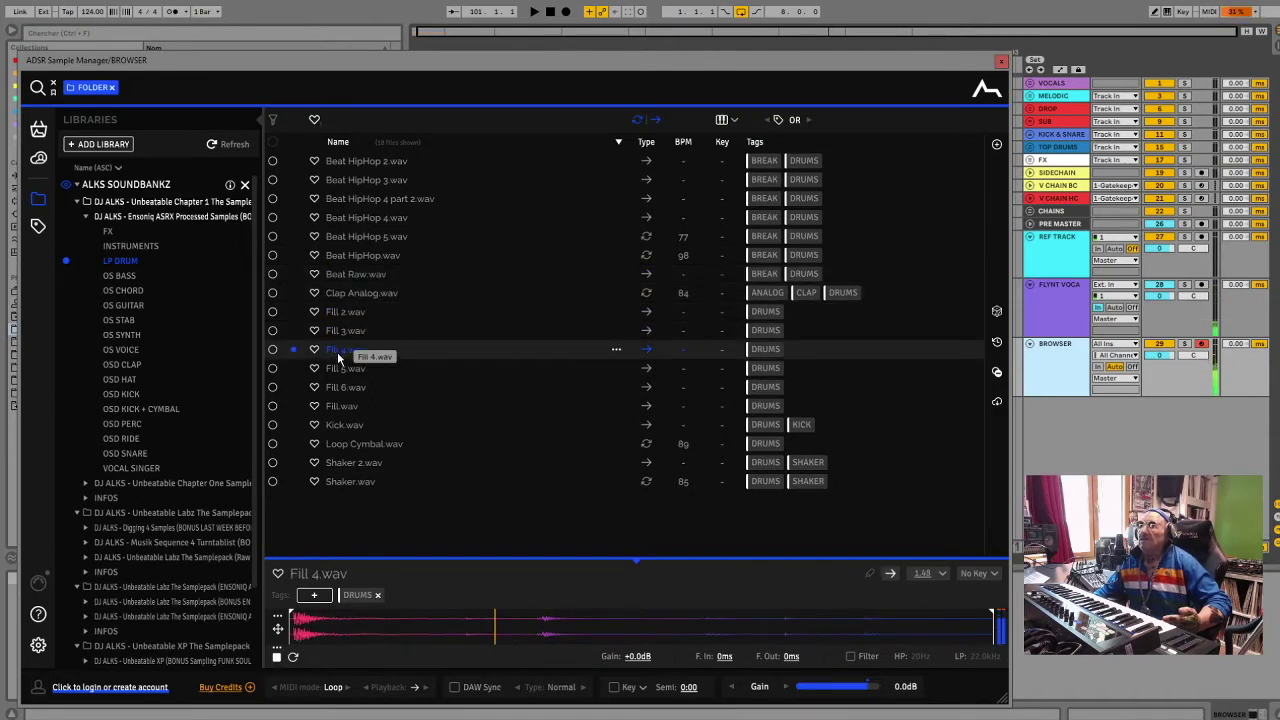
pyautogui.click(338, 368)
pyautogui.click(340, 388)
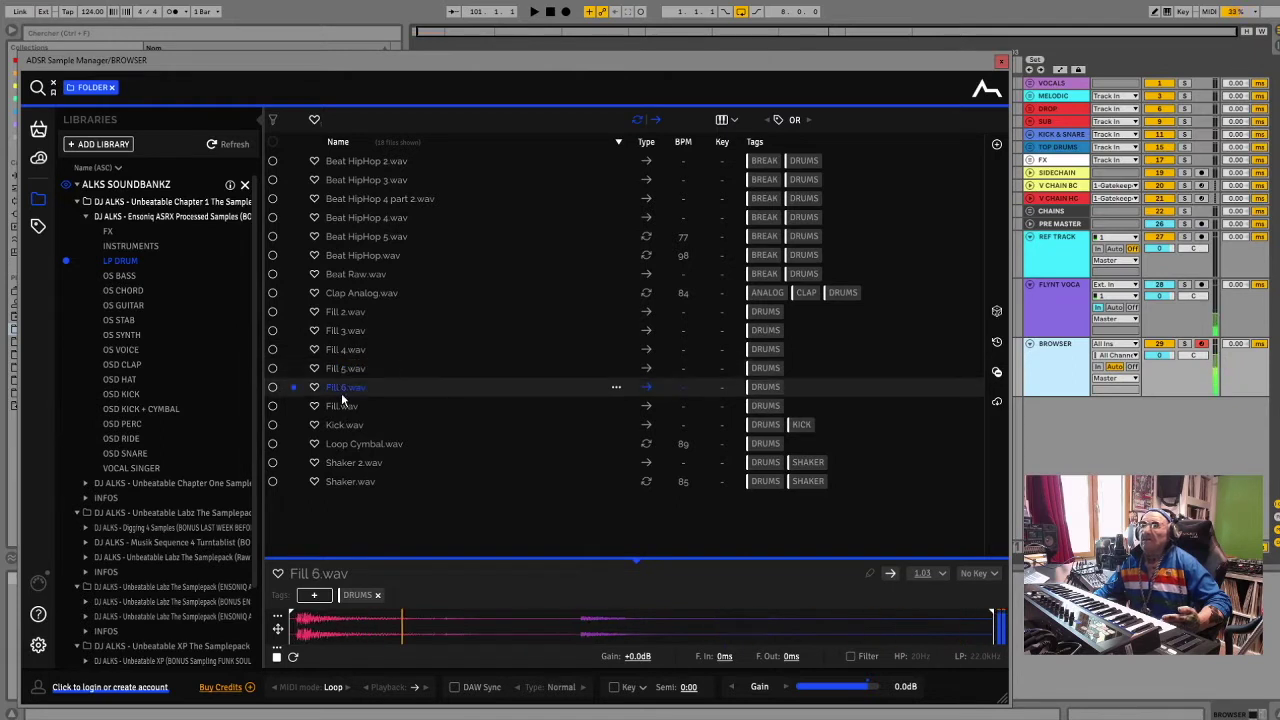
pyautogui.click(341, 406)
# Preview the remaining LP DRUM samples: Kick.wav, Loop Cymbal.wav, Shaker 2.wav and Shaker.wav
pyautogui.click(347, 428)
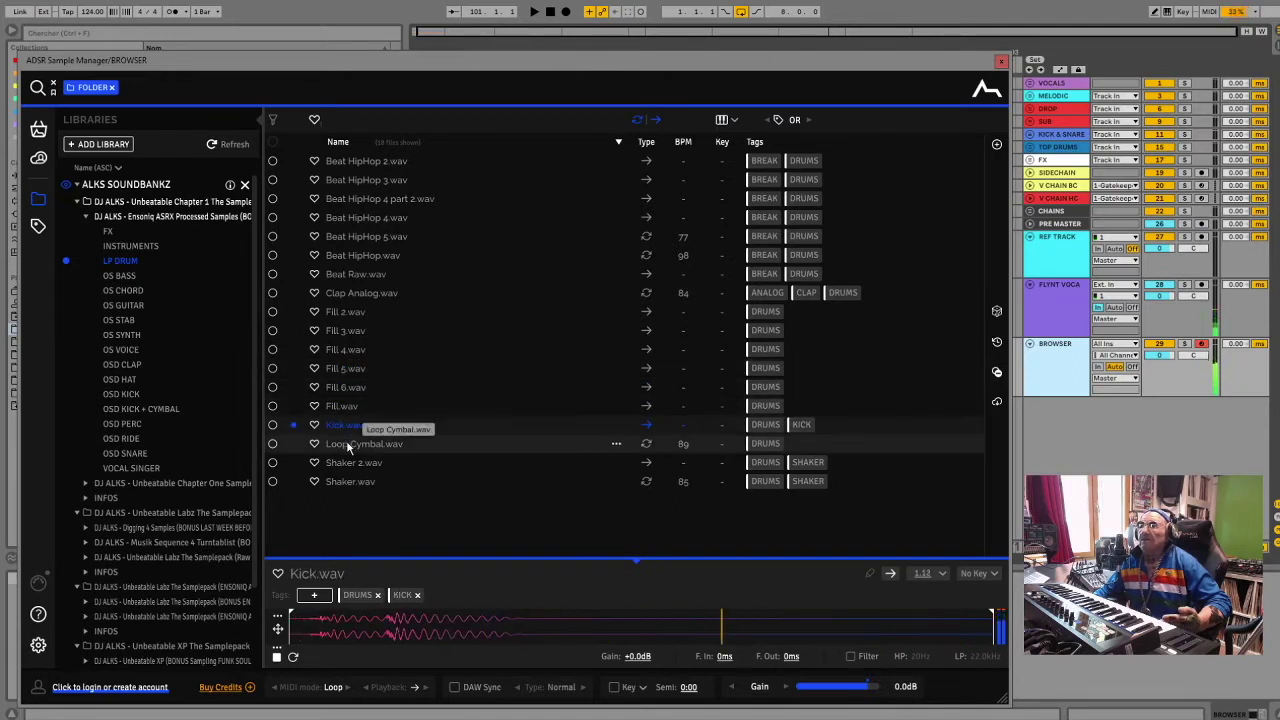
pyautogui.click(345, 444)
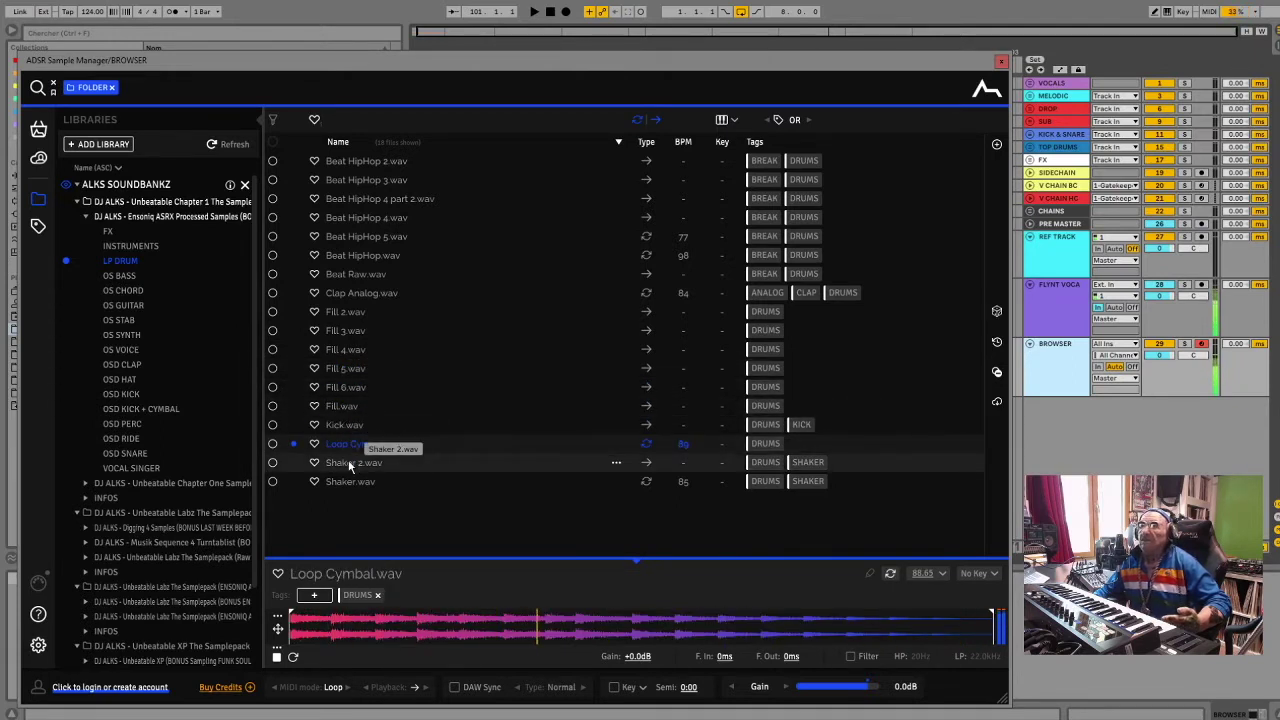
pyautogui.click(351, 464)
pyautogui.click(344, 482)
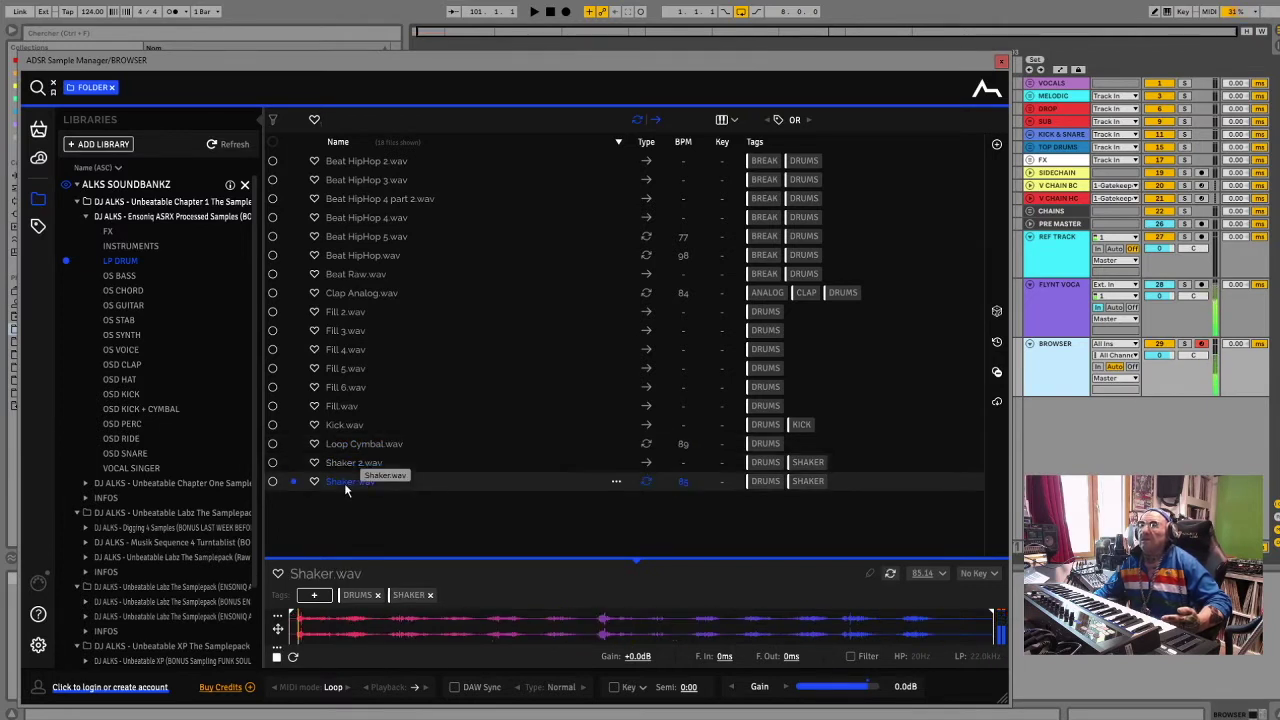
# Audition the analog, Moog and slide bass samples in the OS BASS folder
pyautogui.click(126, 274)
pyautogui.click(350, 199)
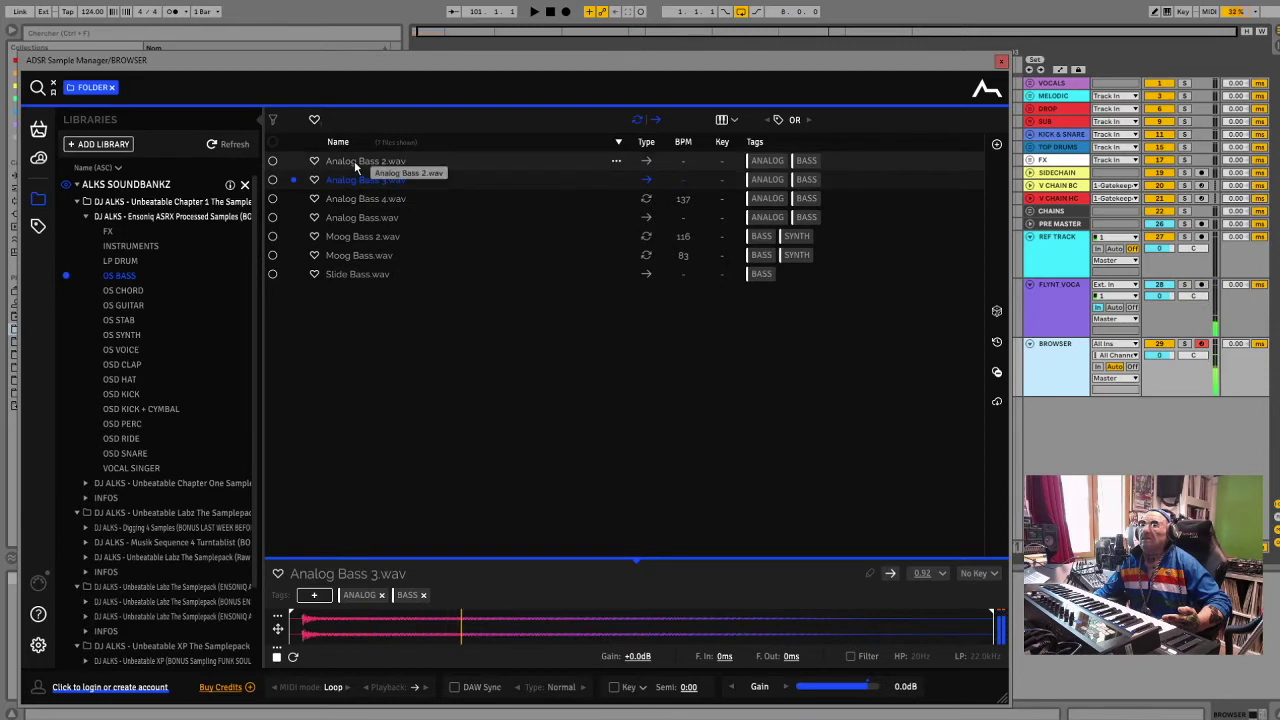
pyautogui.click(354, 160)
pyautogui.click(350, 200)
pyautogui.click(348, 217)
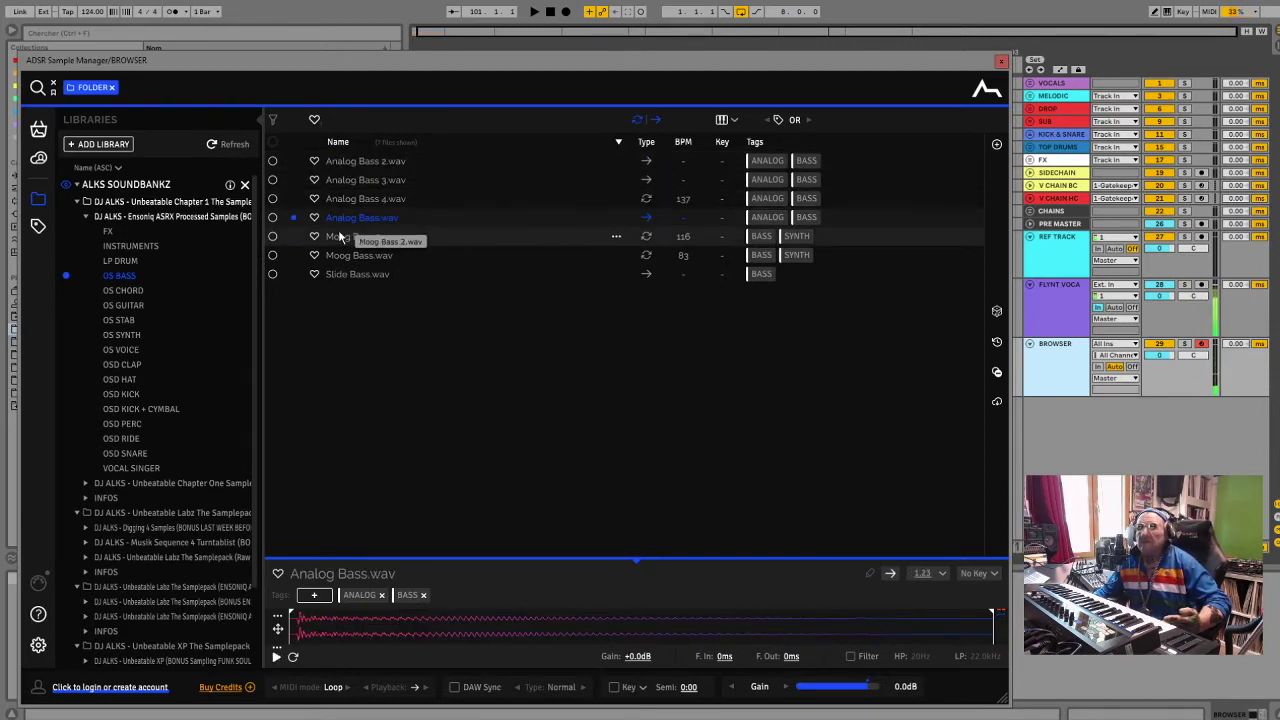
pyautogui.click(340, 236)
pyautogui.click(345, 254)
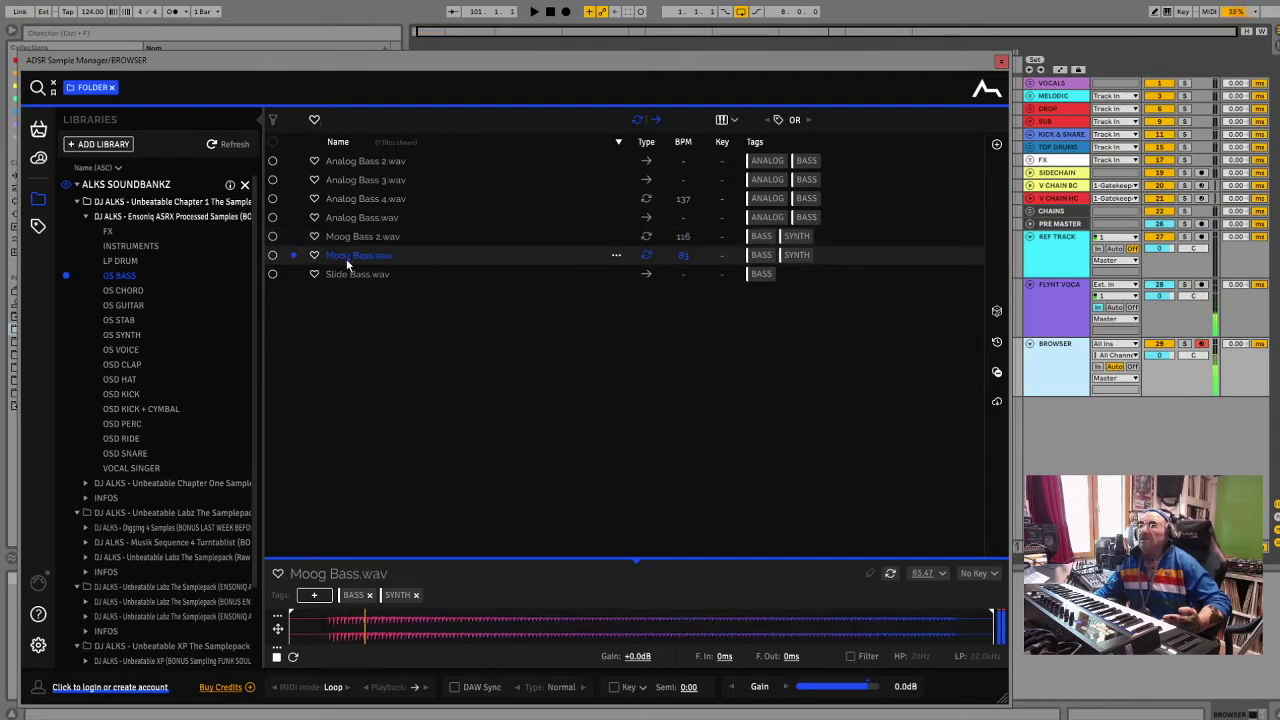
pyautogui.click(345, 273)
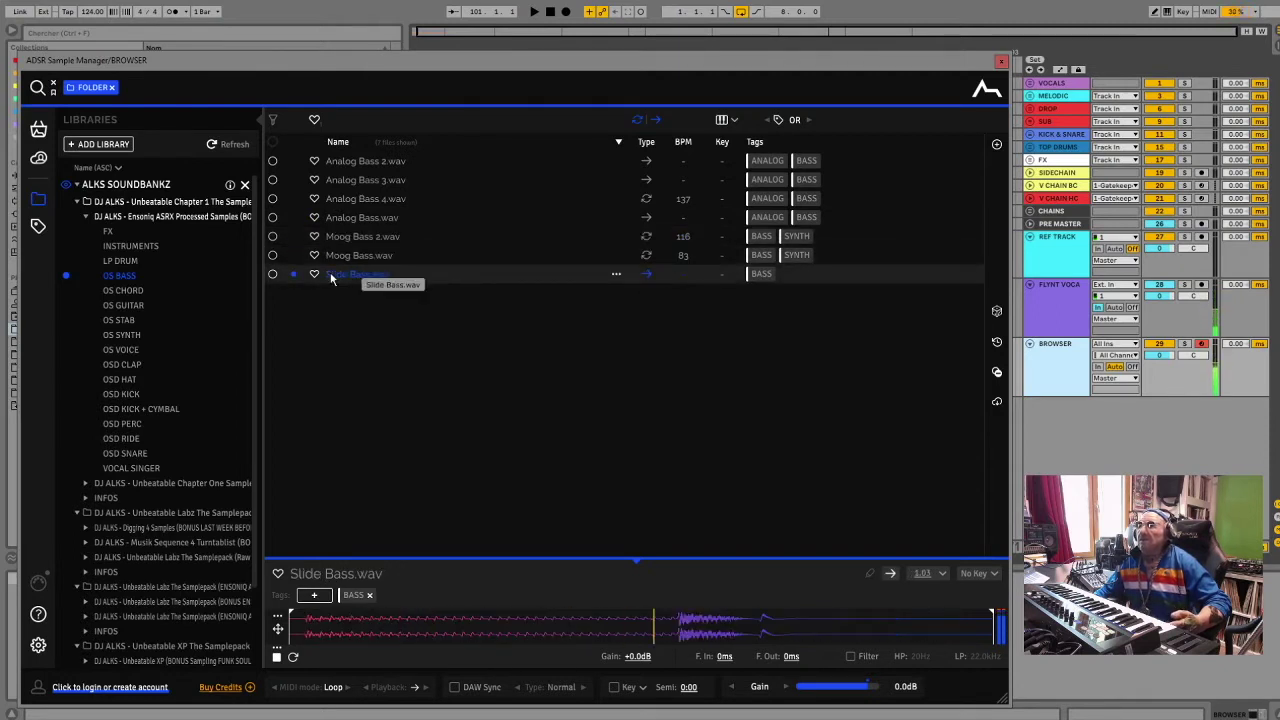
# Preview Organ.wav in the OS CHORD folder, and Guitar WahWah 1.wav and Guitar WahWah.wav in OS GUITAR
pyautogui.click(119, 292)
pyautogui.click(334, 164)
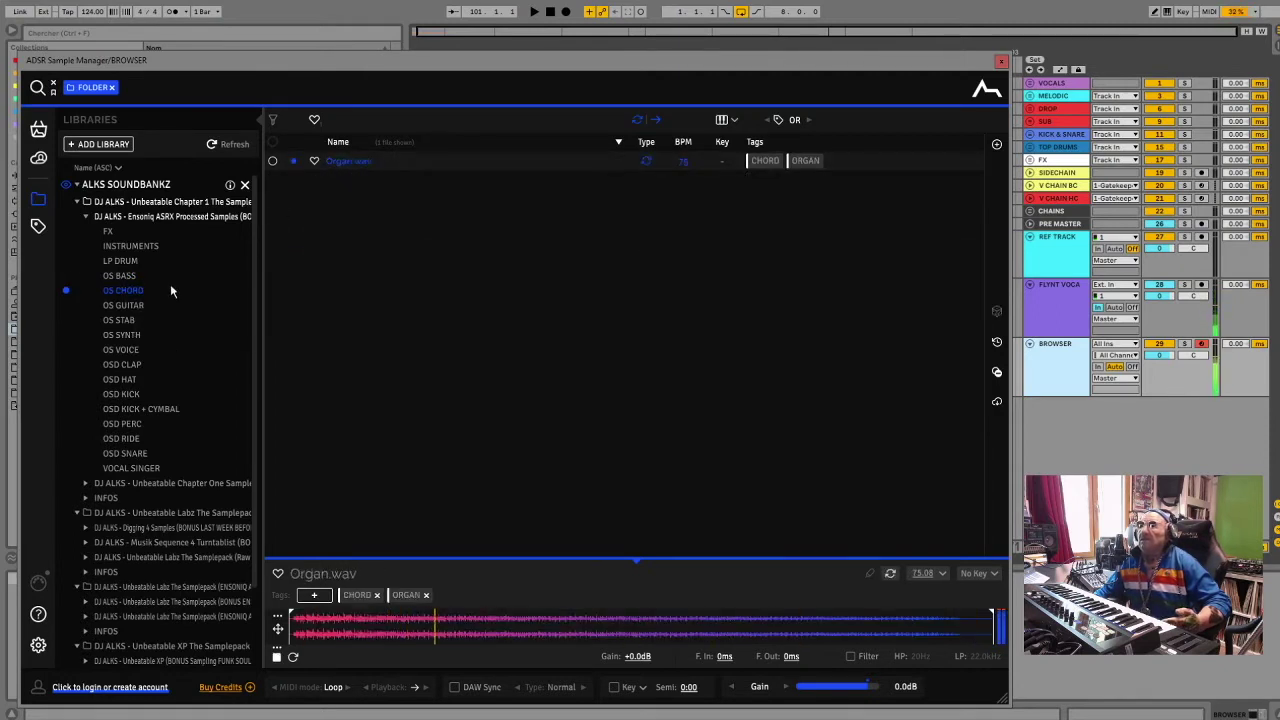
pyautogui.click(130, 305)
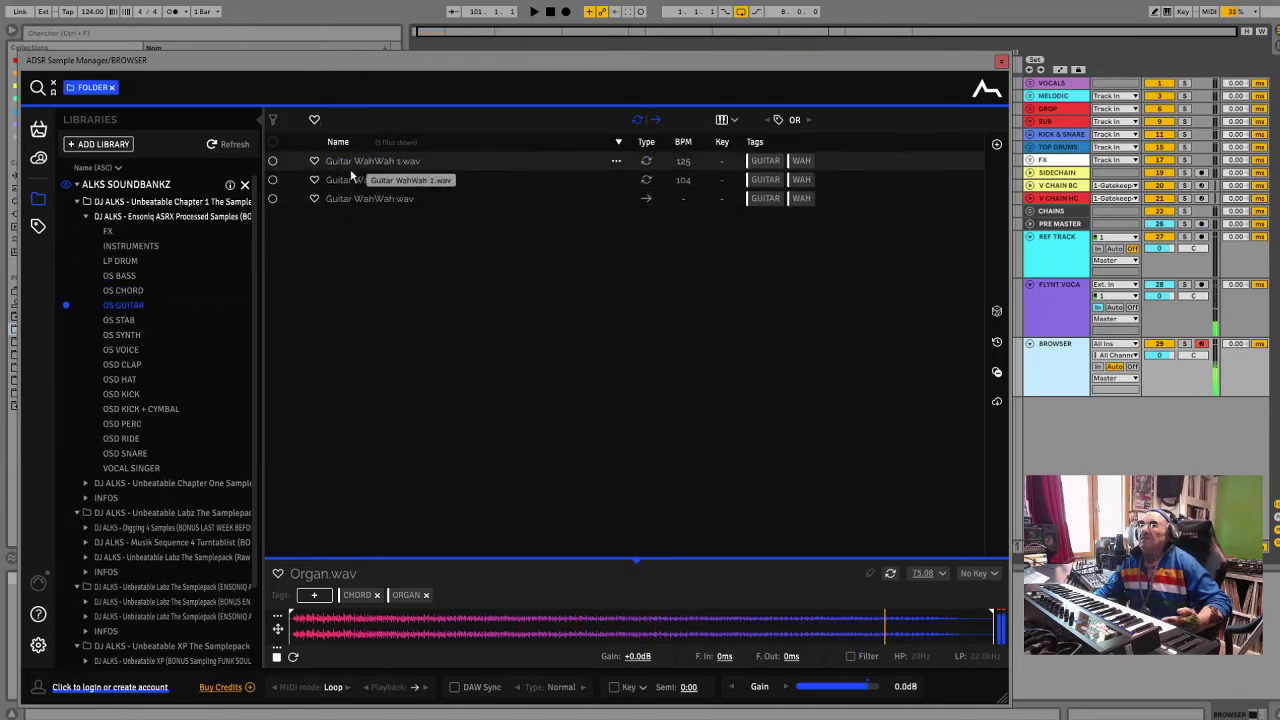
pyautogui.click(351, 163)
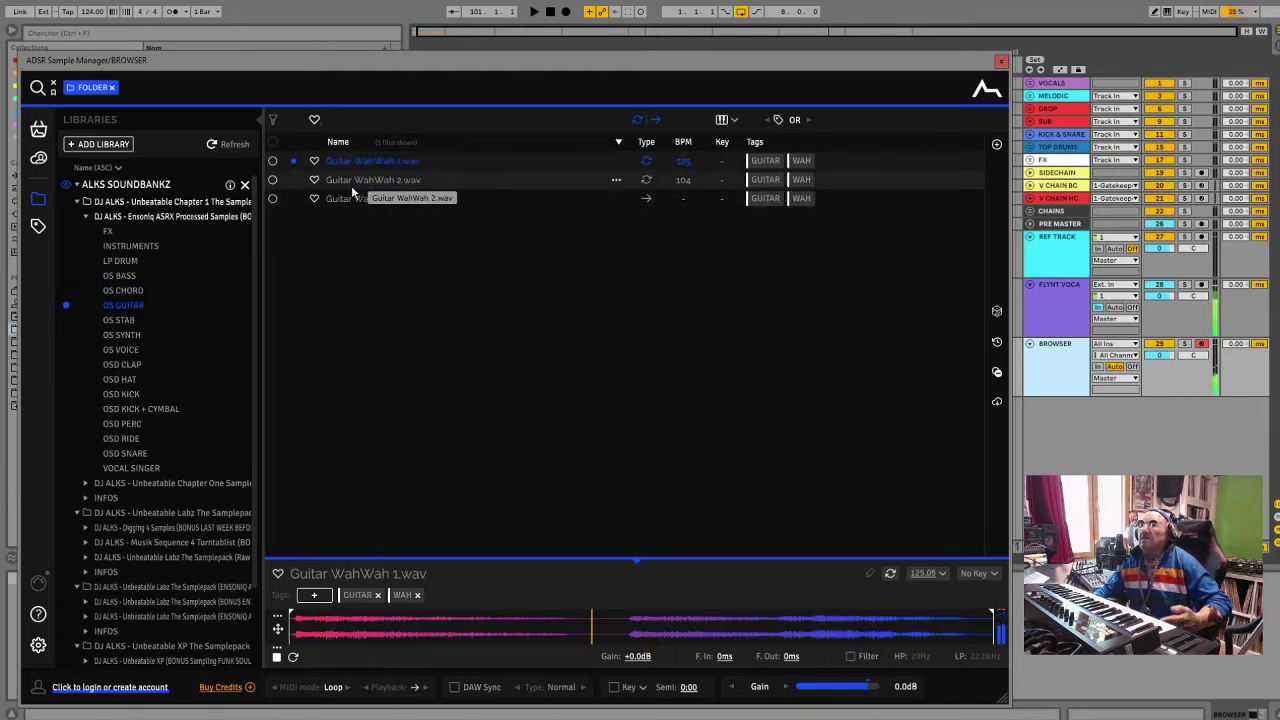
pyautogui.click(350, 197)
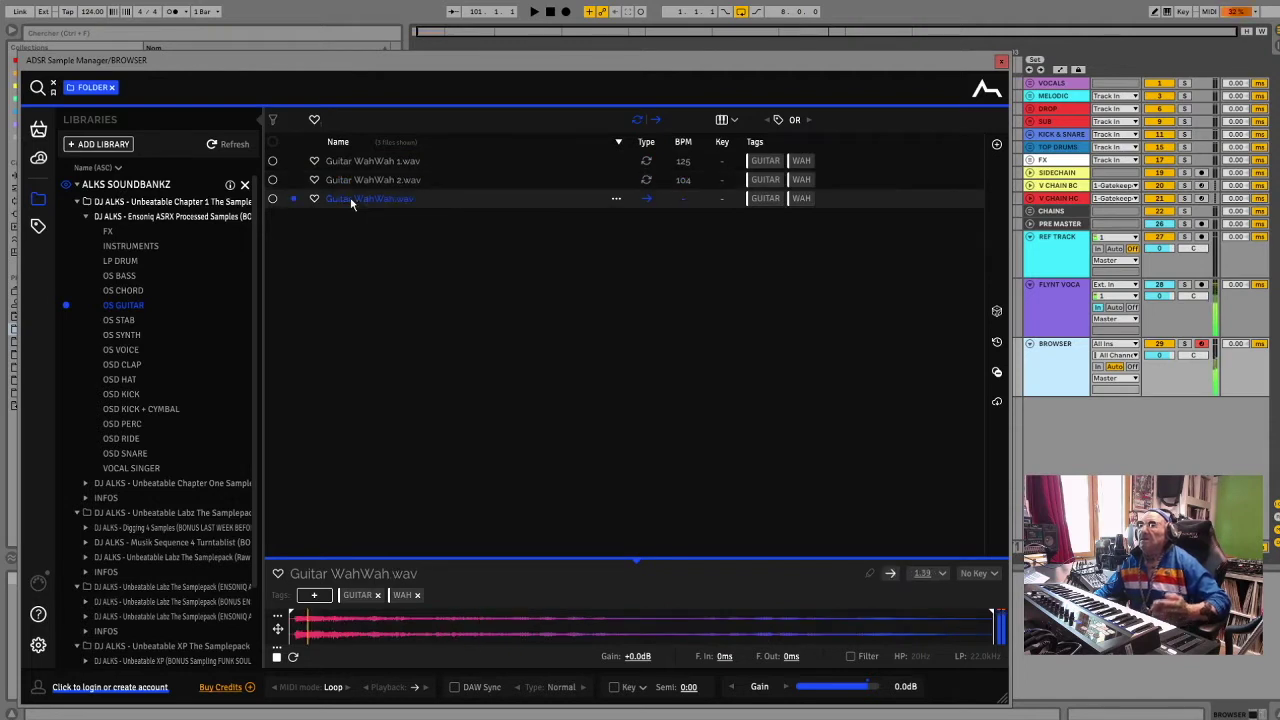
# Preview Stab 3.wav, Stab 4 Voice.wav, Stab 5.wav and Stab.wav in the OS STAB folder
pyautogui.click(125, 319)
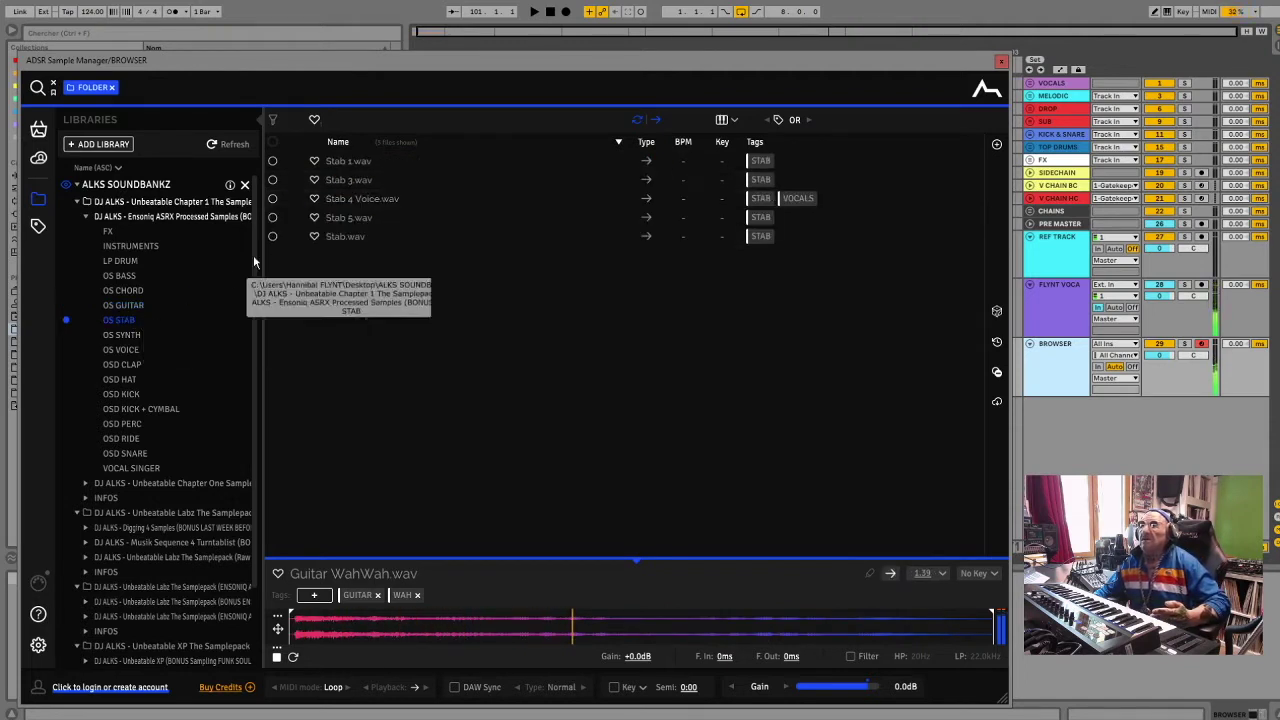
pyautogui.click(335, 177)
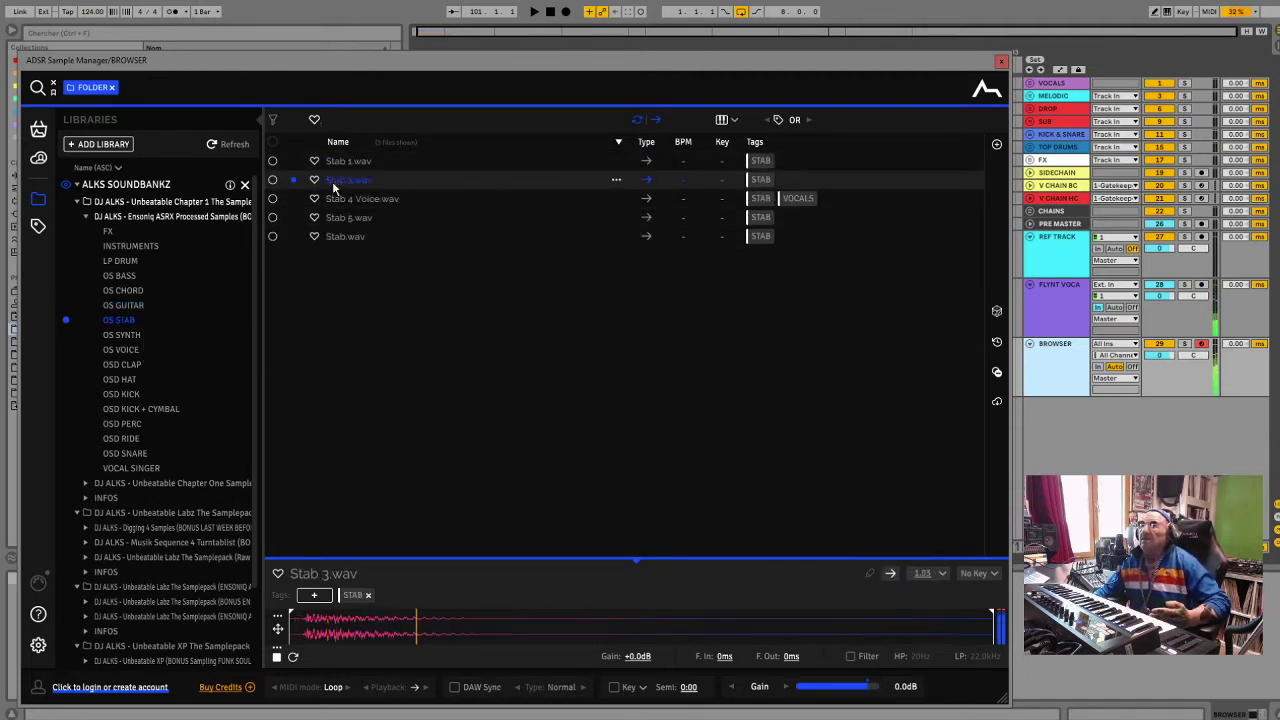
pyautogui.click(336, 199)
pyautogui.click(336, 219)
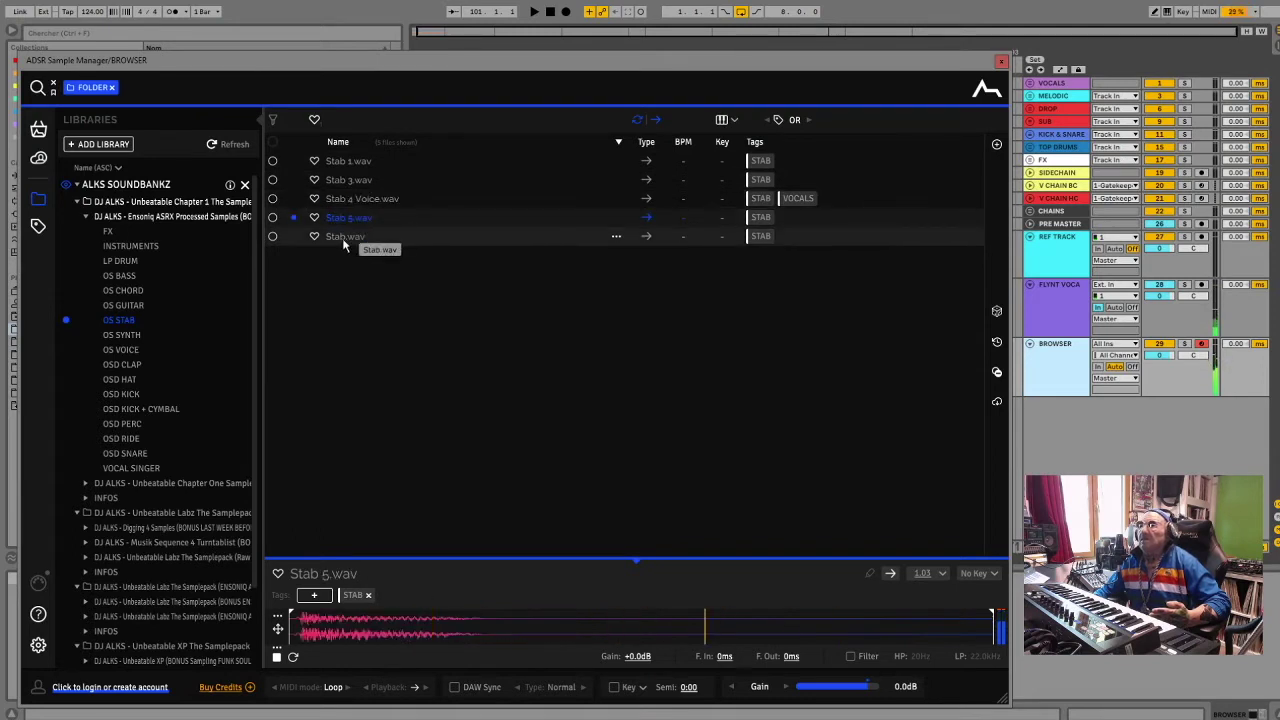
pyautogui.click(343, 238)
# Audition the synth samples in the OS SYNTH folder in list order, from OS Synth 1.wav through OS Synth 9.wav
pyautogui.click(116, 336)
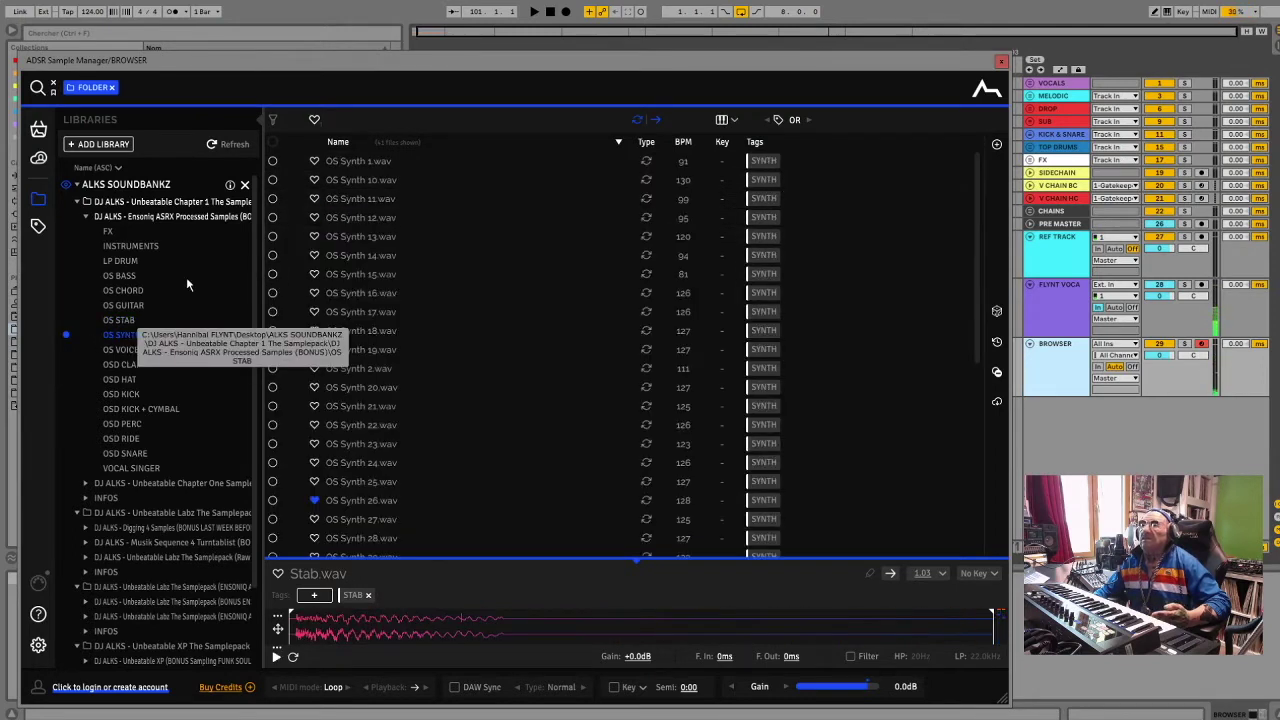
pyautogui.click(354, 161)
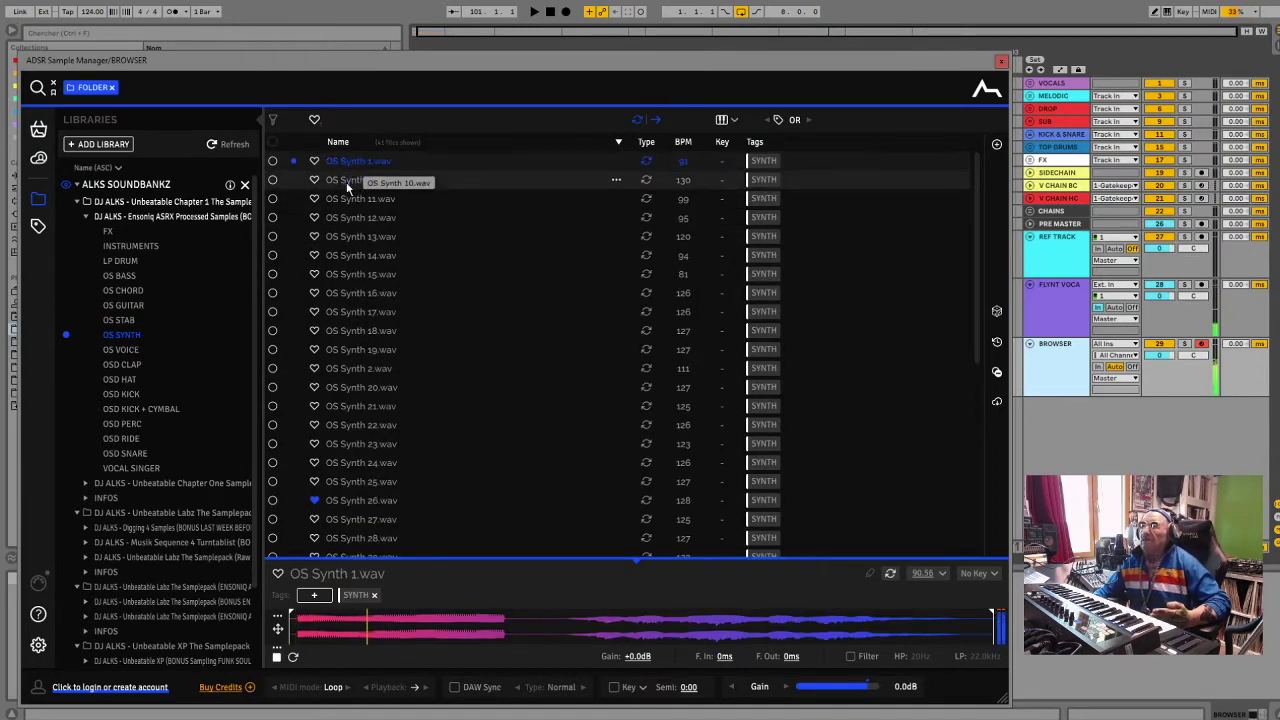
pyautogui.click(347, 181)
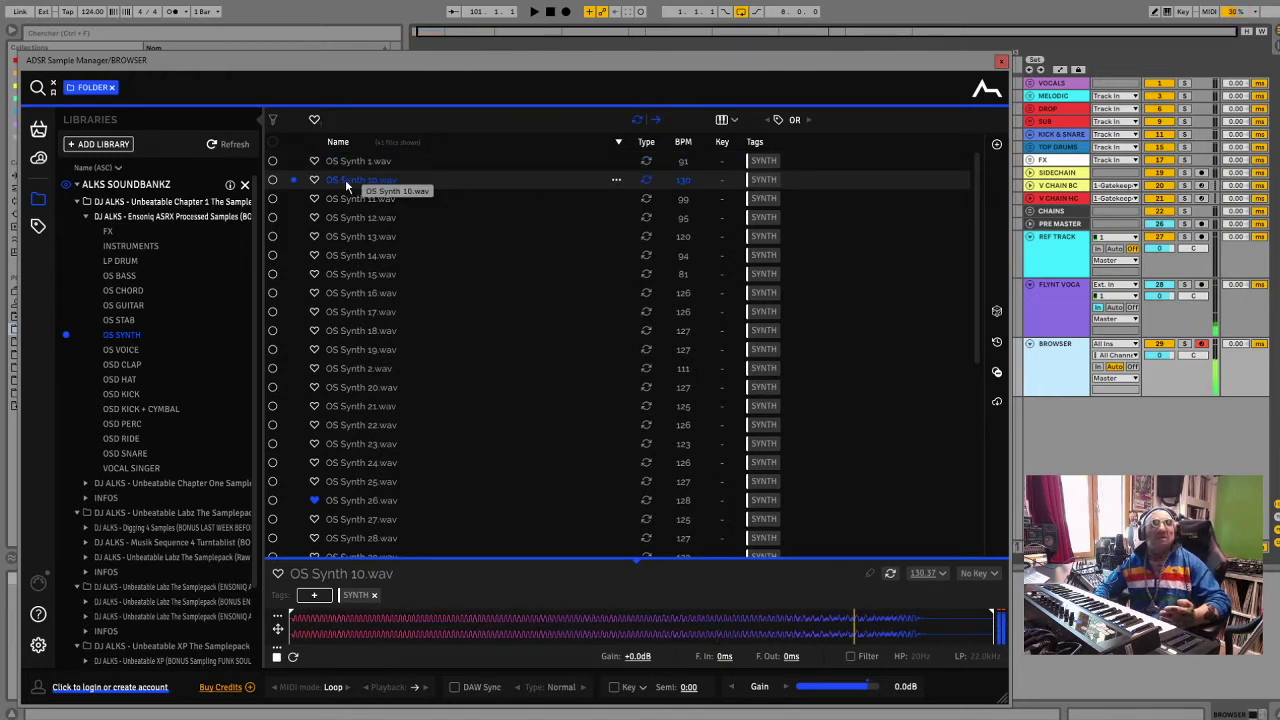
pyautogui.press('Down')
pyautogui.press('Down')
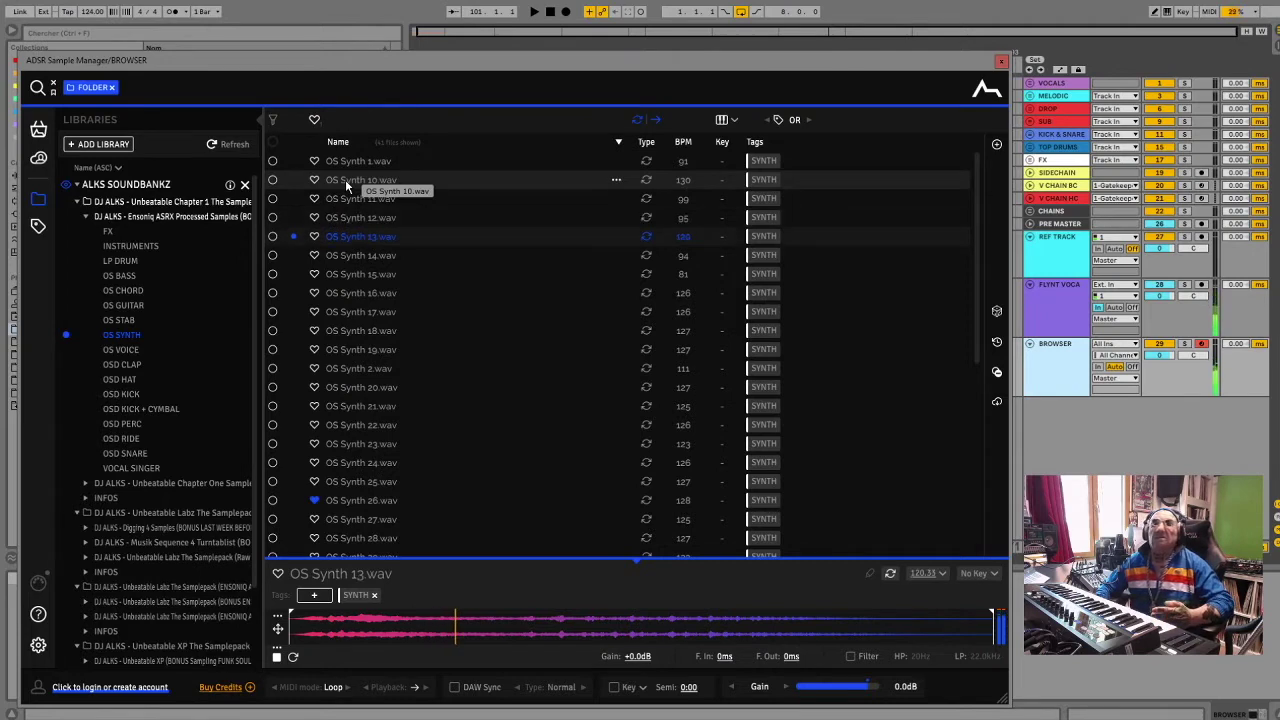
pyautogui.press('Down')
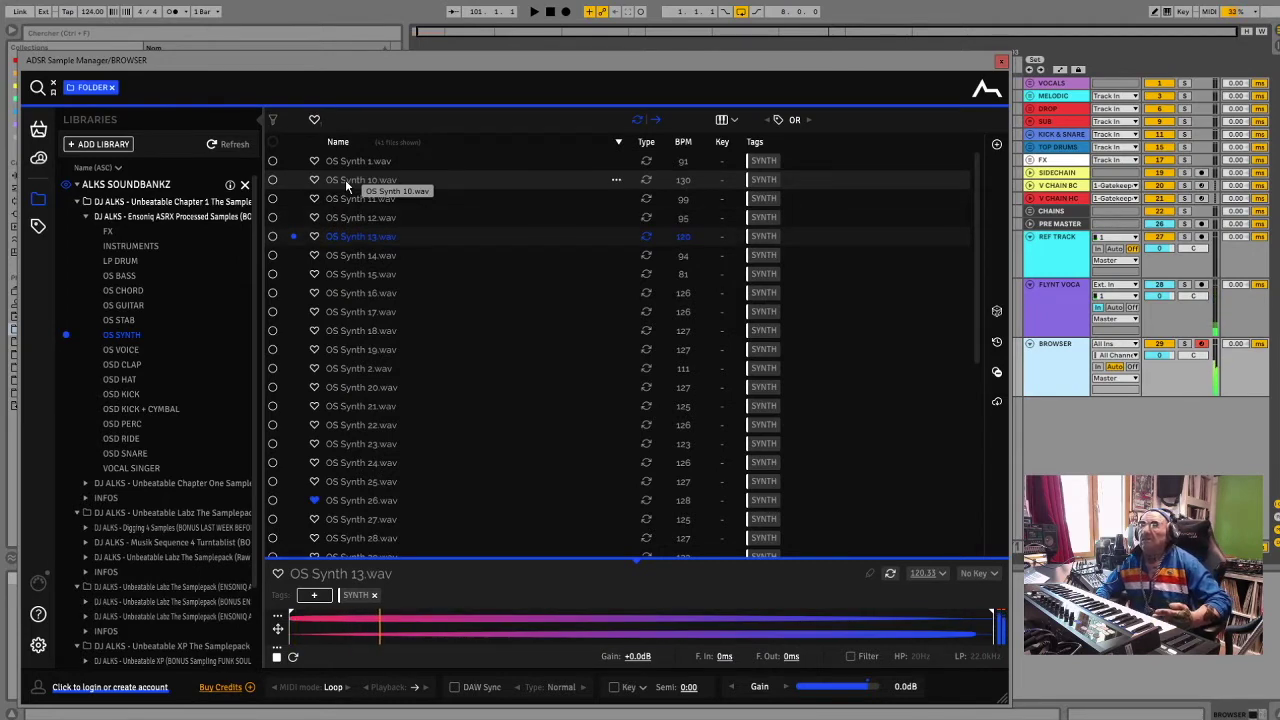
pyautogui.press('Down')
pyautogui.press('Down')
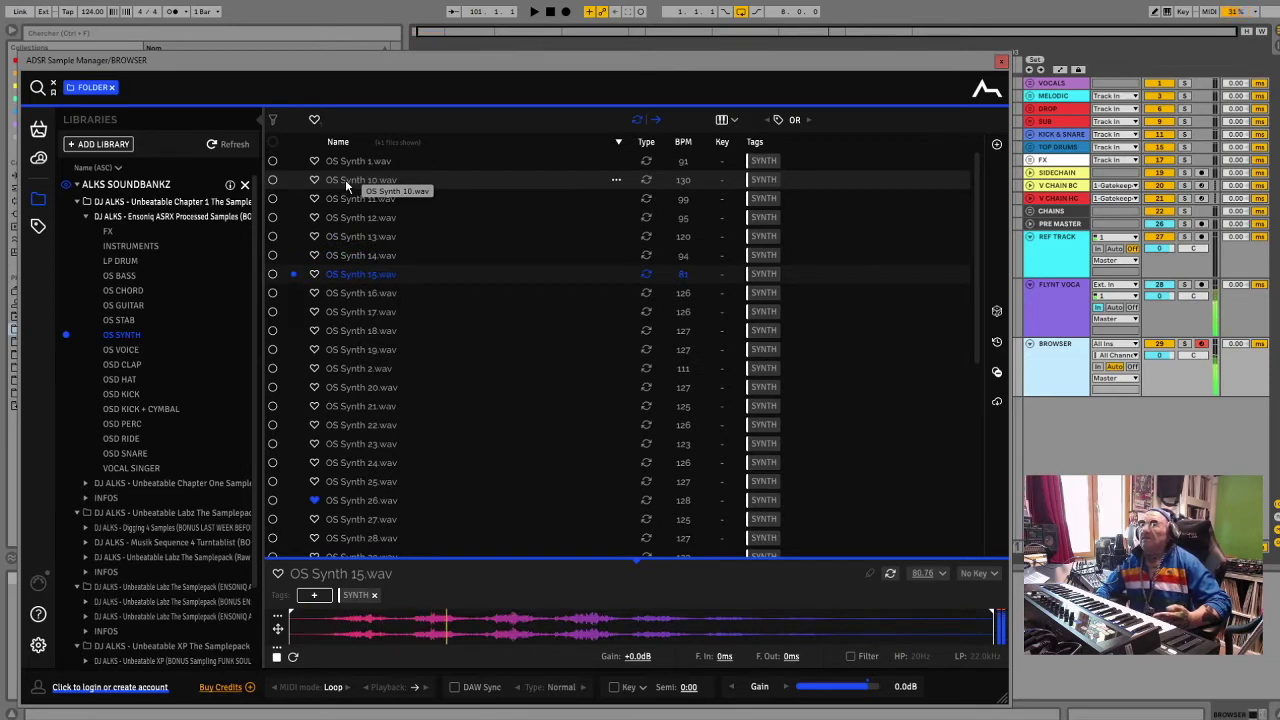
pyautogui.press('Down')
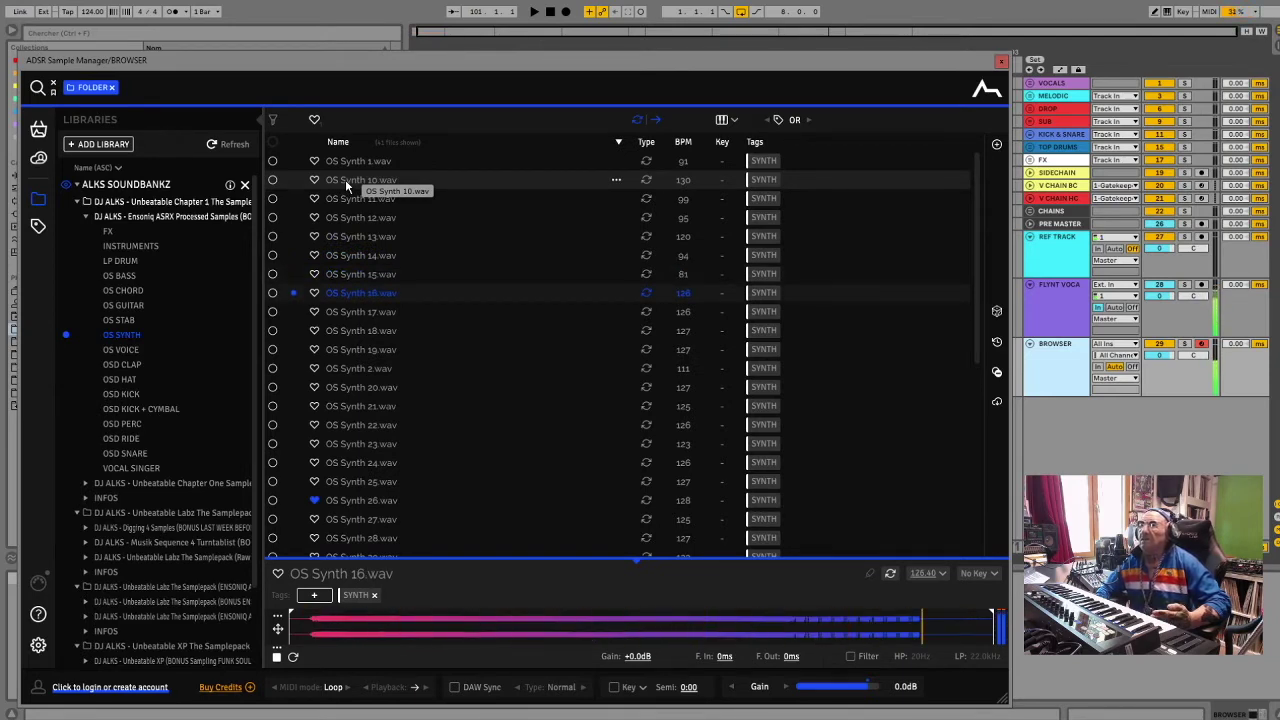
pyautogui.press('Down')
pyautogui.press('Down')
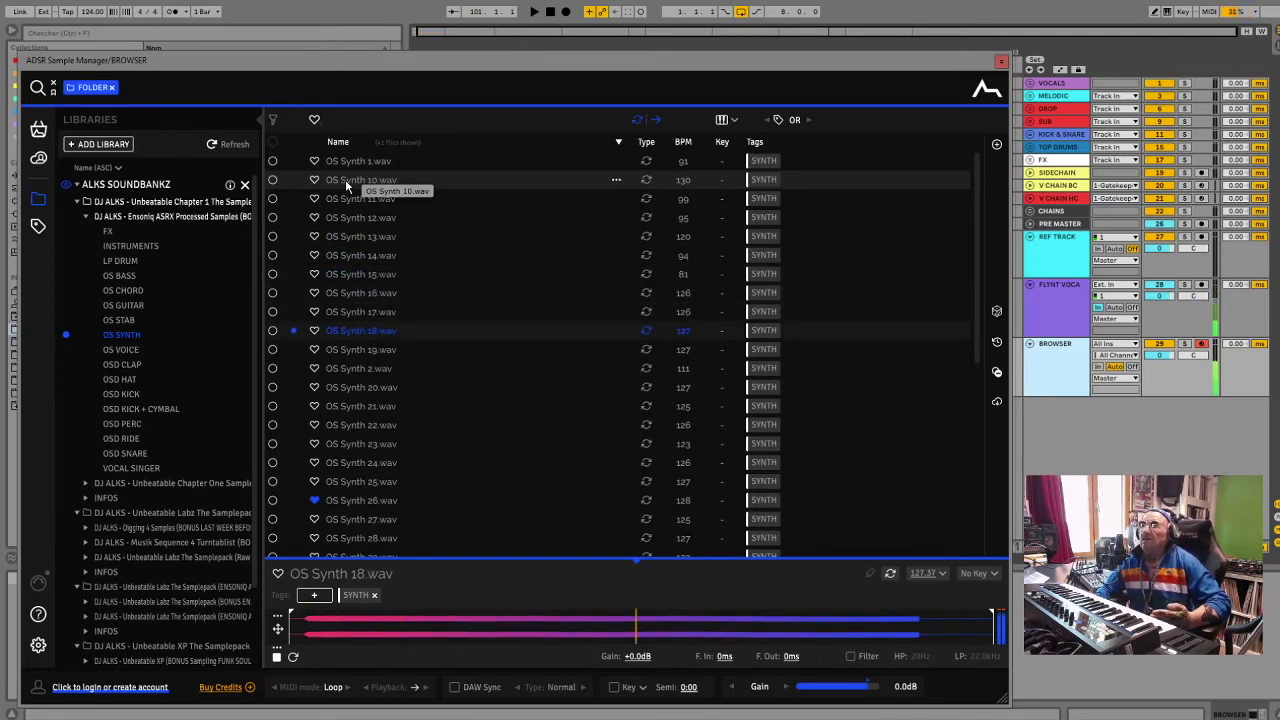
pyautogui.press('Down')
pyautogui.press('Down')
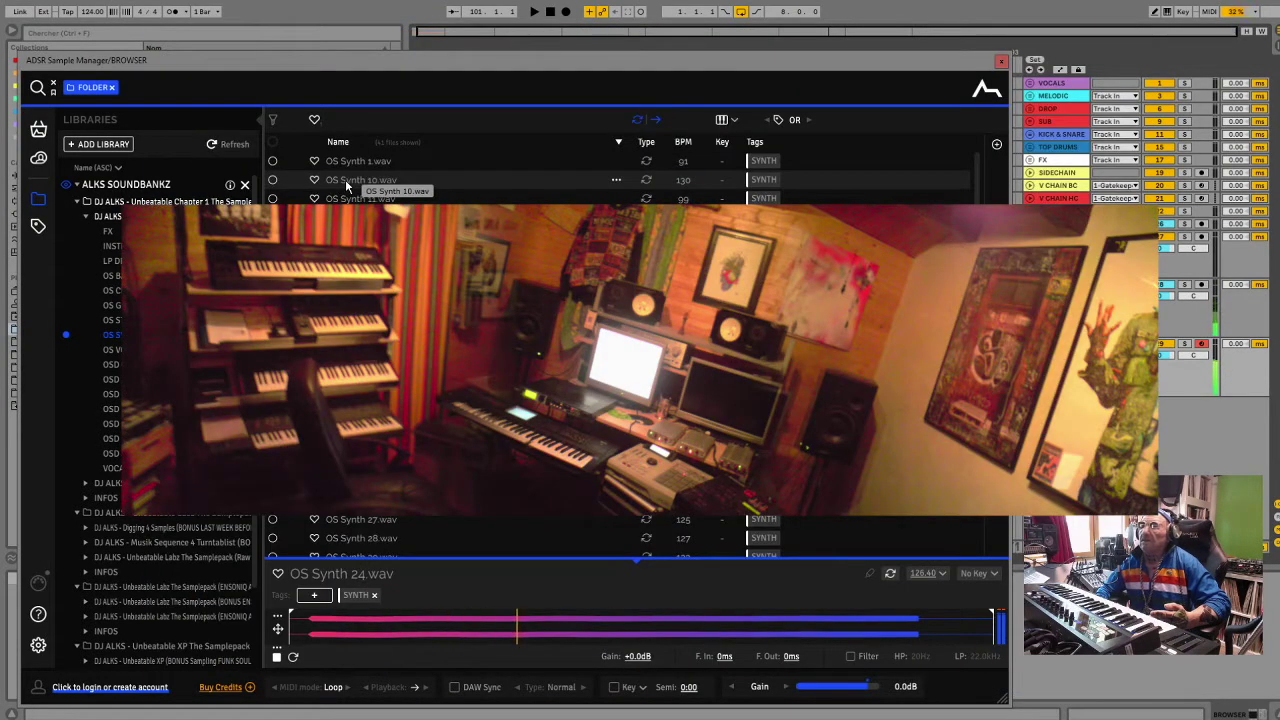
pyautogui.press('Down')
pyautogui.press('Down')
pyautogui.press('Down')
pyautogui.press('Down')
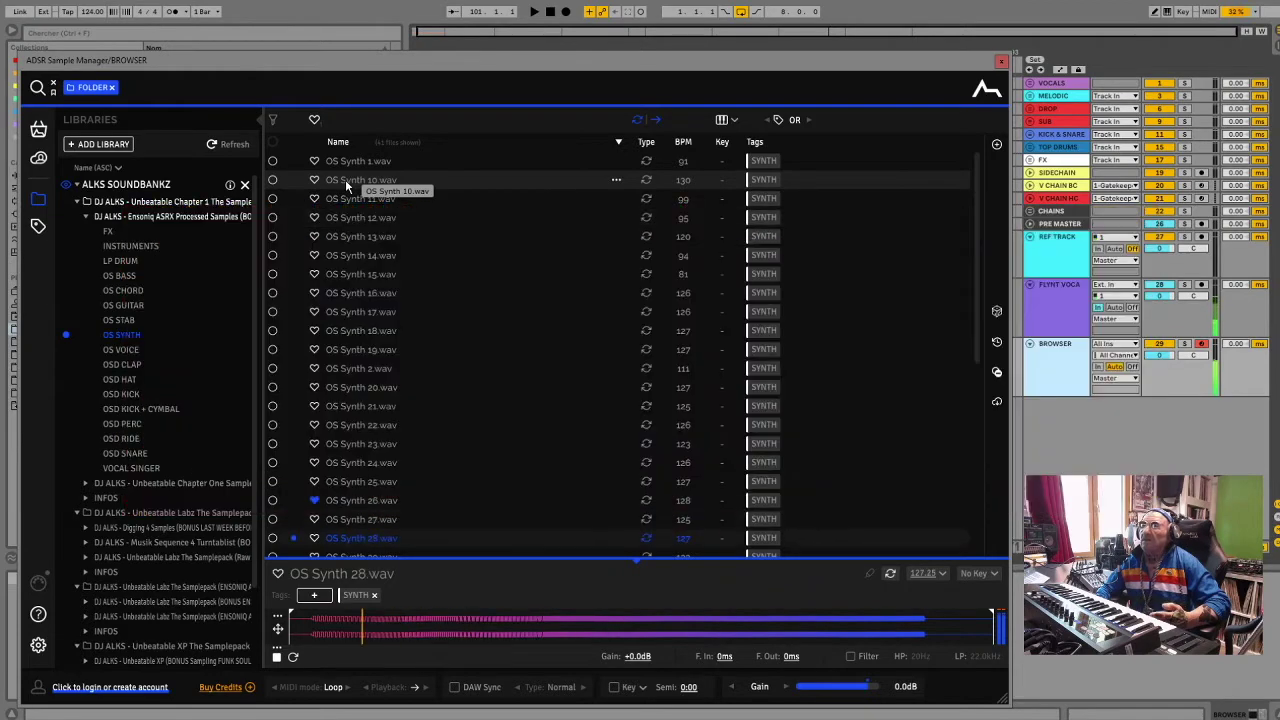
pyautogui.press('Down')
pyautogui.press('Down')
pyautogui.press('Down')
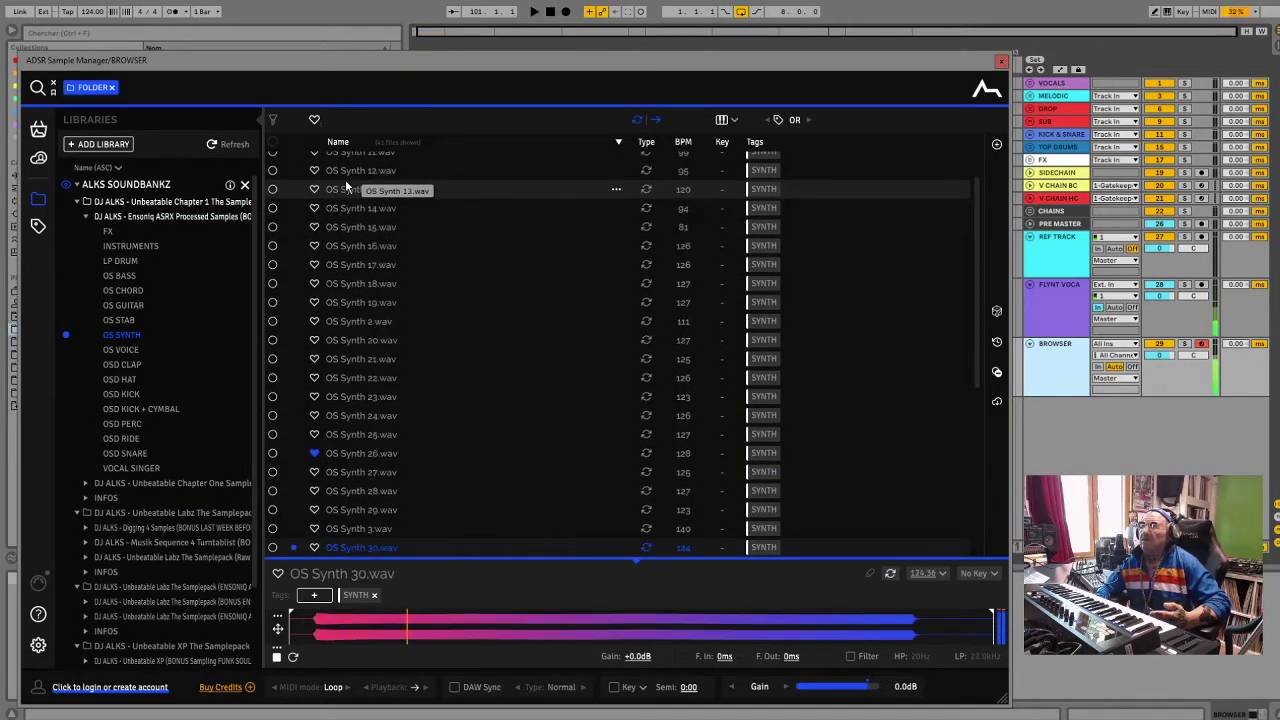
pyautogui.press('Down')
pyautogui.press('Down')
pyautogui.press('Down')
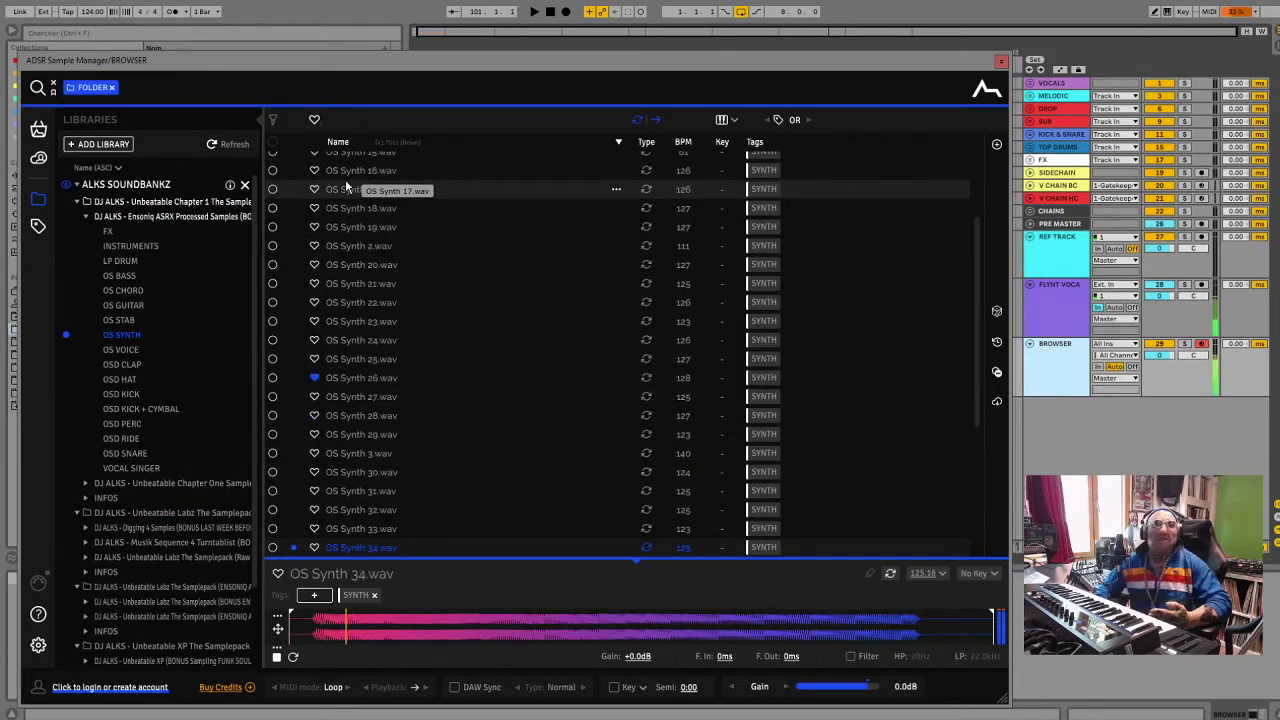
pyautogui.press('Down')
pyautogui.press('Down')
pyautogui.press('Down')
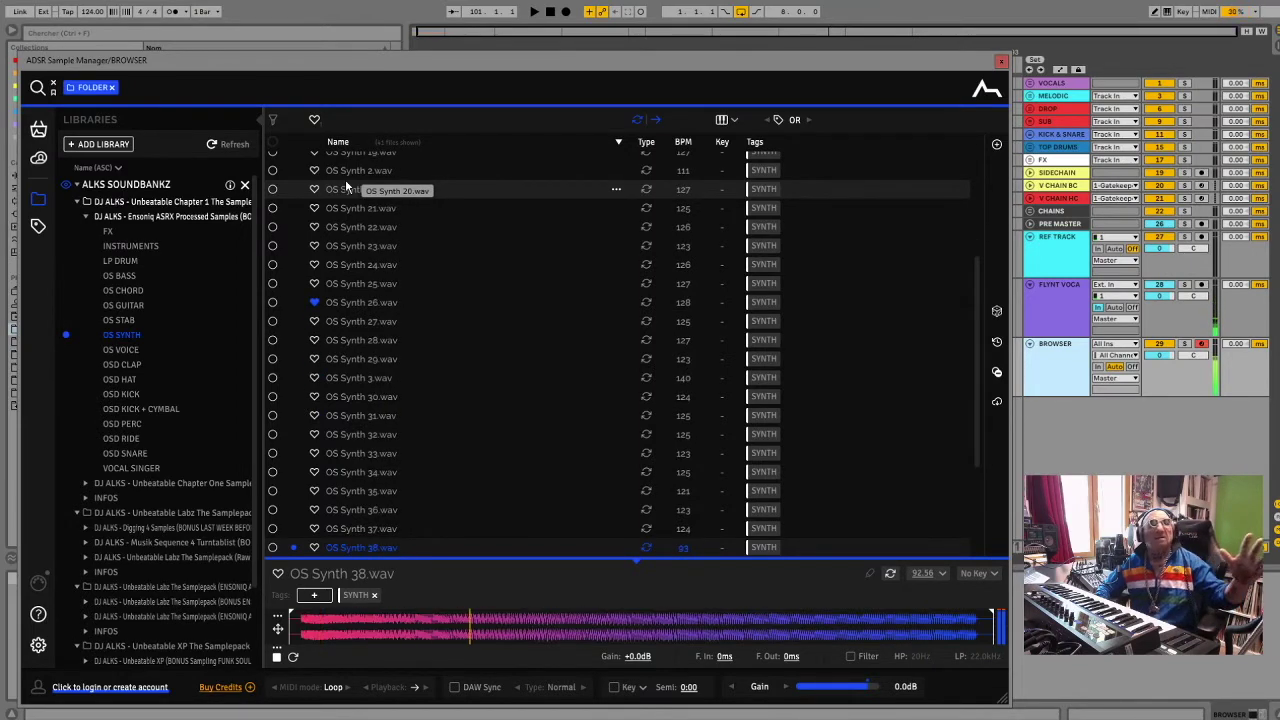
pyautogui.press('Down')
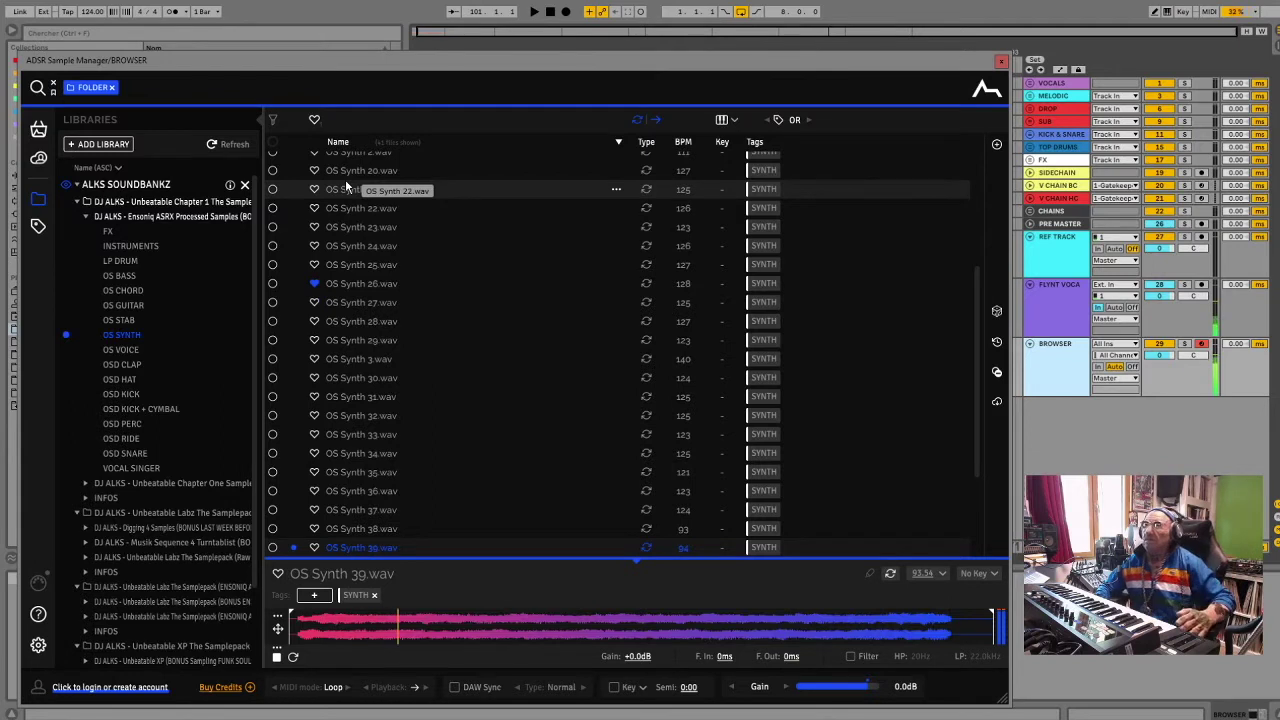
pyautogui.press('Down')
pyautogui.press('Down')
pyautogui.press('Down')
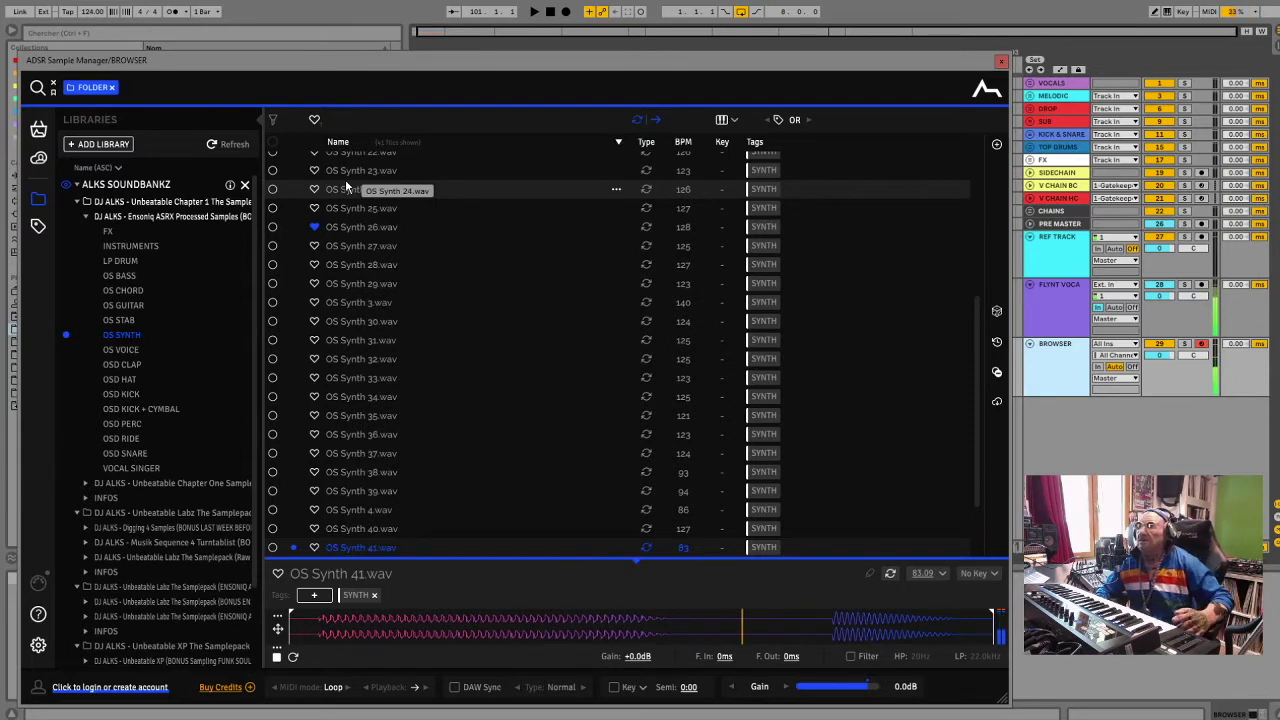
pyautogui.press('Down')
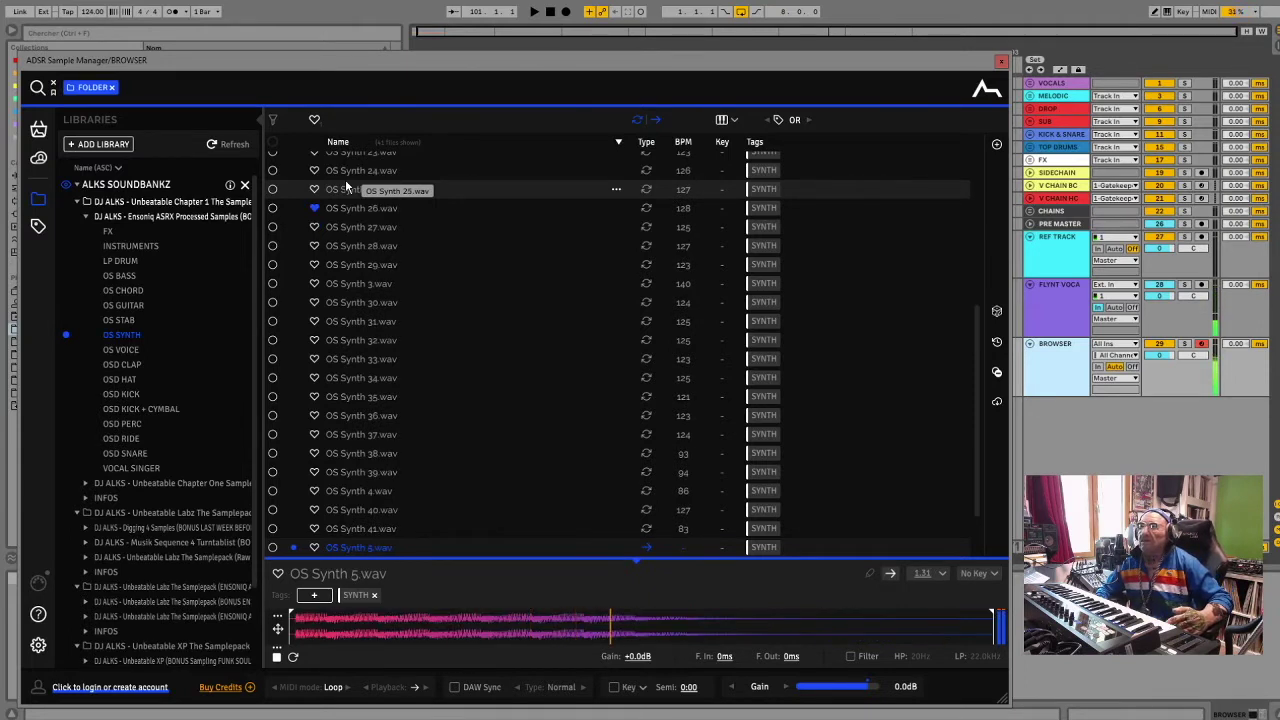
pyautogui.press('Down')
pyautogui.press('Down')
pyautogui.press('Down')
pyautogui.press('Down')
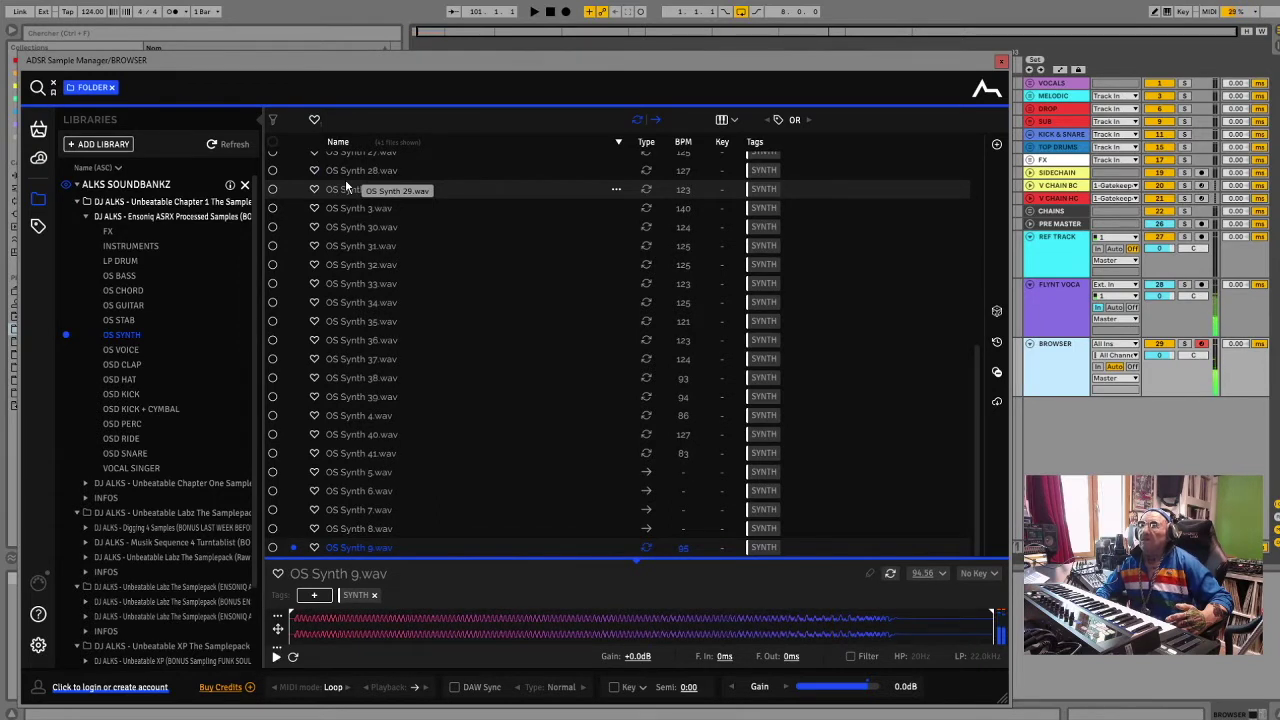
# Audition the vocal samples in the OS VOICE folder, from Bass.wav through You Dont Stop.wav
pyautogui.click(122, 350)
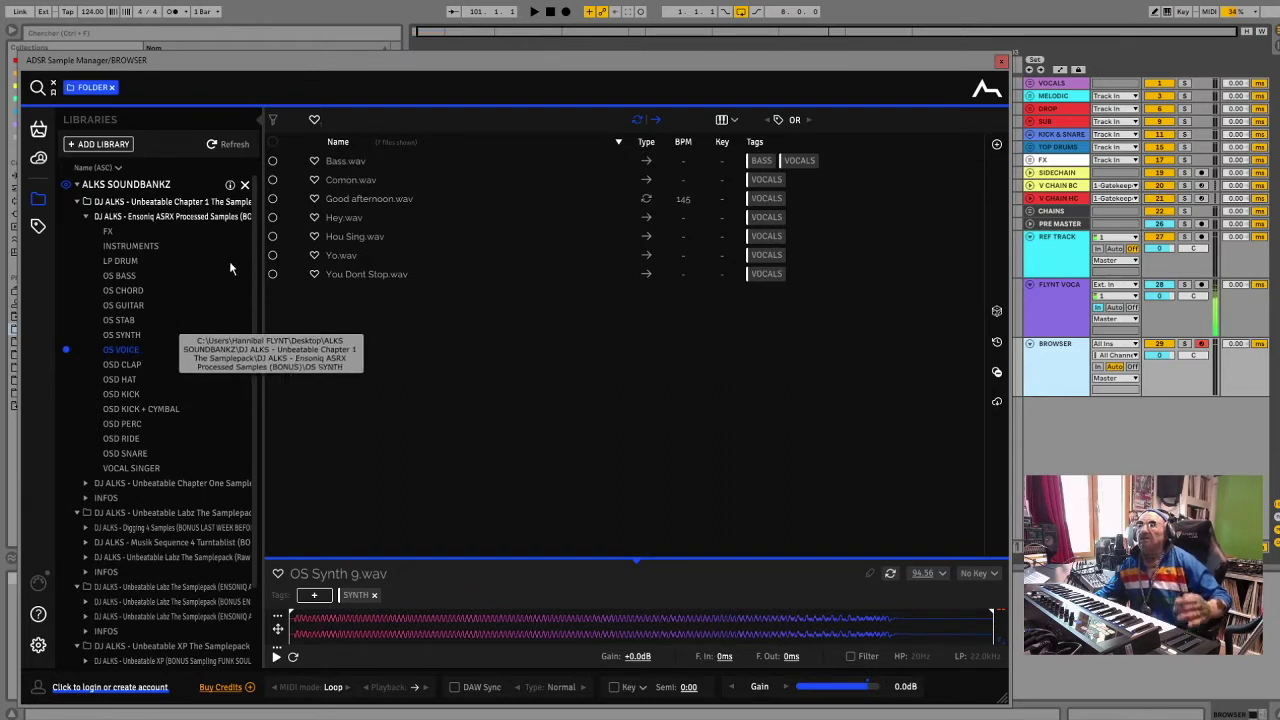
pyautogui.click(335, 160)
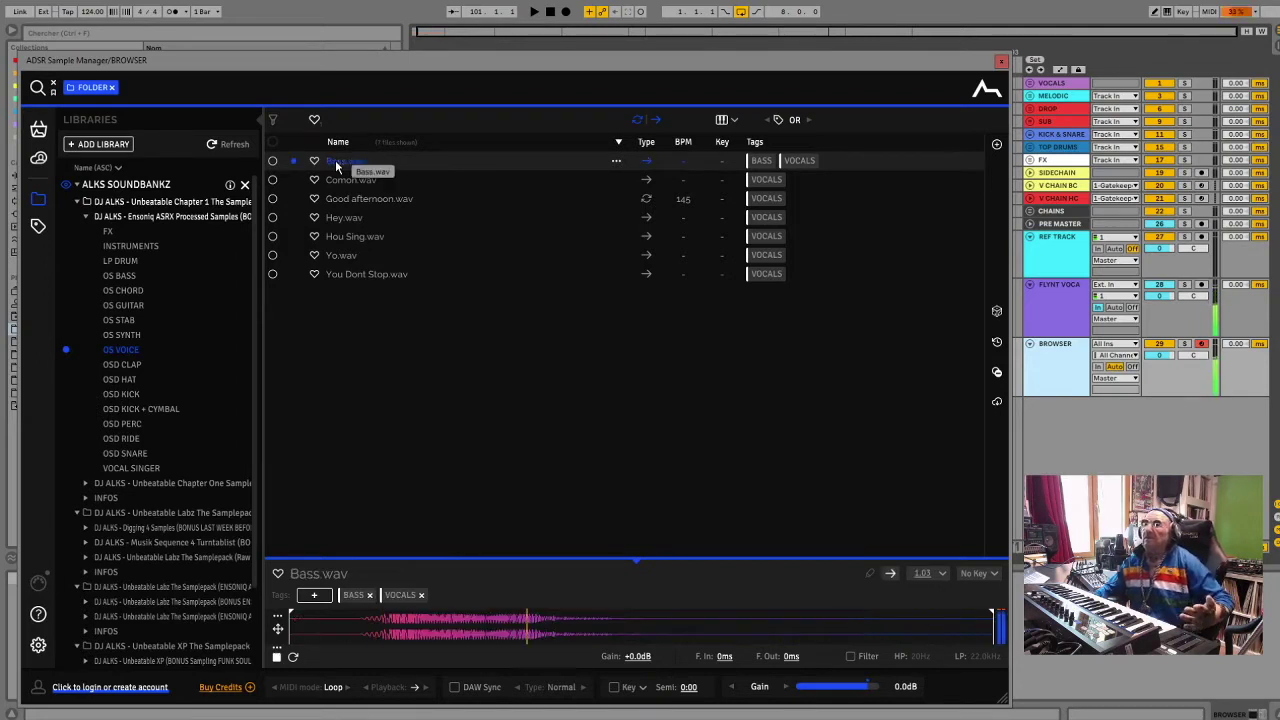
pyautogui.press('Down')
pyautogui.press('Down')
pyautogui.press('Down')
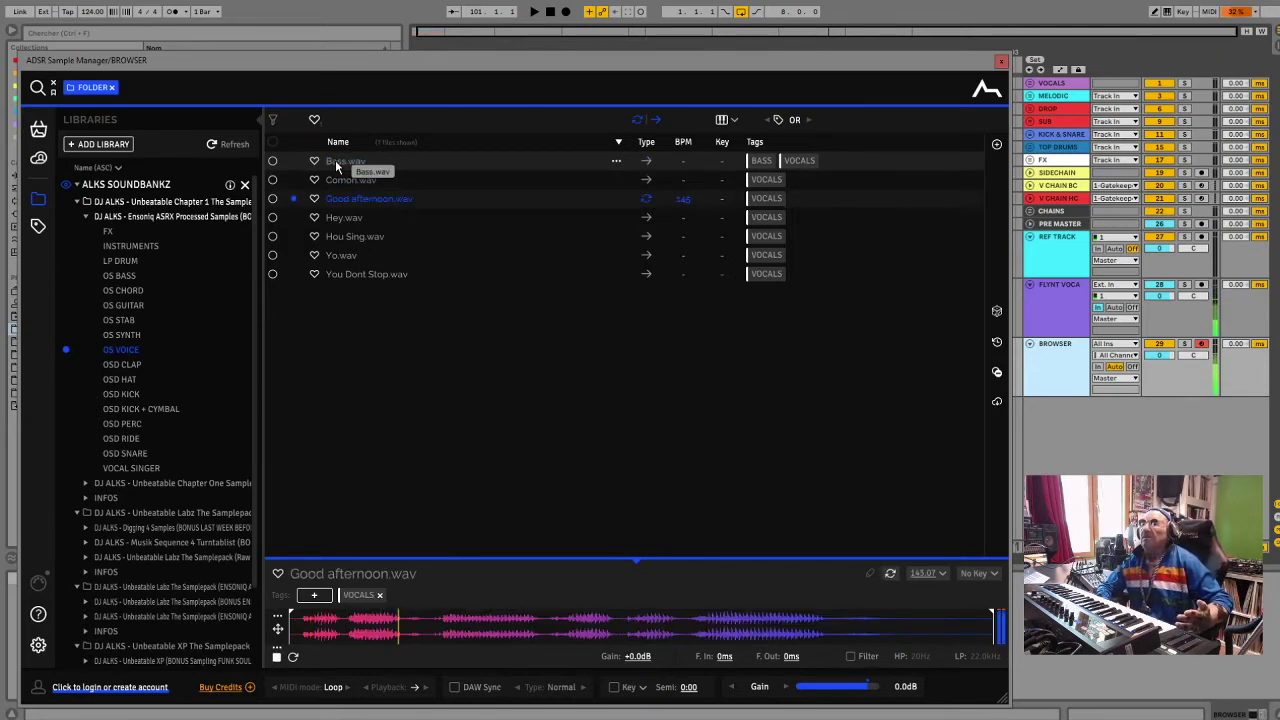
pyautogui.press('Down')
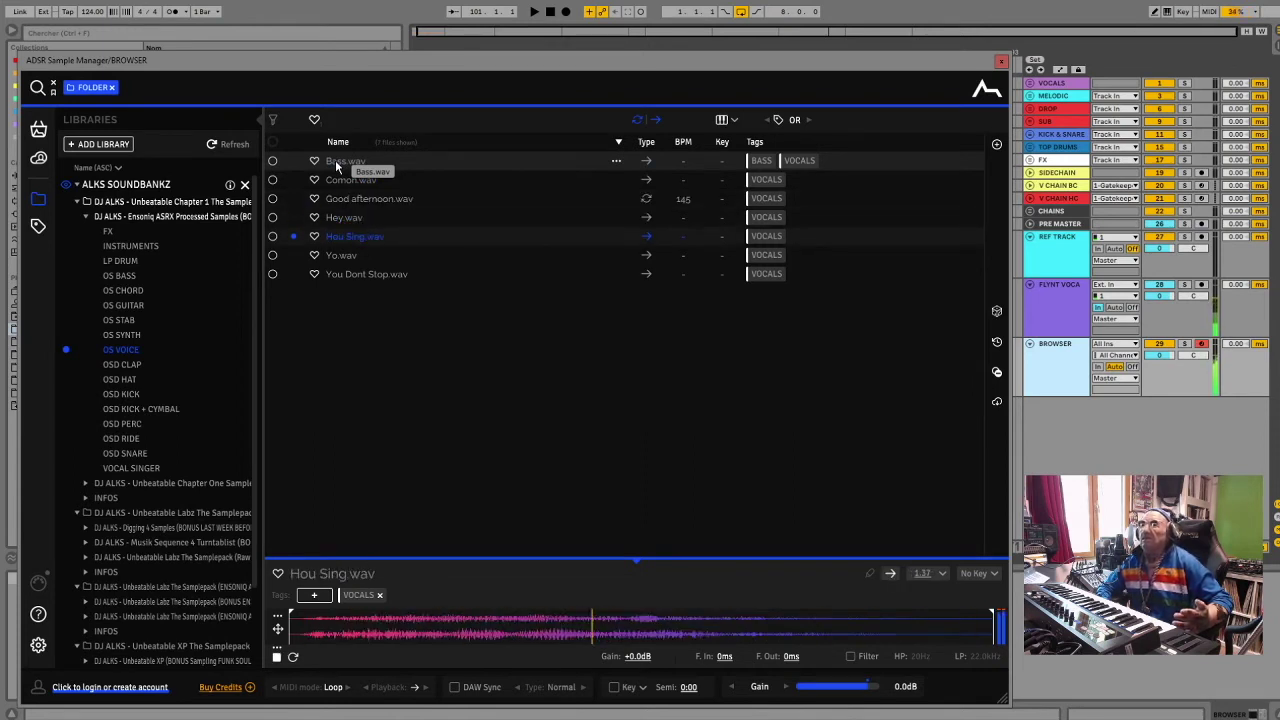
pyautogui.press('Down')
pyautogui.press('Down')
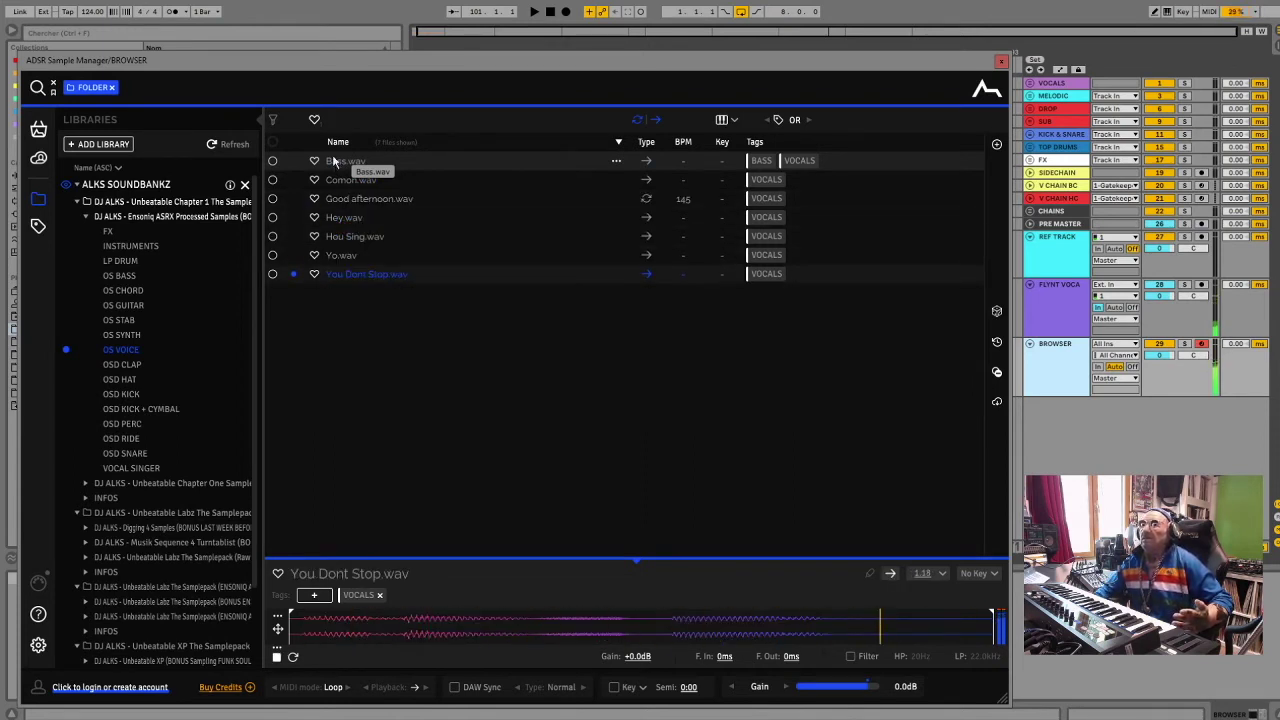
# Preview the clap samples in the OSD CLAP folder, from Clap 2.wav through Clap.wav
pyautogui.click(140, 364)
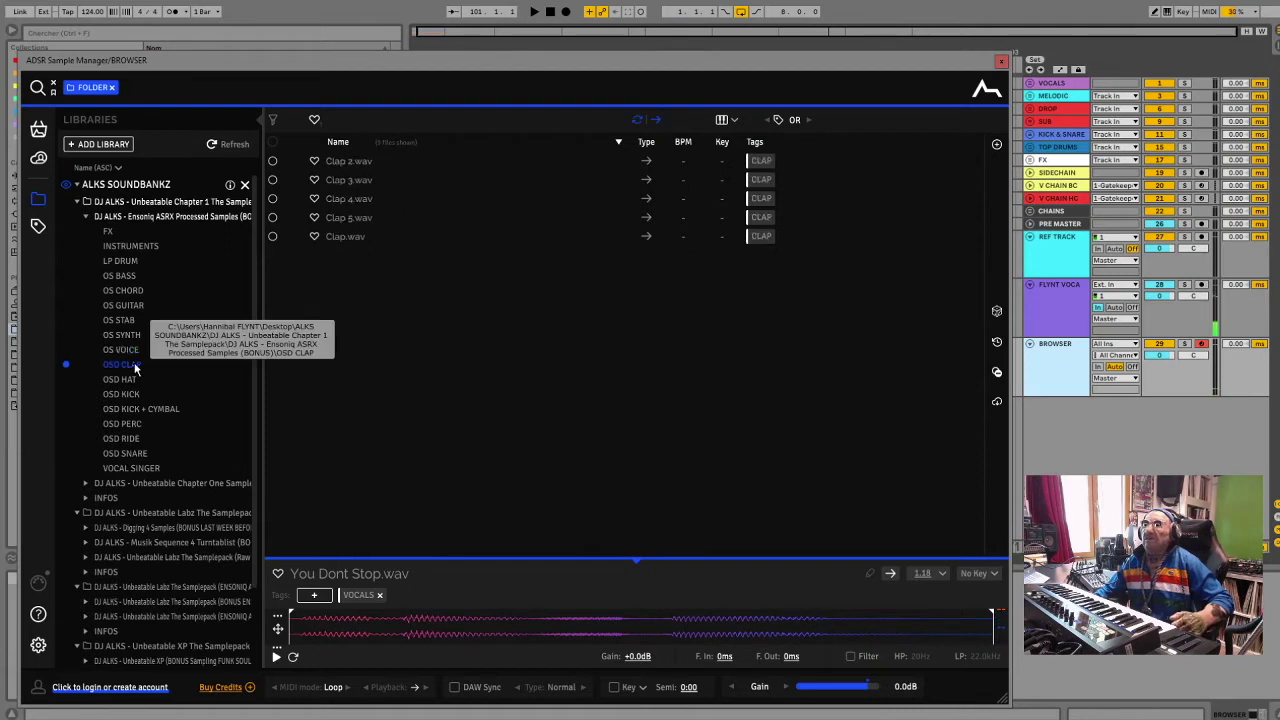
pyautogui.click(332, 162)
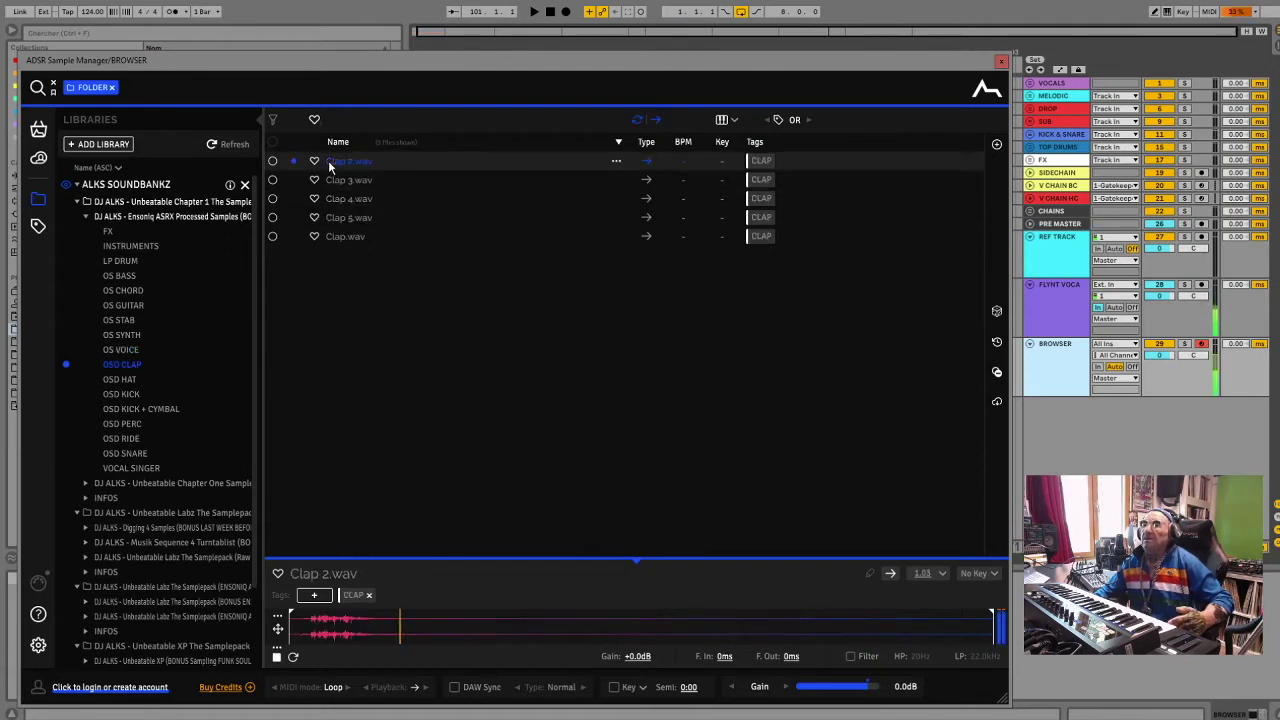
pyautogui.press('Down')
pyautogui.press('Down')
pyautogui.press('Down')
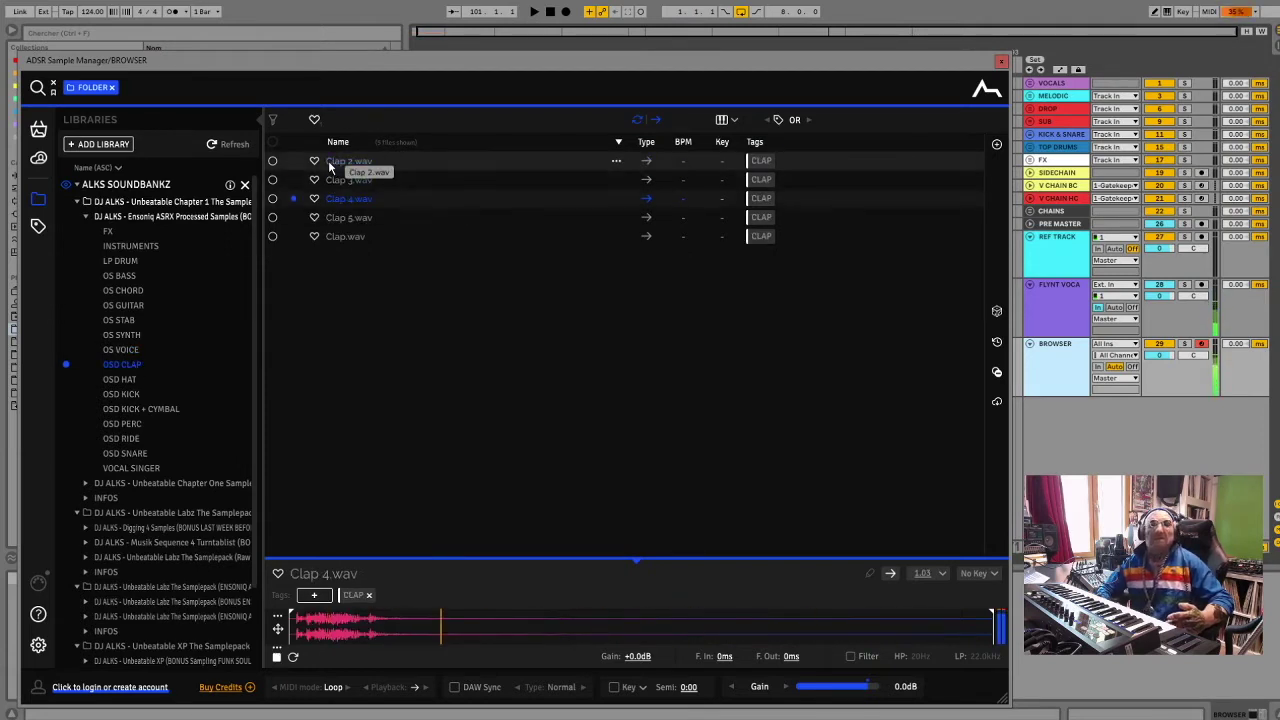
pyautogui.press('Down')
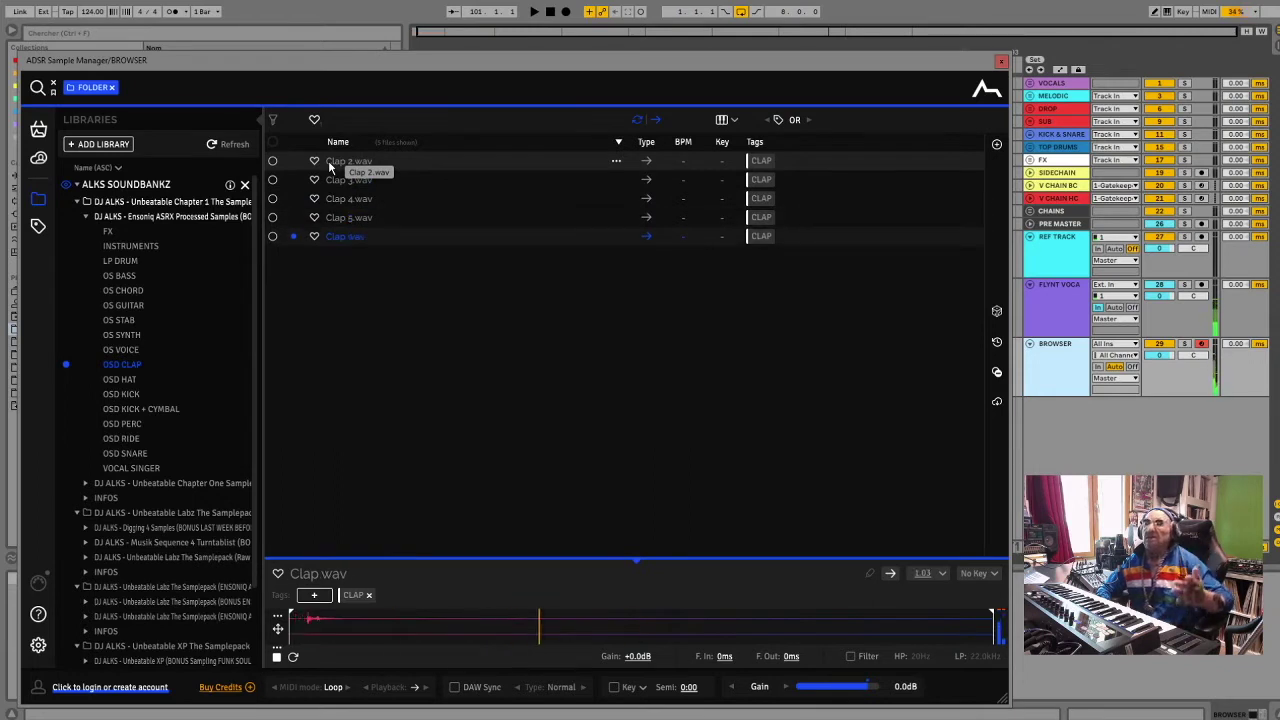
# Audition the hi-hat samples in the OSD HAT folder in list order, from Hat 1.wav through Hat 75.wav
pyautogui.click(119, 379)
pyautogui.click(330, 163)
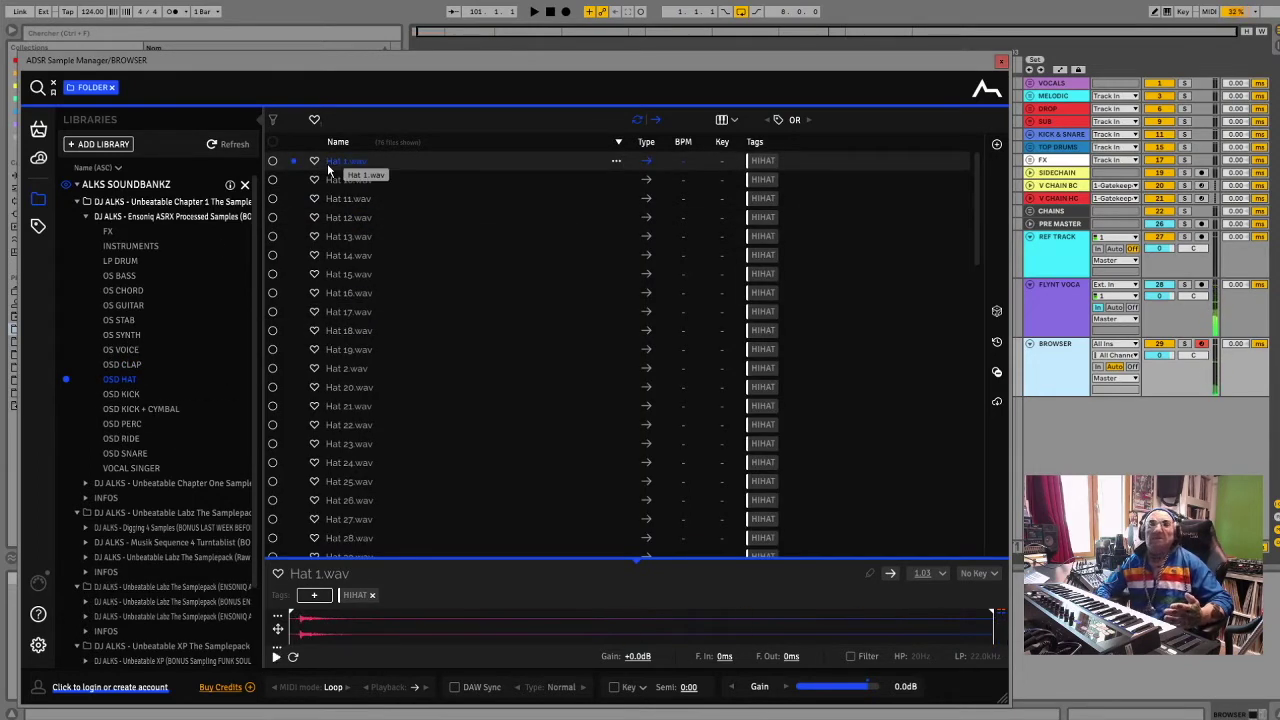
pyautogui.press('Down')
pyautogui.press('Down')
pyautogui.press('Down')
pyautogui.press('Down')
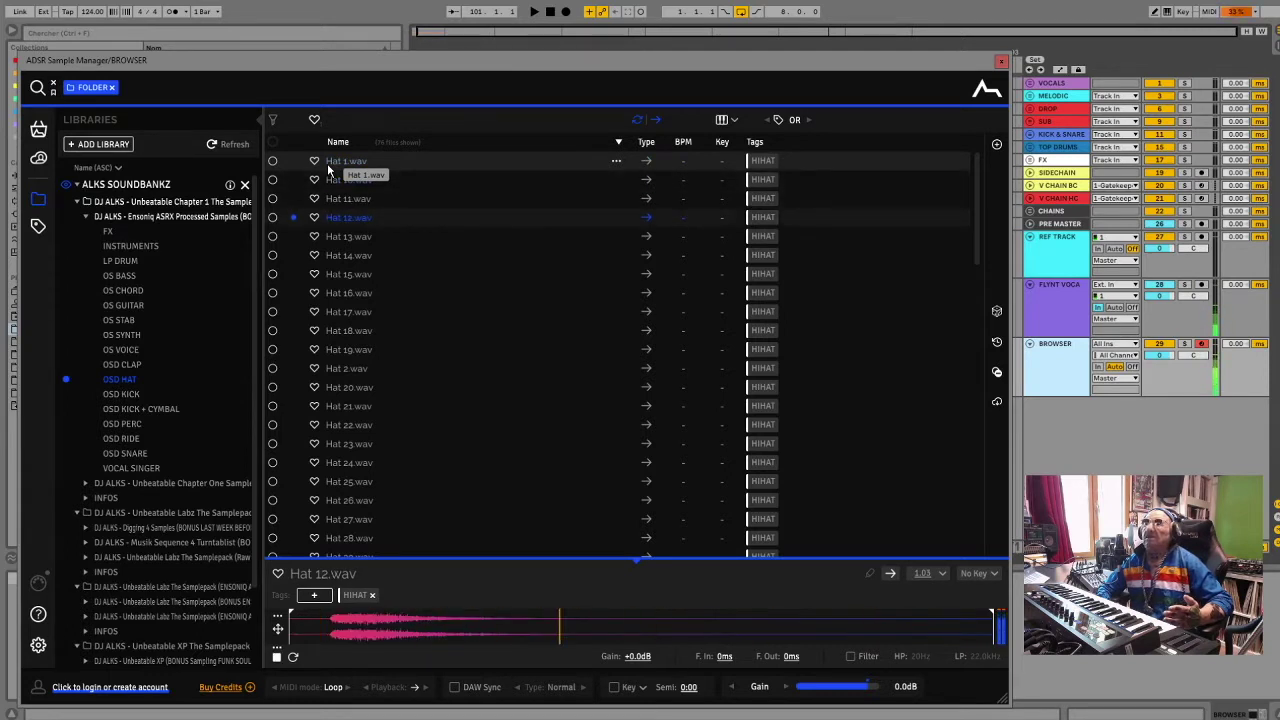
pyautogui.press('Down')
pyautogui.press('Down')
pyautogui.press('Down')
pyautogui.press('Down')
pyautogui.press('Down')
pyautogui.press('Down')
pyautogui.press('Down')
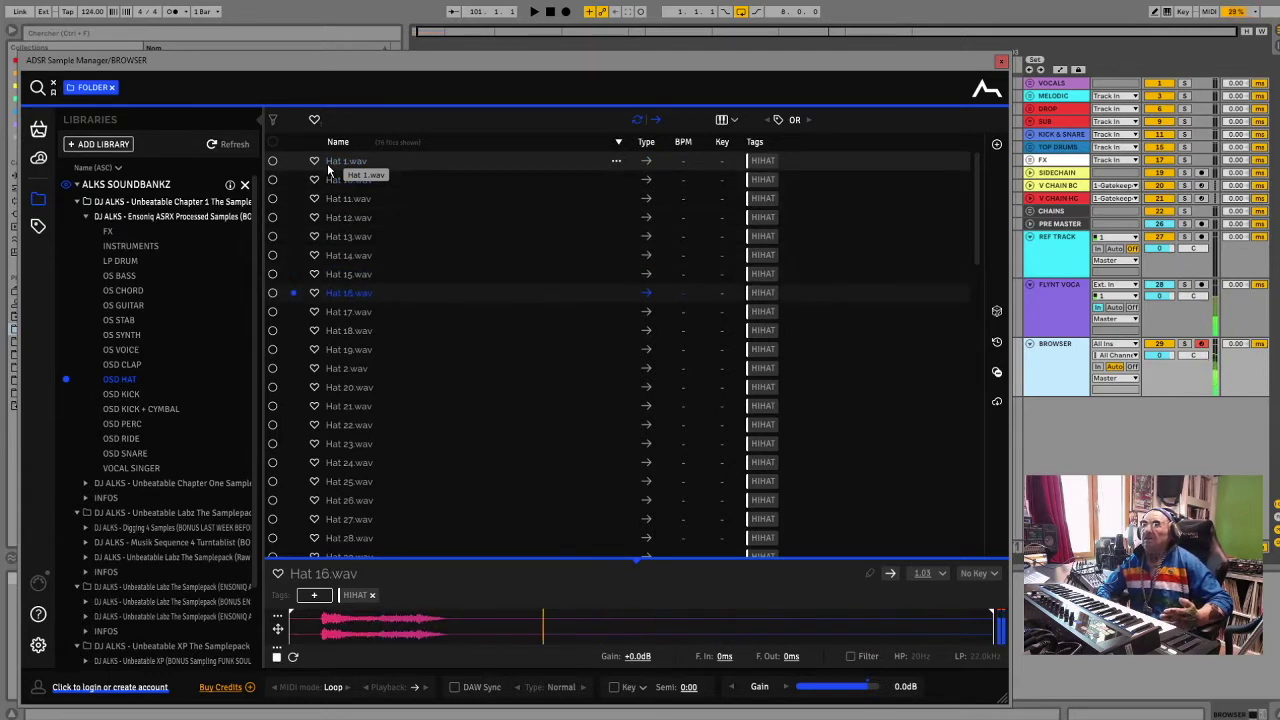
pyautogui.press('Down')
pyautogui.press('Down')
pyautogui.press('Down')
pyautogui.press('Down')
pyautogui.press('Down')
pyautogui.press('Down')
pyautogui.press('Down')
pyautogui.press('Down')
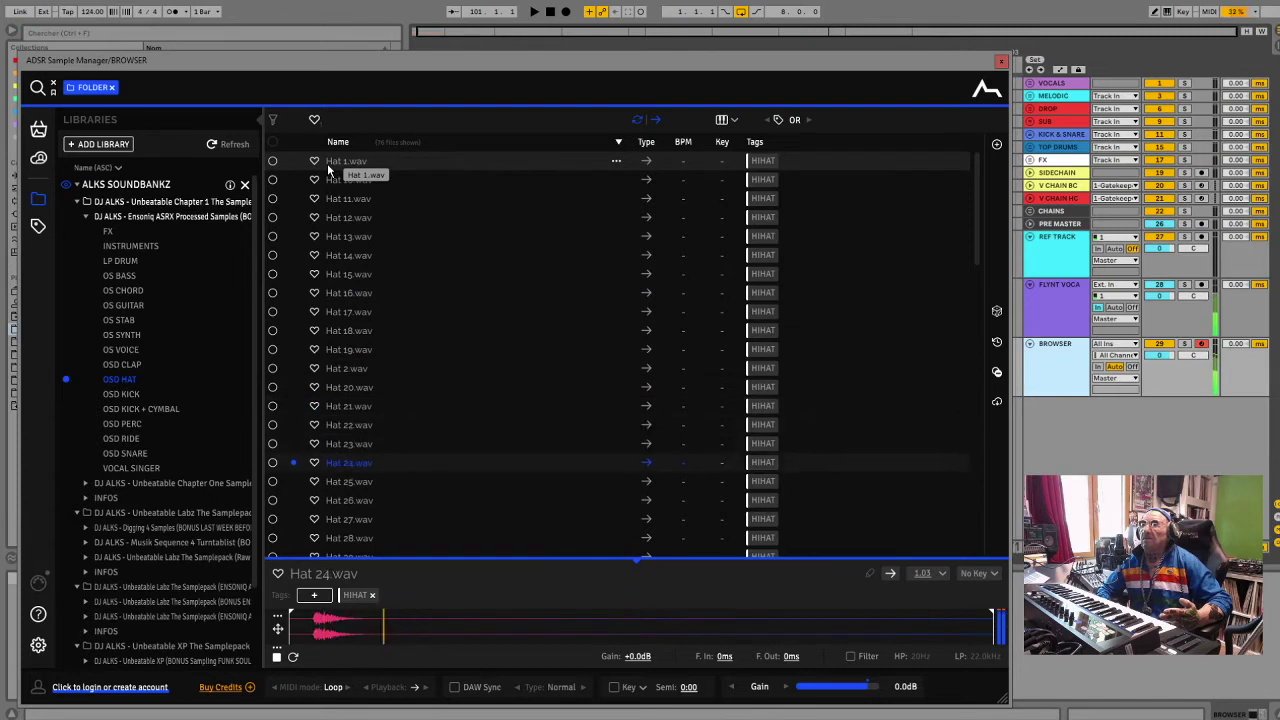
pyautogui.press('Down')
pyautogui.press('Down')
pyautogui.press('Down')
pyautogui.press('Down')
pyautogui.press('Down')
pyautogui.press('Down')
pyautogui.press('Down')
pyautogui.press('Down')
pyautogui.press('Down')
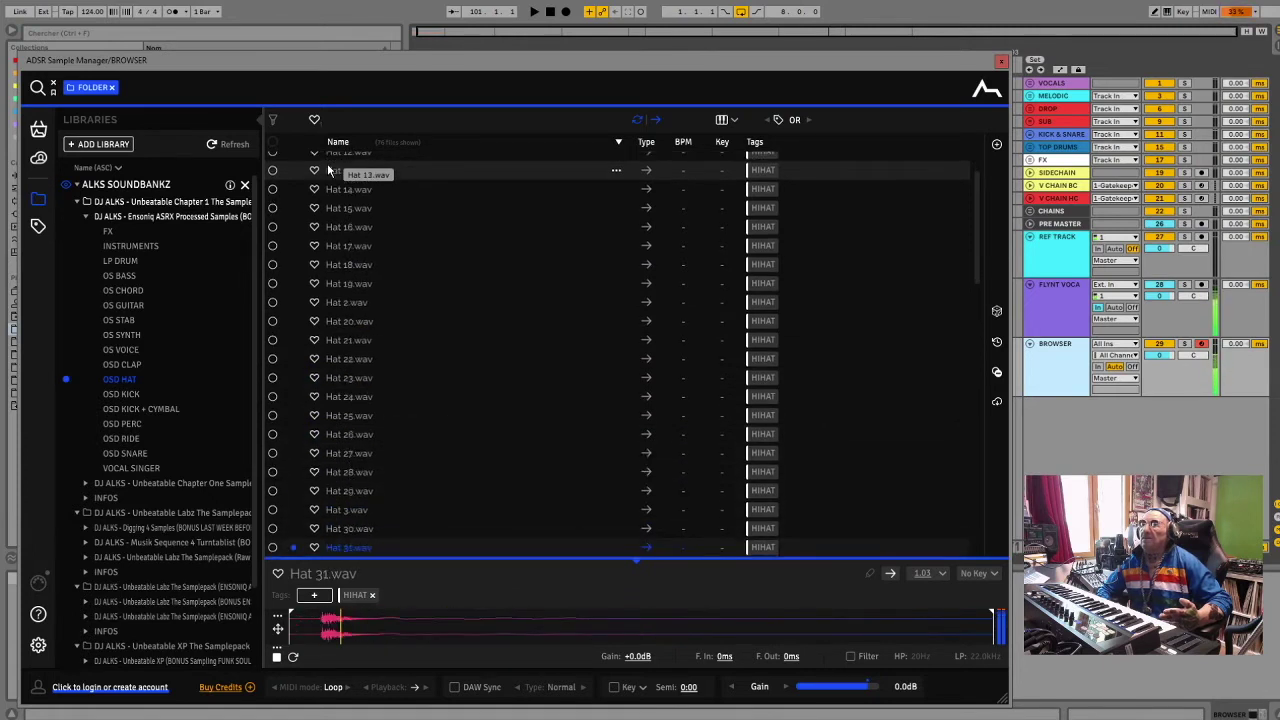
pyautogui.press('Down')
pyautogui.press('Down')
pyautogui.press('Down')
pyautogui.press('Down')
pyautogui.press('Down')
pyautogui.press('Down')
pyautogui.press('Down')
pyautogui.press('Down')
pyautogui.press('Down')
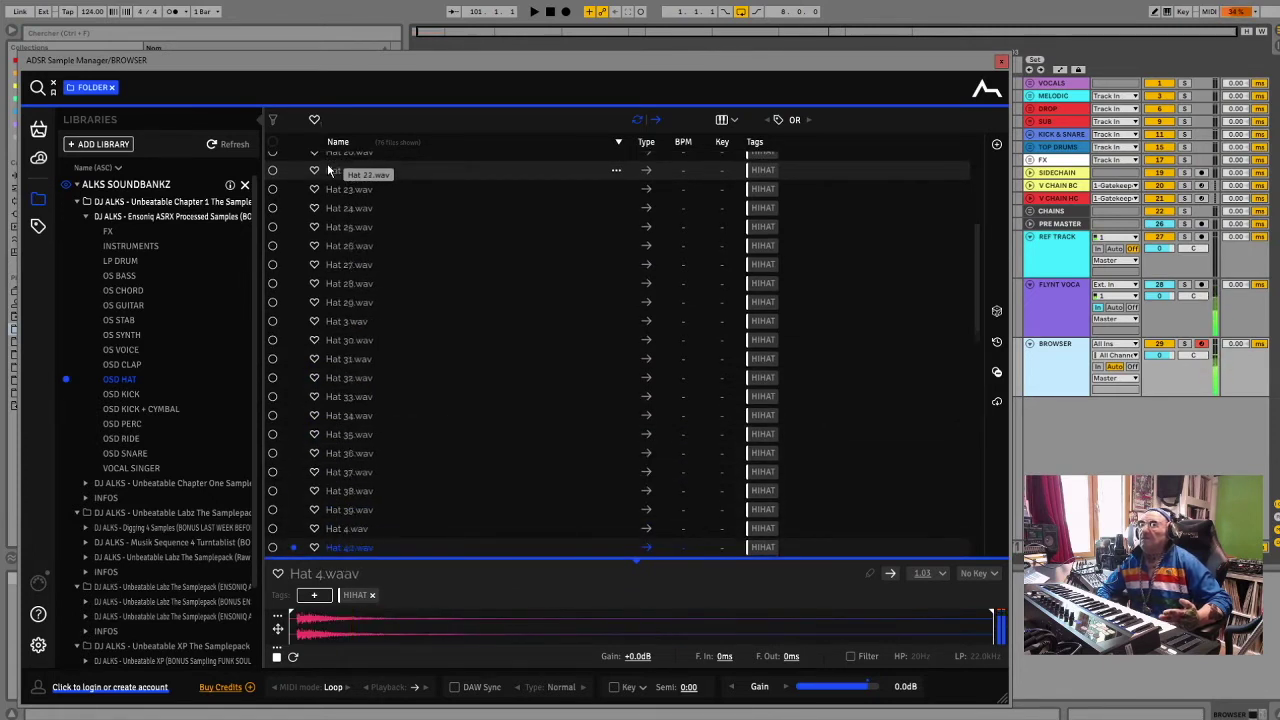
pyautogui.press('Down')
pyautogui.press('Down')
pyautogui.press('Down')
pyautogui.press('Down')
pyautogui.press('Down')
pyautogui.press('Down')
pyautogui.press('Down')
pyautogui.press('Down')
pyautogui.press('Down')
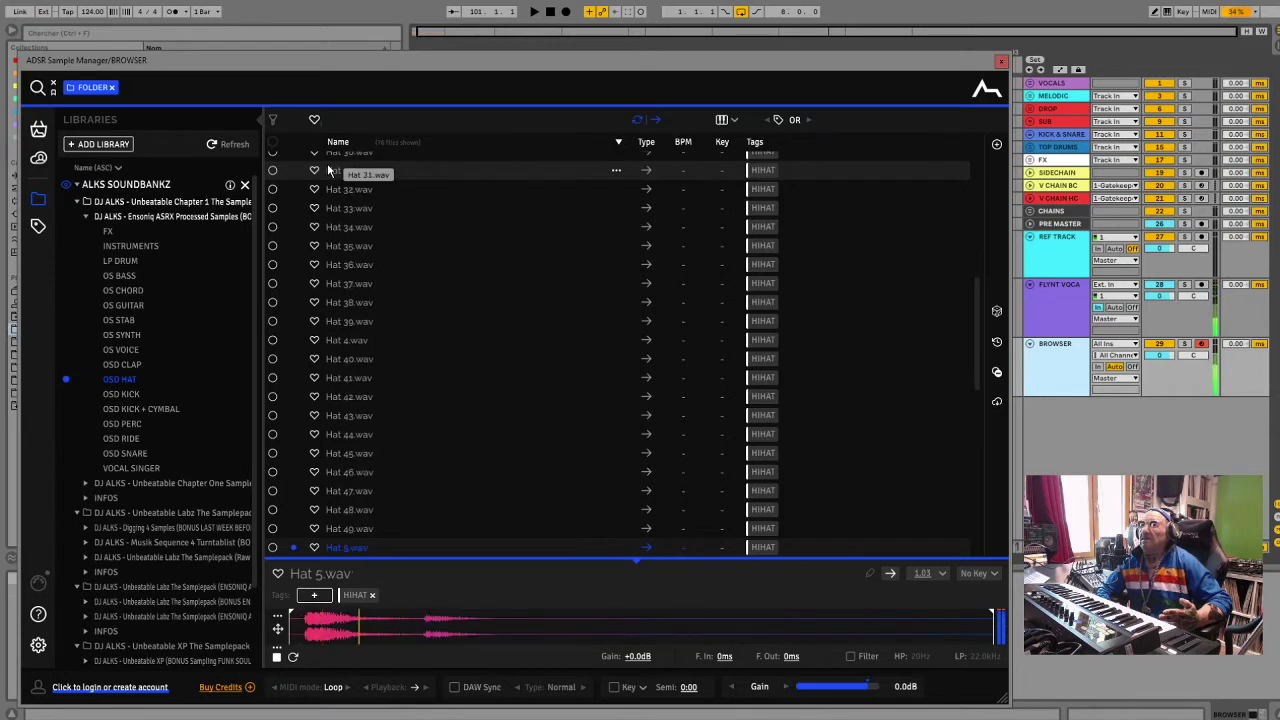
pyautogui.press('Down')
pyautogui.press('Down')
pyautogui.press('Down')
pyautogui.press('Down')
pyautogui.press('Down')
pyautogui.press('Down')
pyautogui.press('Down')
pyautogui.press('Down')
pyautogui.press('Down')
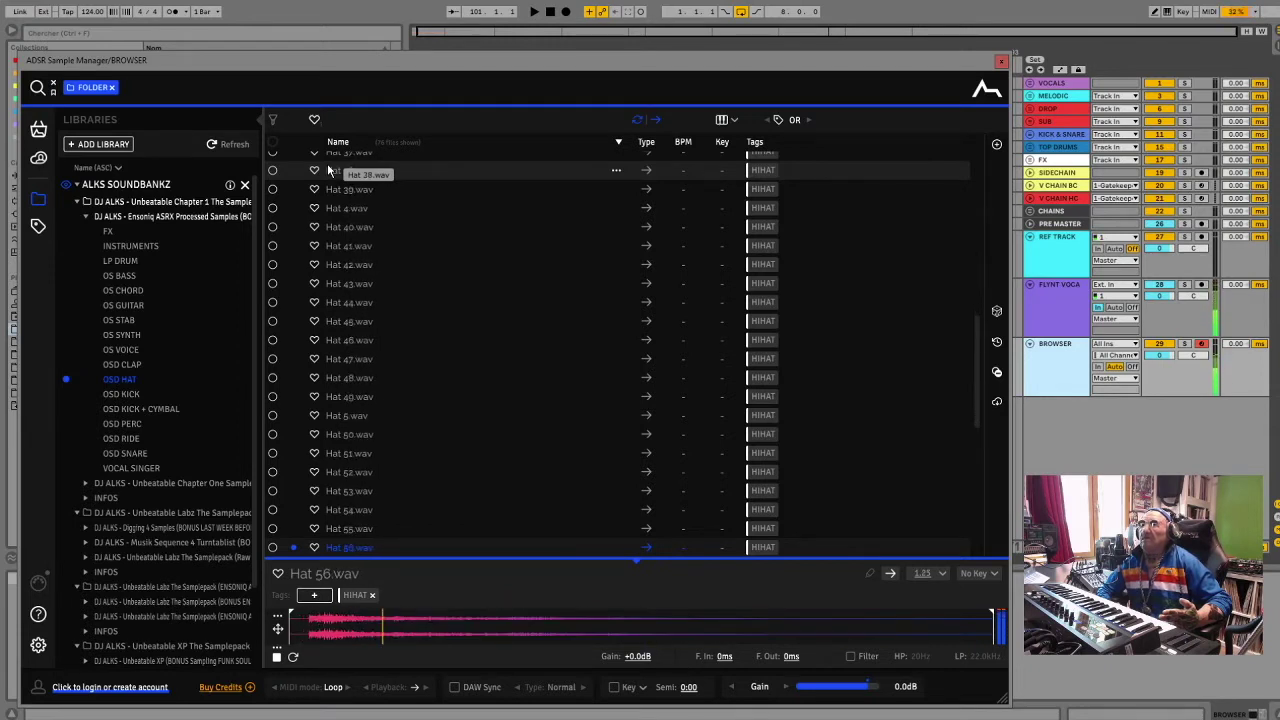
pyautogui.press('Down')
pyautogui.press('Down')
pyautogui.press('Down')
pyautogui.press('Down')
pyautogui.press('Down')
pyautogui.press('Down')
pyautogui.press('Down')
pyautogui.press('Down')
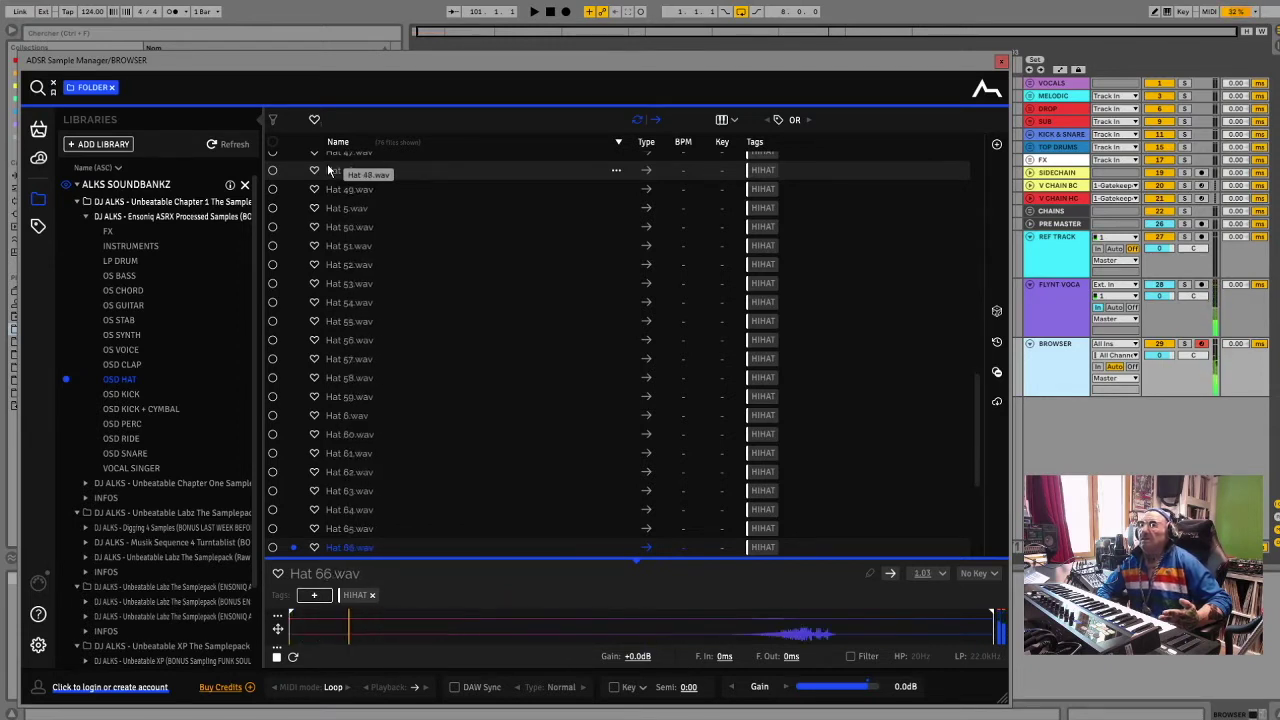
pyautogui.press('Down')
pyautogui.press('Down')
pyautogui.press('Down')
pyautogui.press('Down')
pyautogui.press('Down')
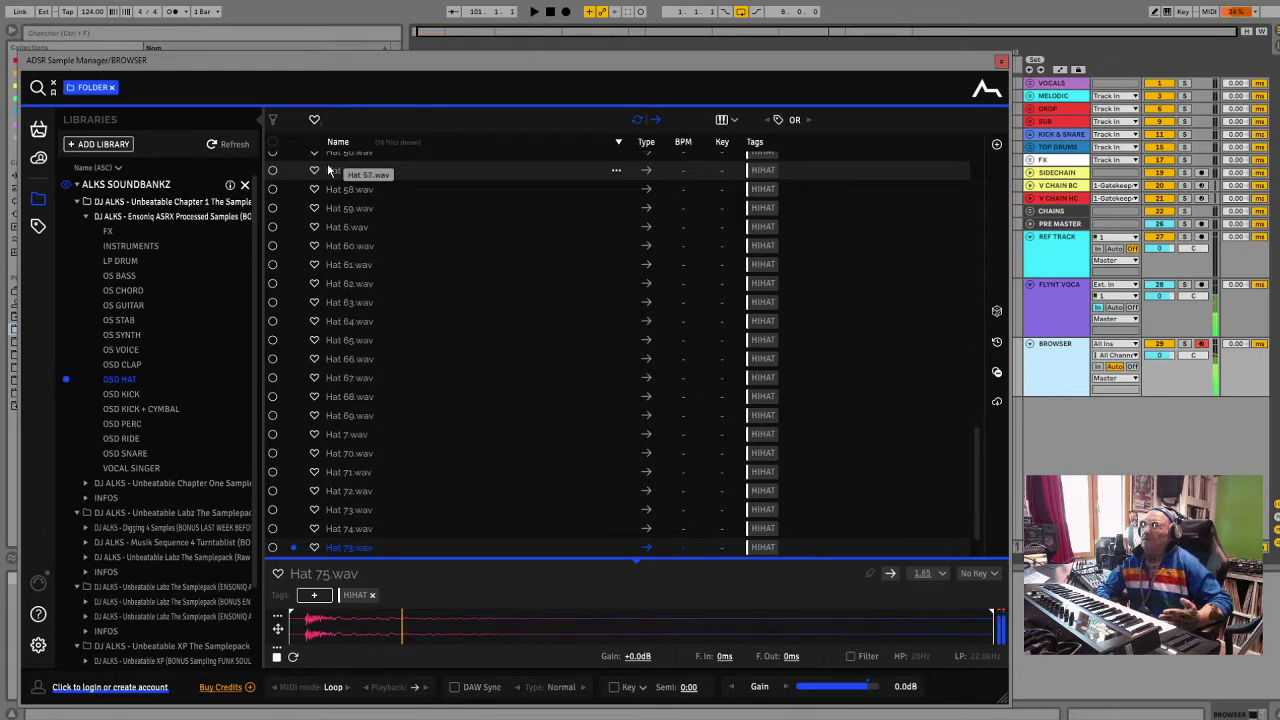
# Audition the kick samples in the OSD KICK folder in list order, from Kick 1.wav through Kick 9.wav
pyautogui.click(115, 396)
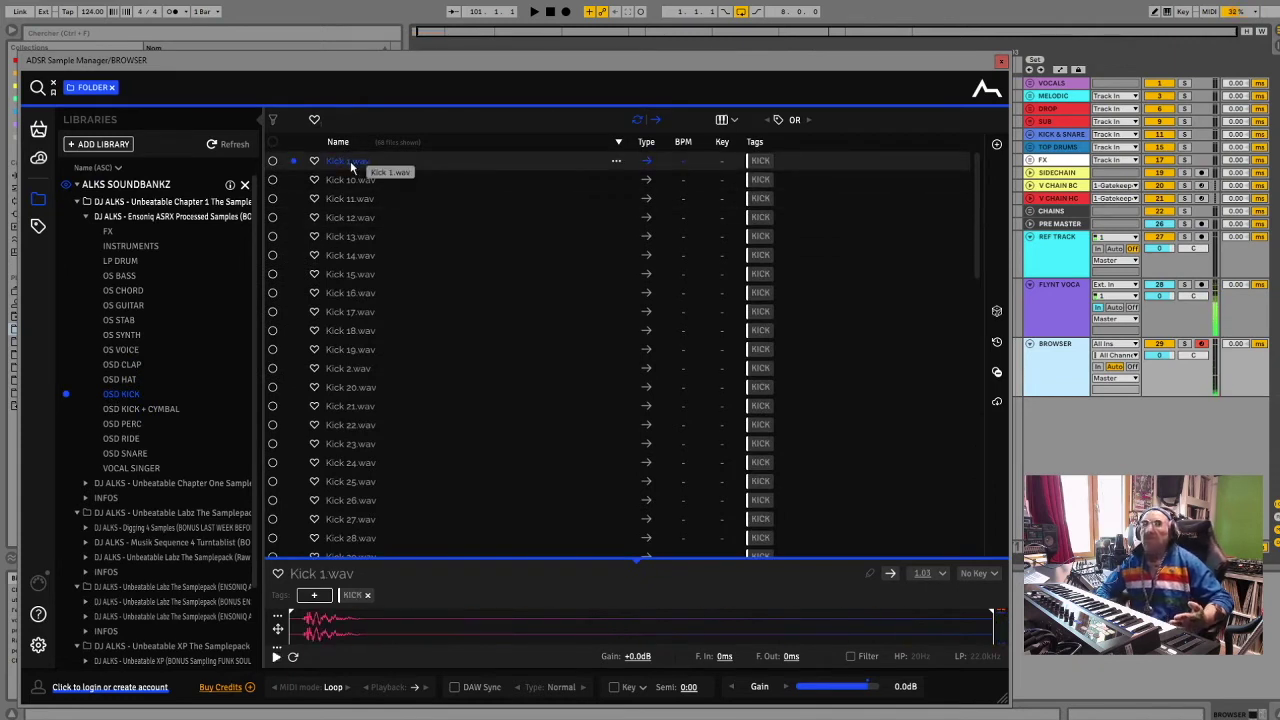
pyautogui.press('Down')
pyautogui.press('Down')
pyautogui.press('Down')
pyautogui.press('Down')
pyautogui.press('Down')
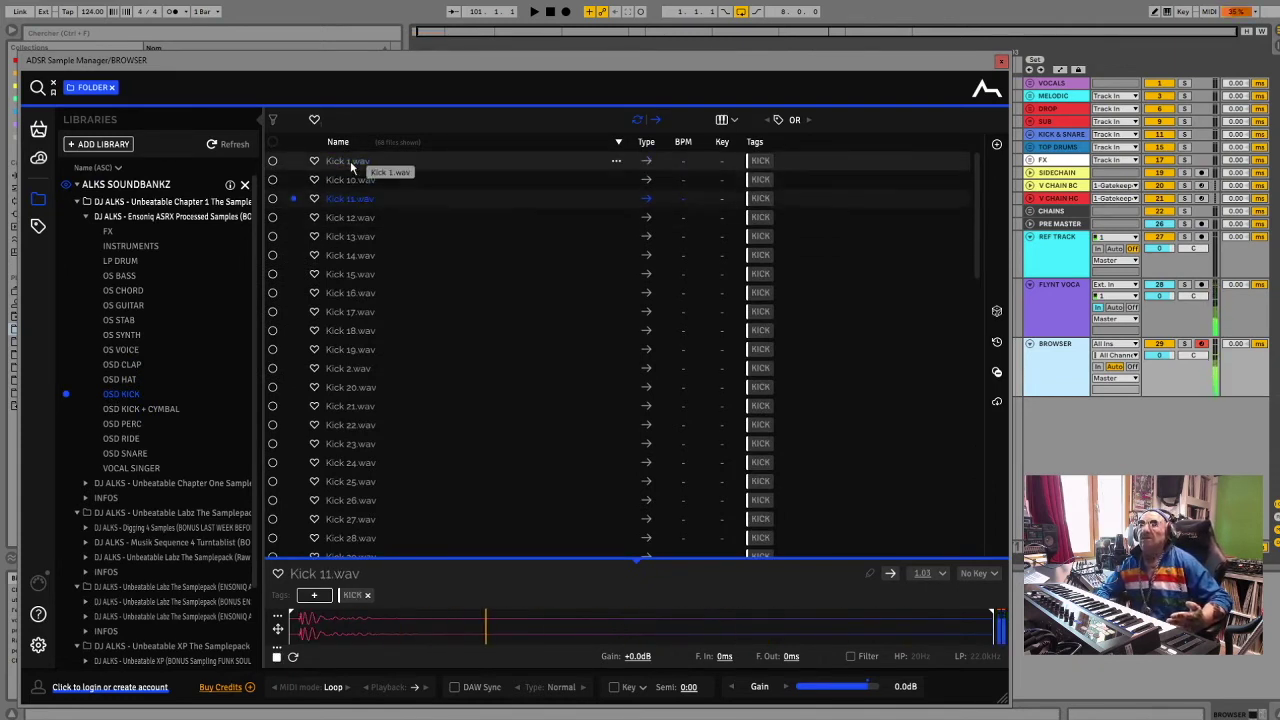
pyautogui.press('Down')
pyautogui.press('Down')
pyautogui.press('Down')
pyautogui.press('Down')
pyautogui.press('Down')
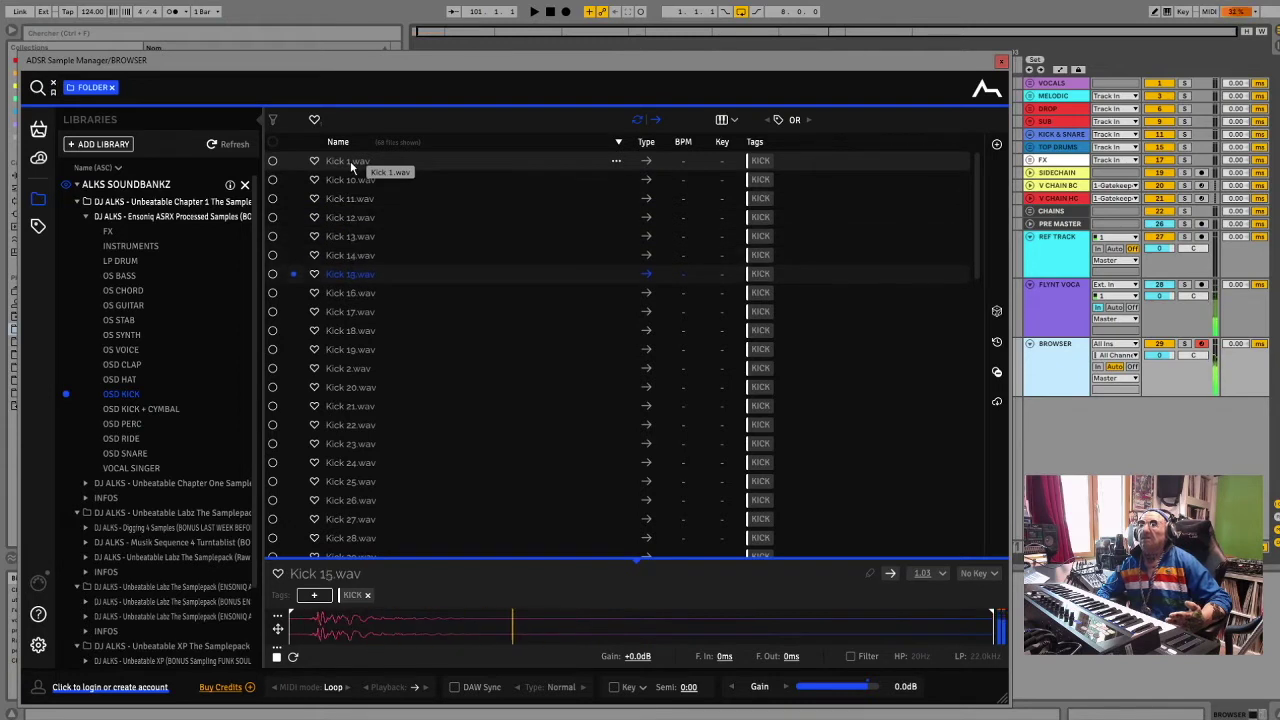
pyautogui.press('Down')
pyautogui.press('Down')
pyautogui.press('Down')
pyautogui.press('Down')
pyautogui.press('Down')
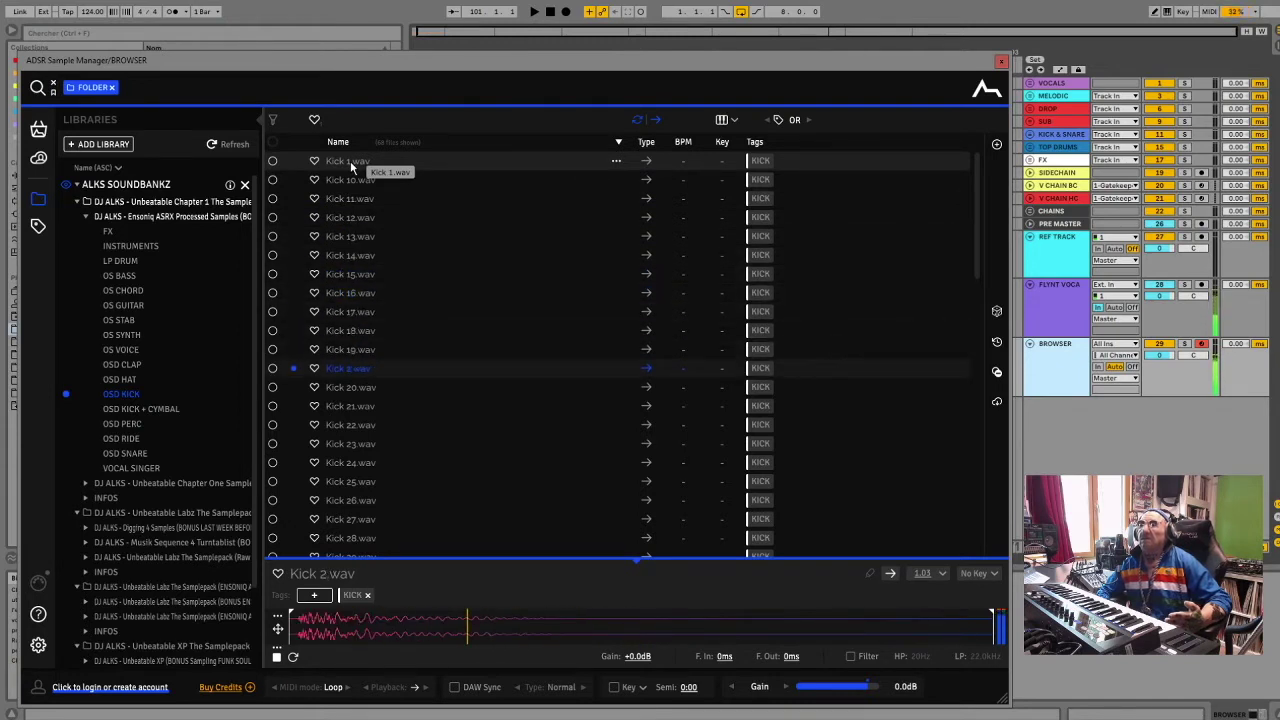
pyautogui.press('Down')
pyautogui.press('Down')
pyautogui.press('Down')
pyautogui.press('Down')
pyautogui.press('Down')
pyautogui.press('Down')
pyautogui.press('Down')
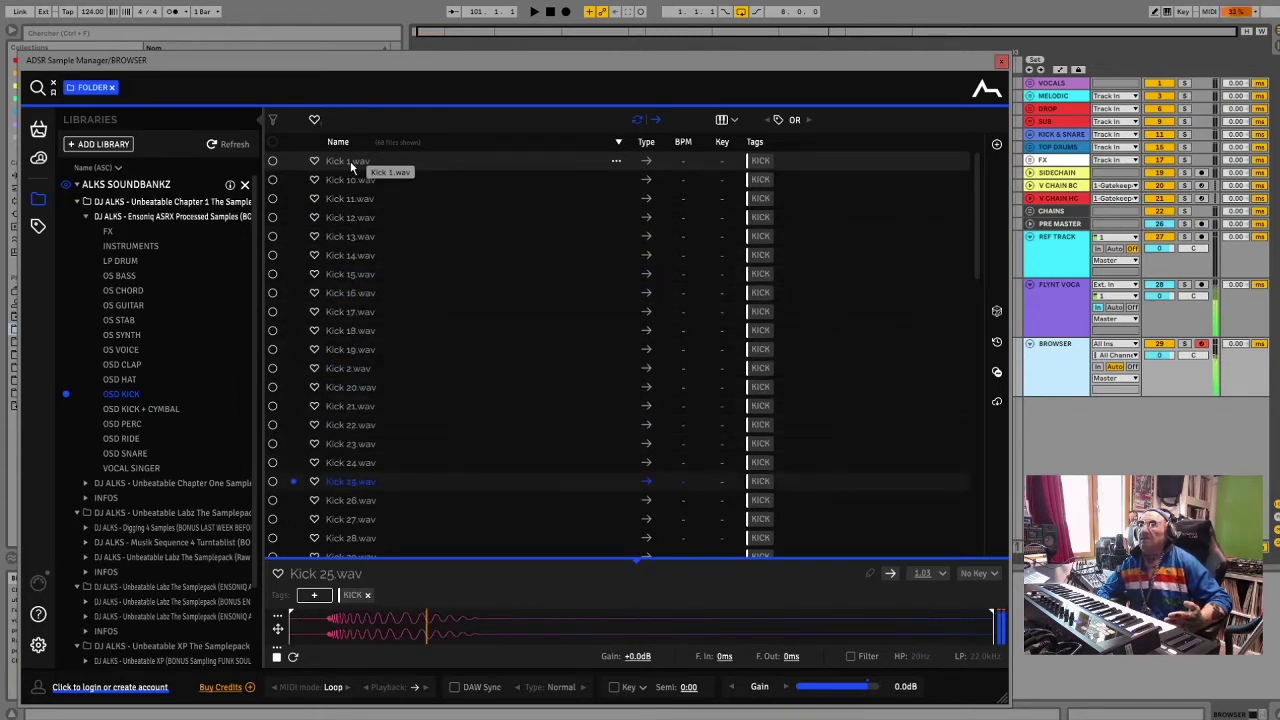
pyautogui.press('Down')
pyautogui.press('Down')
pyautogui.press('Down')
pyautogui.press('Down')
pyautogui.press('Down')
pyautogui.press('Down')
pyautogui.press('Down')
pyautogui.press('Down')
pyautogui.press('Down')
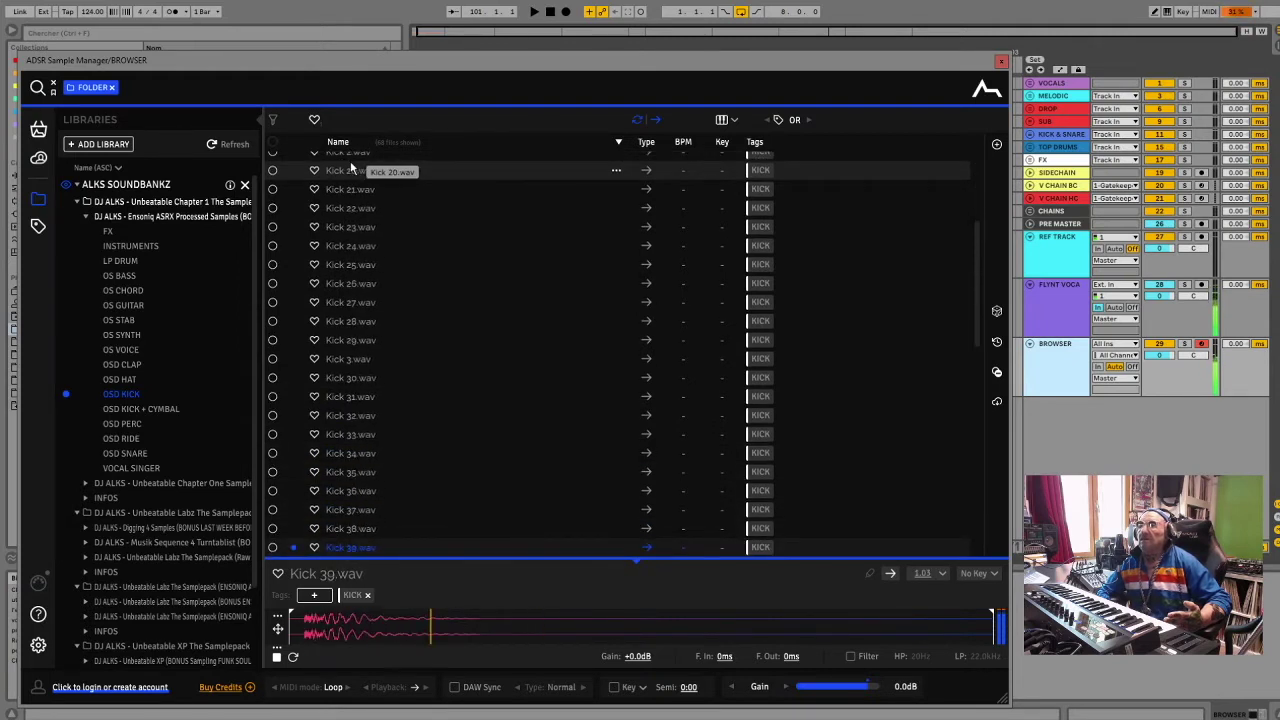
pyautogui.press('Down')
pyautogui.press('Down')
pyautogui.press('Down')
pyautogui.press('Down')
pyautogui.press('Down')
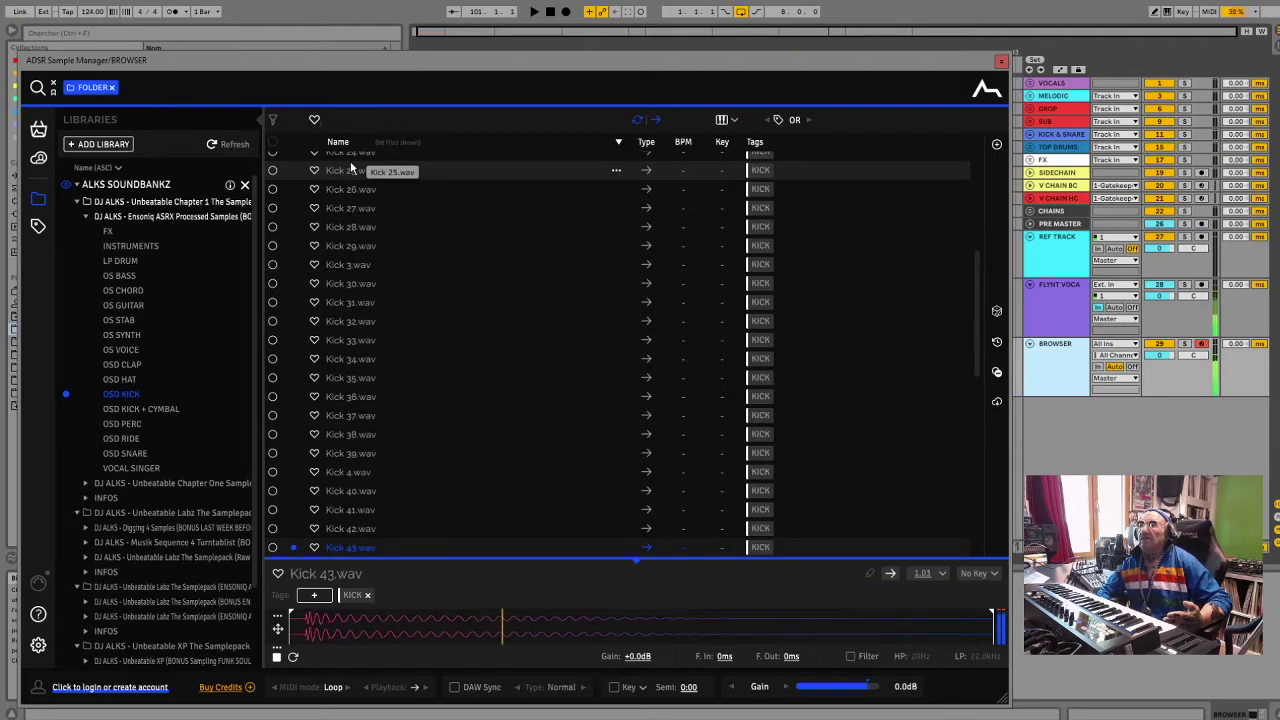
pyautogui.press('Down')
pyautogui.press('Down')
pyautogui.press('Down')
pyautogui.press('Down')
pyautogui.press('Down')
pyautogui.press('Down')
pyautogui.press('Down')
pyautogui.press('Down')
pyautogui.press('Down')
pyautogui.press('Down')
pyautogui.press('Down')
pyautogui.press('Down')
pyautogui.press('Down')
pyautogui.press('Down')
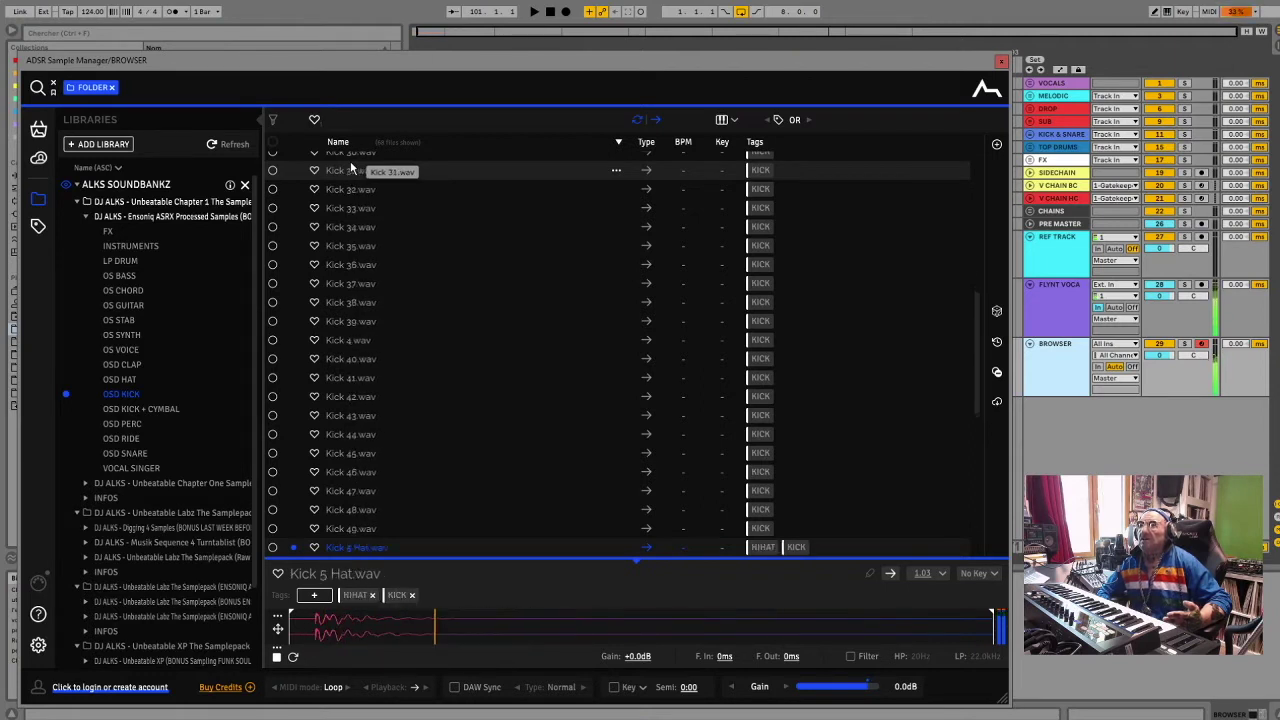
pyautogui.press('Down')
pyautogui.press('Down')
pyautogui.press('Down')
pyautogui.press('Down')
pyautogui.press('Down')
pyautogui.press('Down')
pyautogui.press('Down')
pyautogui.press('Down')
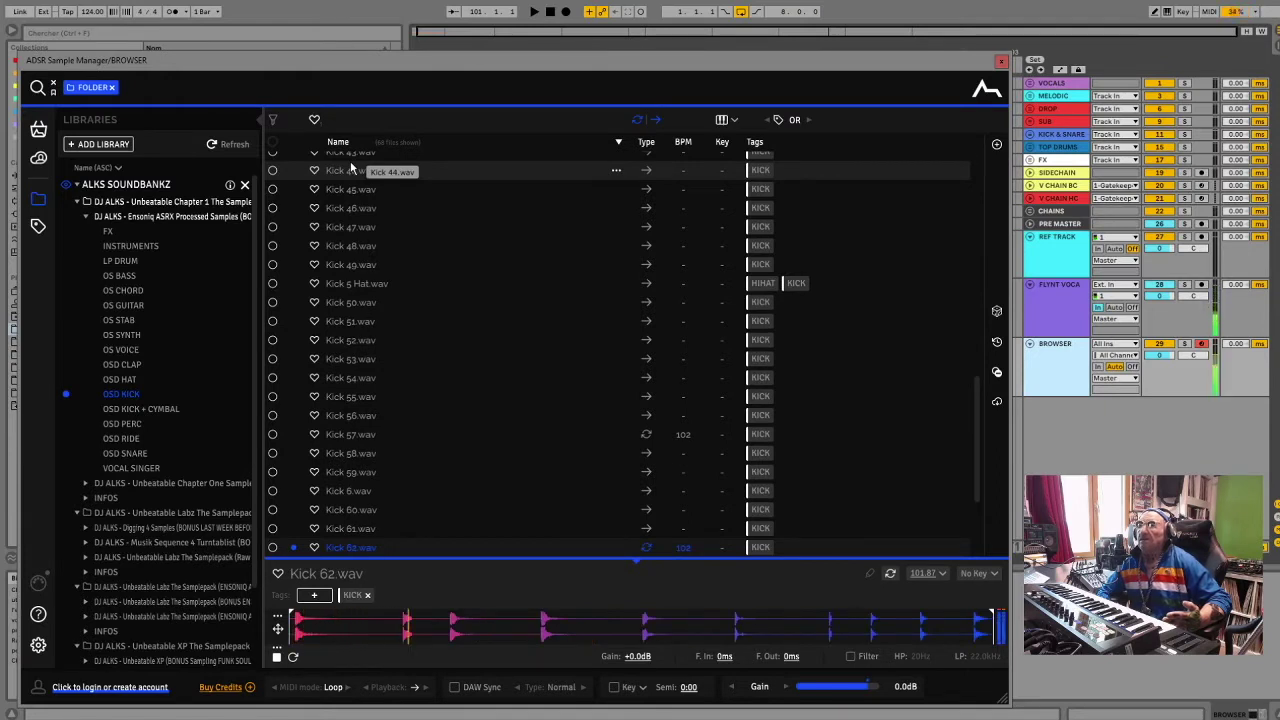
pyautogui.press('Down')
pyautogui.press('Down')
pyautogui.press('Down')
pyautogui.press('Down')
pyautogui.press('Down')
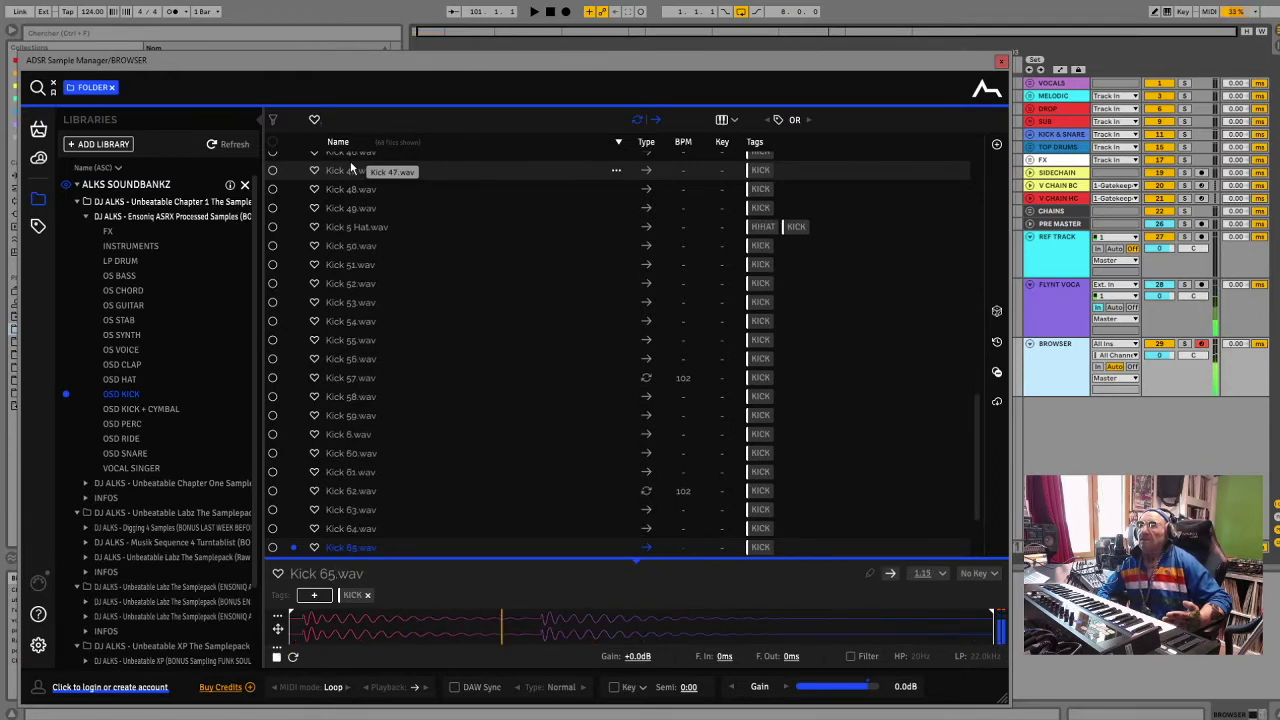
pyautogui.press('Down')
pyautogui.press('Down')
pyautogui.press('Down')
pyautogui.press('Down')
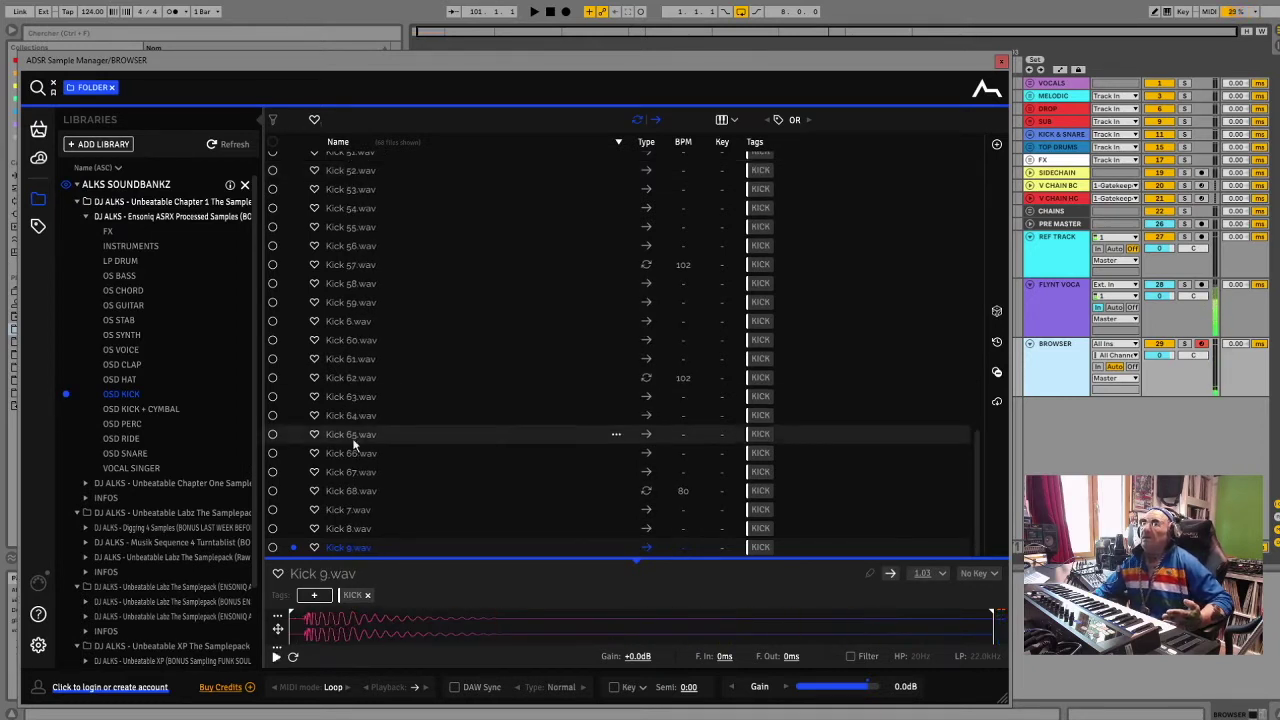
# Preview the layered samples in the OSD KICK + CYMBAL folder, from Kick + Cymbal 1.wav through Kick + Cymbal 6.wav
pyautogui.click(140, 409)
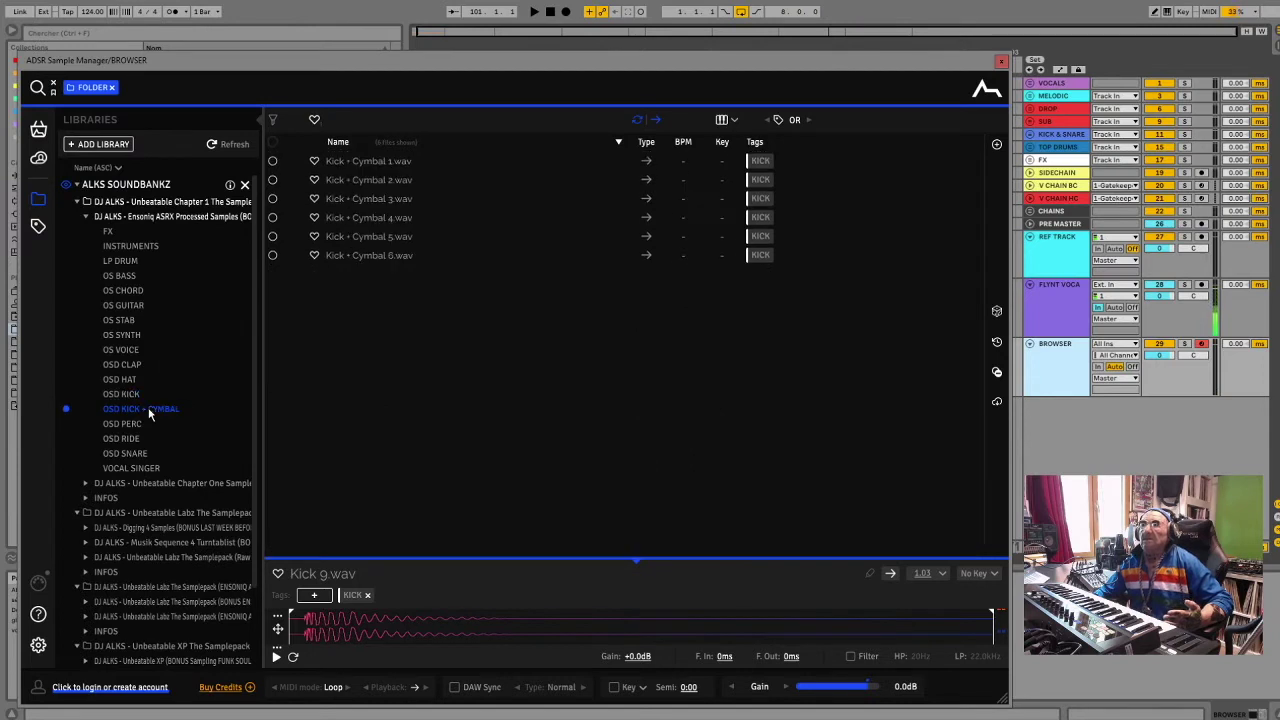
pyautogui.click(311, 168)
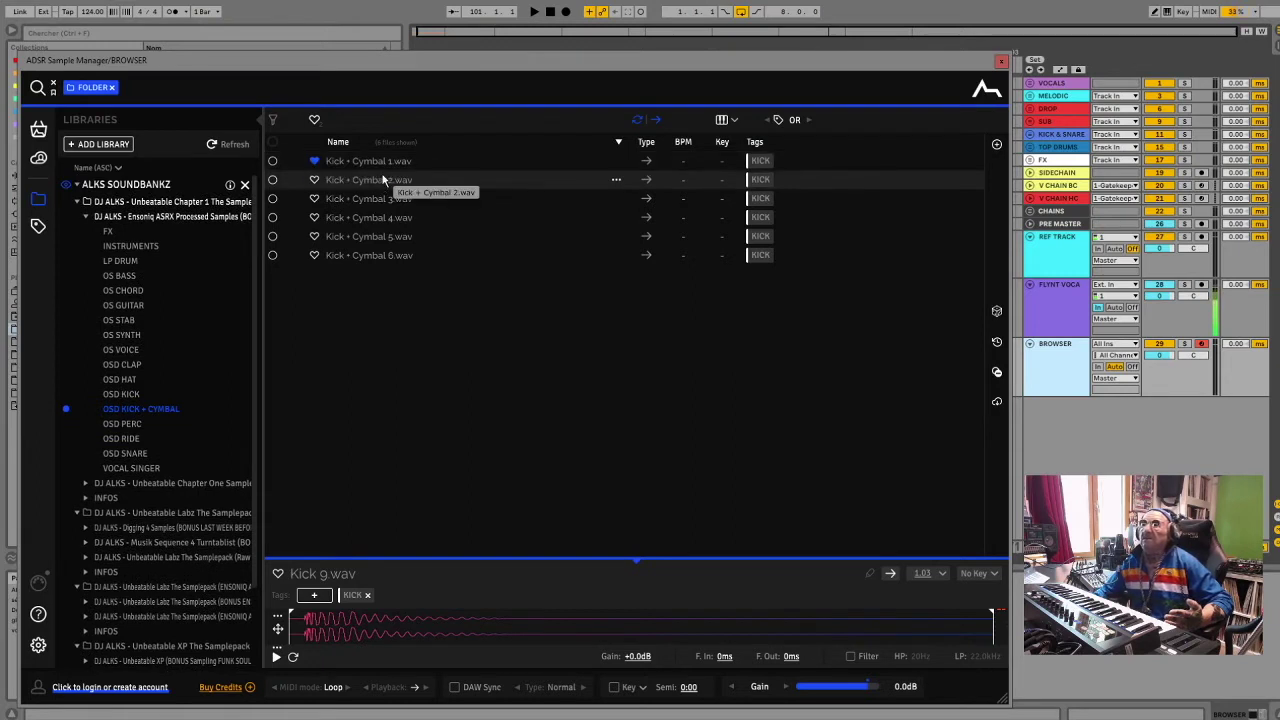
pyautogui.click(338, 168)
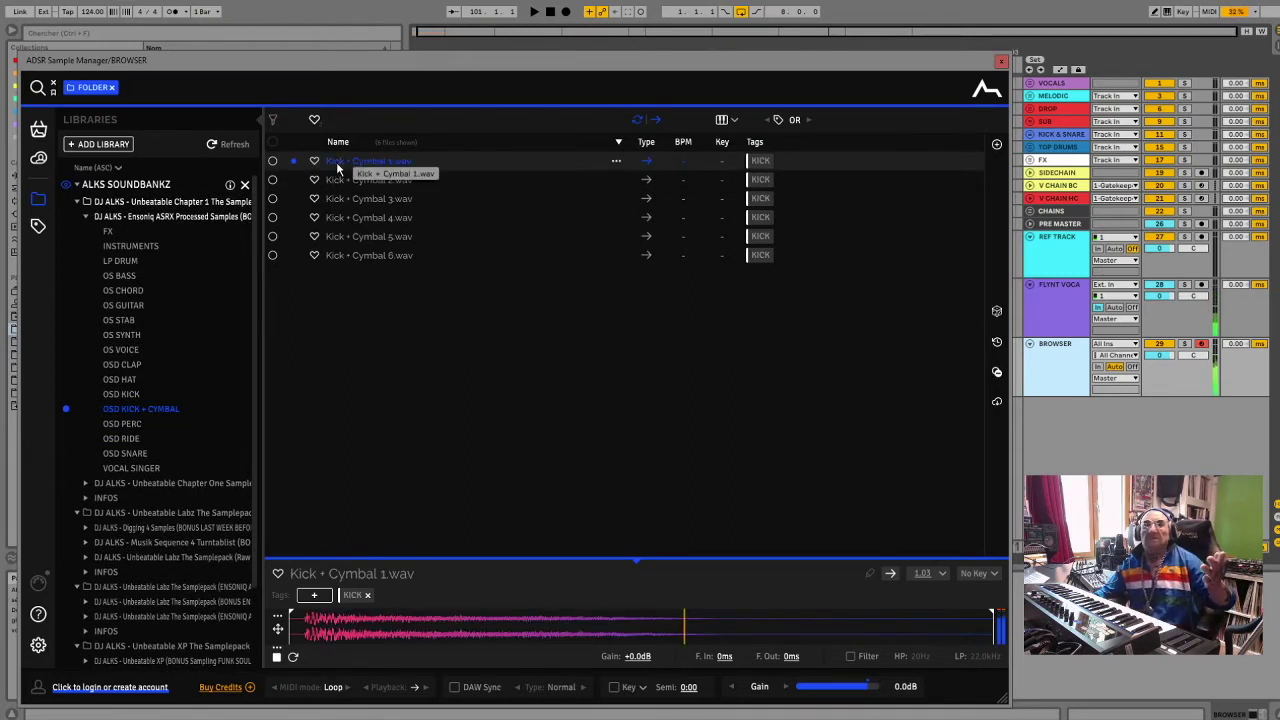
pyautogui.click(344, 178)
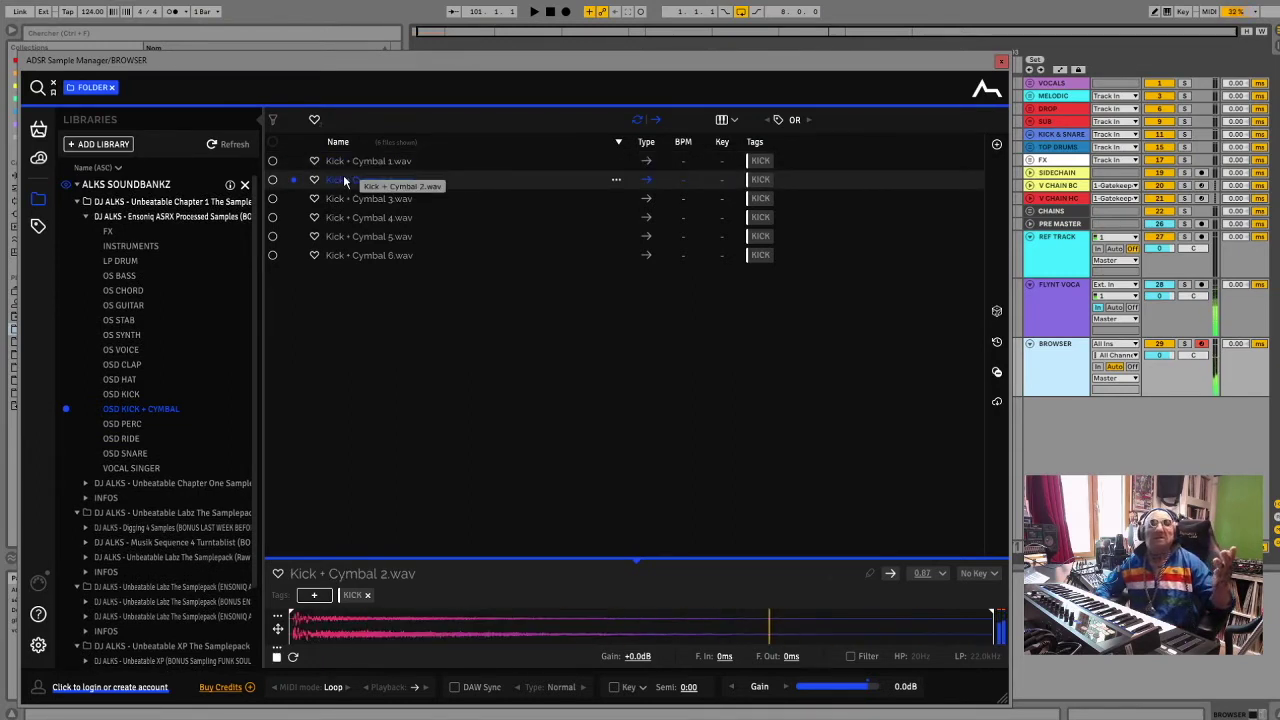
pyautogui.press('Down')
pyautogui.press('Down')
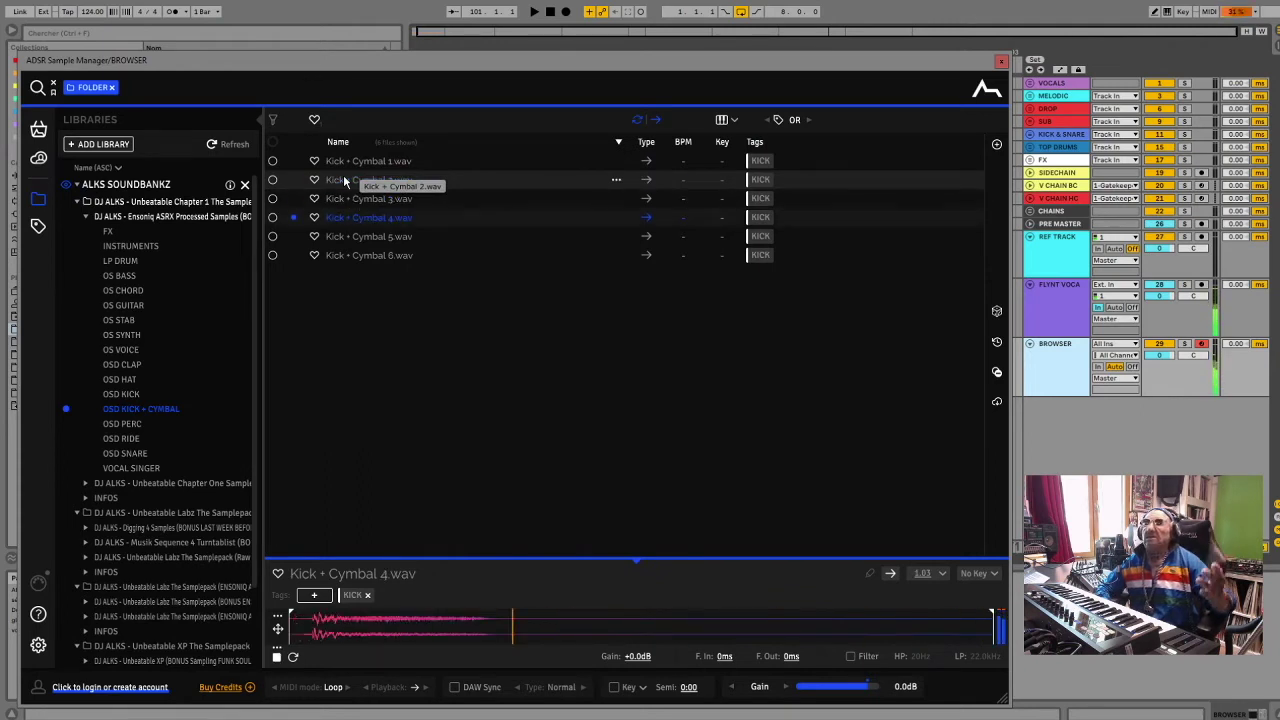
pyautogui.press('Down')
pyautogui.press('Down')
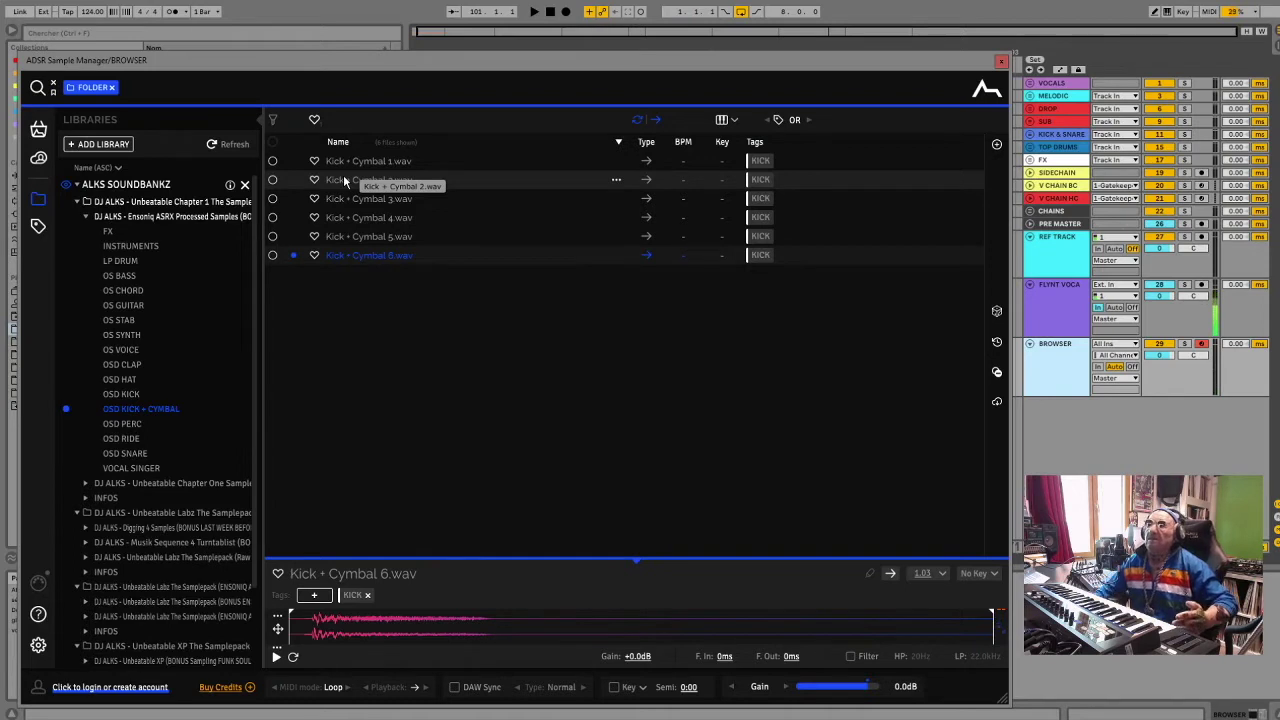
# Audition the percussion samples in the OSD PERC folder in list order, from Perc 1.wav through Perc 7.wav
pyautogui.click(135, 425)
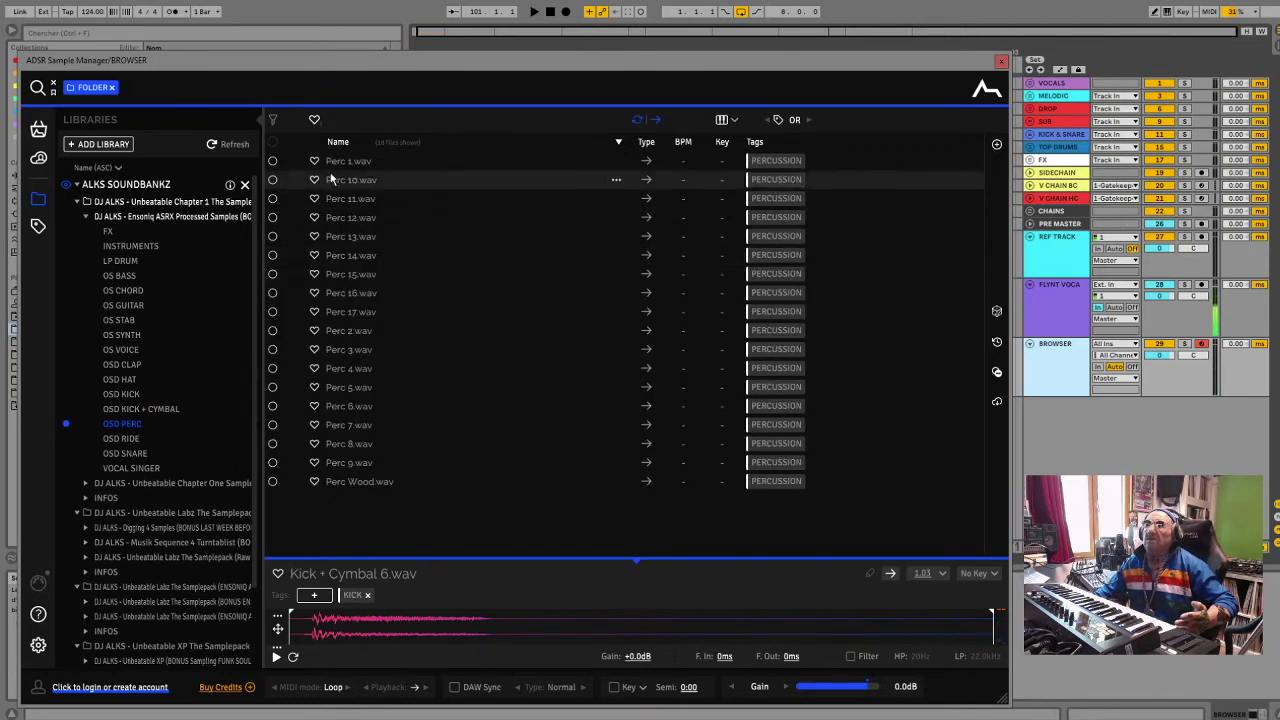
pyautogui.click(340, 158)
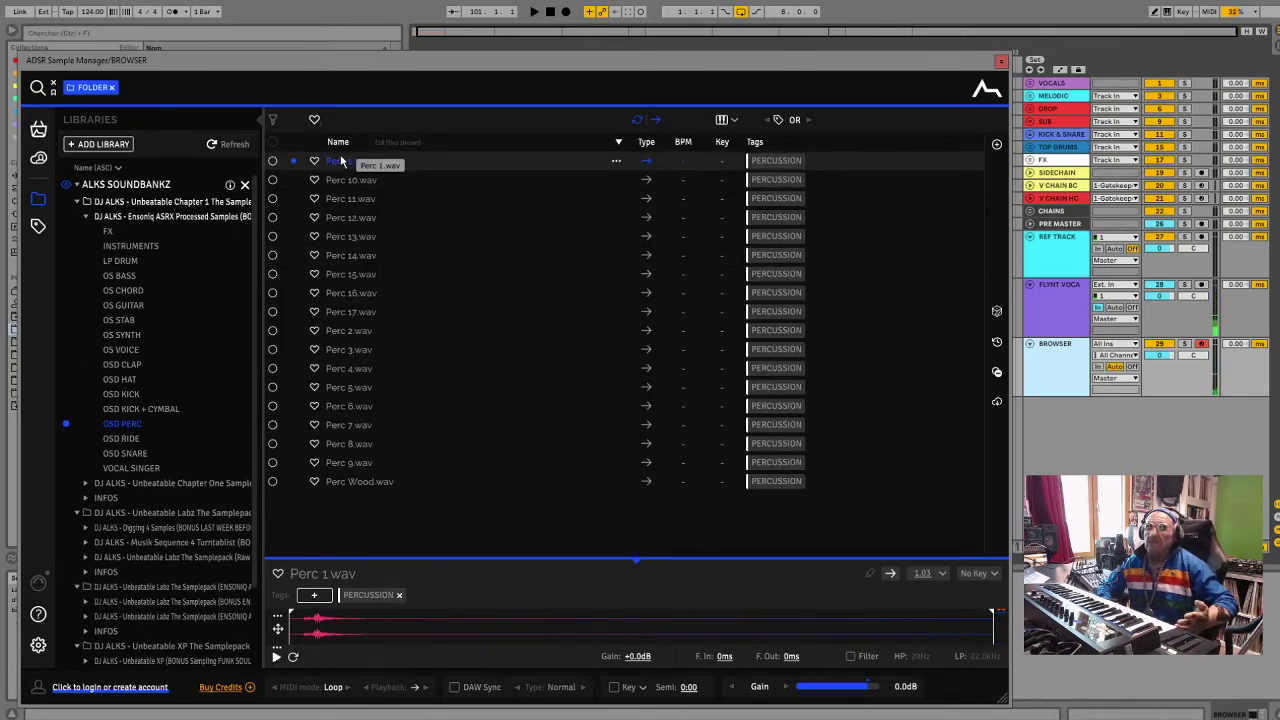
pyautogui.press('Down')
pyautogui.press('Down')
pyautogui.press('XF86AudioRaiseVolume')
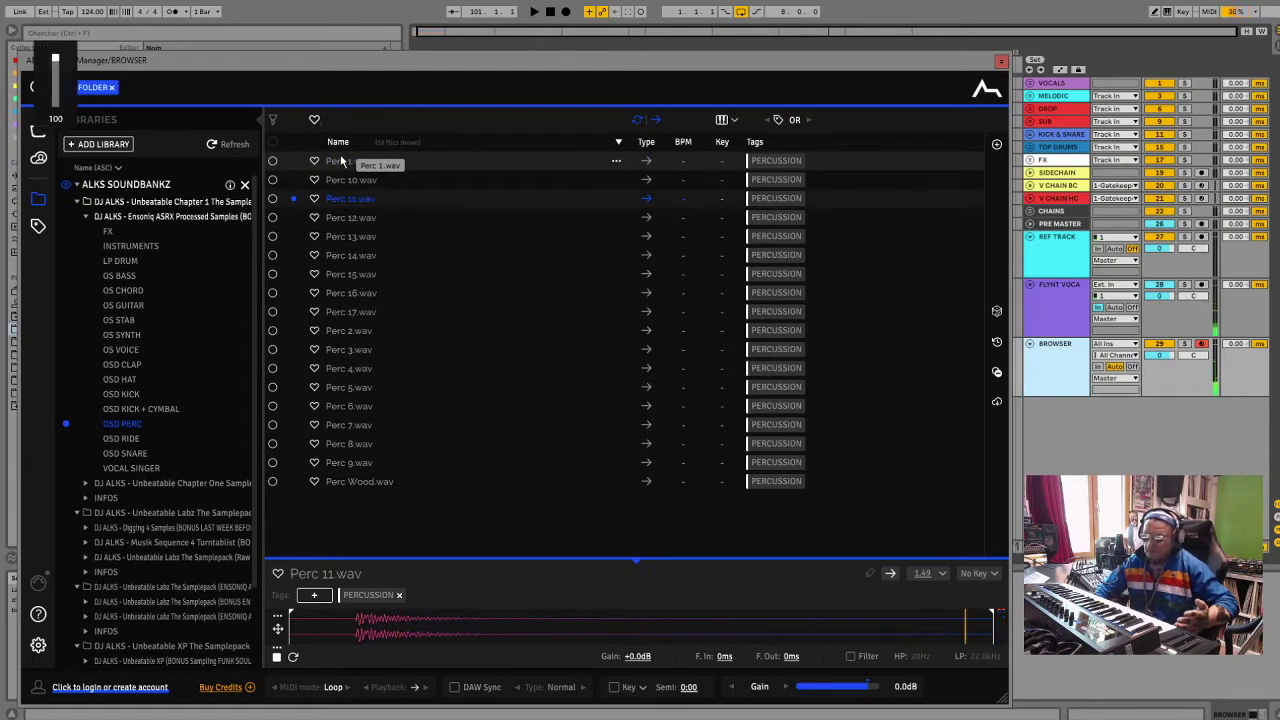
pyautogui.press('Down')
pyautogui.press('Down')
pyautogui.press('Down')
pyautogui.press('Down')
pyautogui.press('Down')
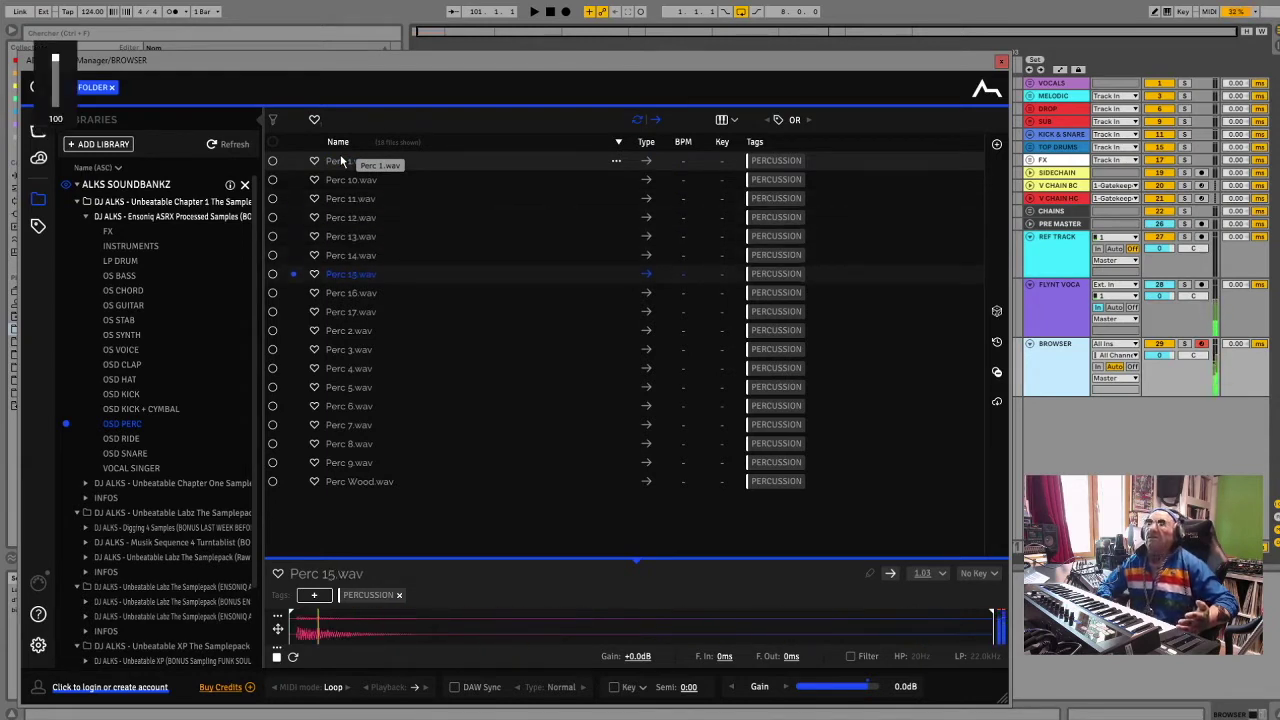
pyautogui.press('Down')
pyautogui.press('Down')
pyautogui.press('Down')
pyautogui.press('Down')
pyautogui.press('Down')
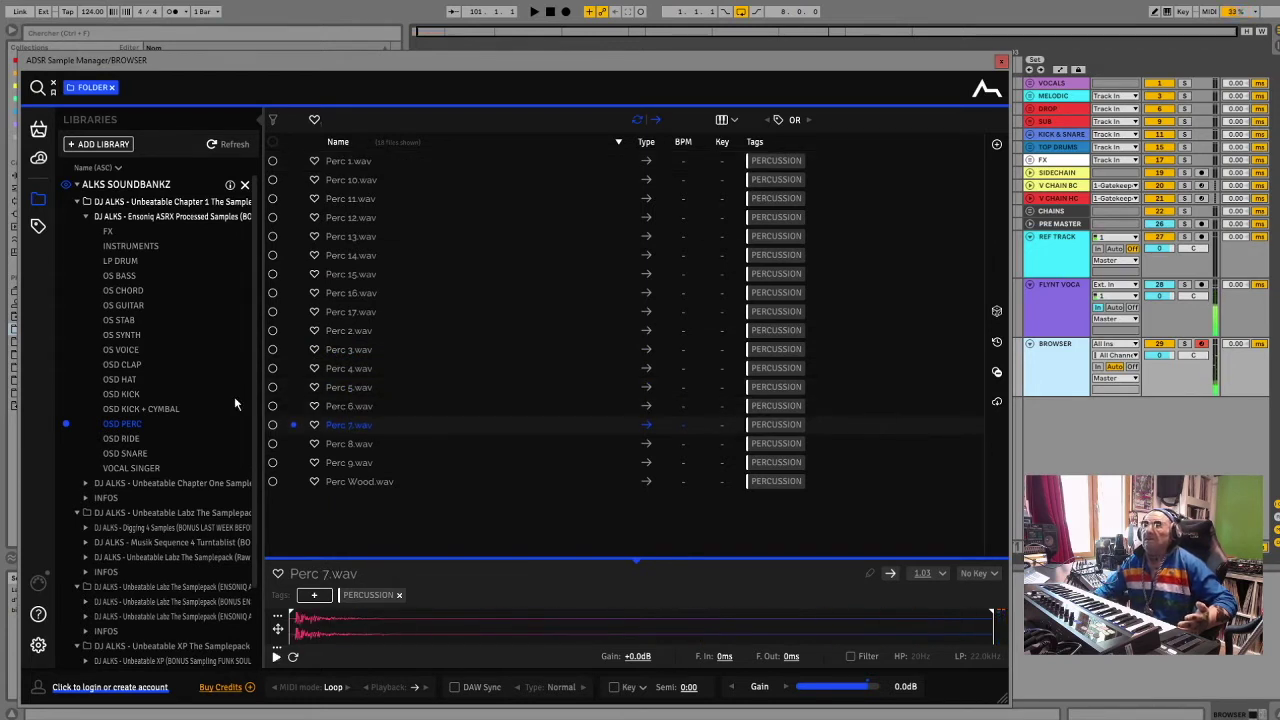
pyautogui.press('Down')
pyautogui.press('Down')
# Preview the cymbal samples in the OSD RIDE folder, from Crash.wav through Cymbal.wav
pyautogui.click(121, 438)
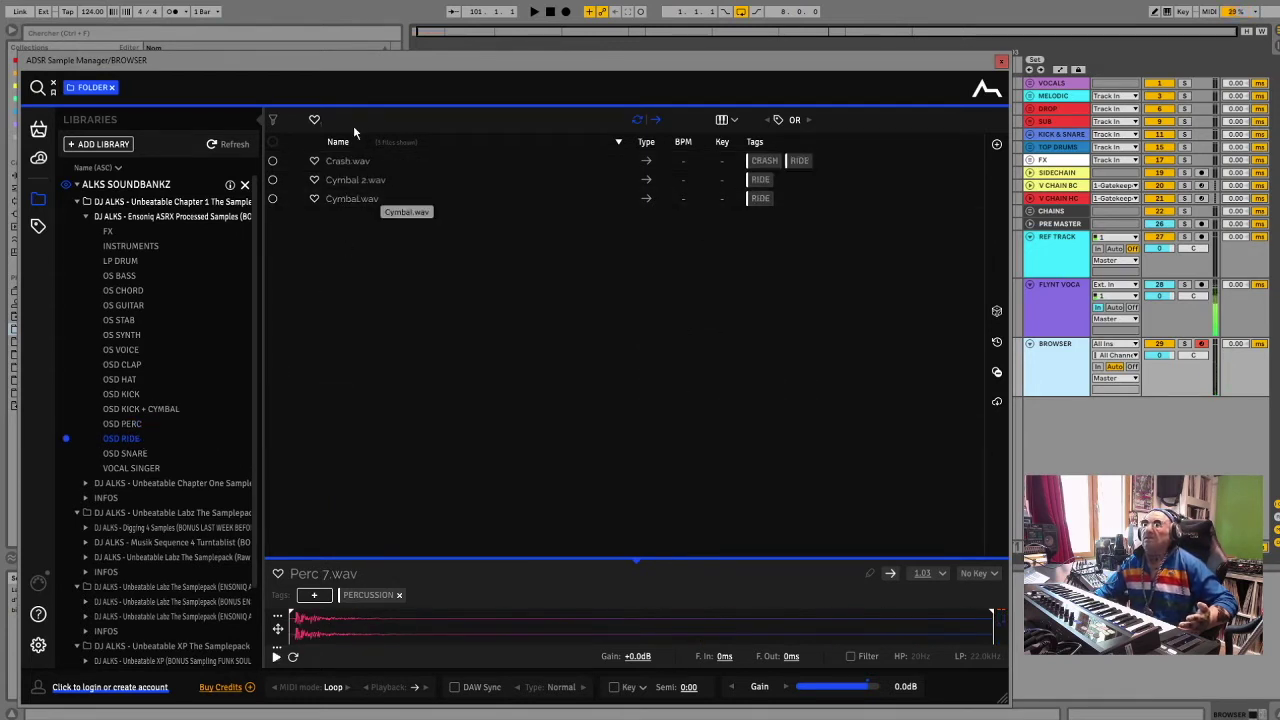
pyautogui.click(343, 162)
pyautogui.press('Down')
pyautogui.press('Down')
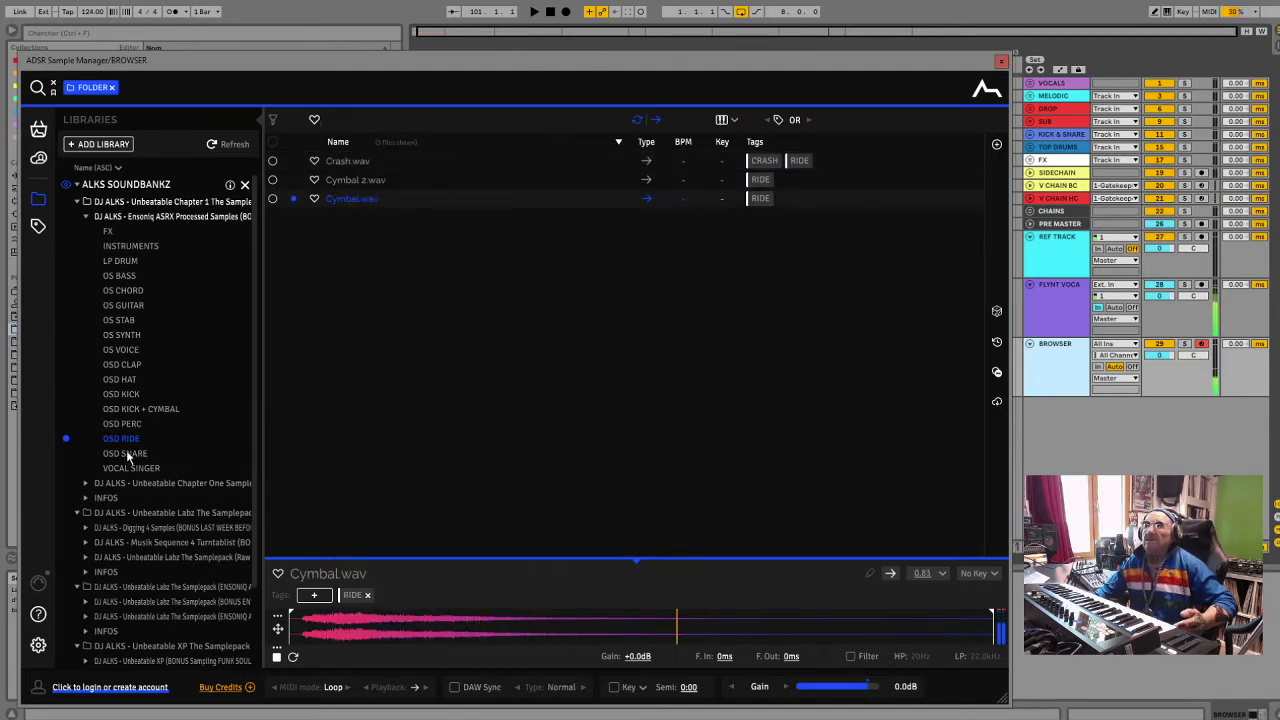
# Audition the snare samples in the OSD SNARE folder in list order, from Snare 1.wav through Snare.wav
pyautogui.click(126, 453)
pyautogui.click(370, 163)
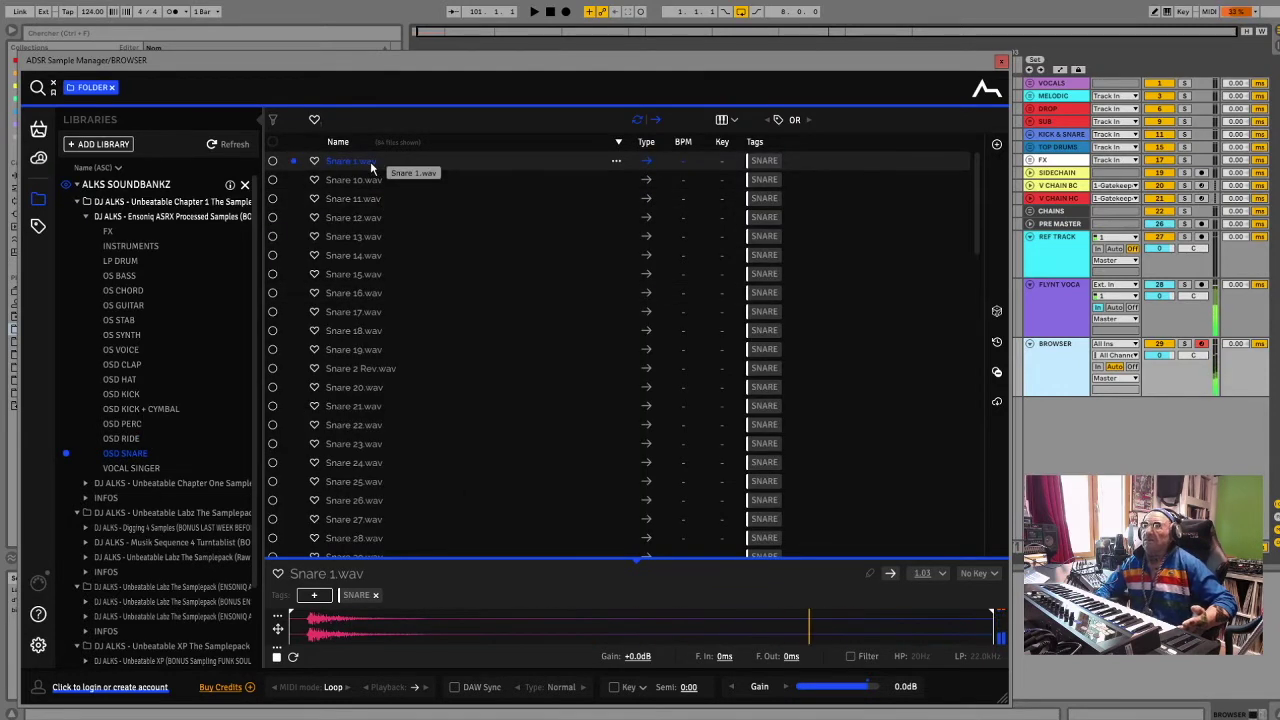
pyautogui.press('Down')
pyautogui.press('Down')
pyautogui.press('Down')
pyautogui.press('Down')
pyautogui.press('Down')
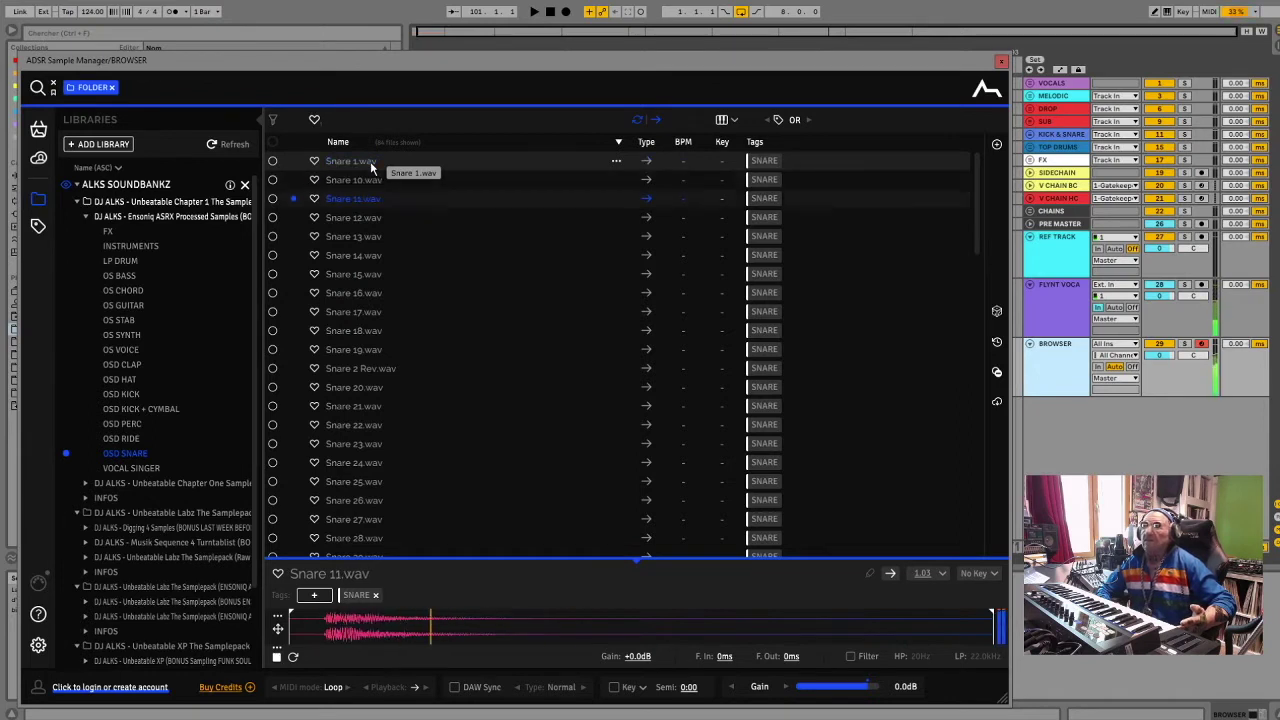
pyautogui.press('Down')
pyautogui.press('Down')
pyautogui.press('Down')
pyautogui.press('Down')
pyautogui.press('Down')
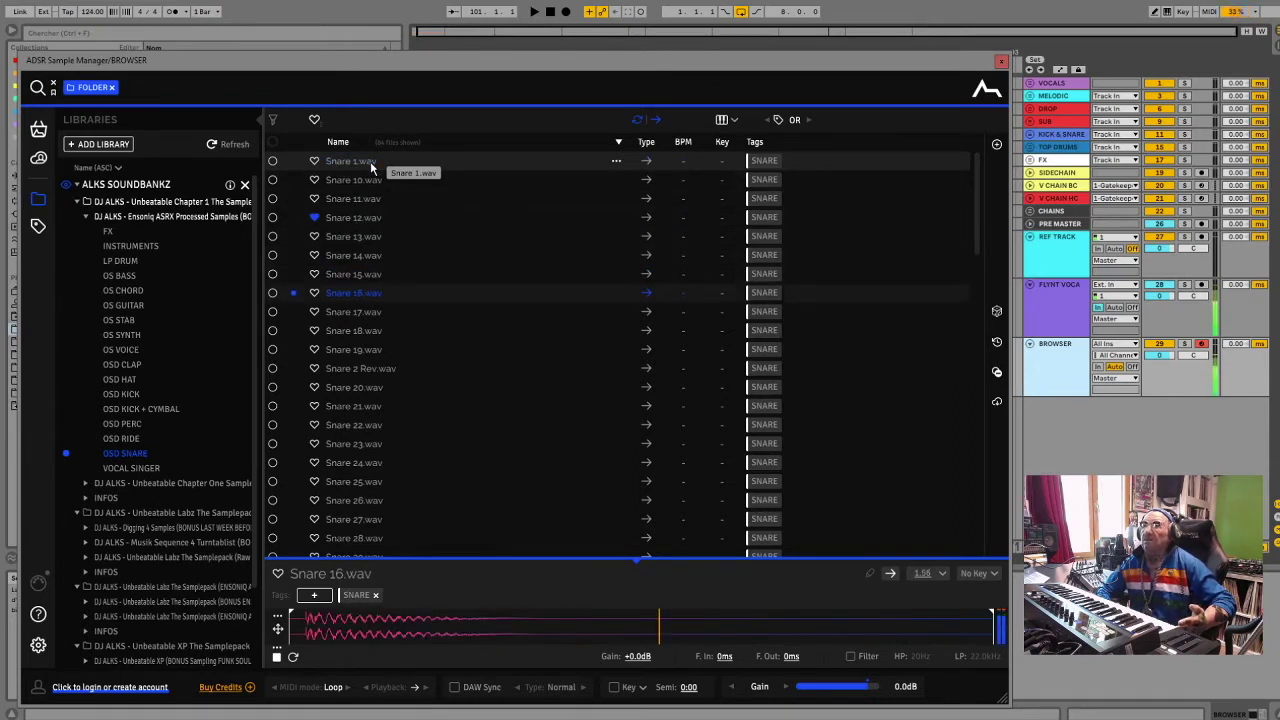
pyautogui.press('Down')
pyautogui.press('Down')
pyautogui.press('Down')
pyautogui.press('Down')
pyautogui.press('Down')
pyautogui.press('Down')
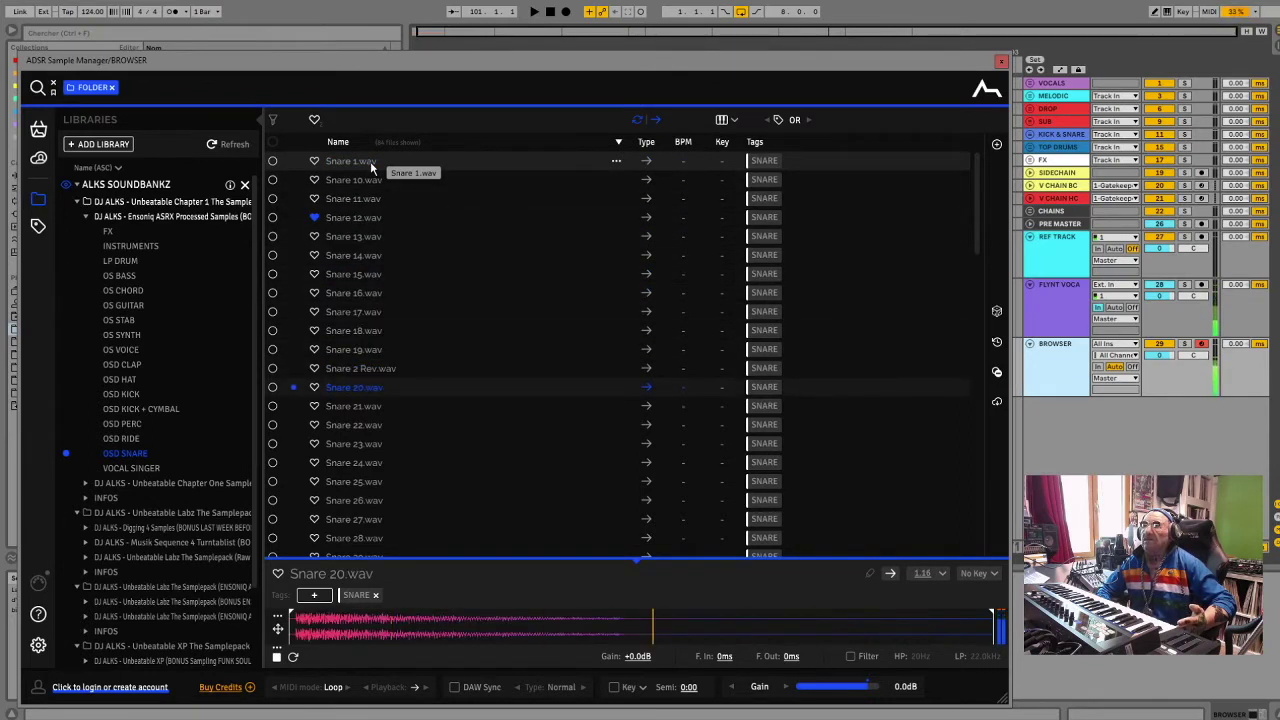
pyautogui.press('Down')
pyautogui.press('Down')
pyautogui.press('Down')
pyautogui.press('Down')
pyautogui.press('Down')
pyautogui.press('Down')
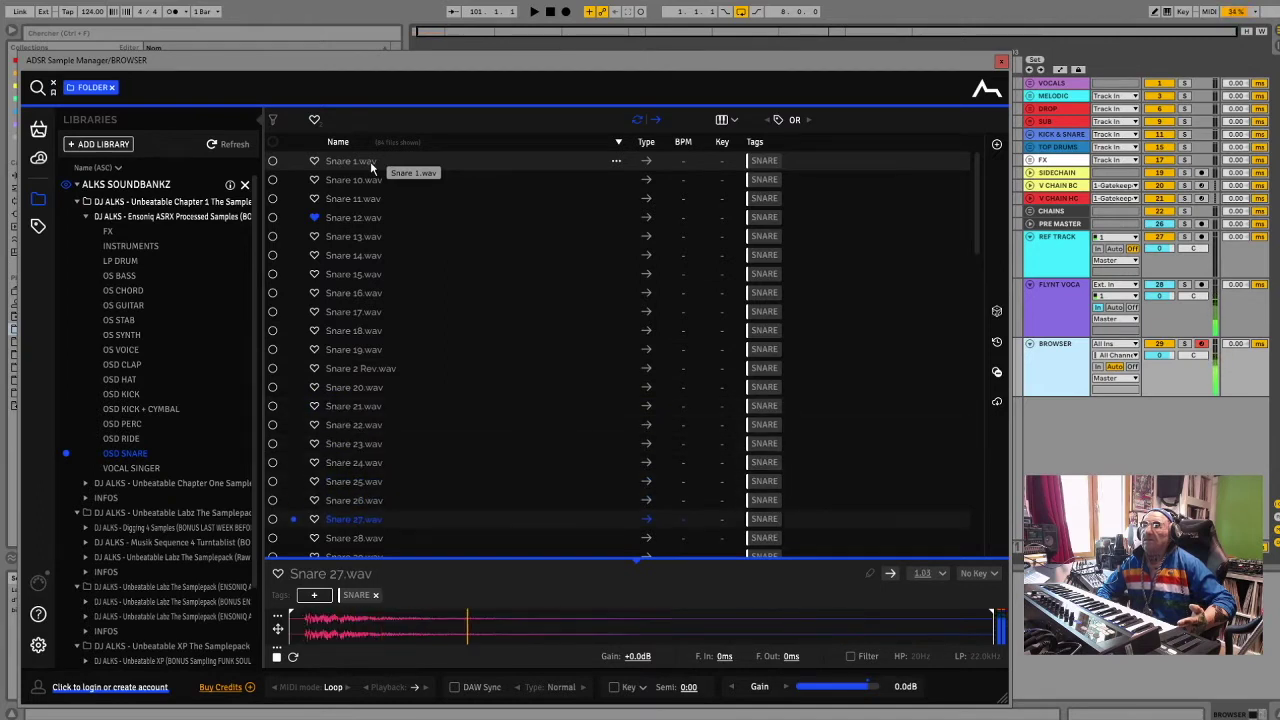
pyautogui.press('Down')
pyautogui.press('Down')
pyautogui.press('Down')
pyautogui.press('Down')
pyautogui.press('Down')
pyautogui.press('Down')
pyautogui.press('Down')
pyautogui.press('Down')
pyautogui.press('Down')
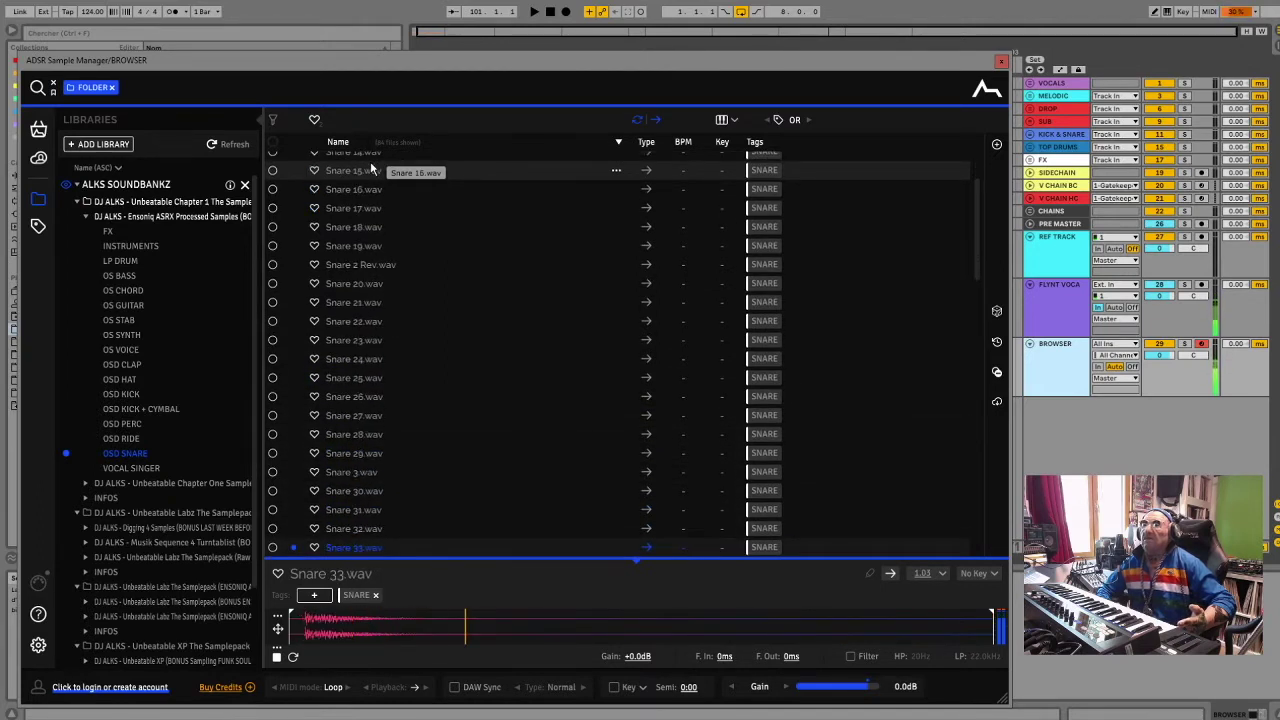
pyautogui.press('Down')
pyautogui.press('Down')
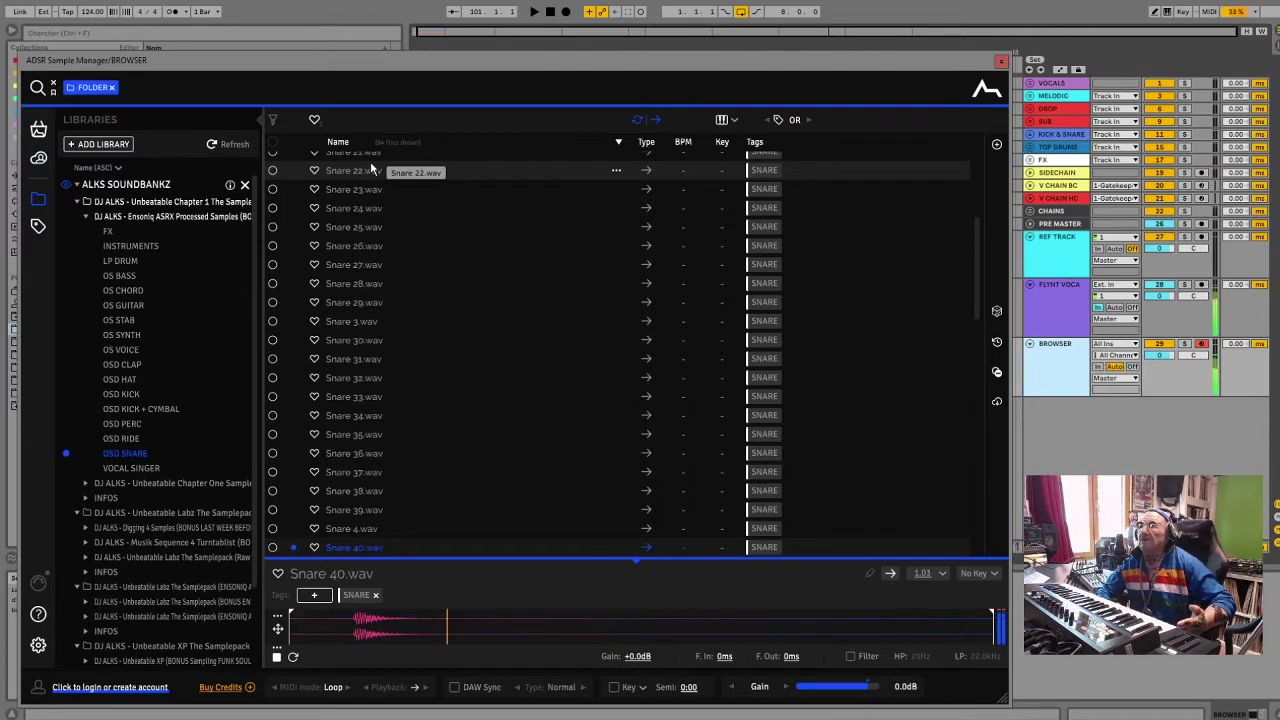
pyautogui.press('Down')
pyautogui.press('Down')
pyautogui.press('Down')
pyautogui.press('Down')
pyautogui.press('Down')
pyautogui.press('Down')
pyautogui.press('Down')
pyautogui.press('Down')
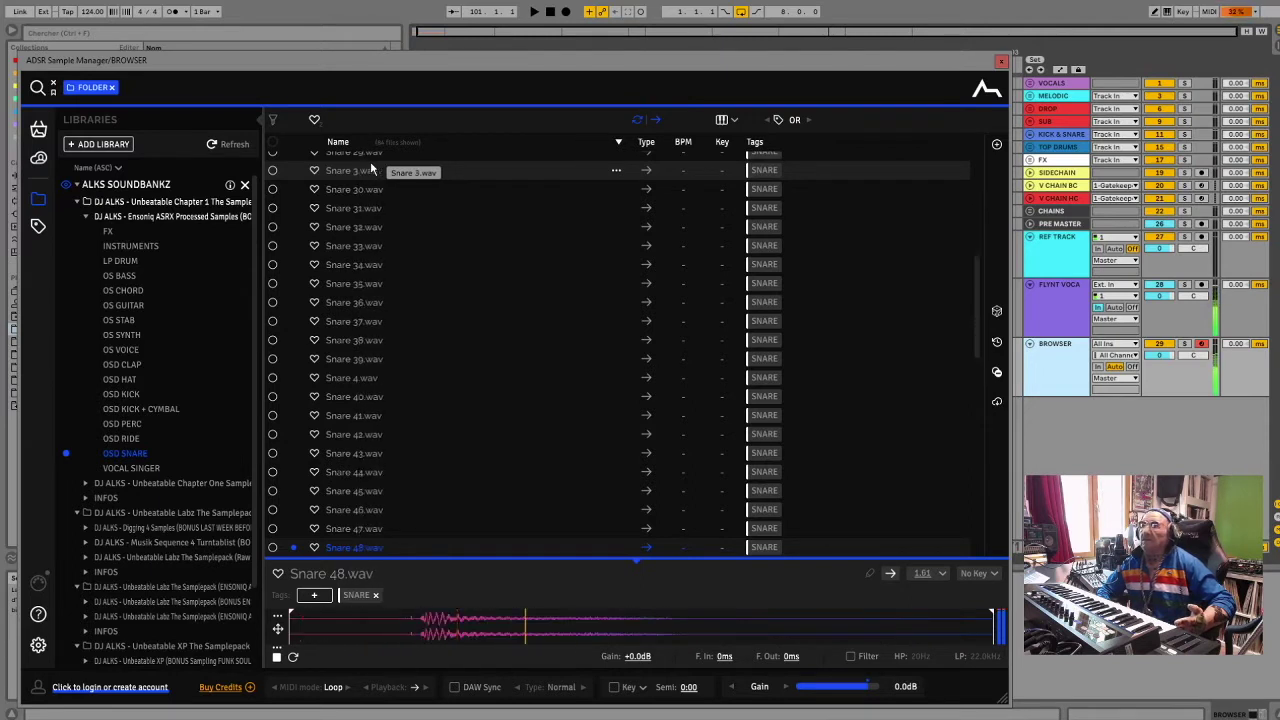
pyautogui.press('Down')
pyautogui.press('Down')
pyautogui.press('Down')
pyautogui.press('Down')
pyautogui.press('Down')
pyautogui.press('Down')
pyautogui.press('Down')
pyautogui.press('Down')
pyautogui.press('Down')
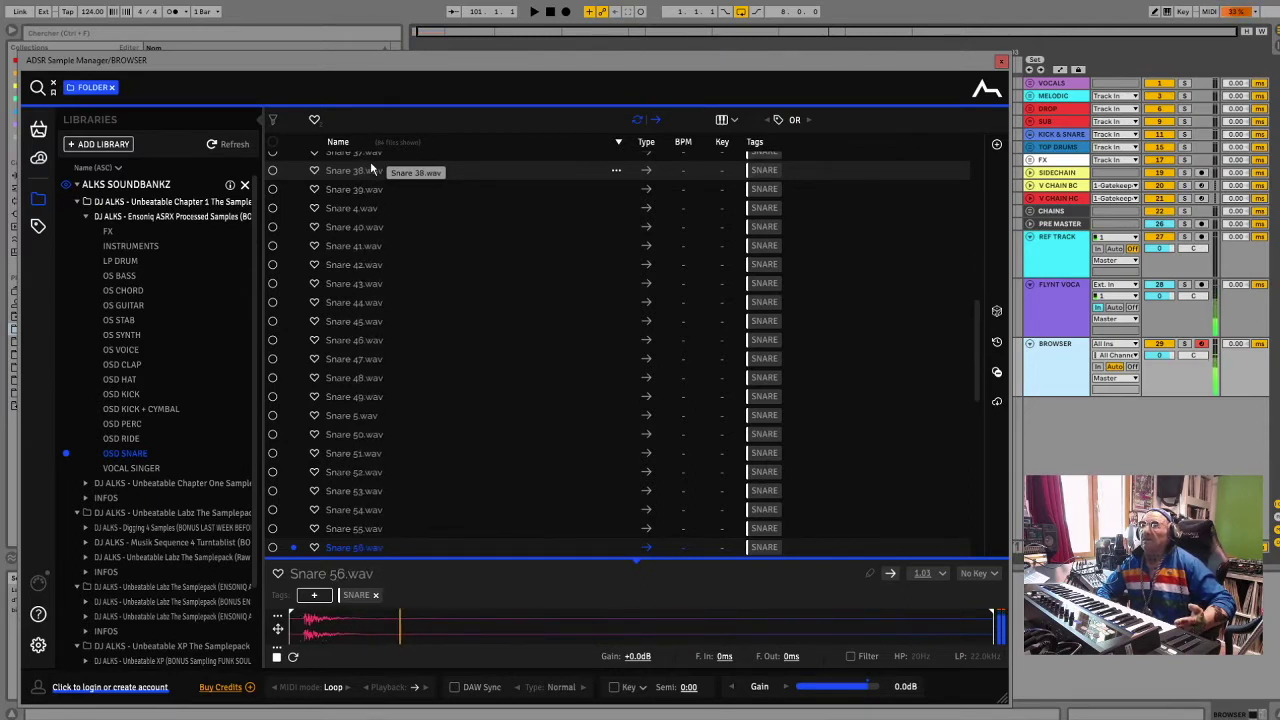
pyautogui.press('Down')
pyautogui.press('Down')
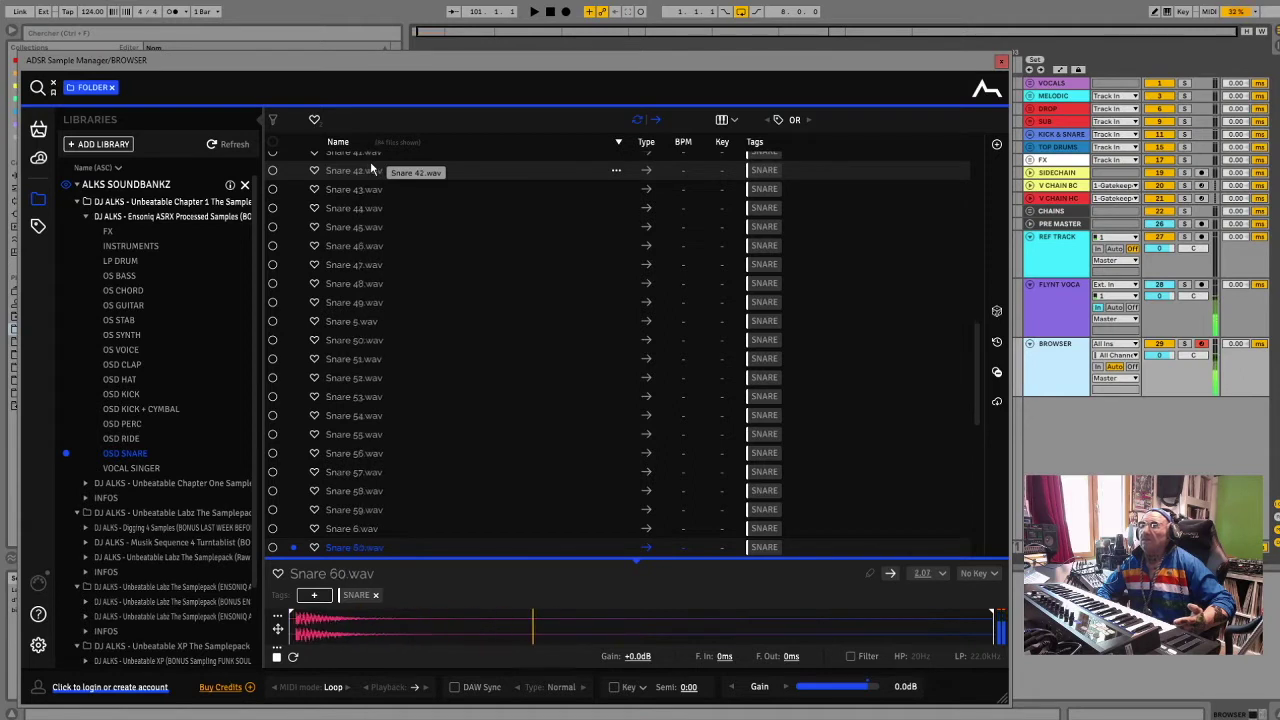
pyautogui.press('Down')
pyautogui.press('Down')
pyautogui.press('Down')
pyautogui.press('Down')
pyautogui.press('Down')
pyautogui.press('Down')
pyautogui.press('Down')
pyautogui.press('Down')
pyautogui.press('Down')
pyautogui.press('Down')
pyautogui.press('Down')
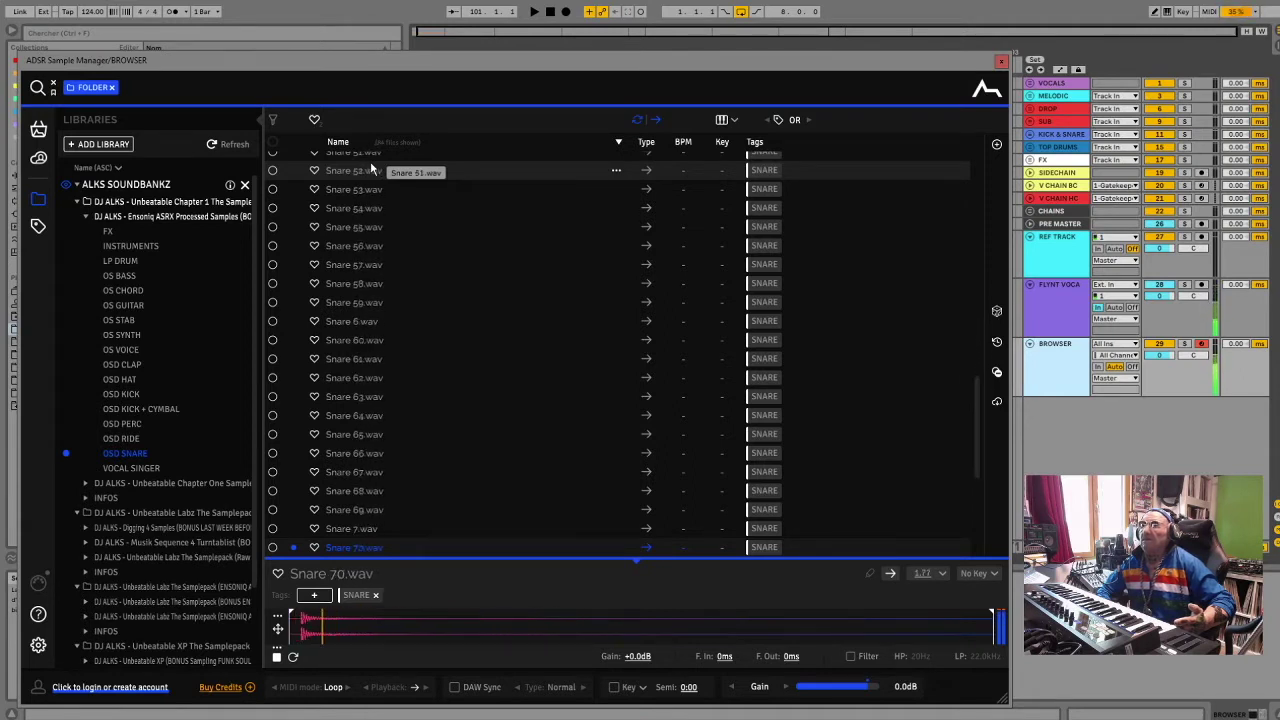
pyautogui.press('Down')
pyautogui.press('Down')
pyautogui.press('Down')
pyautogui.press('Down')
pyautogui.press('Down')
pyautogui.press('Down')
pyautogui.press('Down')
pyautogui.press('Down')
pyautogui.press('Down')
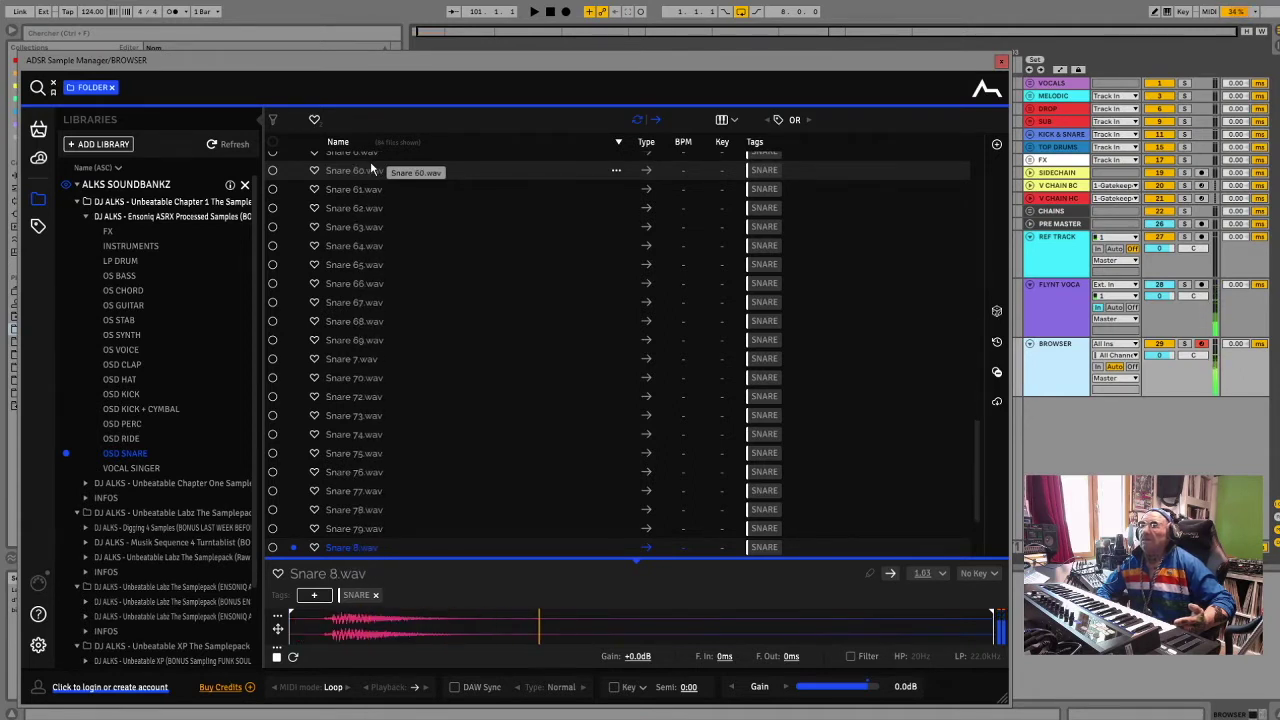
pyautogui.press('Down')
pyautogui.press('Down')
pyautogui.press('Down')
pyautogui.press('Down')
pyautogui.press('Down')
pyautogui.press('Down')
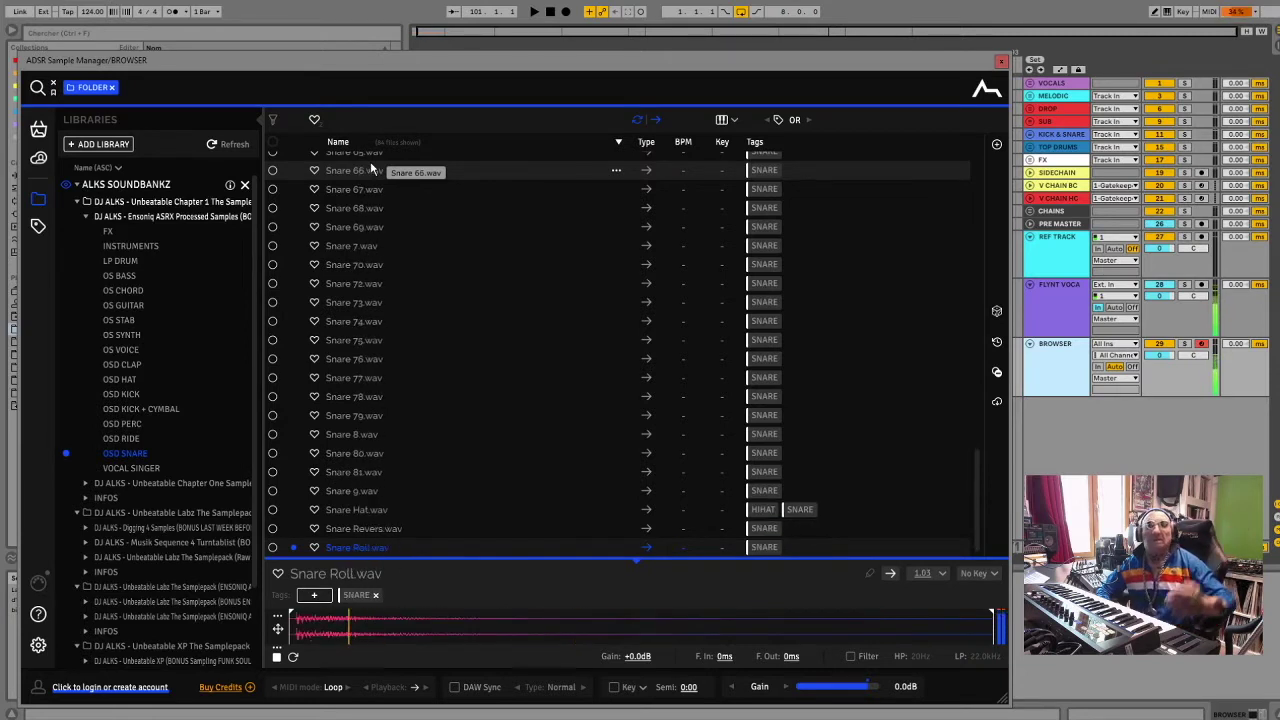
pyautogui.press('Down')
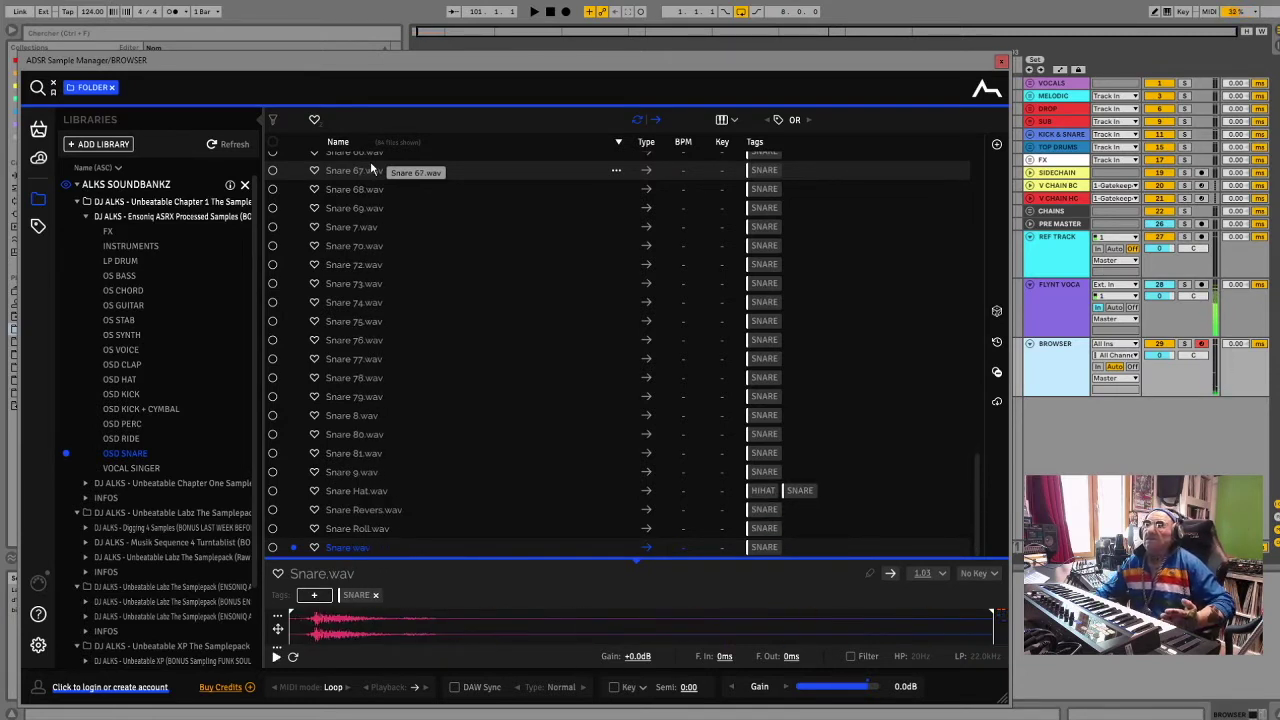
# Preview Jazz Band Voice 2.wav and Jazz Band Voice.wav in the VOCAL SINGER folder
pyautogui.click(136, 470)
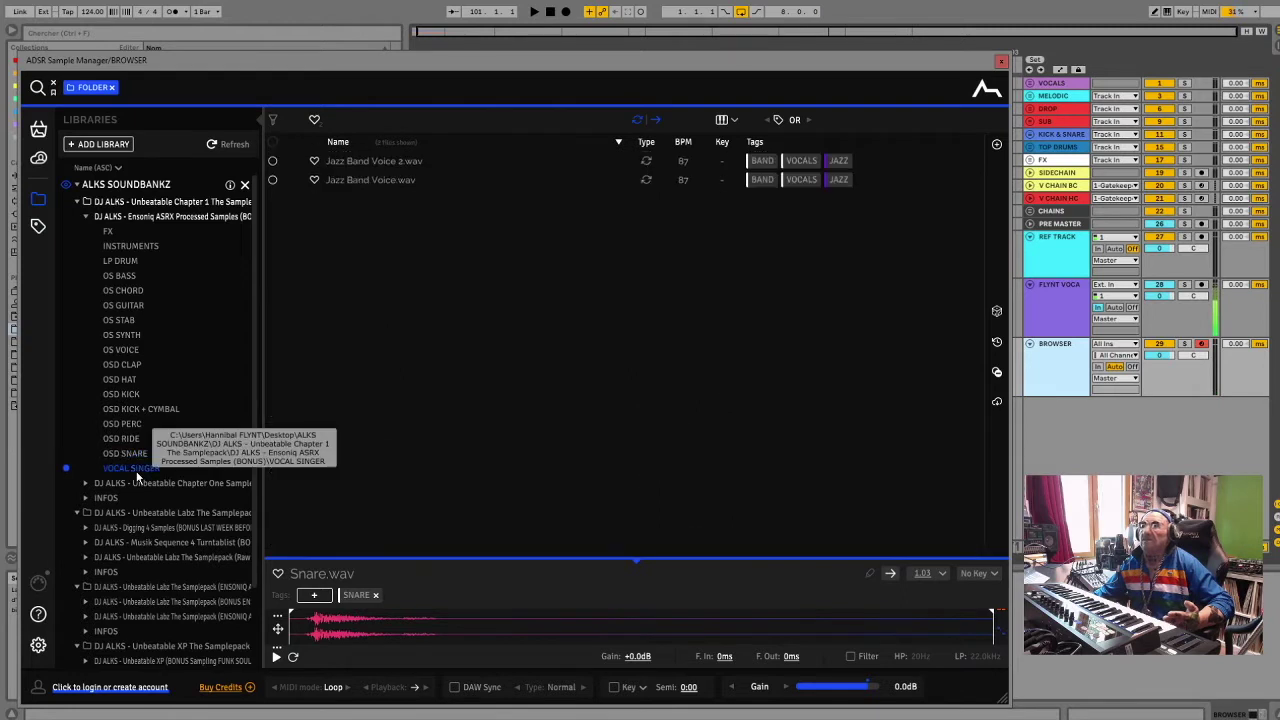
pyautogui.click(388, 168)
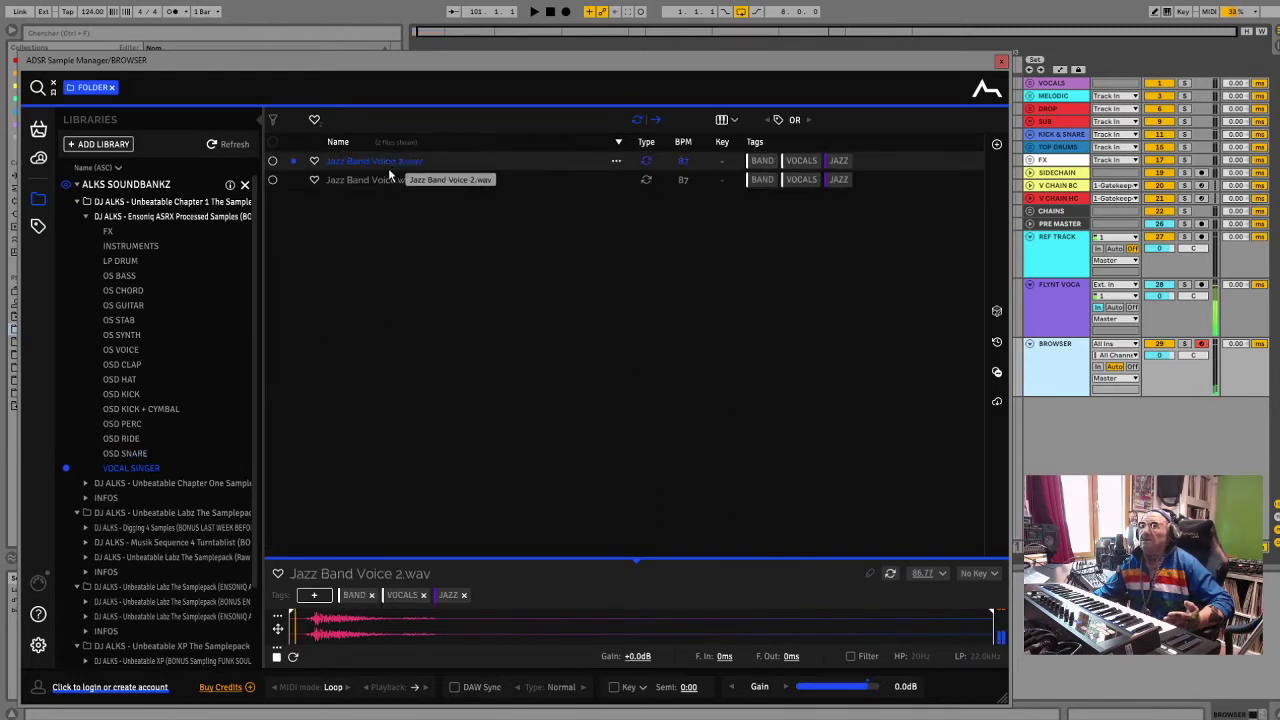
pyautogui.press('Down')
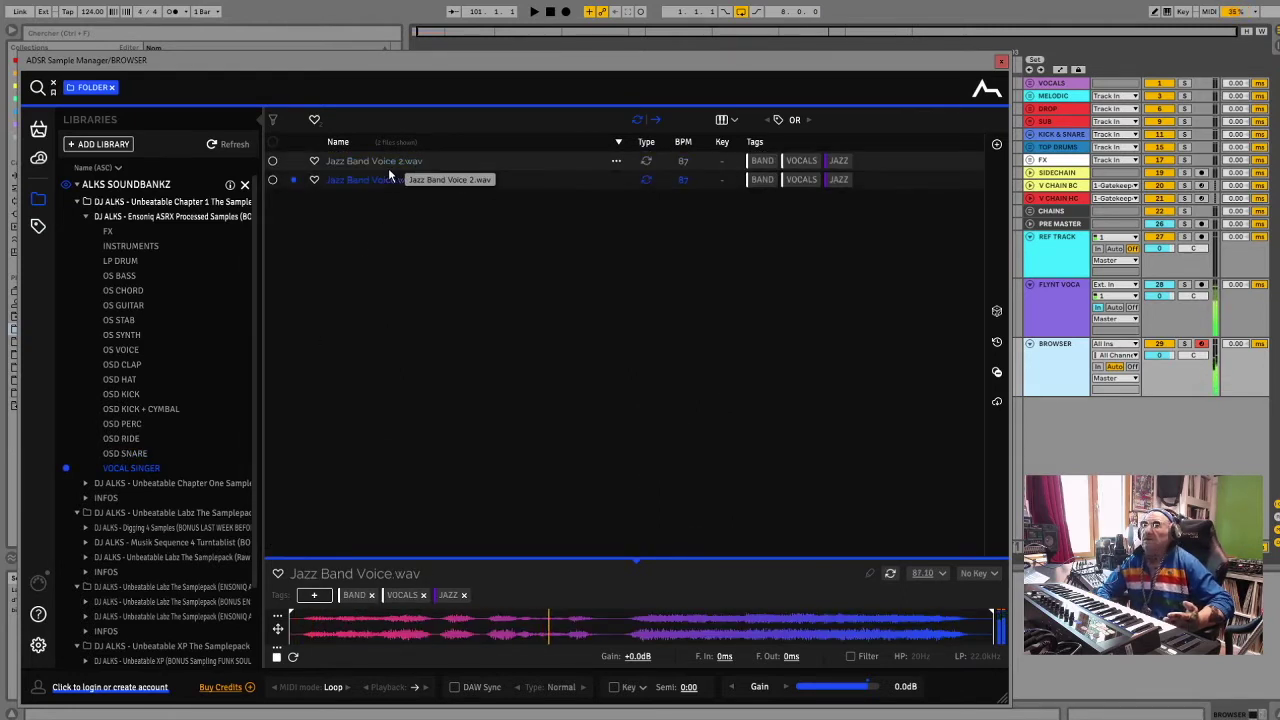
# Collapse the Ensoniq ASRX Processed Samples folder, and open the Unbeatable Chapter One Samples folder with its subfolders expanded
pyautogui.click(86, 216)
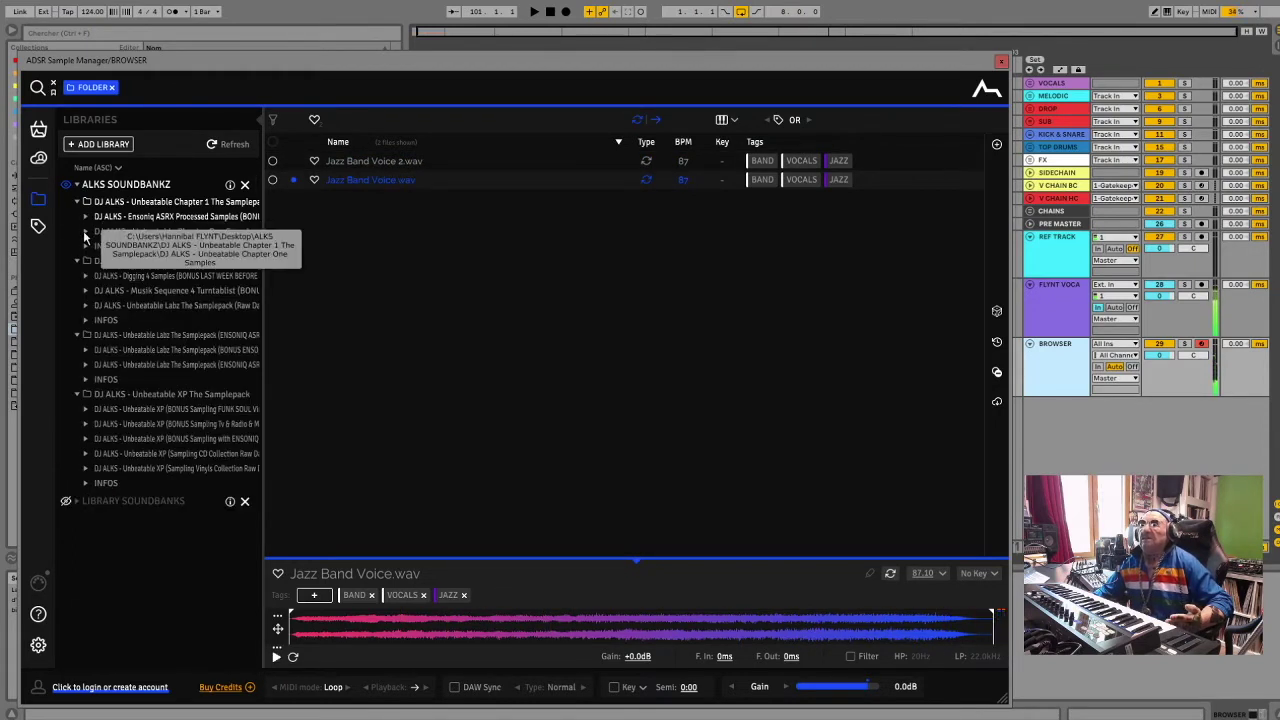
pyautogui.click(104, 234)
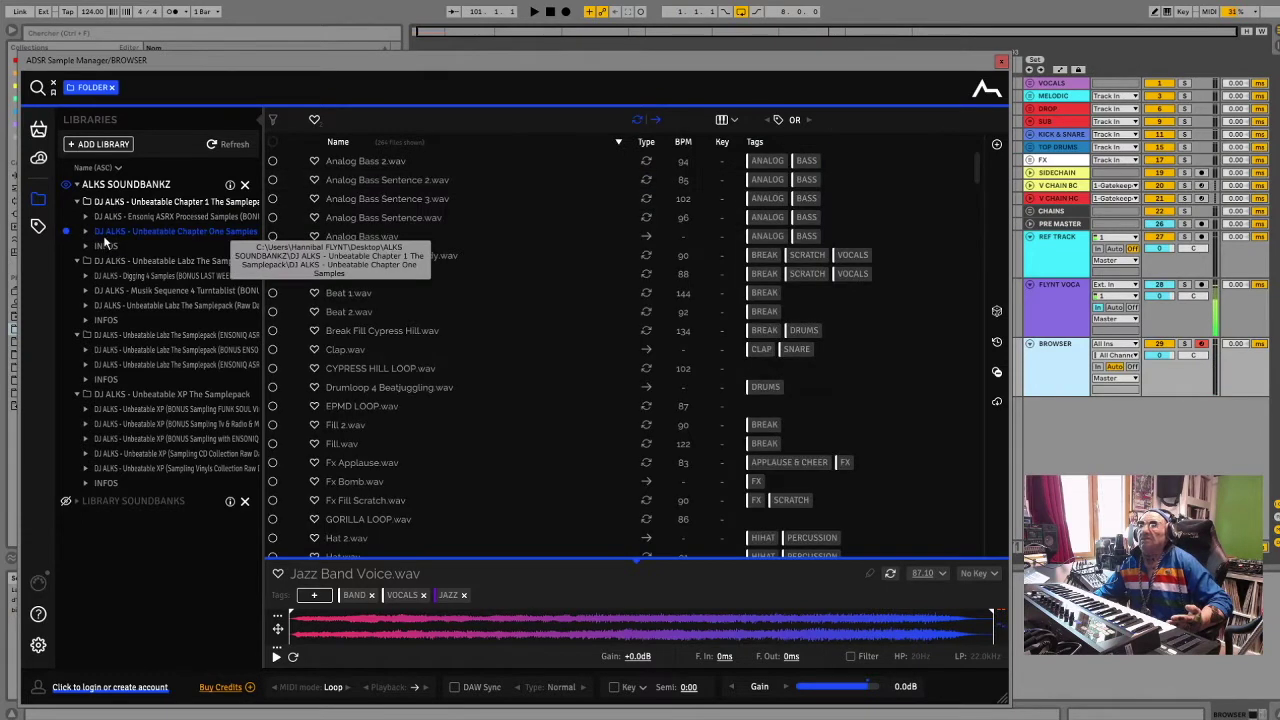
pyautogui.click(86, 232)
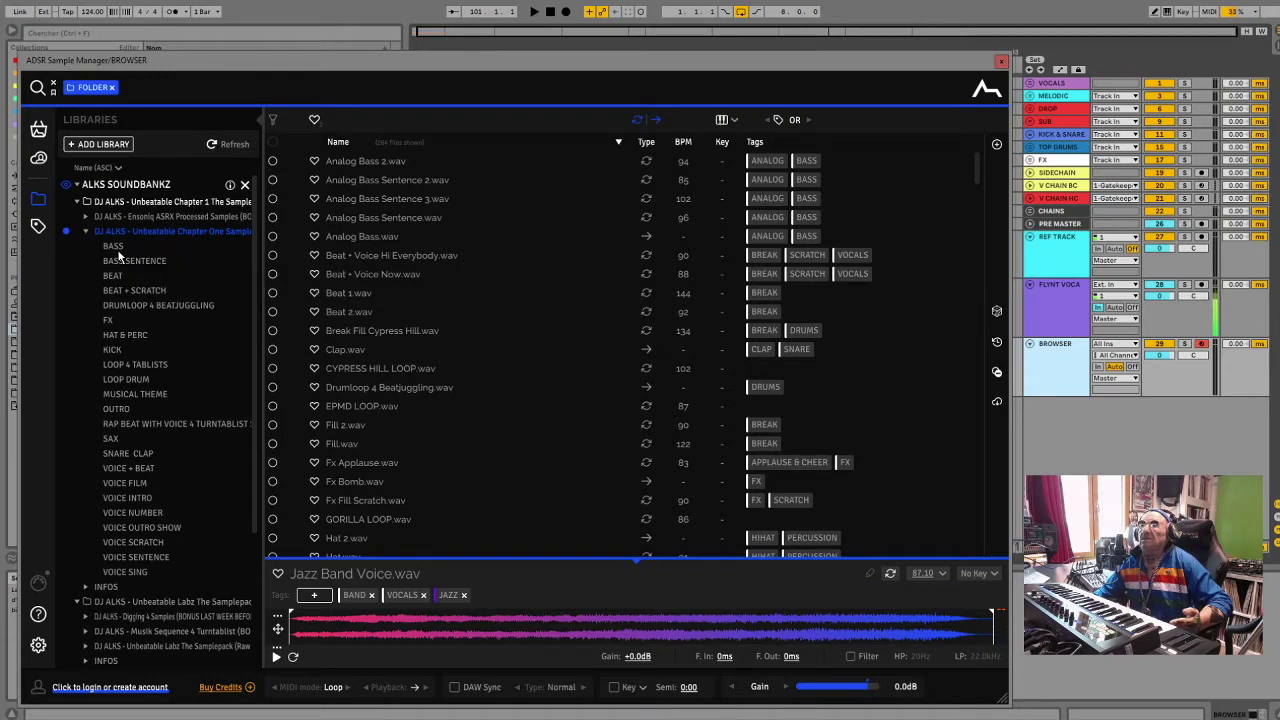
# Preview Analog Bass 2.wav and Analog Bass.wav in the BASS folder of the Chapter One Samples
pyautogui.click(113, 246)
pyautogui.click(342, 166)
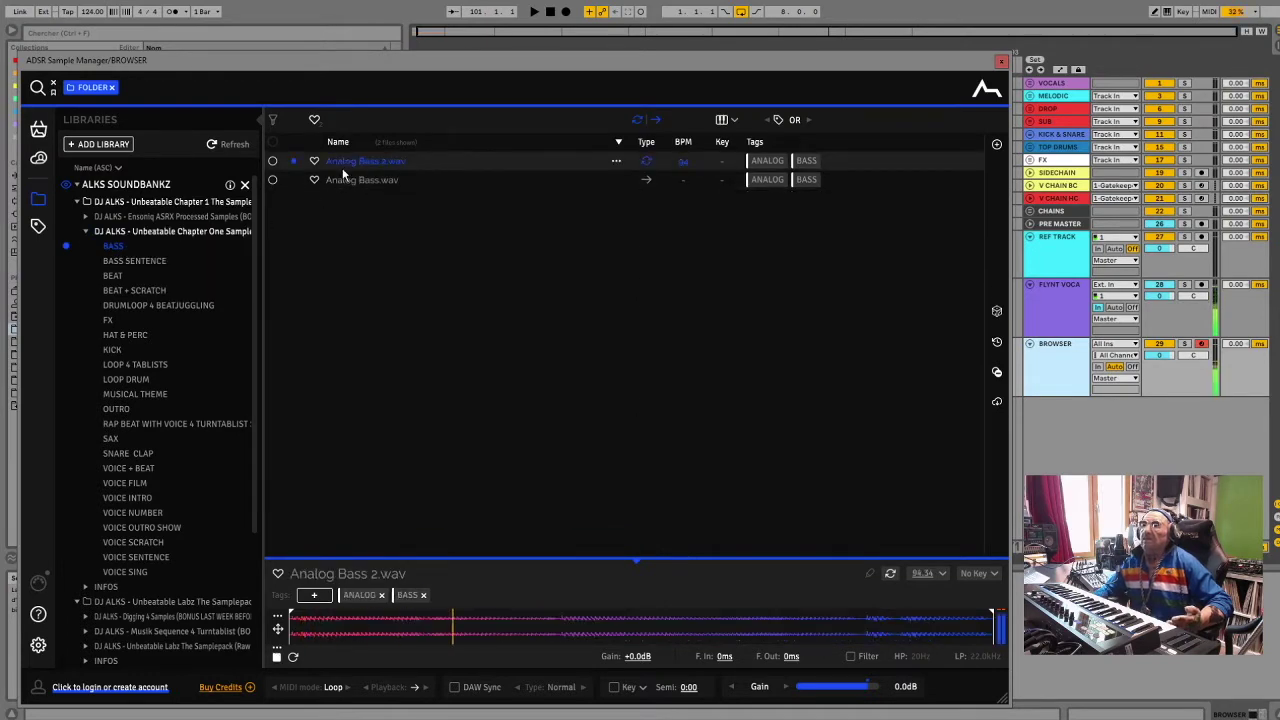
pyautogui.press('Down')
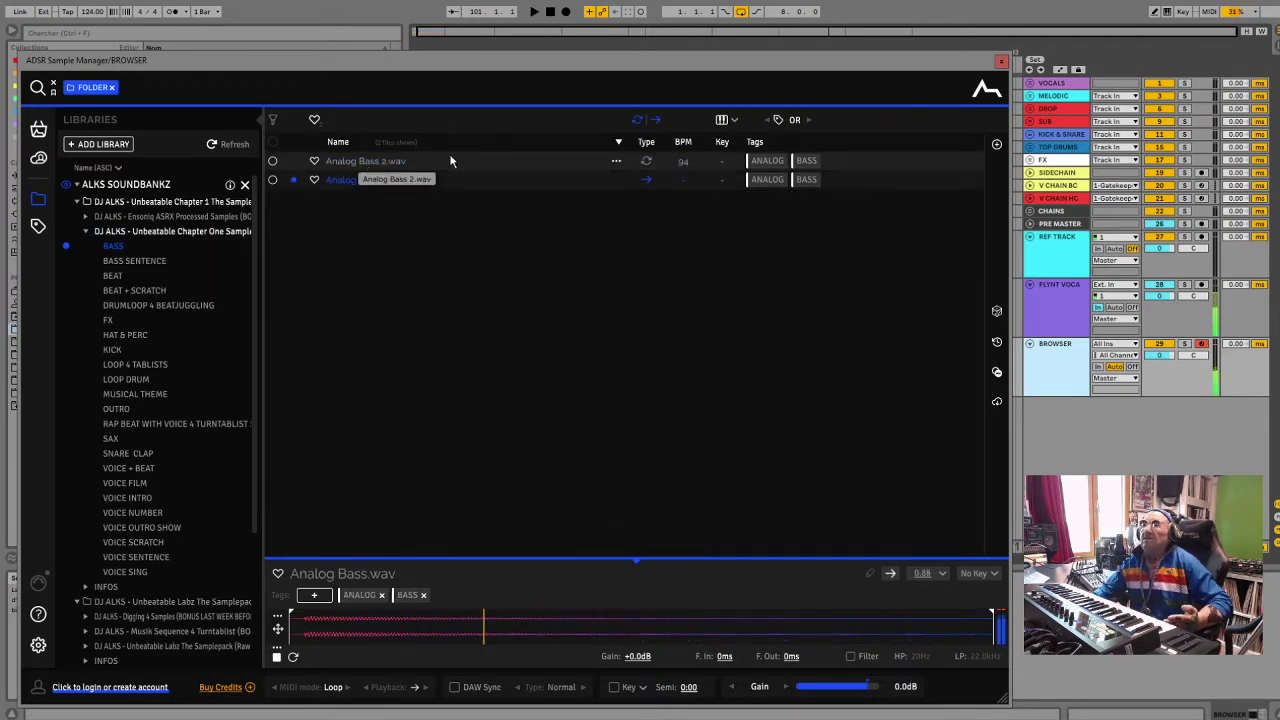
# Preview the bass phrases in the BASS SENTENCE folder, from Analog Bass Sentence 2.wav through Analog Bass Sentence.wav
pyautogui.click(122, 262)
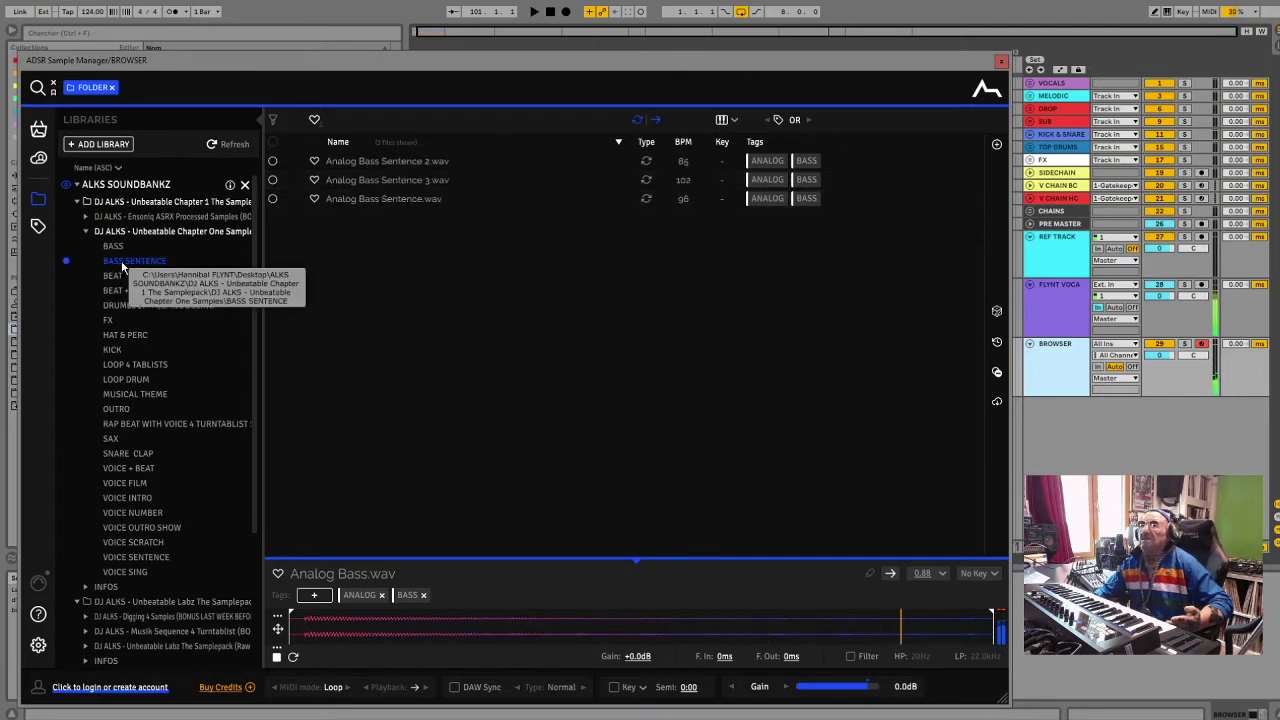
pyautogui.click(380, 163)
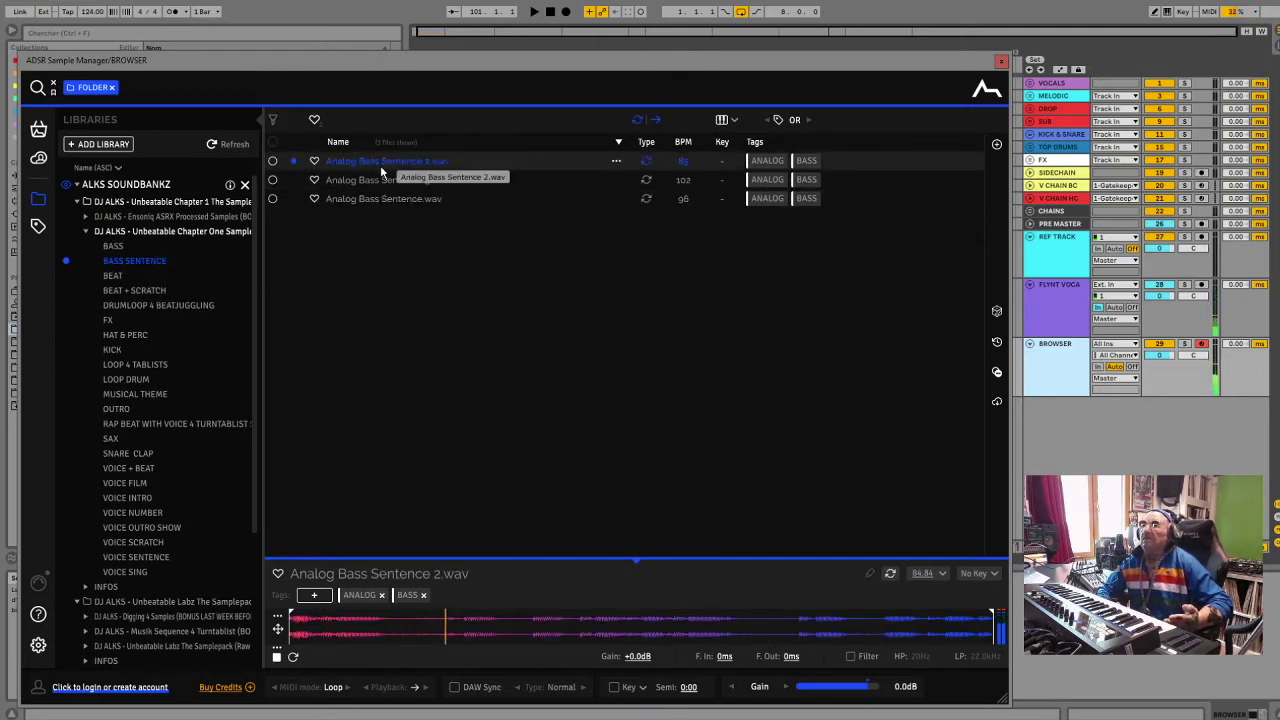
pyautogui.press('Down')
pyautogui.press('Down')
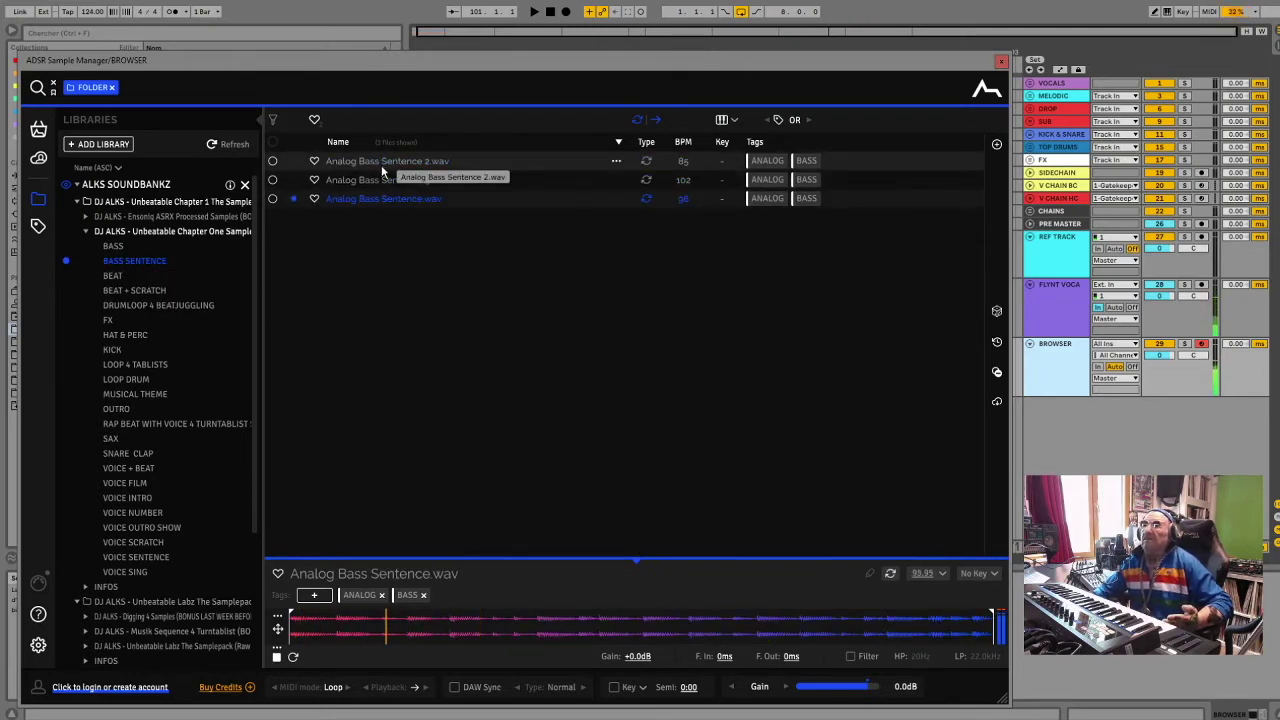
# Preview the four samples in the BEAT folder in order, from Beat 1.wav through Fill.wav
pyautogui.click(112, 275)
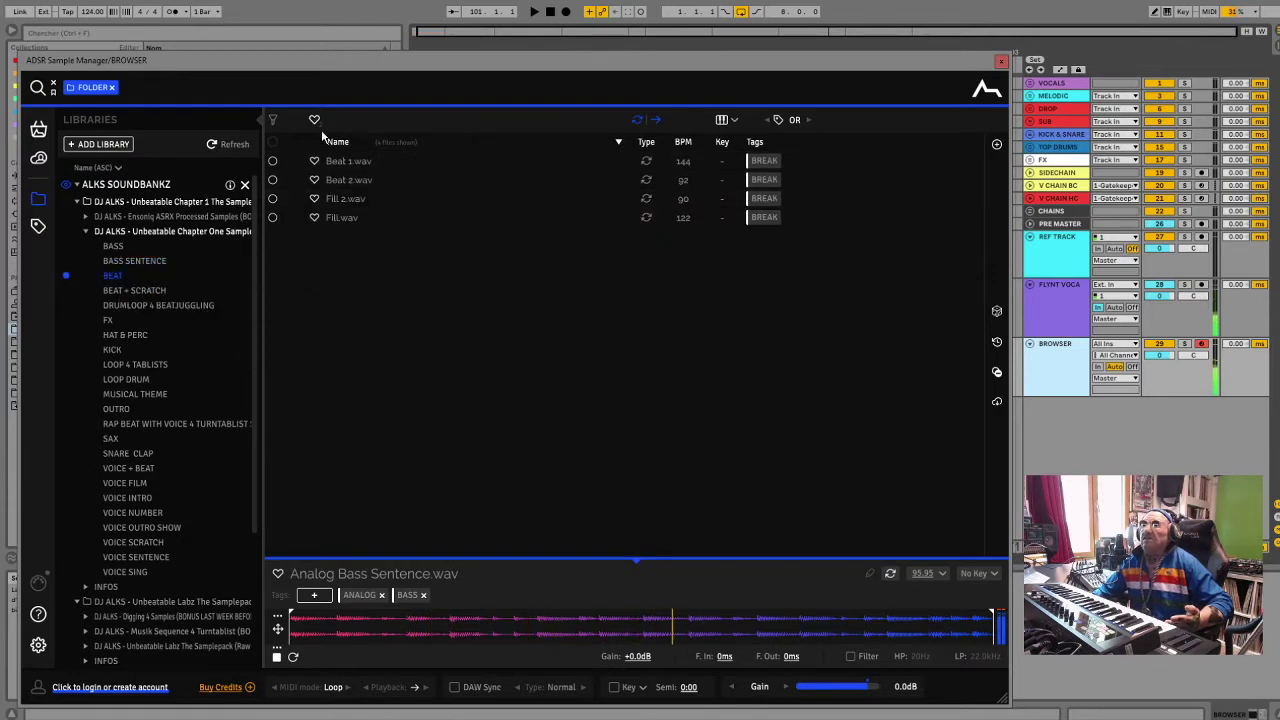
pyautogui.click(338, 163)
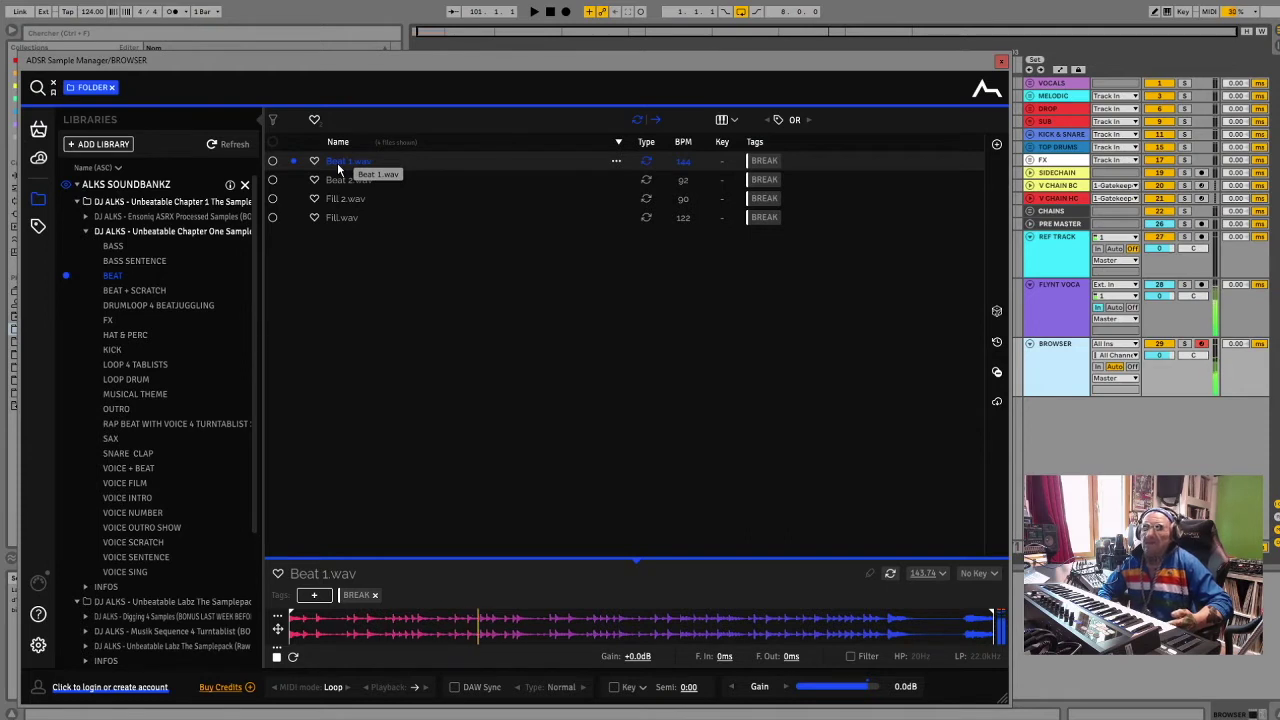
pyautogui.press('Down')
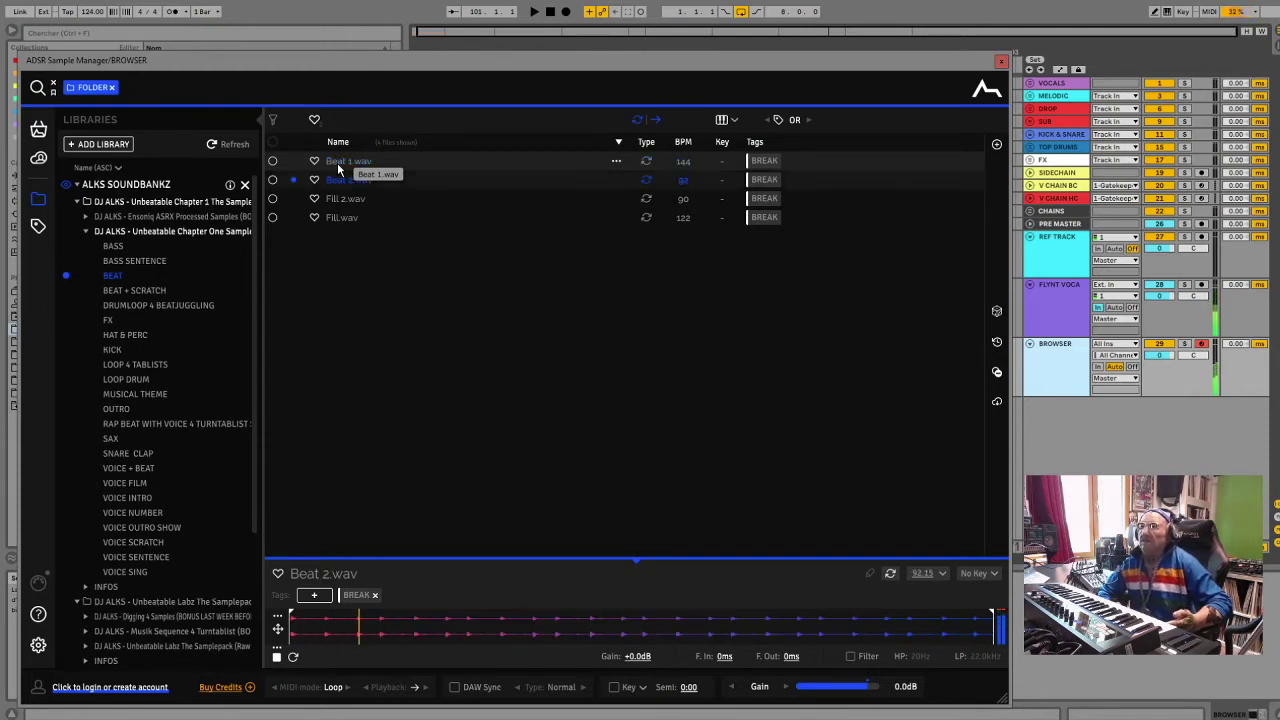
pyautogui.press('Down')
pyautogui.press('Down')
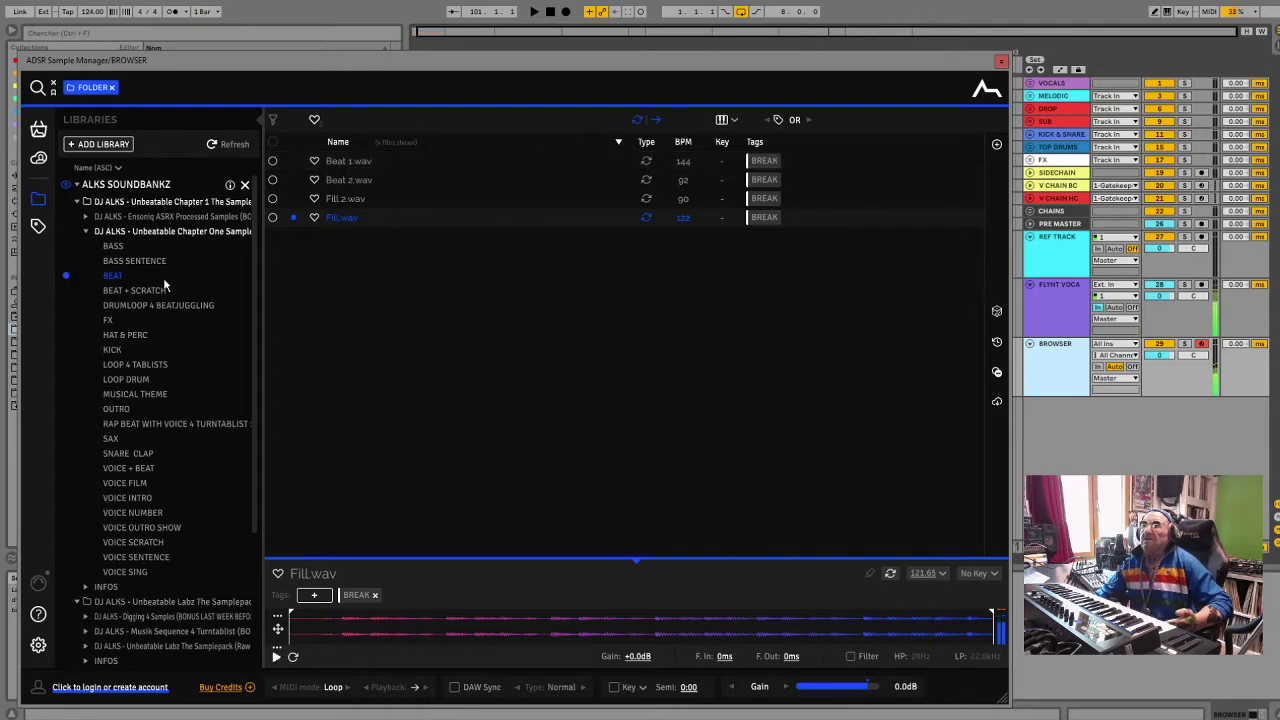
# Preview both Beat + Voice samples in the BEAT + SCRATCH folder, and Drumloop 4 Beatjuggling.wav in the DRUMLOOP 4 BEATJUGGLING folder
pyautogui.click(133, 292)
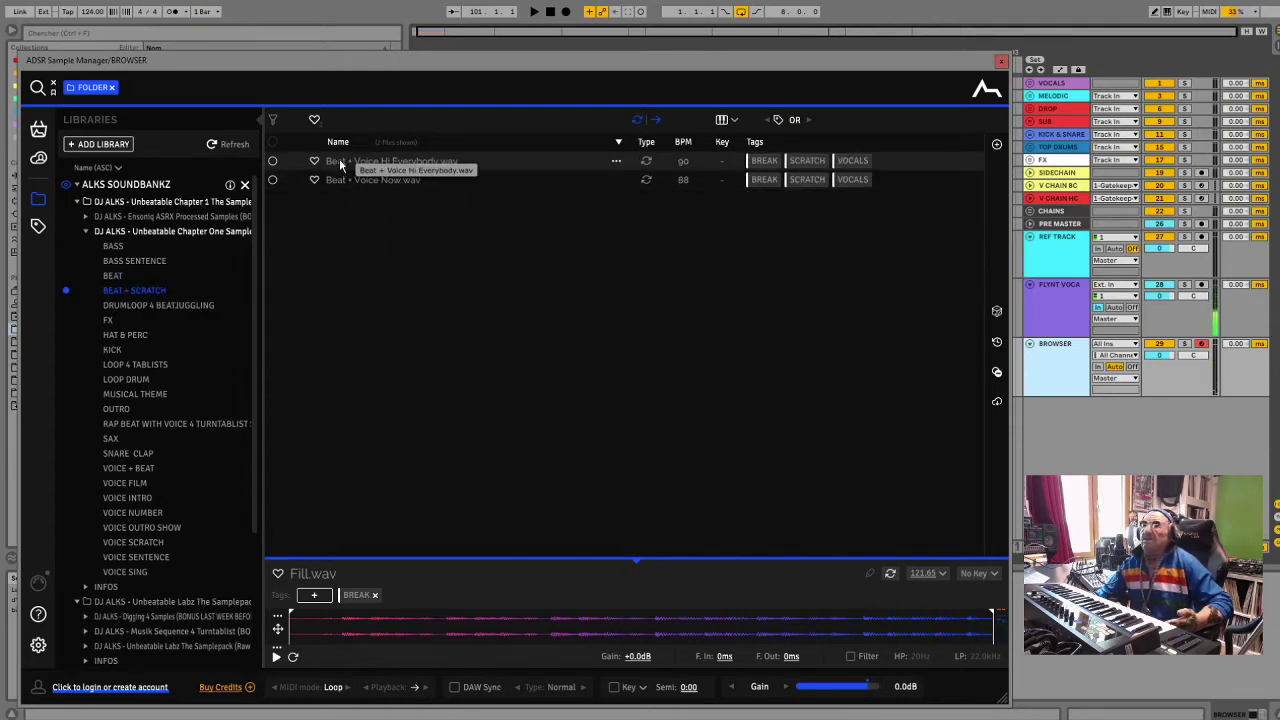
pyautogui.click(340, 163)
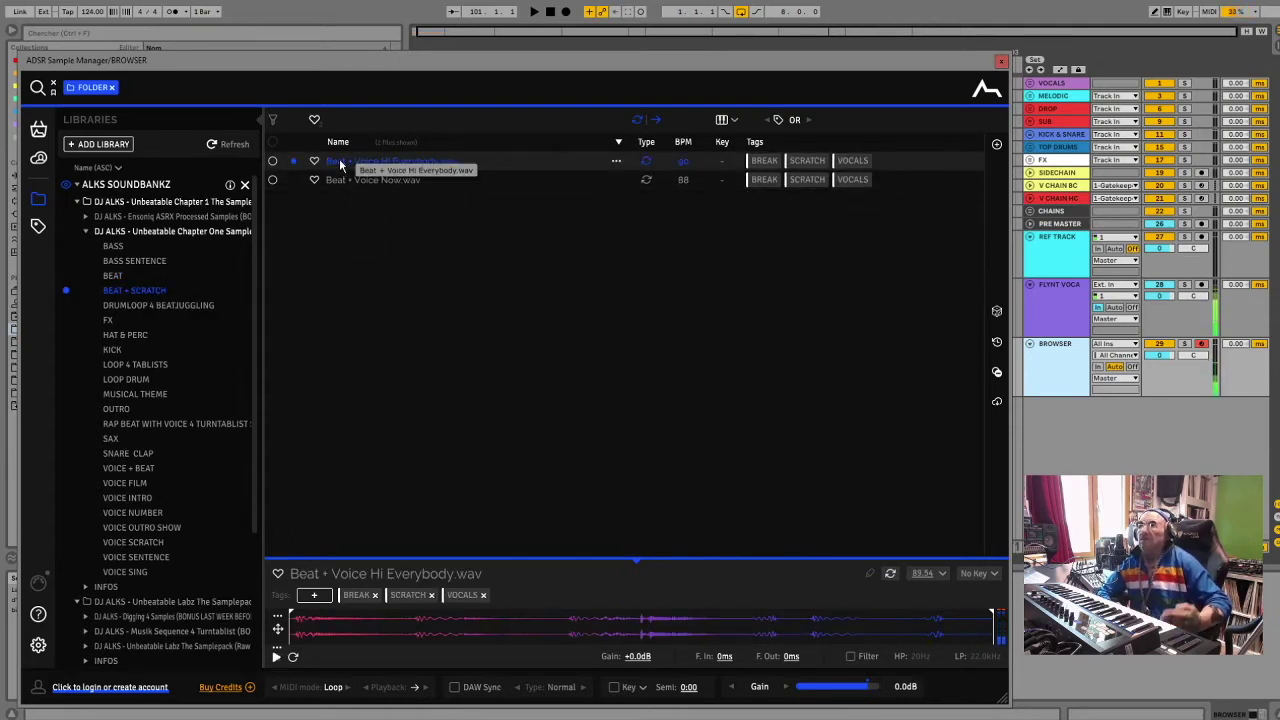
pyautogui.press('Down')
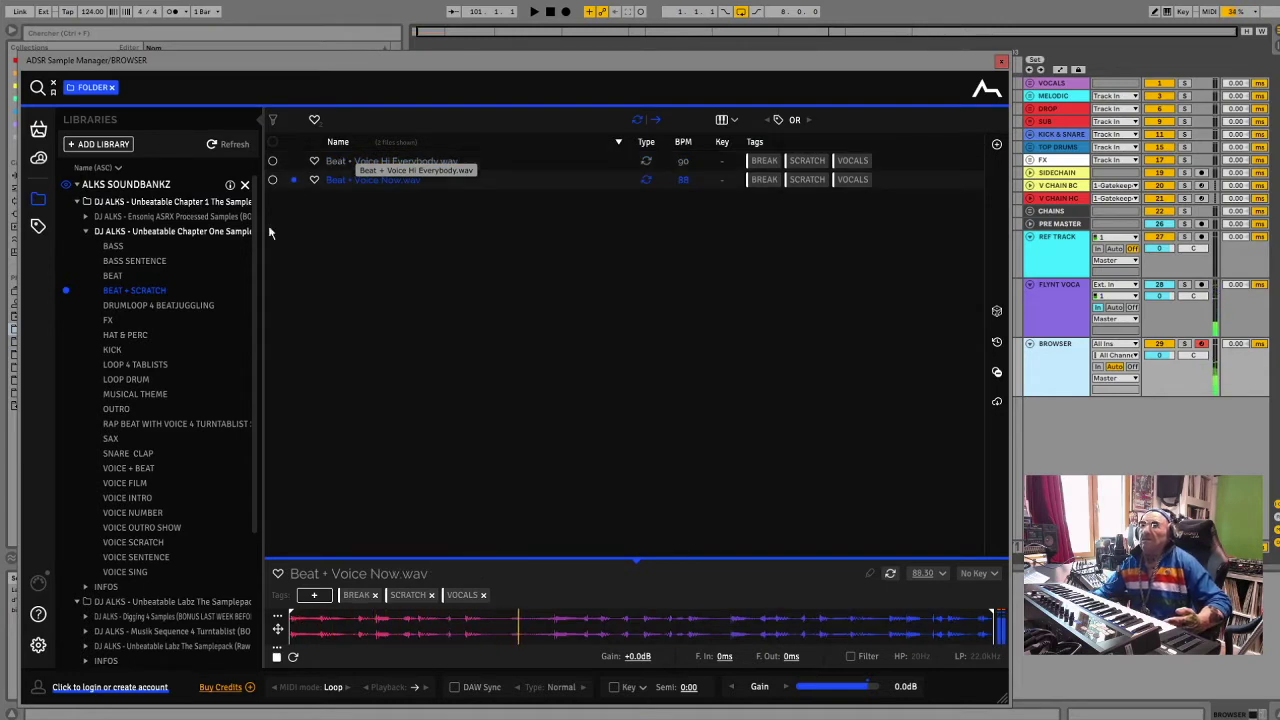
pyautogui.click(194, 312)
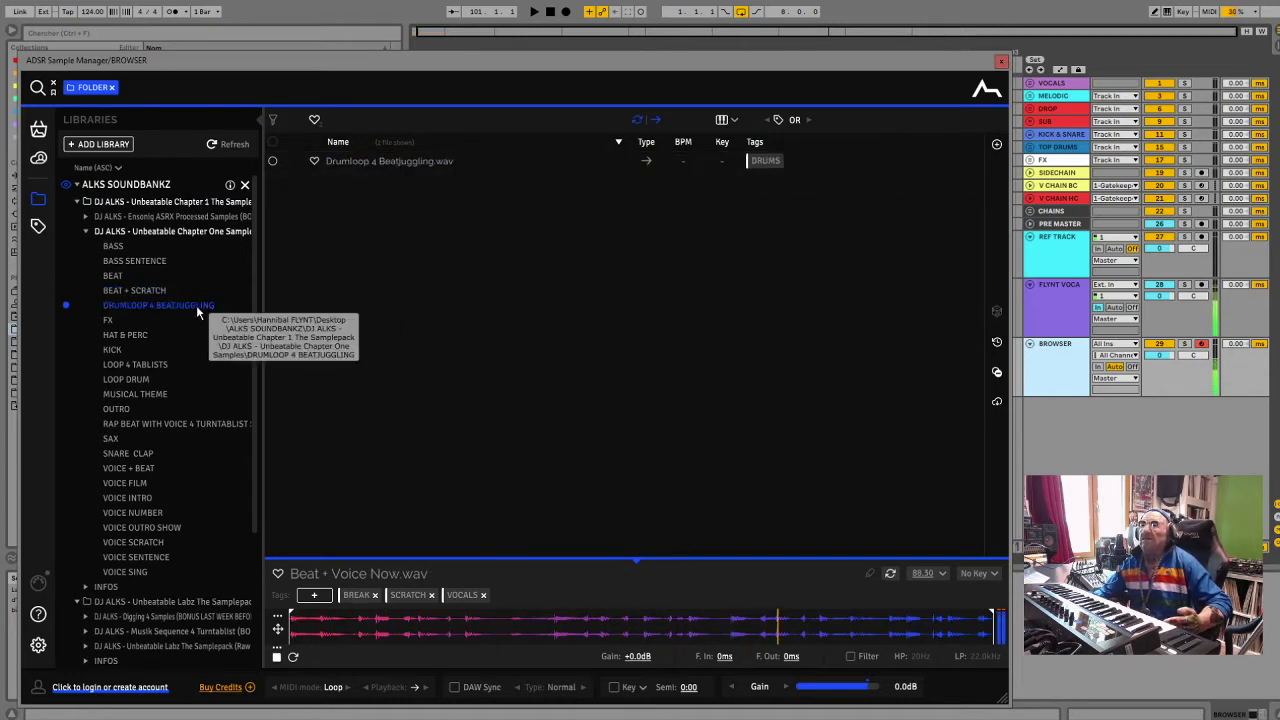
pyautogui.click(338, 166)
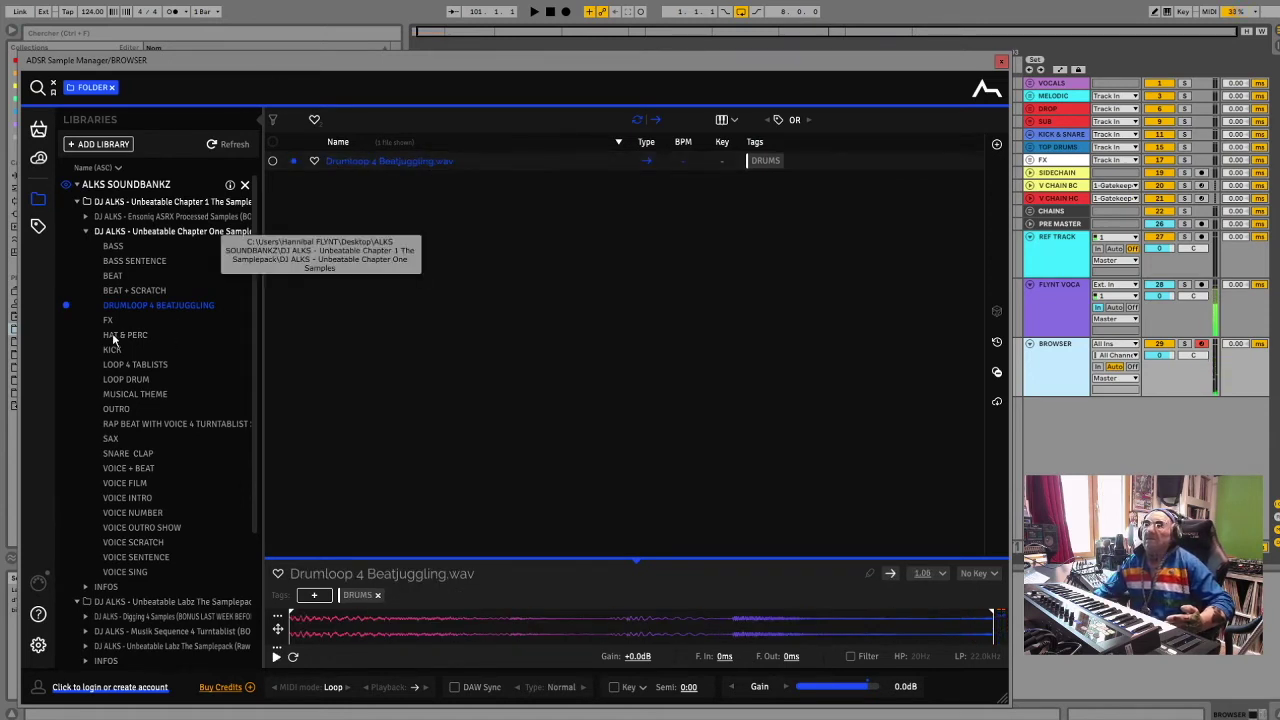
# Preview Fx Applause.wav, Fx Bomb.wav and Fx Fill Scratch.wav in the FX folder
pyautogui.click(108, 321)
pyautogui.click(331, 164)
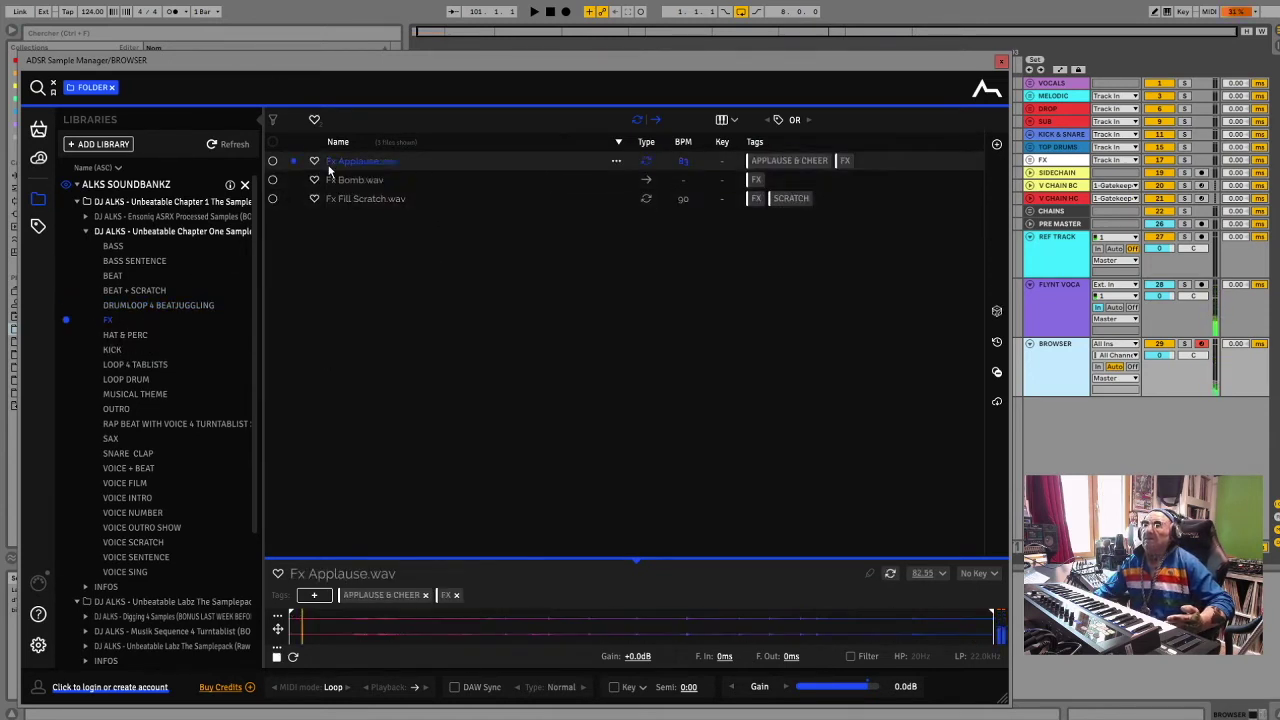
pyautogui.press('Down')
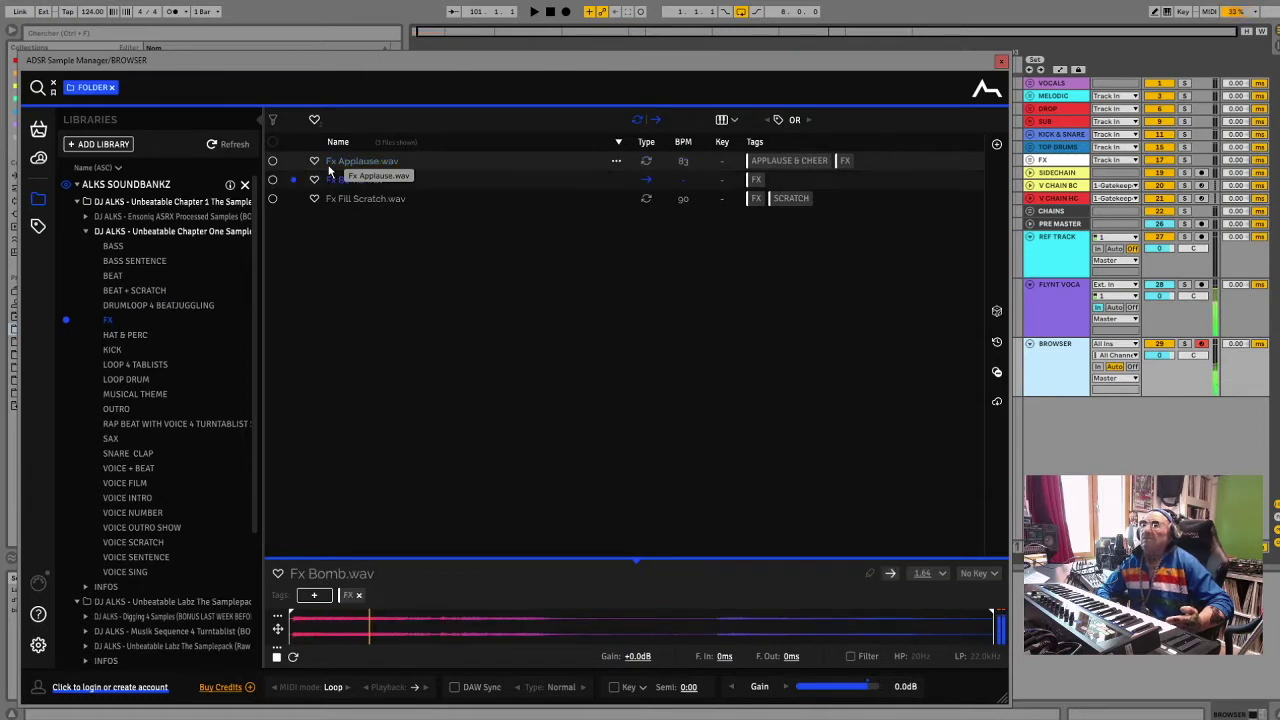
pyautogui.press('Down')
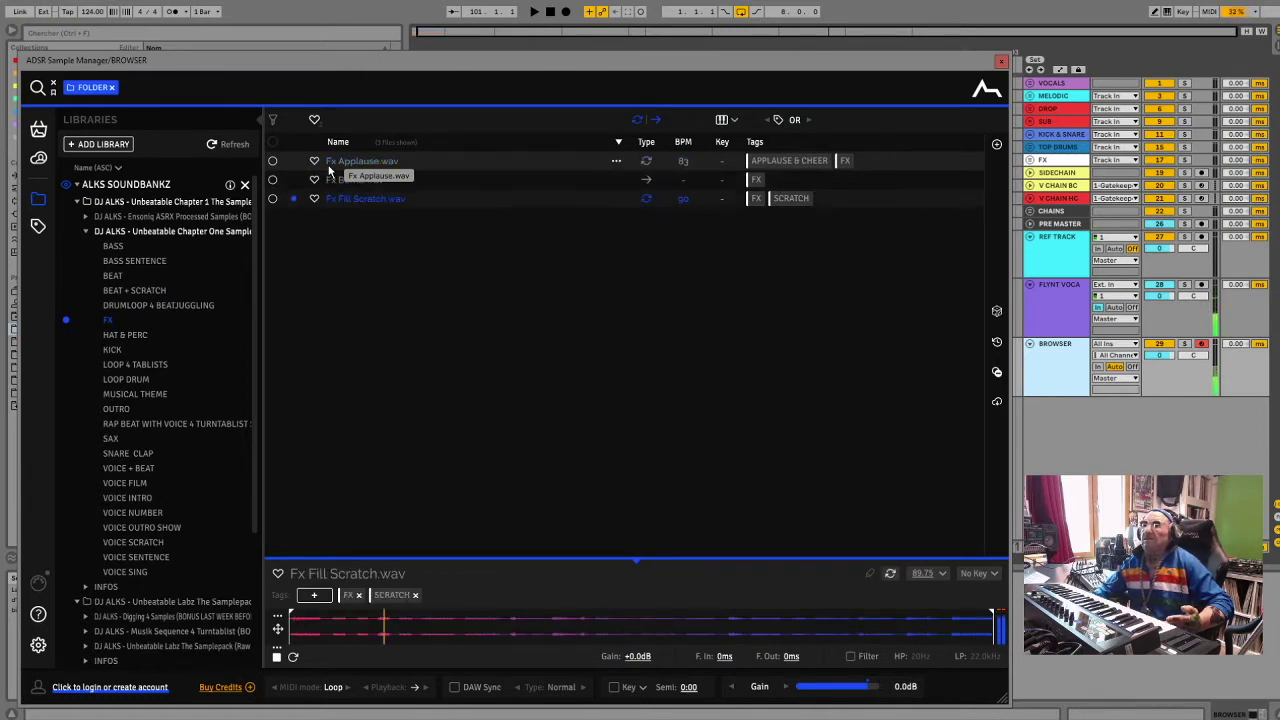
# Look through the file lists of the HAT & PERC, KICK and LOOP 4 TABLISTS folders
pyautogui.click(125, 335)
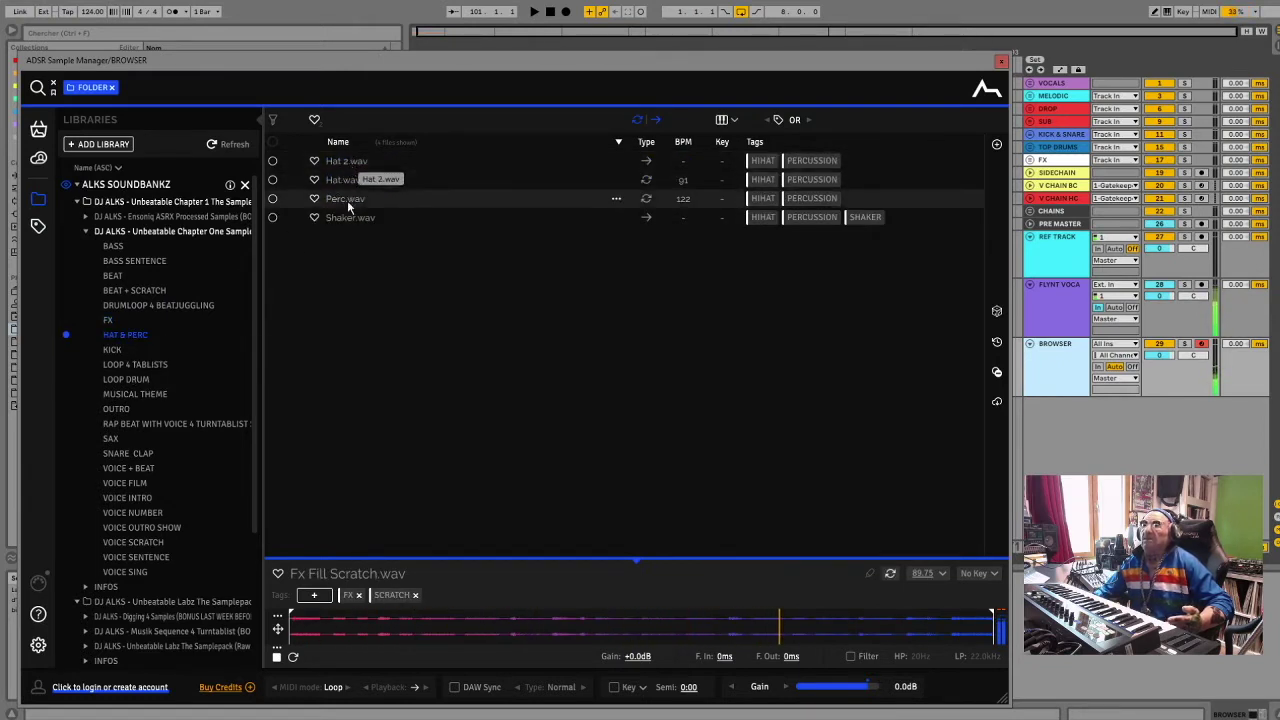
pyautogui.click(121, 352)
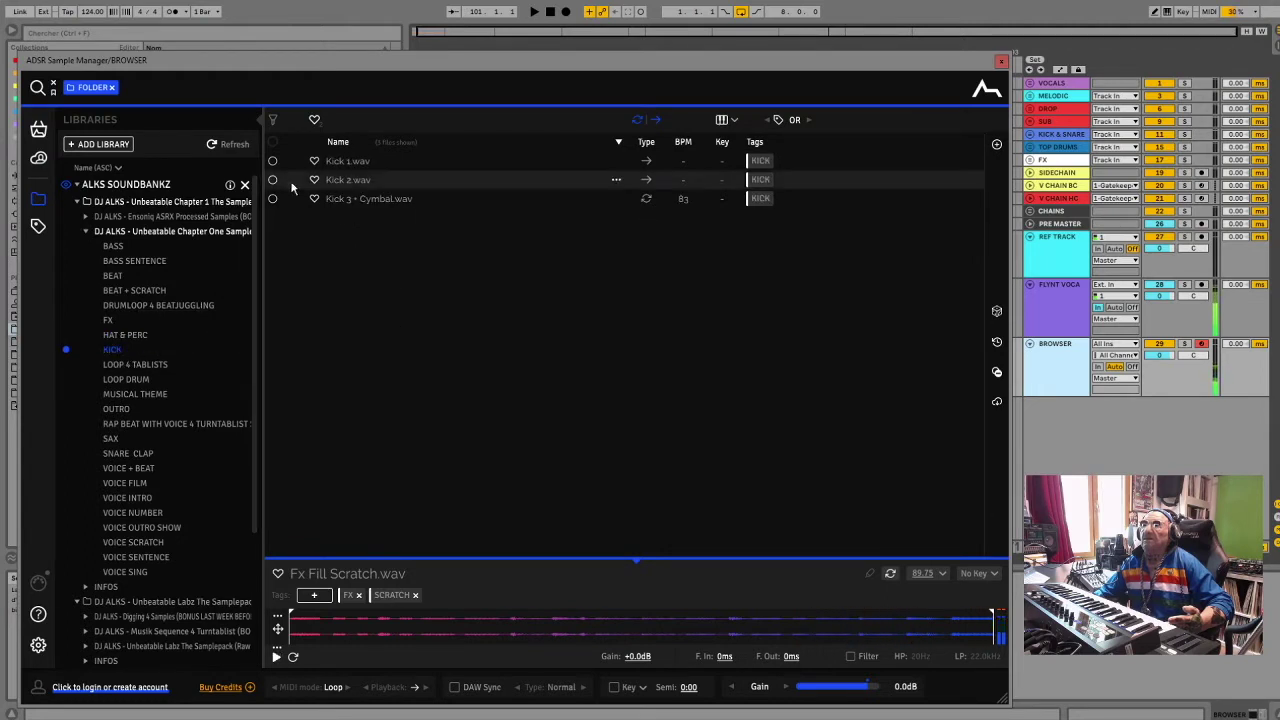
pyautogui.click(145, 365)
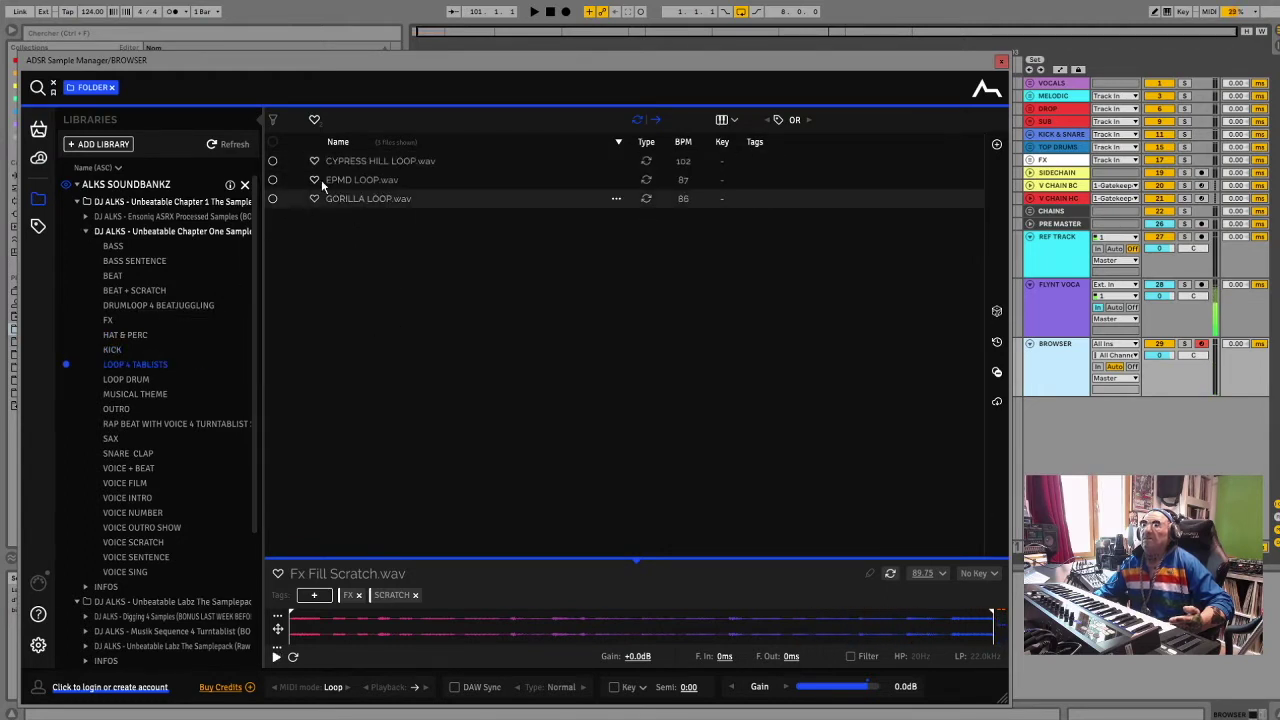
# Preview the drum loops in the LOOP DRUM folder in list order, from Break Fill Cypress Hill.wav through Loop Drum + Scratch 2.wav
pyautogui.click(125, 379)
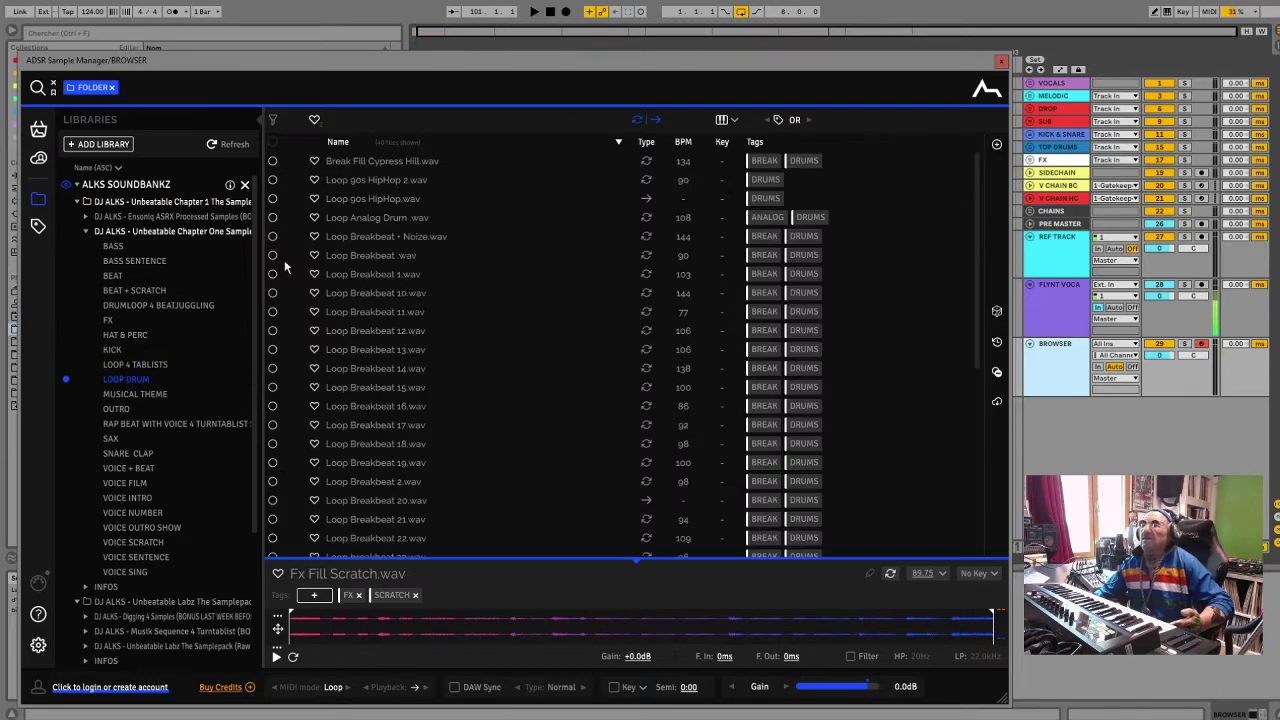
pyautogui.click(376, 160)
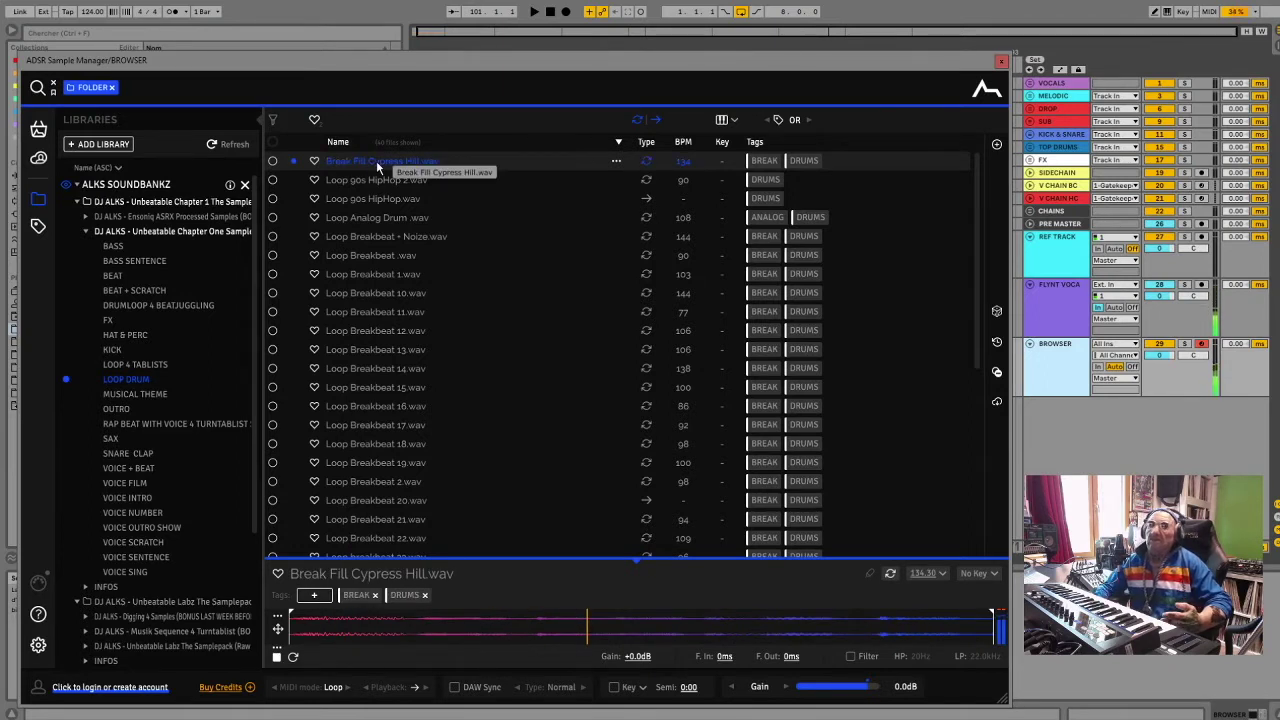
pyautogui.press('Down')
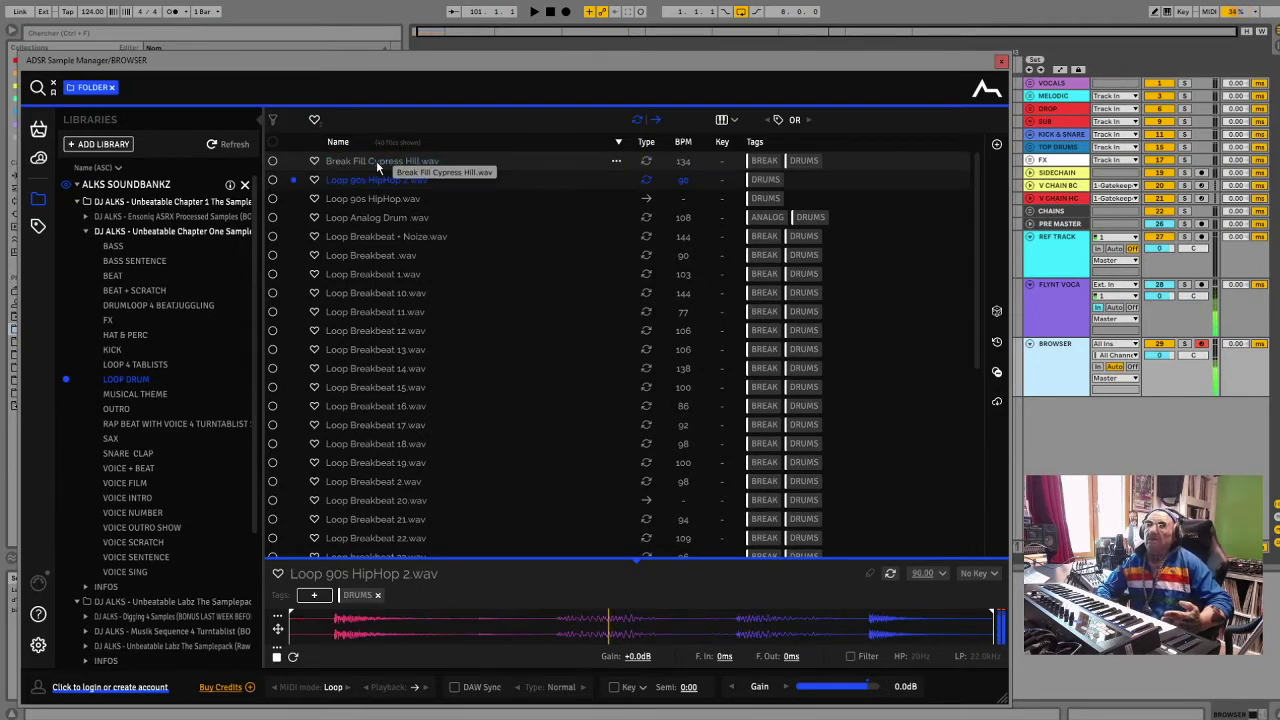
pyautogui.press('Down')
pyautogui.press('Down')
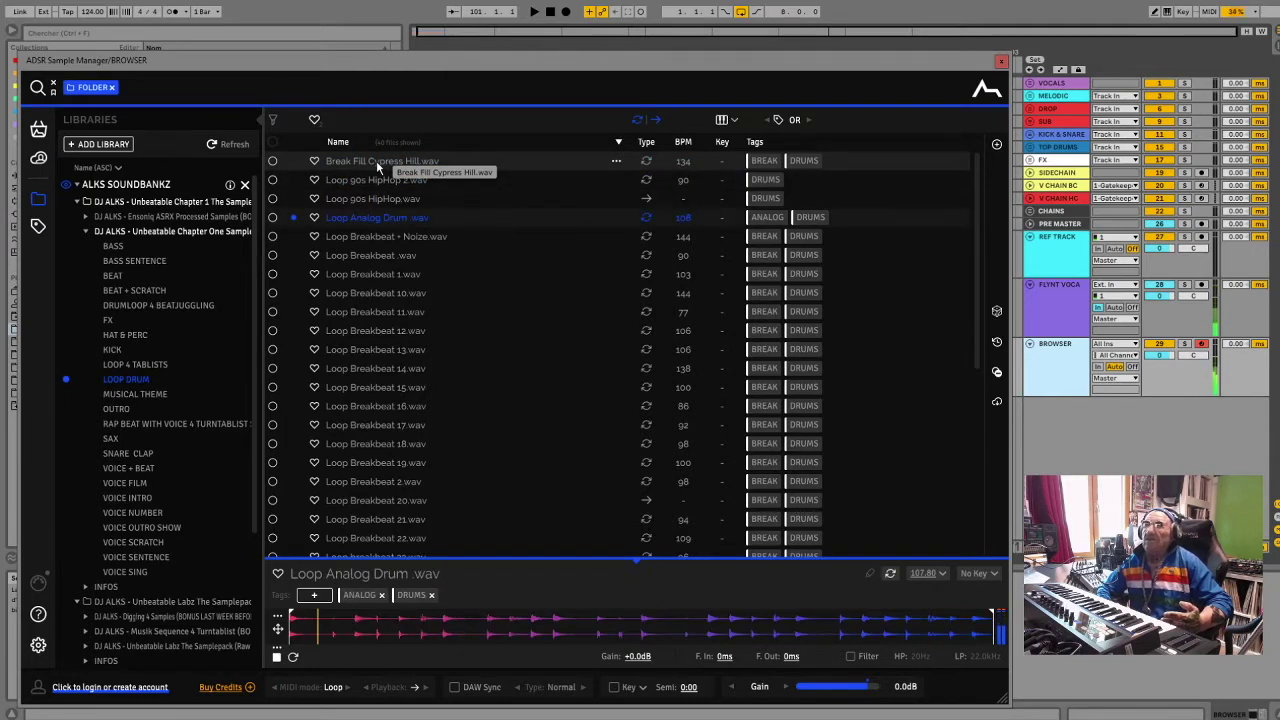
pyautogui.press('Down')
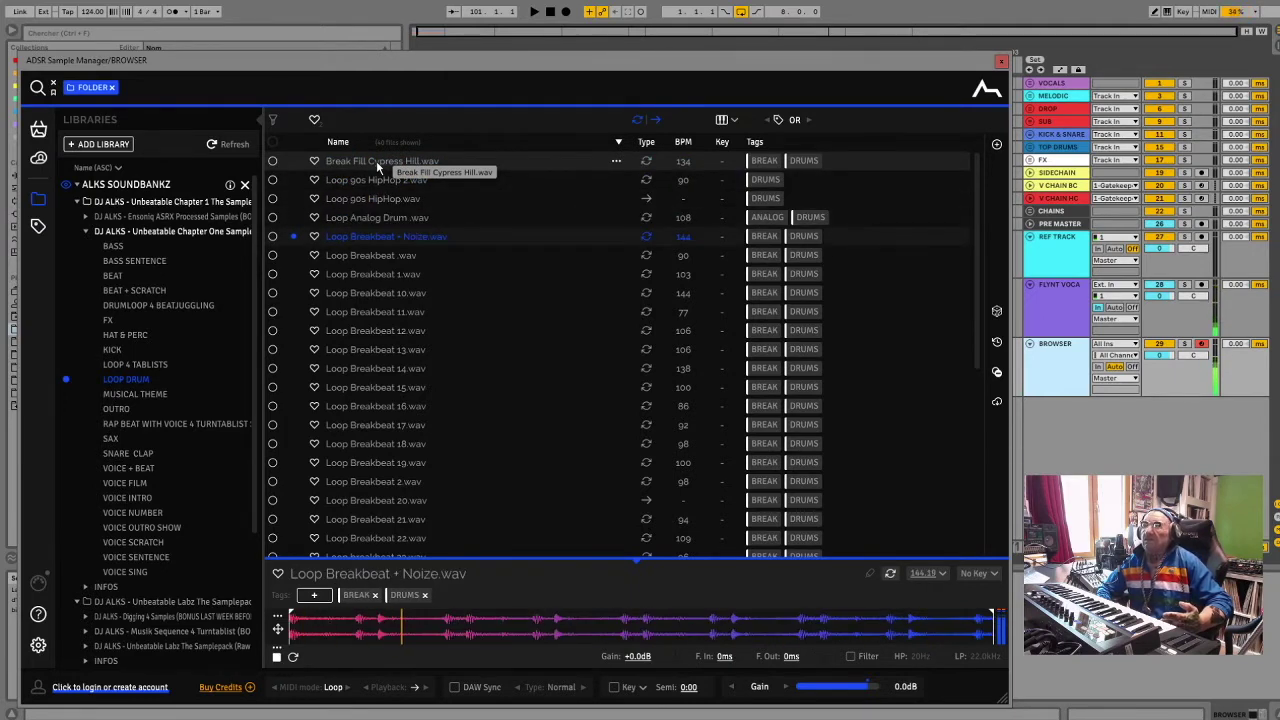
pyautogui.press('Down')
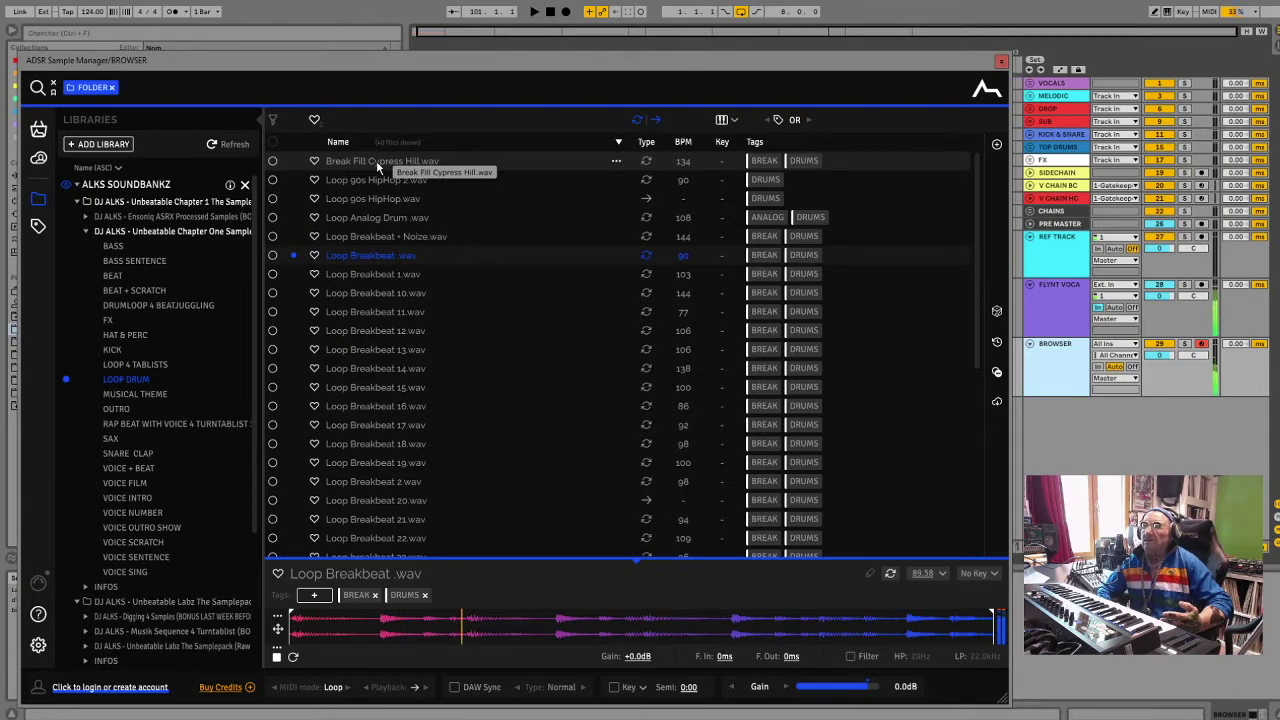
pyautogui.press('Down')
pyautogui.press('Down')
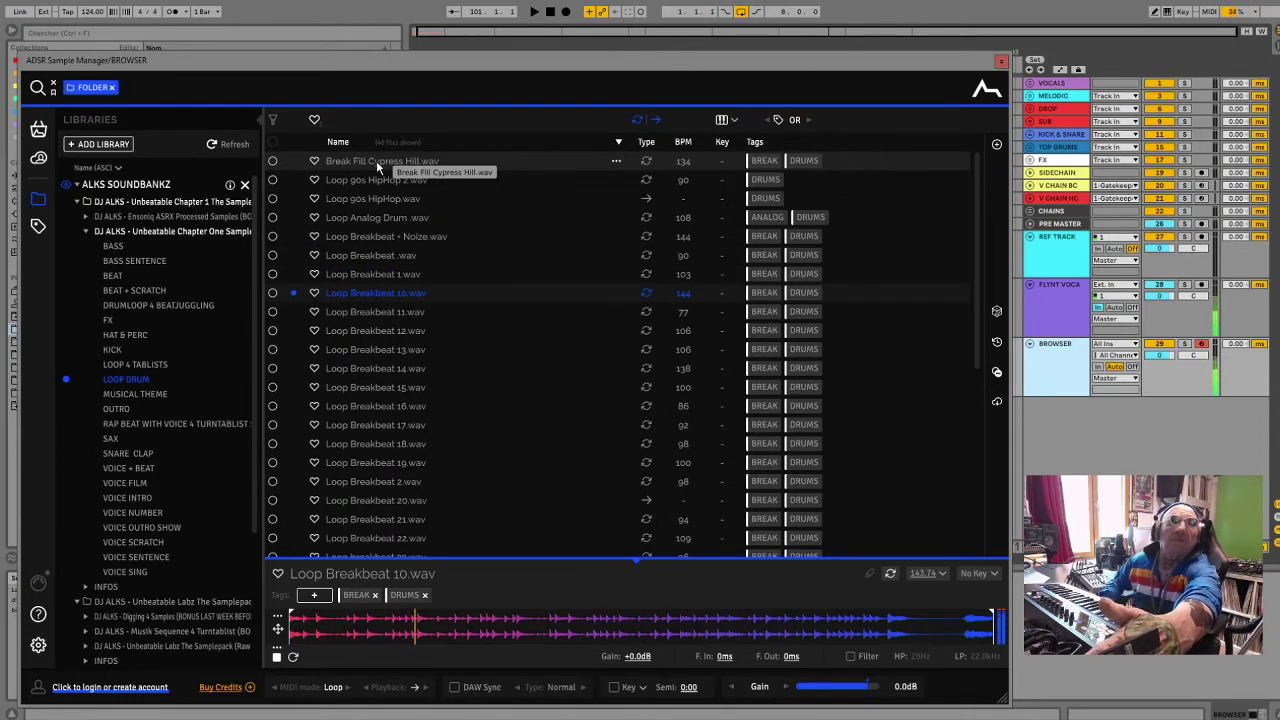
pyautogui.press('Down')
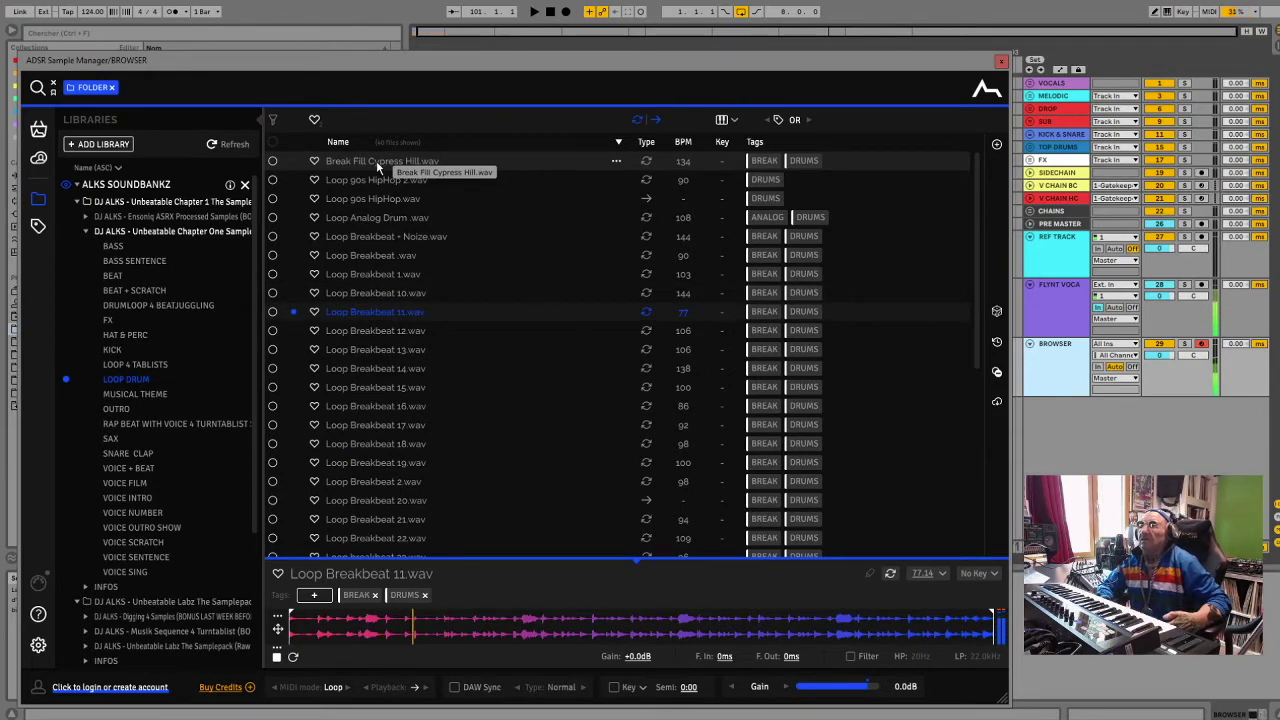
pyautogui.press('Down')
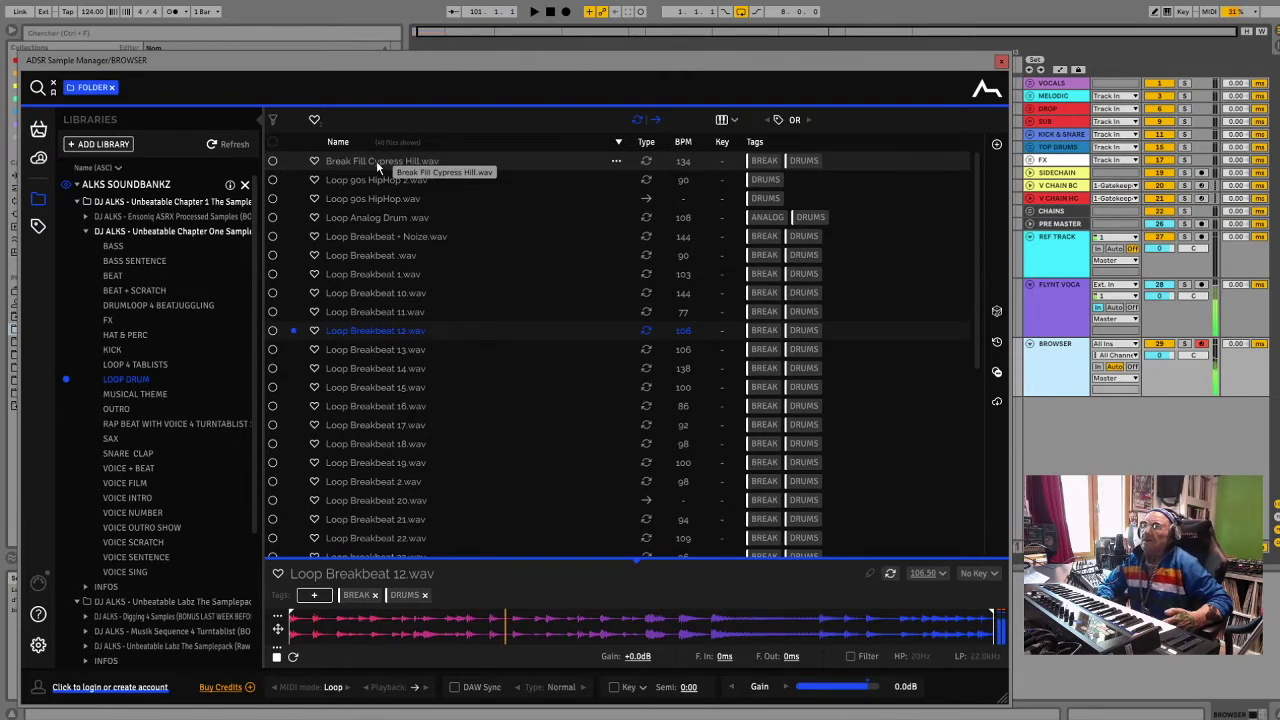
pyautogui.press('Down')
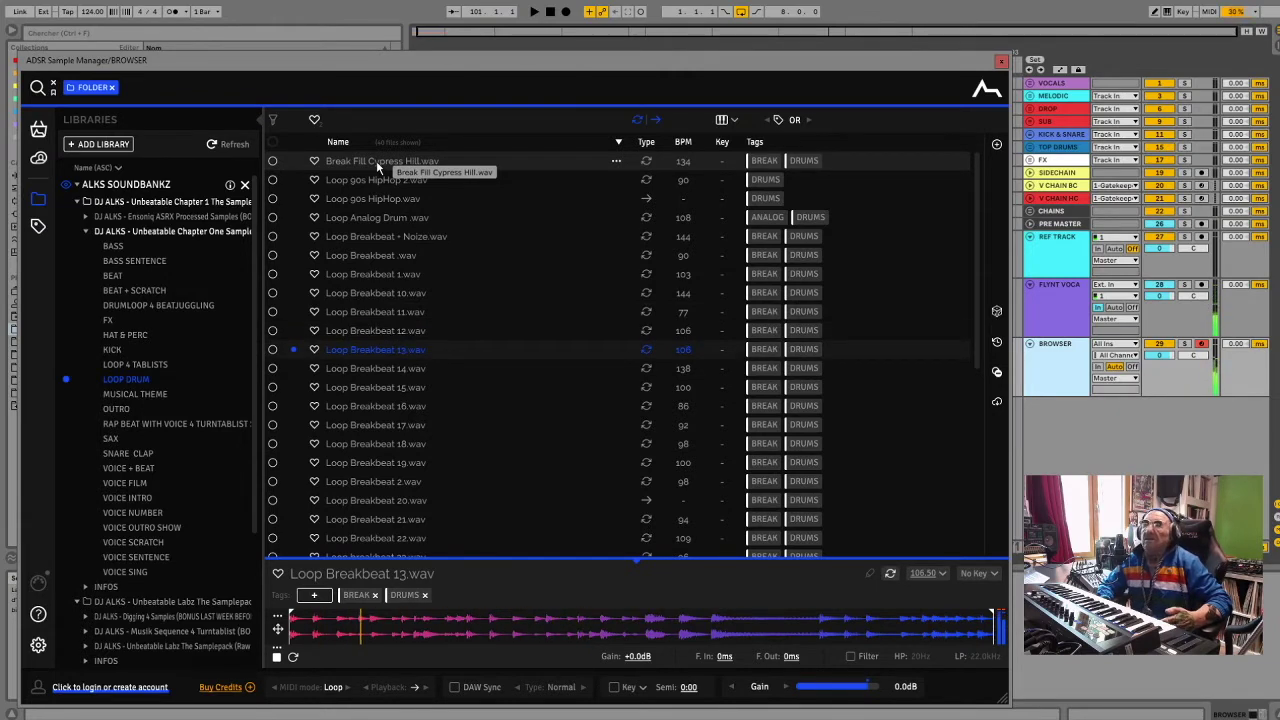
pyautogui.press('Down')
pyautogui.press('Down')
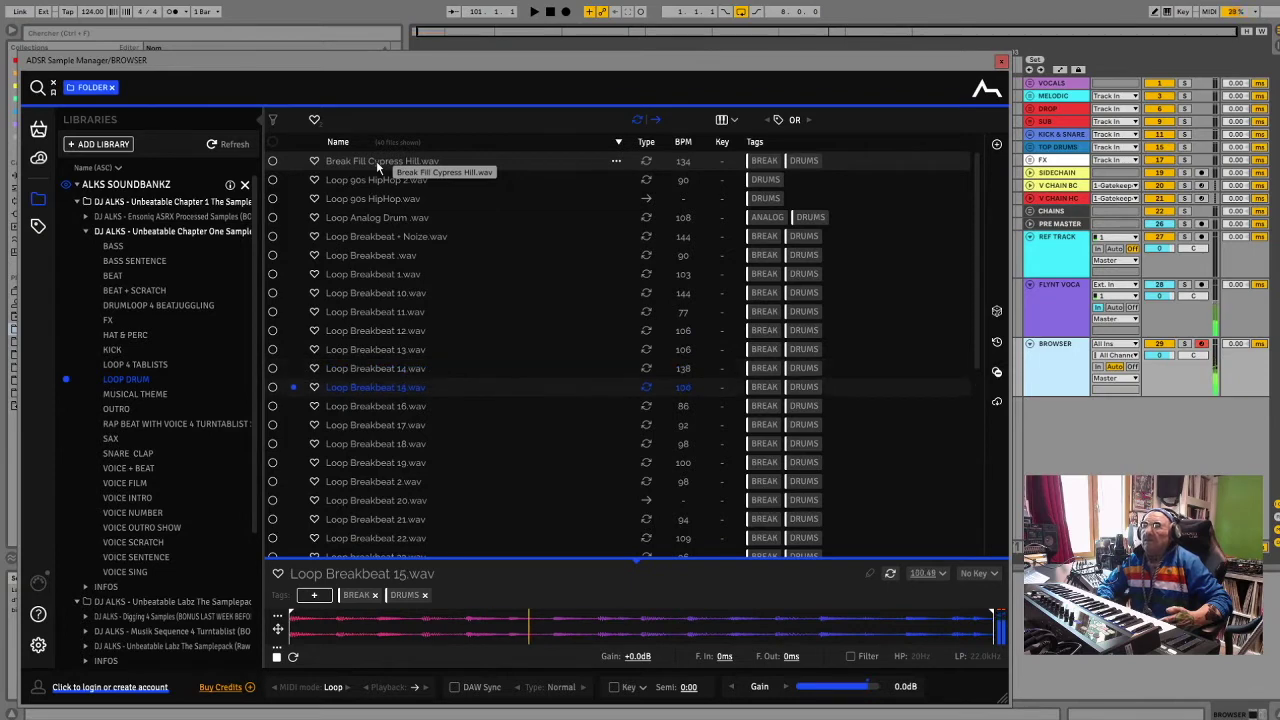
pyautogui.press('Down')
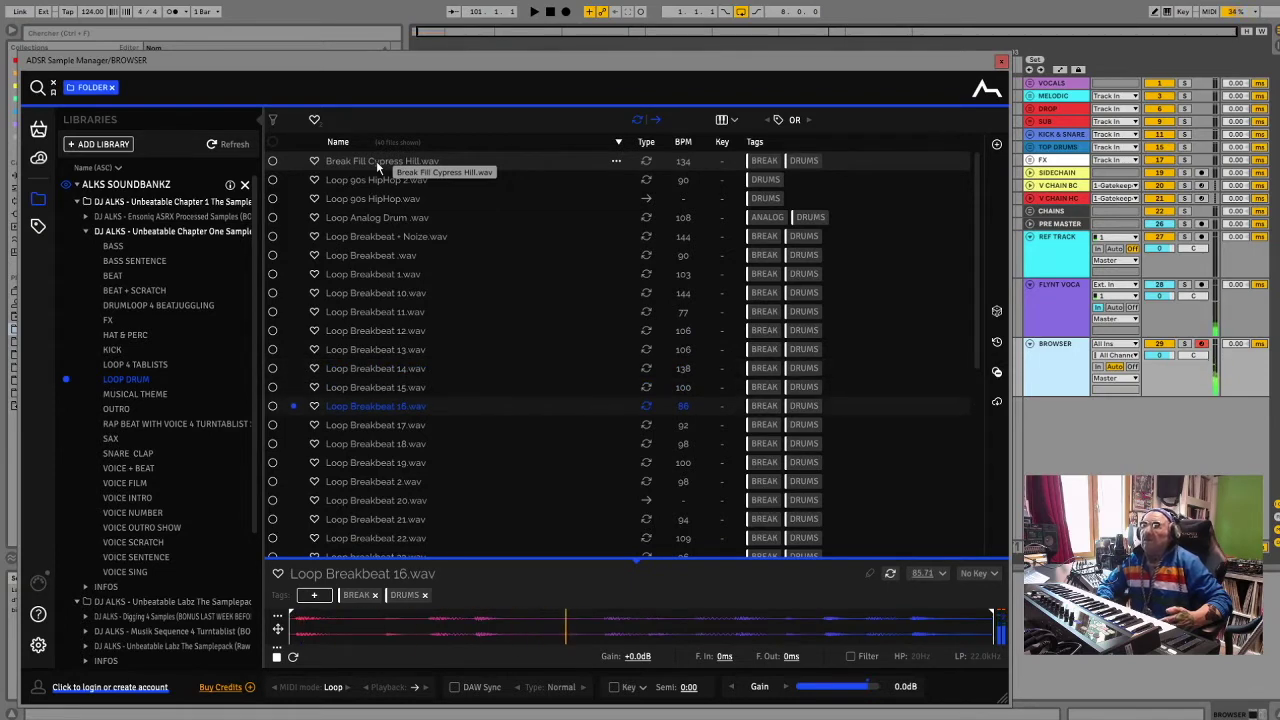
pyautogui.press('Down')
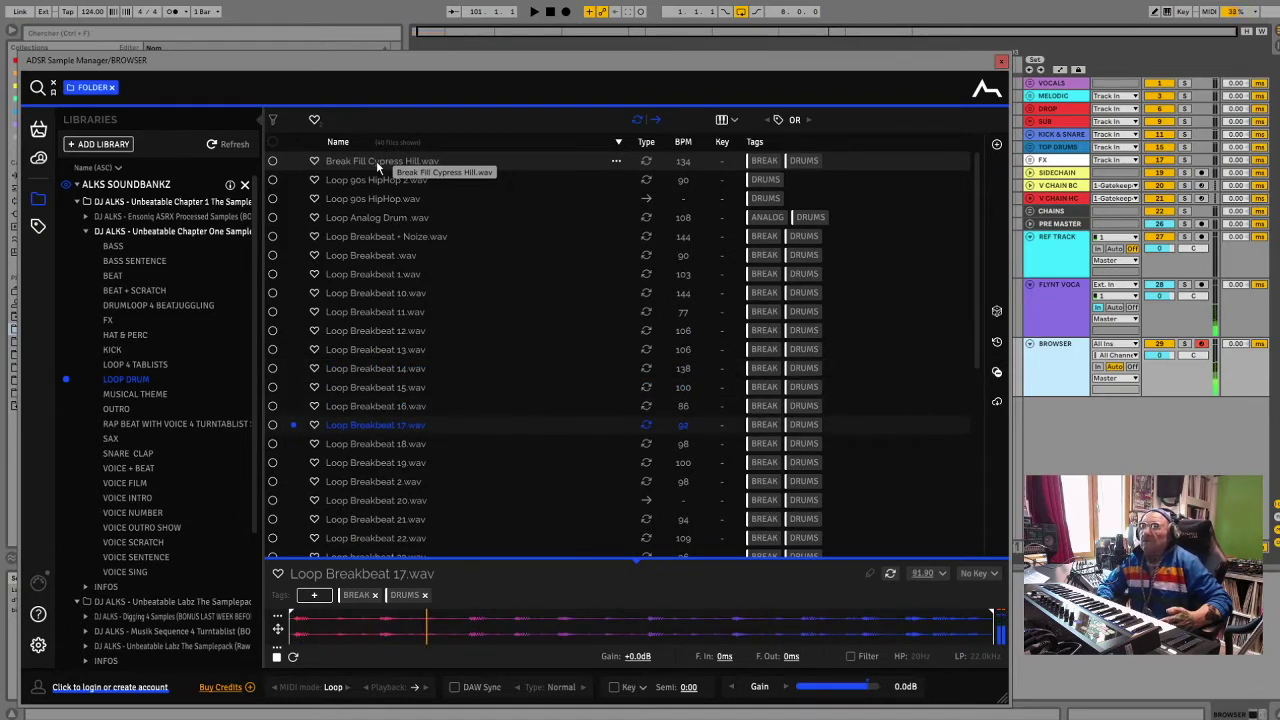
pyautogui.press('Down')
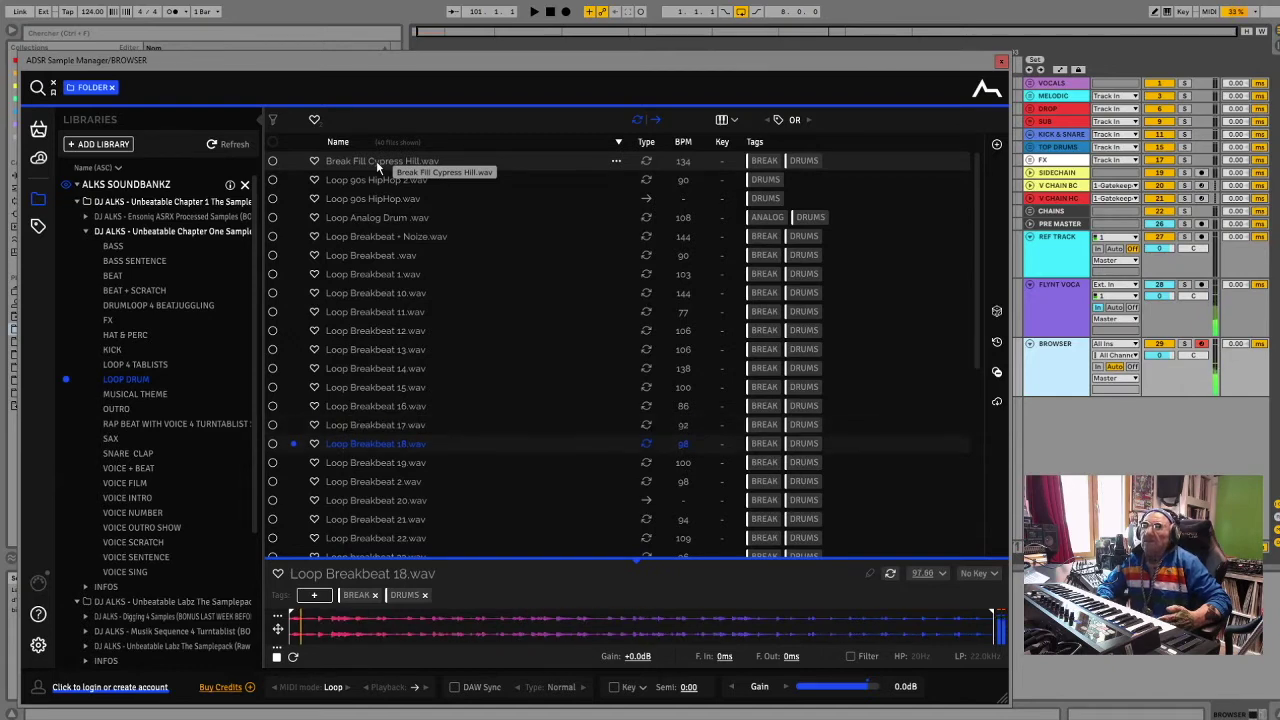
pyautogui.press('Down')
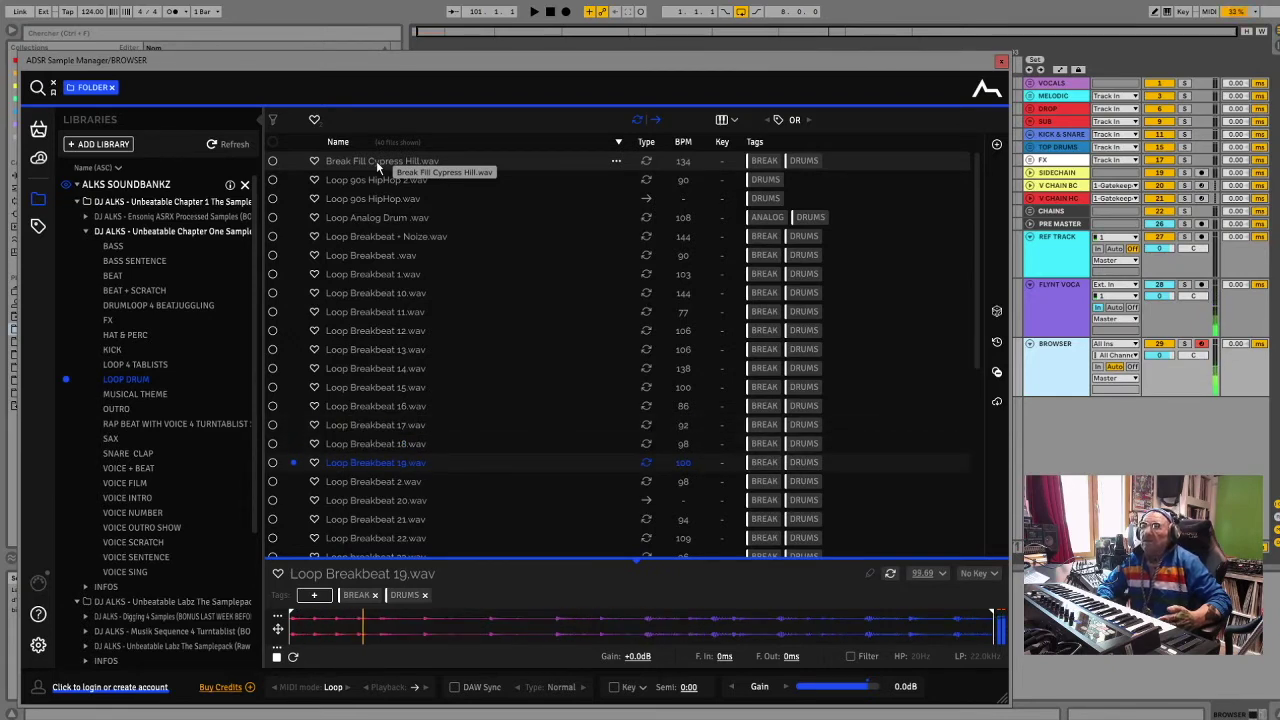
pyautogui.press('Down')
pyautogui.press('Down')
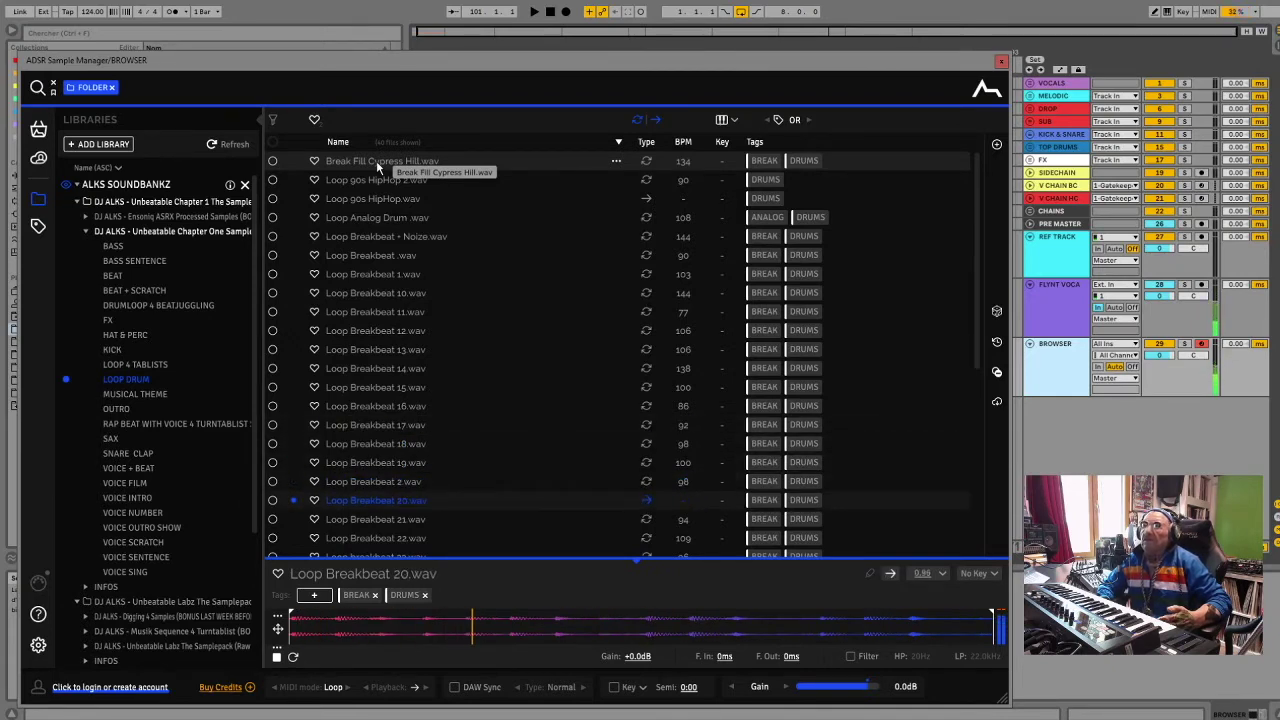
pyautogui.press('Down')
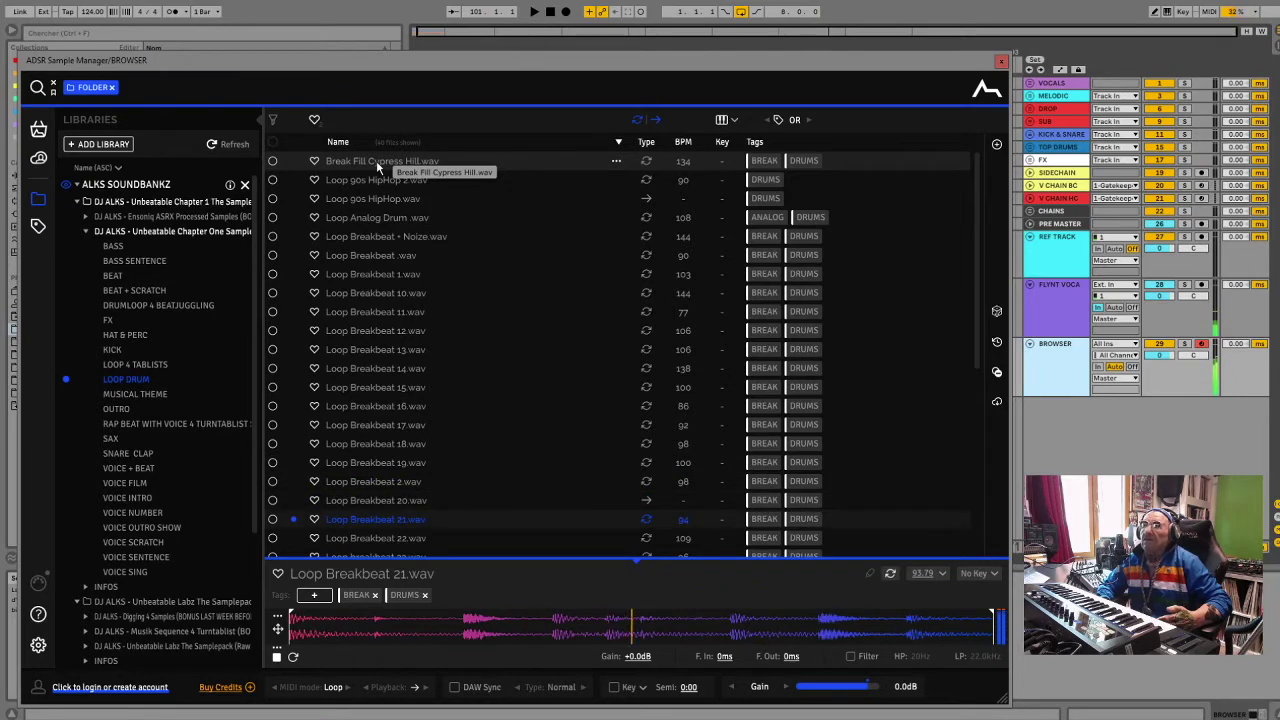
pyautogui.press('Down')
pyautogui.press('Down')
pyautogui.press('Down')
pyautogui.press('Down')
pyautogui.press('Down')
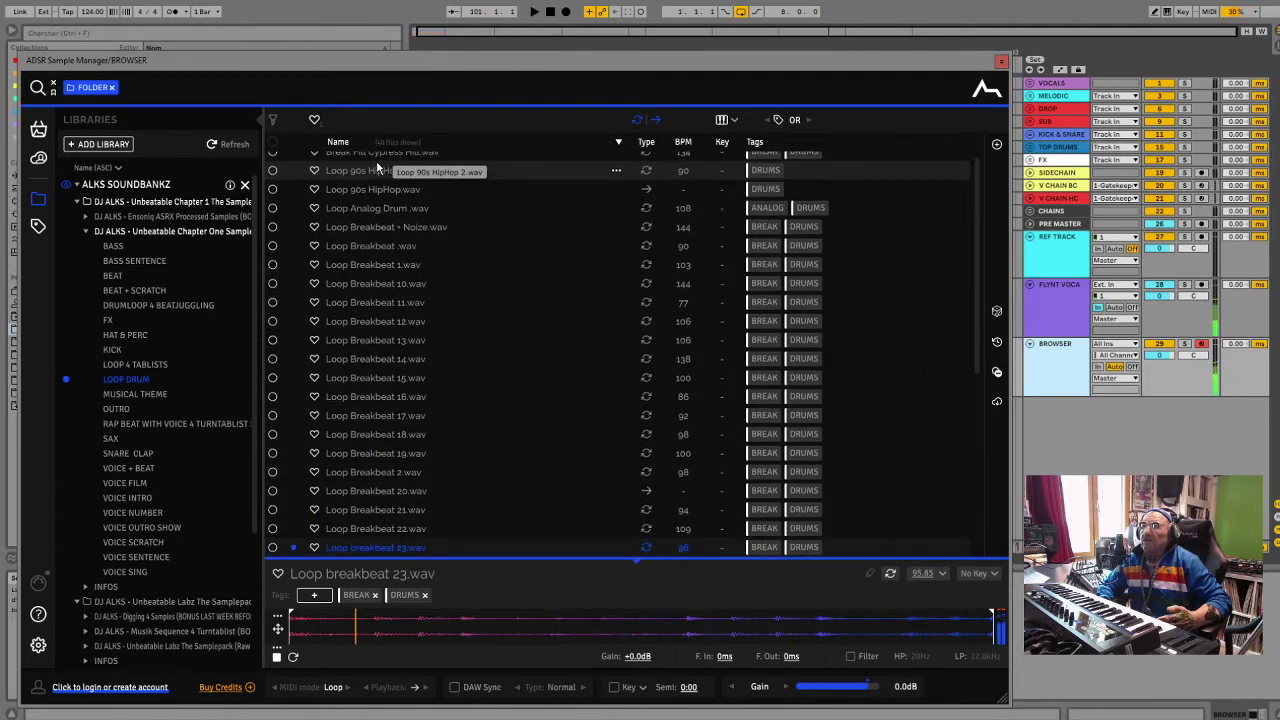
pyautogui.press('Down')
pyautogui.press('Down')
pyautogui.press('Down')
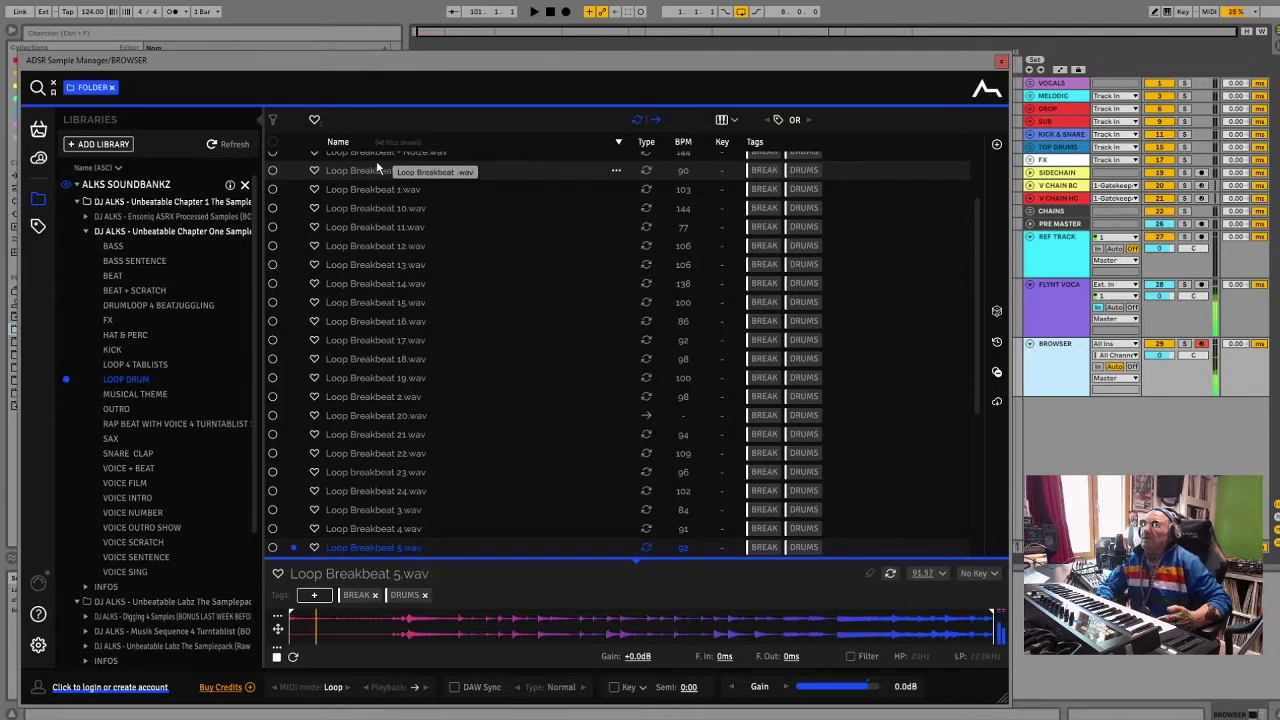
pyautogui.press('Down')
pyautogui.press('Down')
pyautogui.press('Down')
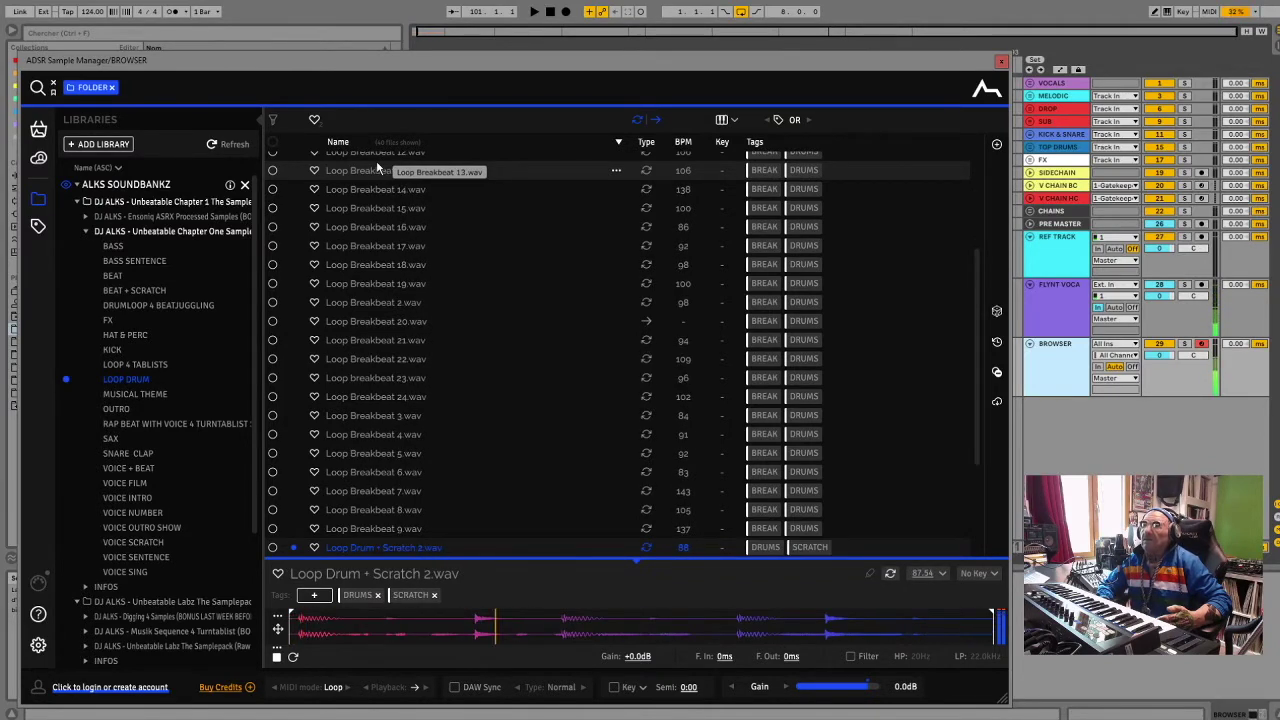
# Preview the remaining loops in the LOOP DRUM folder in list order, from Loop Drum + Scratch.wav through Loop Tablist Beat.wav
pyautogui.press('Down')
pyautogui.press('Down')
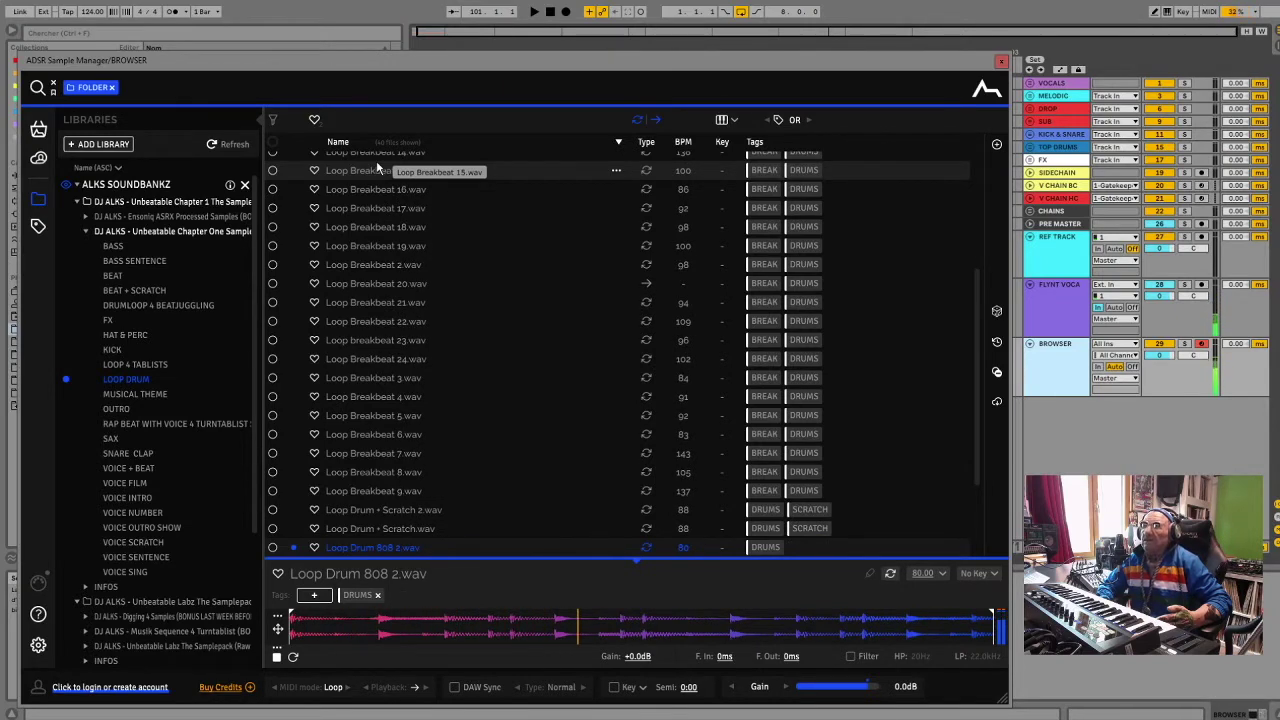
pyautogui.press('Down')
pyautogui.press('Down')
pyautogui.press('Down')
pyautogui.press('Down')
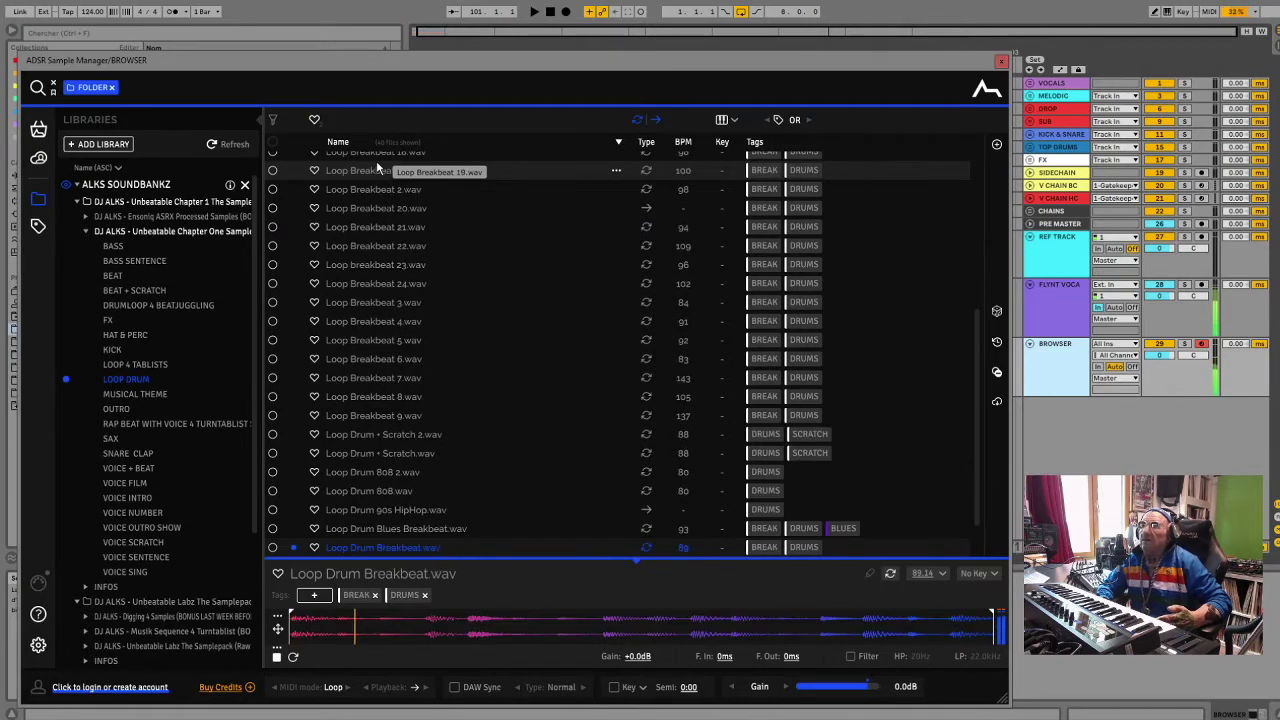
pyautogui.press('Down')
pyautogui.press('Down')
pyautogui.press('Down')
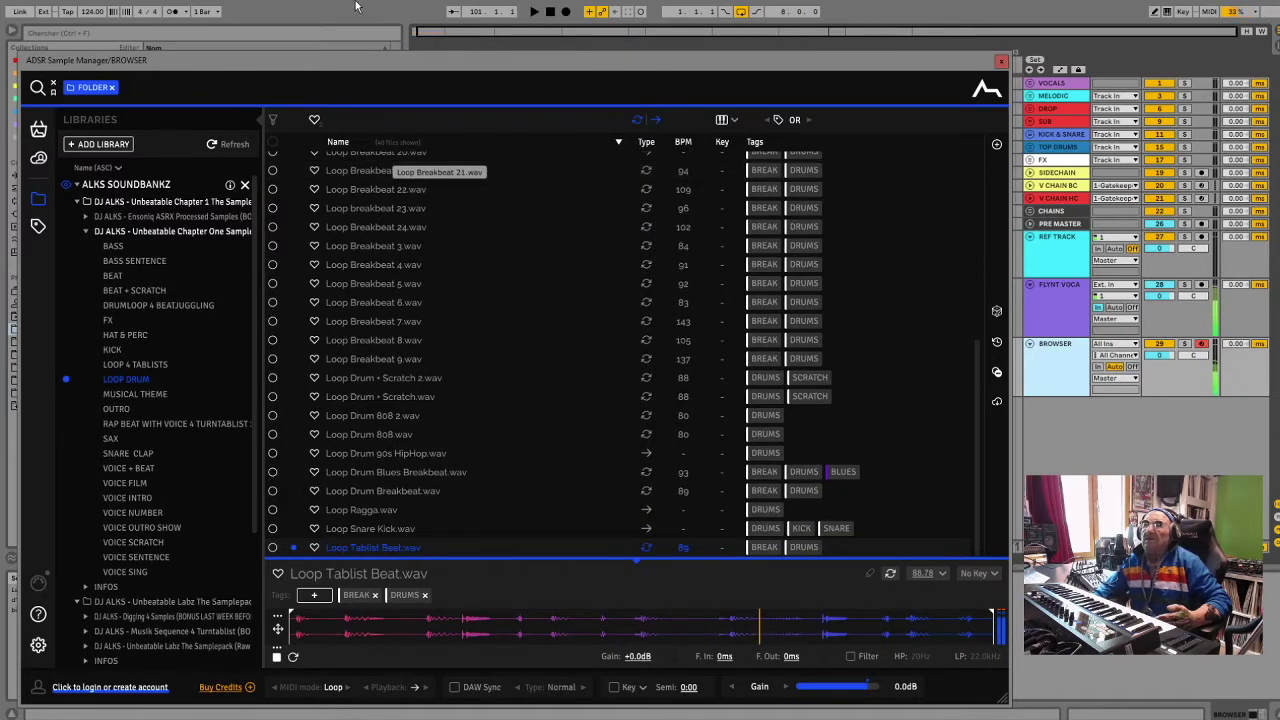
# Preview all the loops in the MUSICAL THEME folder, from Loop Brass.wav to Loop Siren.wav, and Outro Rock.wav in the OUTRO folder
pyautogui.click(138, 396)
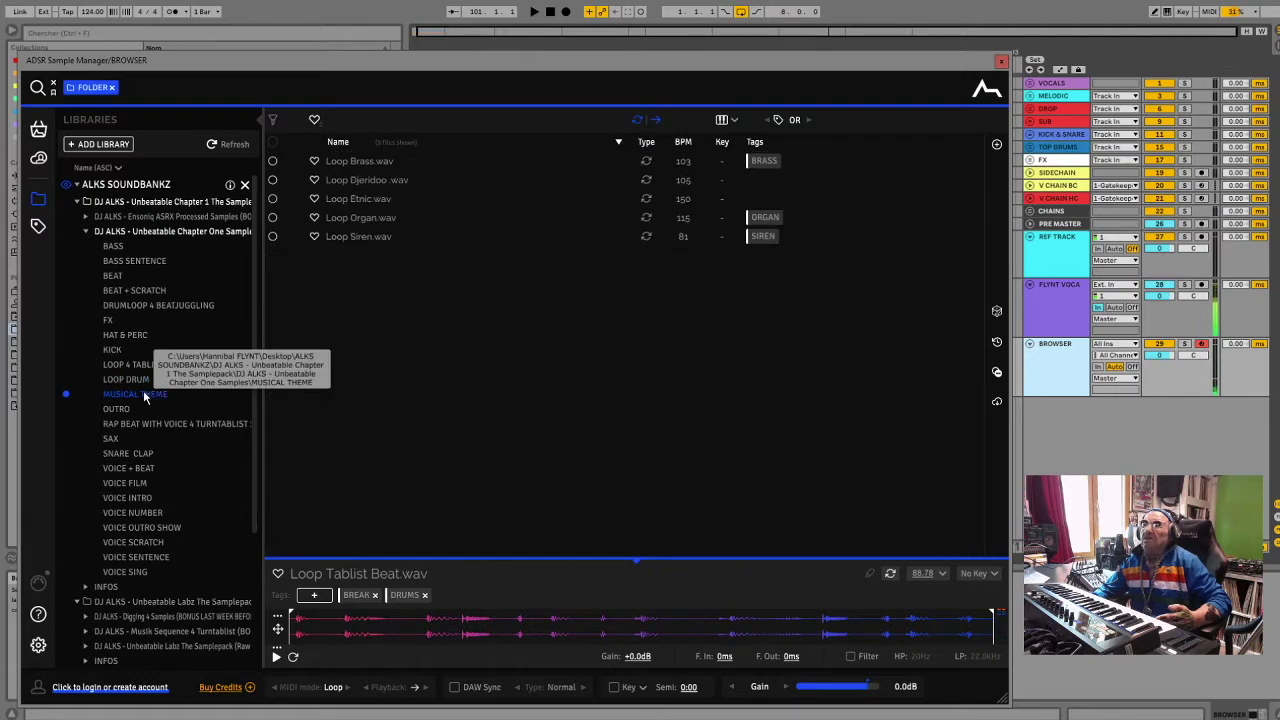
pyautogui.click(340, 167)
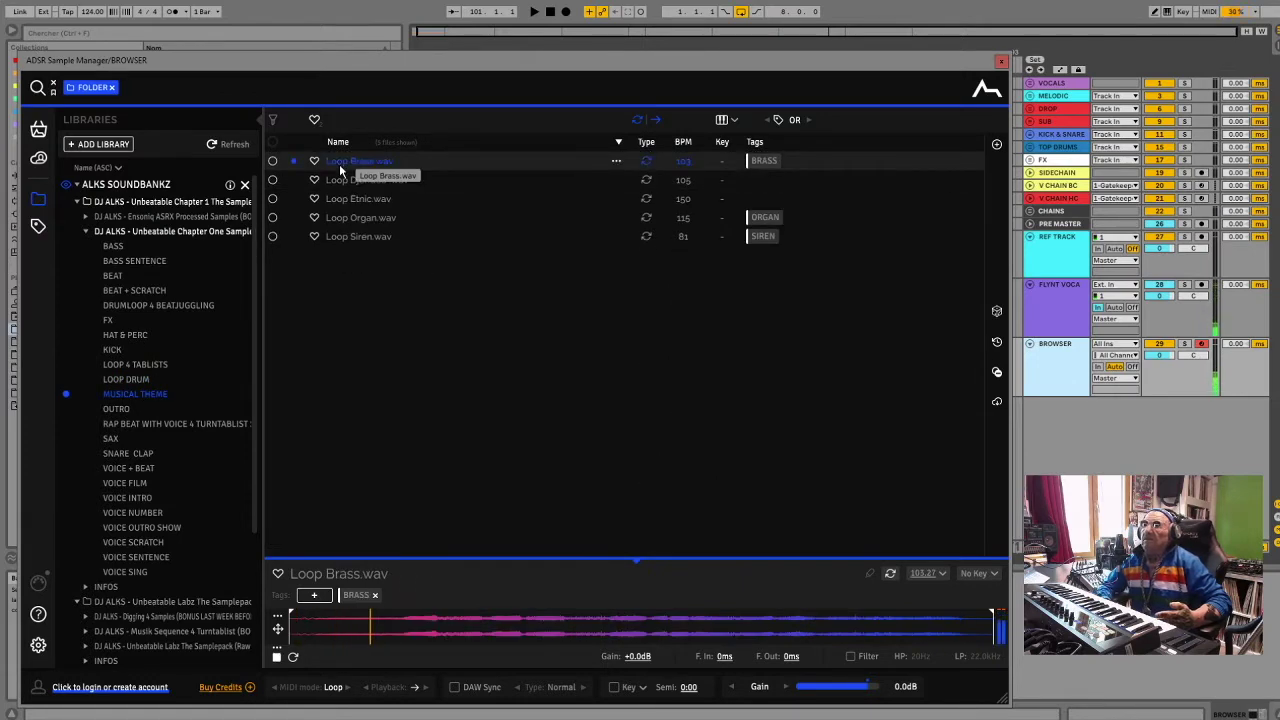
pyautogui.press('Down')
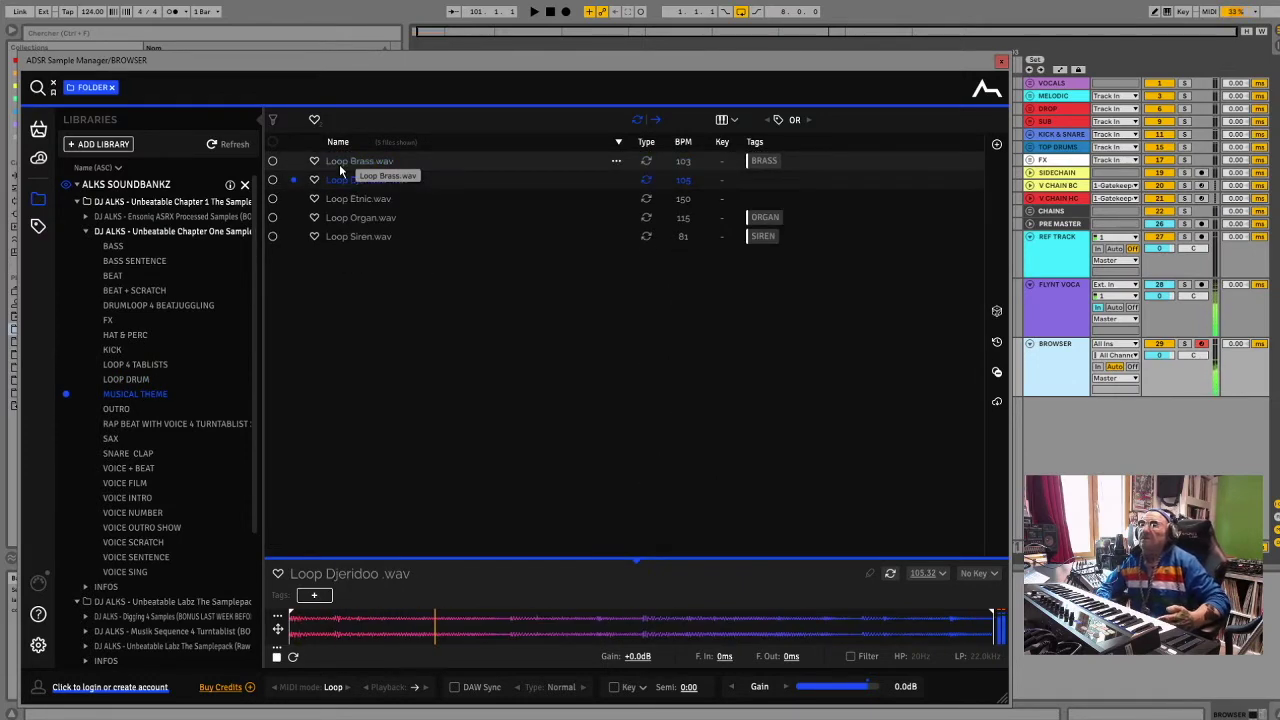
pyautogui.press('Down')
pyautogui.press('Down')
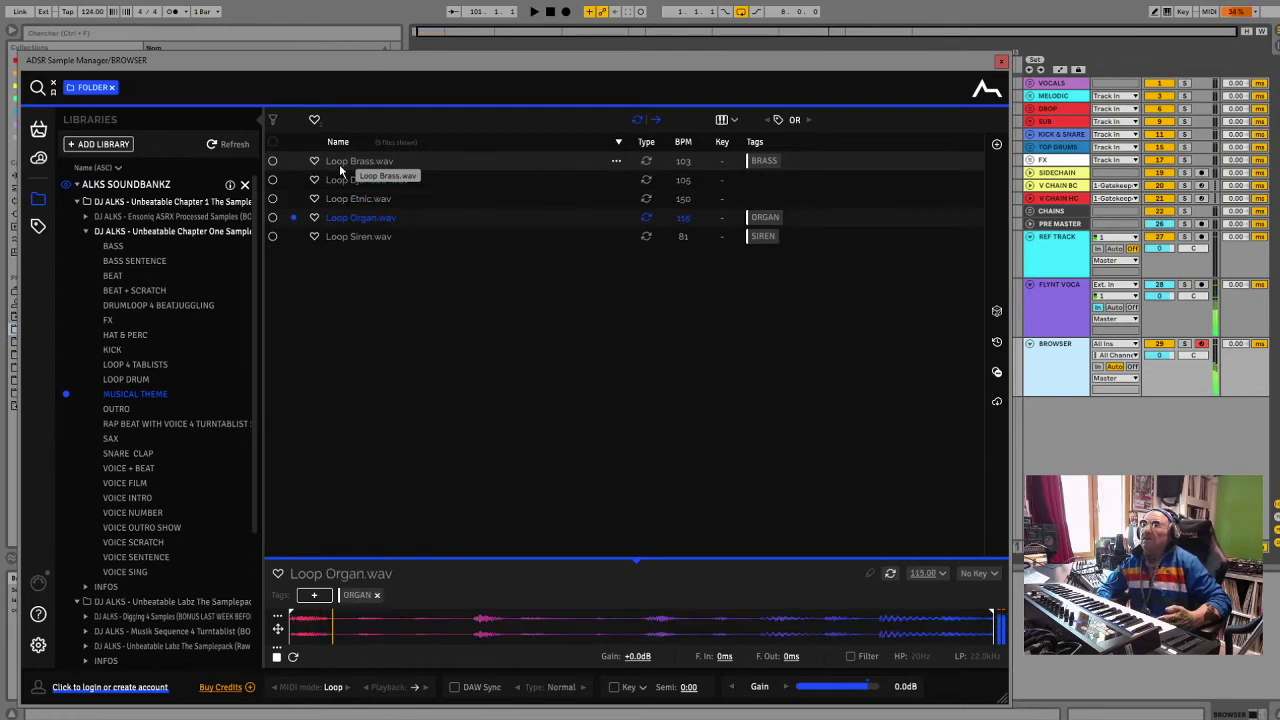
pyautogui.press('Down')
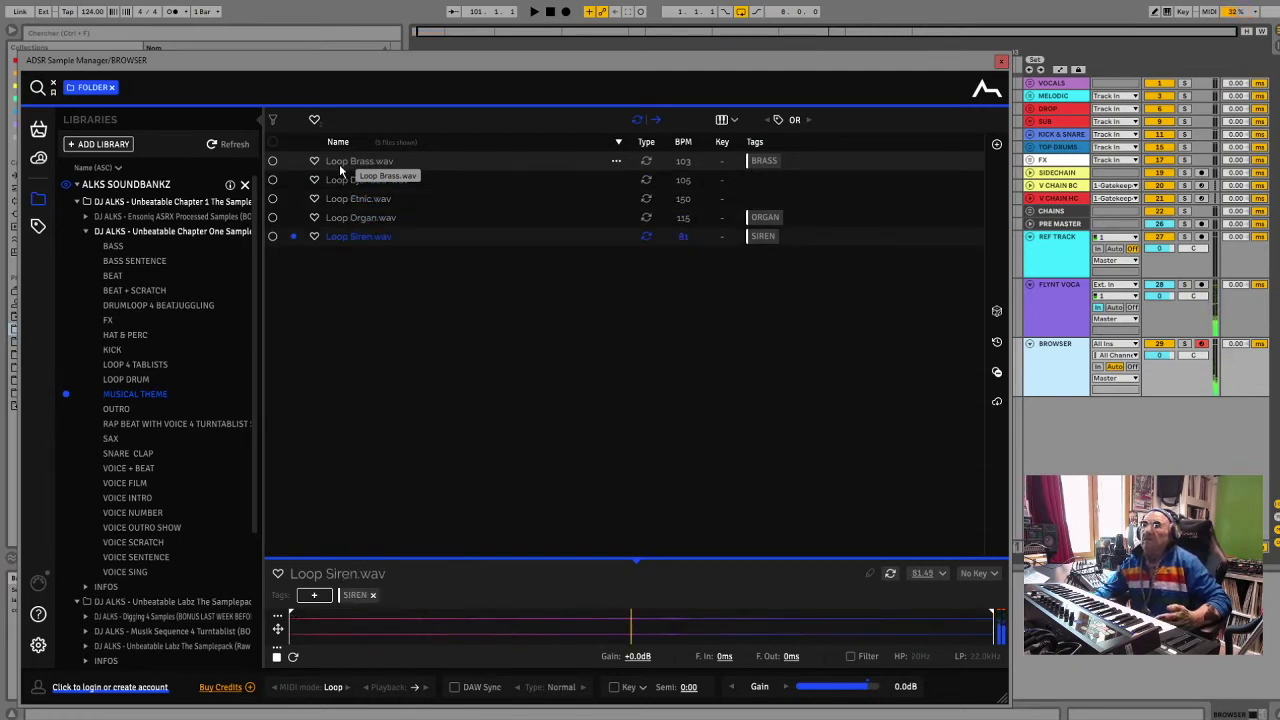
pyautogui.click(117, 409)
pyautogui.click(346, 160)
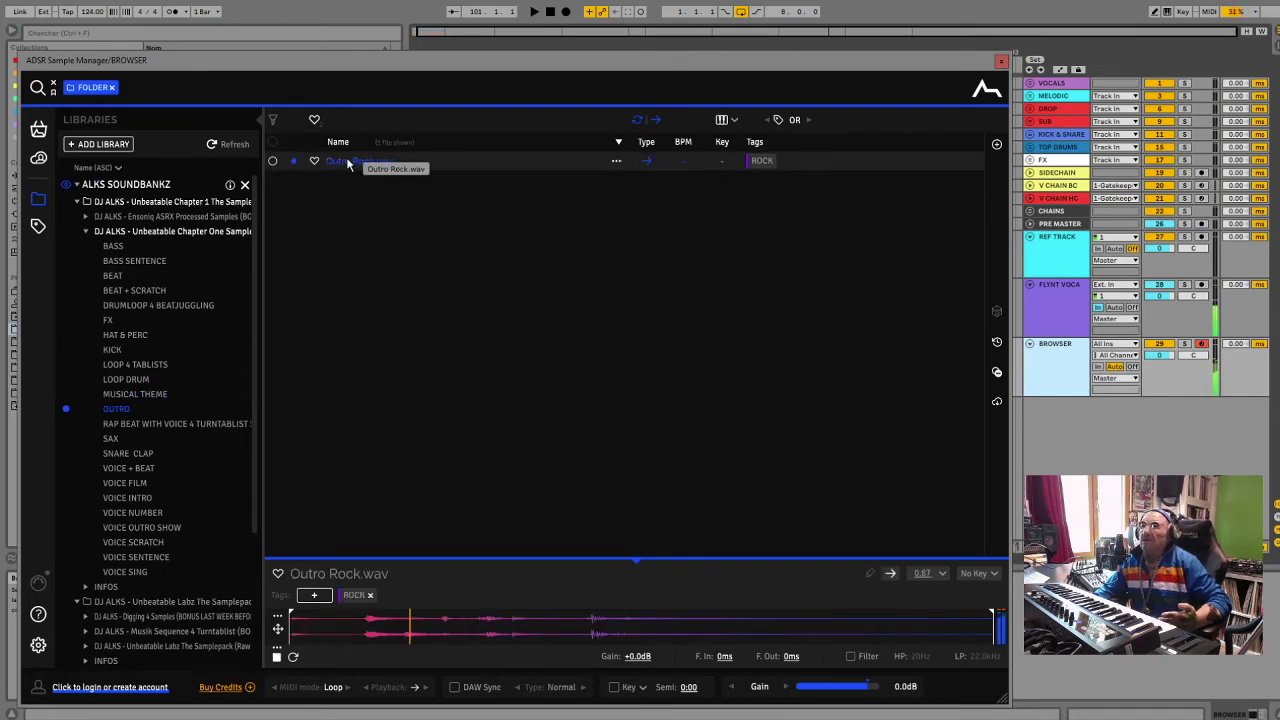
# Preview the RAP BEAT WITH VOICE 4 TURNTABLIST samples in list order from Skip 1.wav through Skip 22.wav, and look over the rest of the list
pyautogui.click(130, 420)
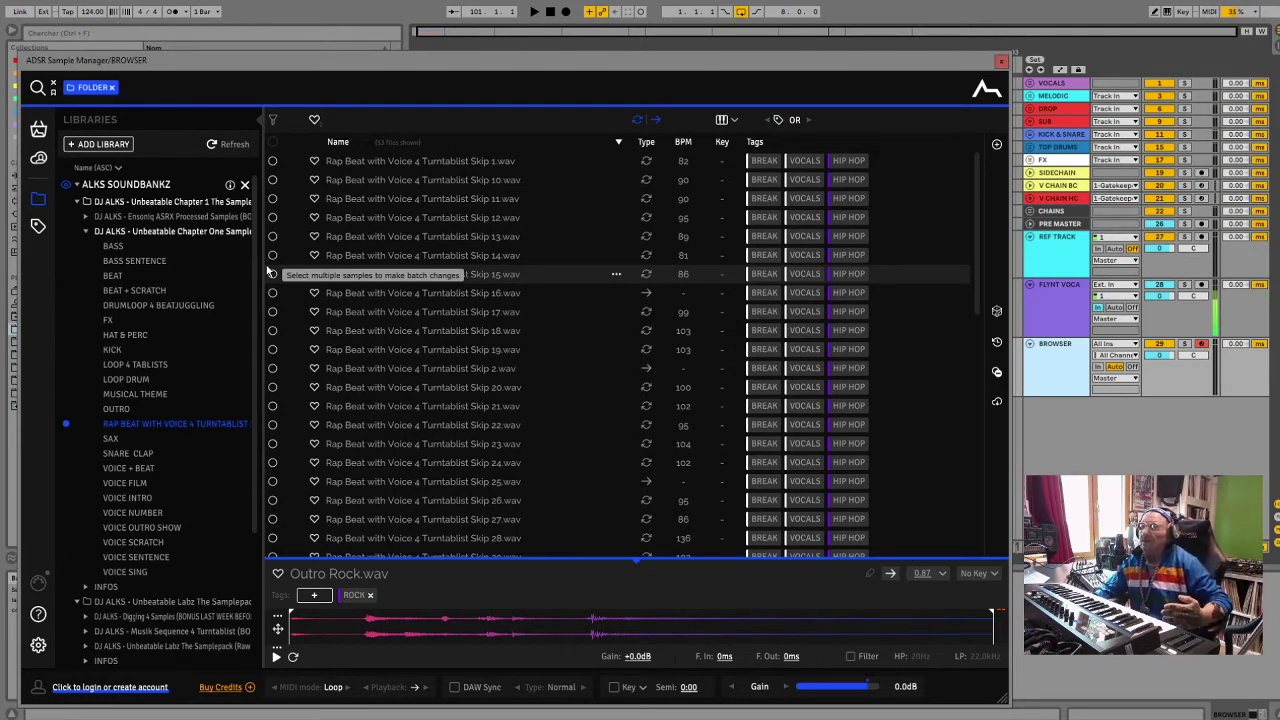
pyautogui.click(367, 163)
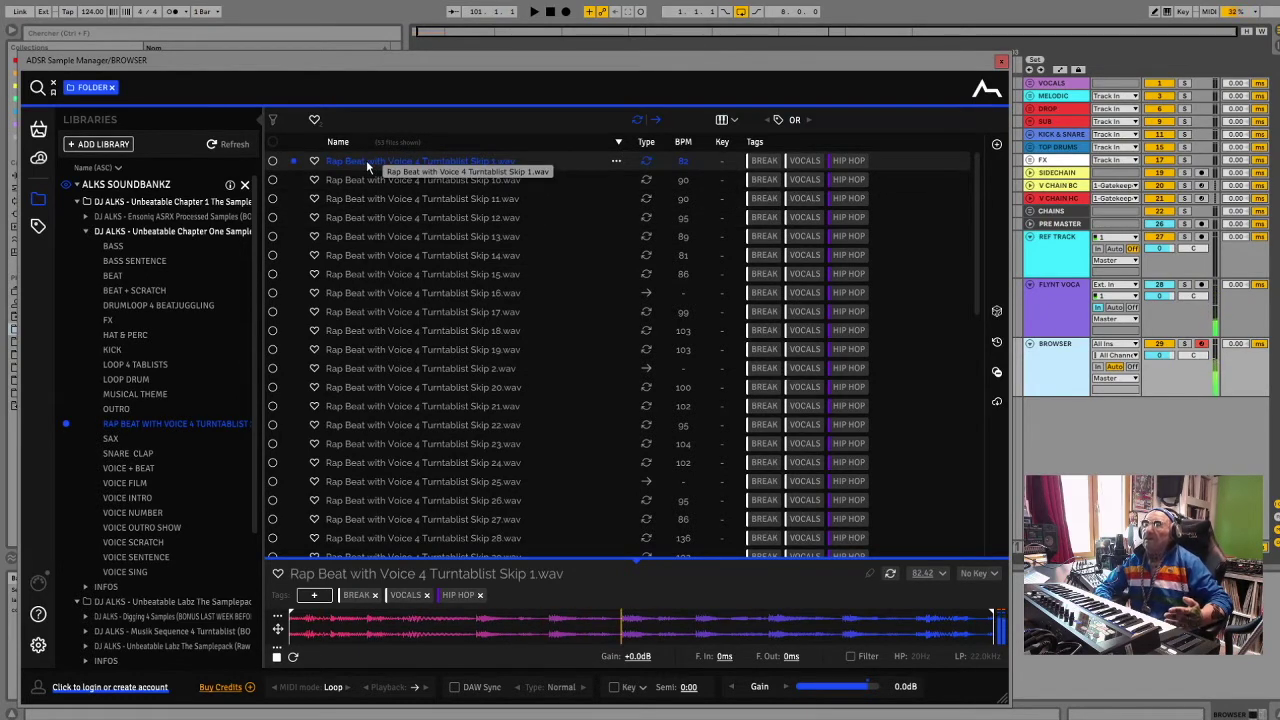
pyautogui.press('Down')
pyautogui.press('Down')
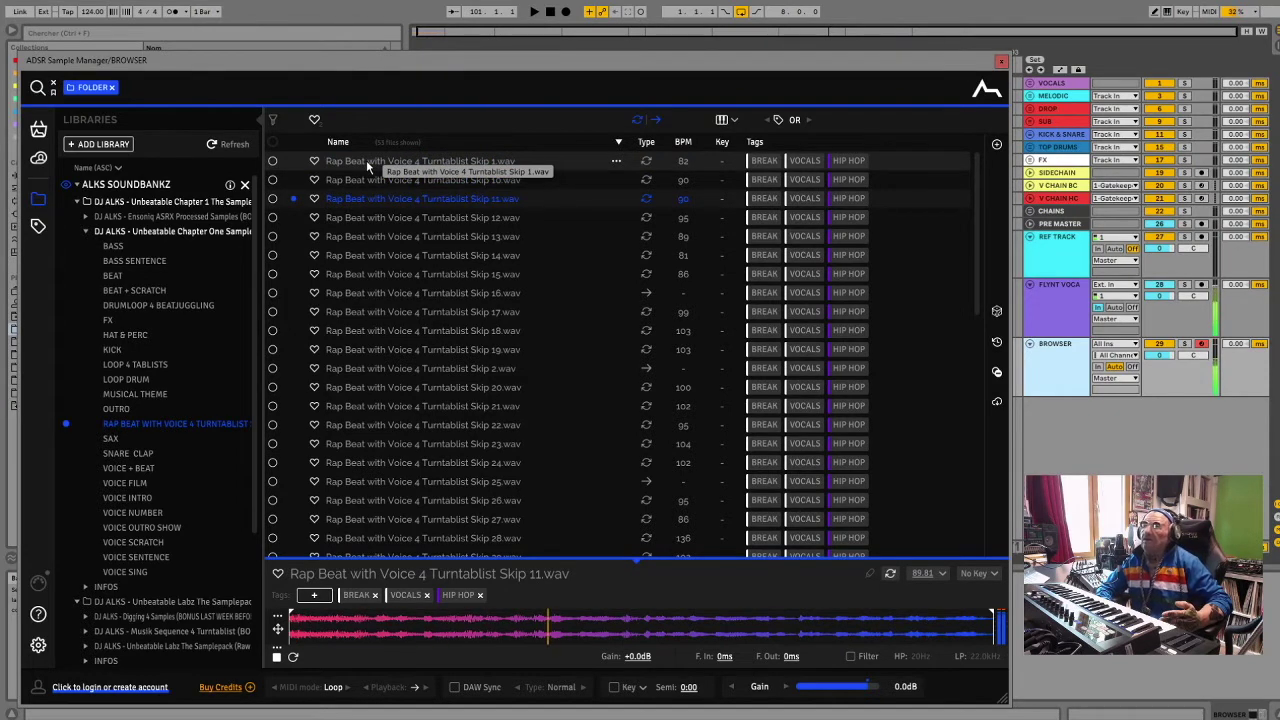
pyautogui.press('Down')
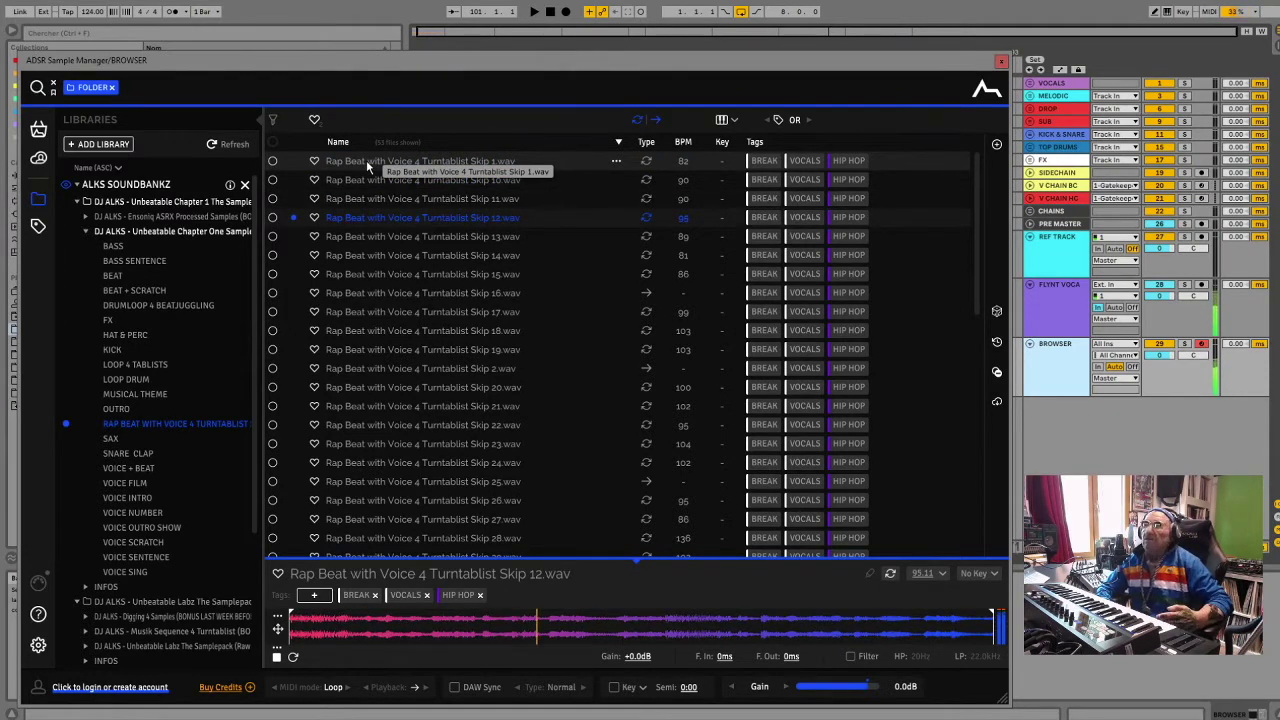
pyautogui.press('Down')
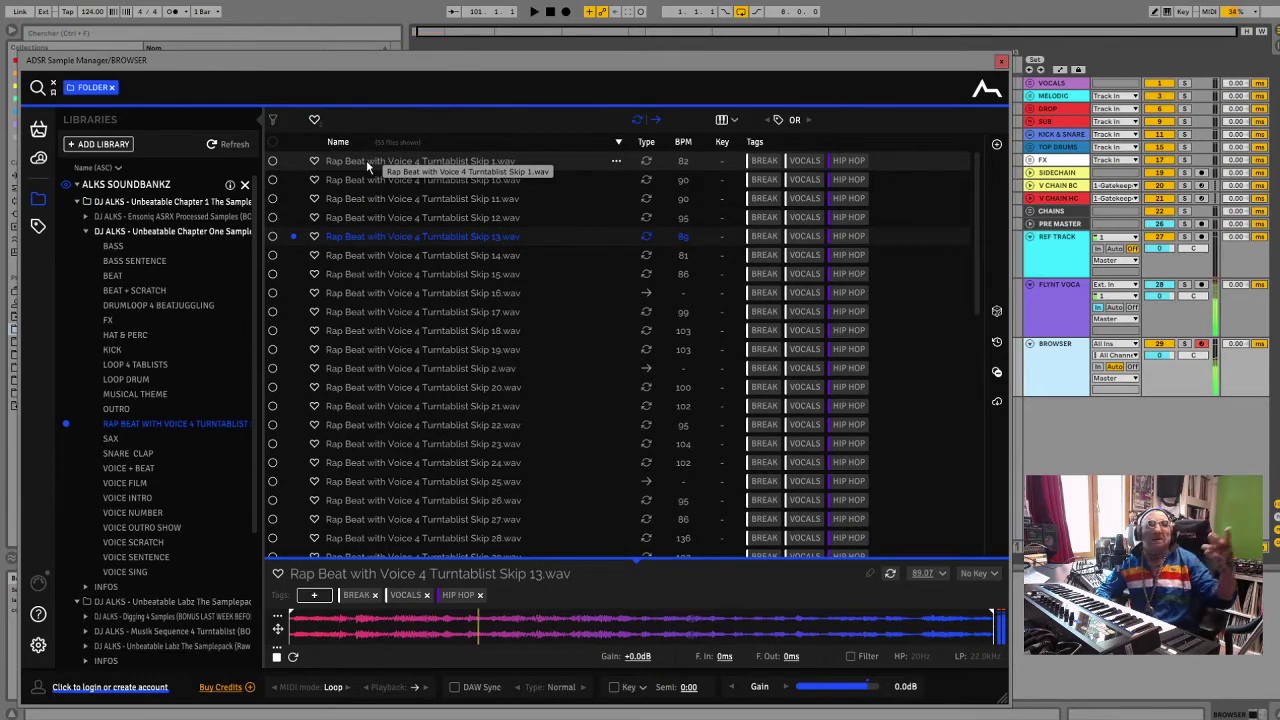
pyautogui.press('Down')
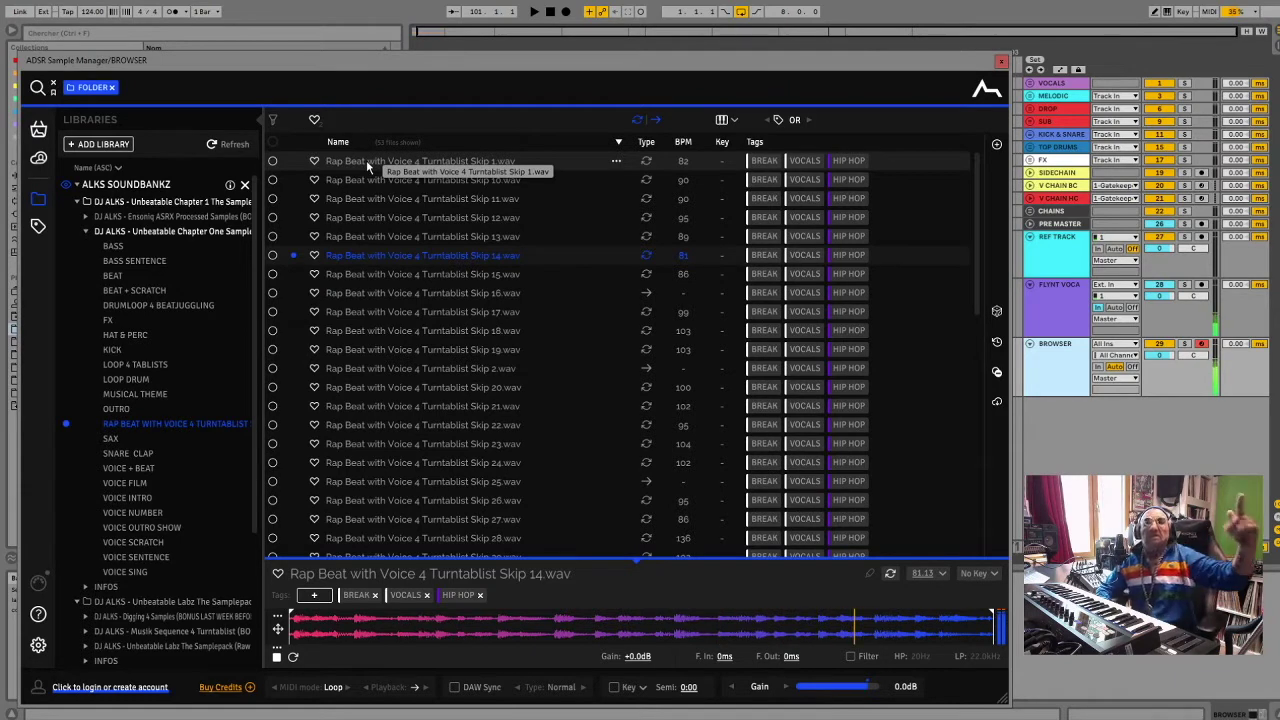
pyautogui.press('Down')
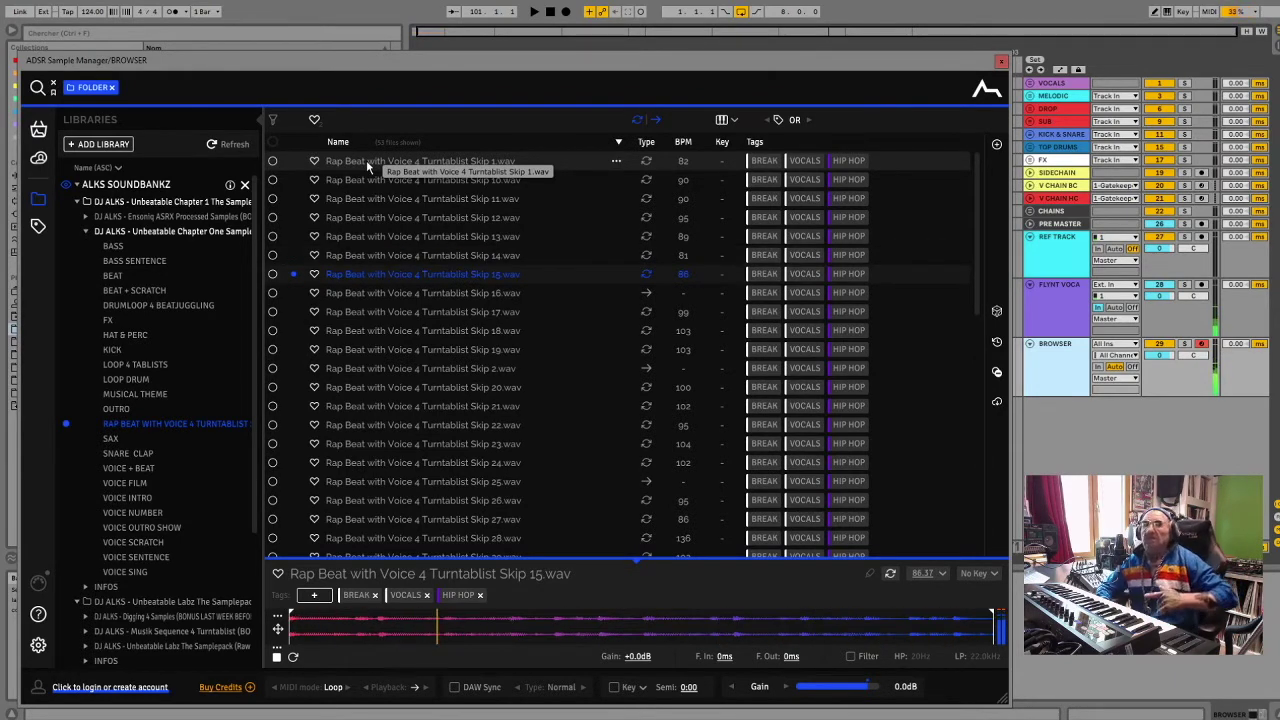
pyautogui.press('Down')
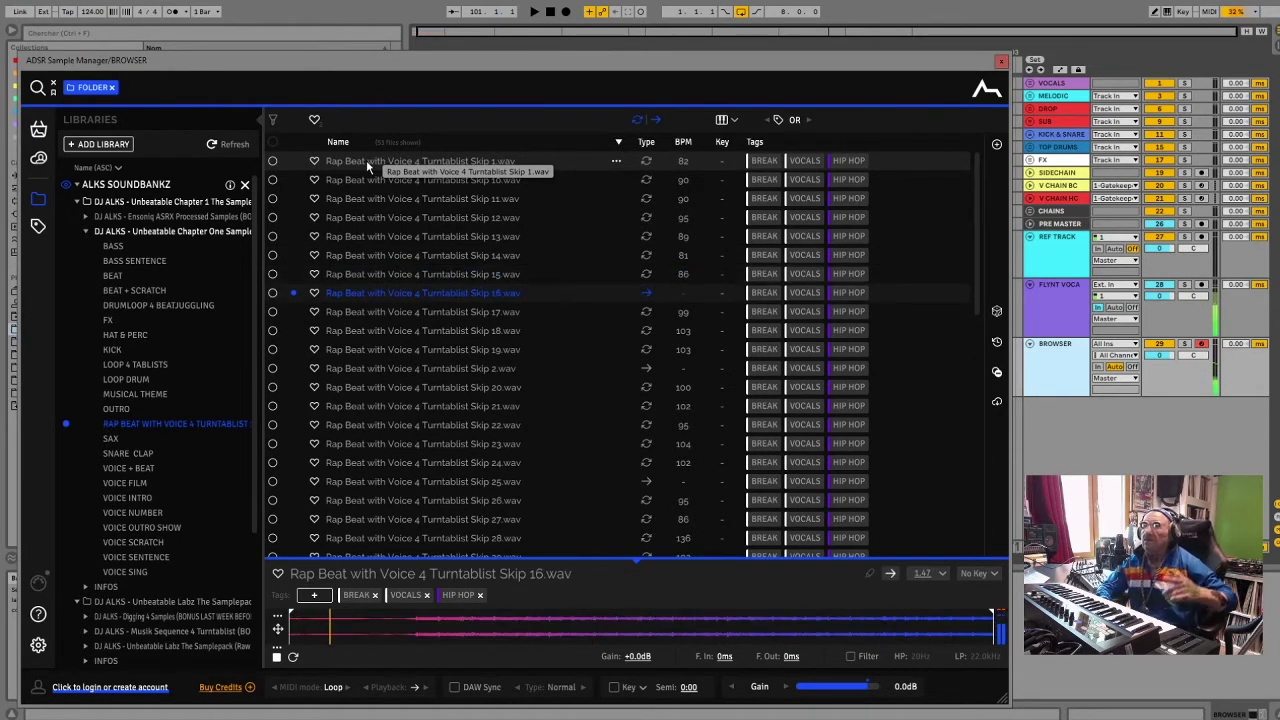
pyautogui.press('Down')
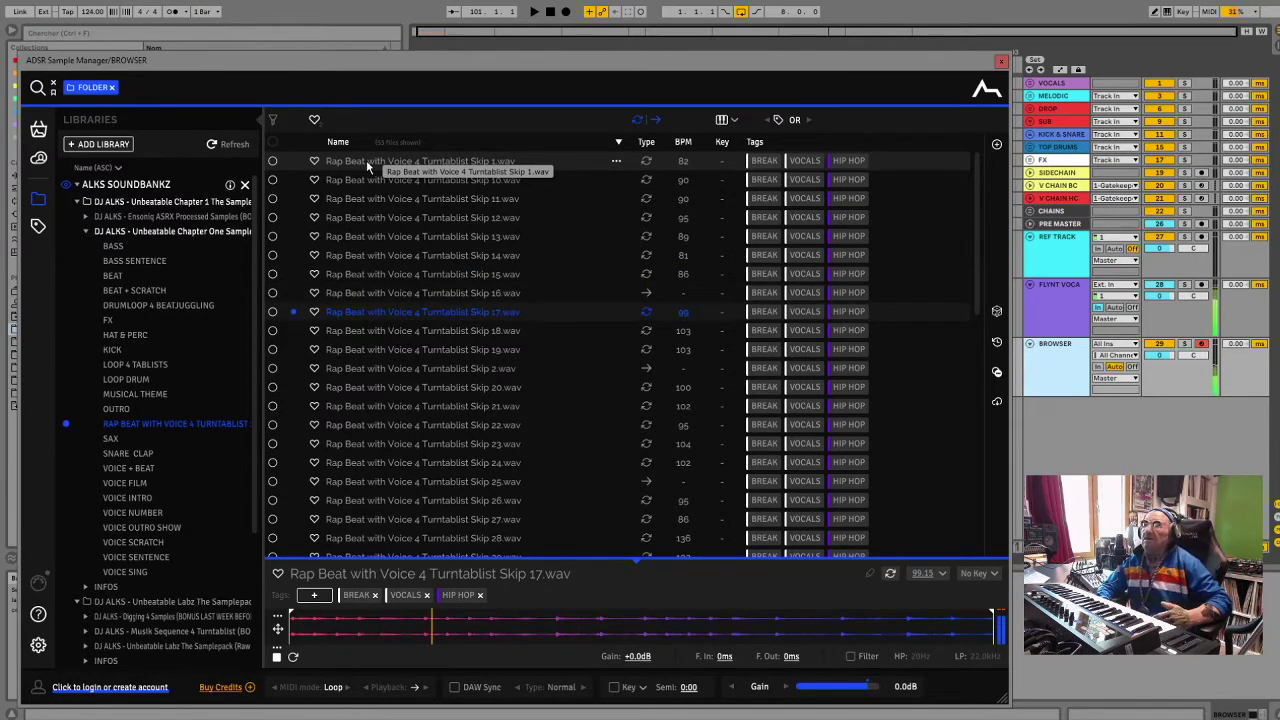
pyautogui.press('Down')
pyautogui.press('Down')
pyautogui.press('Down')
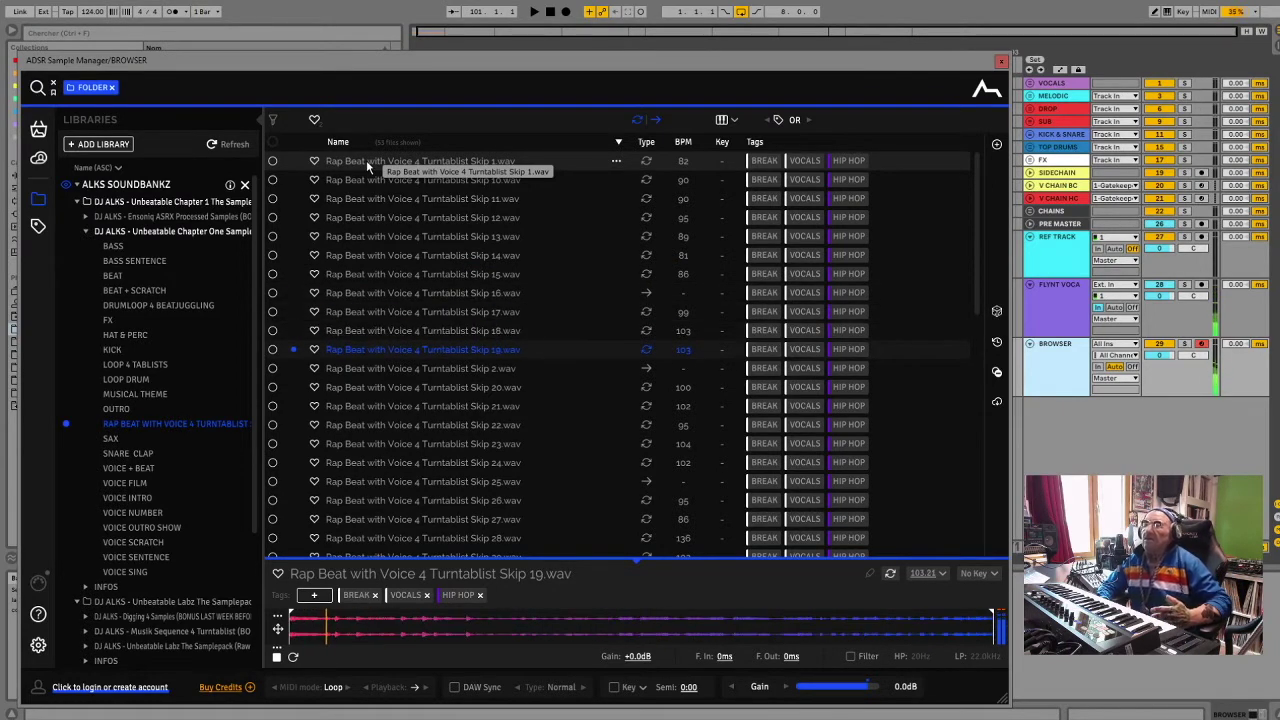
pyautogui.press('Down')
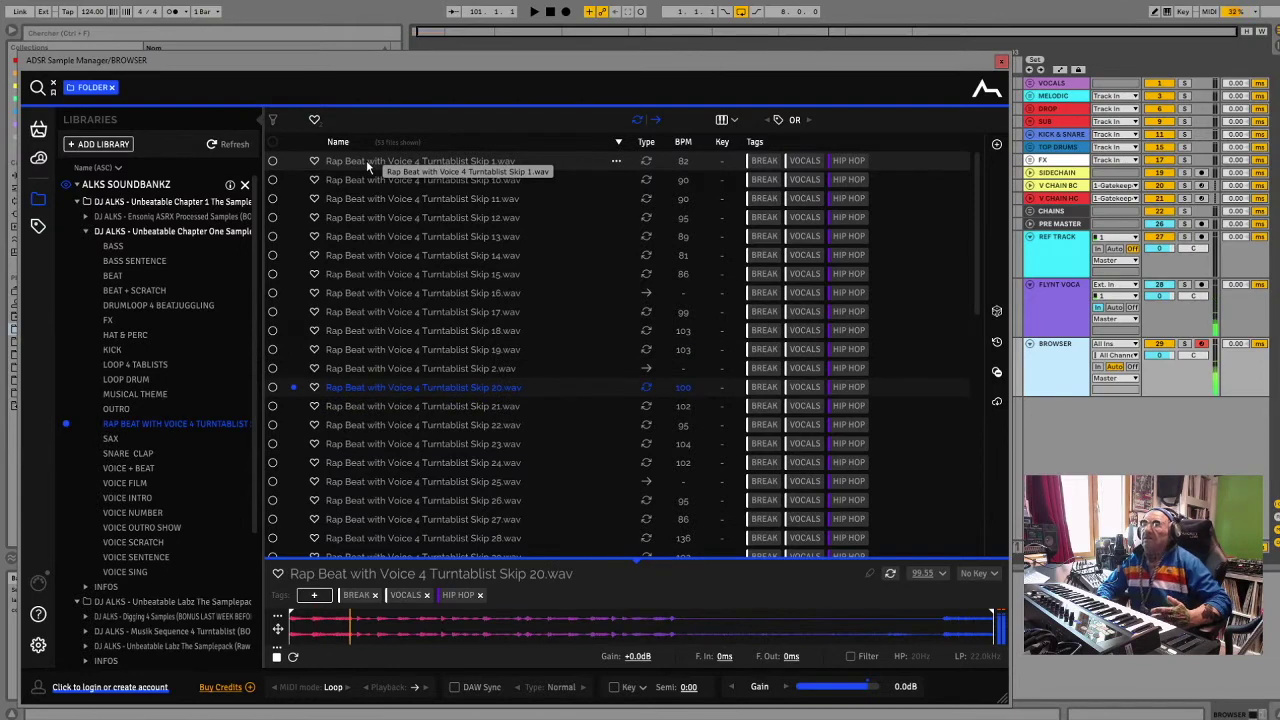
pyautogui.press('Down')
pyautogui.press('Down')
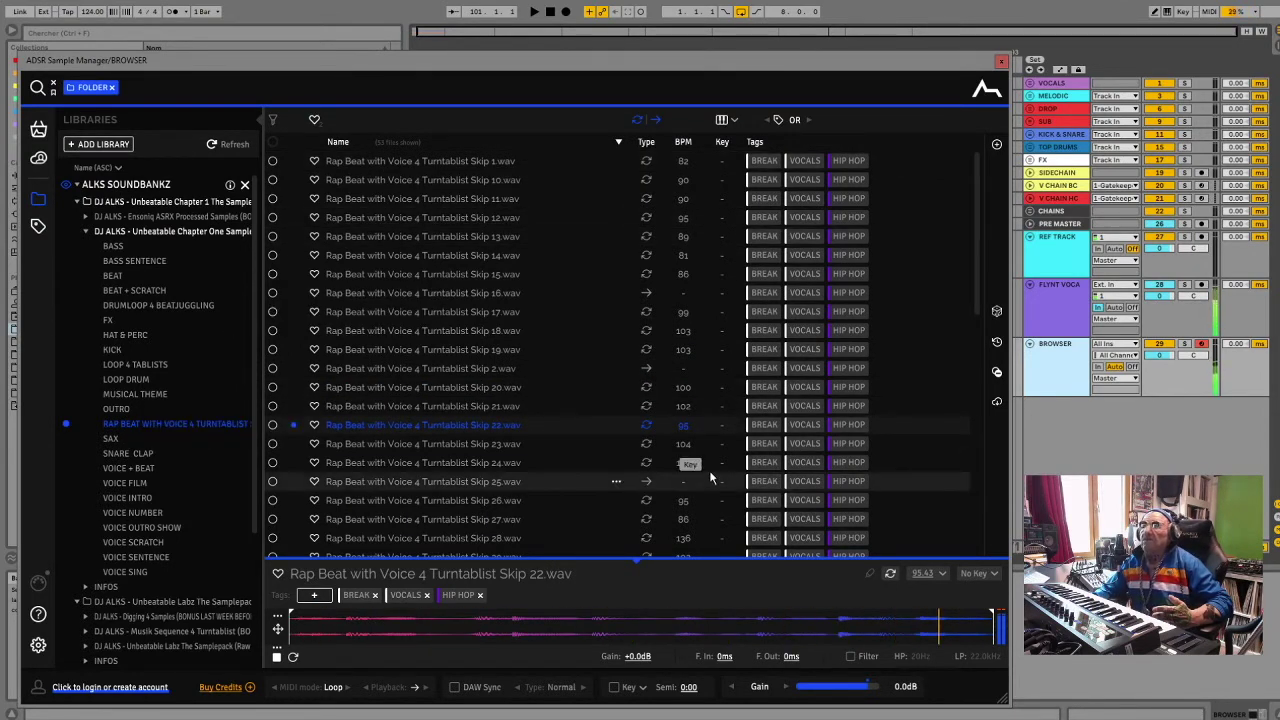
pyautogui.scroll(-10, 708, 466)
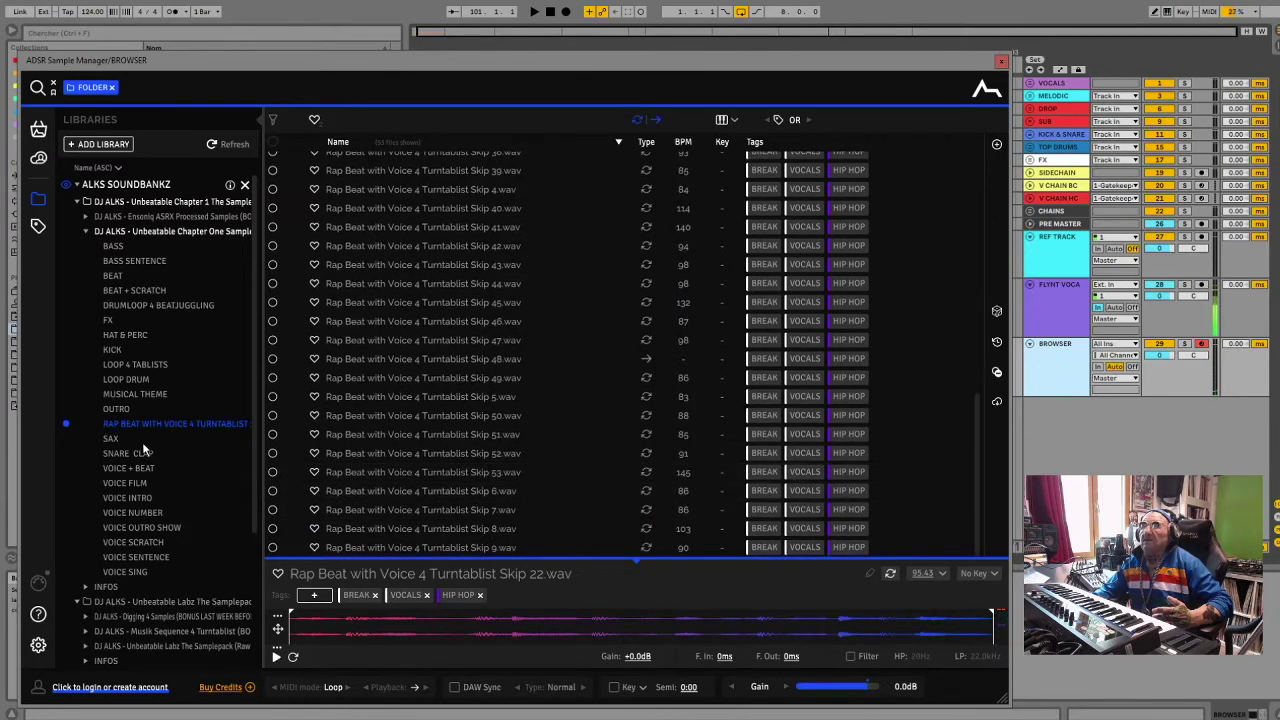
# Preview Sax 1.wav in the SAX folder and every sample in the SNARE CLAP folder, from Clap.wav to Snare.wav
pyautogui.click(112, 439)
pyautogui.click(342, 160)
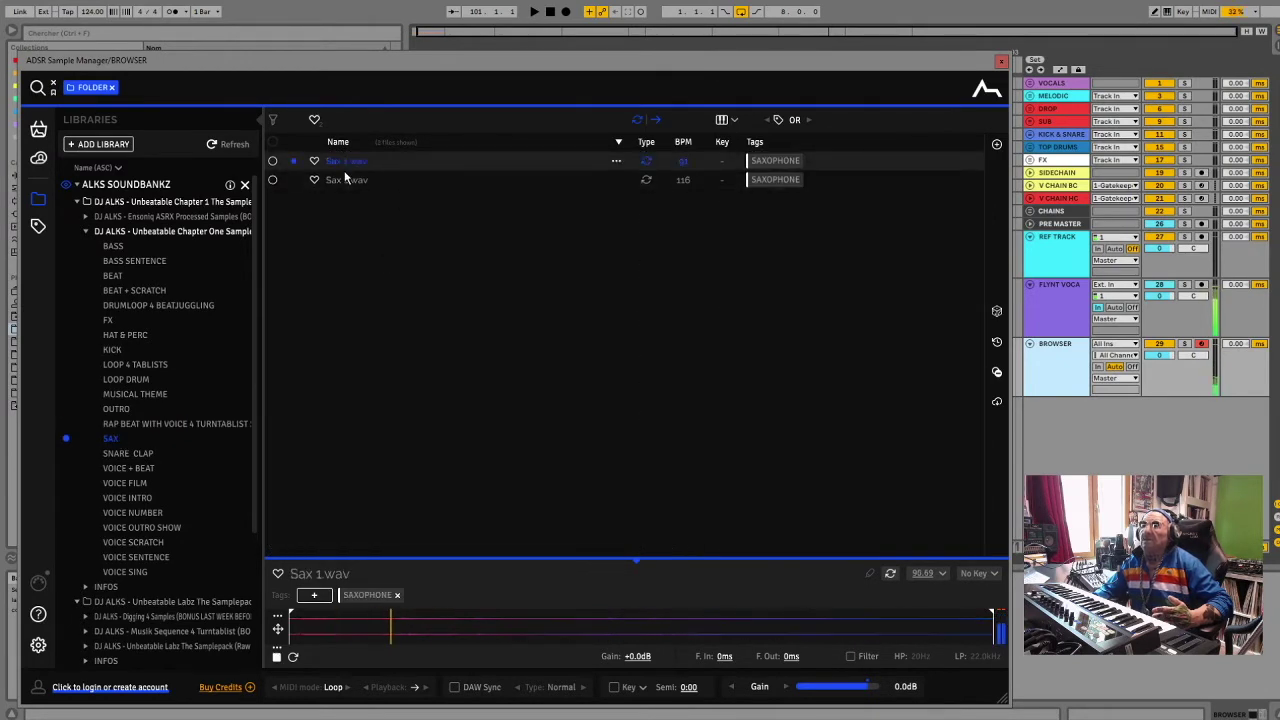
pyautogui.click(147, 455)
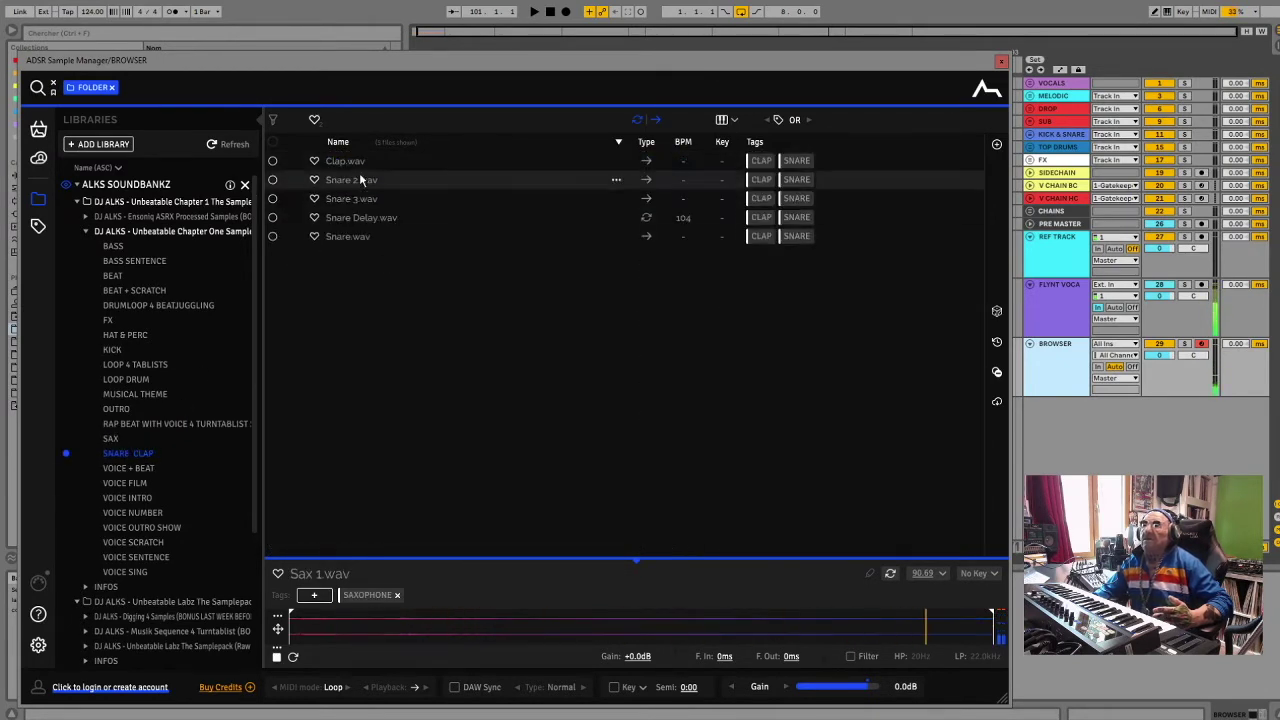
pyautogui.click(365, 164)
pyautogui.click(352, 179)
pyautogui.click(348, 198)
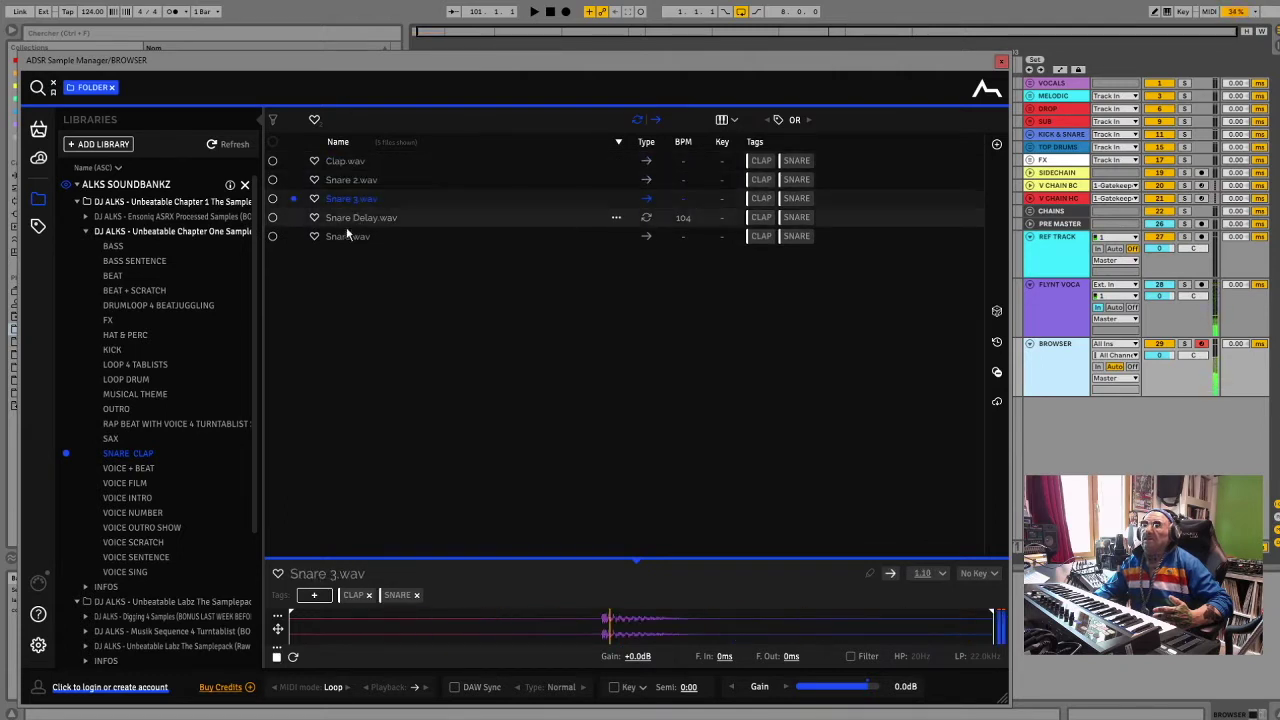
pyautogui.click(347, 219)
pyautogui.click(345, 235)
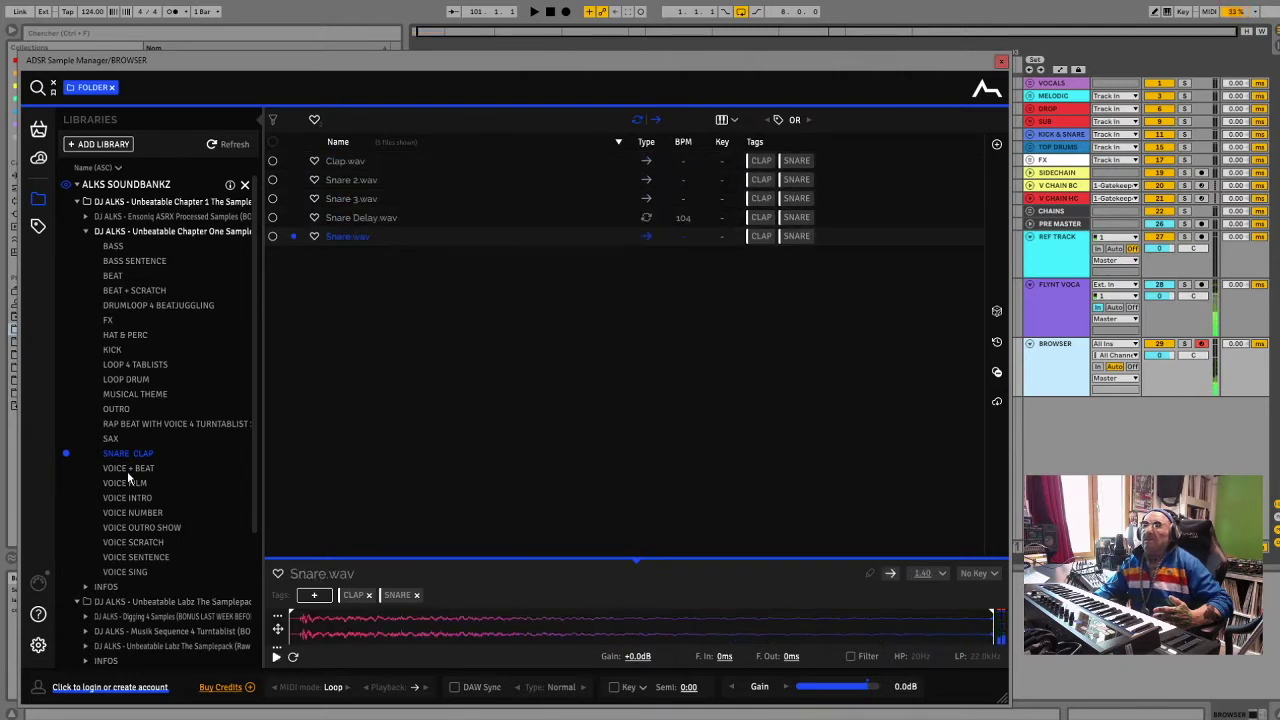
# Preview Voice + Beat Beastie Boys 10.wav and 11.wav in the VOICE + BEAT folder, and view the VOICE FILM and VOICE INTRO file lists
pyautogui.click(128, 470)
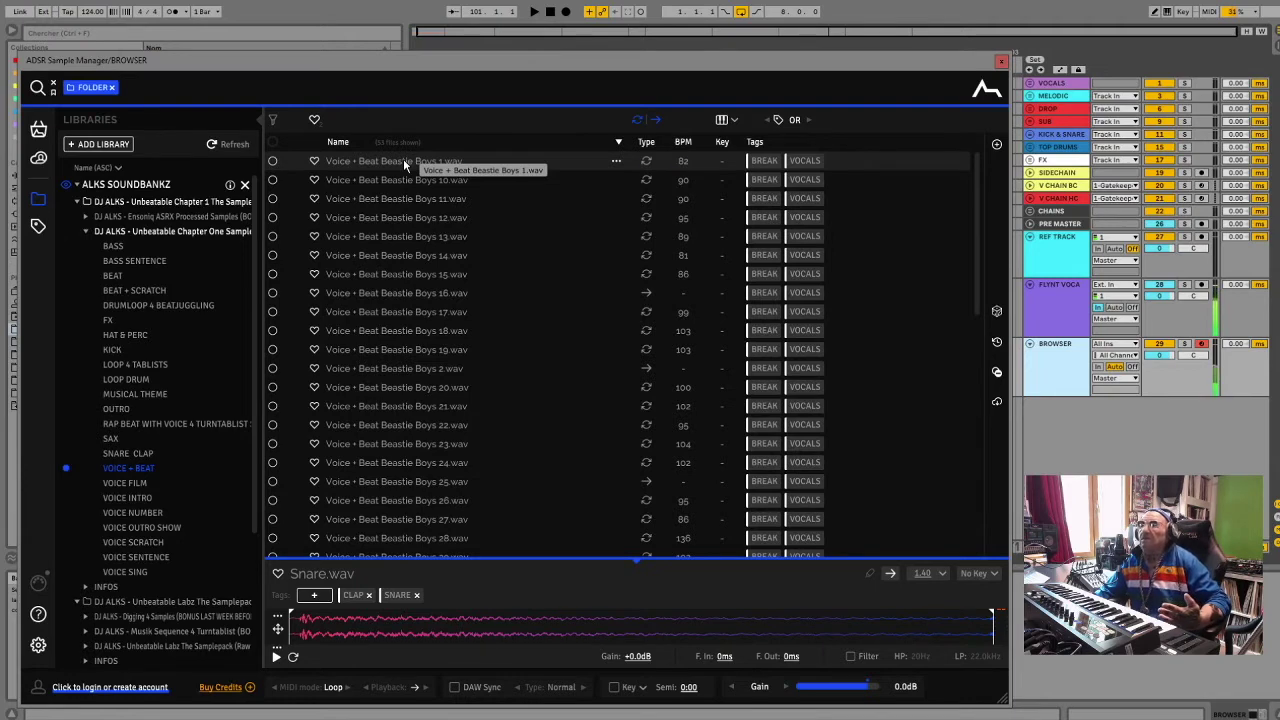
pyautogui.press('Down')
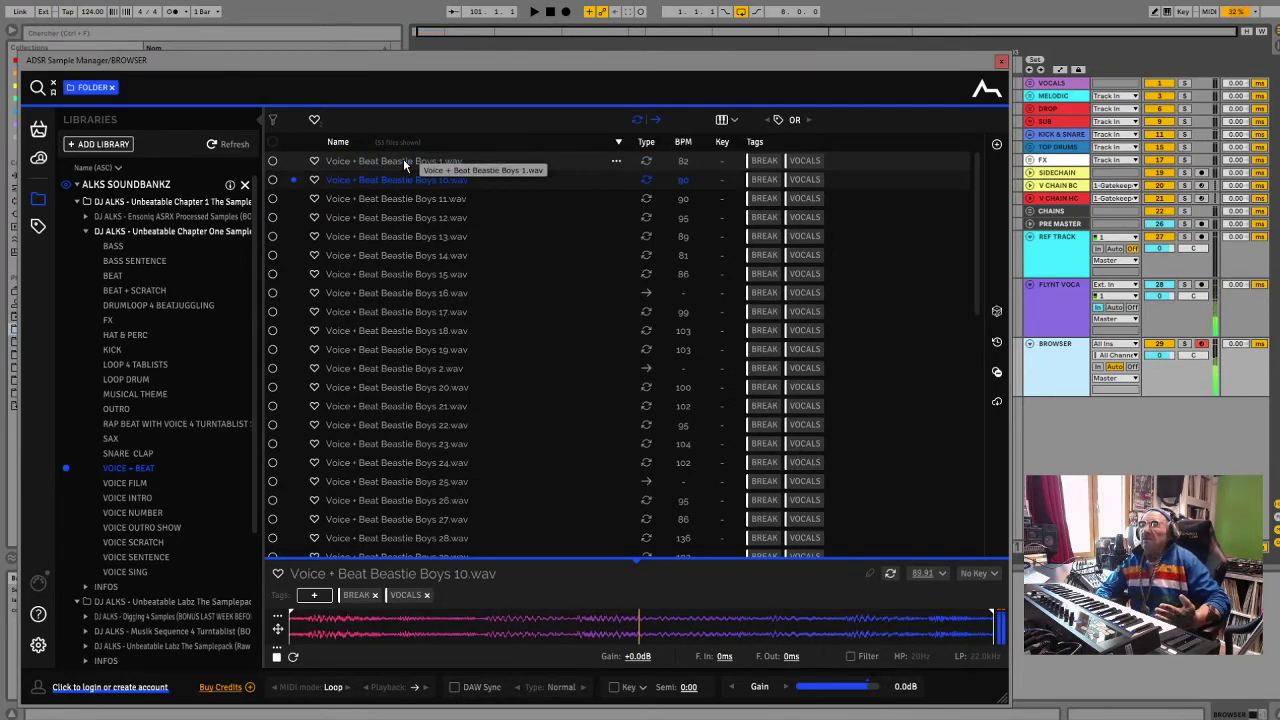
pyautogui.press('Down')
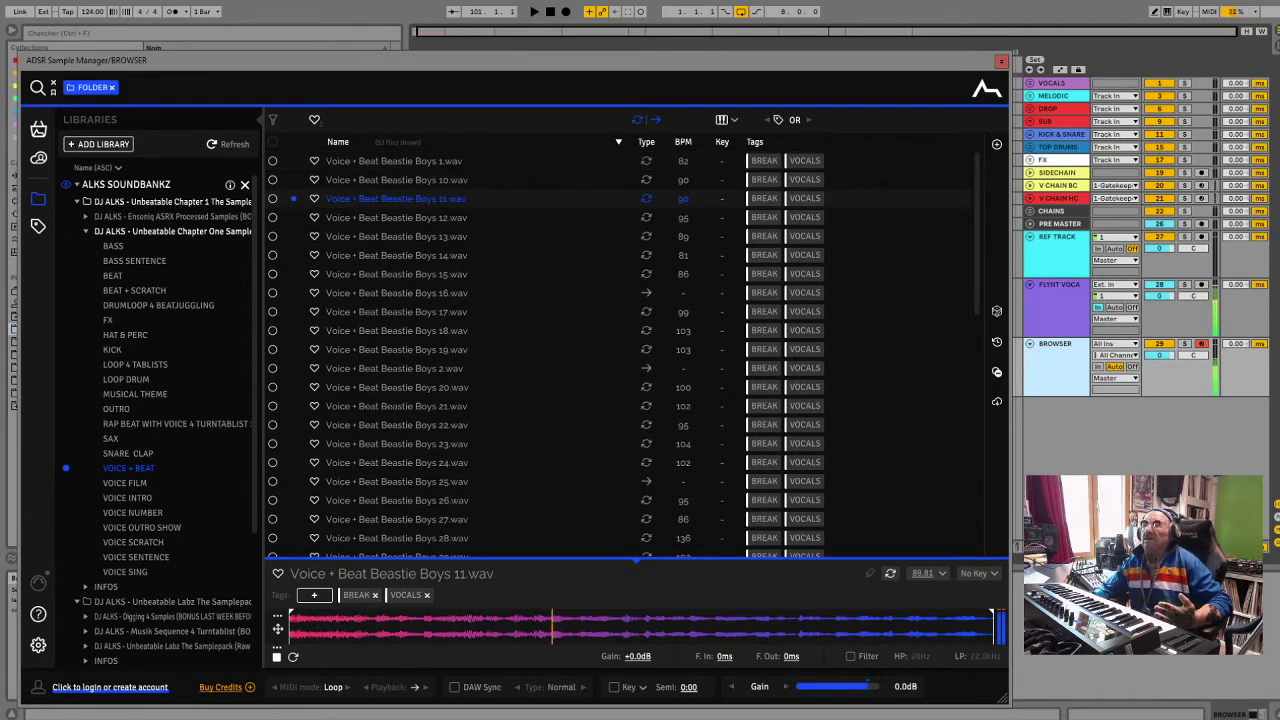
pyautogui.click(110, 486)
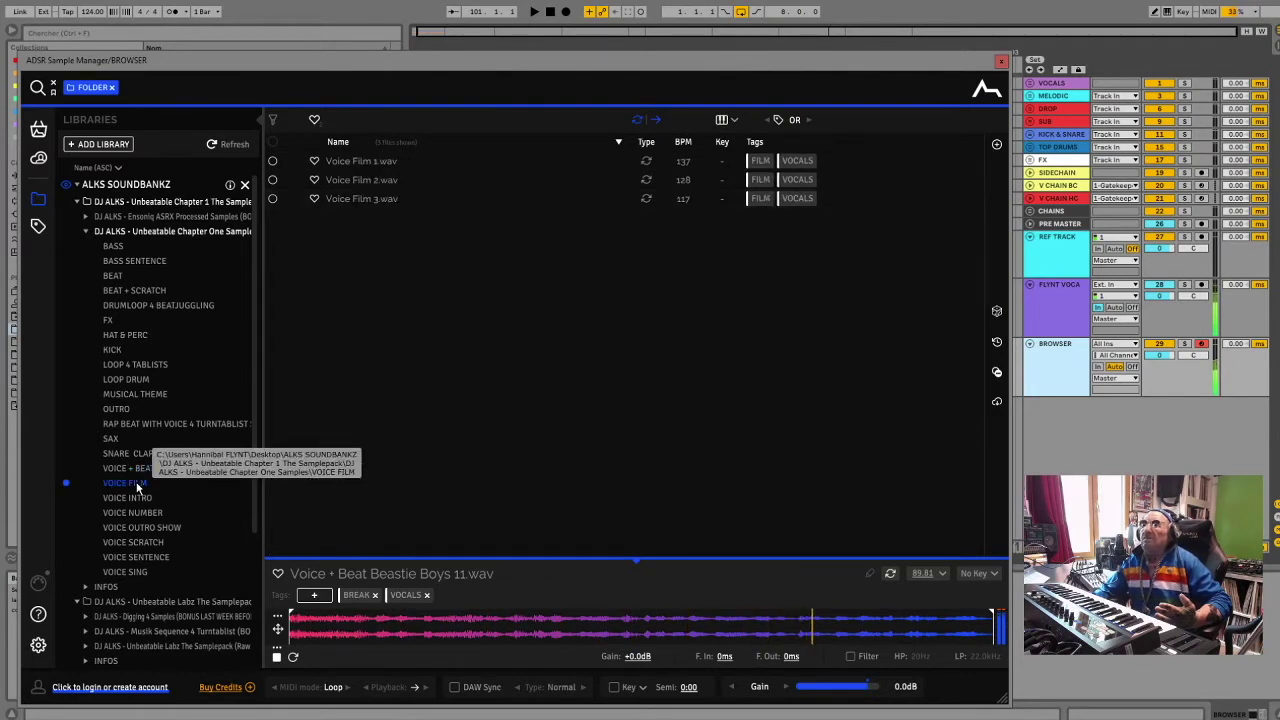
pyautogui.click(137, 499)
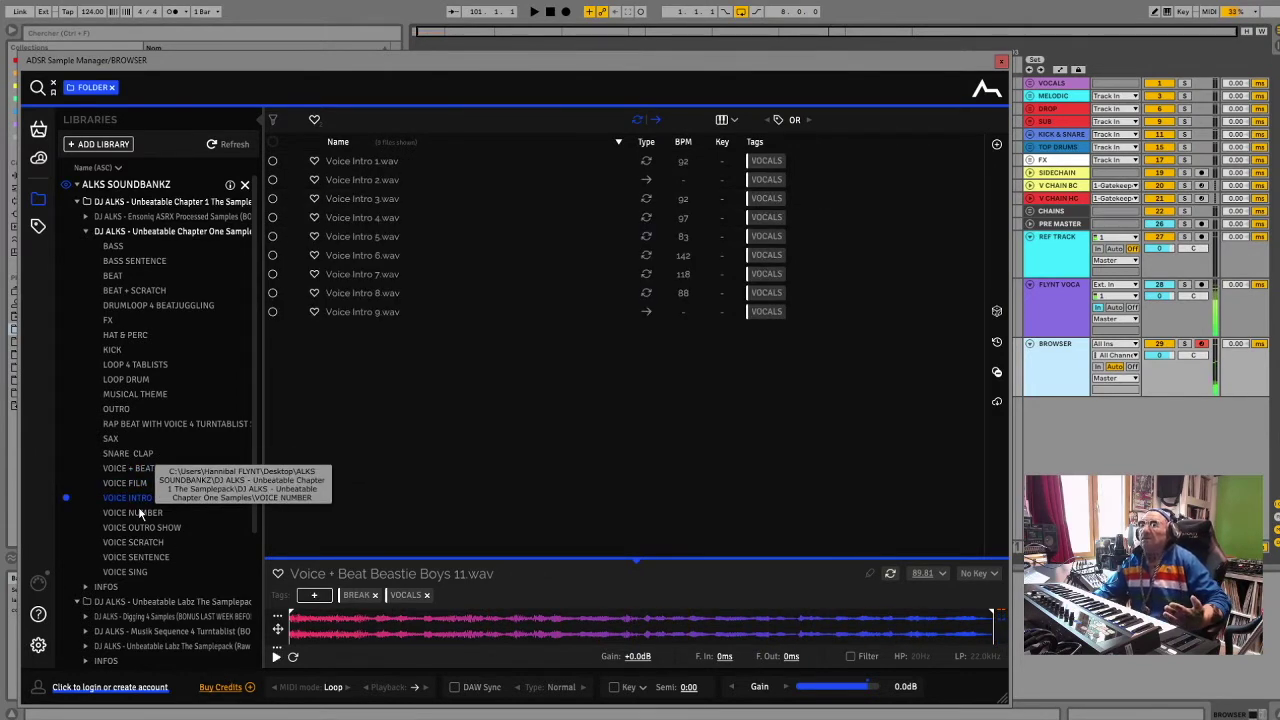
# Preview both samples in the VOICE NUMBER folder and Voice Outro Show 2.wav in the VOICE OUTRO SHOW folder
pyautogui.click(140, 513)
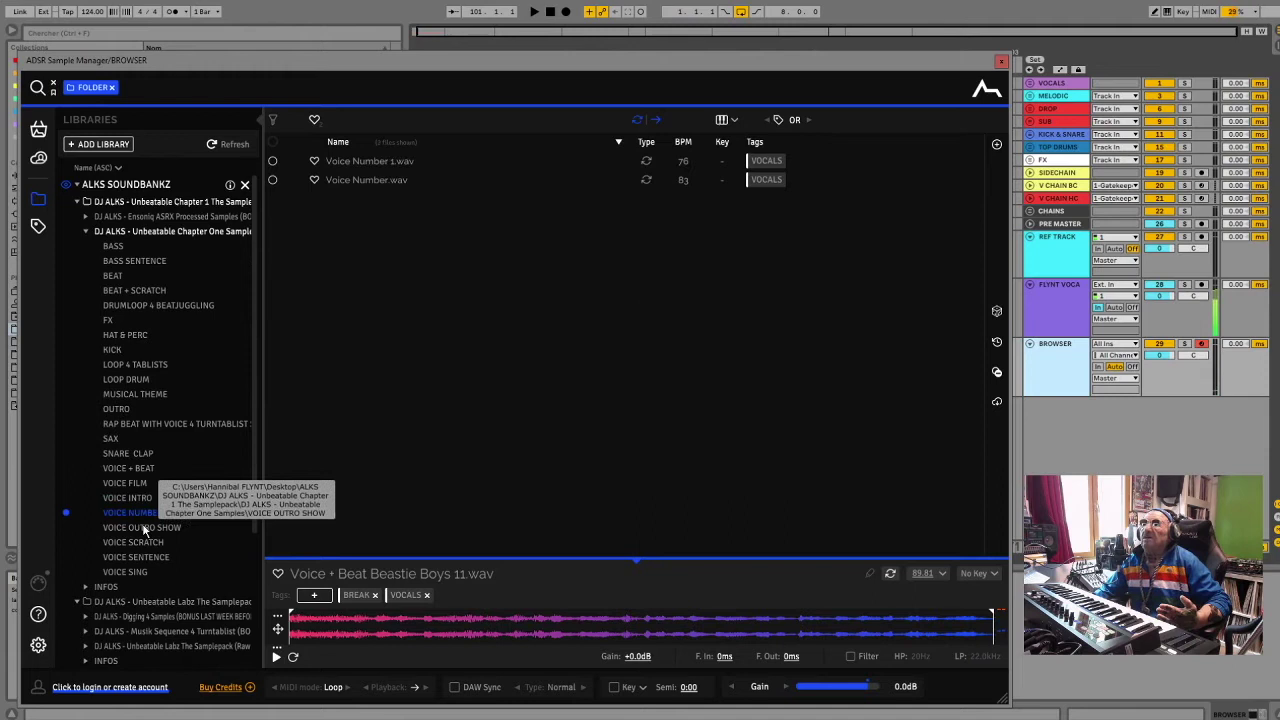
pyautogui.click(328, 170)
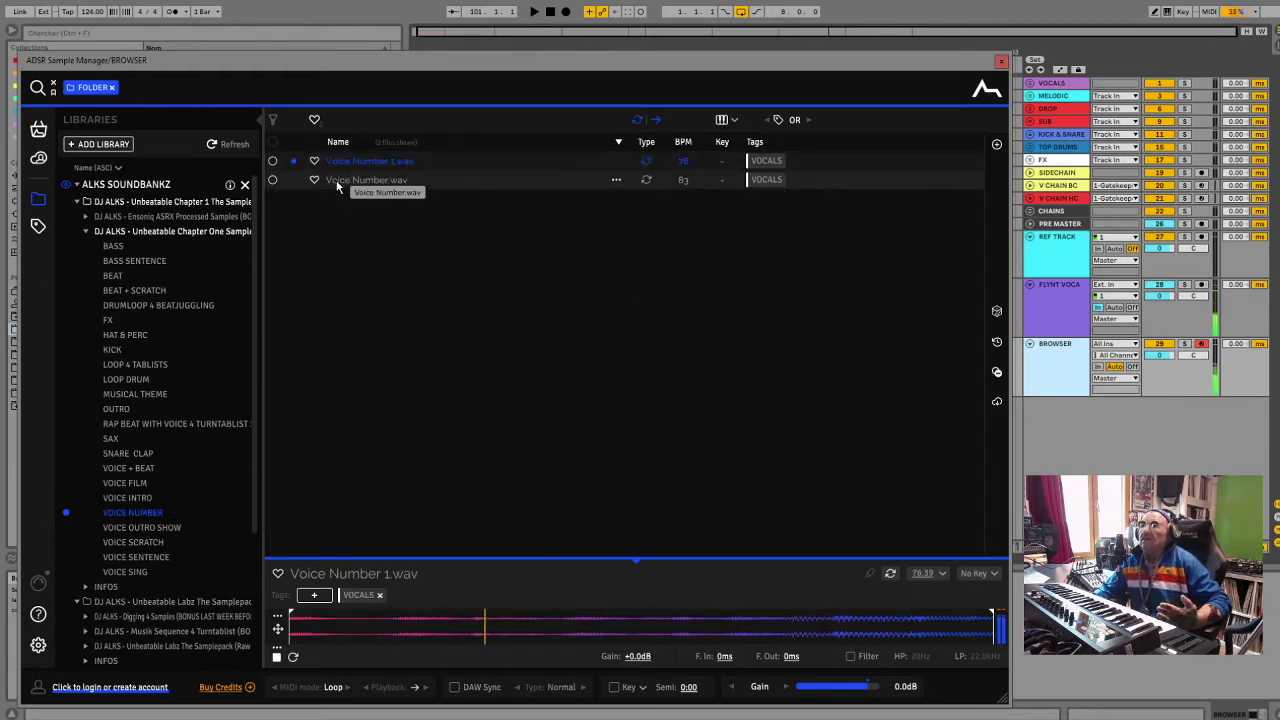
pyautogui.click(337, 182)
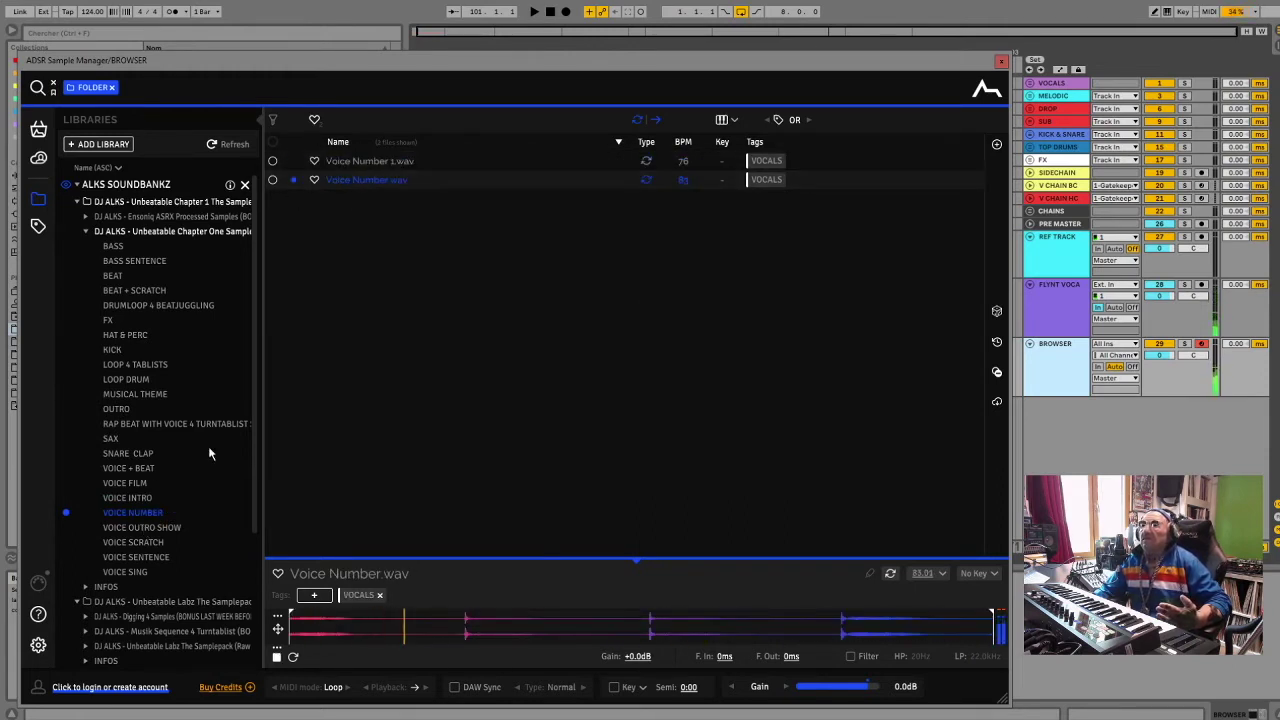
pyautogui.click(142, 529)
pyautogui.click(377, 164)
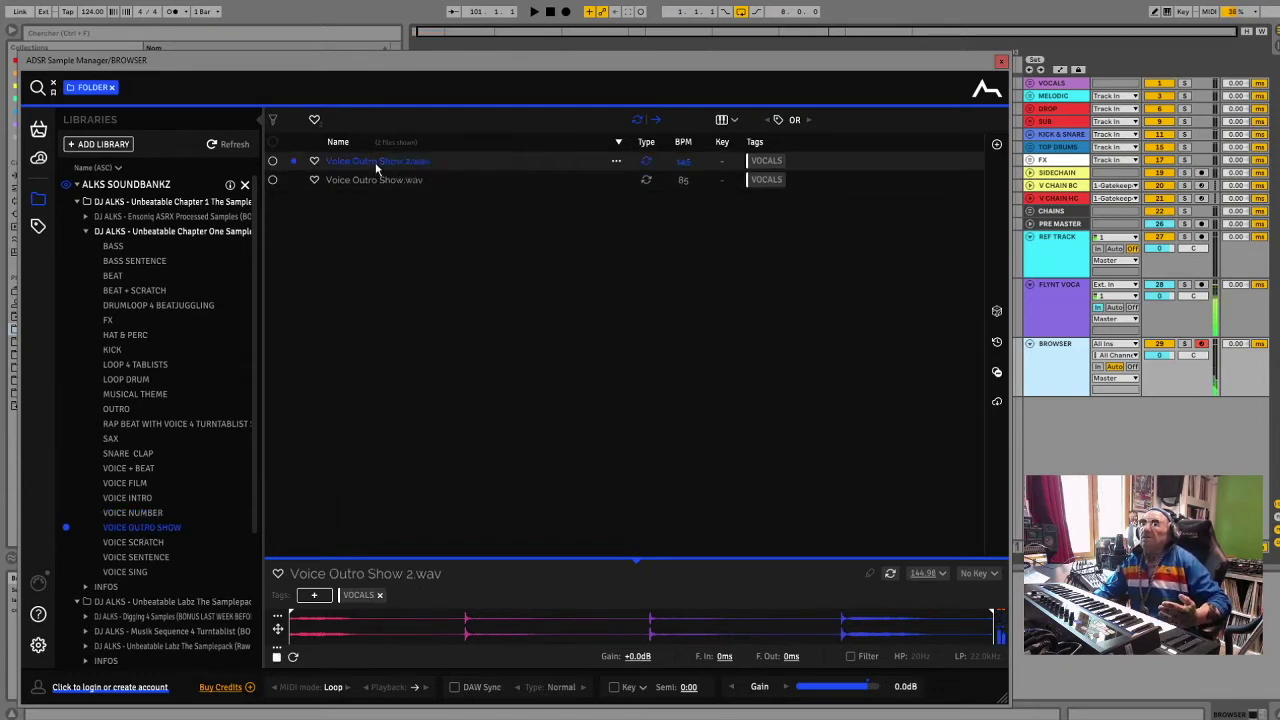
# Preview the VOICE SCRATCH samples in list order, from Voice Scratch And Now.wav through Voice Scratch You Wild Man.wav
pyautogui.click(149, 547)
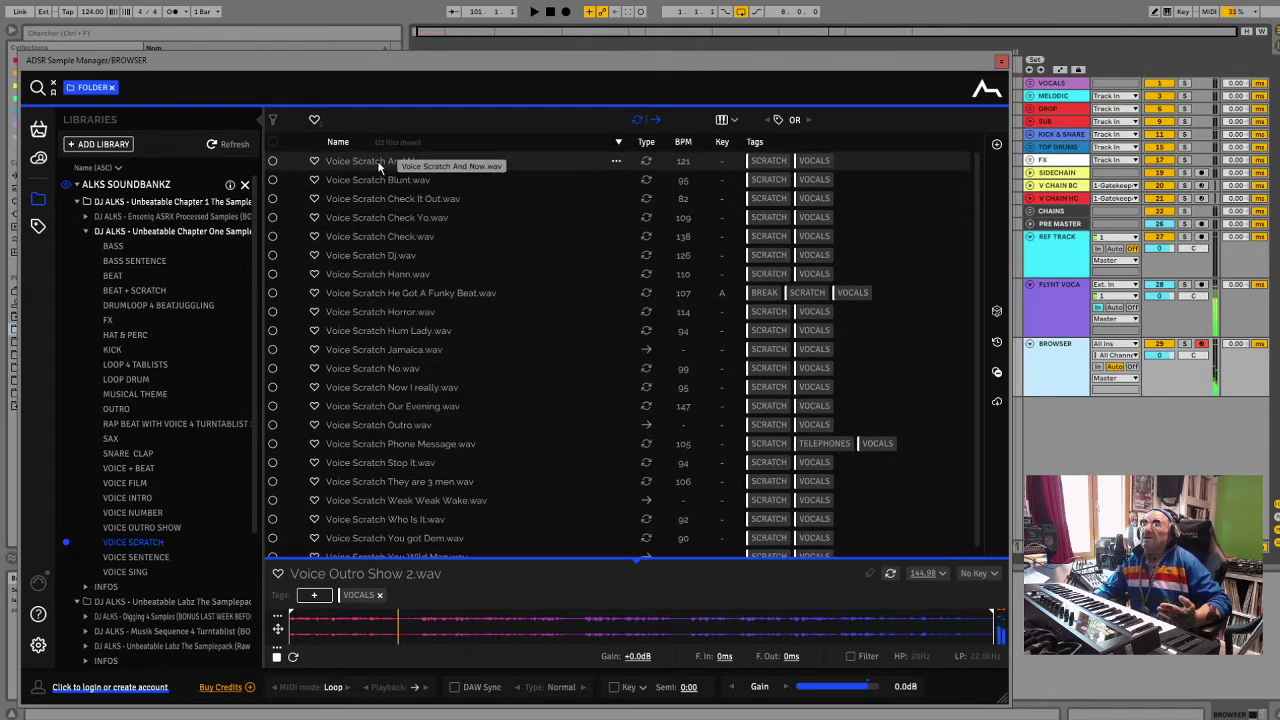
pyautogui.click(378, 164)
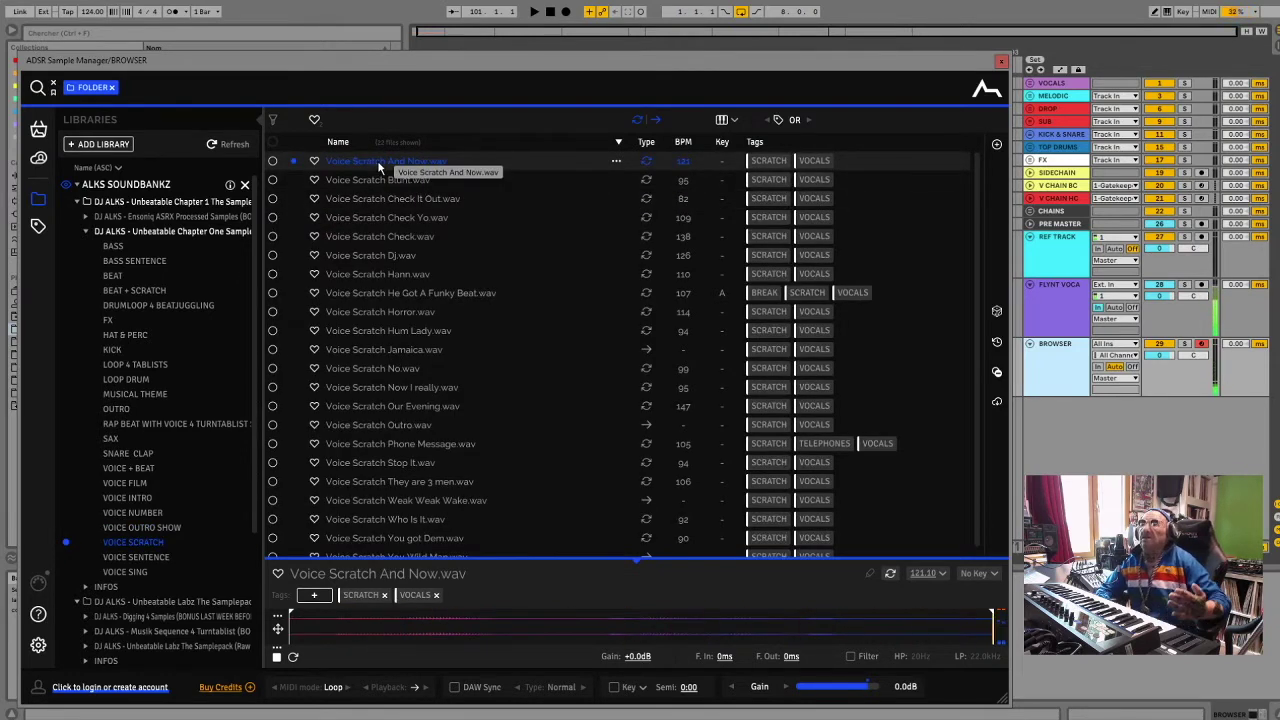
pyautogui.press('Down')
pyautogui.press('Down')
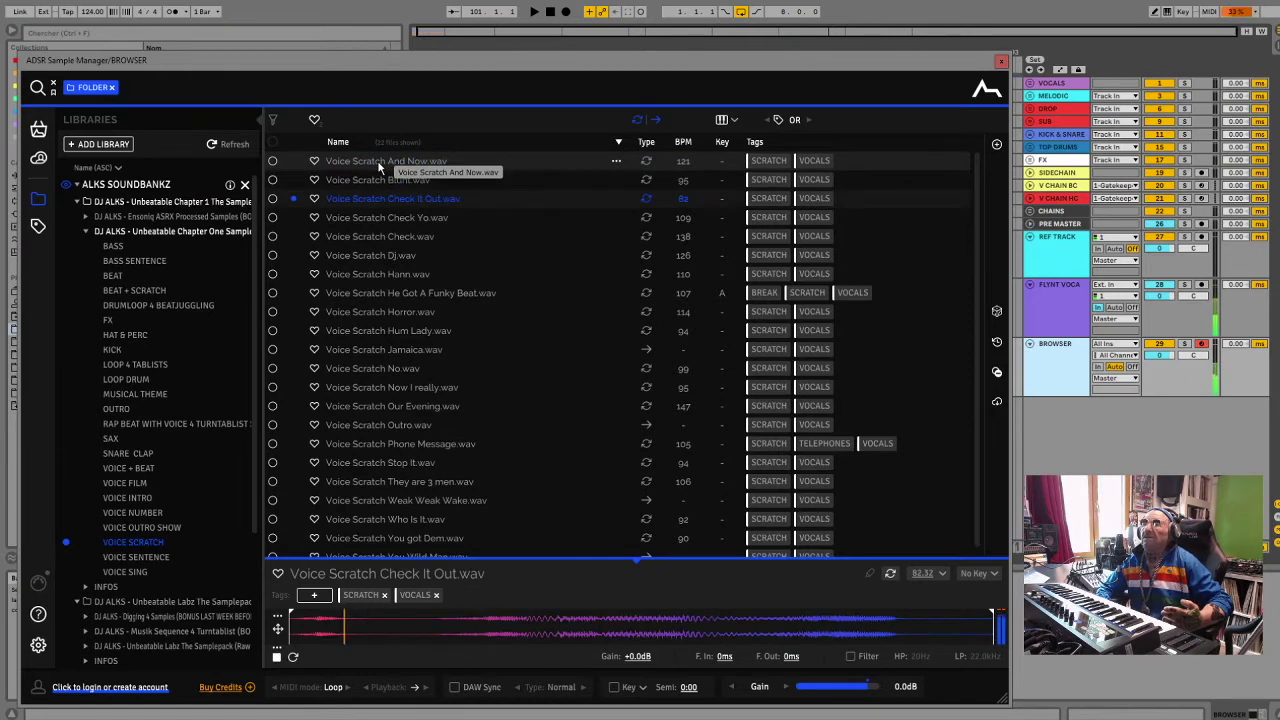
pyautogui.press('Down')
pyautogui.press('Down')
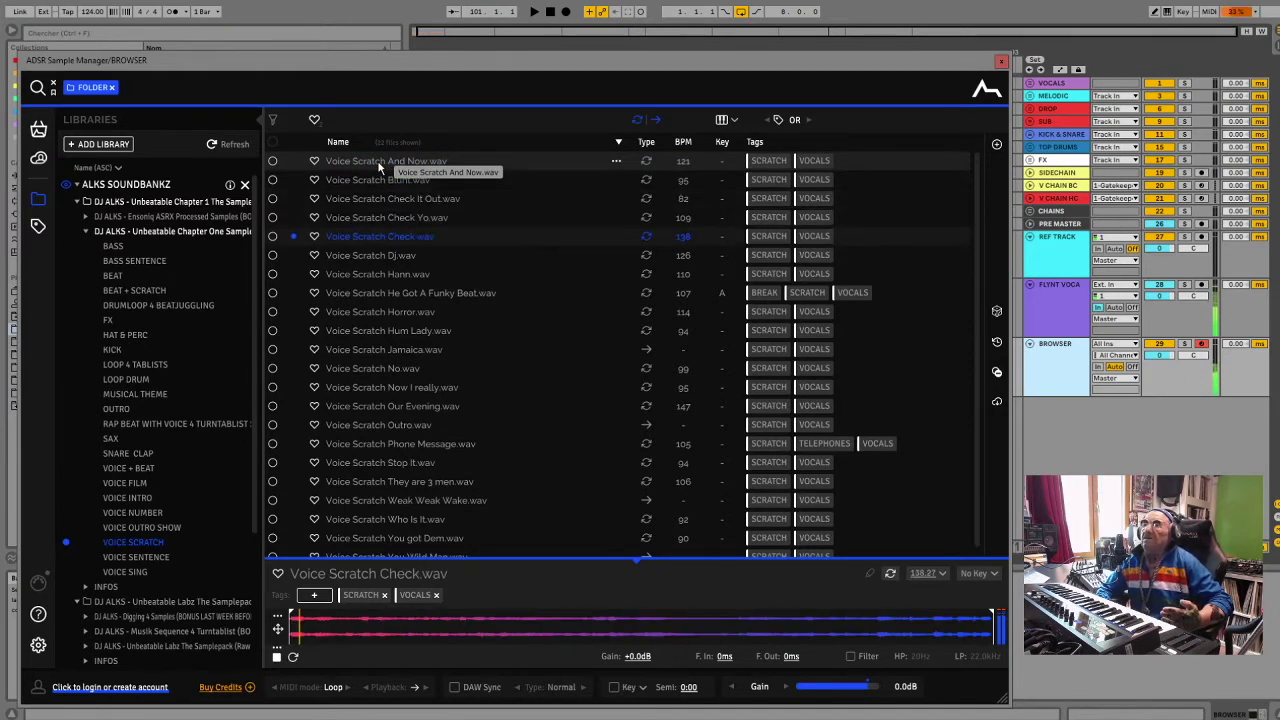
pyautogui.press('Down')
pyautogui.press('Down')
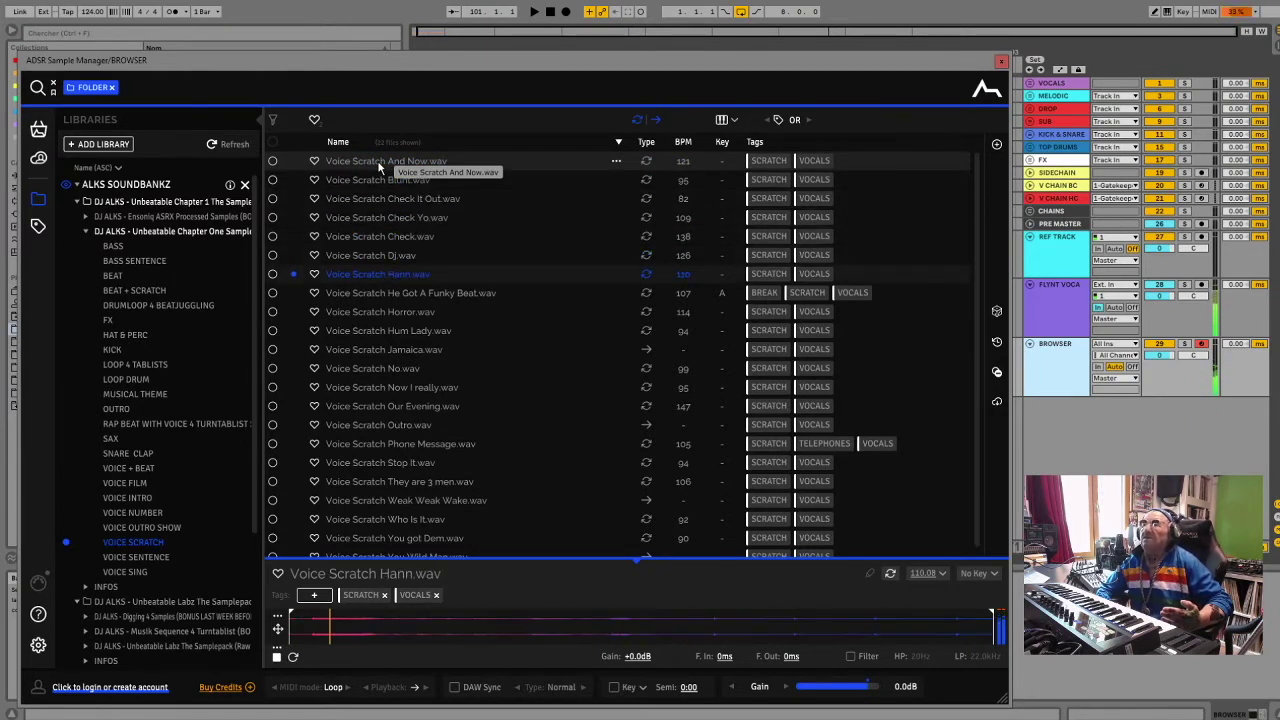
pyautogui.press('Down')
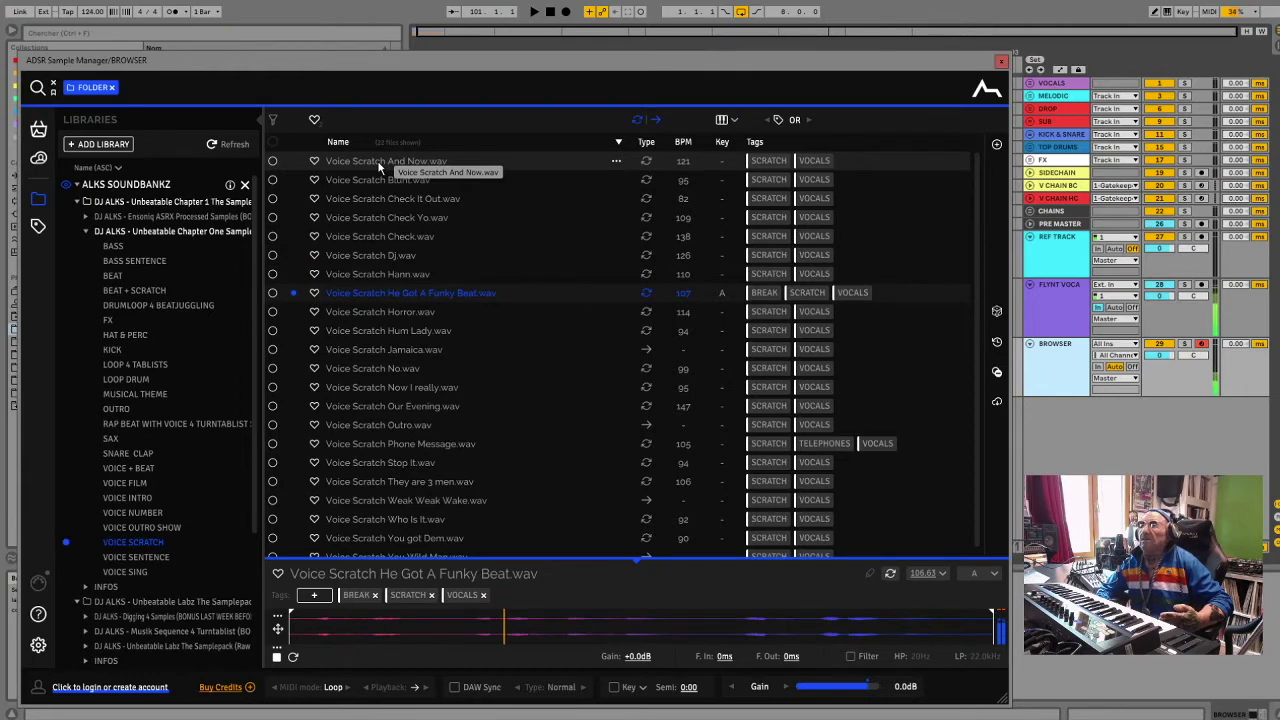
pyautogui.press('Down')
pyautogui.press('Down')
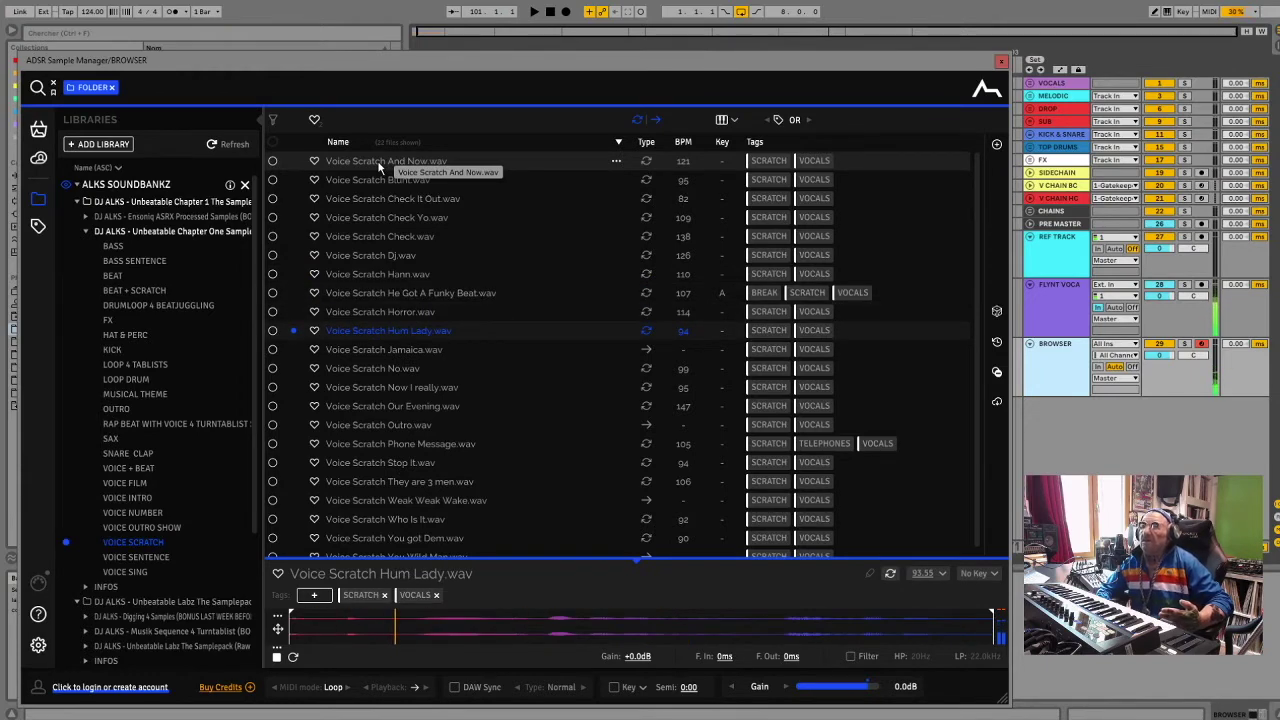
pyautogui.press('Down')
pyautogui.press('Down')
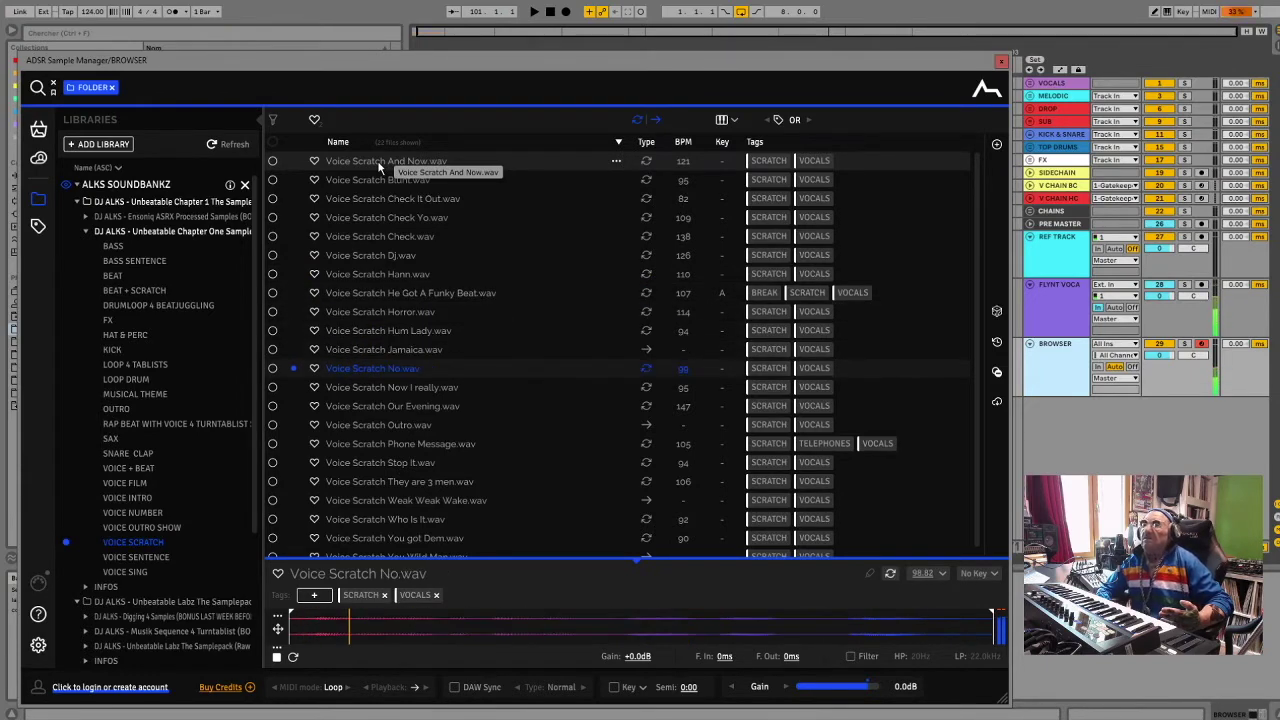
pyautogui.press('Down')
pyautogui.press('Down')
pyautogui.press('Down')
pyautogui.press('Down')
pyautogui.press('Down')
pyautogui.press('Down')
pyautogui.press('Down')
pyautogui.press('Down')
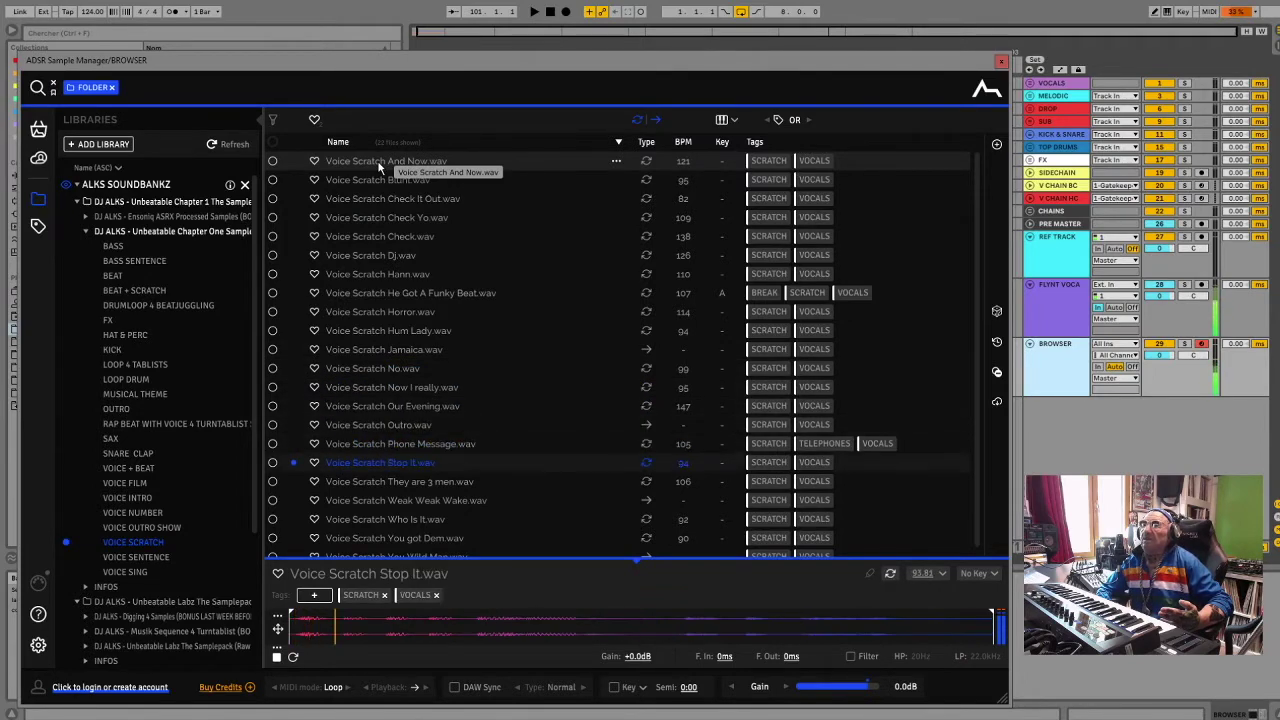
pyautogui.press('Down')
pyautogui.press('Down')
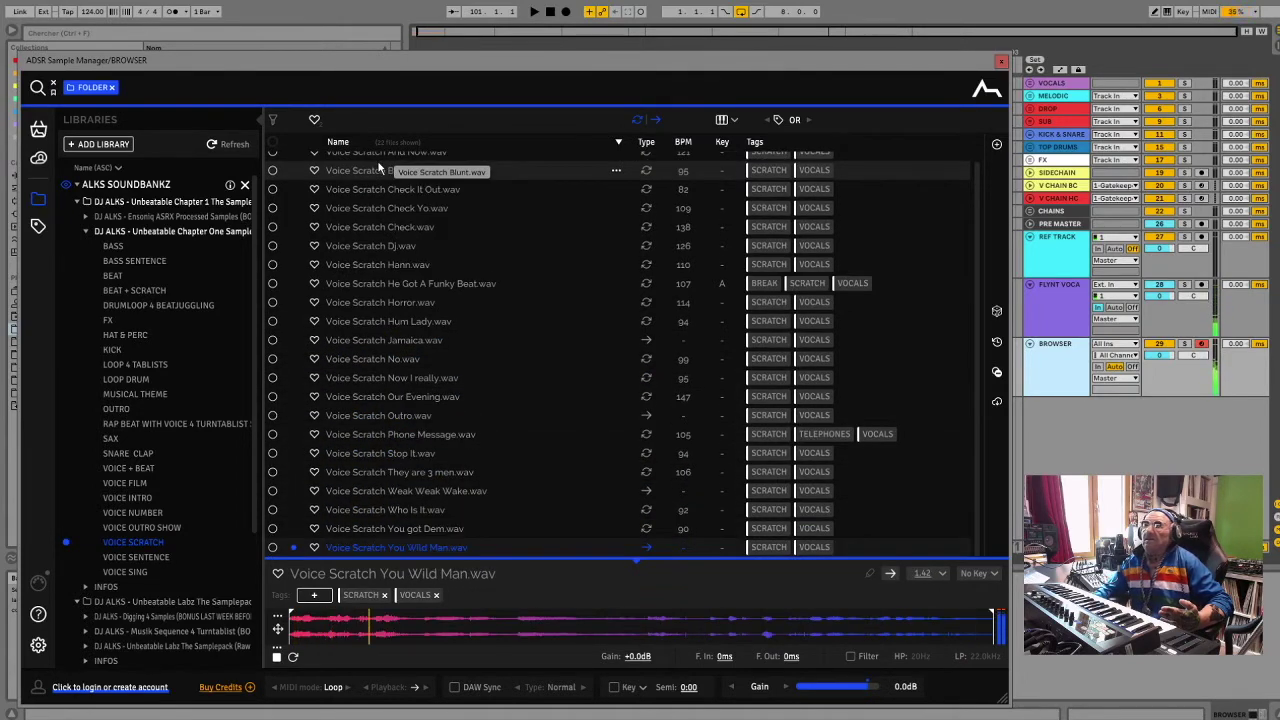
# Preview the VOICE SENTENCE samples from Now I am Back.wav through Voice + Lfo Head 2 The Funk.wav, and look over the rest of the list
pyautogui.click(150, 557)
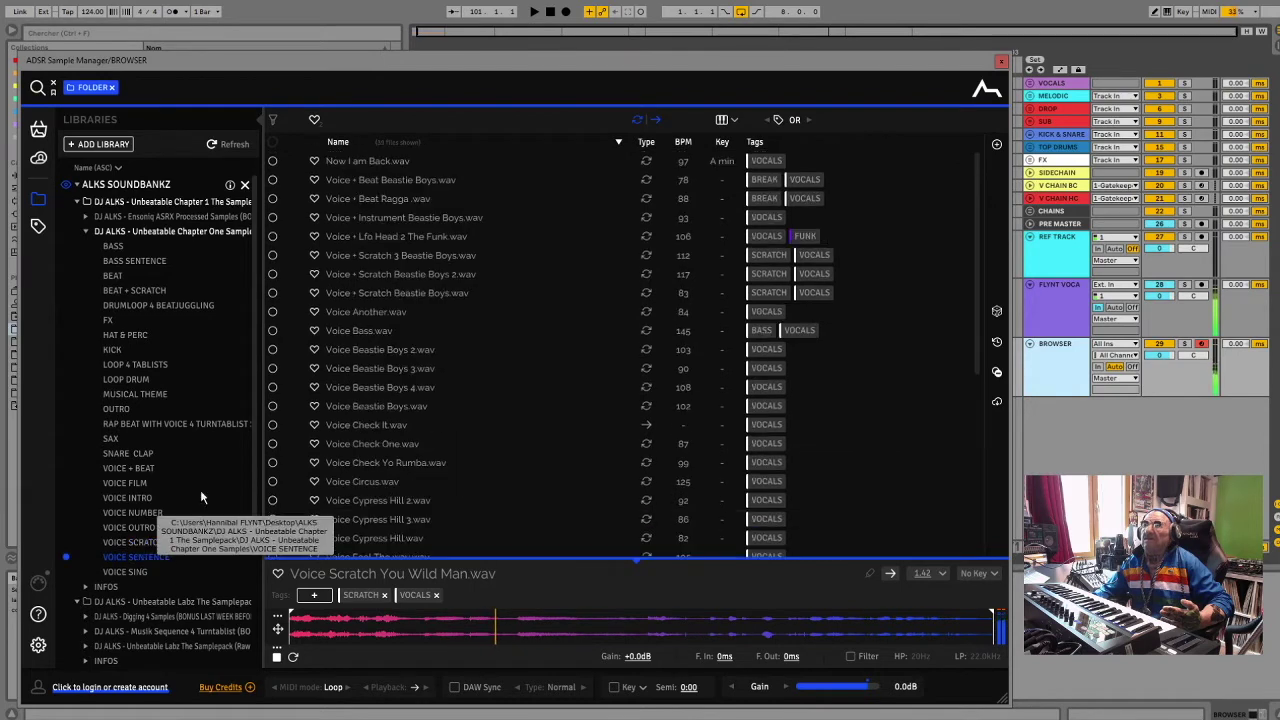
pyautogui.click(359, 166)
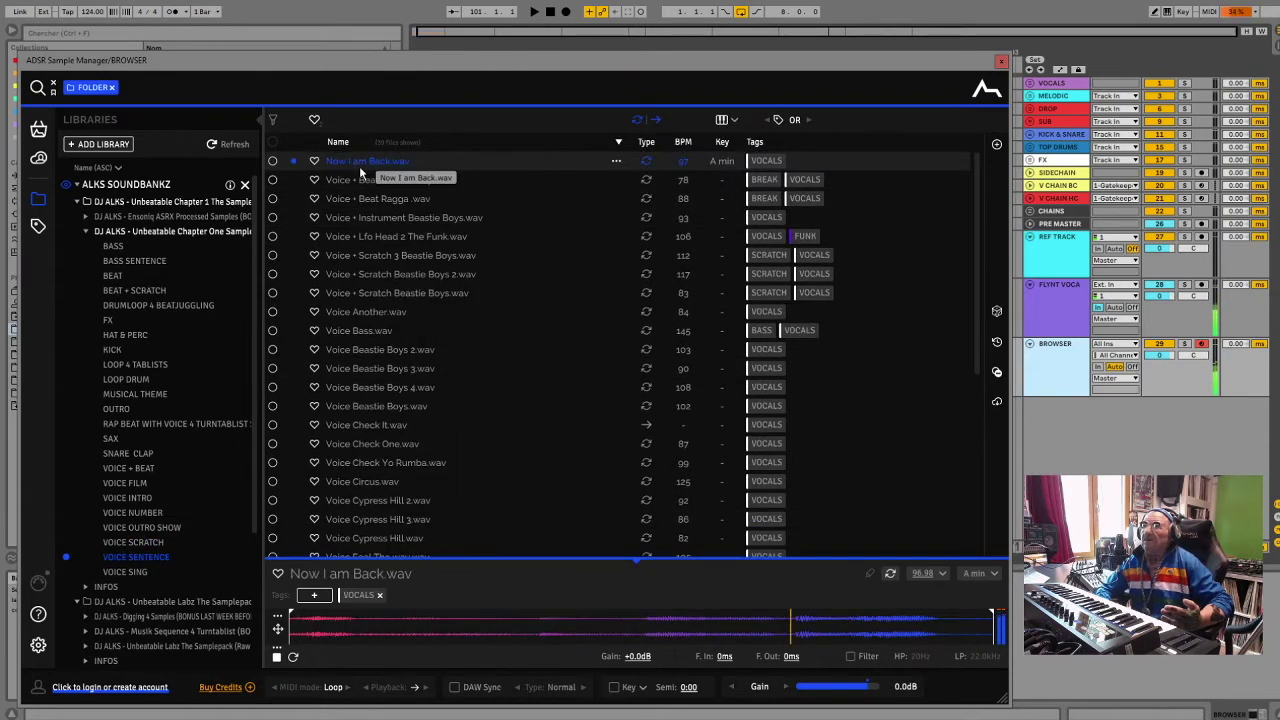
pyautogui.press('Down')
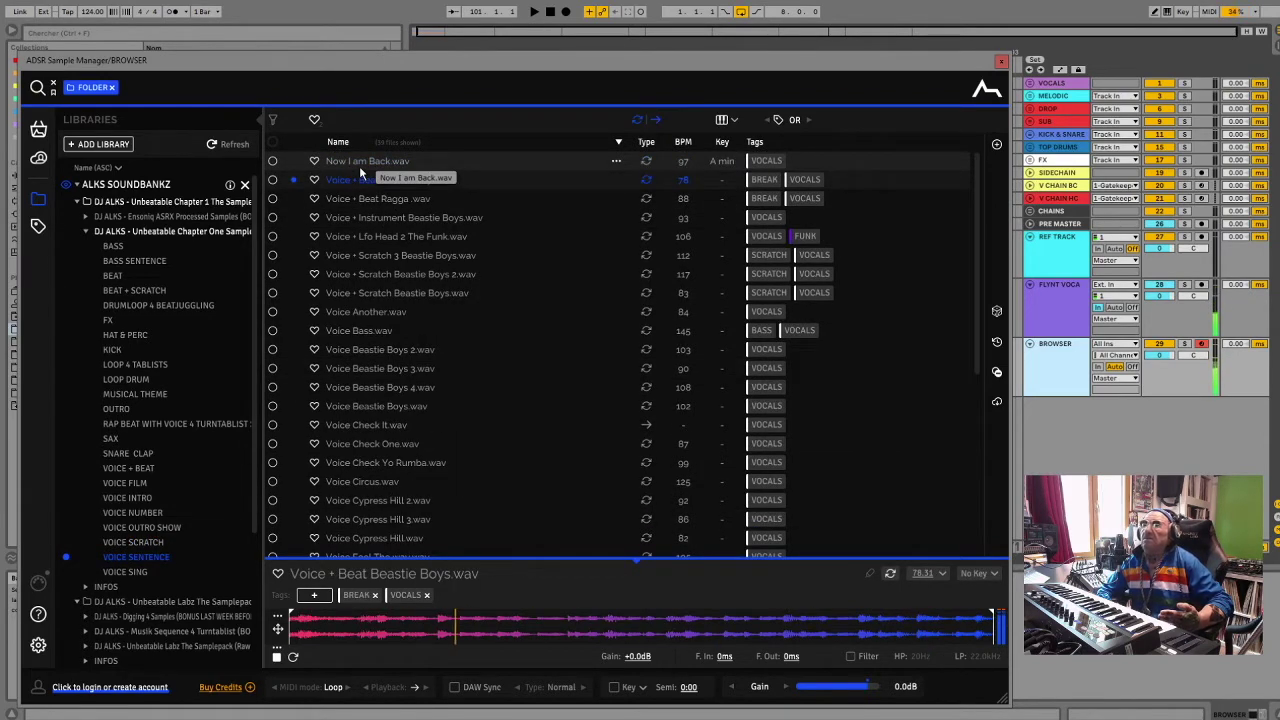
pyautogui.press('Down')
pyautogui.press('Down')
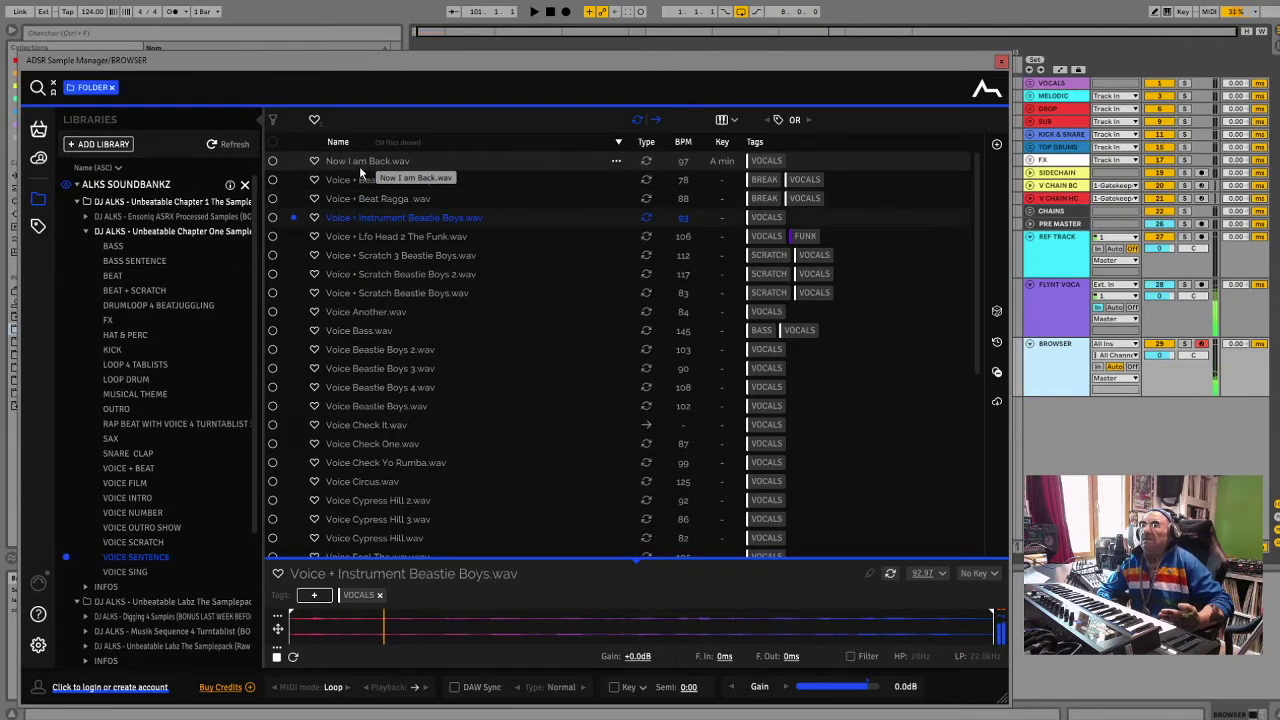
pyautogui.press('Down')
pyautogui.scroll(-5, 397, 396)
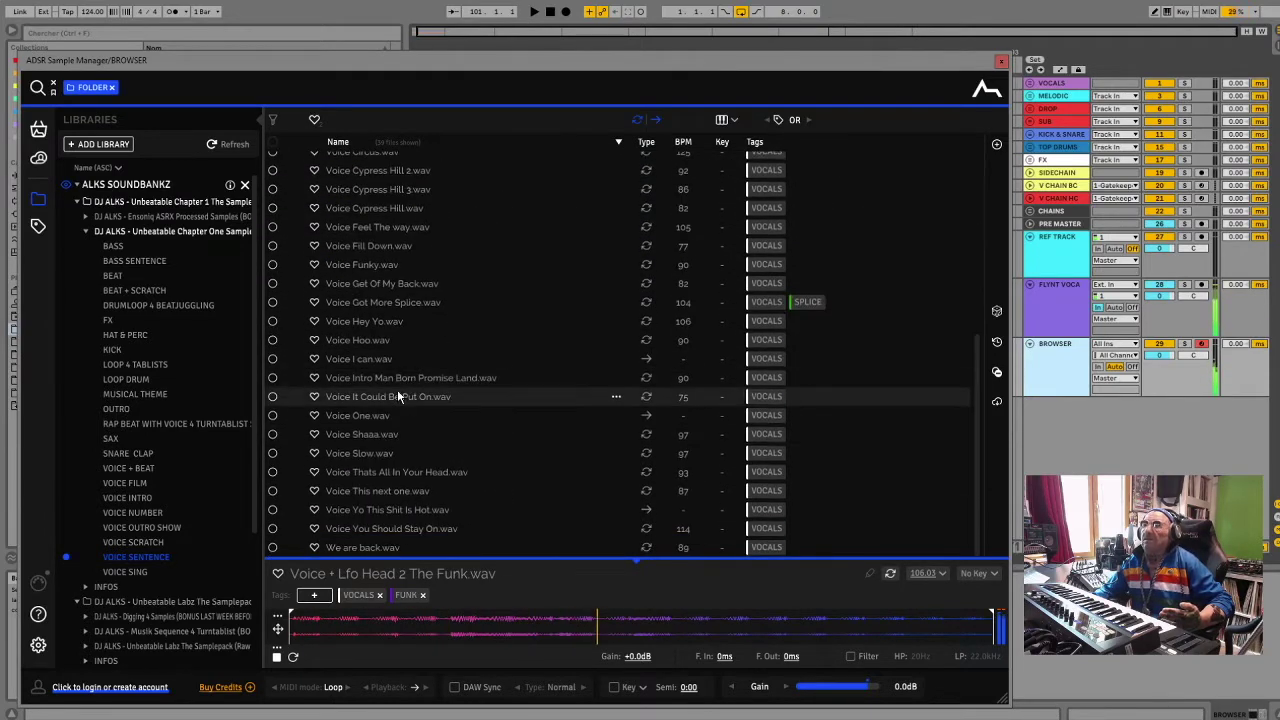
# Preview Voice Sing 1.wav and Voice Sing 2.wav in the VOICE SING folder
pyautogui.click(132, 570)
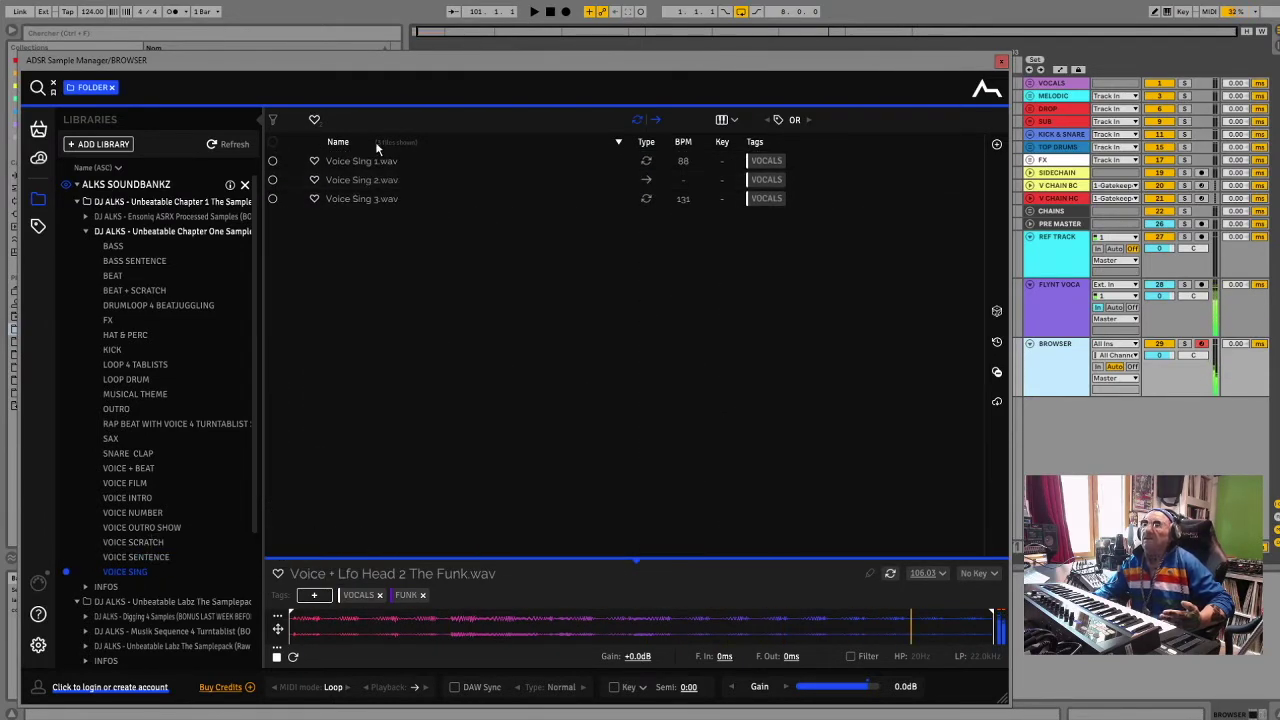
pyautogui.click(368, 161)
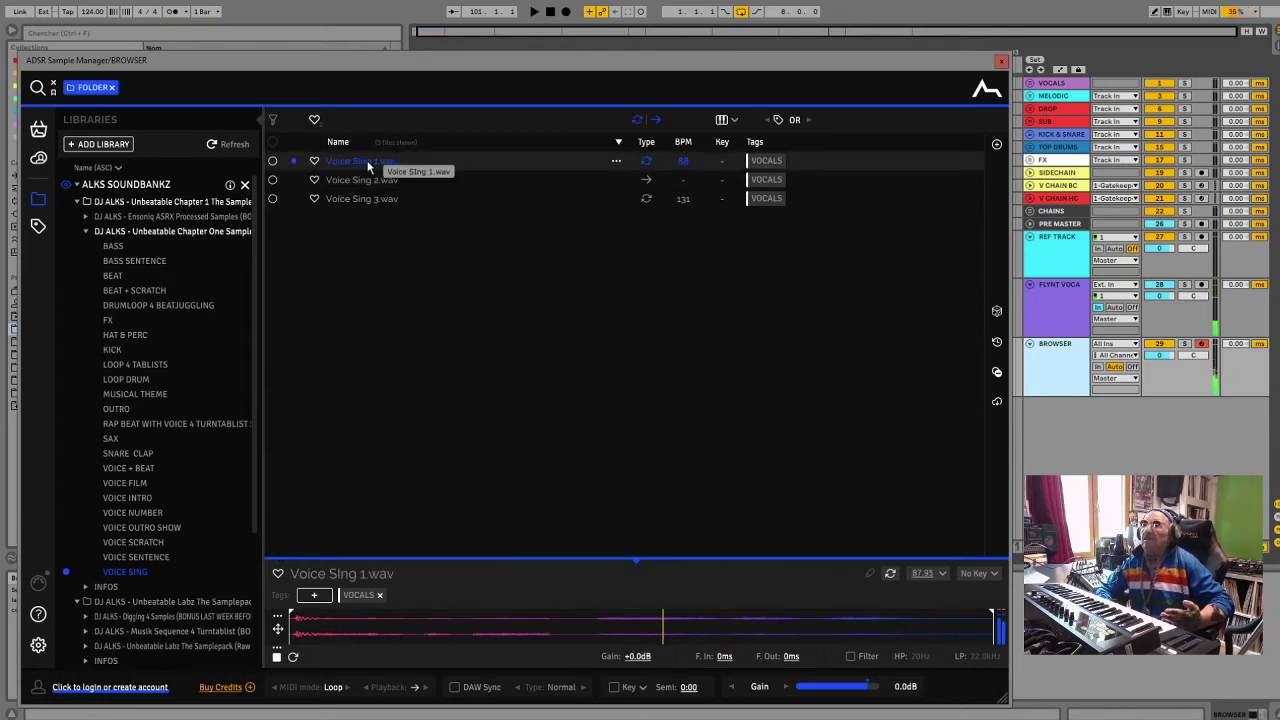
pyautogui.press('Down')
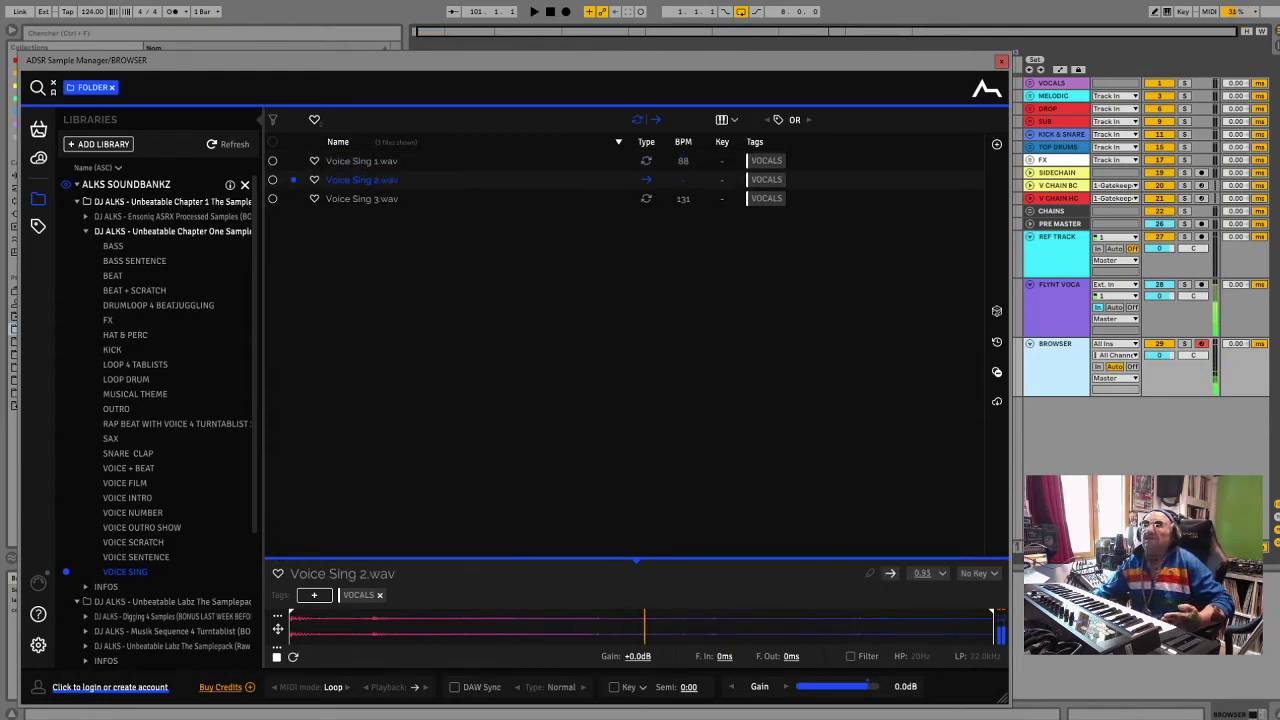
# Collapse the Unbeatable Chapter 1 folders, and expand the Digging 4 Samples bonus folder of Unbeatable Labz The Samplepack
pyautogui.click(87, 233)
pyautogui.click(76, 203)
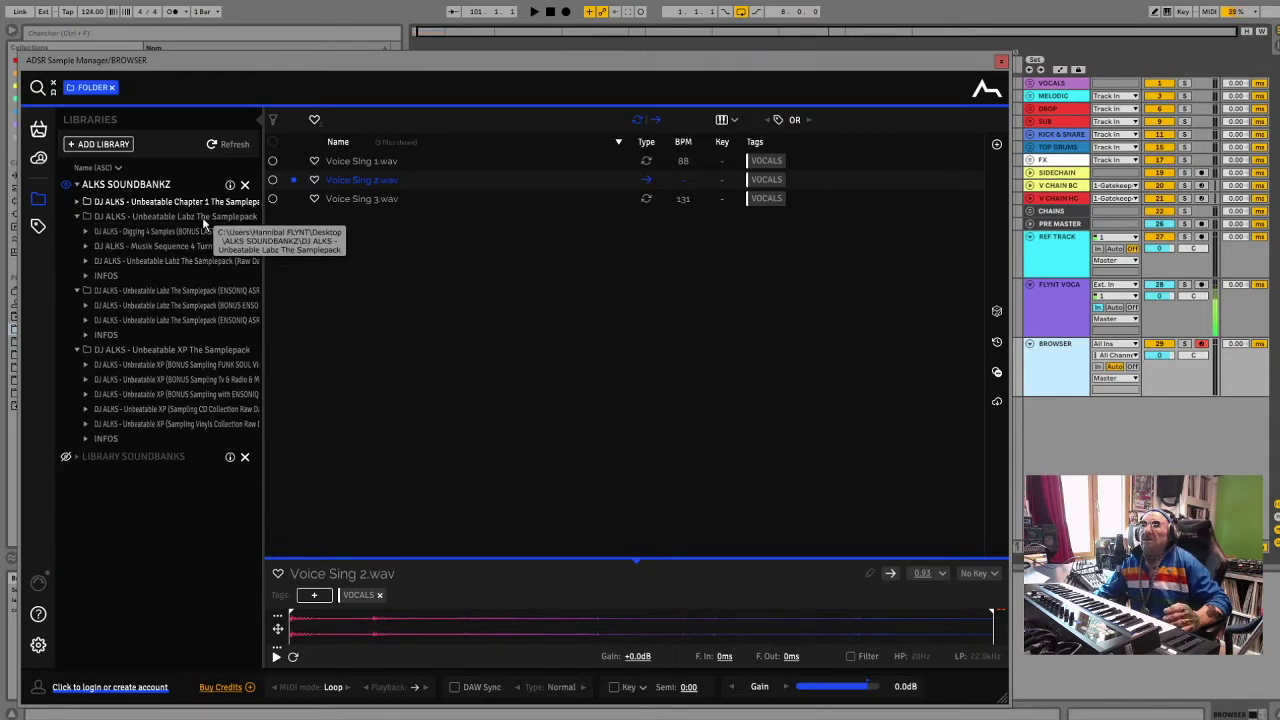
pyautogui.click(205, 217)
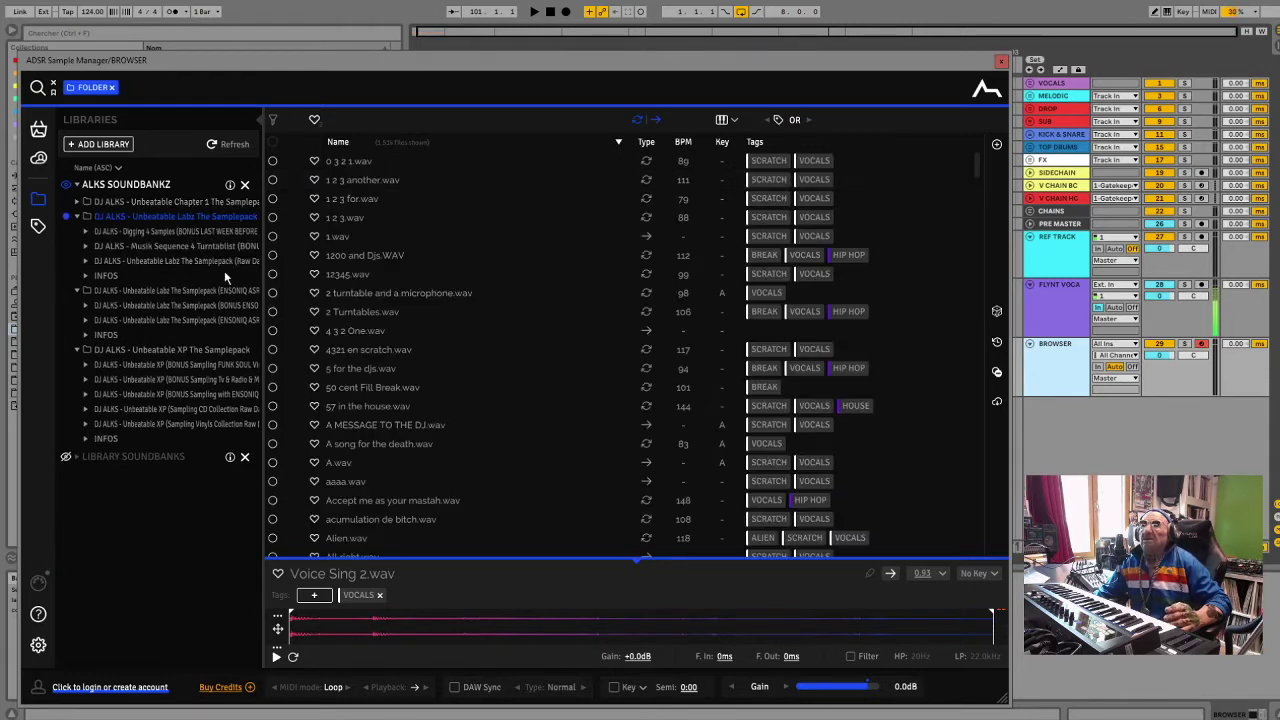
pyautogui.click(176, 234)
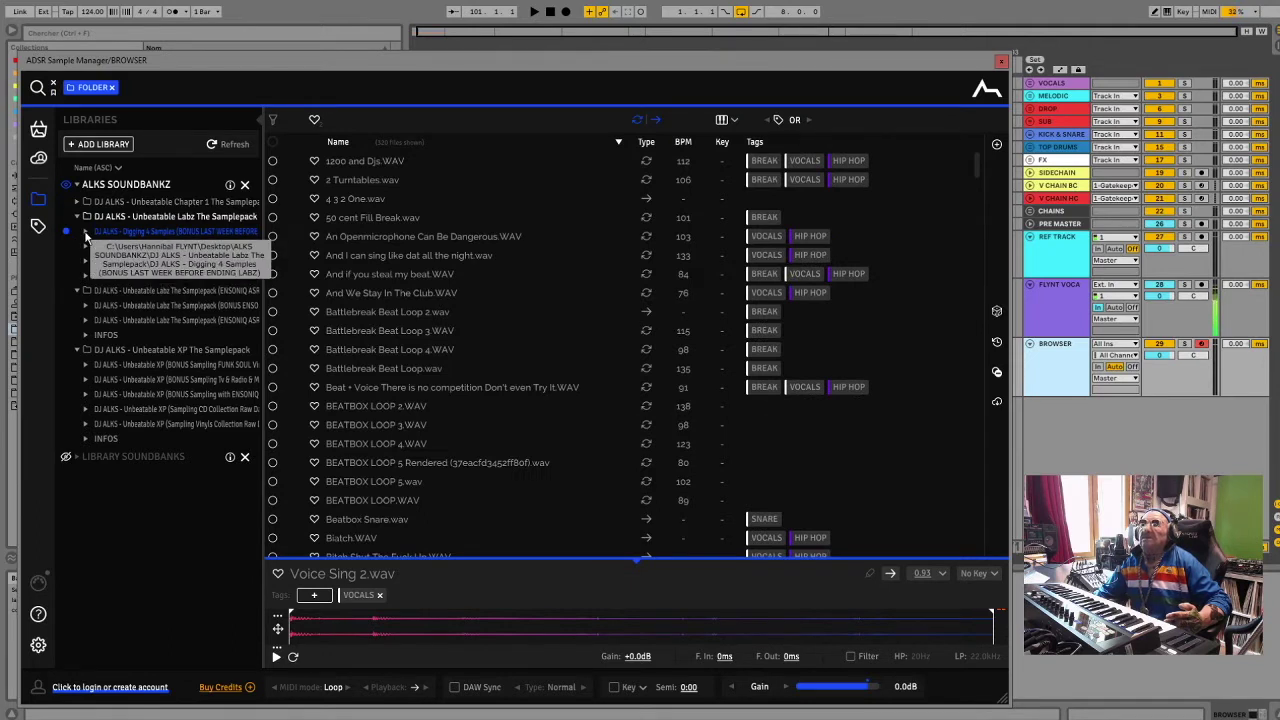
pyautogui.click(86, 232)
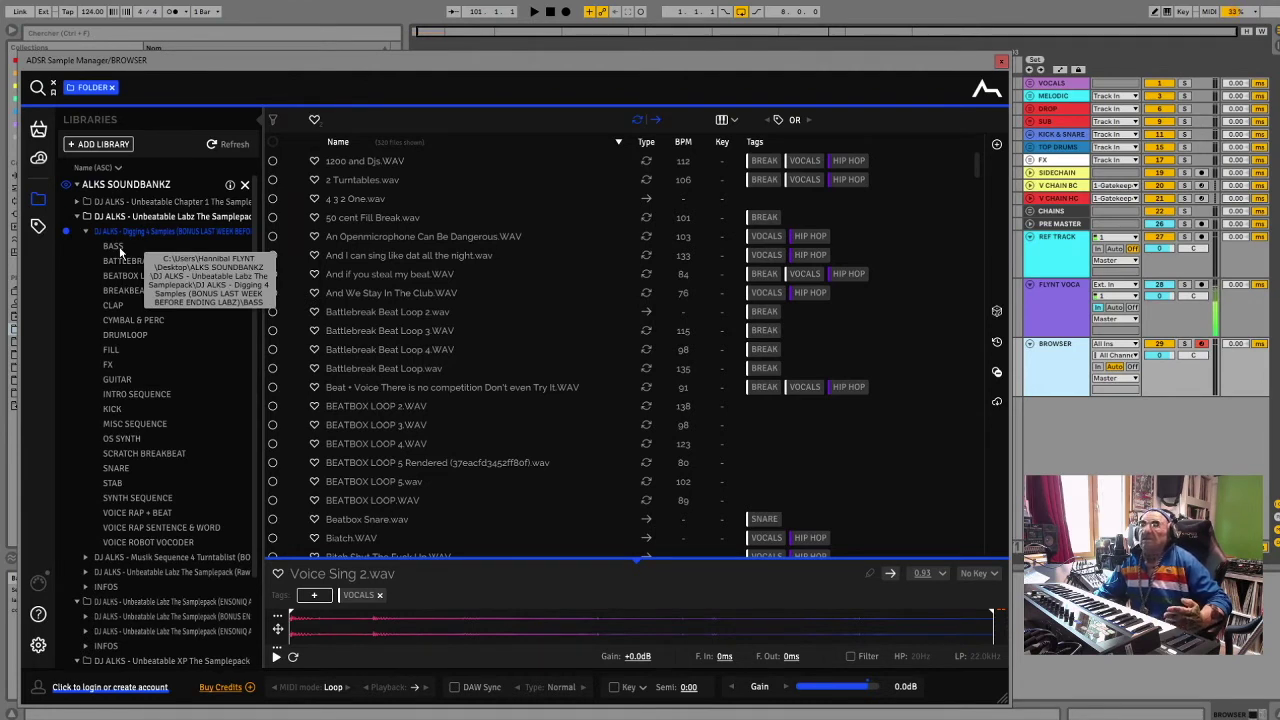
# Preview the one-shots in the Digging 4 Samples BASS folder, from OS BASS 1.wav through Os Bass.WAV
pyautogui.click(113, 246)
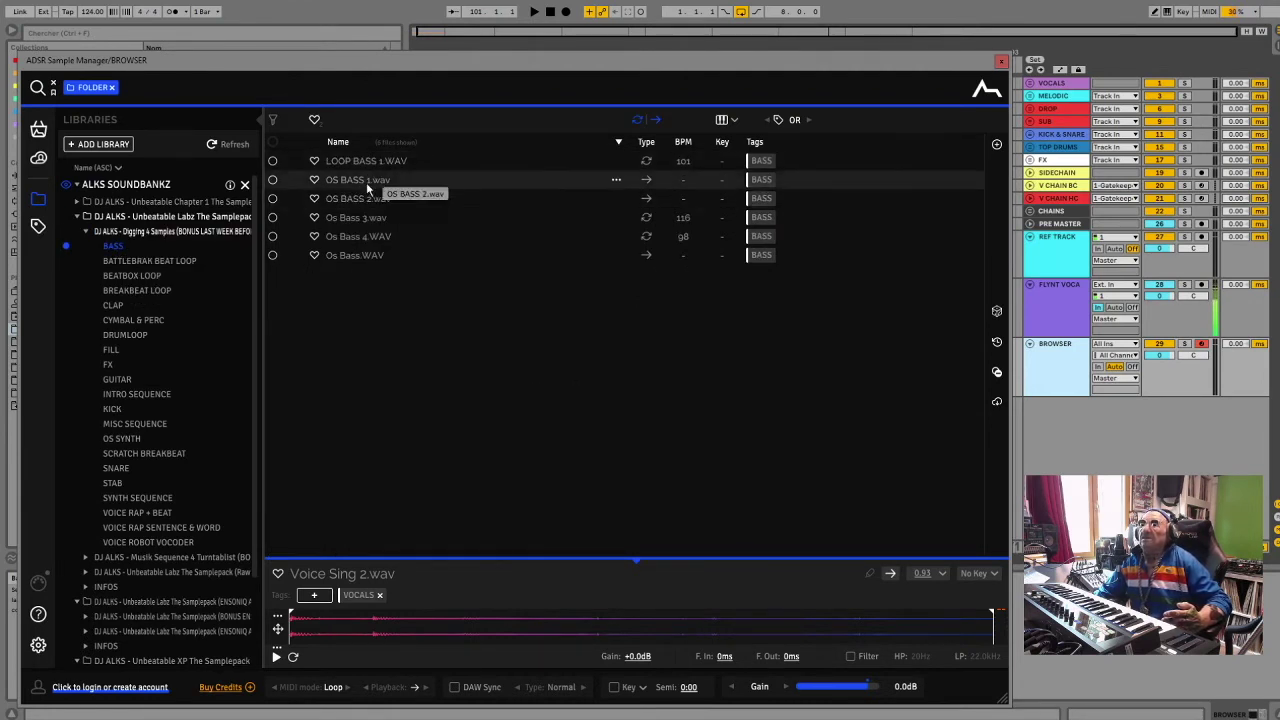
pyautogui.click(366, 184)
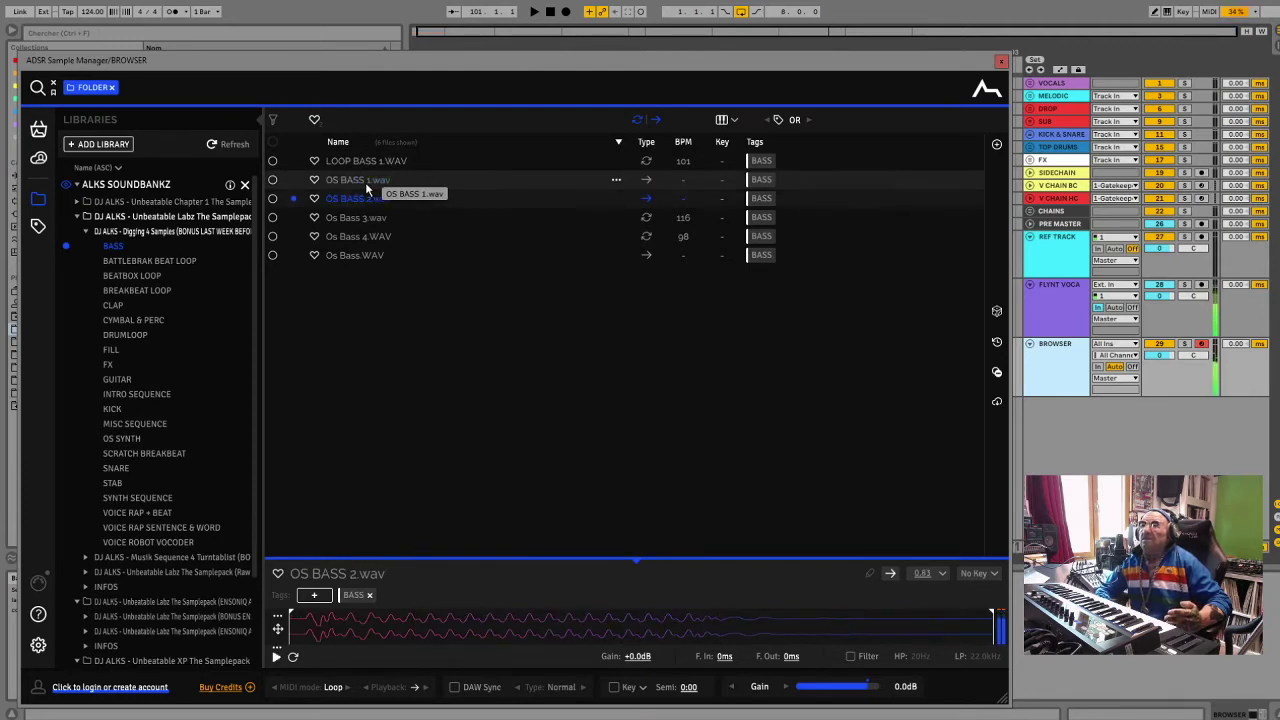
pyautogui.press('Down')
pyautogui.press('Down')
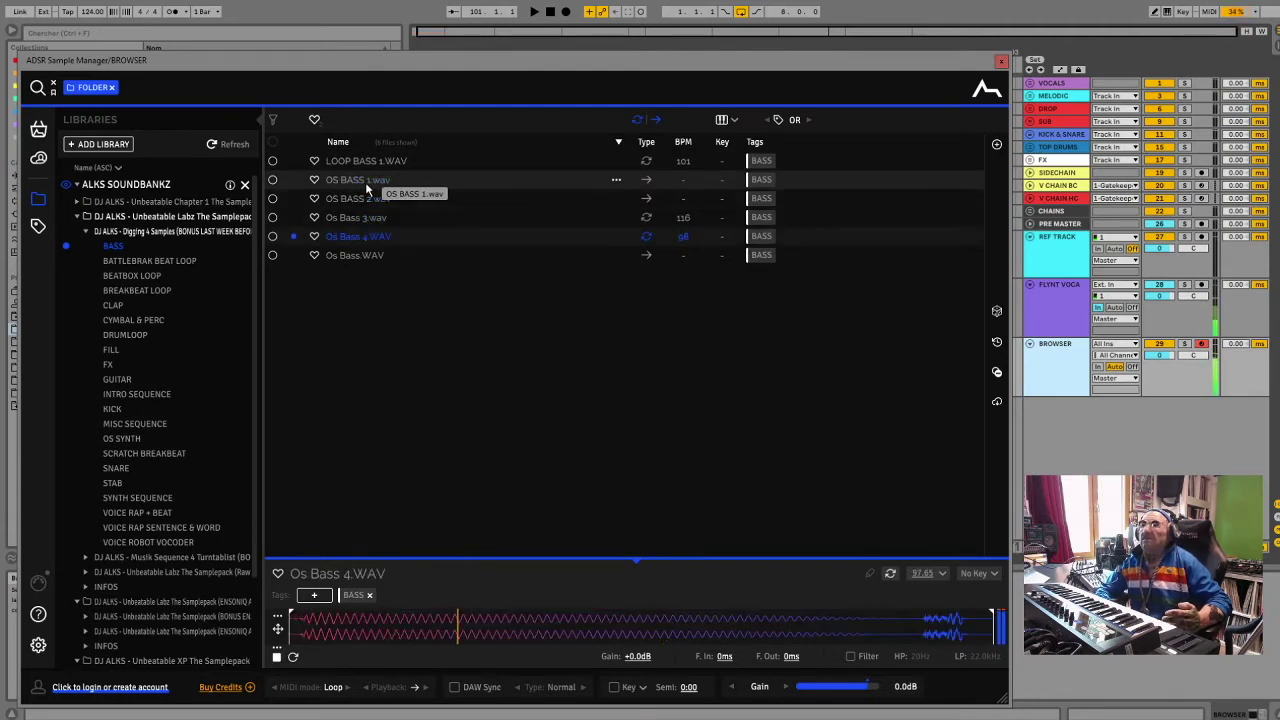
pyautogui.press('Down')
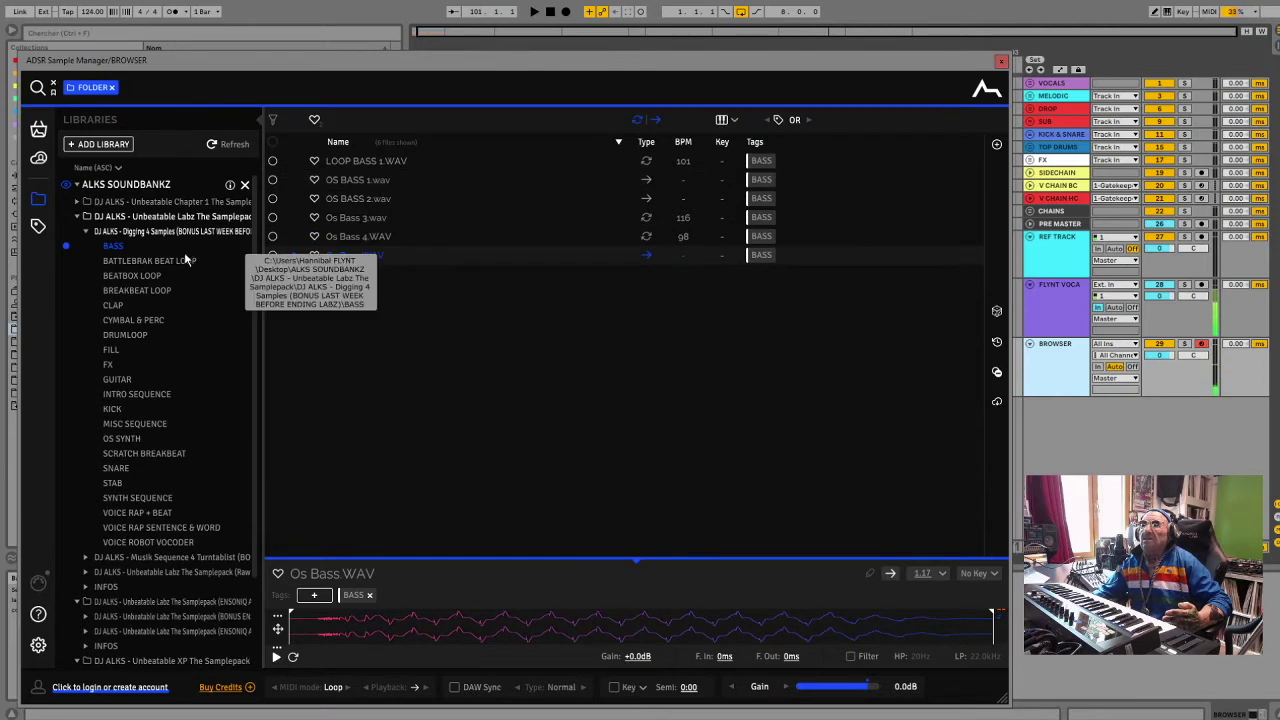
# Preview every sample in the BATTLEBRAK BEAT LOOP folder, from Battlebreak Beat Loop 2.wav to Battlebreak Beat Loop.wav
pyautogui.click(185, 260)
pyautogui.click(350, 163)
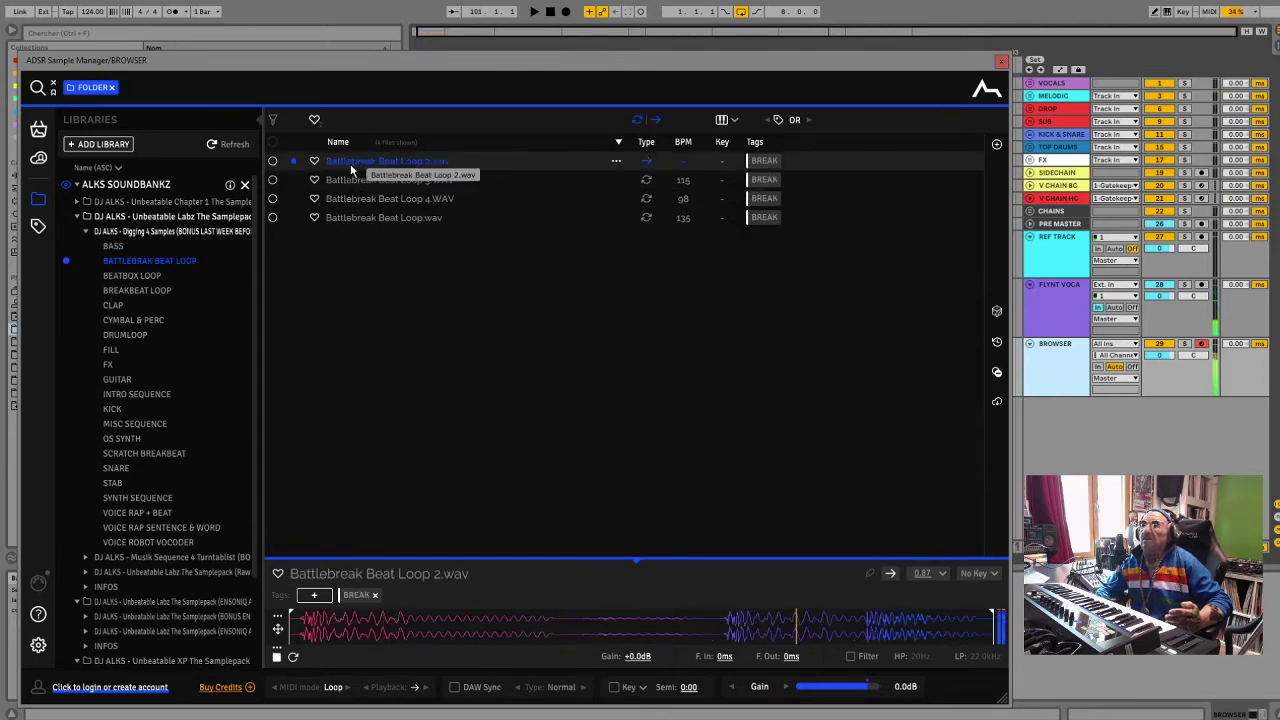
pyautogui.press('Down')
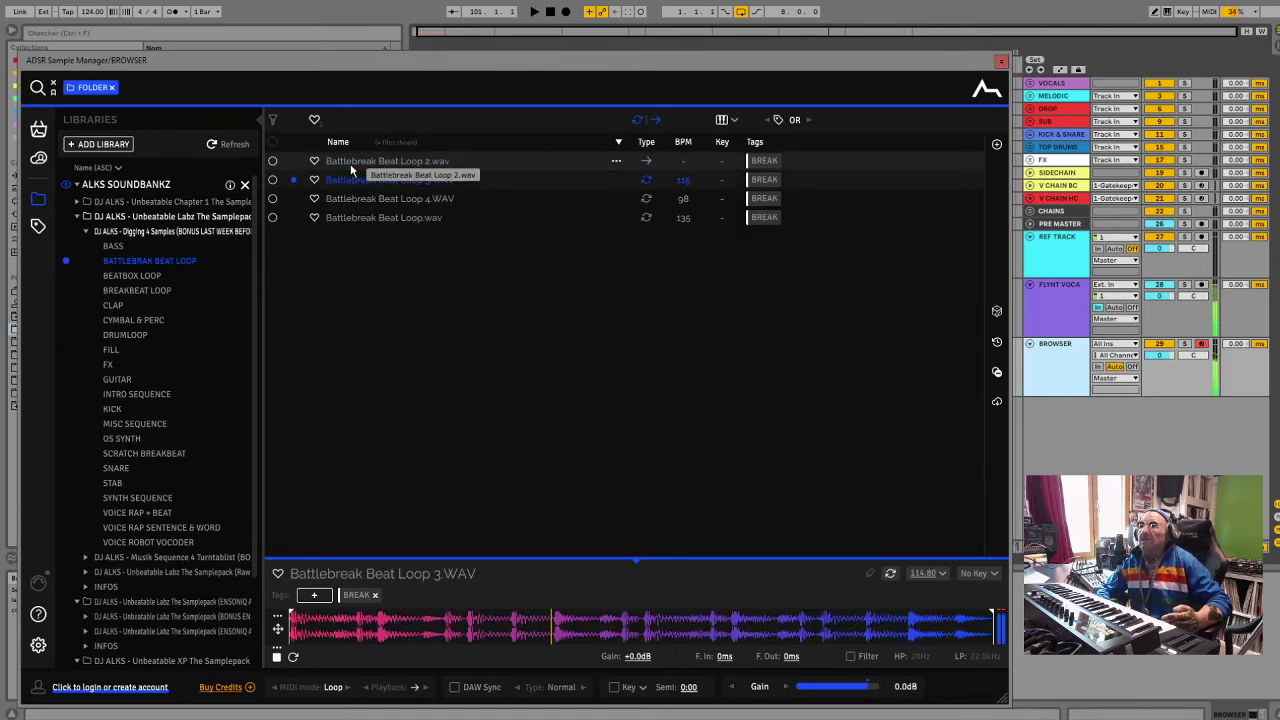
pyautogui.press('Down')
pyautogui.press('Down')
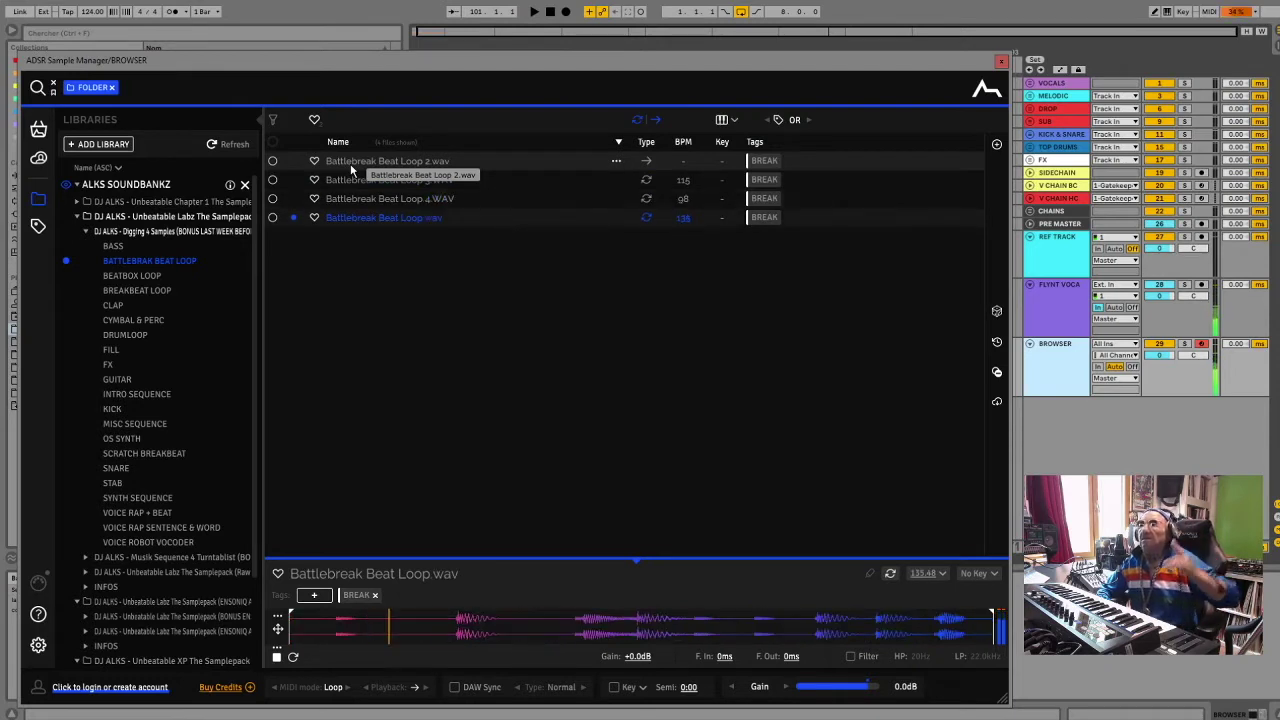
# Preview every sample in the BEATBOX LOOP folder, from BEATBOX LOOP 2.WAV to BEATBOX LOOP.WAV
pyautogui.click(131, 275)
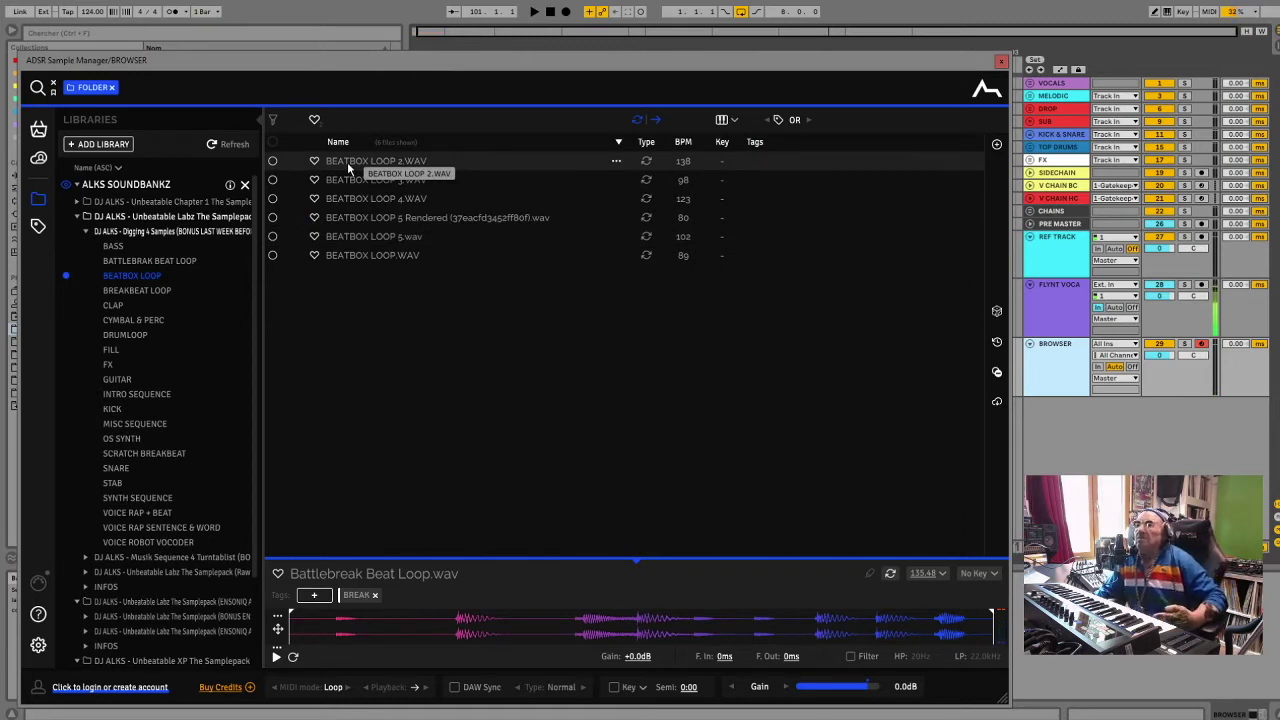
pyautogui.click(349, 162)
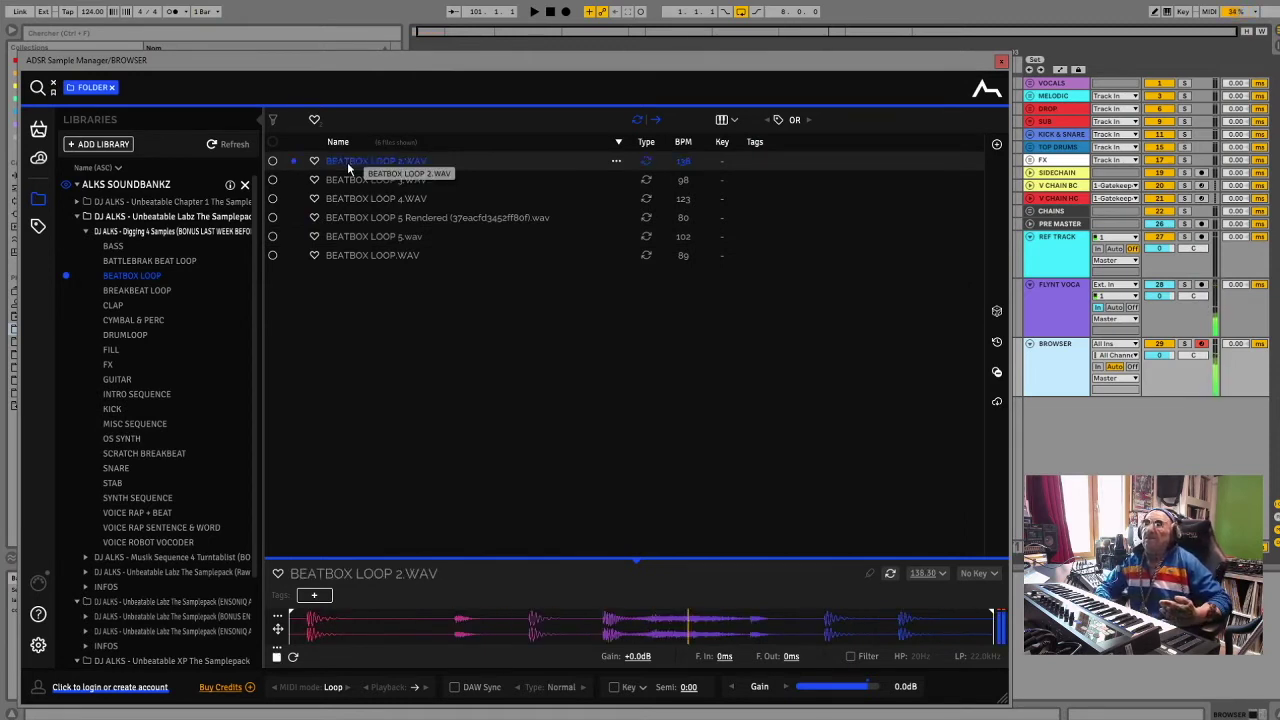
pyautogui.press('Down')
pyautogui.press('Down')
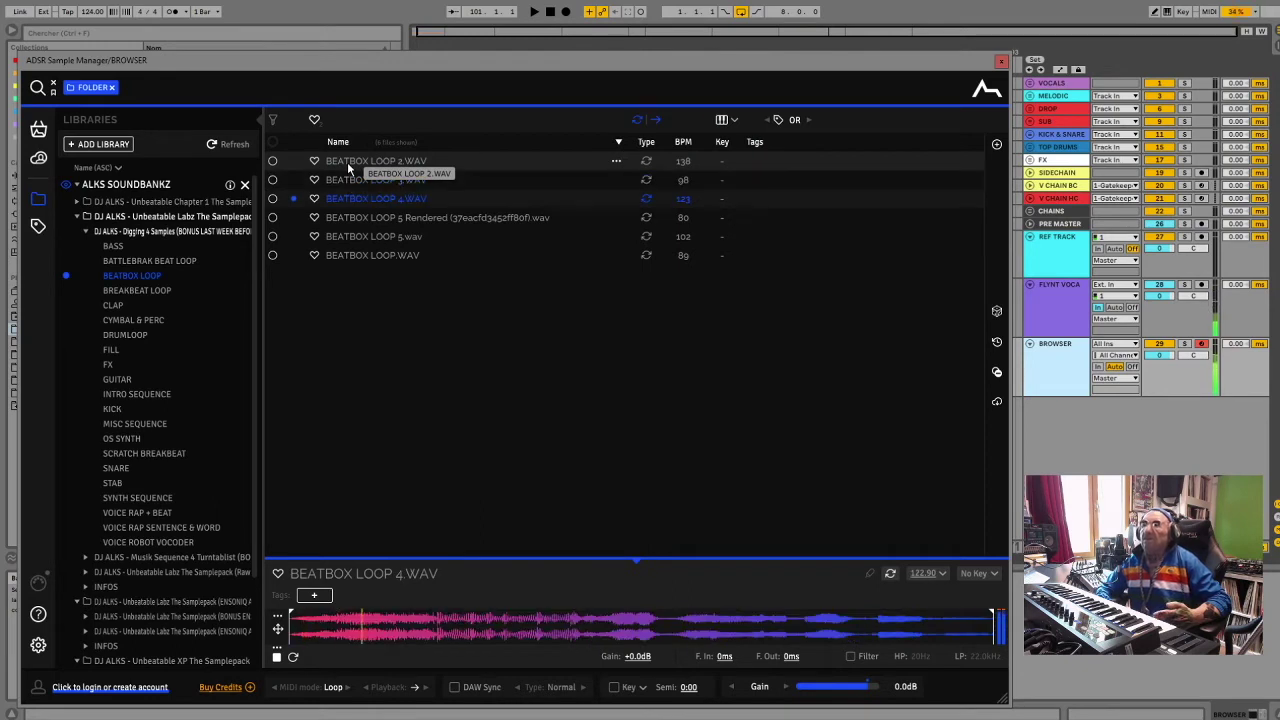
pyautogui.press('Down')
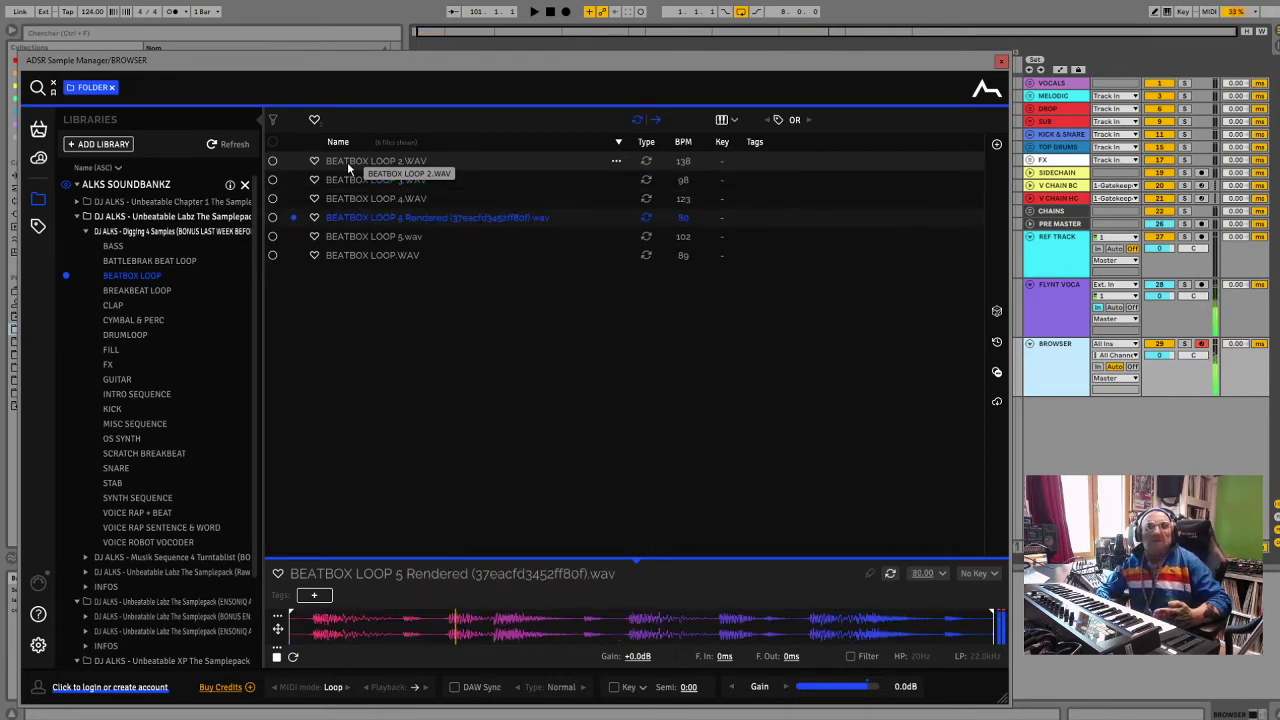
pyautogui.press('Down')
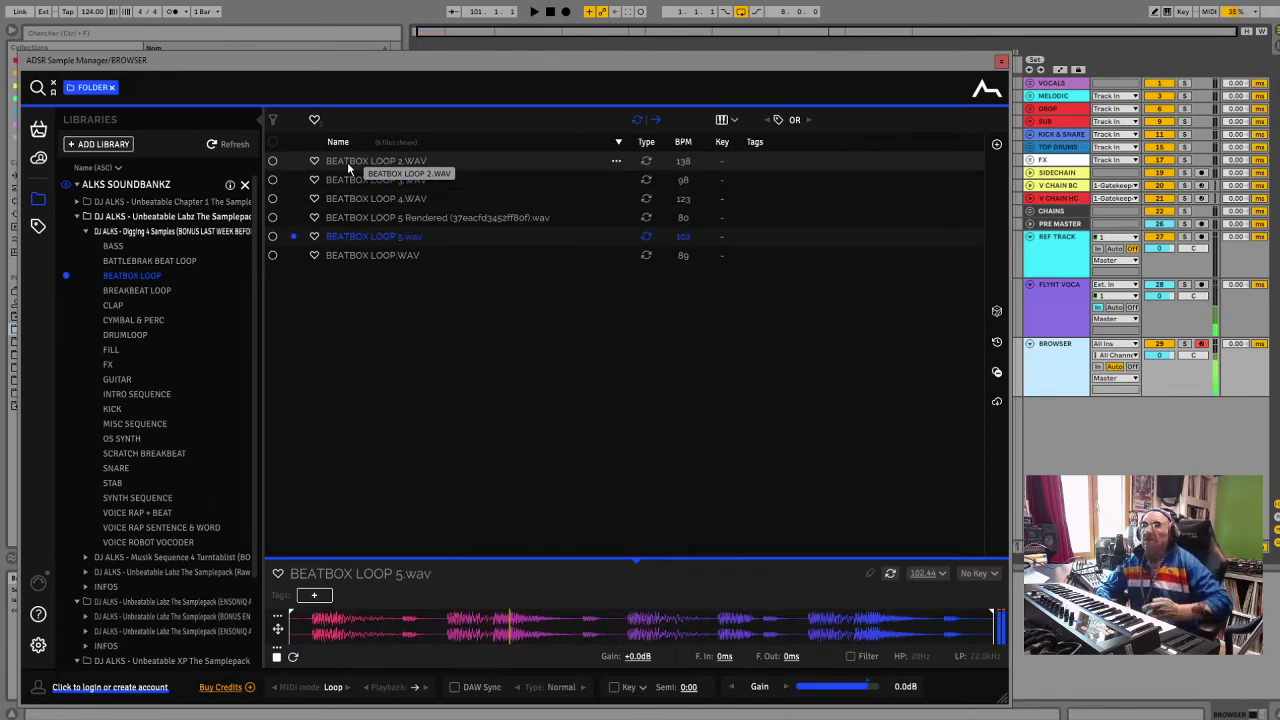
pyautogui.press('Down')
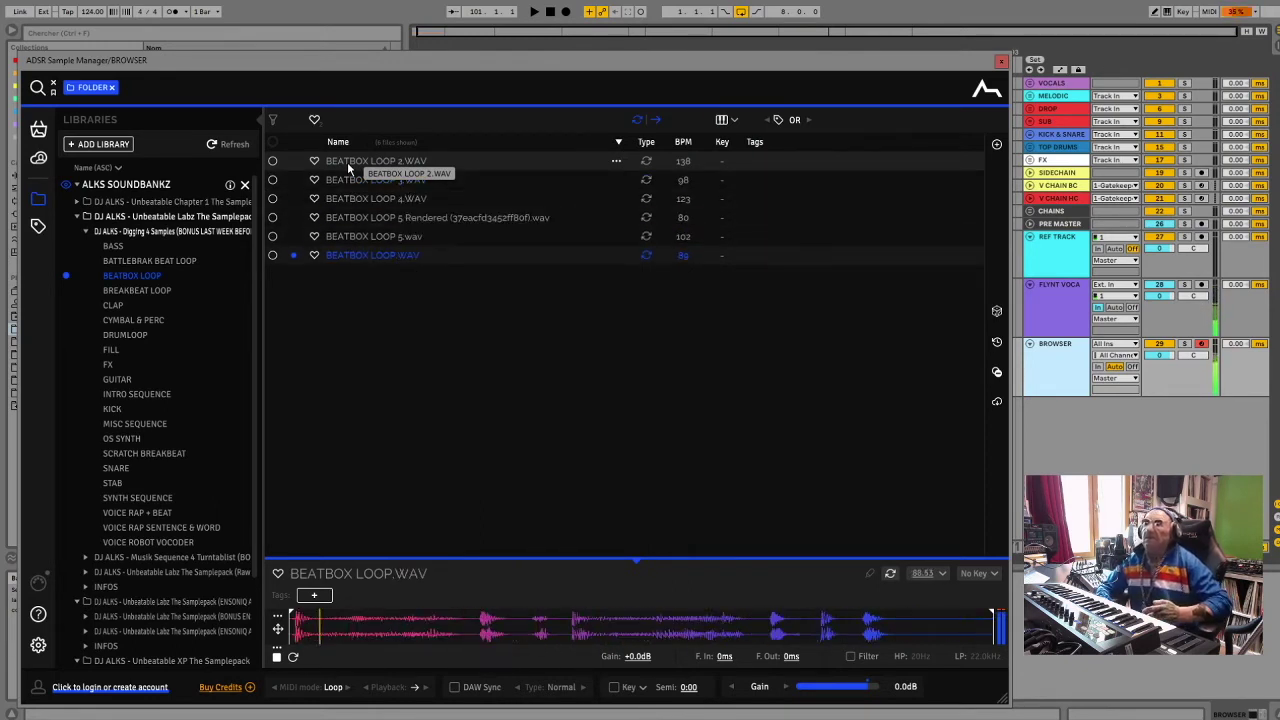
# Preview the samples in the BREAKBEAT LOOP folder, from Breakbeat 2.wav through Breakbeat 6.WAV
pyautogui.click(137, 291)
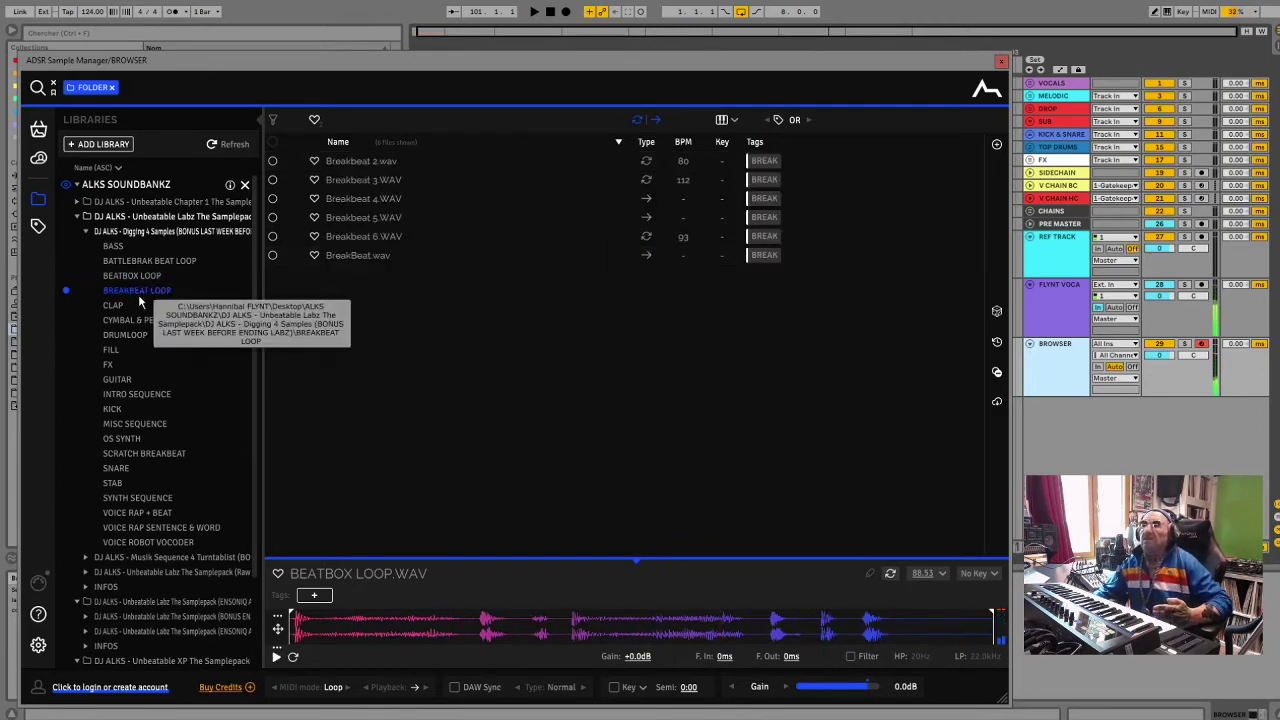
pyautogui.click(368, 160)
pyautogui.press('Down')
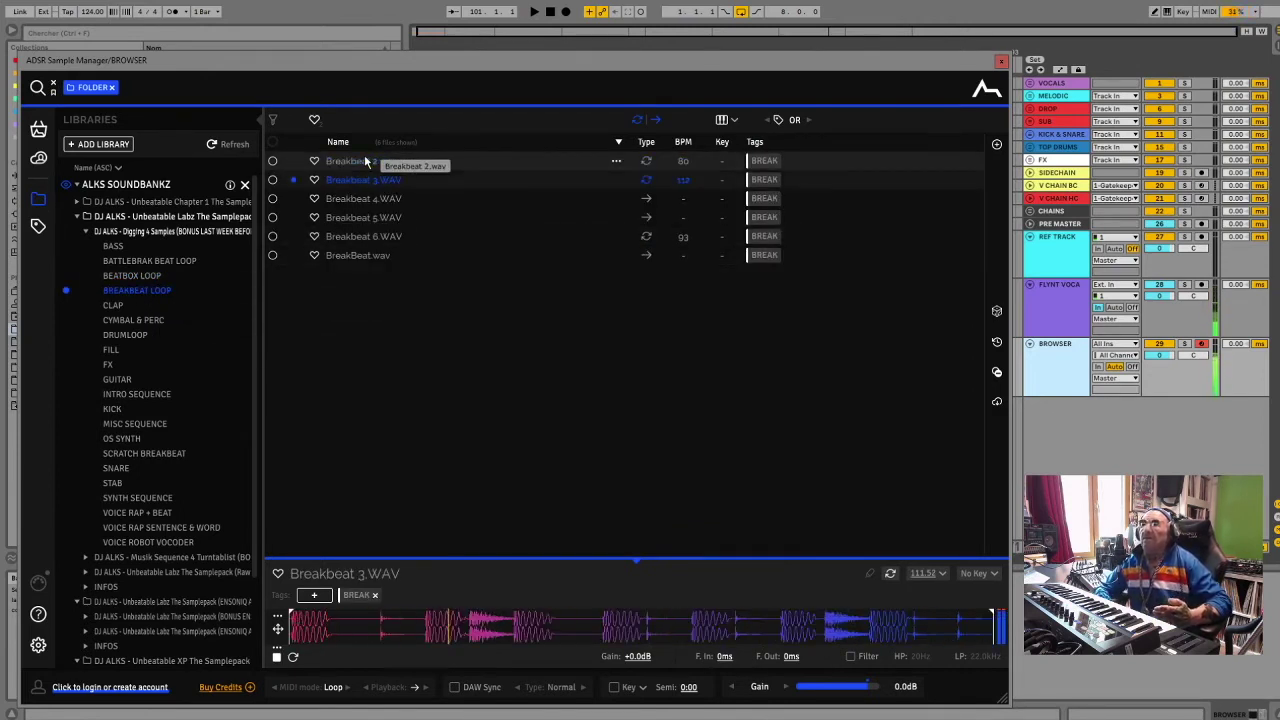
pyautogui.press('Down')
pyautogui.press('Down')
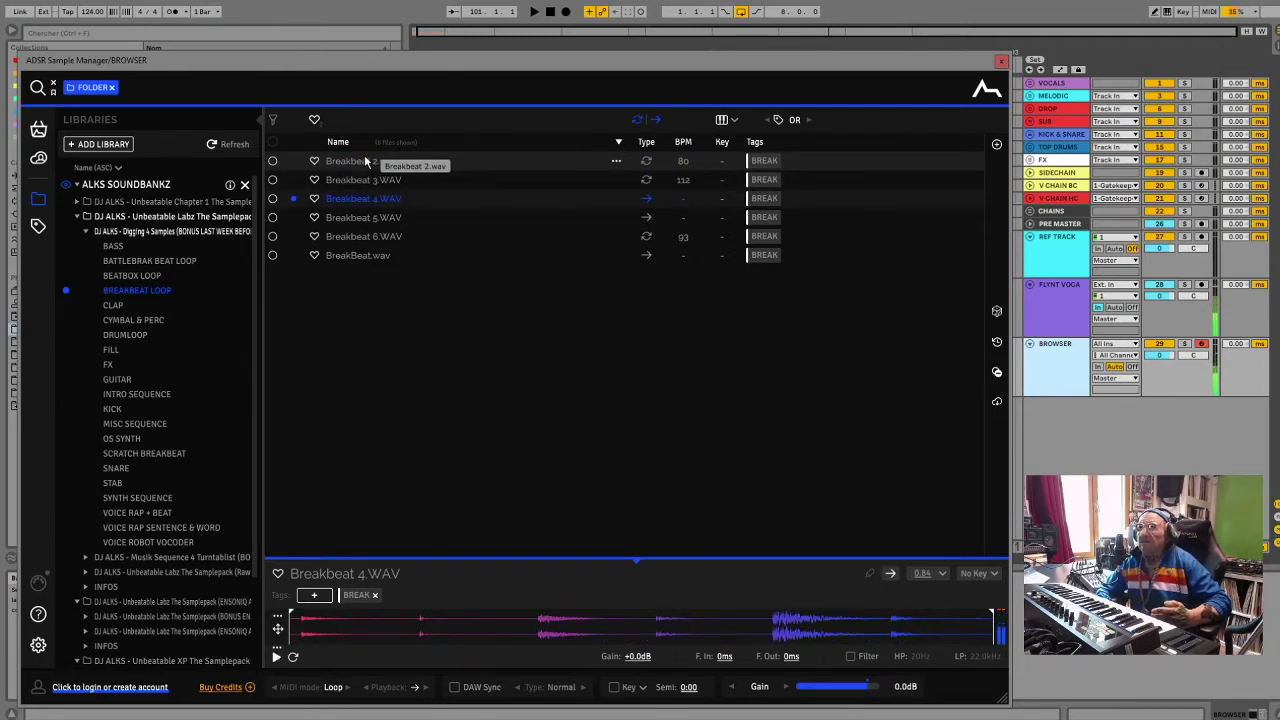
pyautogui.press('Down')
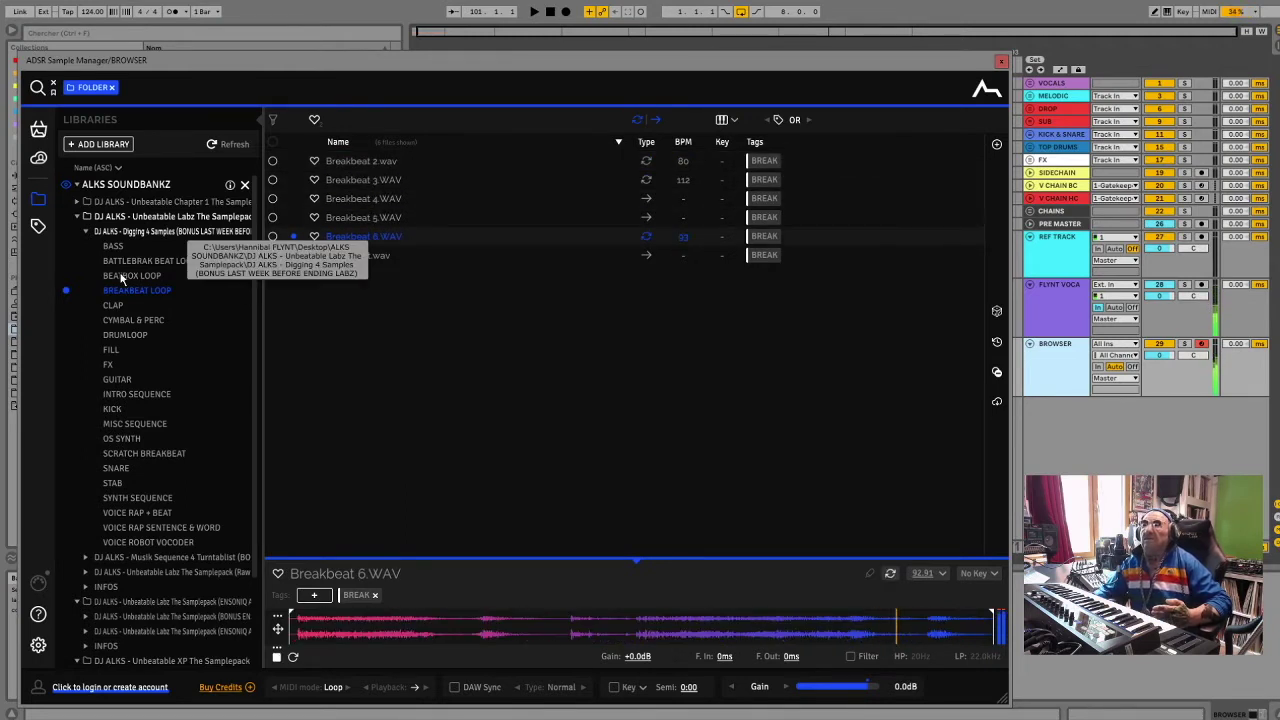
# Preview every sample in the CLAP folder, from Clap 2.wav to Clap.wav
pyautogui.click(112, 306)
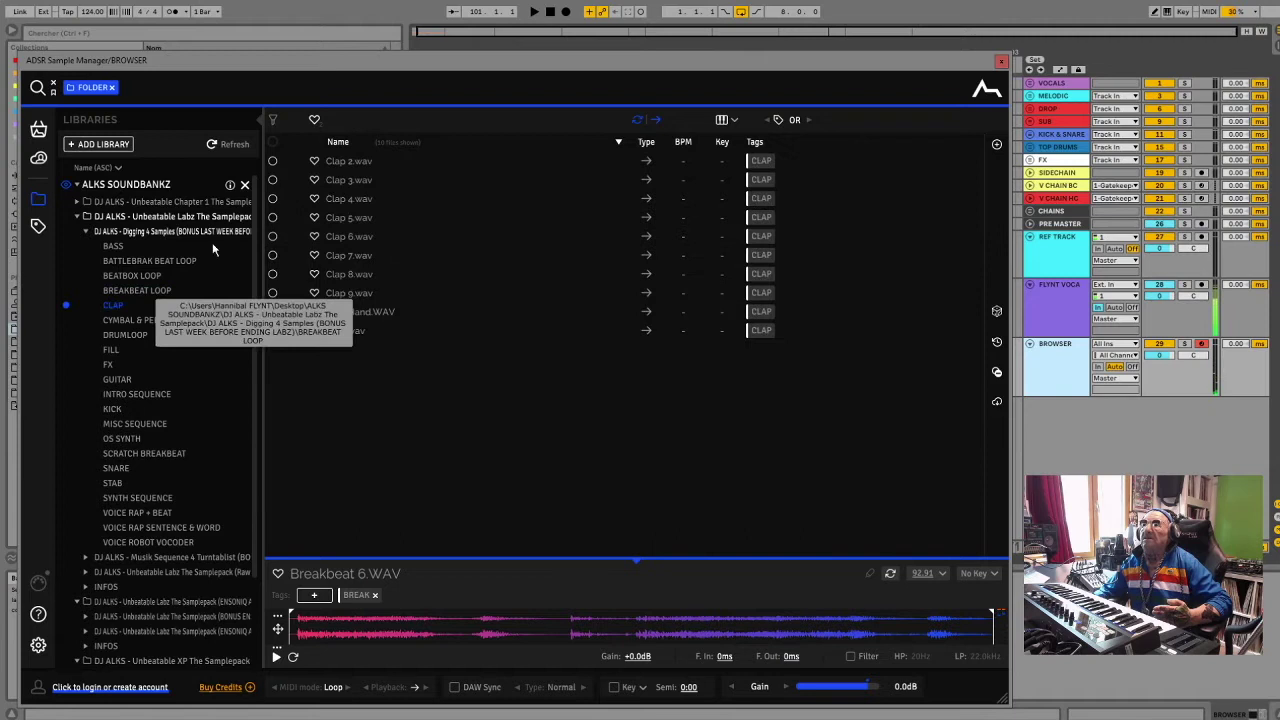
pyautogui.click(315, 161)
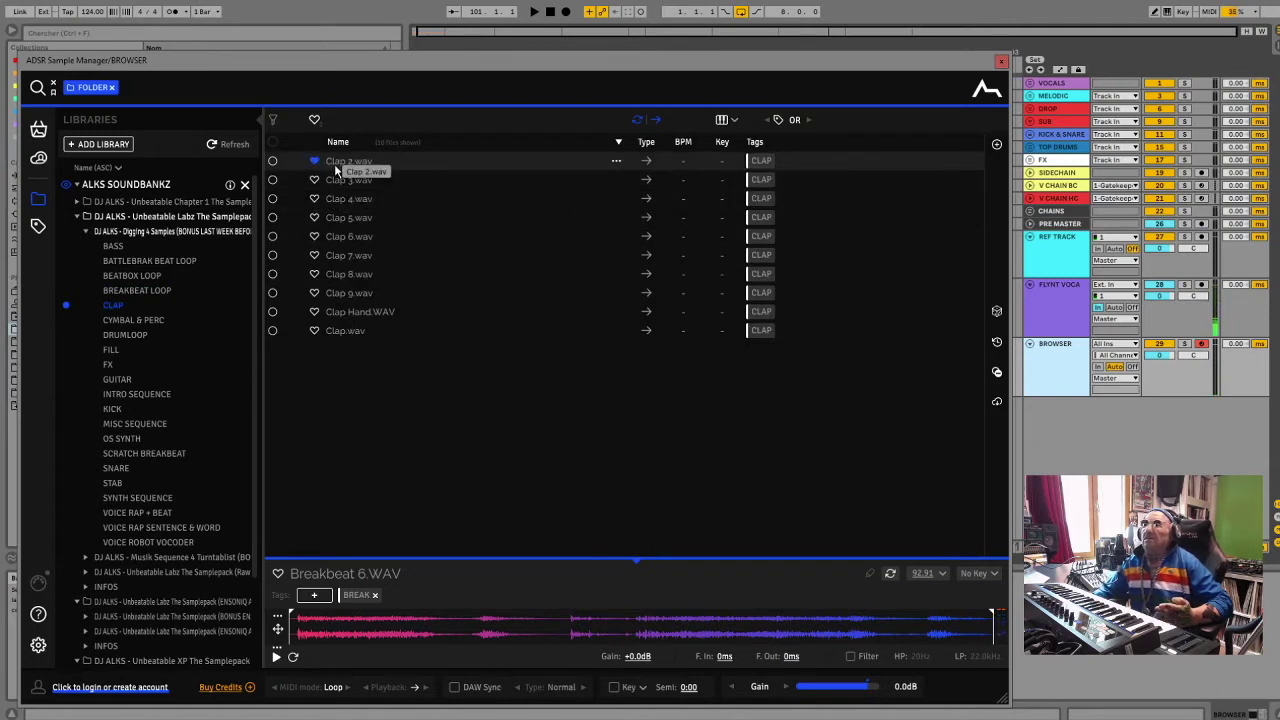
pyautogui.click(314, 161)
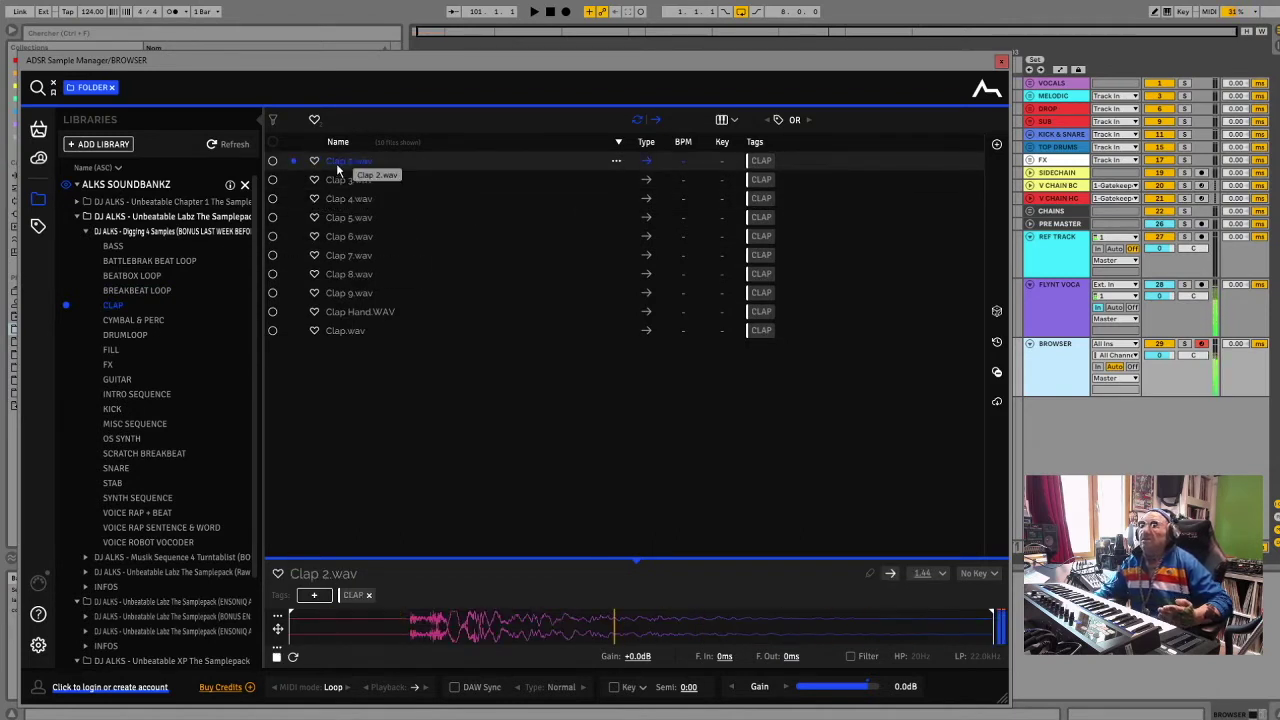
pyautogui.press('Down')
pyautogui.press('Down')
pyautogui.press('Down')
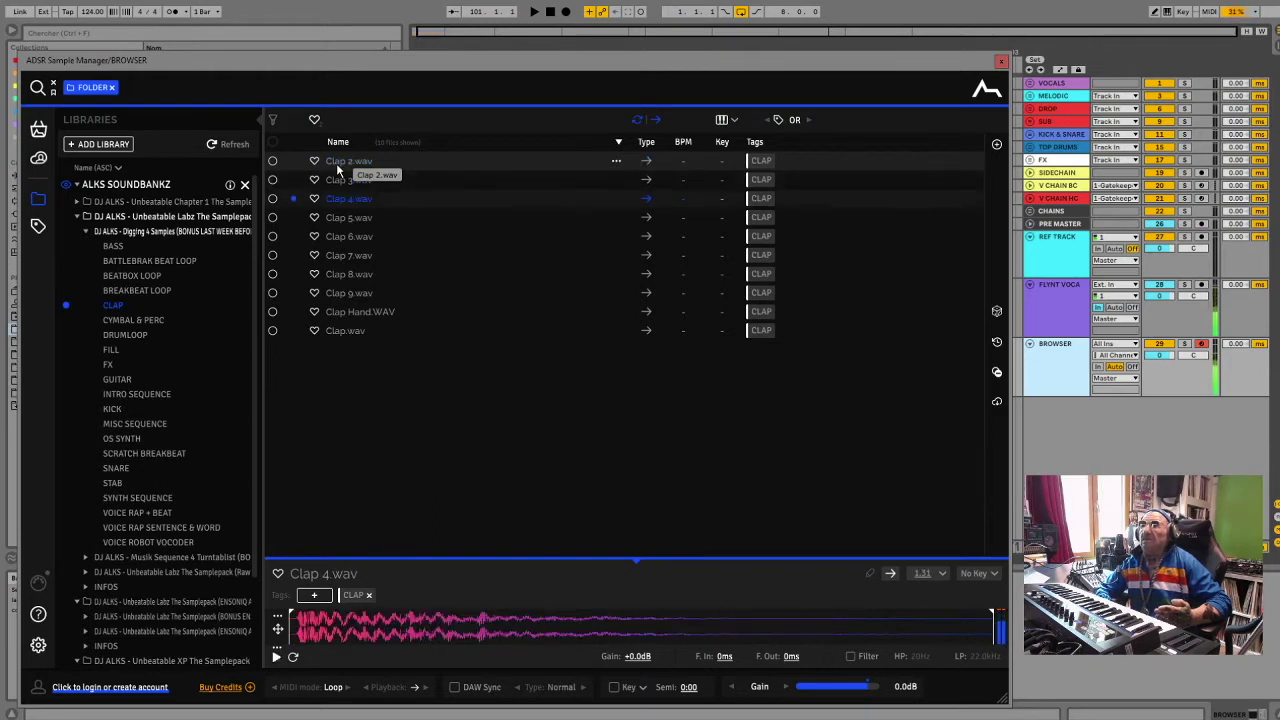
pyautogui.press('Down')
pyautogui.press('Down')
pyautogui.press('Down')
pyautogui.press('Down')
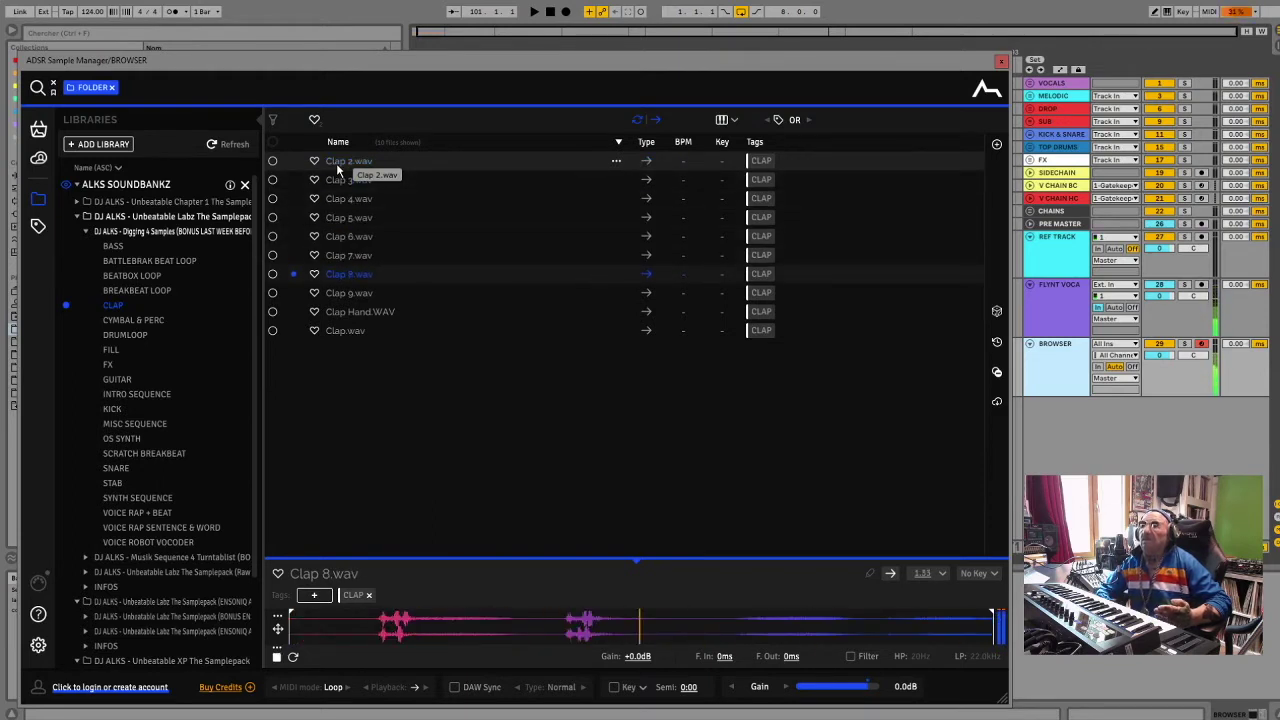
pyautogui.press('Down')
pyautogui.press('Down')
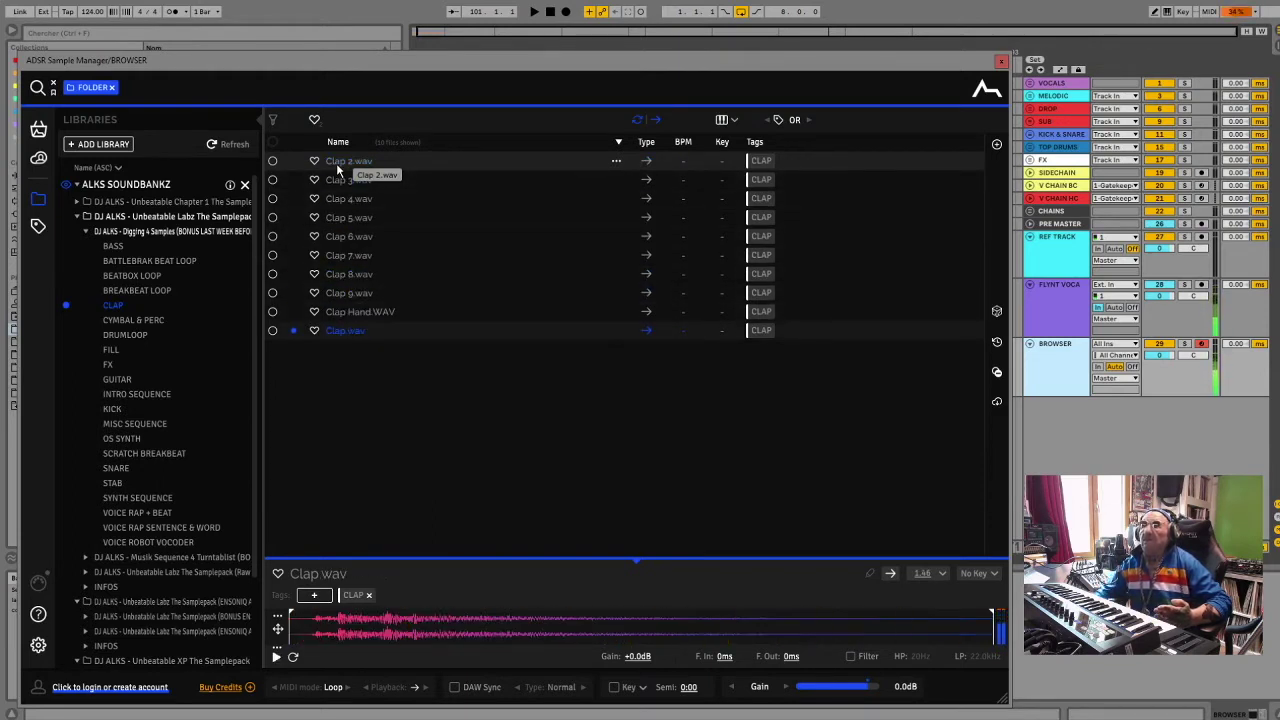
# Preview the samples in the DRUMLOOP folder, from Drum Loop 1.wav through Drum Loop Grime 2.wav
pyautogui.click(139, 321)
pyautogui.click(128, 335)
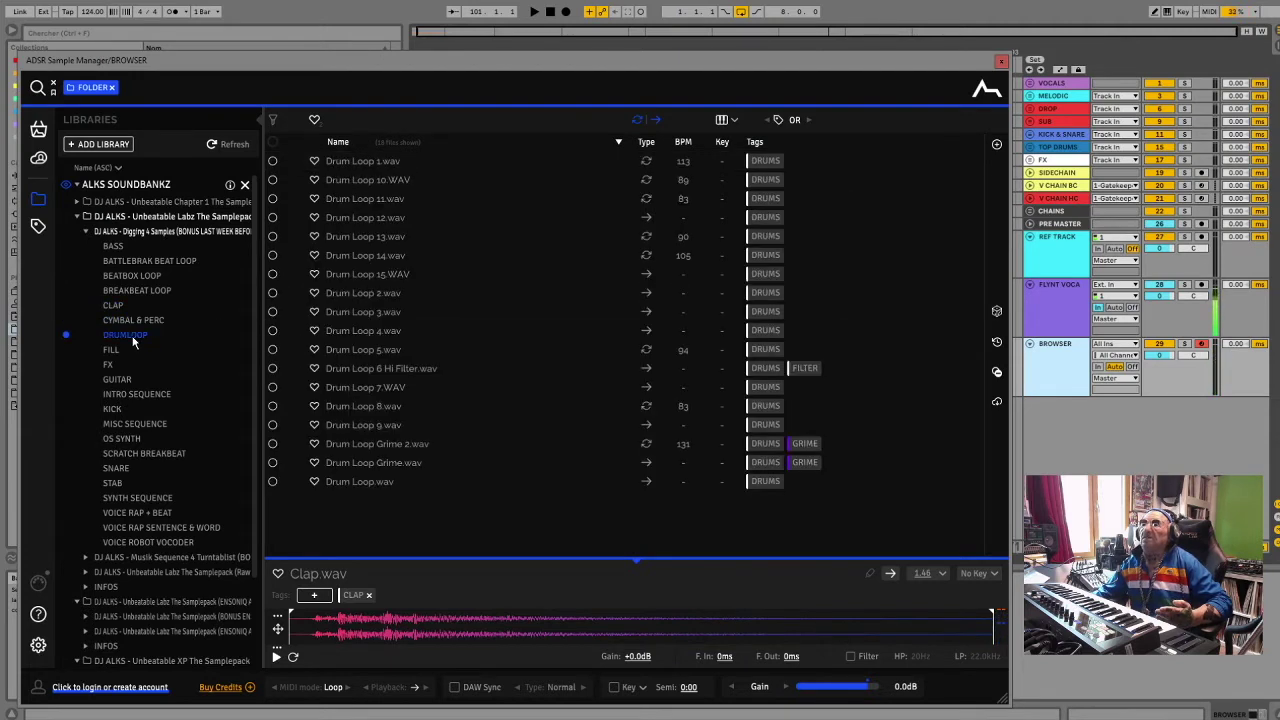
pyautogui.click(361, 163)
pyautogui.press('Down')
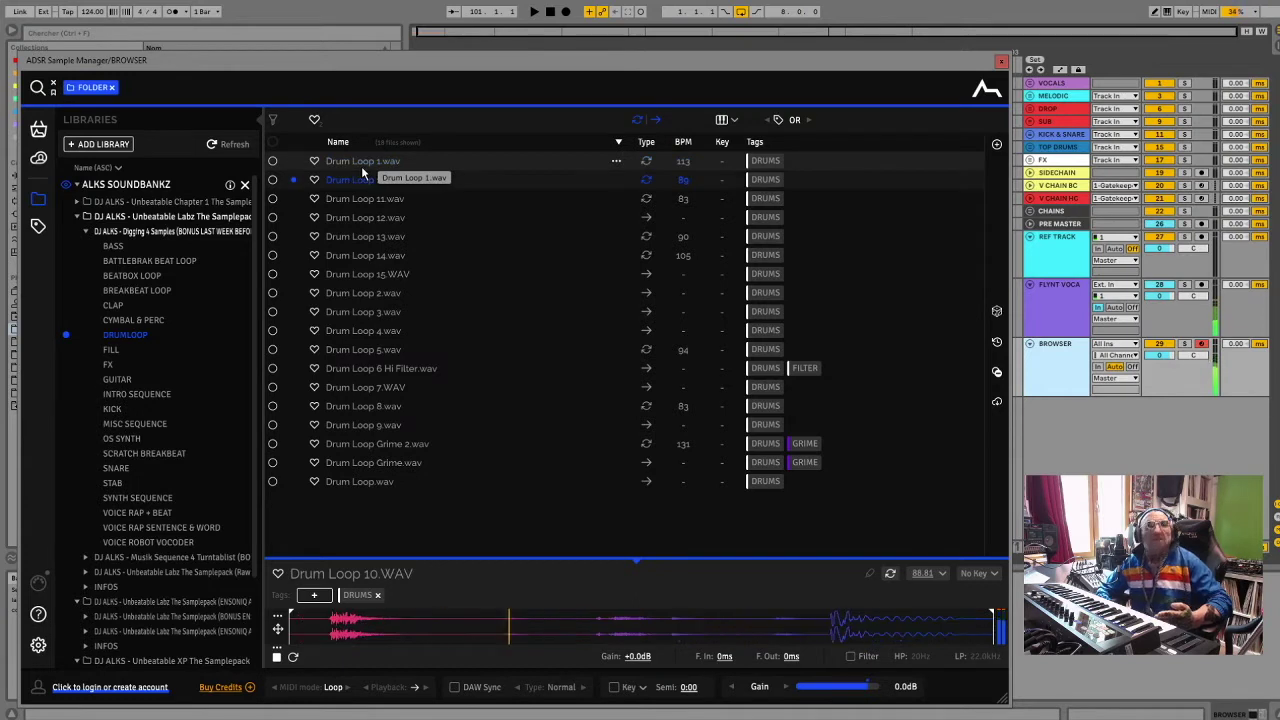
pyautogui.press('Down')
pyautogui.press('Down')
pyautogui.press('Down')
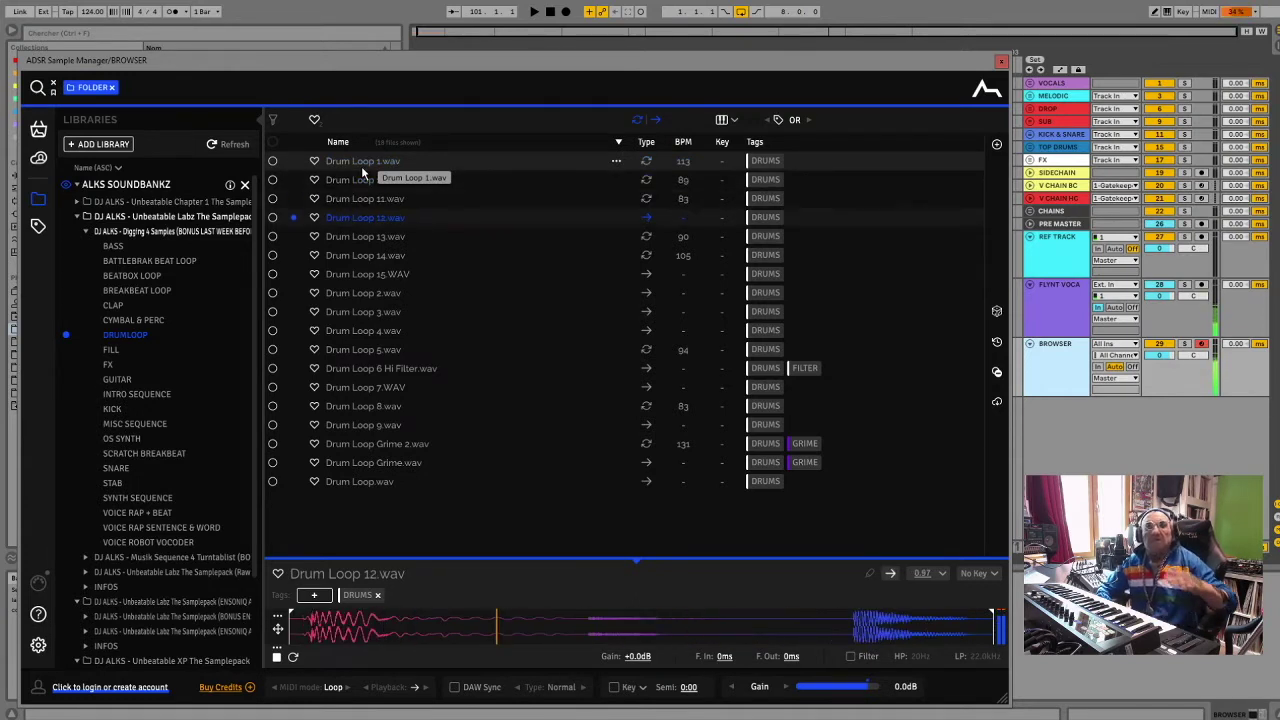
pyautogui.press('Down')
pyautogui.press('Down')
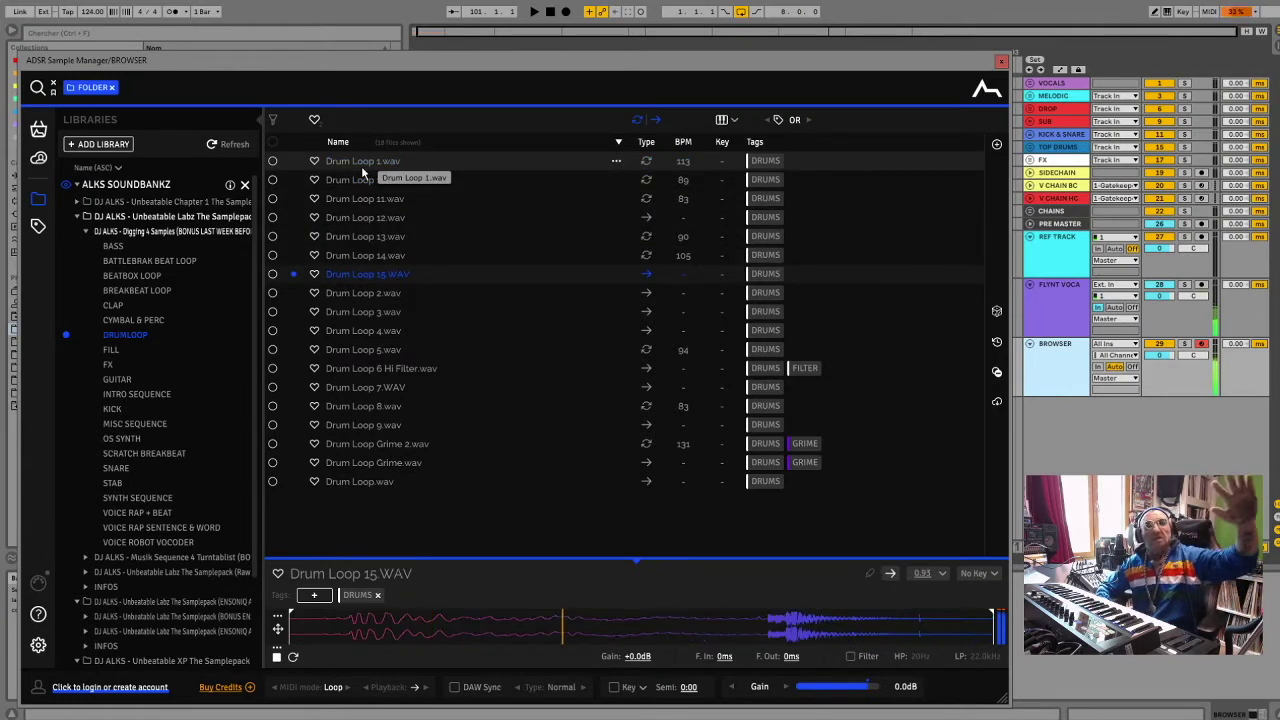
pyautogui.press('Down')
pyautogui.press('Down')
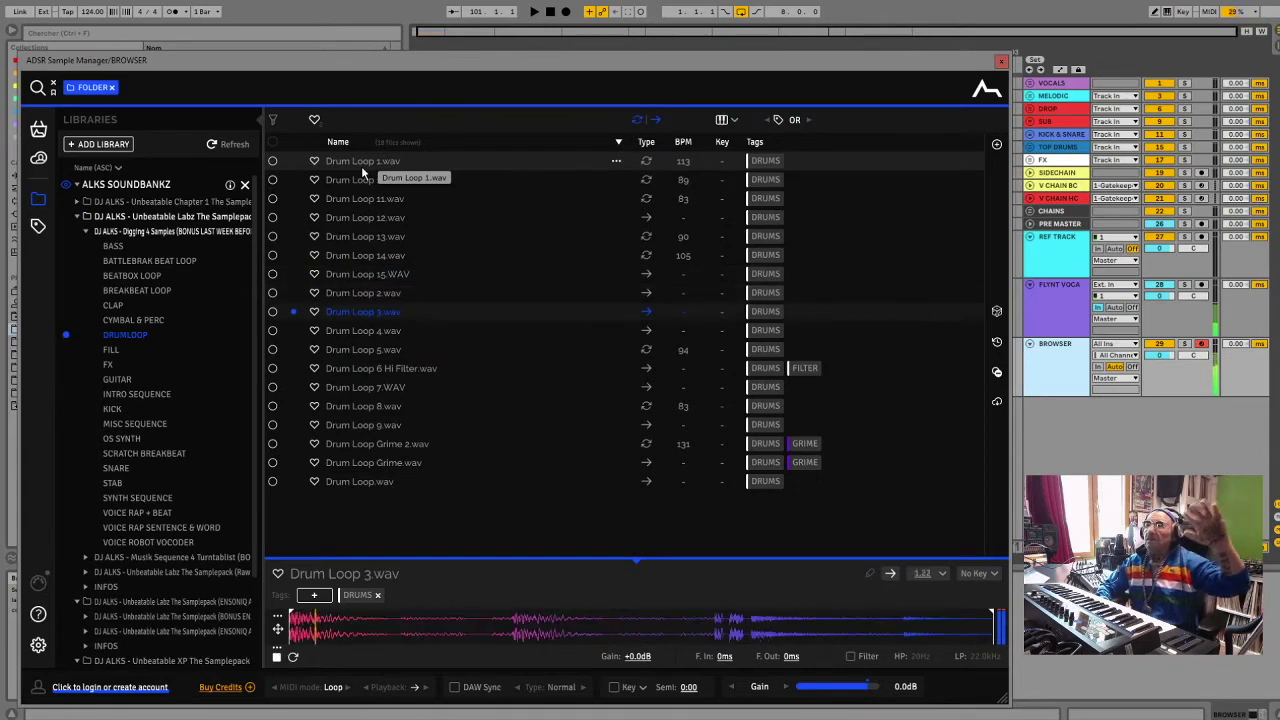
pyautogui.press('Down')
pyautogui.press('Down')
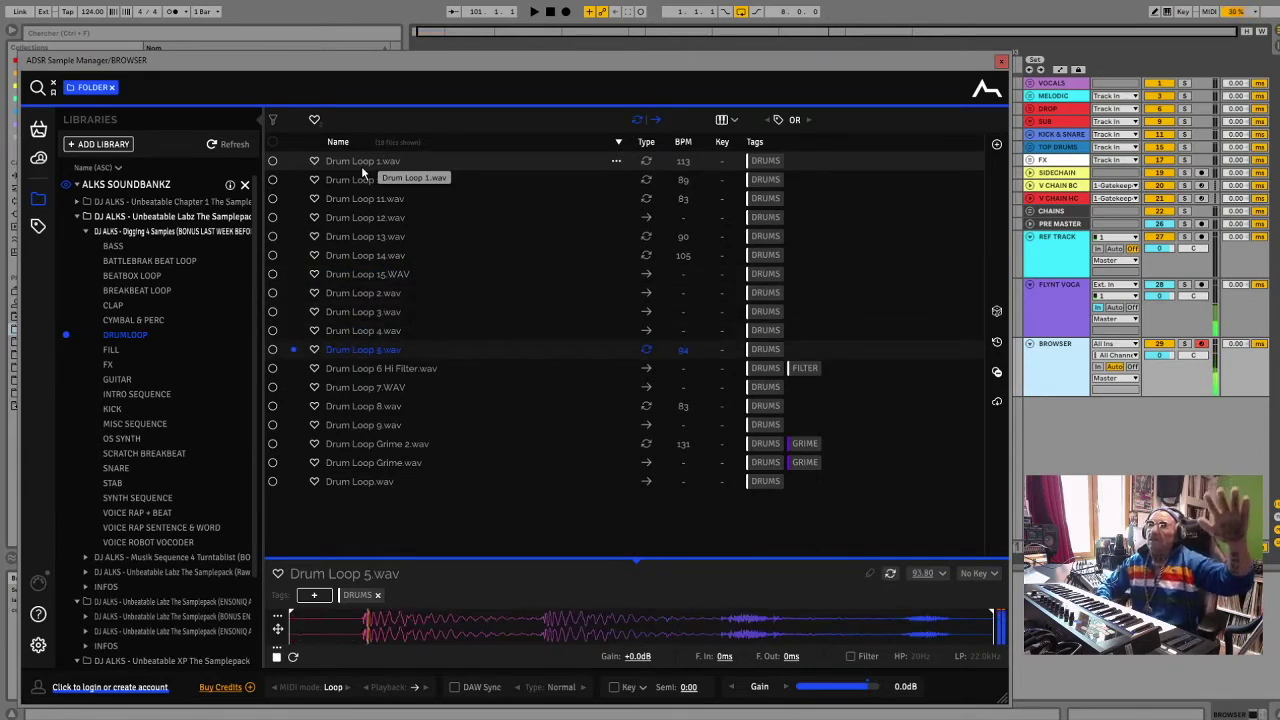
pyautogui.press('Down')
pyautogui.press('Down')
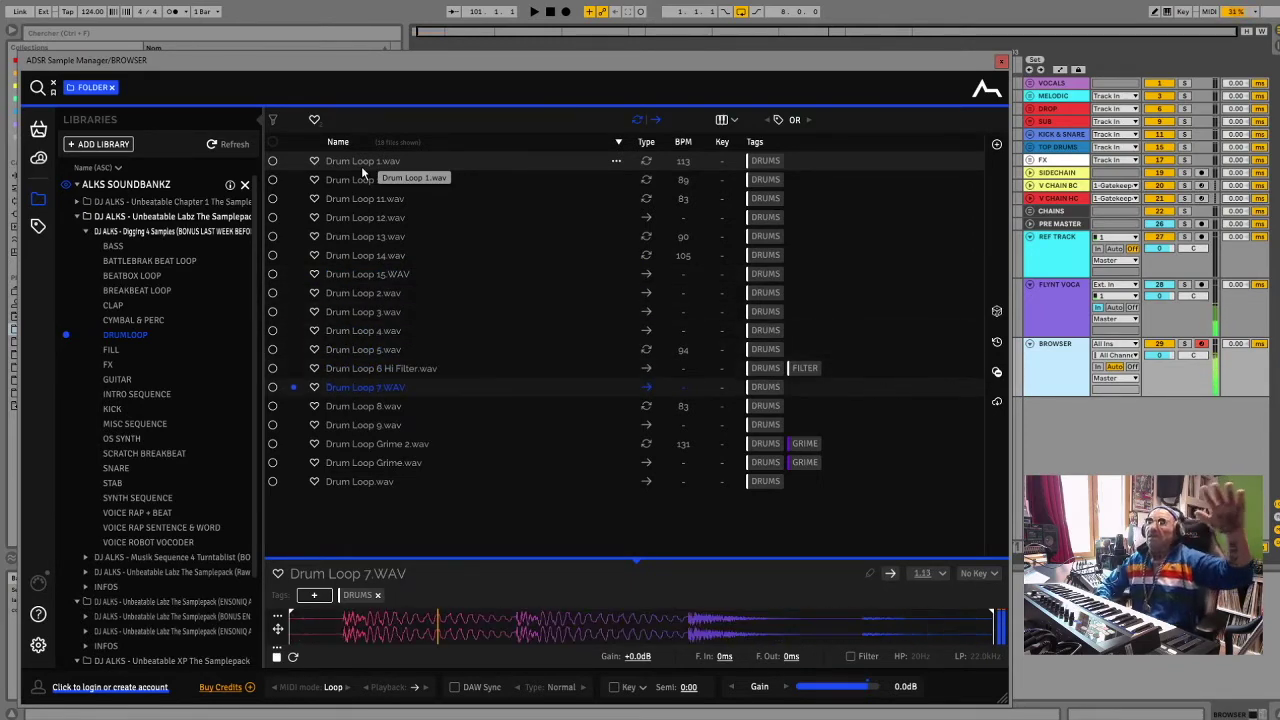
pyautogui.press('Down')
pyautogui.press('Down')
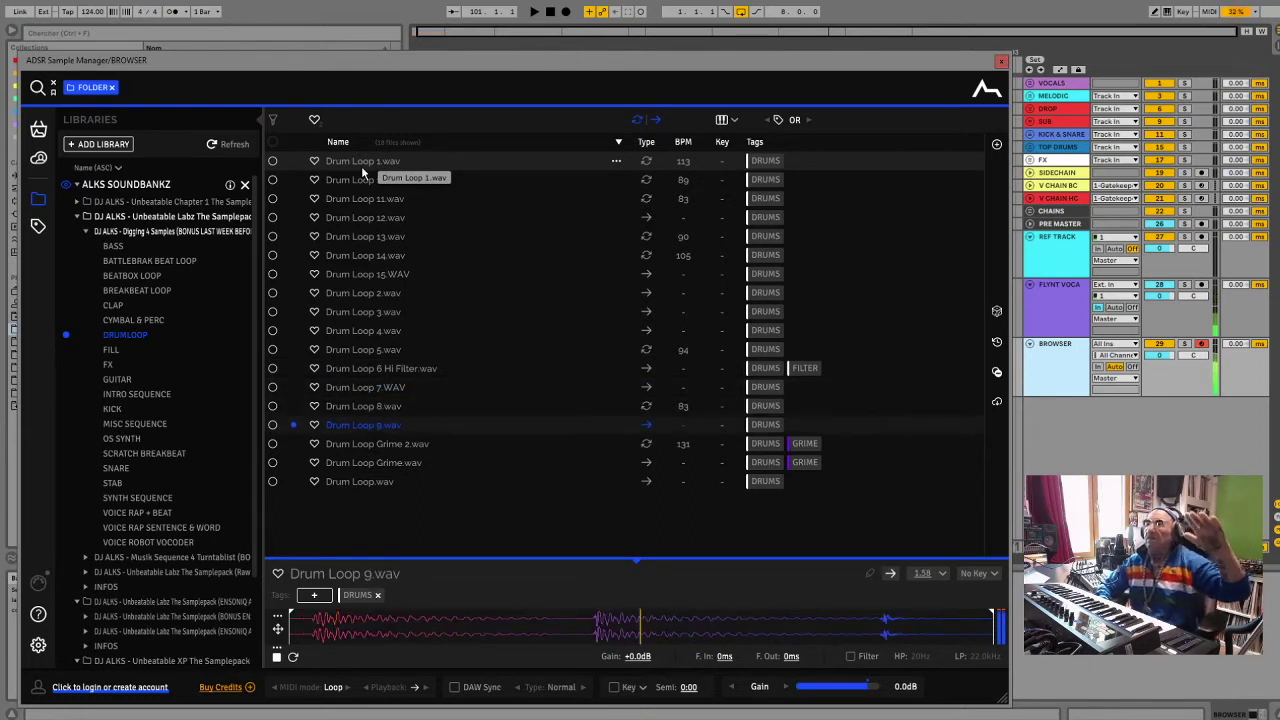
pyautogui.press('Down')
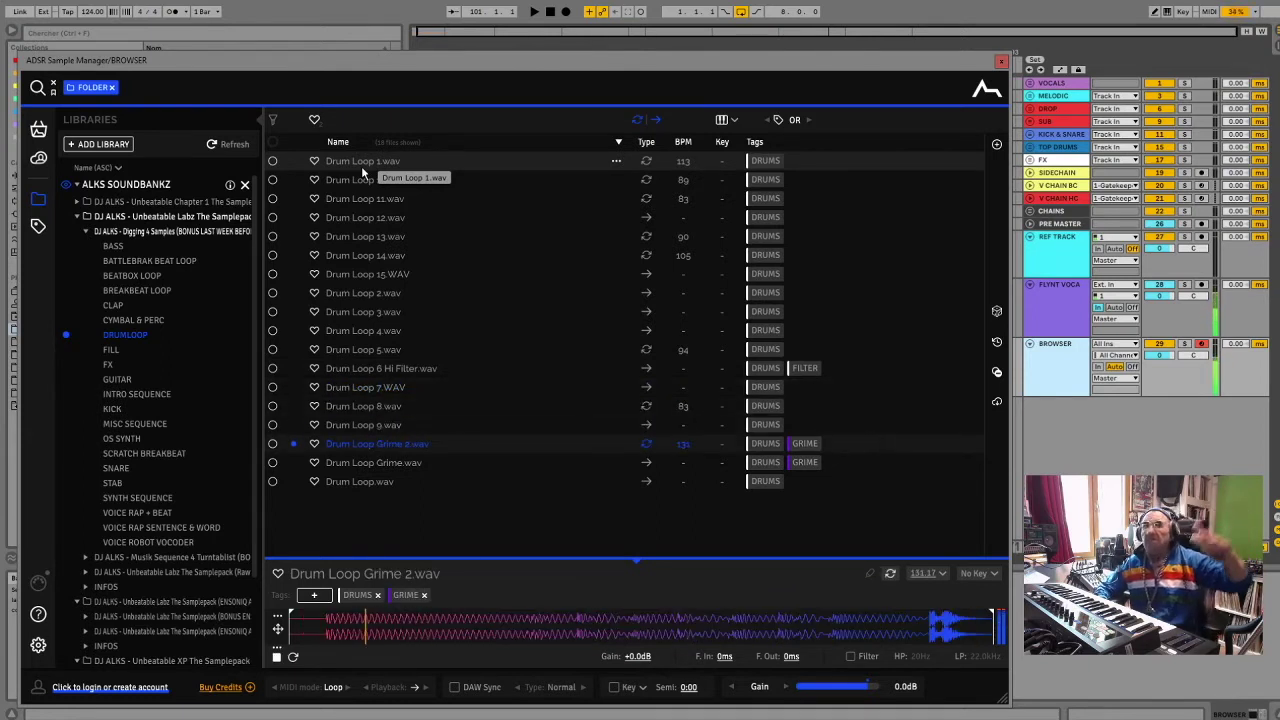
# Preview every sample in the FILL folder, from 50 cent Fill Break.wav to Fill Break.wav
pyautogui.click(116, 355)
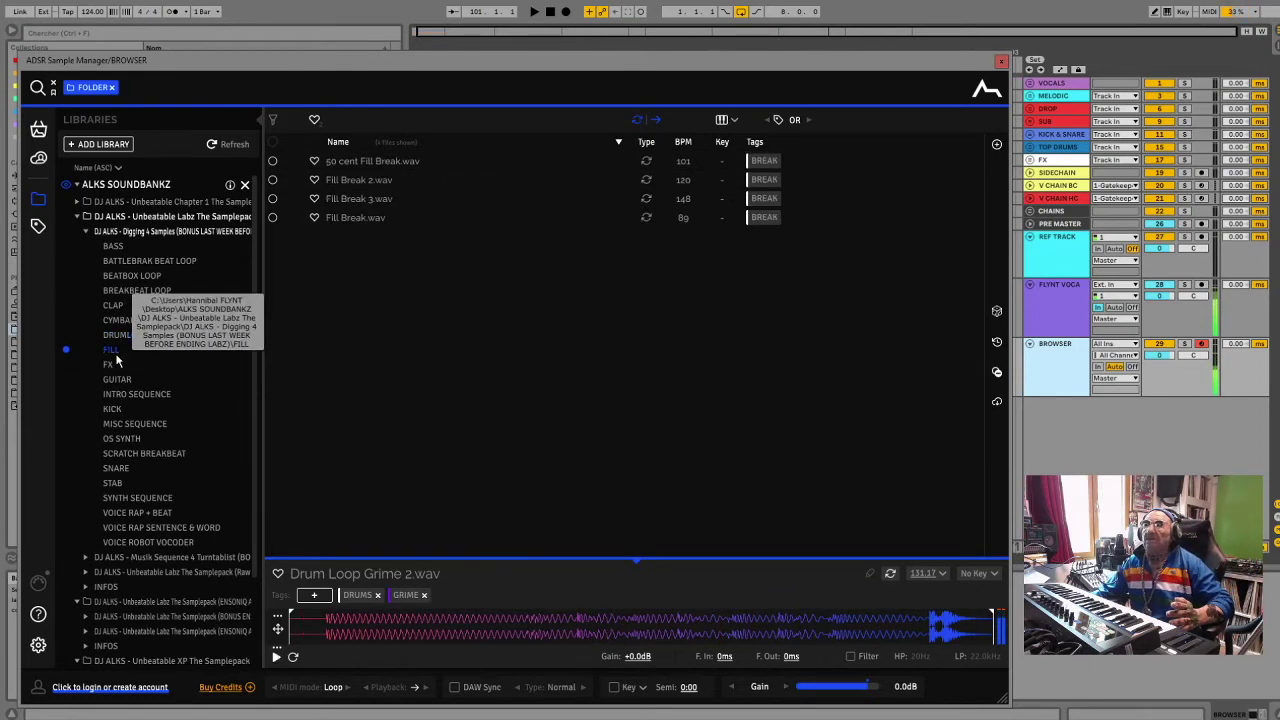
pyautogui.click(343, 163)
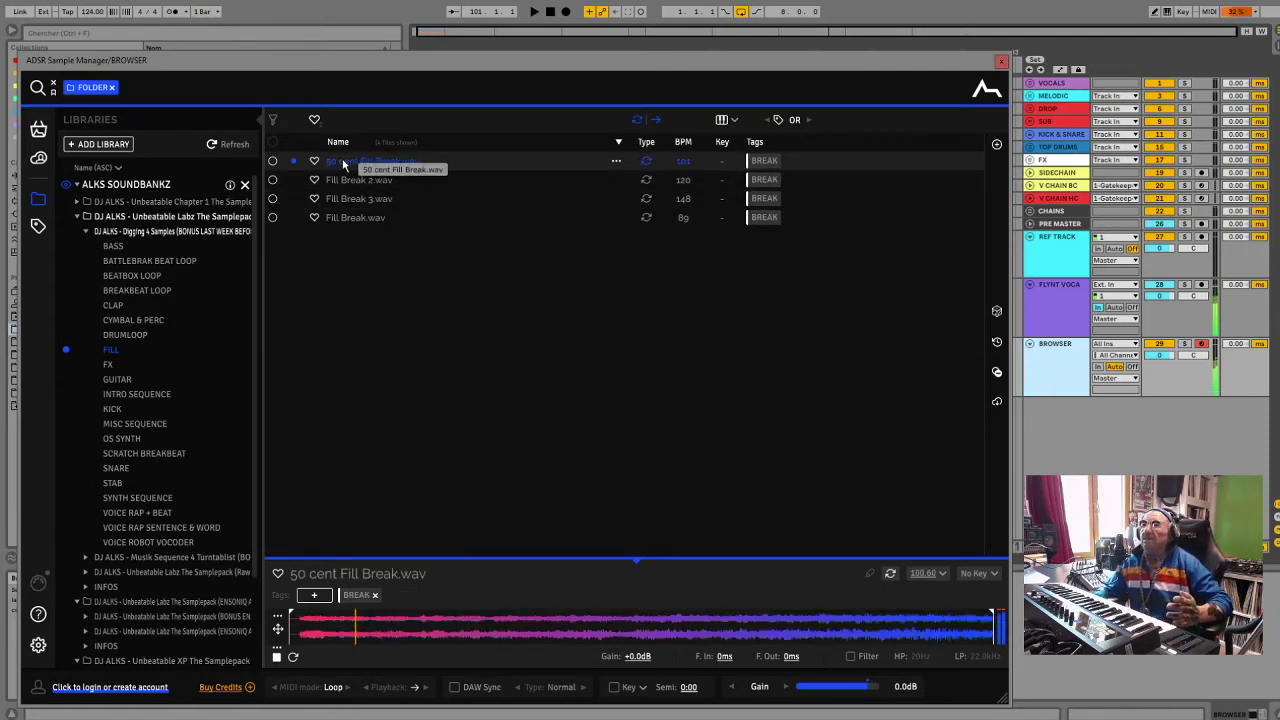
pyautogui.press('Down')
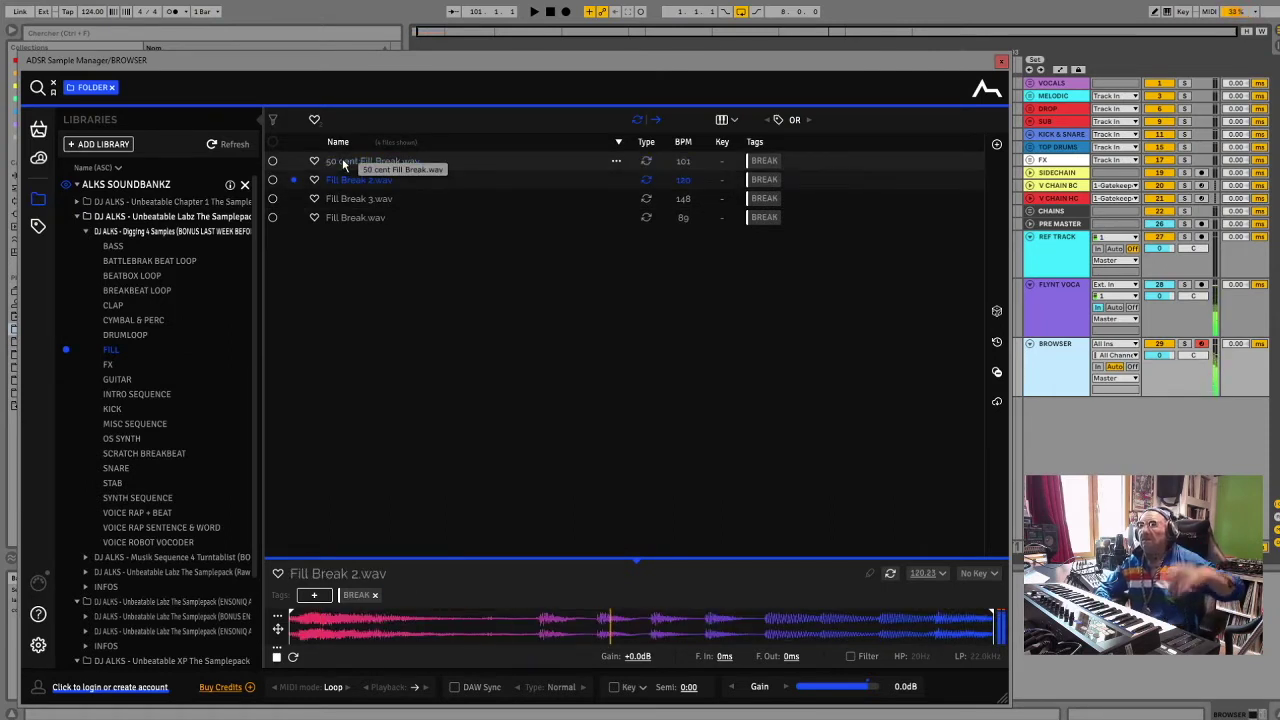
pyautogui.press('Down')
pyautogui.press('Down')
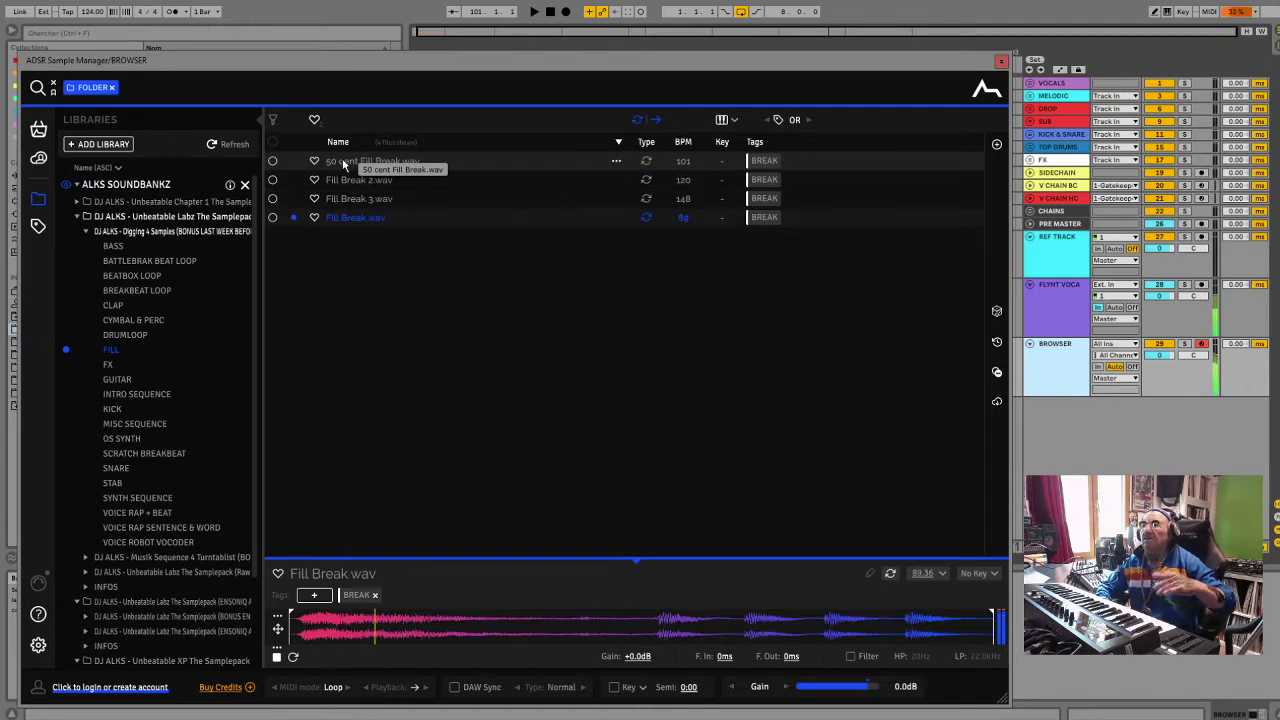
# Preview every sample in the FX folder, from Fx 2.wav to Fx.wav
pyautogui.click(110, 366)
pyautogui.click(346, 164)
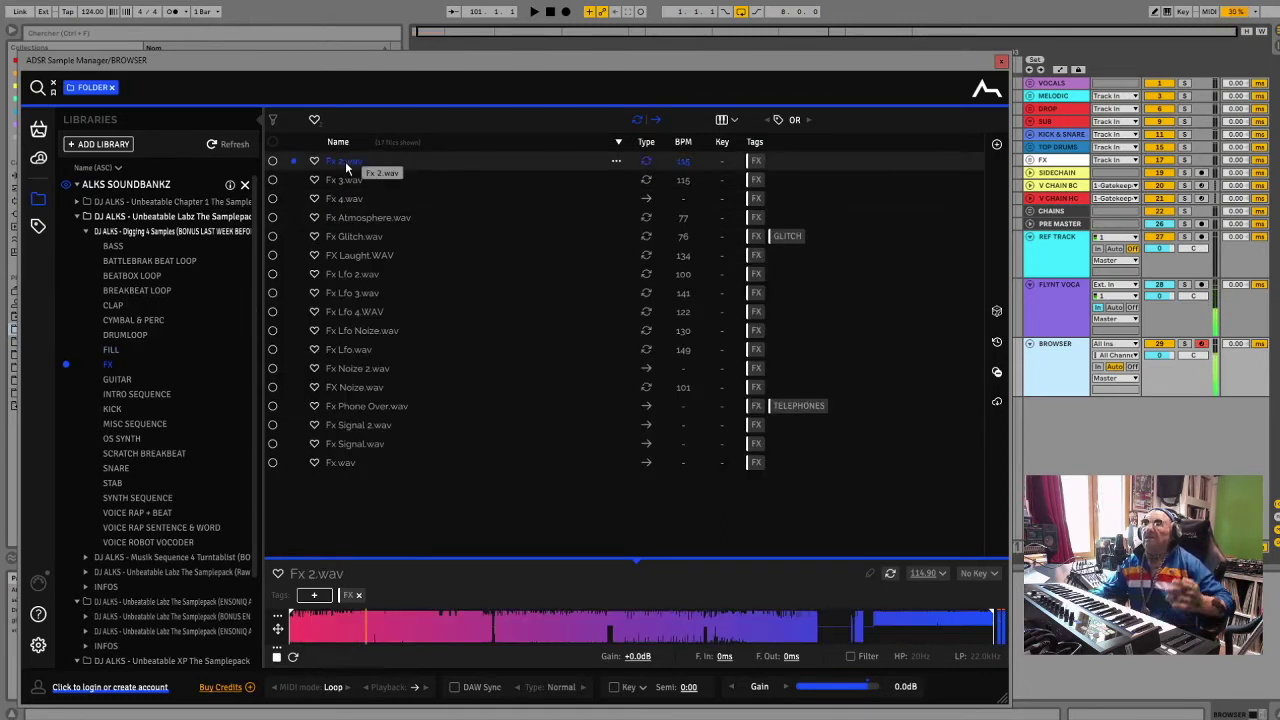
pyautogui.press('Down')
pyautogui.press('Down')
pyautogui.press('Down')
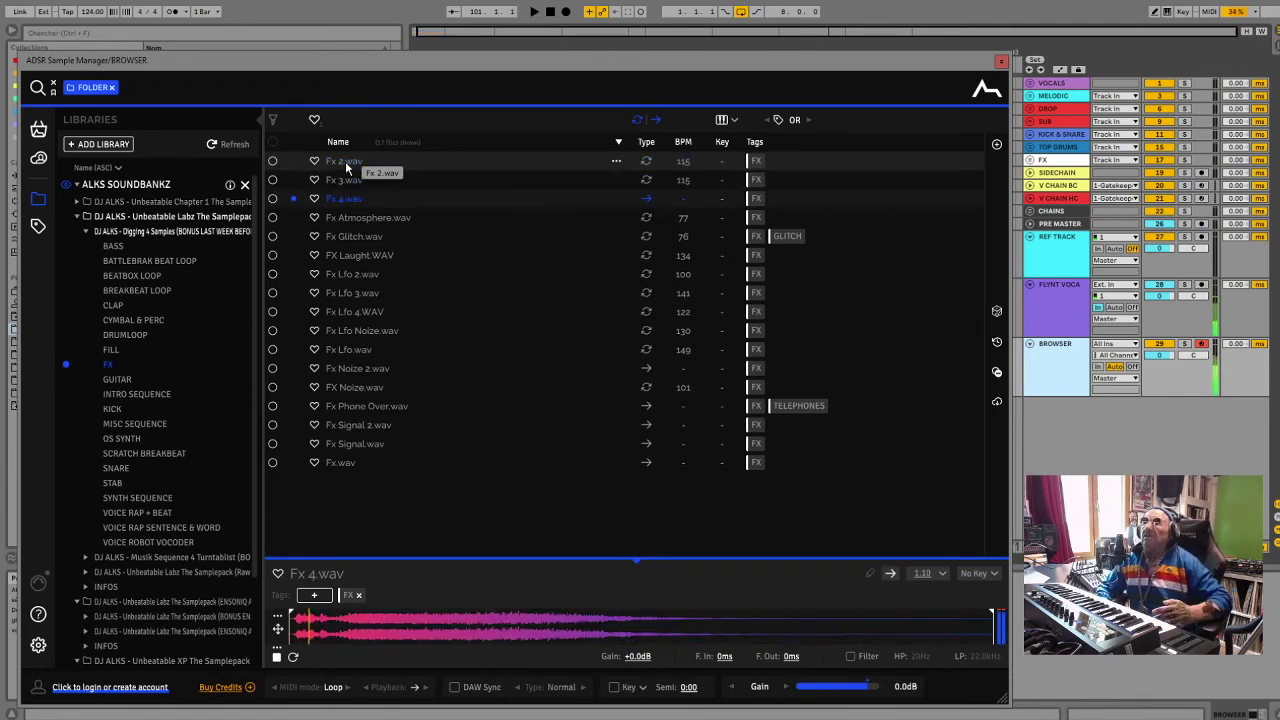
pyautogui.press('Down')
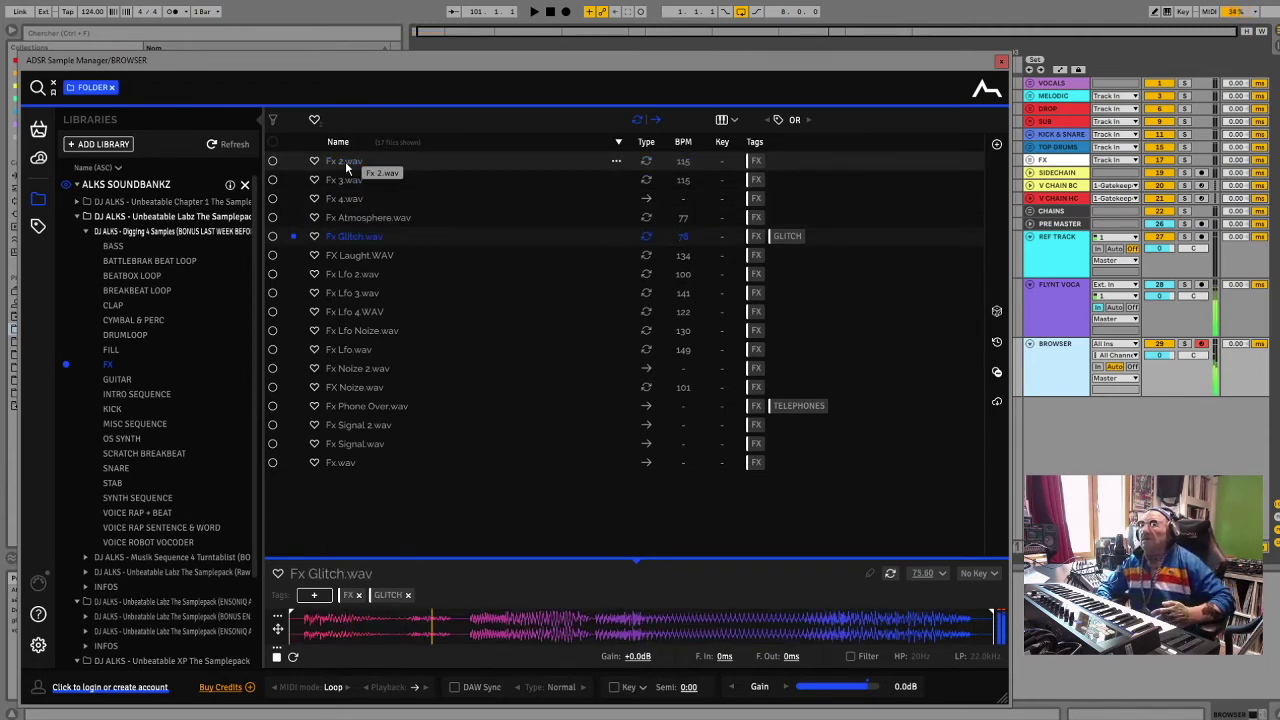
pyautogui.press('Down')
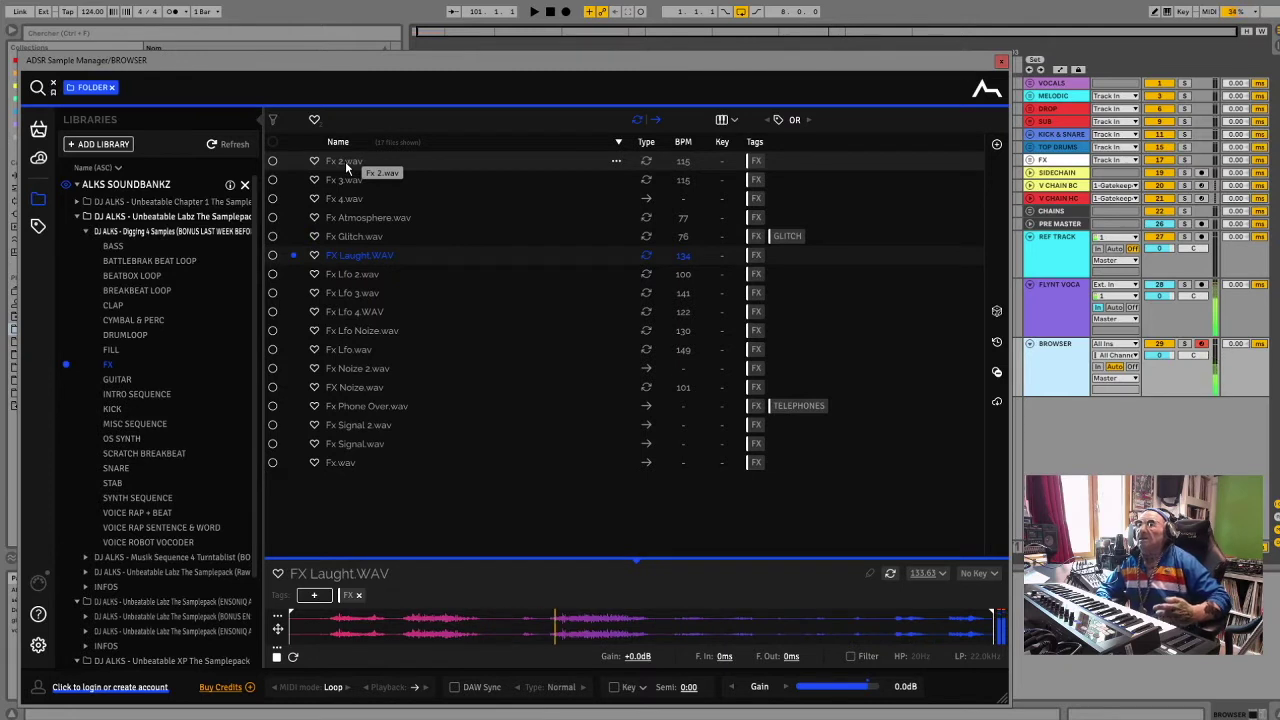
pyautogui.press('Down')
pyautogui.press('Down')
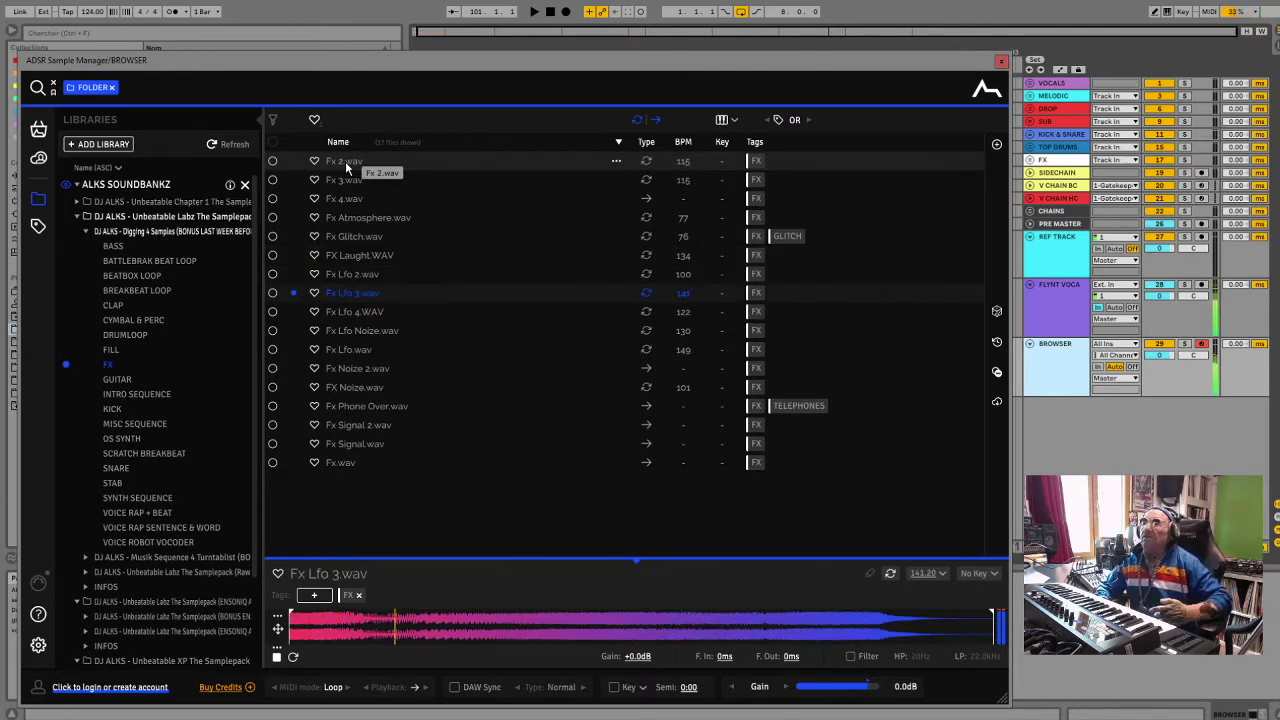
pyautogui.press('Down')
pyautogui.press('Down')
pyautogui.press('Down')
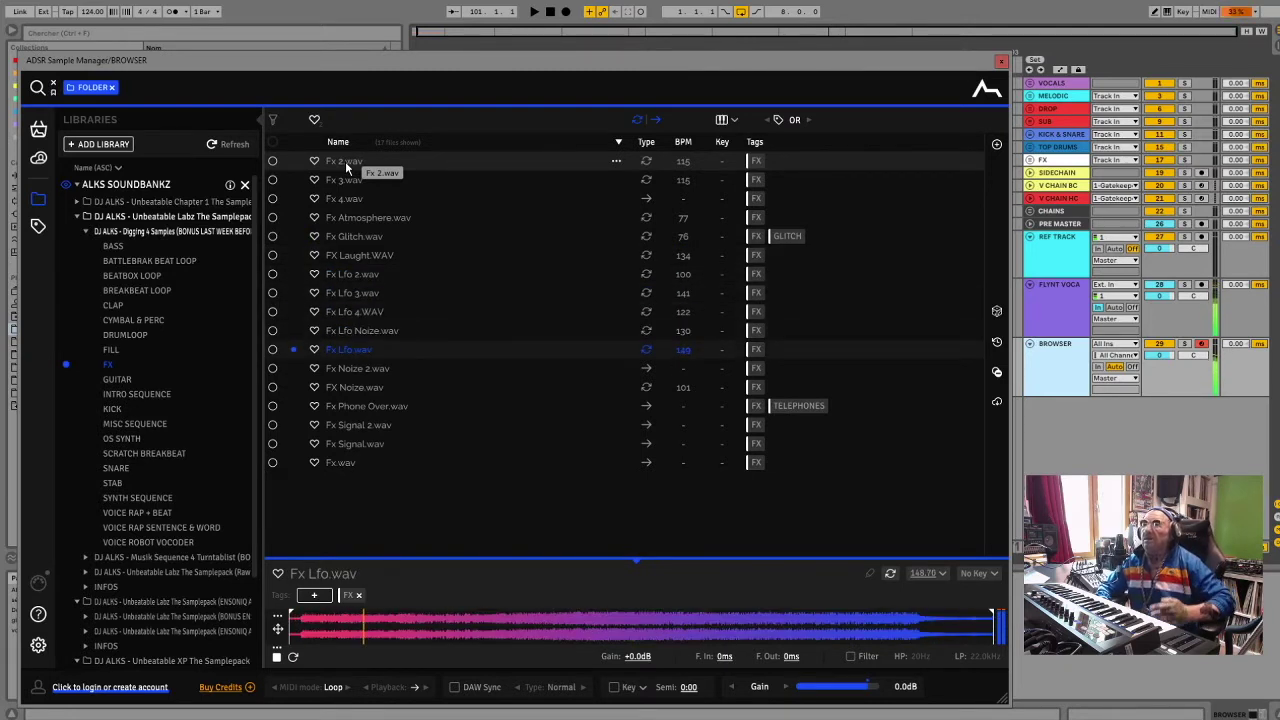
pyautogui.press('Down')
pyautogui.press('Down')
pyautogui.press('Down')
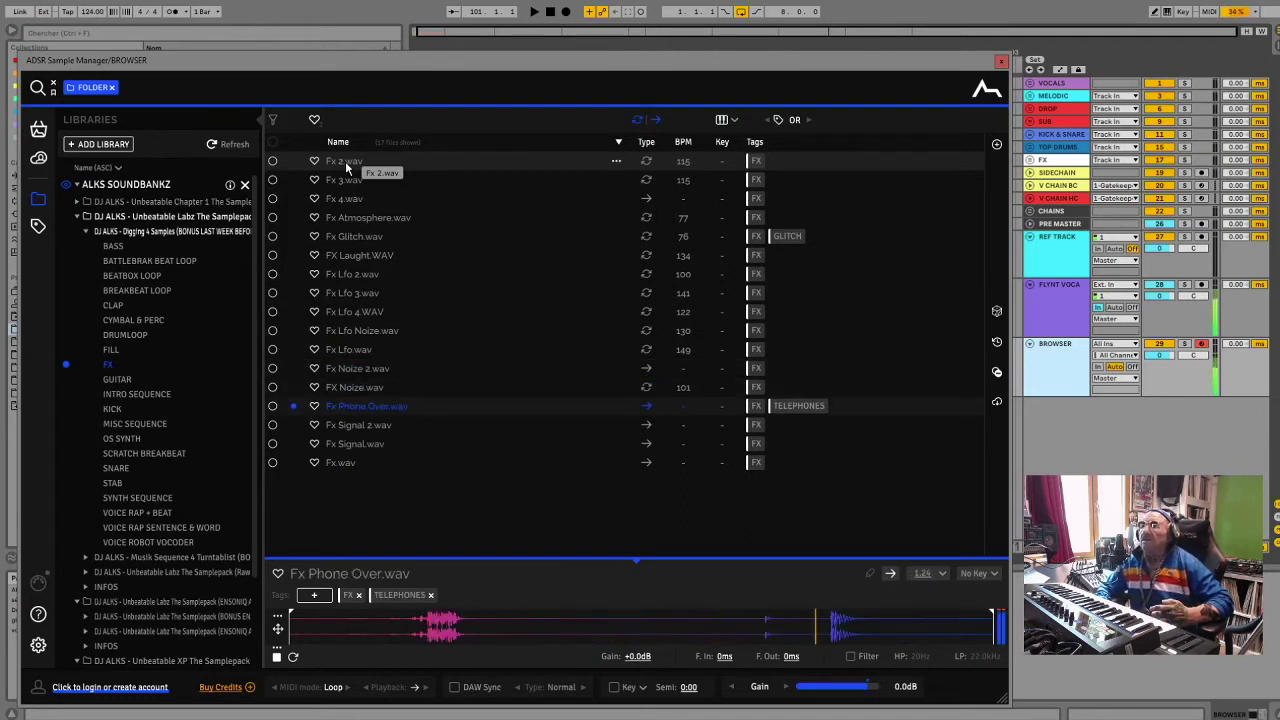
pyautogui.press('Down')
pyautogui.press('Down')
pyautogui.press('Down')
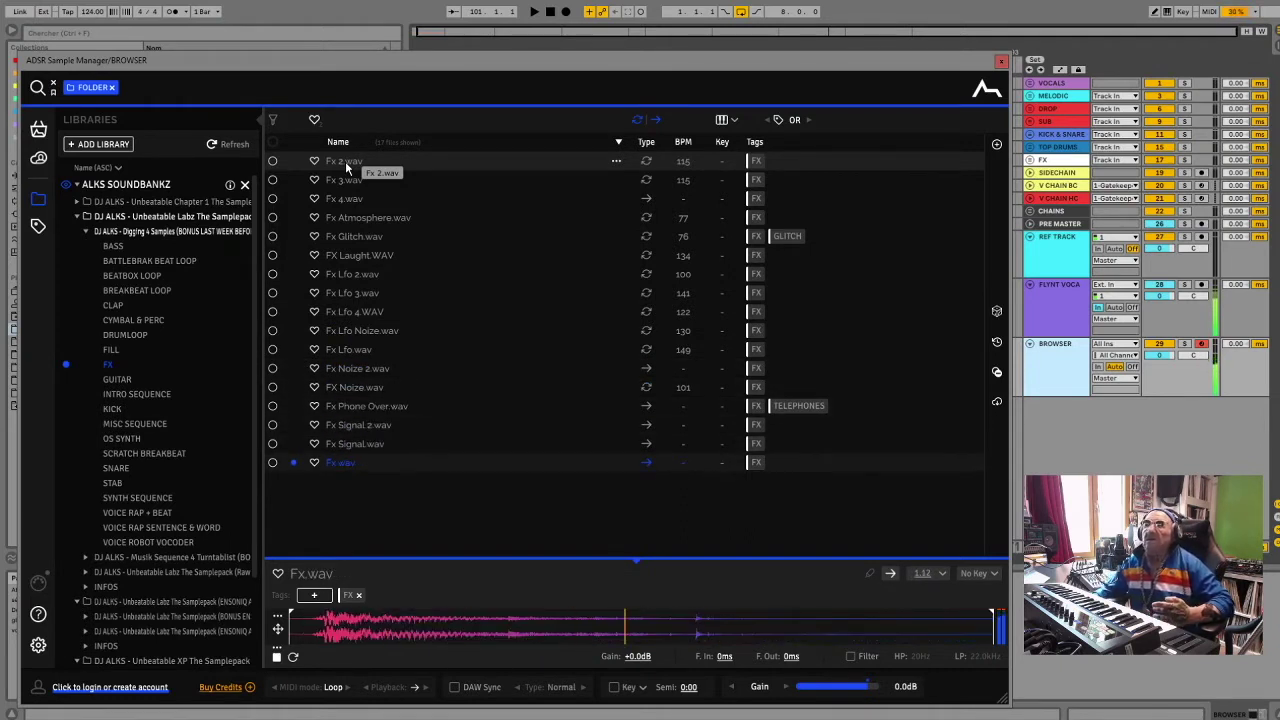
# Preview Guitar 2.wav from the GUITAR folder and Intro Sequence.WAV from the INTRO SEQUENCE folder
pyautogui.click(116, 379)
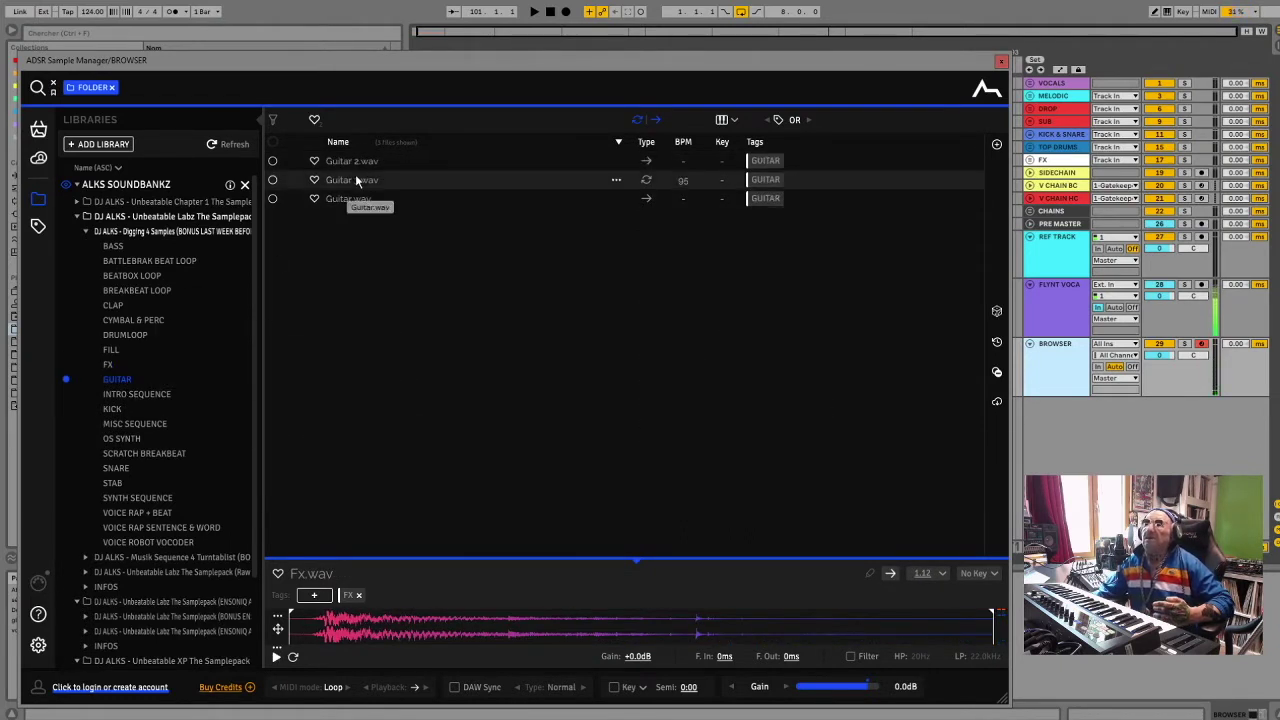
pyautogui.click(355, 161)
pyautogui.click(143, 396)
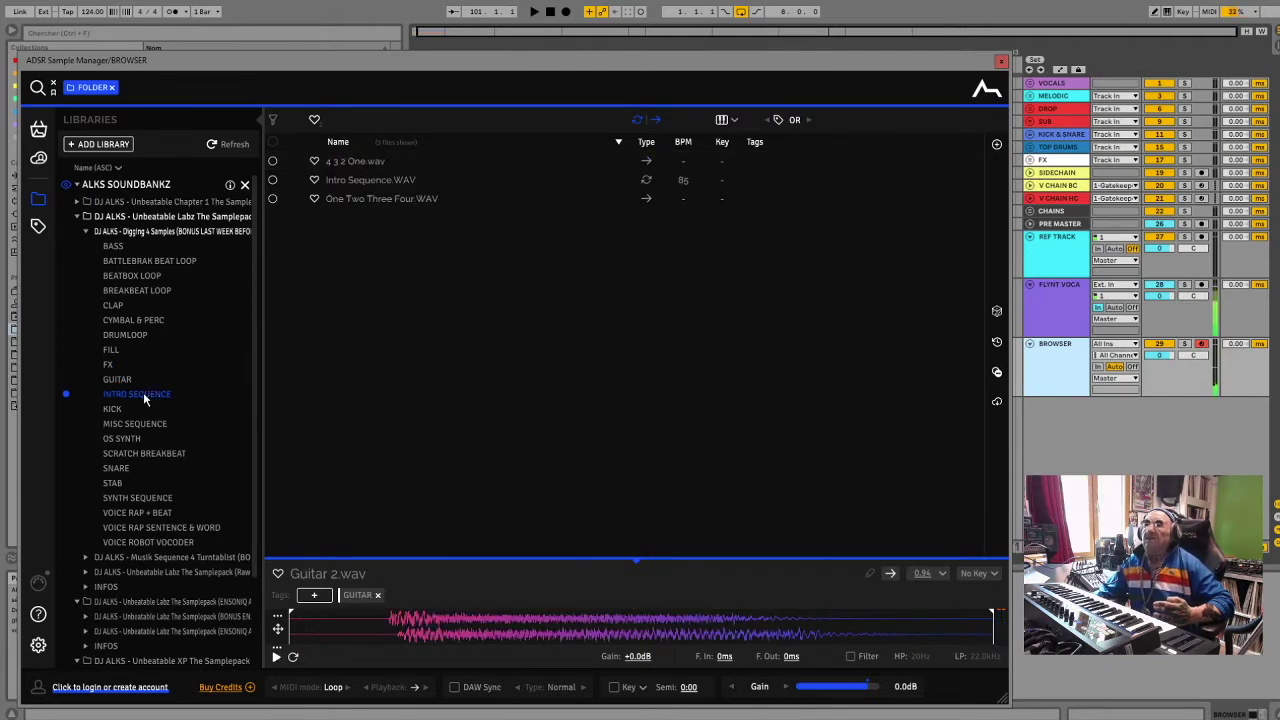
pyautogui.click(333, 180)
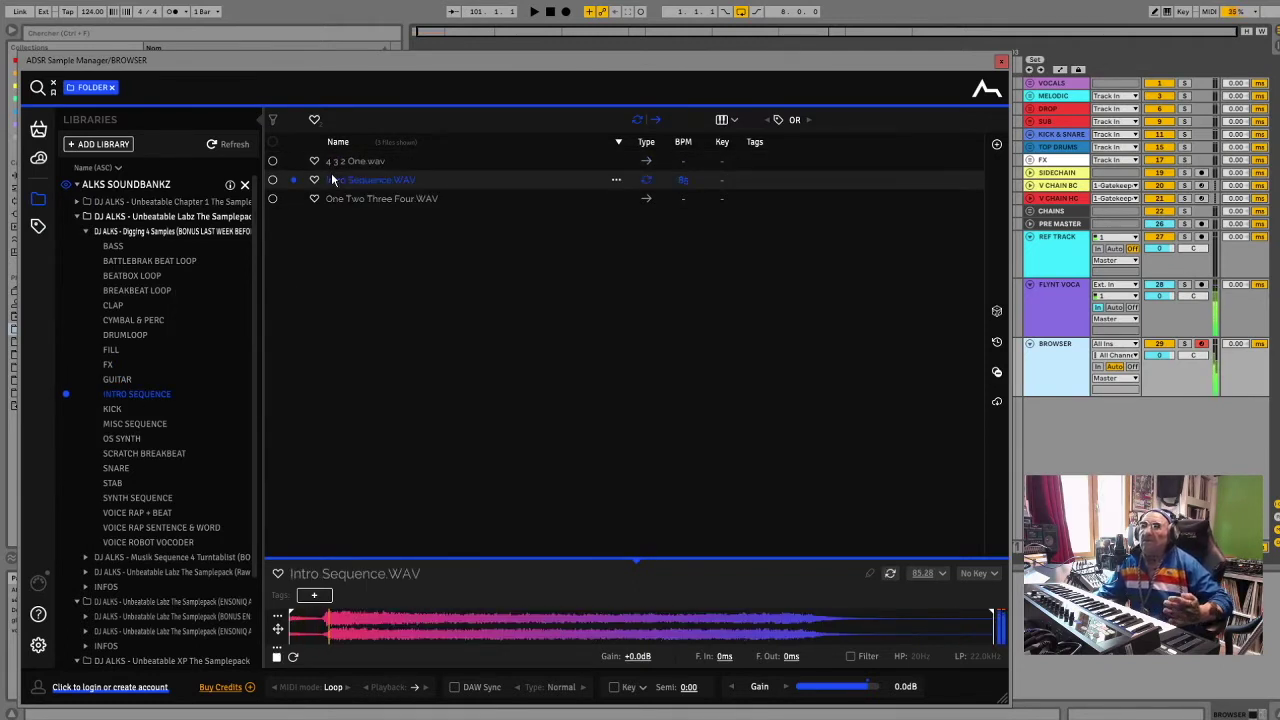
# Preview the samples in the KICK folder, from Kick 3.wav through Kick.wav
pyautogui.click(112, 409)
pyautogui.click(335, 236)
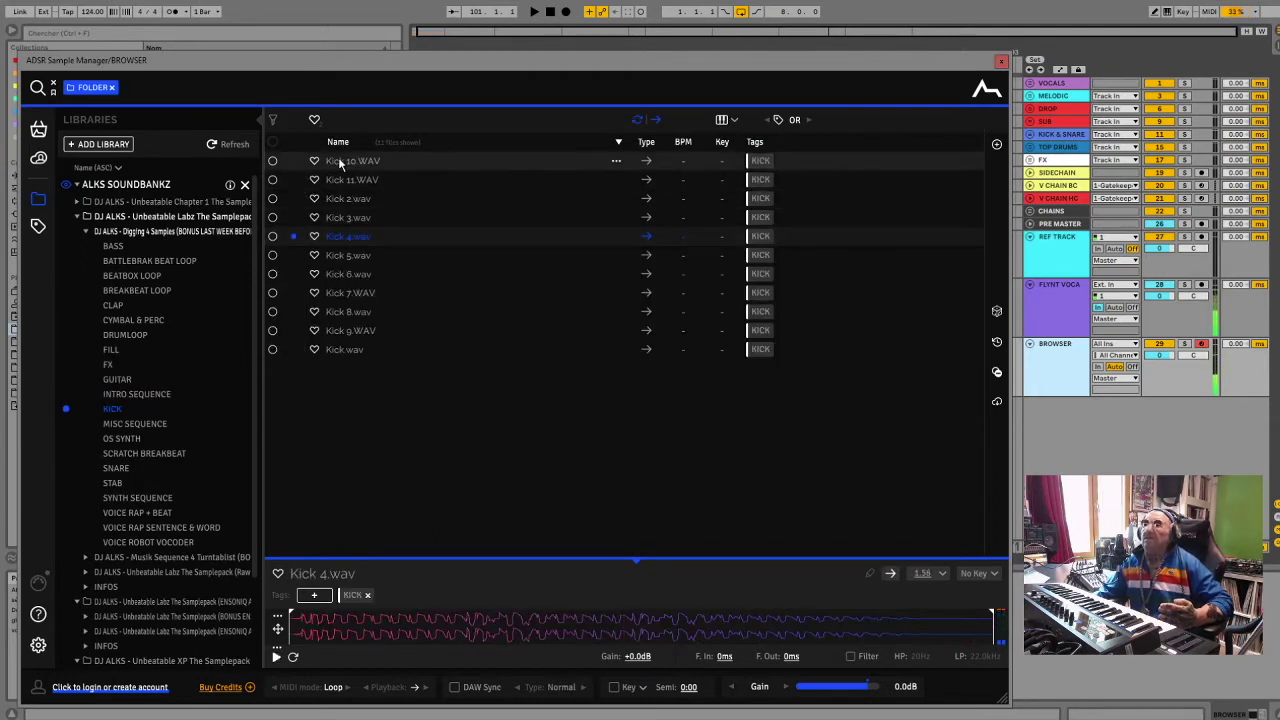
pyautogui.press('Up')
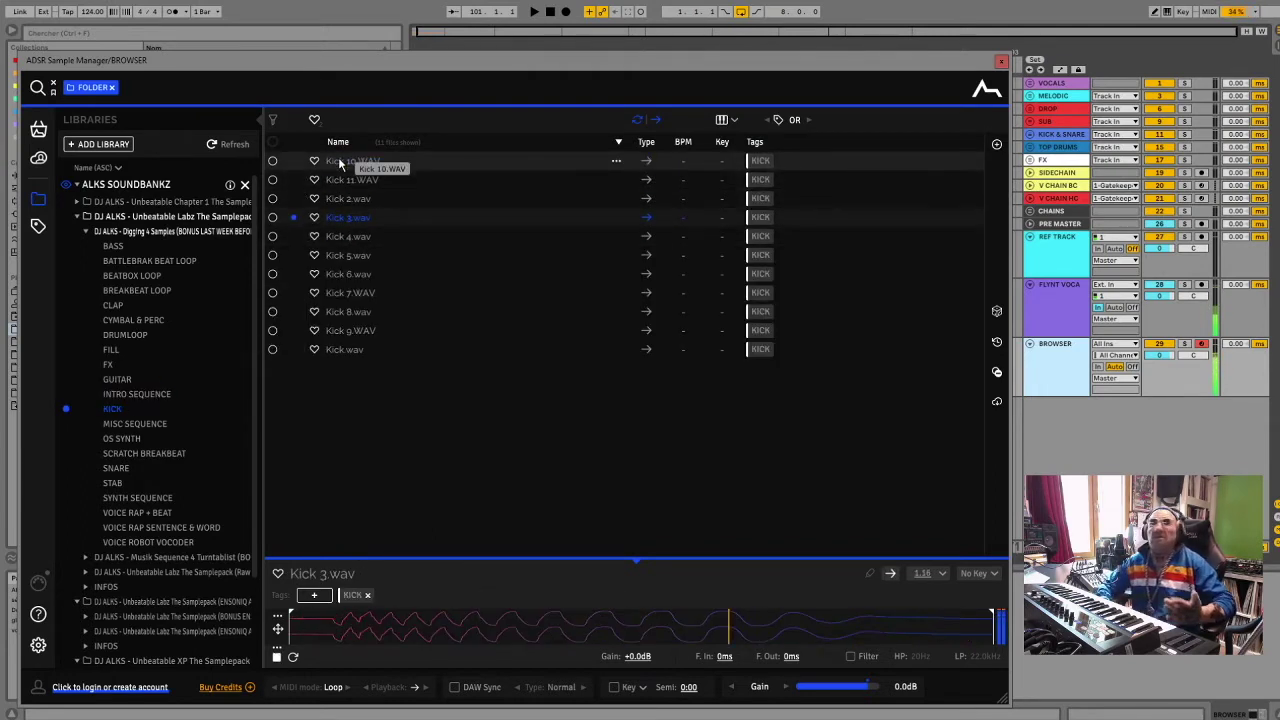
pyautogui.press('Down')
pyautogui.press('Down')
pyautogui.press('Down')
pyautogui.press('Down')
pyautogui.press('Down')
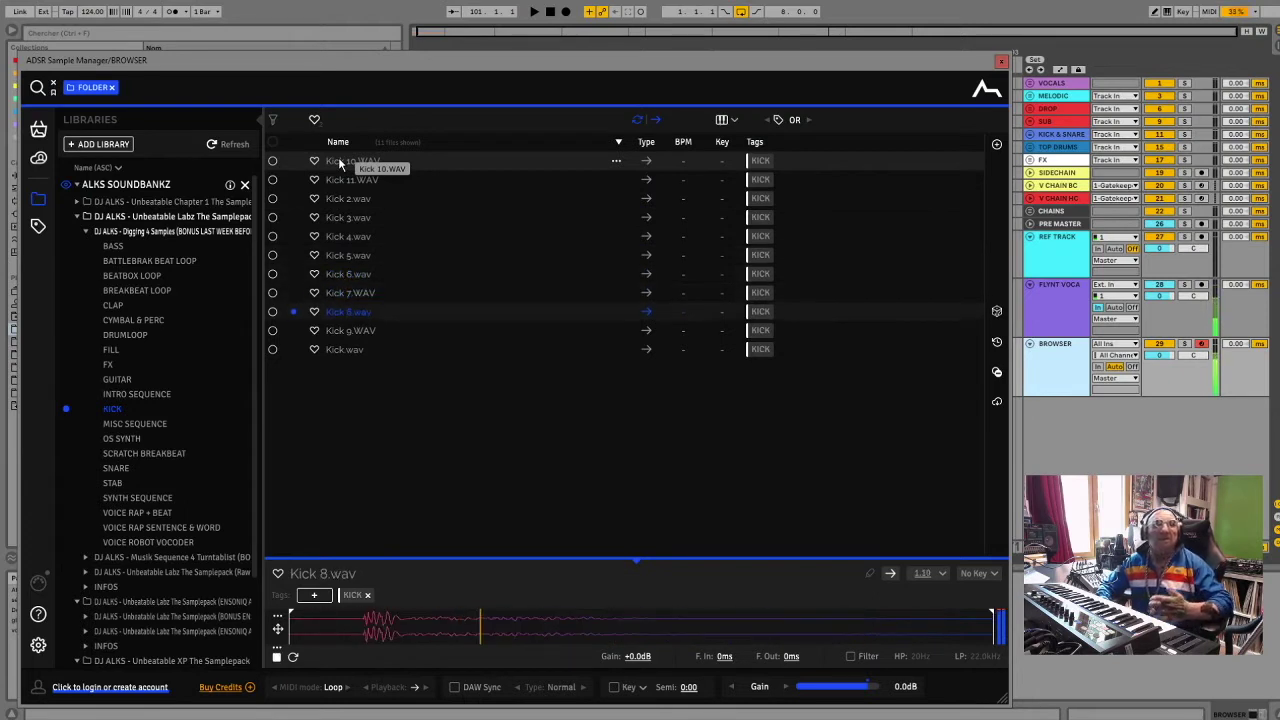
pyautogui.press('Down')
pyautogui.press('Down')
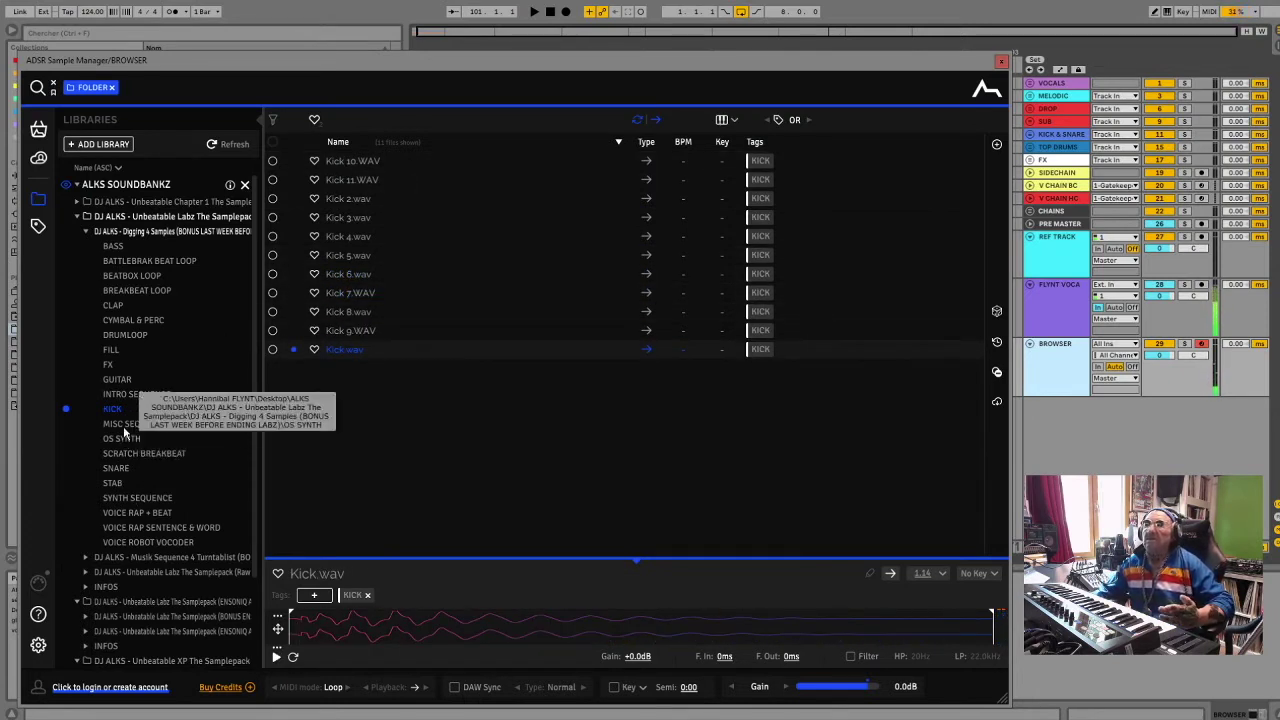
# Preview every sample in the MISC SEQUENCE folder, plus OS Synth 2.wav from the OS SYNTH folder
pyautogui.click(112, 424)
pyautogui.click(372, 162)
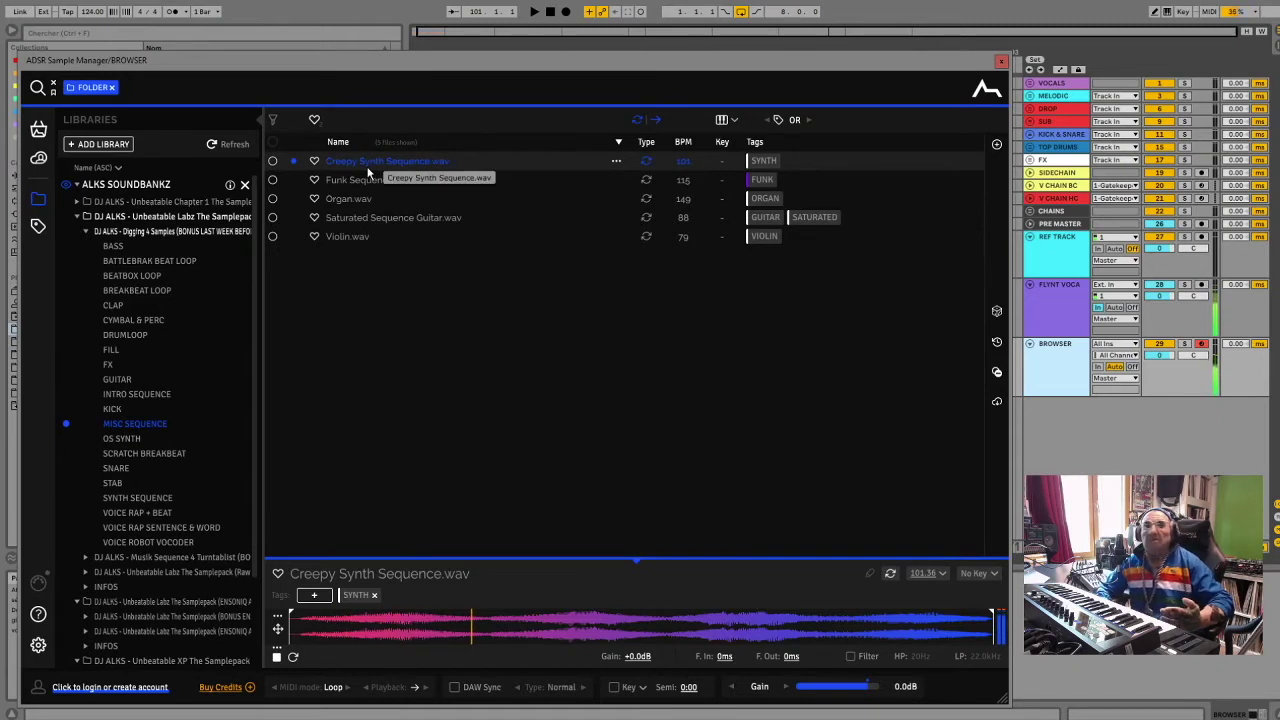
pyautogui.press('Down')
pyautogui.press('Down')
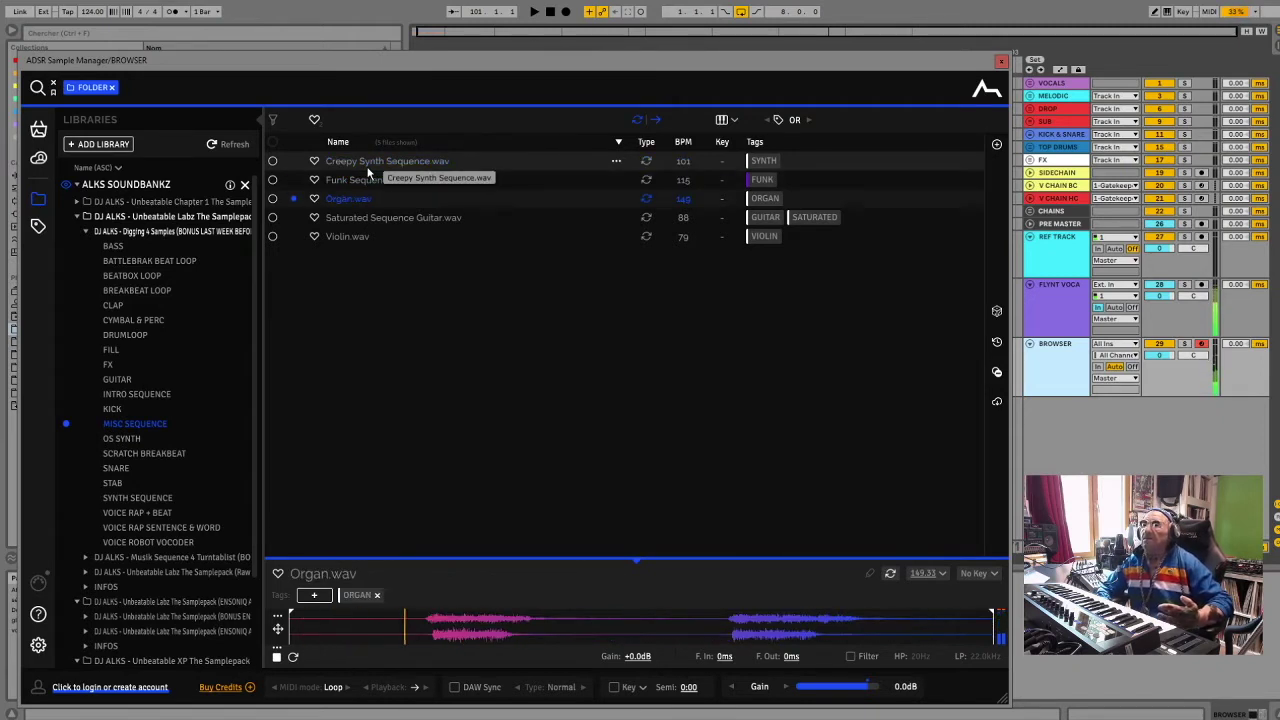
pyautogui.press('Down')
pyautogui.press('Down')
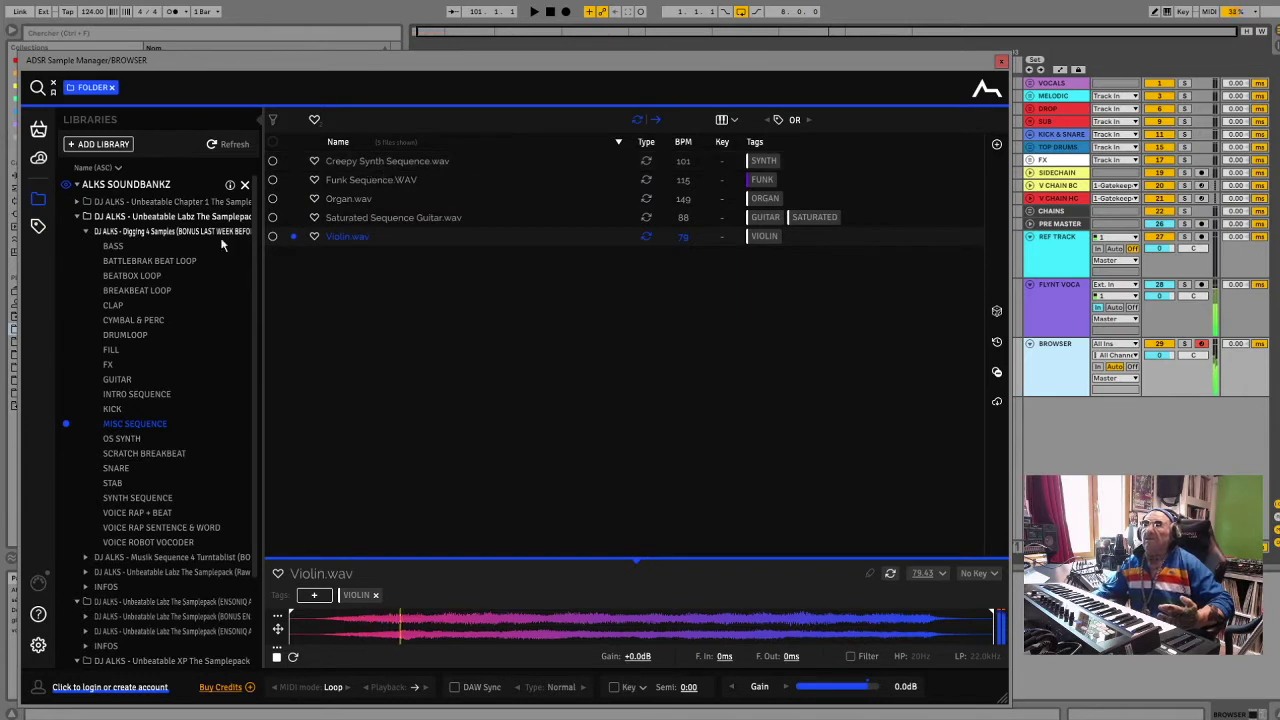
pyautogui.click(118, 442)
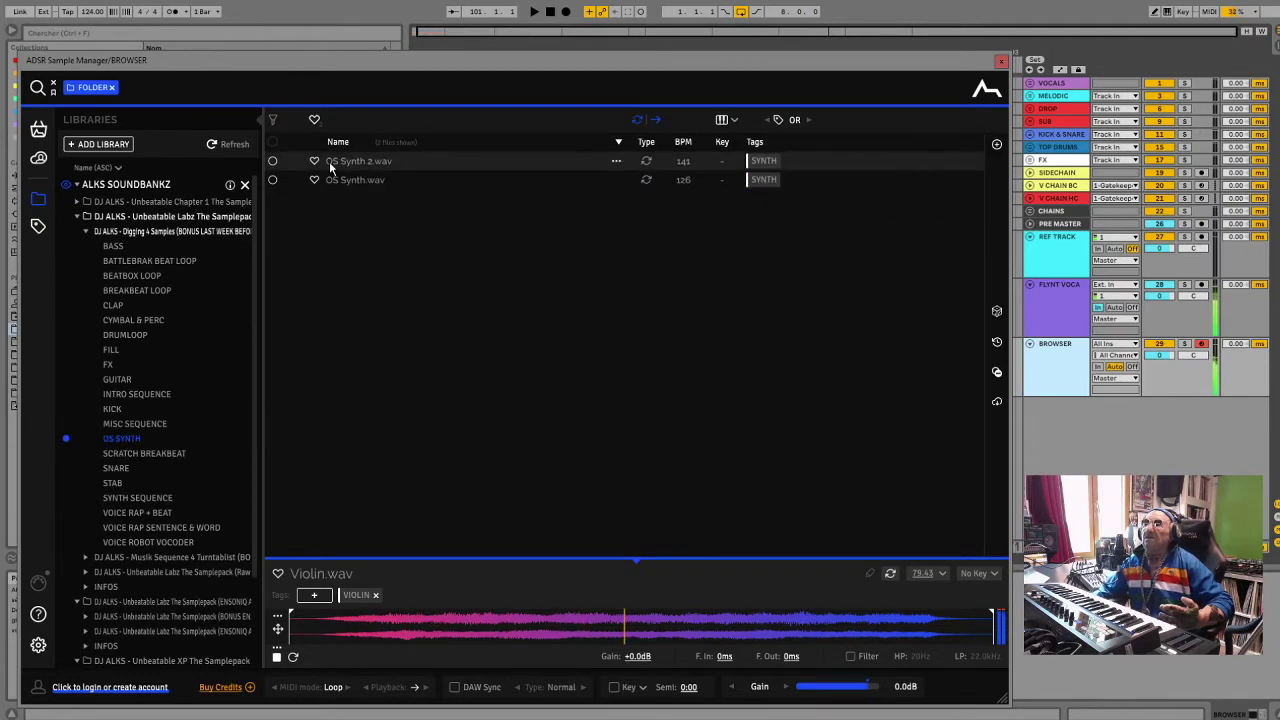
pyautogui.press('Down')
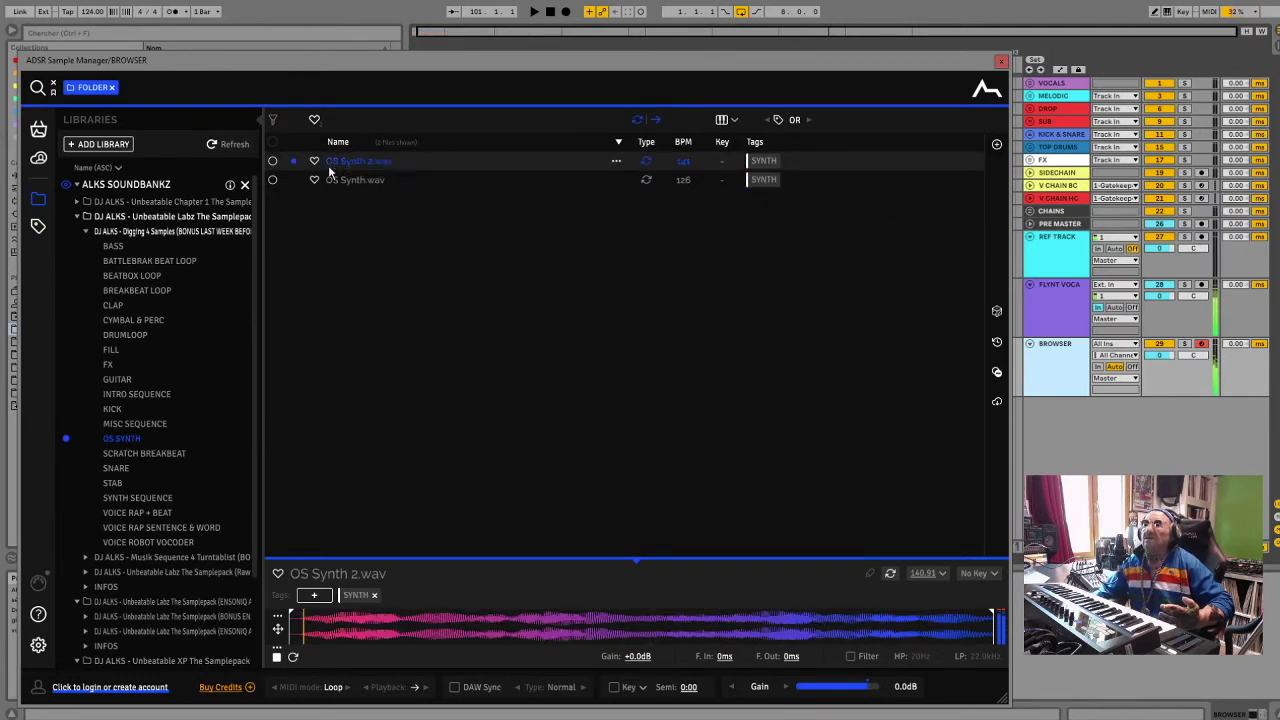
# Preview every sample in the SNARE folder, from Beatbox Snare.wav to Snare.wav
pyautogui.click(115, 468)
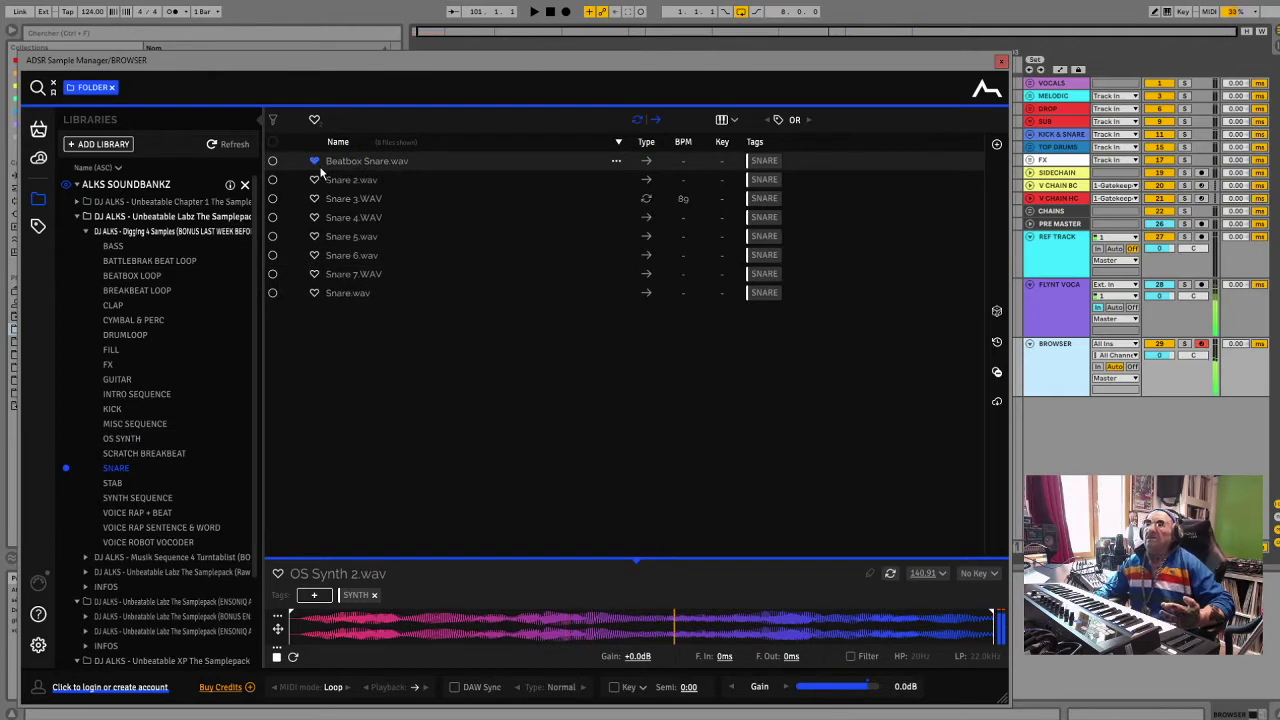
pyautogui.click(344, 162)
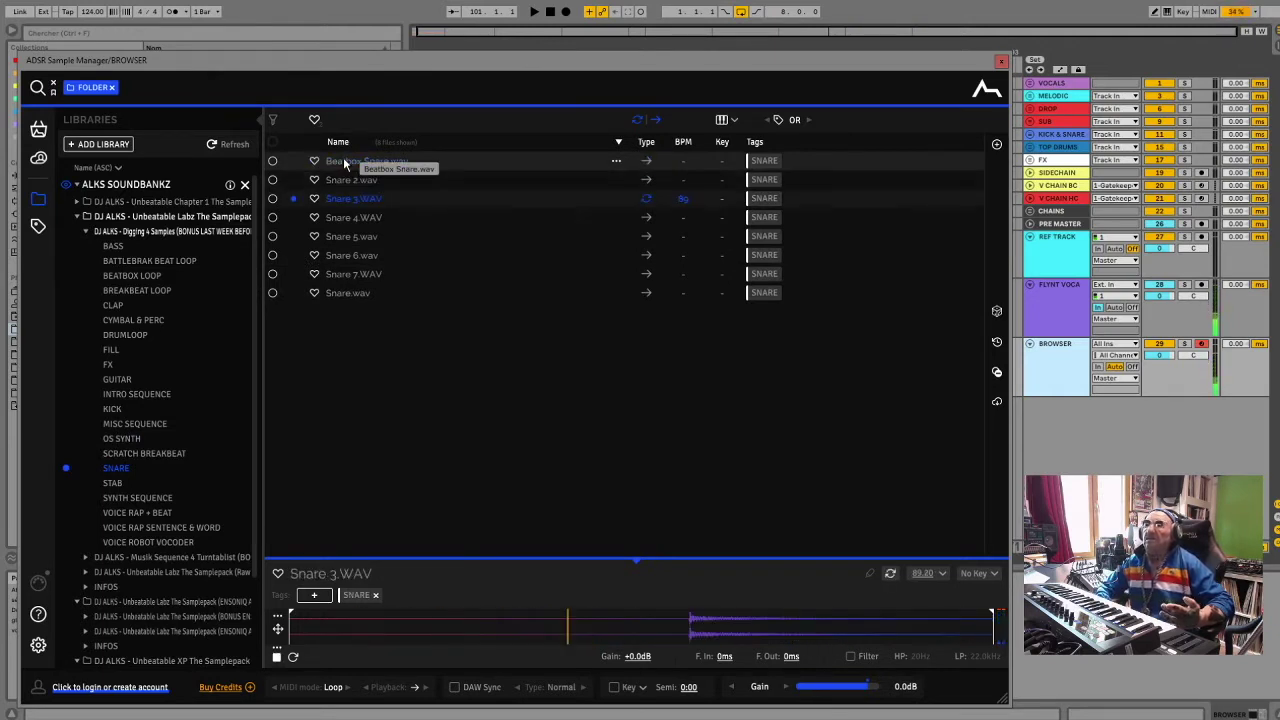
pyautogui.press('Down')
pyautogui.press('Down')
pyautogui.press('Down')
pyautogui.press('Down')
pyautogui.press('Down')
pyautogui.press('Down')
pyautogui.press('Down')
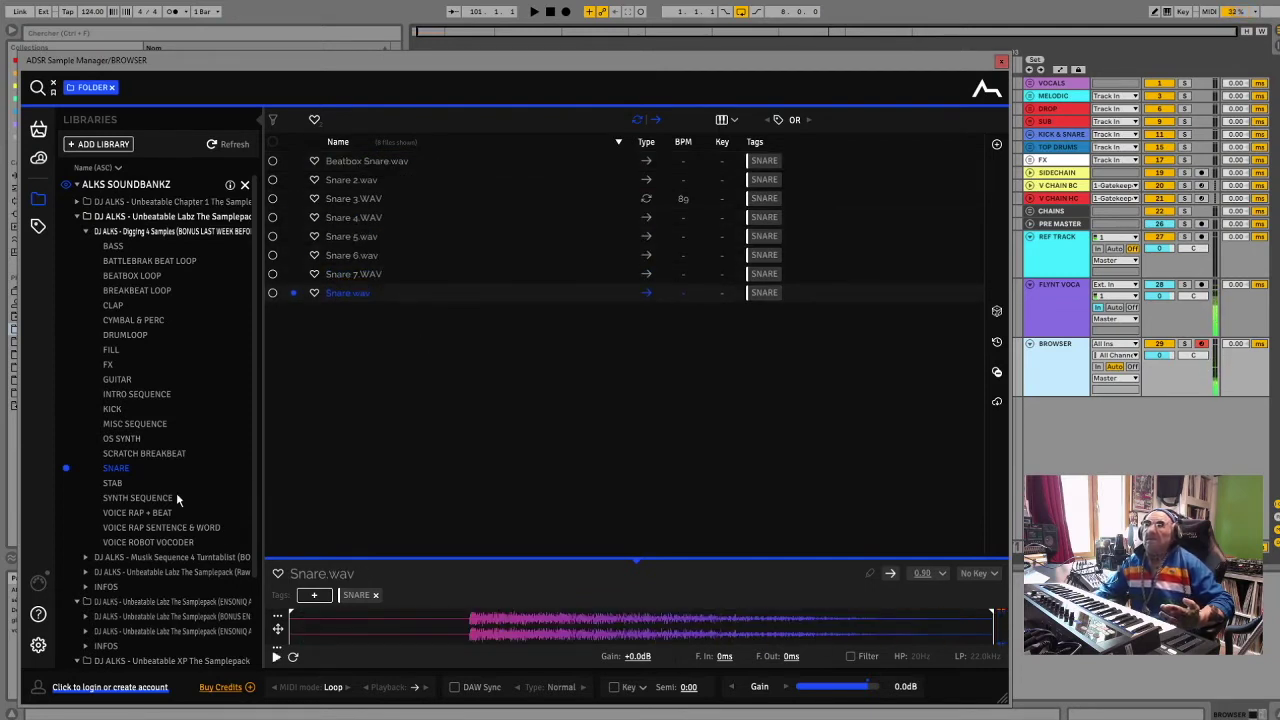
# Preview every sample in the STAB folder, from Stab 10.wav to Stab.wav, plus Synth Sequence.wav from the SYNTH SEQUENCE folder
pyautogui.click(110, 483)
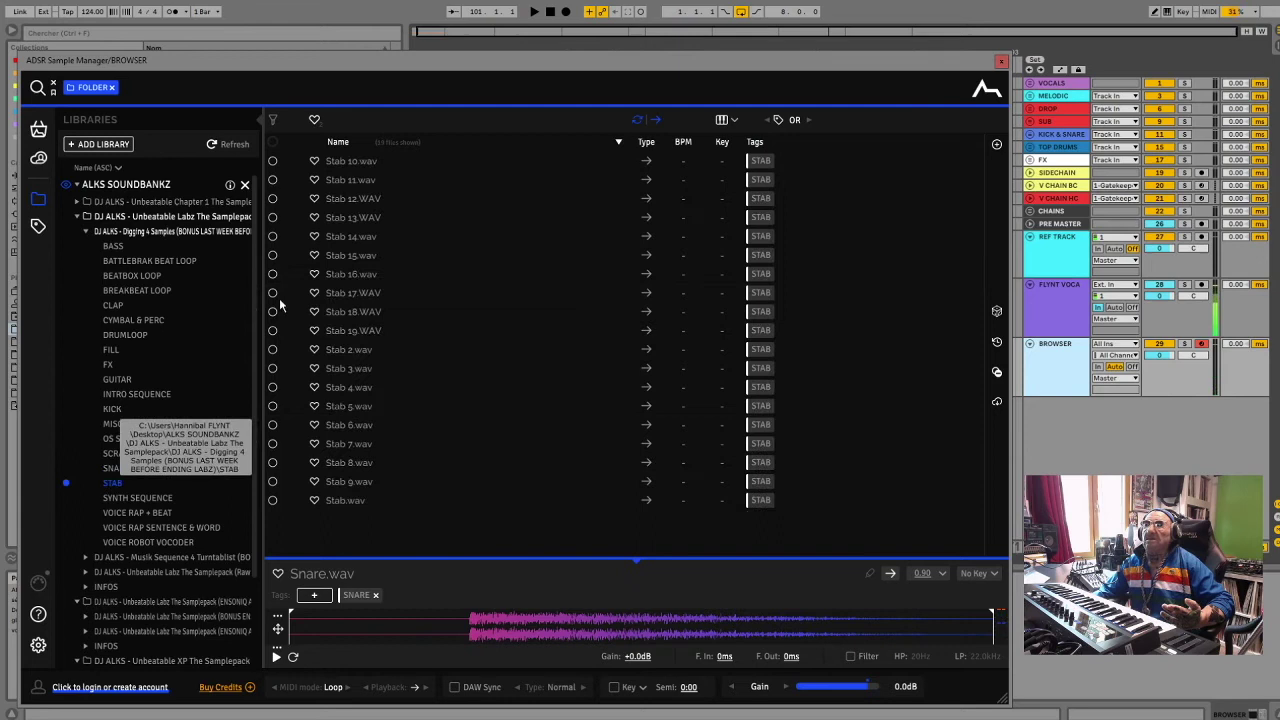
pyautogui.click(315, 161)
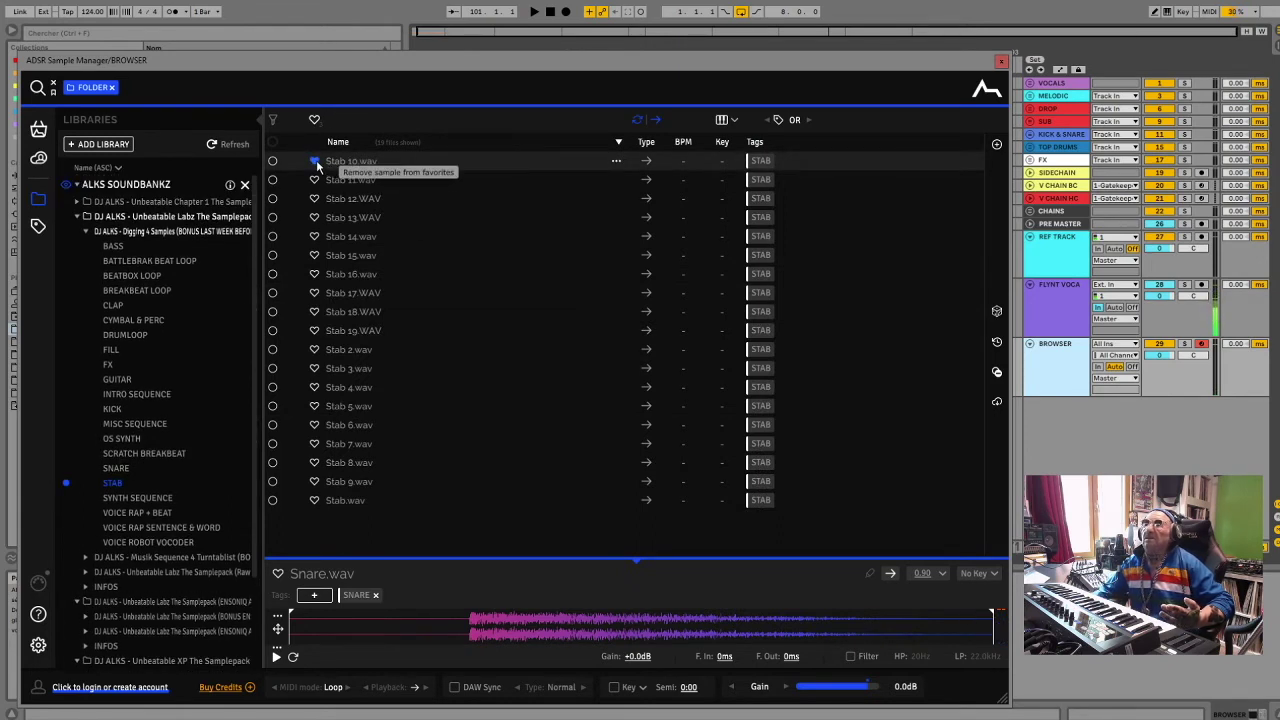
pyautogui.click(337, 168)
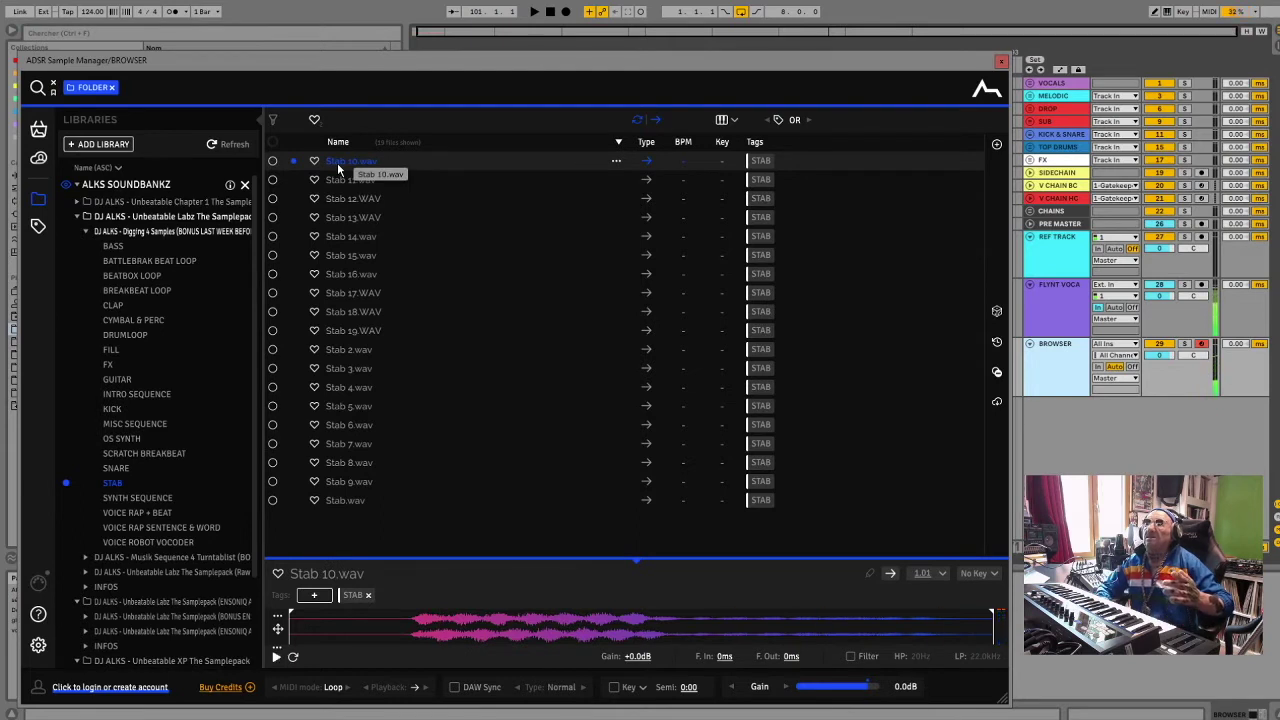
pyautogui.press('Down')
pyautogui.press('Down')
pyautogui.press('Down')
pyautogui.press('Down')
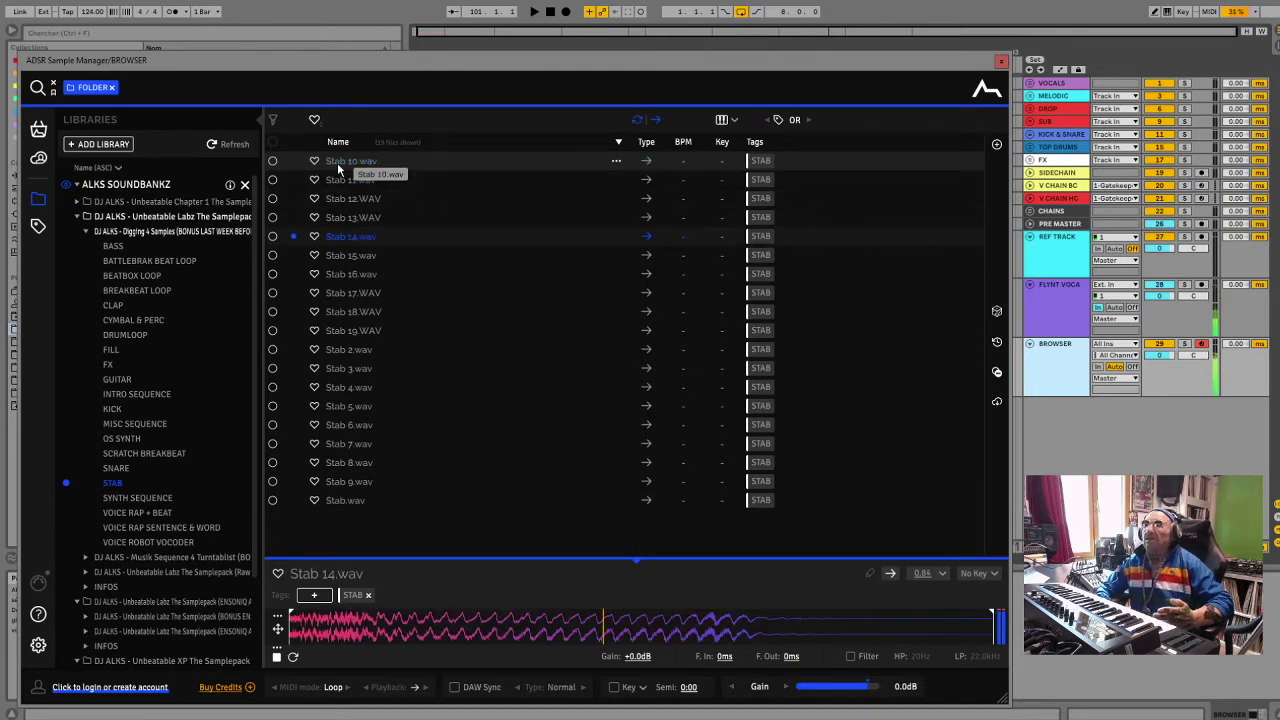
pyautogui.press('Down')
pyautogui.press('Down')
pyautogui.press('Down')
pyautogui.press('Down')
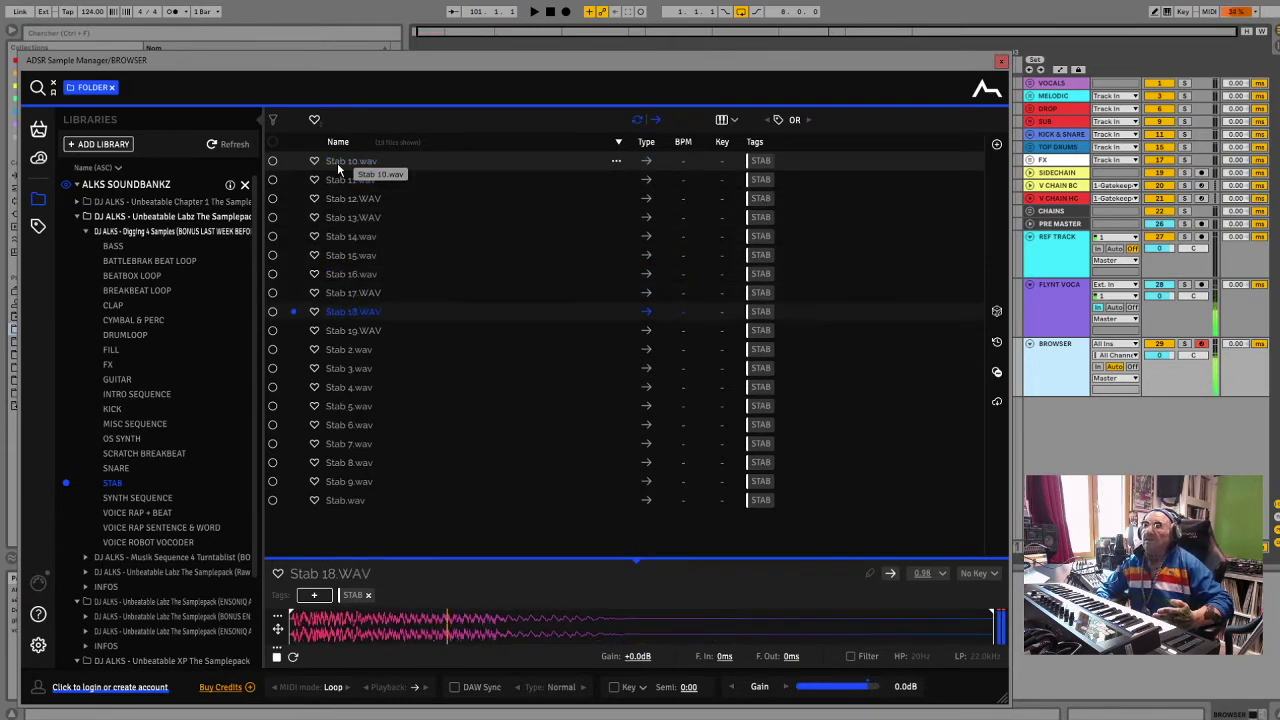
pyautogui.press('Down')
pyautogui.press('Down')
pyautogui.press('Down')
pyautogui.press('Down')
pyautogui.press('Down')
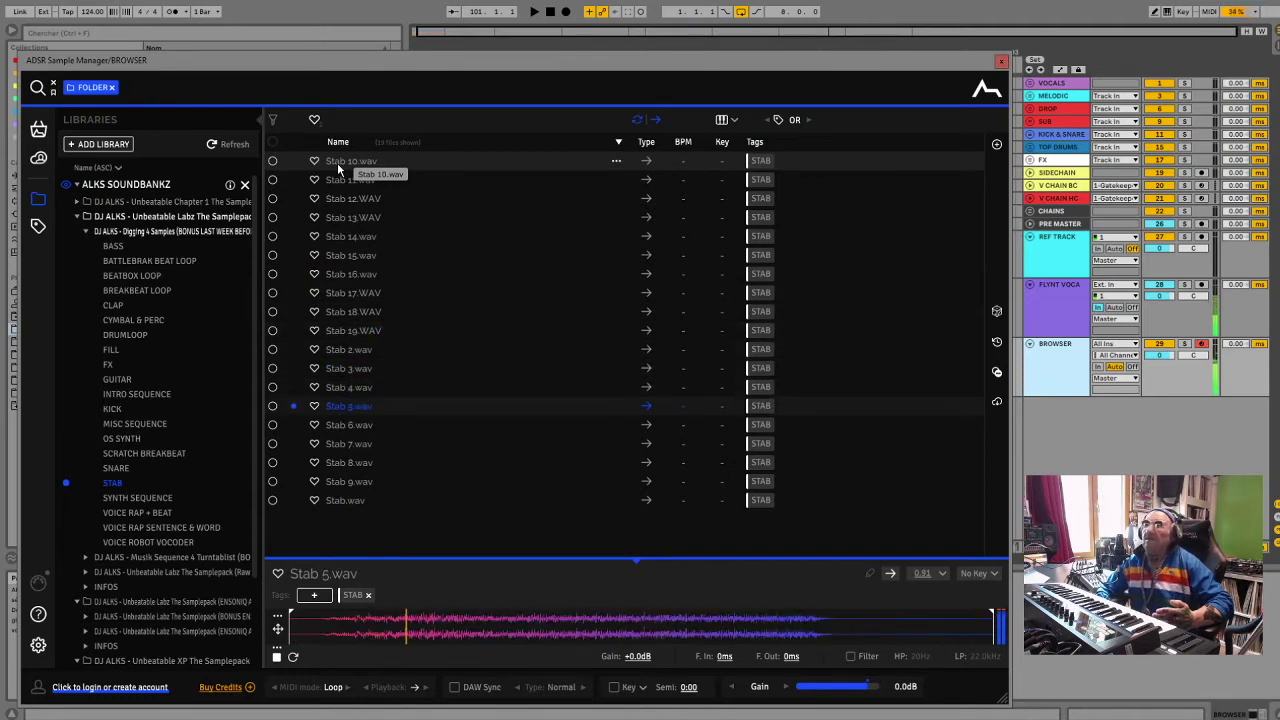
pyautogui.press('Down')
pyautogui.press('Down')
pyautogui.press('Down')
pyautogui.press('Down')
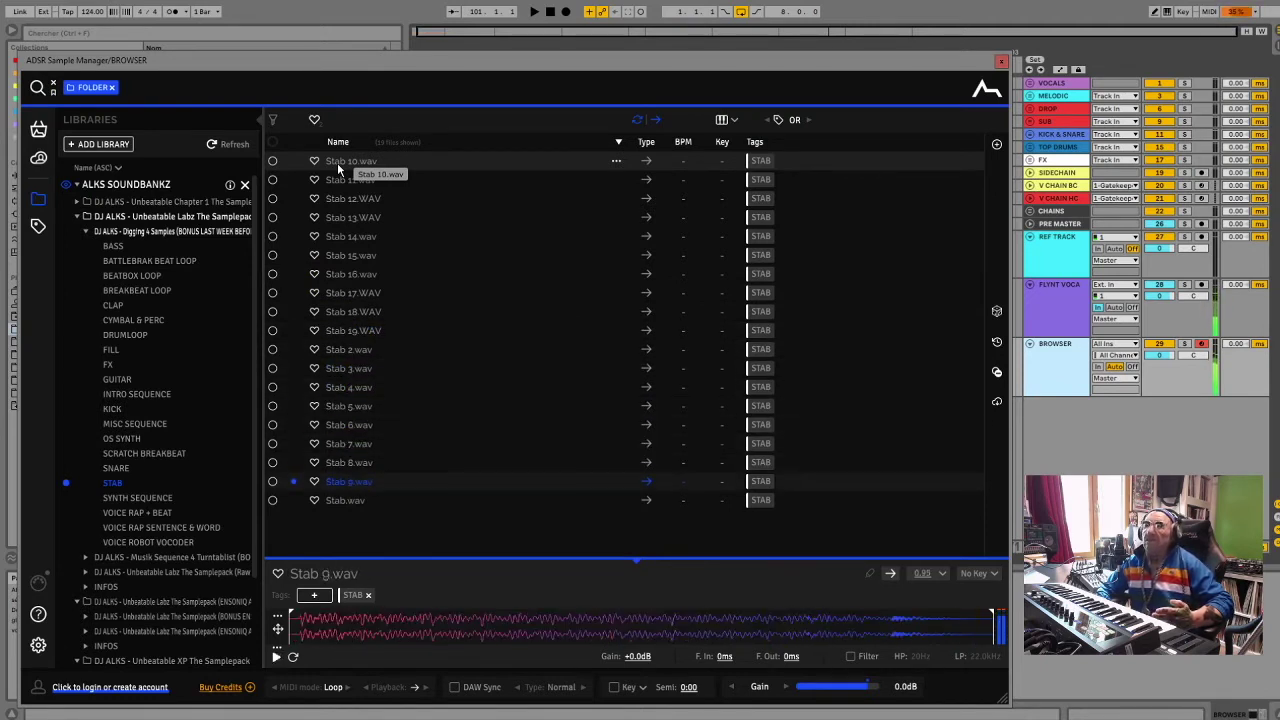
pyautogui.press('Down')
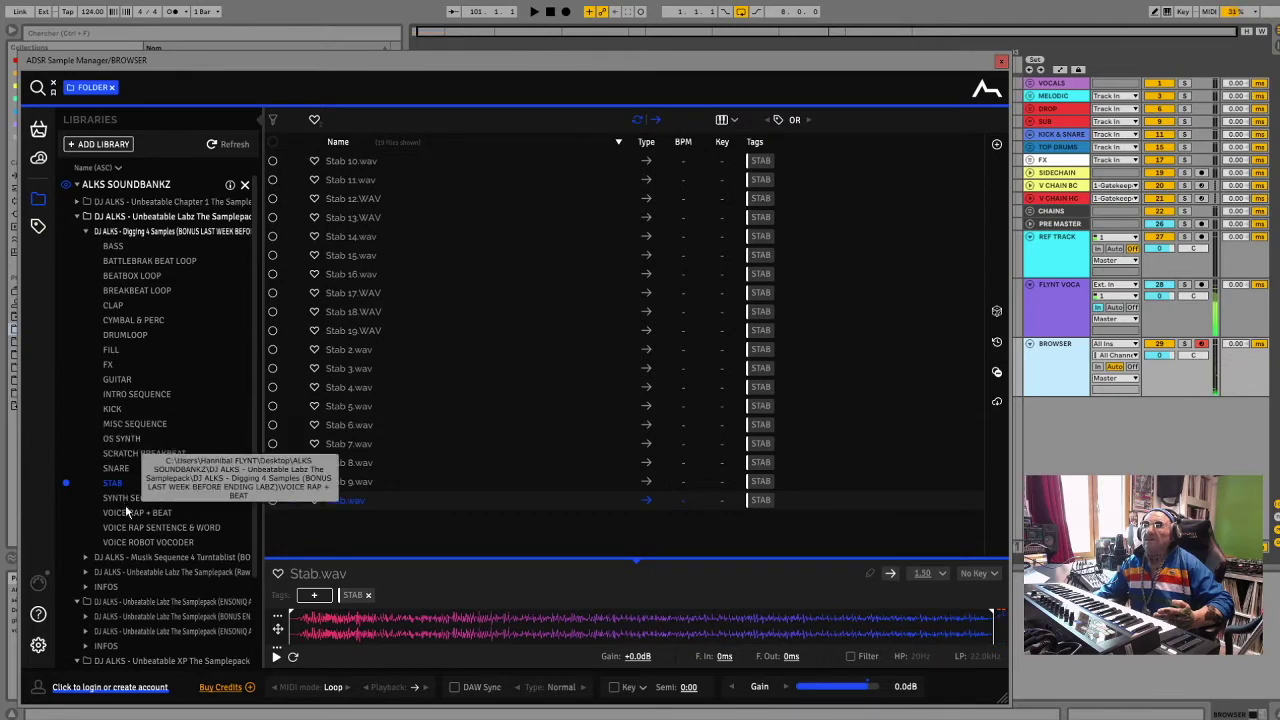
pyautogui.click(130, 498)
pyautogui.click(366, 163)
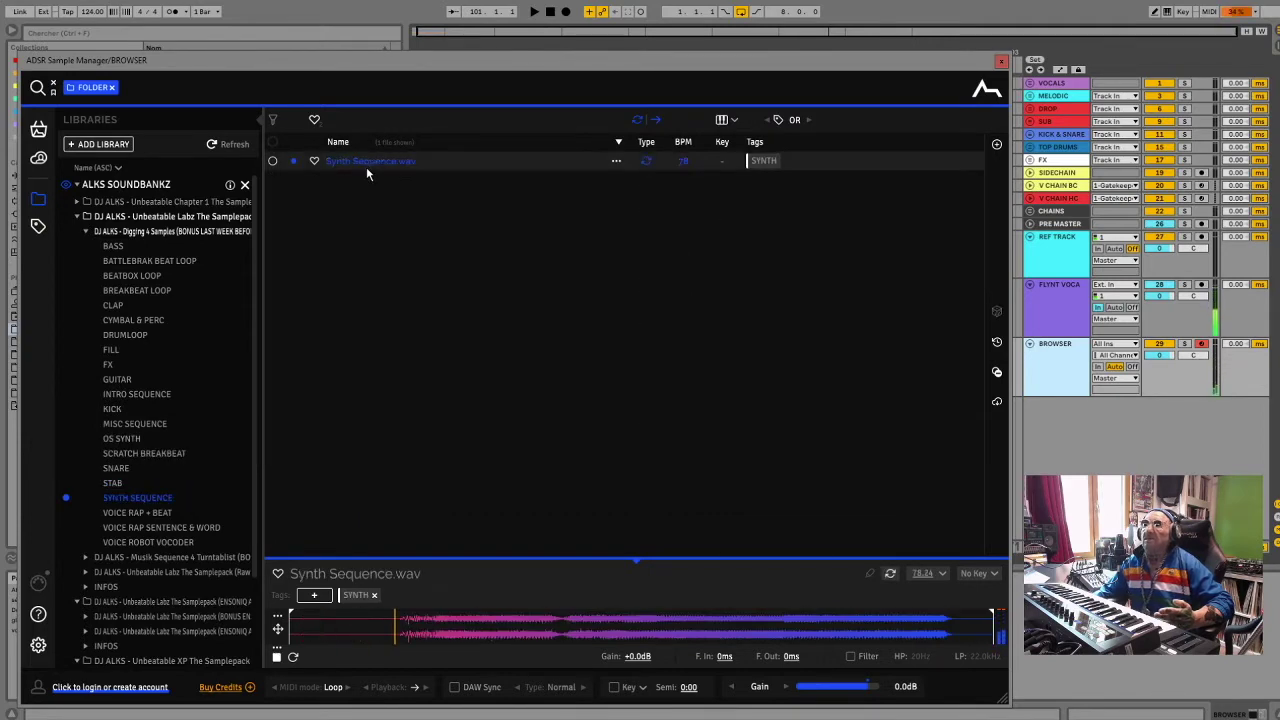
# Preview the samples in the VOICE RAP + BEAT folder, from 1200 and Djs.WAV through Voice + Beat Suckers buy My Cutz.wav
pyautogui.click(125, 514)
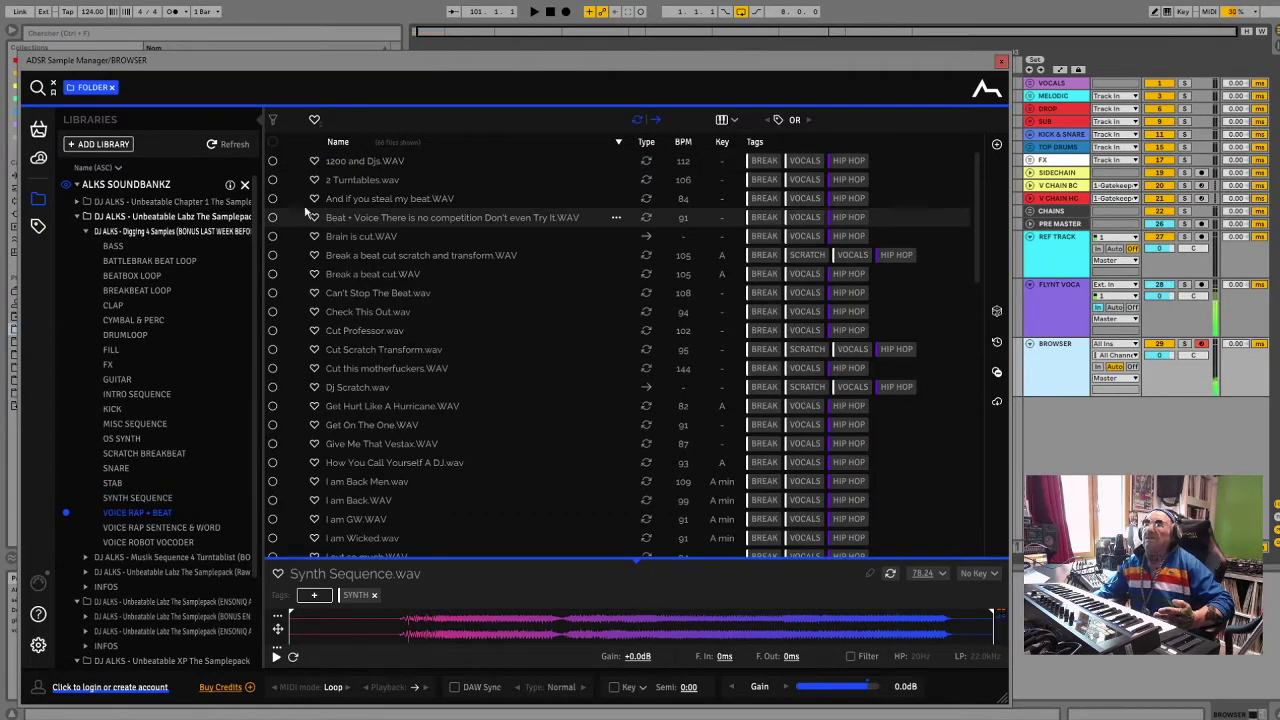
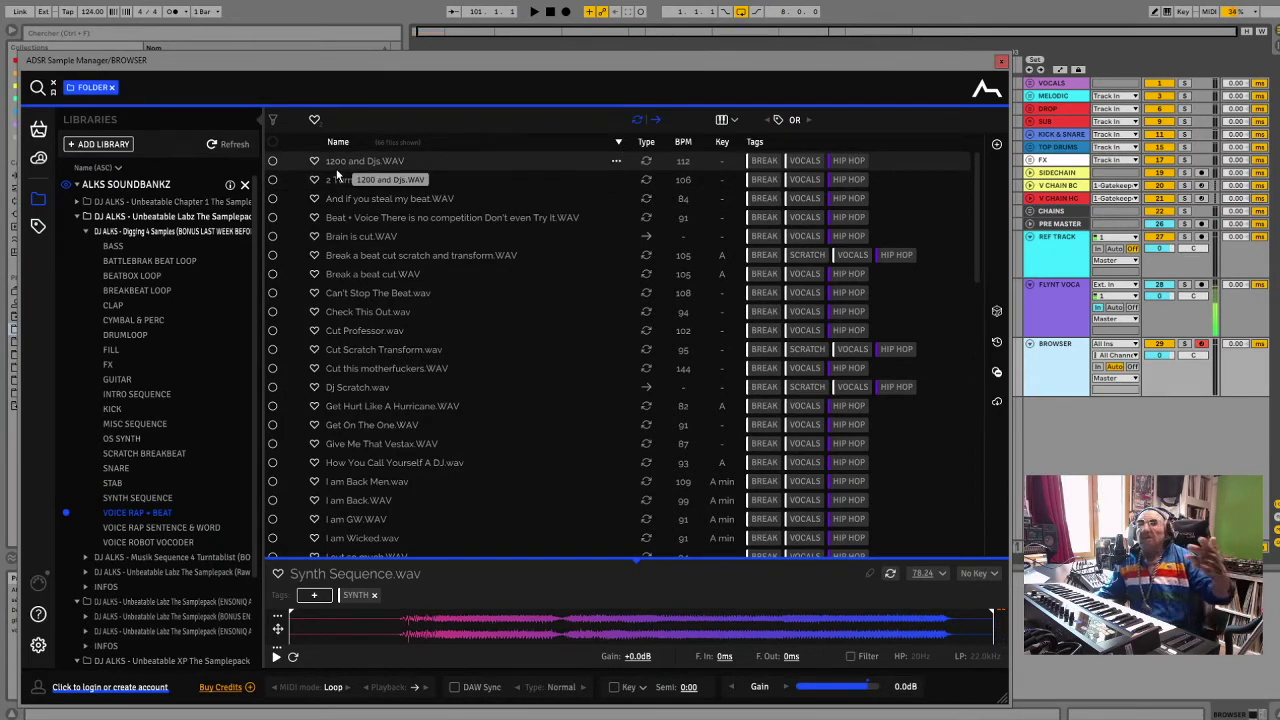
pyautogui.click(343, 162)
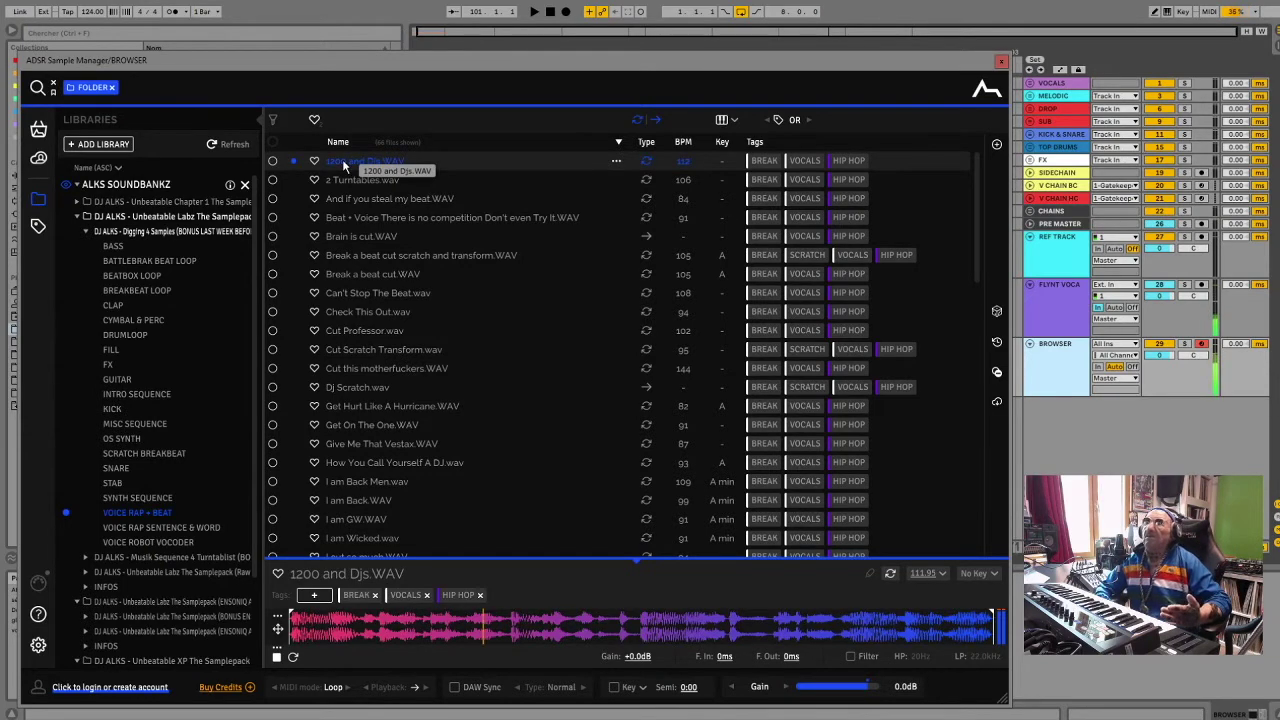
pyautogui.press('Down')
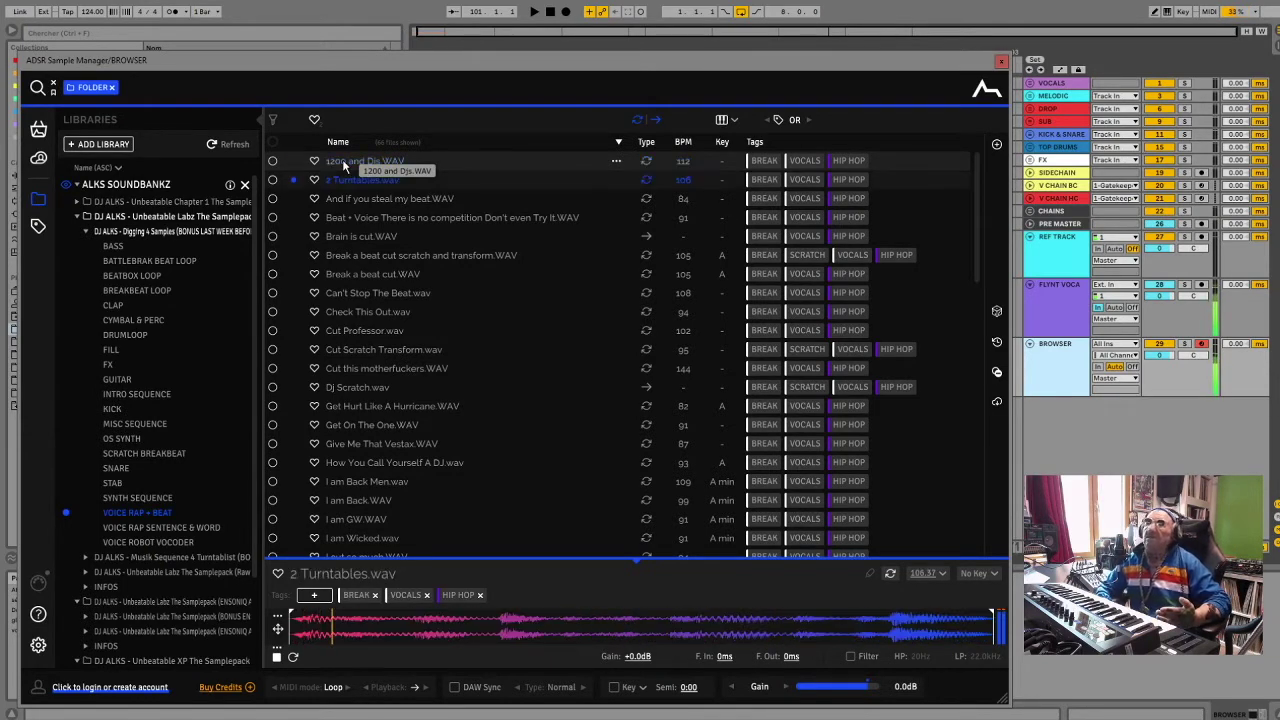
pyautogui.press('Down')
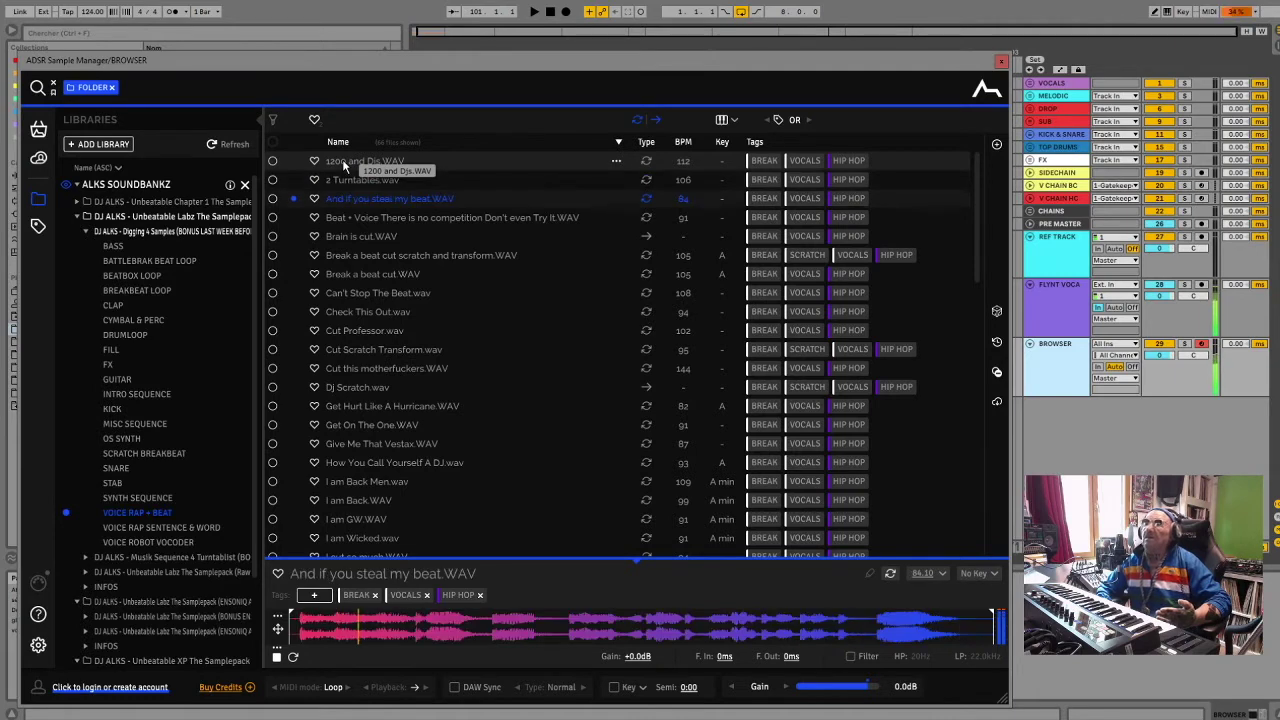
pyautogui.press('Down')
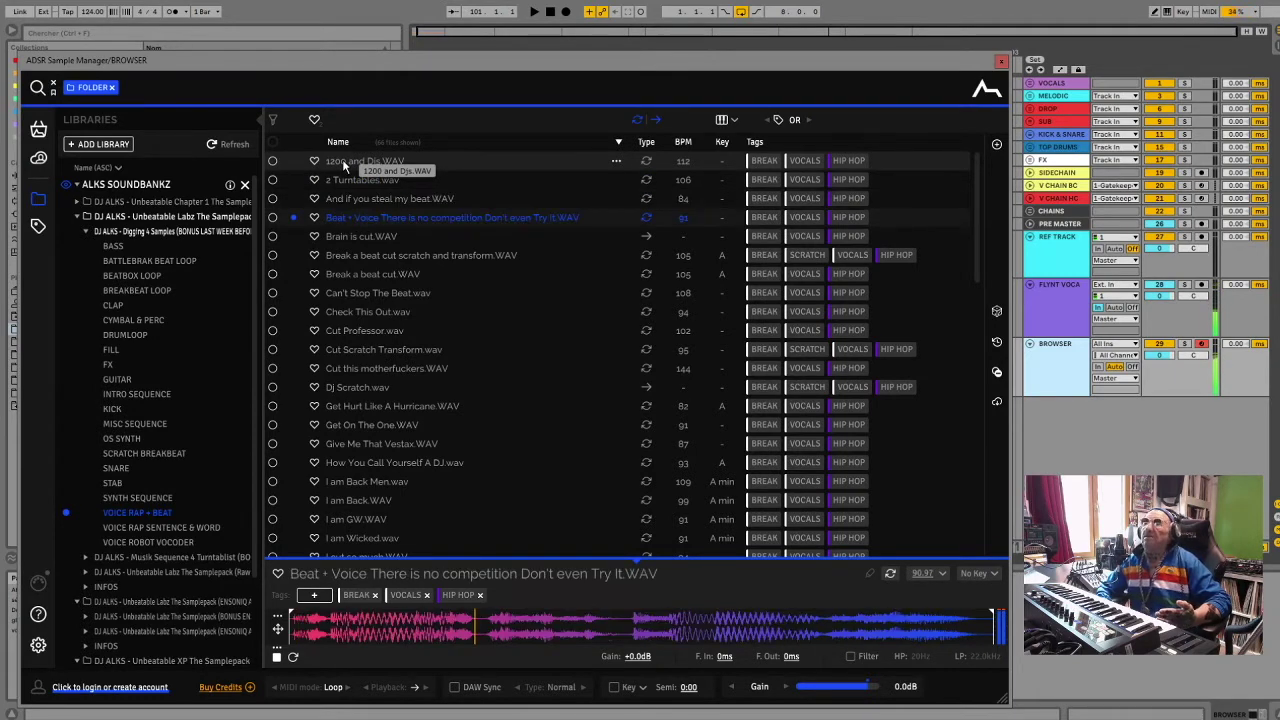
pyautogui.press('Down')
pyautogui.press('Down')
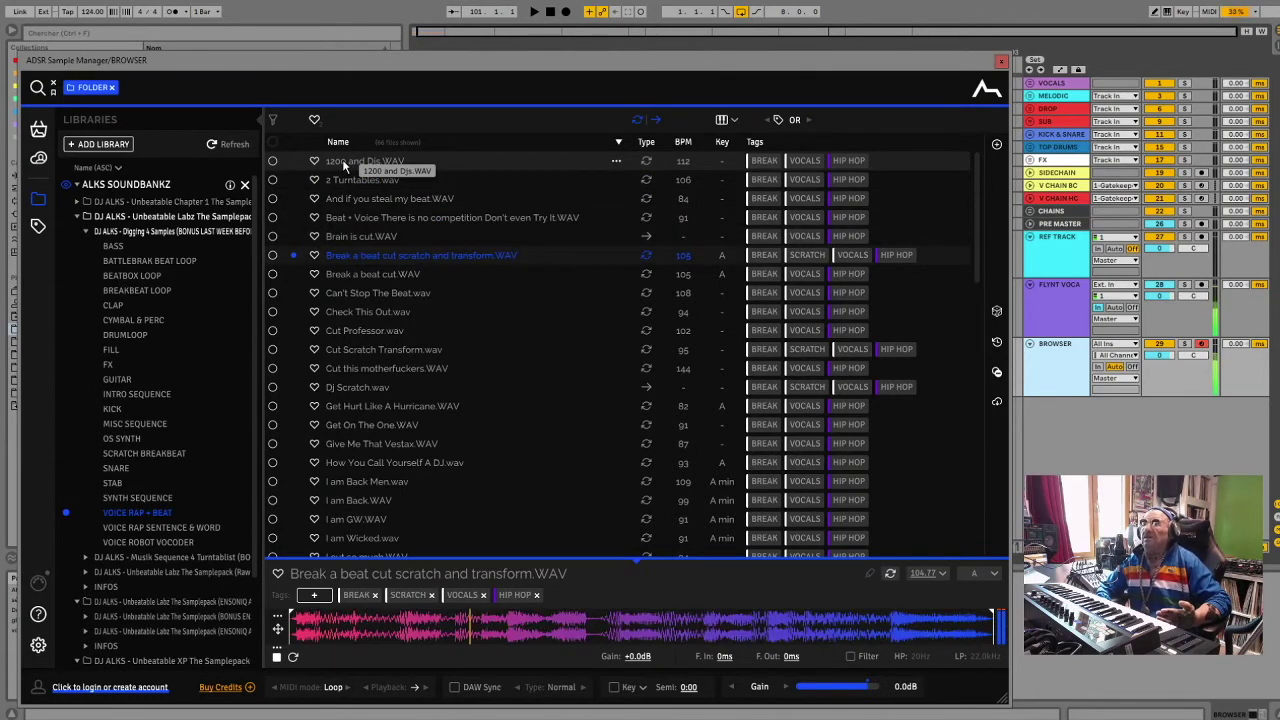
pyautogui.press('Down')
pyautogui.press('Down')
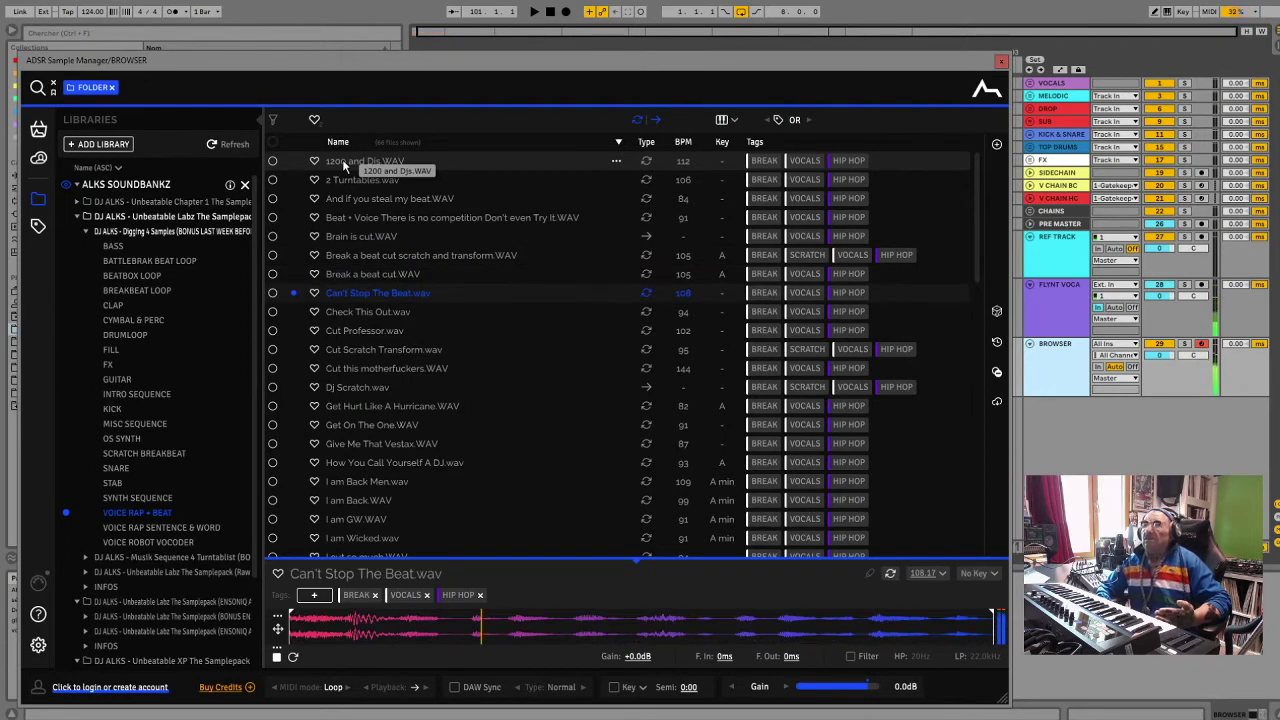
pyautogui.press('Down')
pyautogui.press('Down')
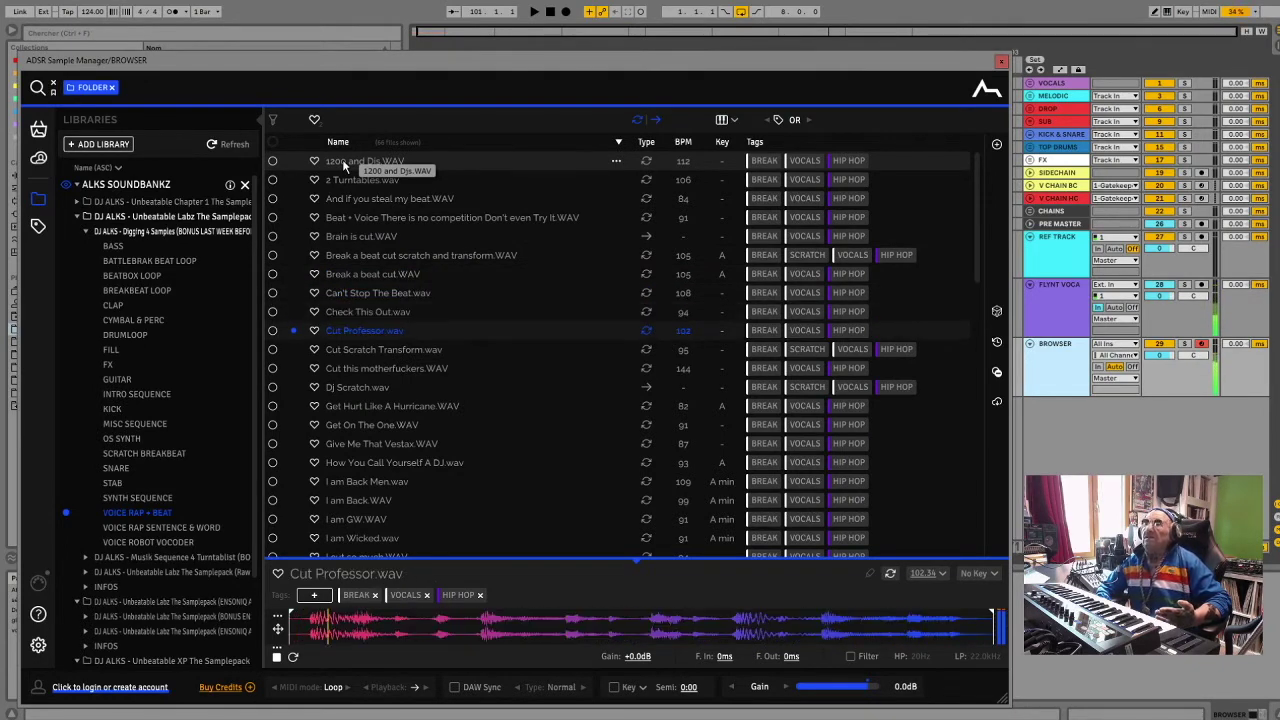
pyautogui.press('Down')
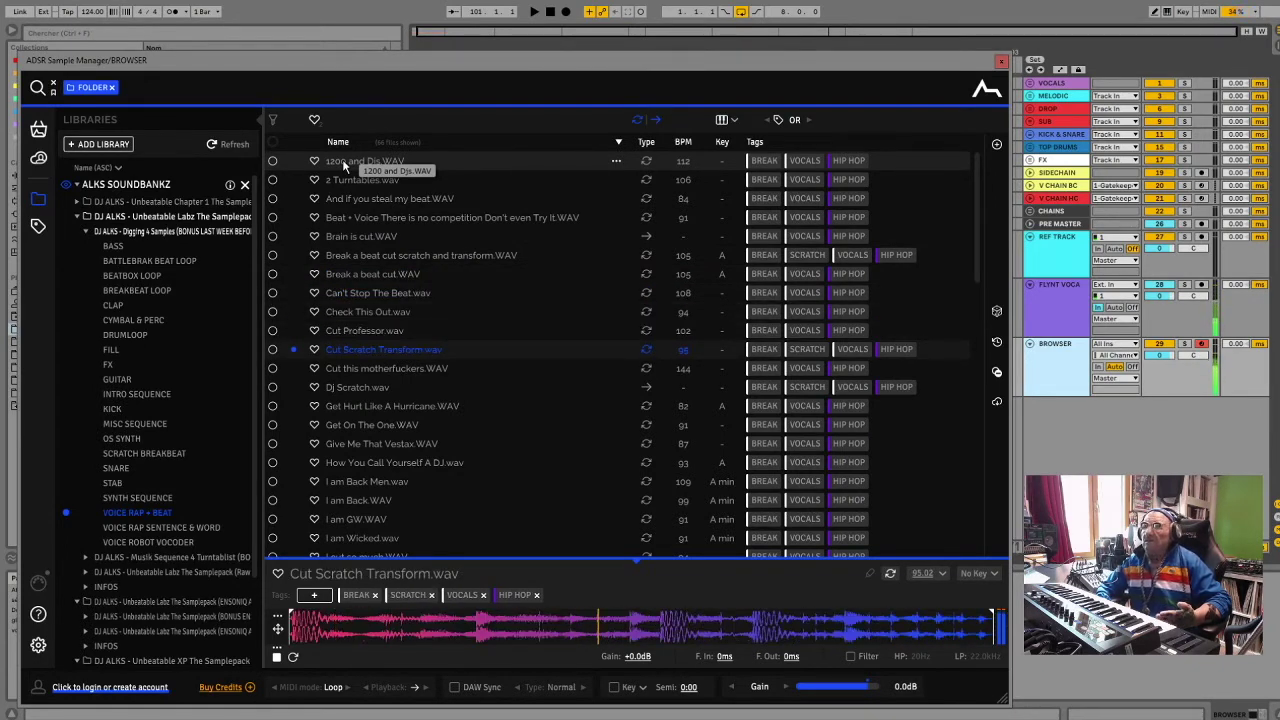
pyautogui.press('Down')
pyautogui.press('Down')
pyautogui.press('Down')
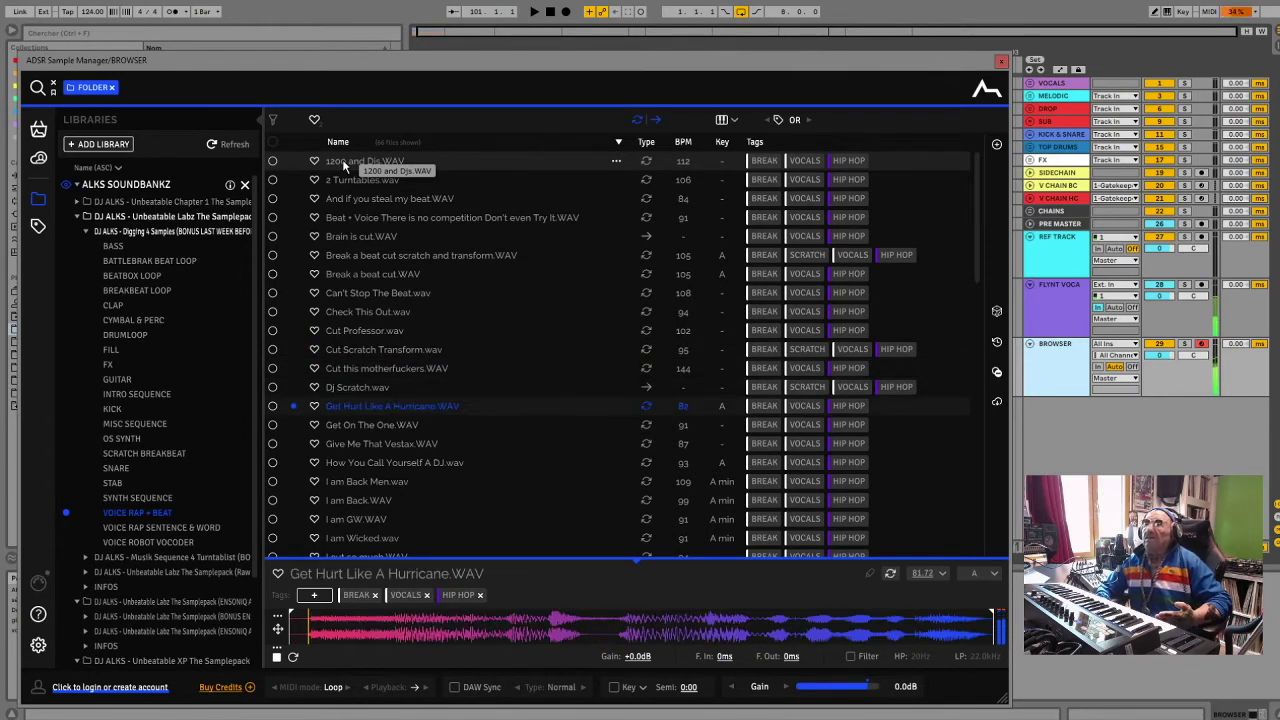
pyautogui.press('Down')
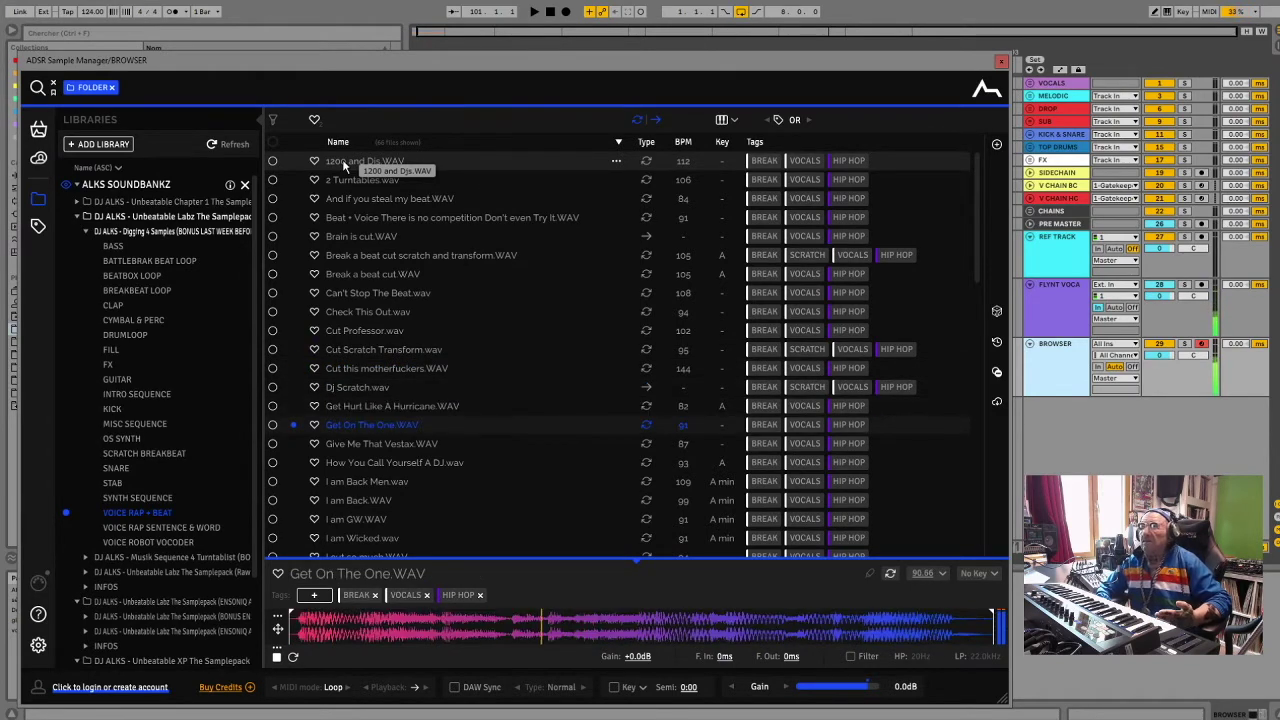
pyautogui.press('Down')
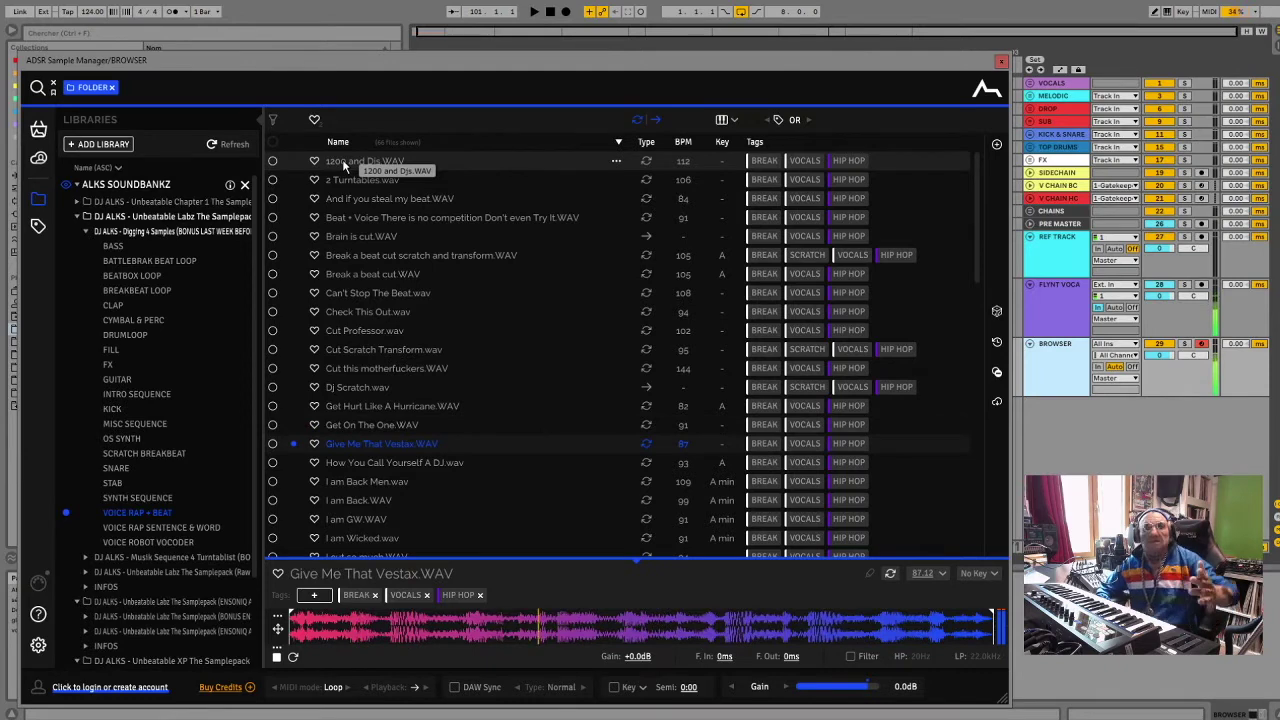
pyautogui.press('Down')
pyautogui.press('Down')
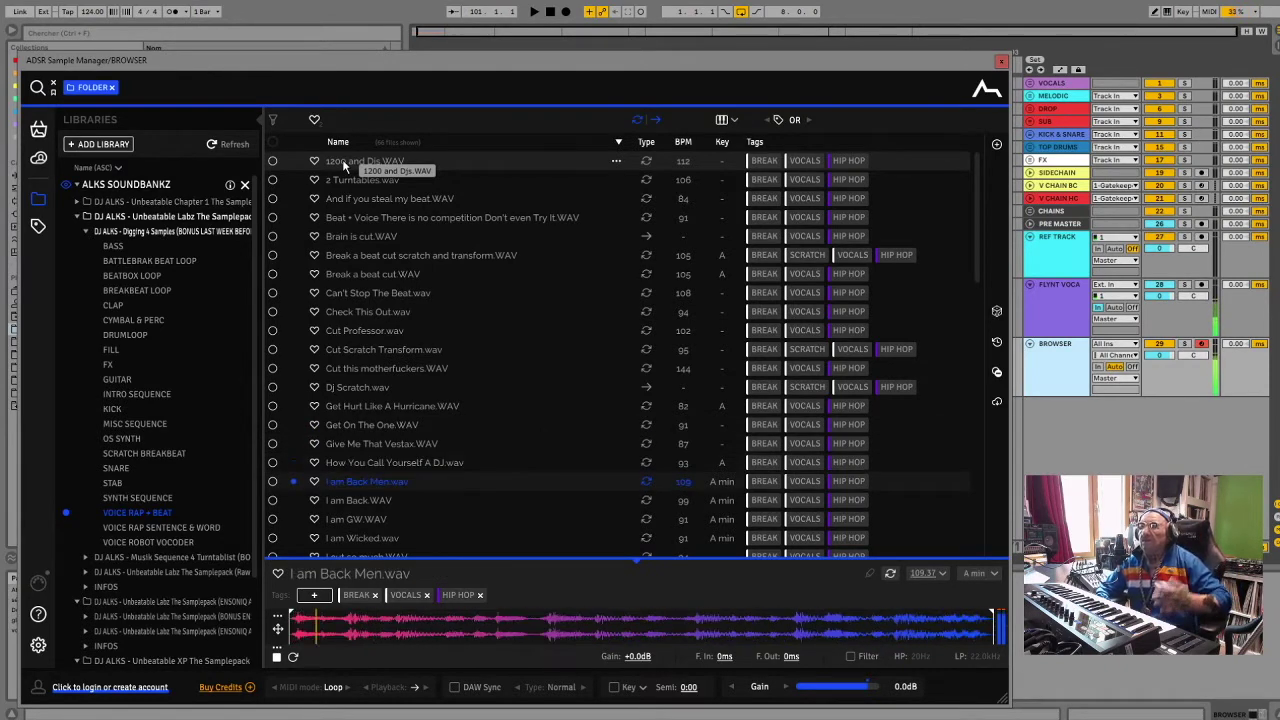
pyautogui.press('Down')
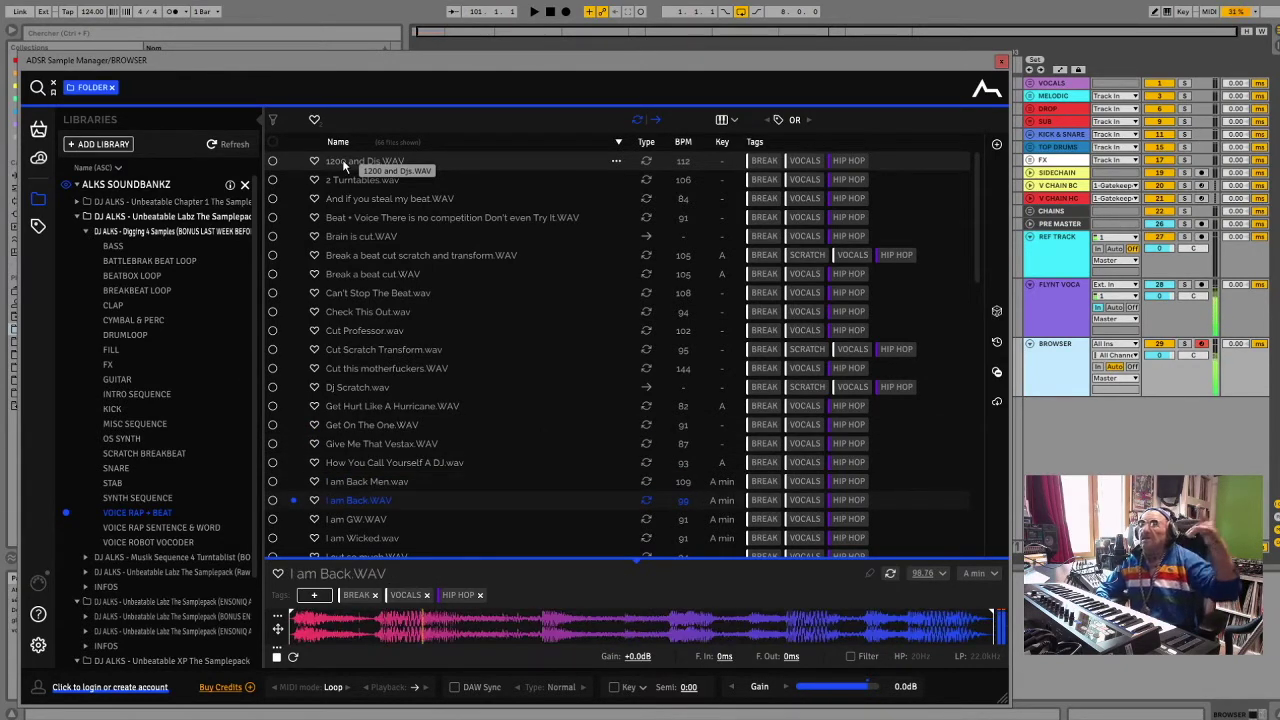
pyautogui.press('Down')
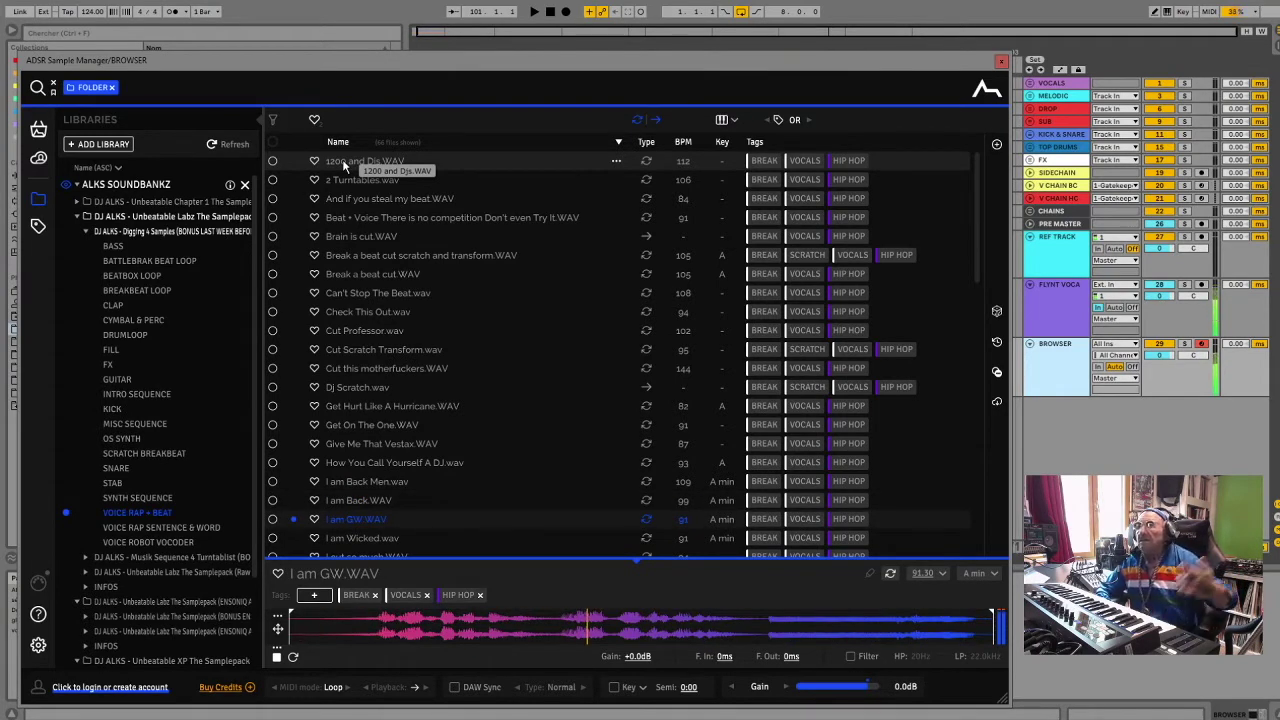
pyautogui.press('Down')
pyautogui.press('Down')
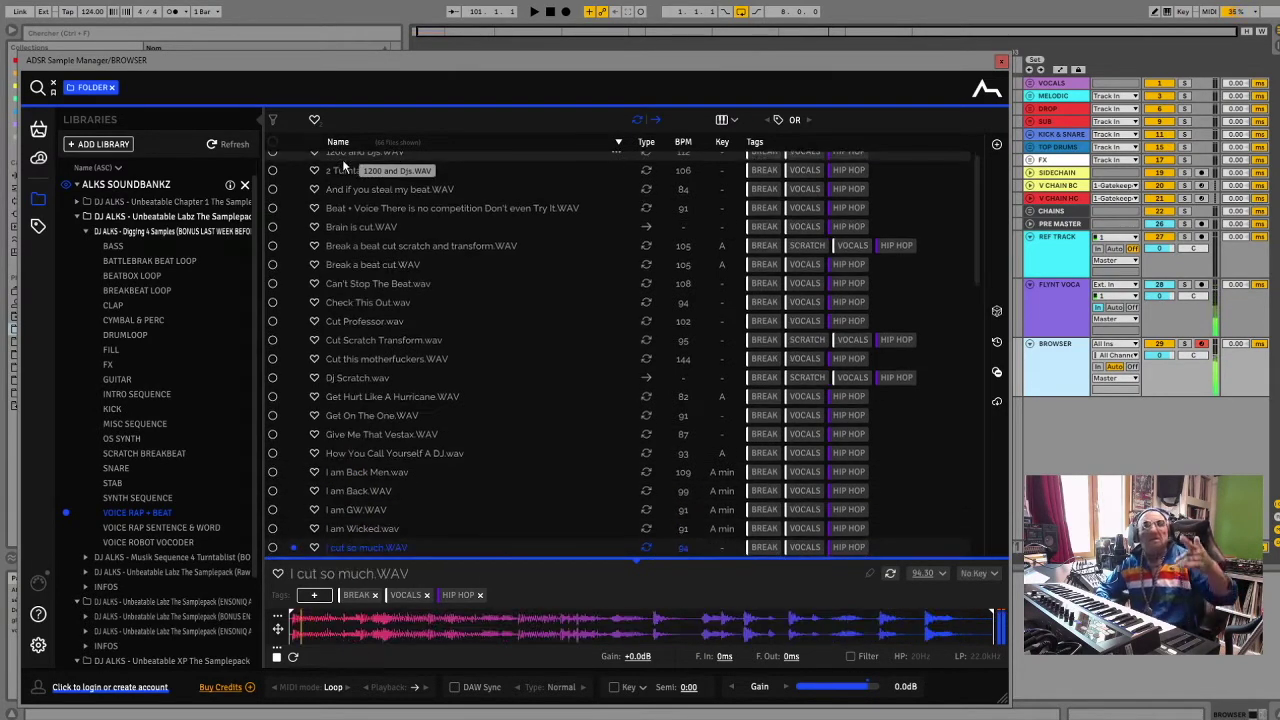
pyautogui.press('Down')
pyautogui.press('Down')
pyautogui.press('Down')
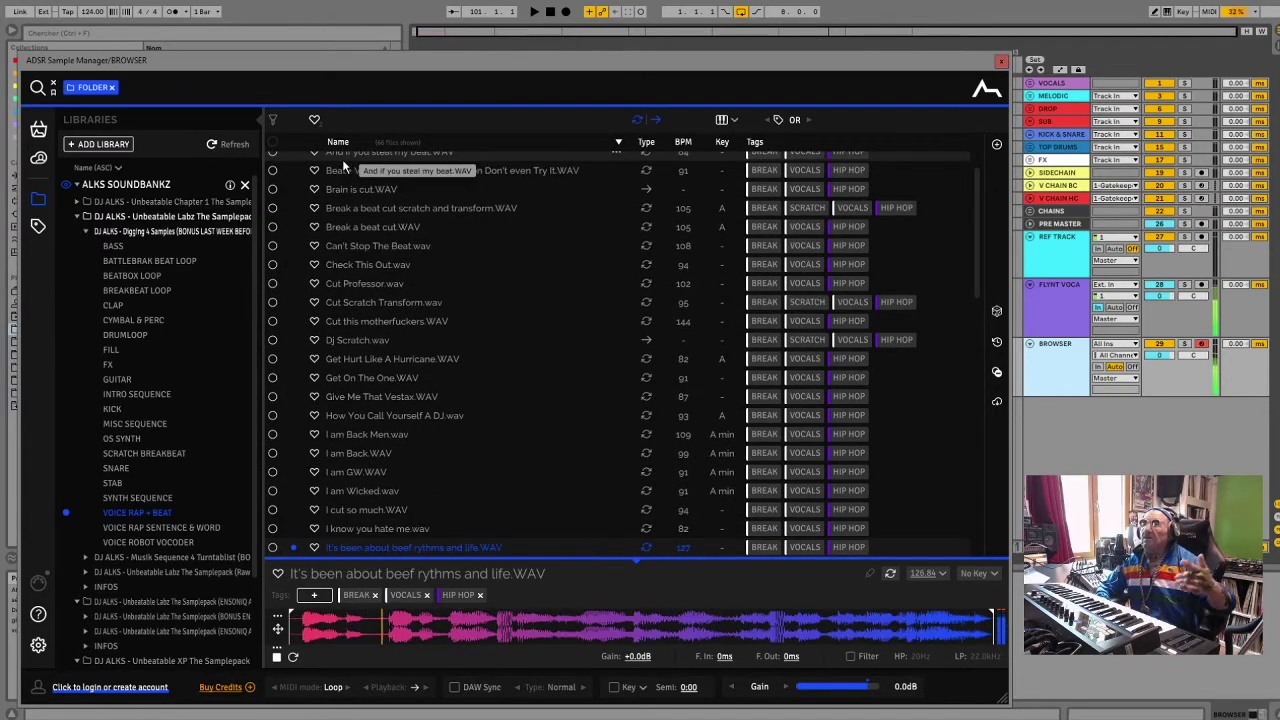
pyautogui.press('Down')
pyautogui.press('Down')
pyautogui.press('Down')
pyautogui.press('Down')
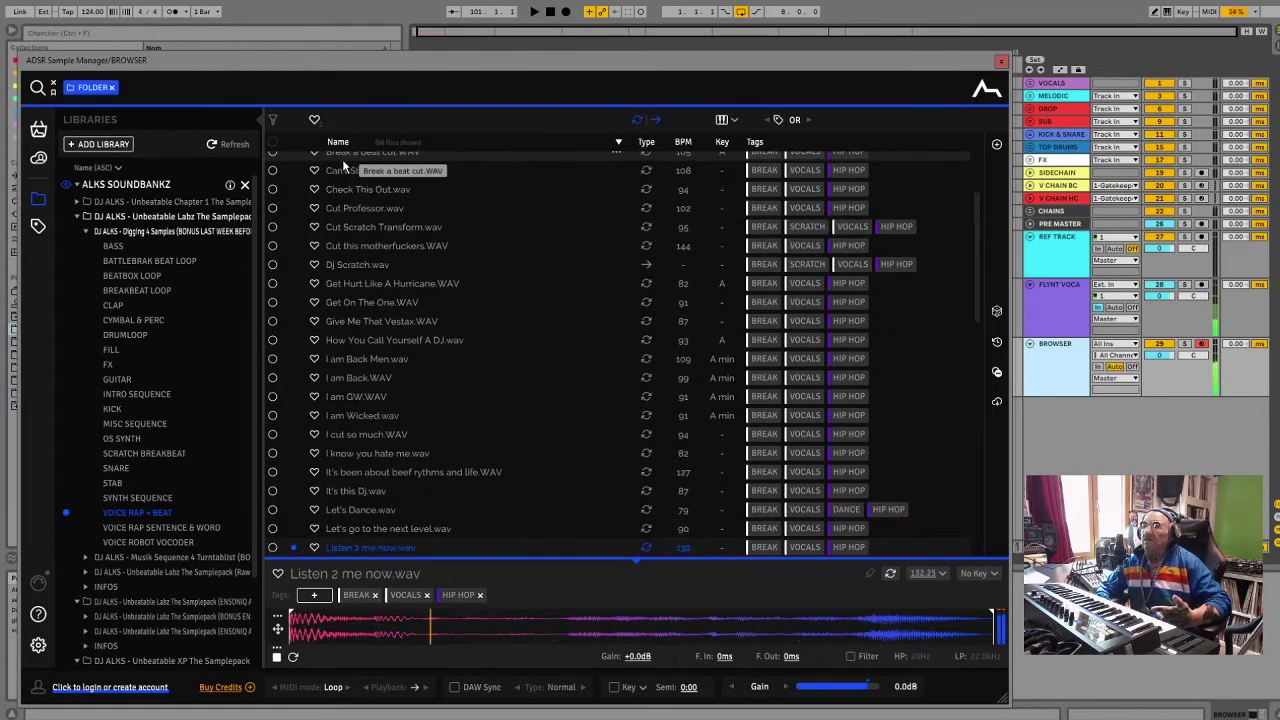
pyautogui.press('Down')
pyautogui.press('Down')
pyautogui.press('Down')
pyautogui.press('Down')
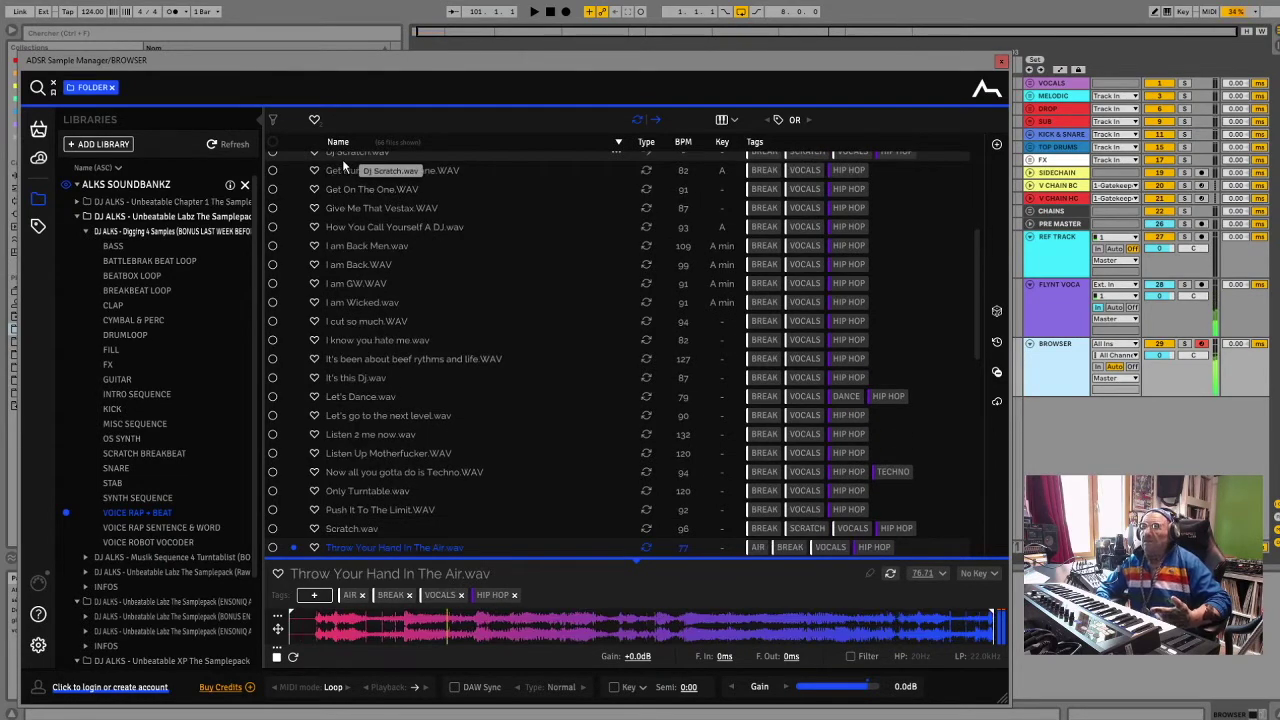
pyautogui.press('Down')
pyautogui.press('Down')
pyautogui.press('Down')
pyautogui.press('Down')
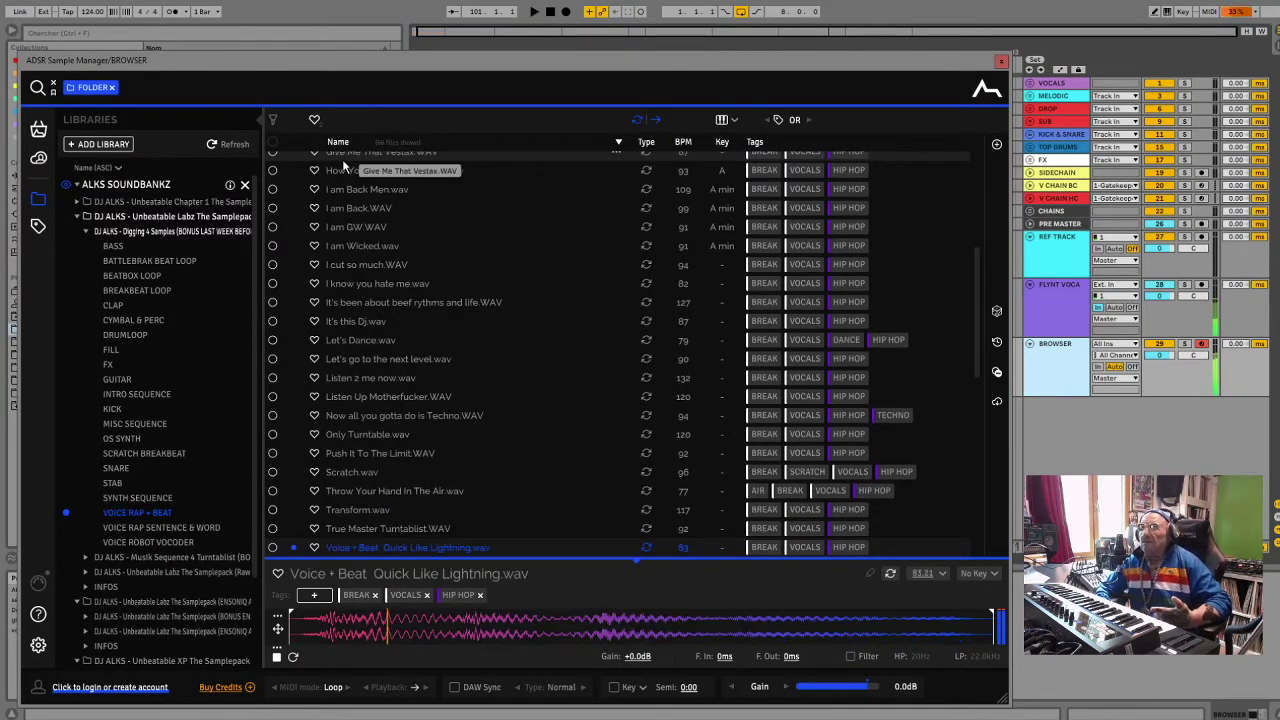
pyautogui.press('Down')
pyautogui.press('Down')
pyautogui.press('Down')
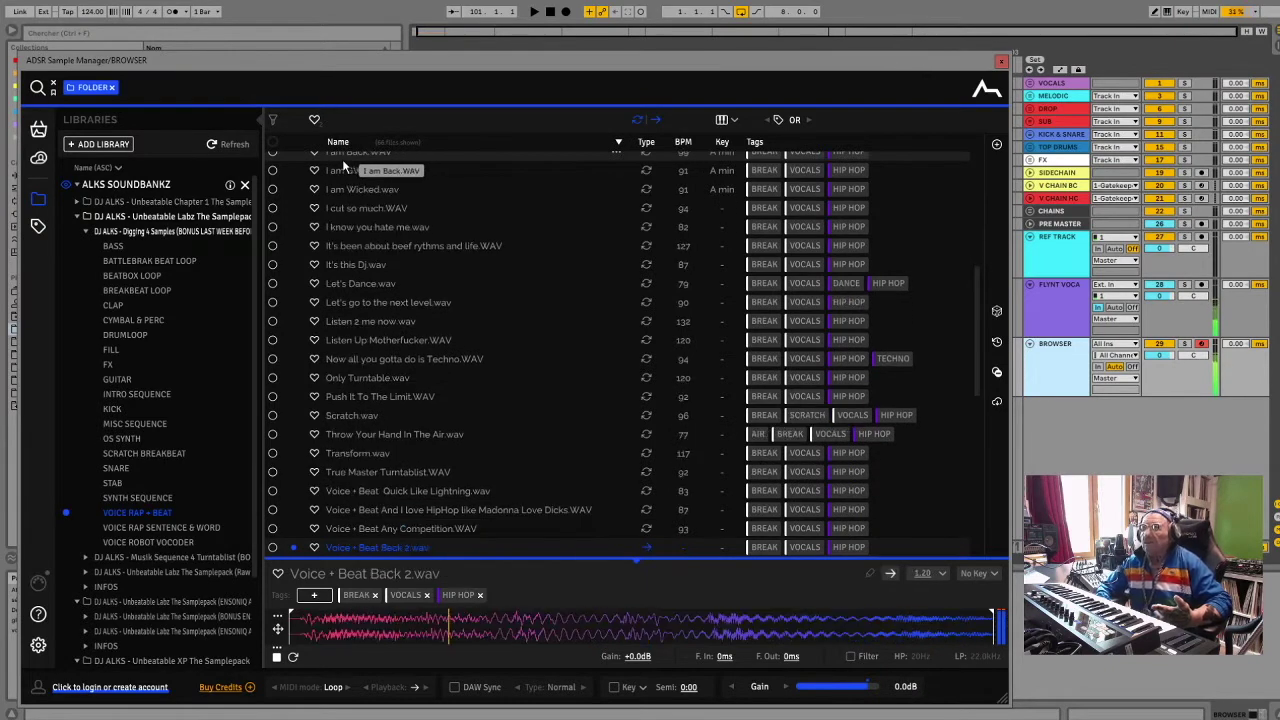
pyautogui.press('Down')
pyautogui.press('Down')
pyautogui.press('Down')
pyautogui.press('Down')
pyautogui.press('Down')
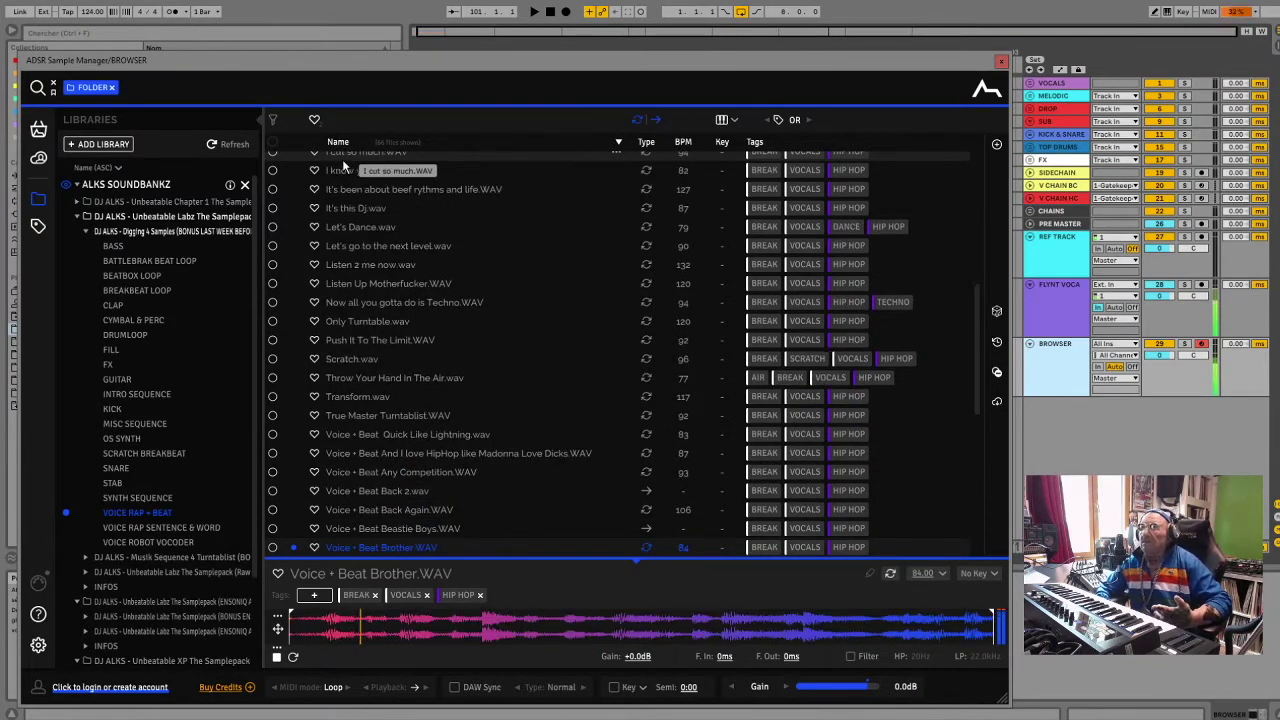
pyautogui.press('Down')
pyautogui.press('Down')
pyautogui.press('Down')
pyautogui.press('Down')
pyautogui.press('Down')
pyautogui.press('Down')
pyautogui.press('Down')
pyautogui.press('Down')
pyautogui.press('Down')
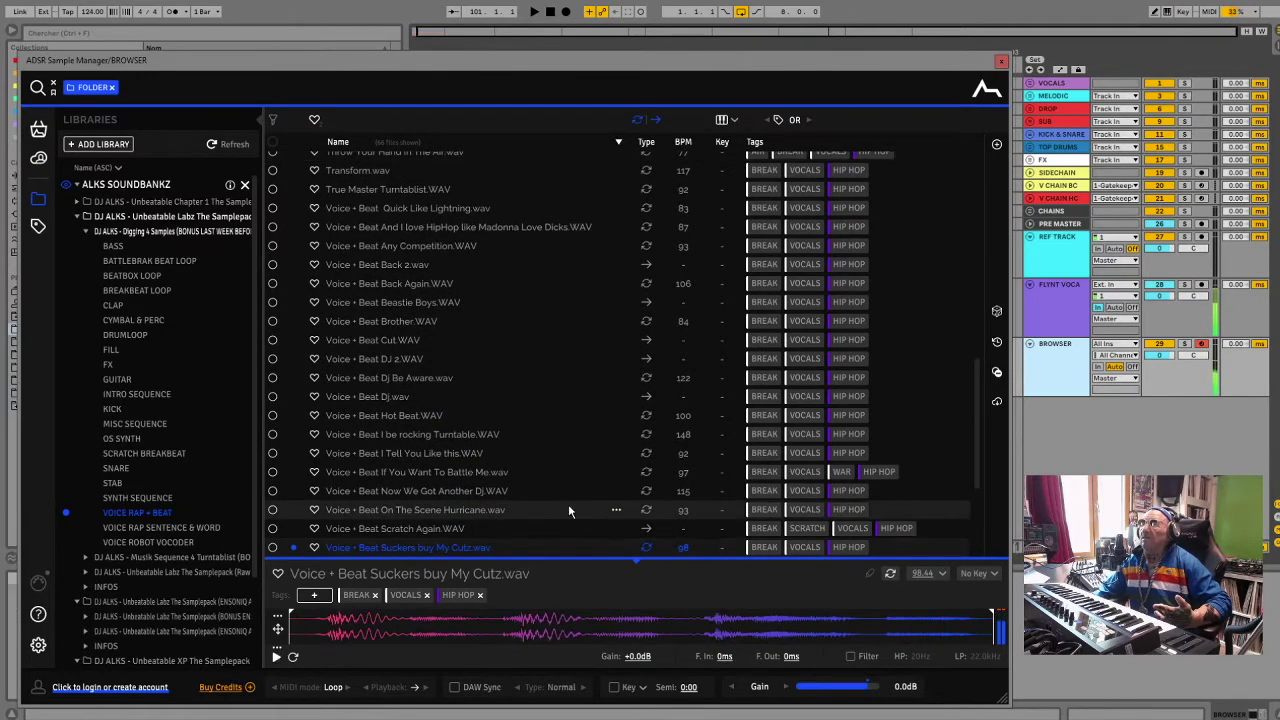
pyautogui.scroll(-4, 569, 500)
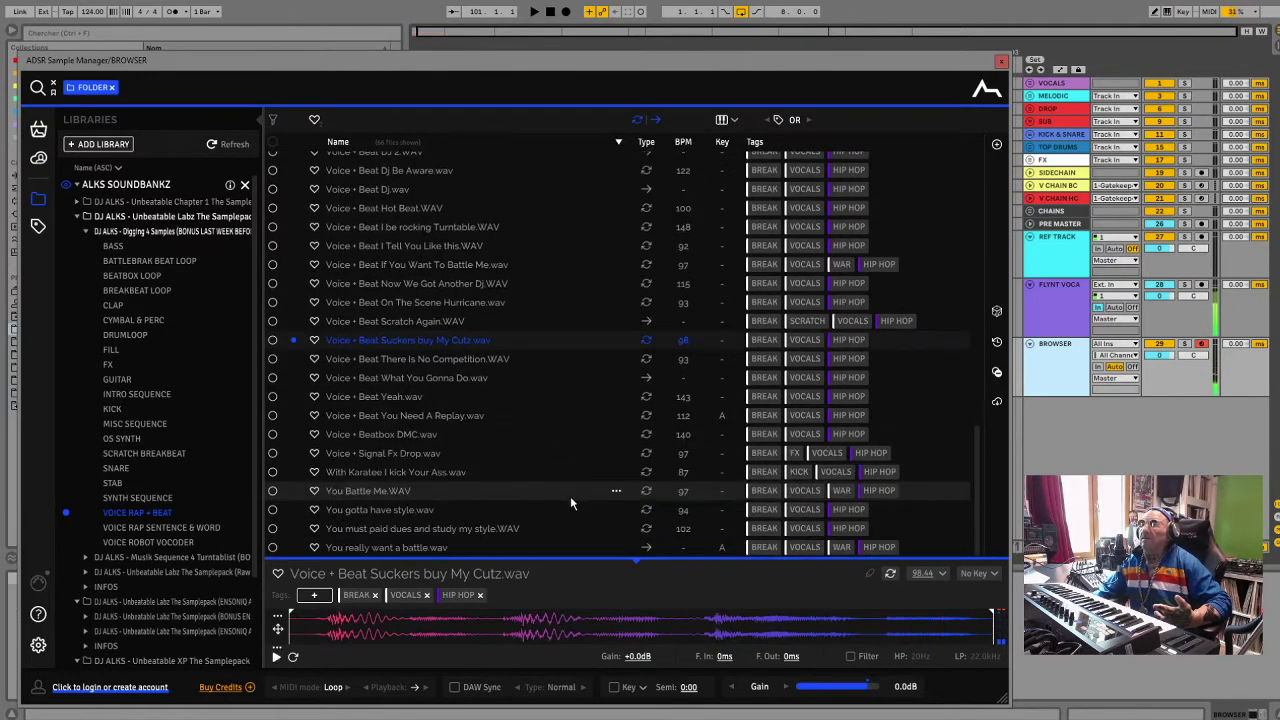
# Preview the samples in the VOICE RAP SENTENCE & WORD folder through You are ready.wav, plus We must Robot Voice.wav from the VOICE ROBOT VOCODER folder
pyautogui.click(147, 527)
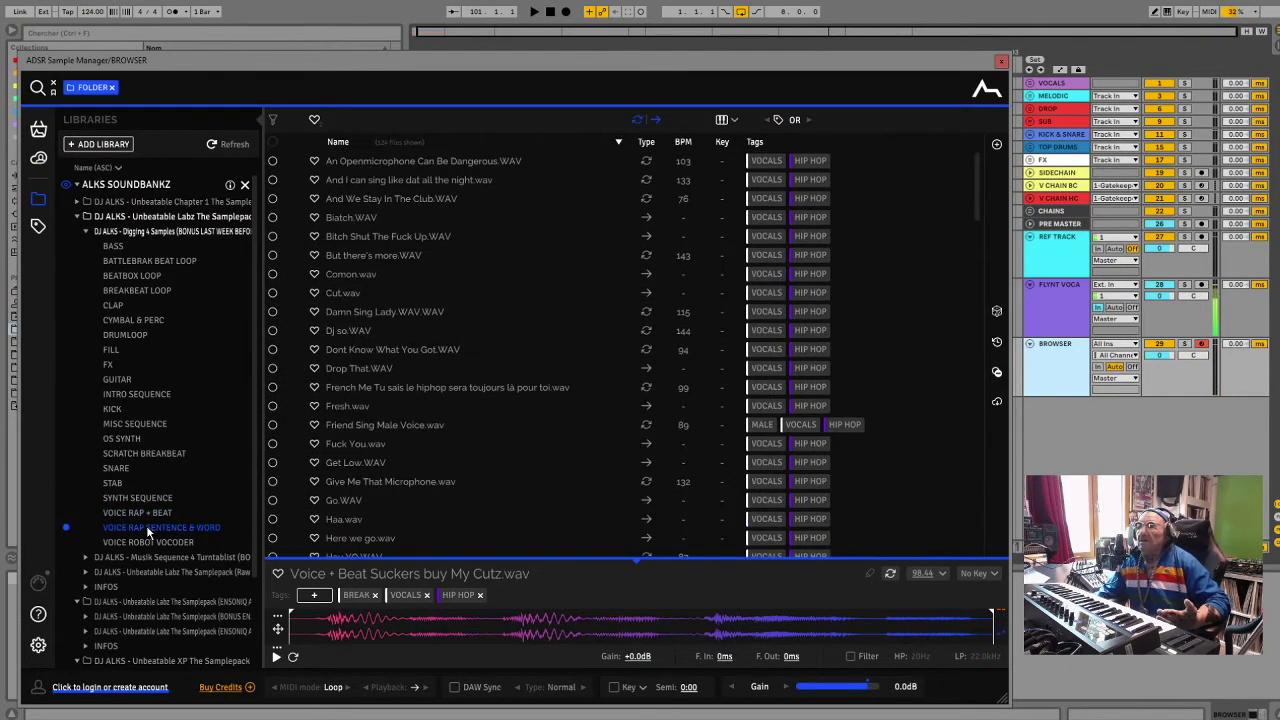
pyautogui.click(363, 168)
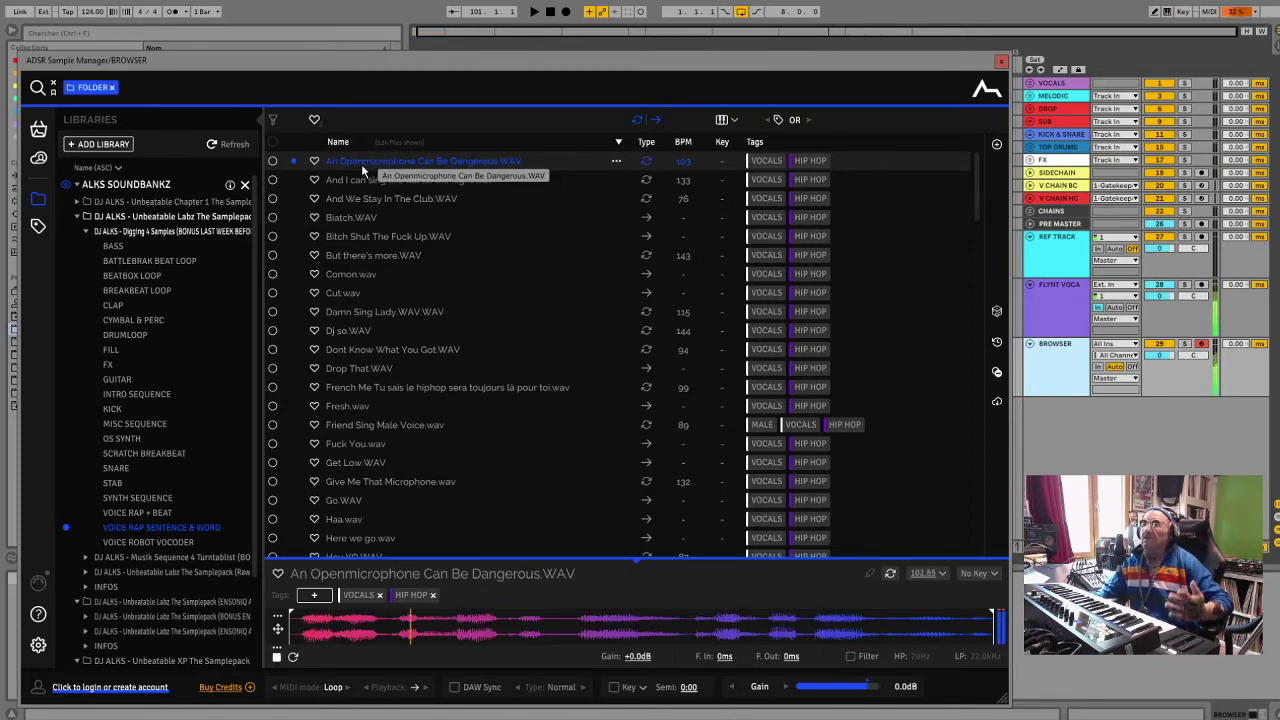
pyautogui.press('Down')
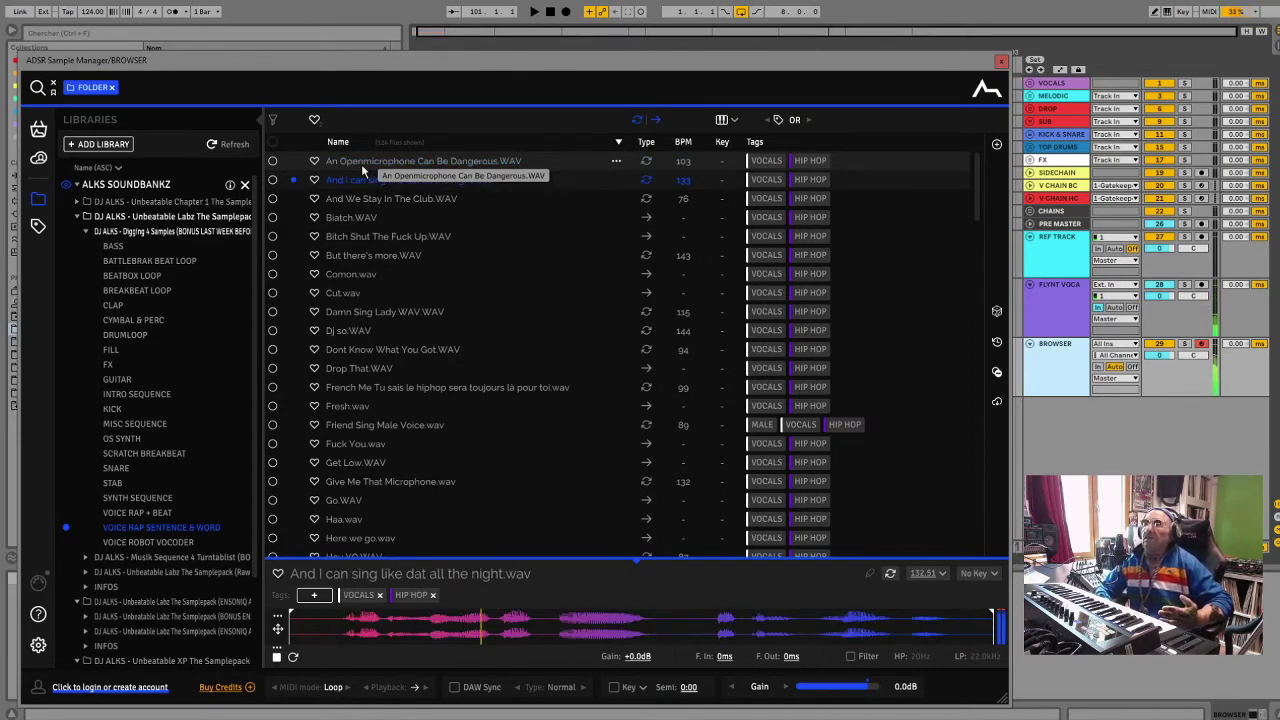
pyautogui.press('Down')
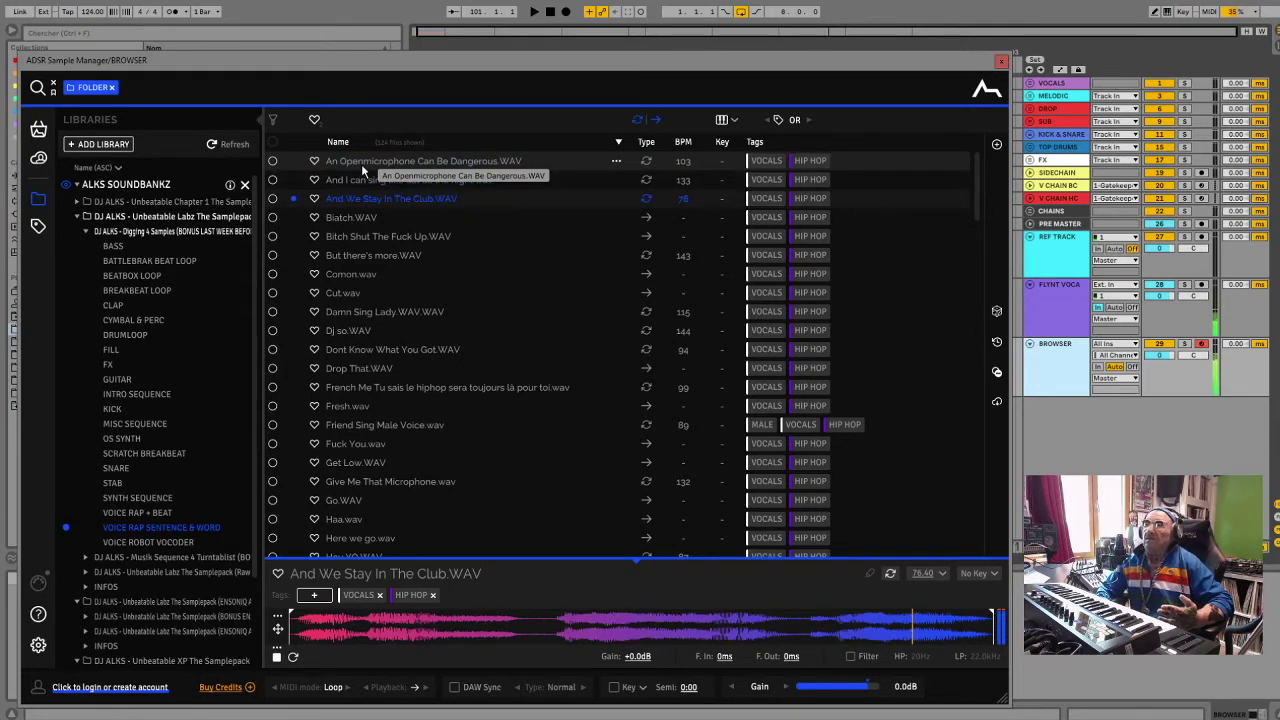
pyautogui.press('Down')
pyautogui.press('Down')
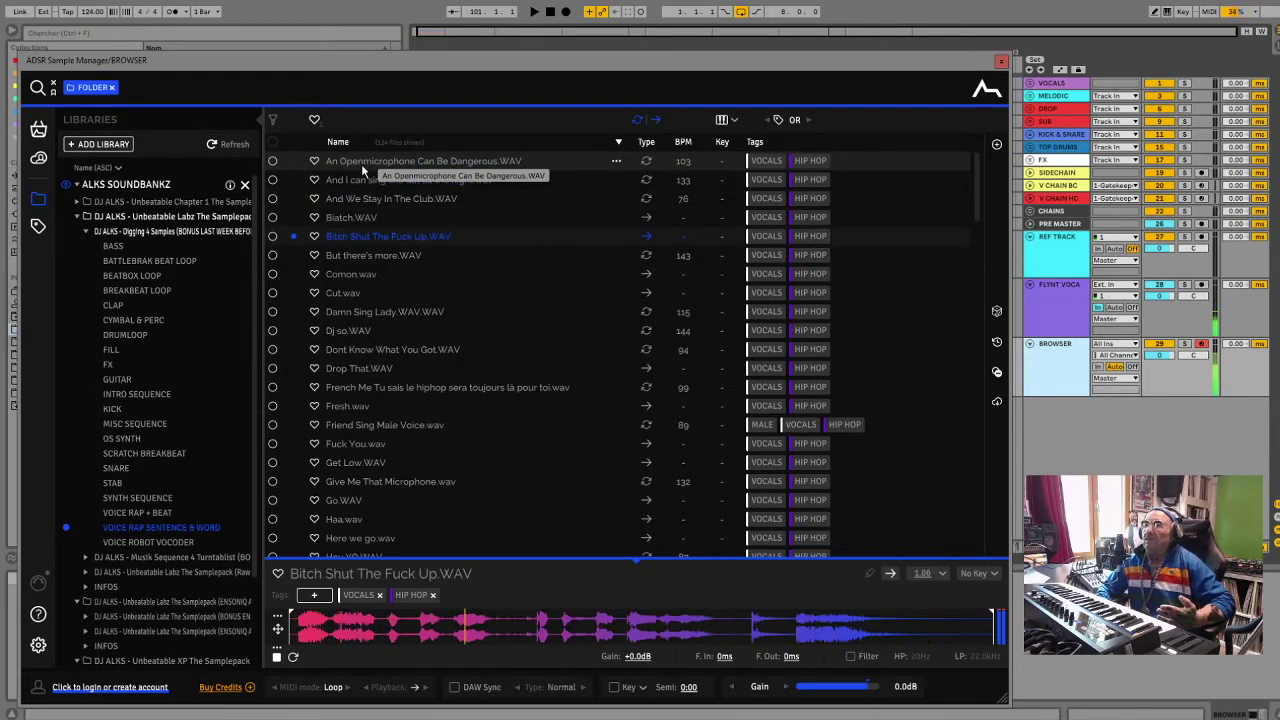
pyautogui.press('Down')
pyautogui.press('Down')
pyautogui.press('Down')
pyautogui.press('Down')
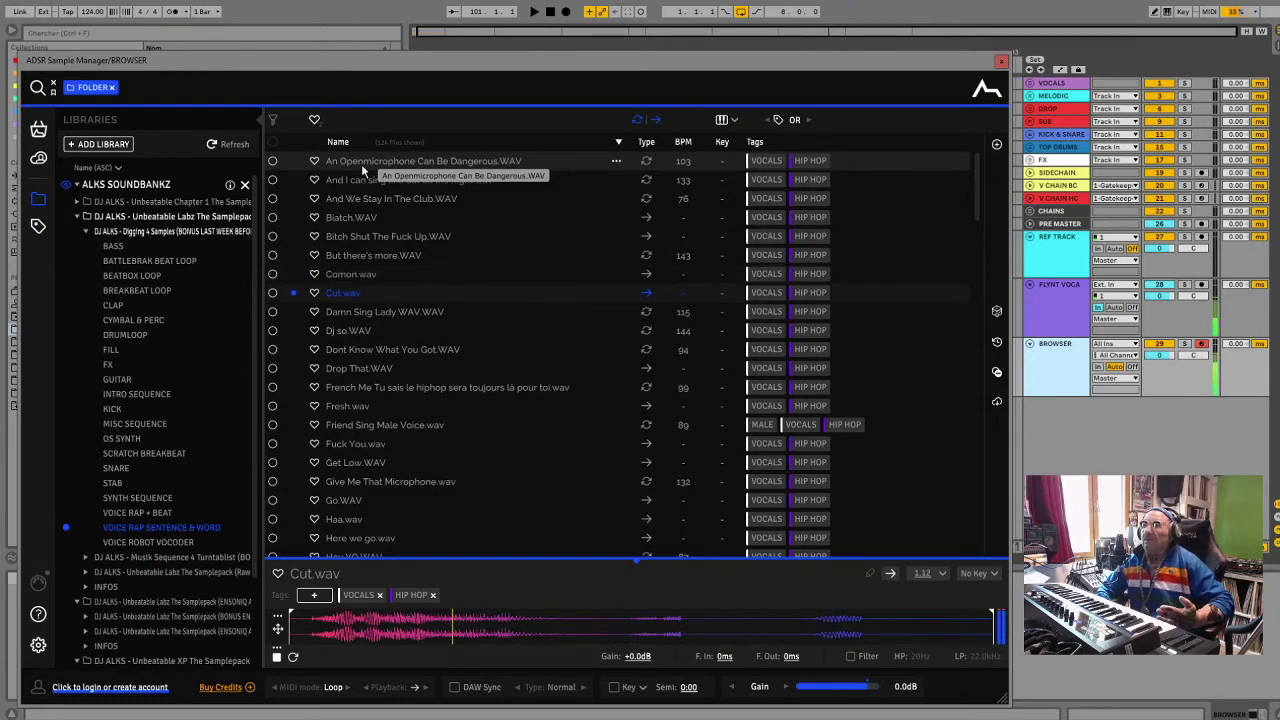
pyautogui.press('Down')
pyautogui.press('Down')
pyautogui.press('Down')
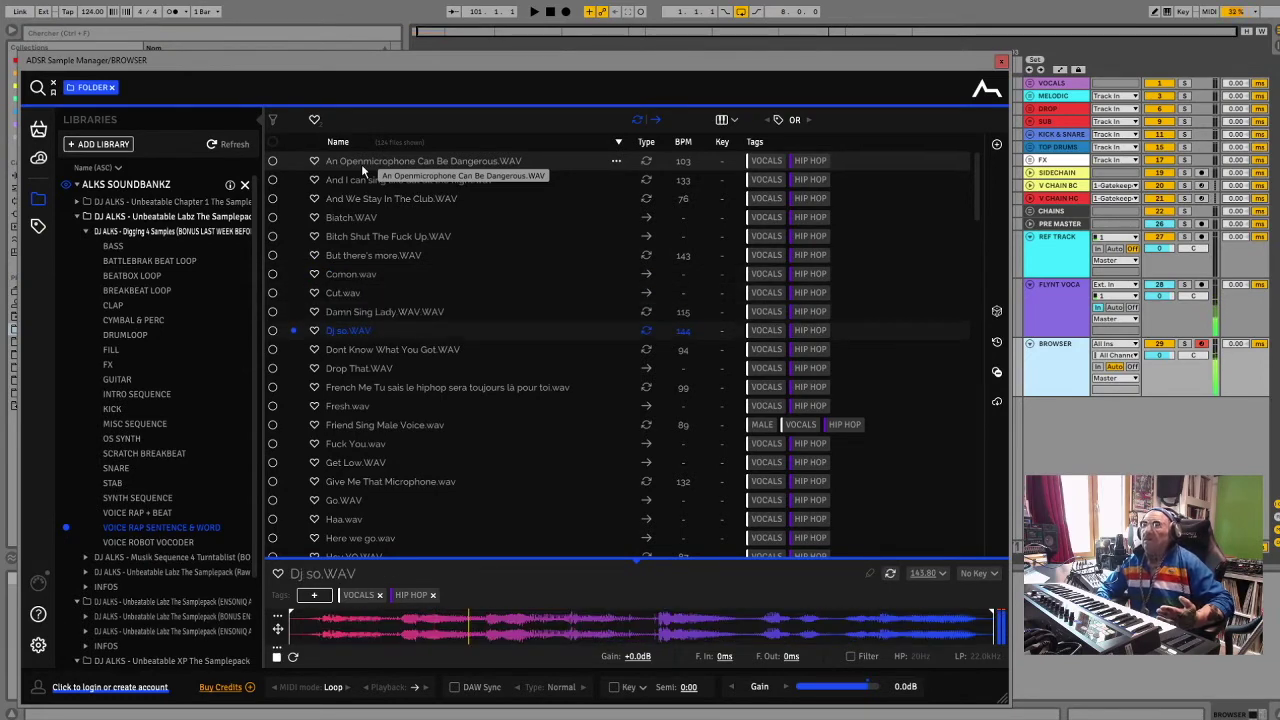
pyautogui.press('Down')
pyautogui.press('Down')
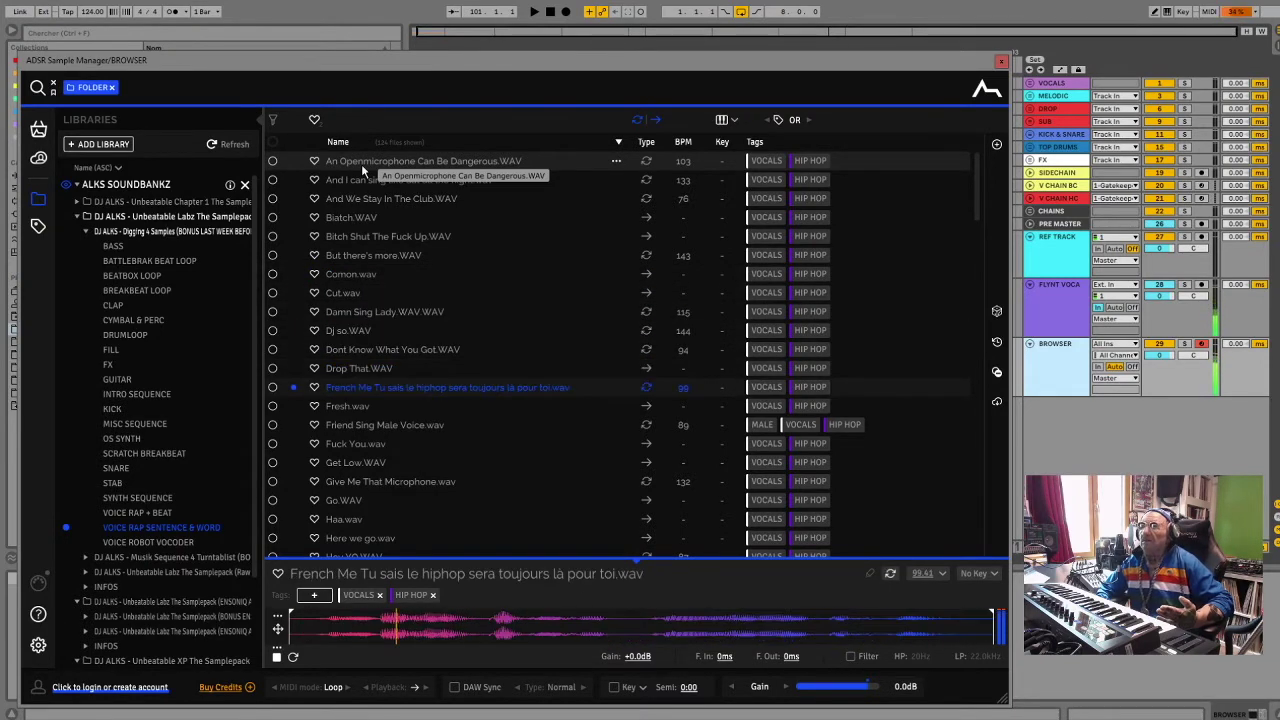
pyautogui.press('Down')
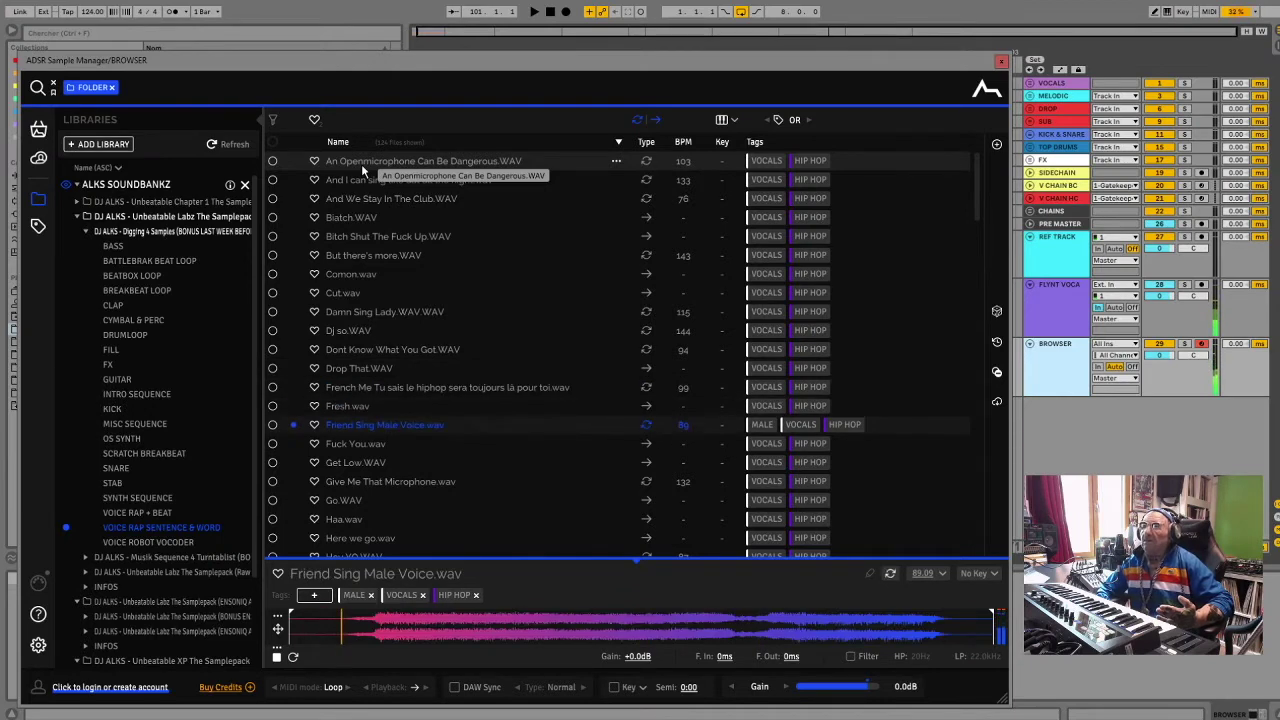
pyautogui.press('Down')
pyautogui.press('Down')
pyautogui.press('Down')
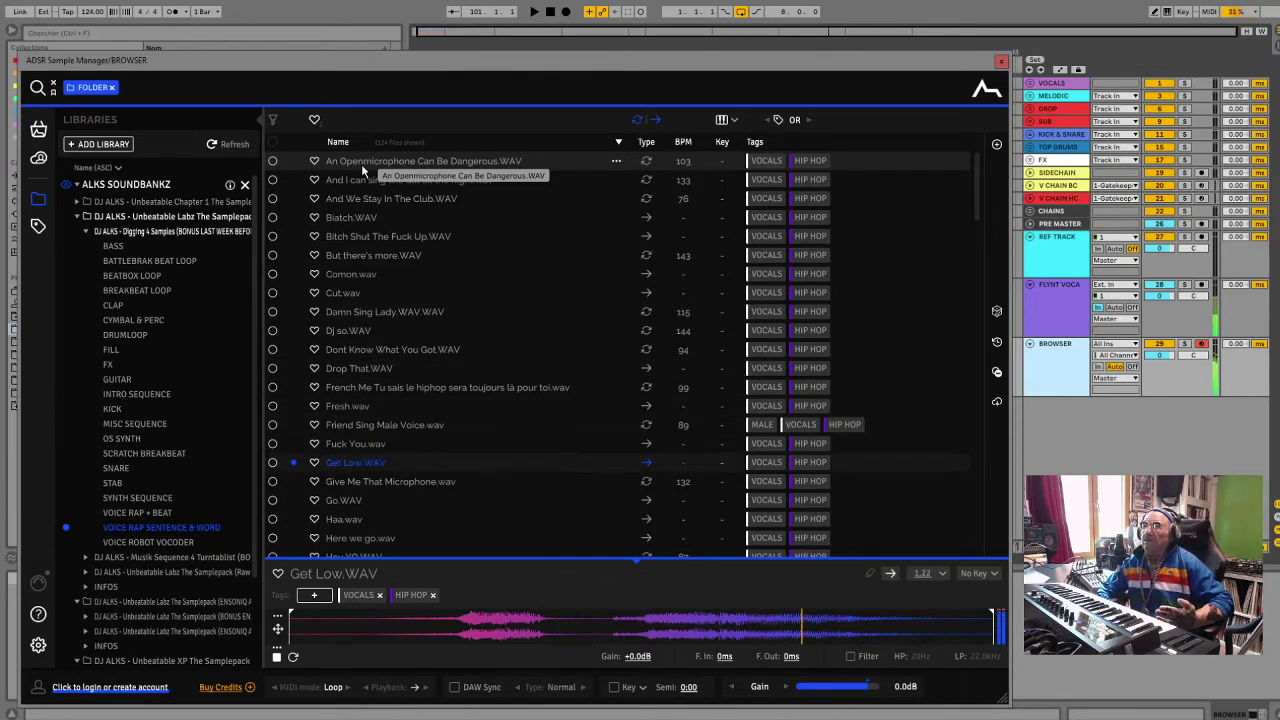
pyautogui.press('Down')
pyautogui.press('Down')
pyautogui.press('Down')
pyautogui.press('Down')
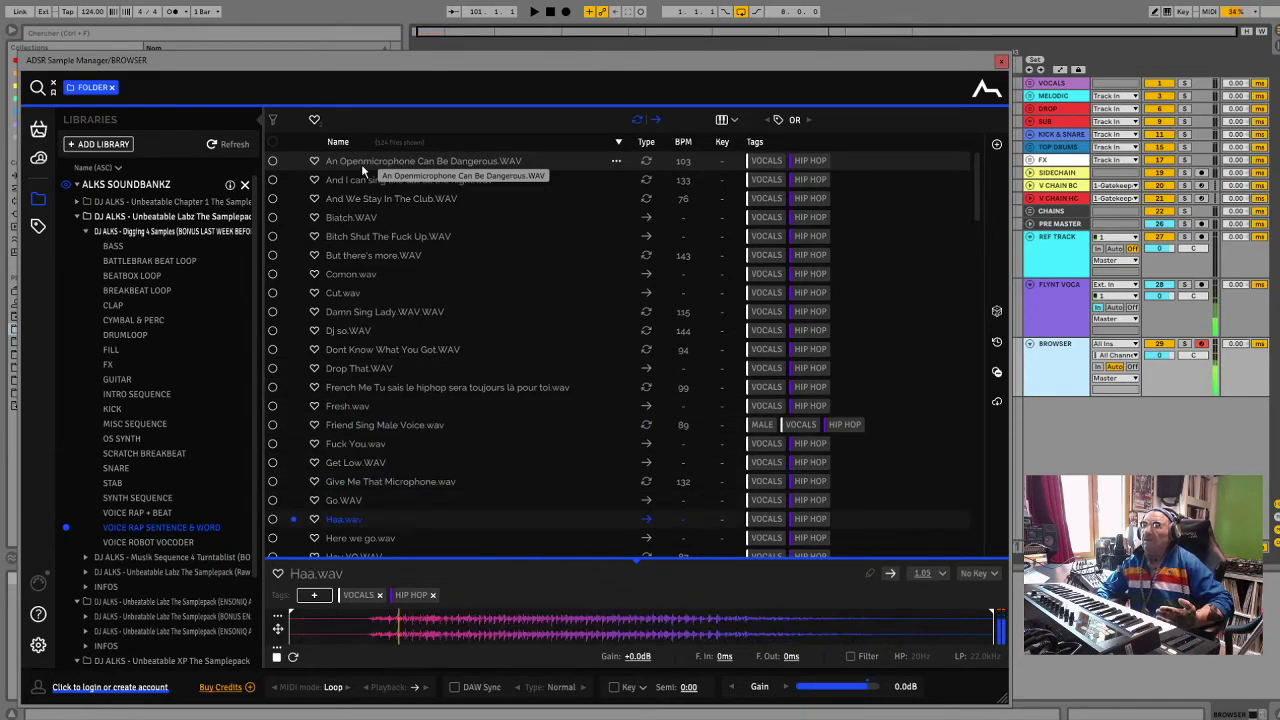
pyautogui.press('Down')
pyautogui.press('Down')
pyautogui.press('Down')
pyautogui.press('Down')
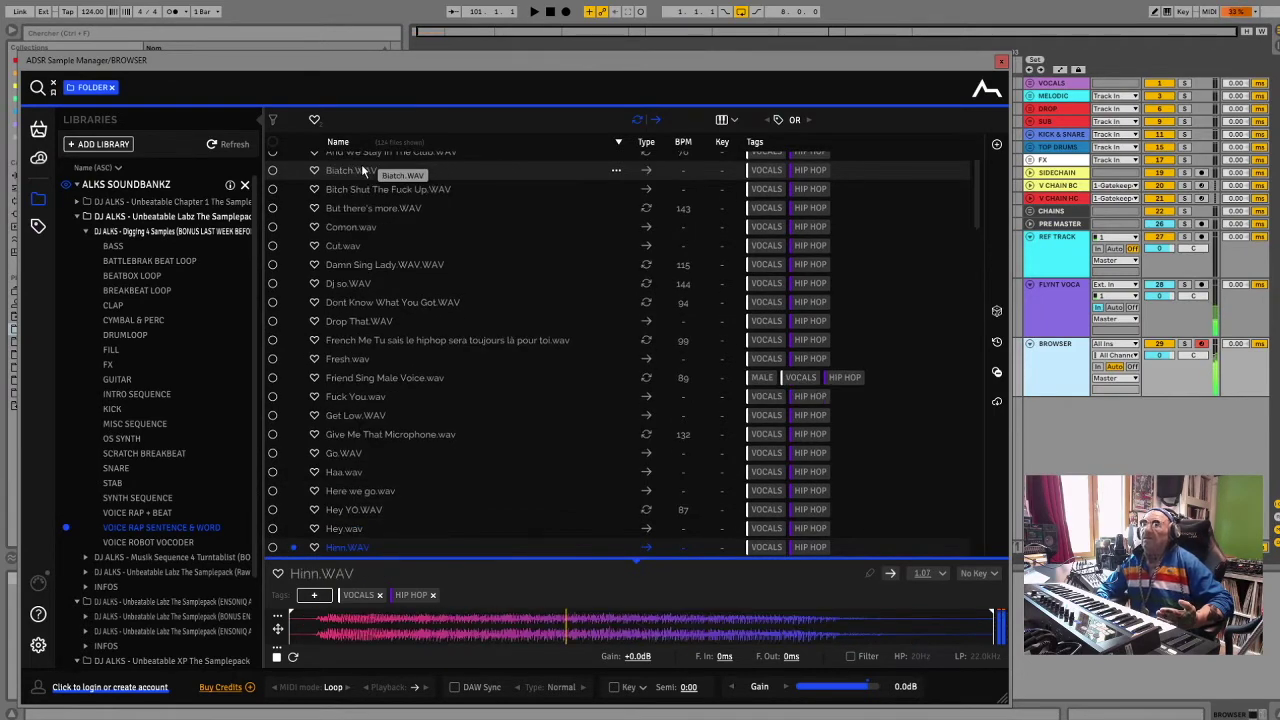
pyautogui.press('Down')
pyautogui.press('Down')
pyautogui.press('Down')
pyautogui.press('Down')
pyautogui.press('Down')
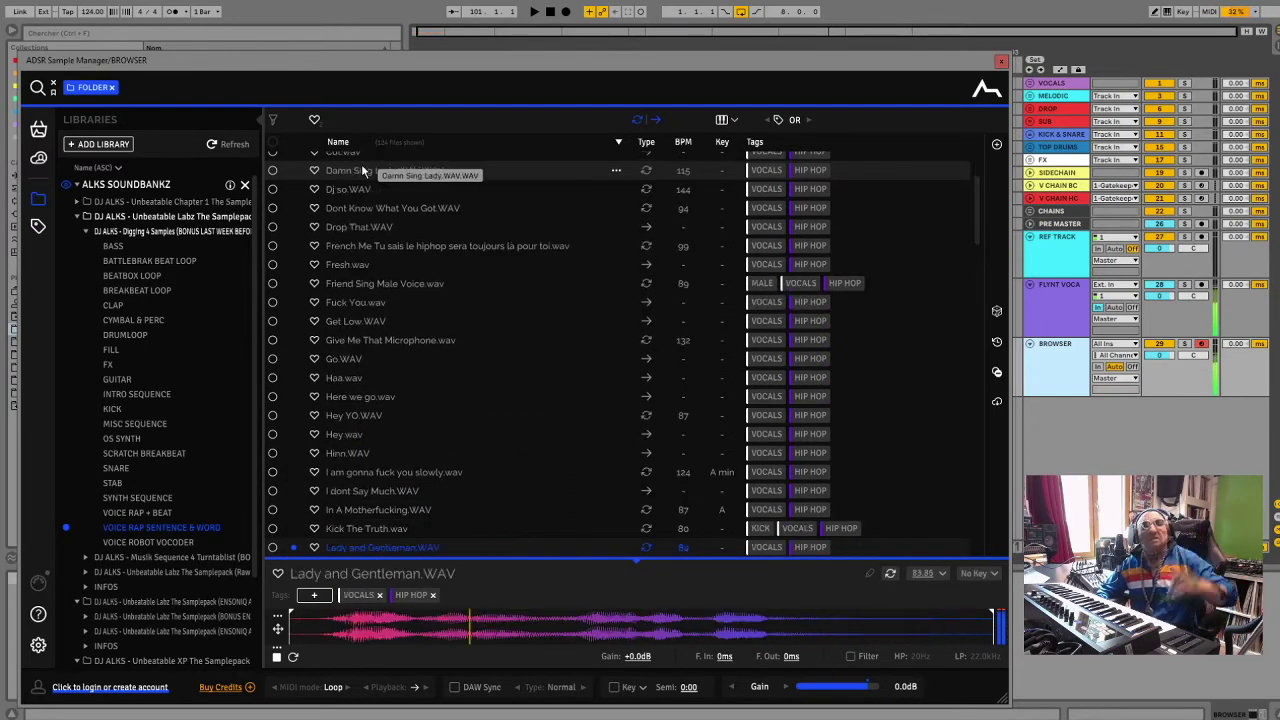
pyautogui.press('Down')
pyautogui.press('Down')
pyautogui.press('Down')
pyautogui.press('Down')
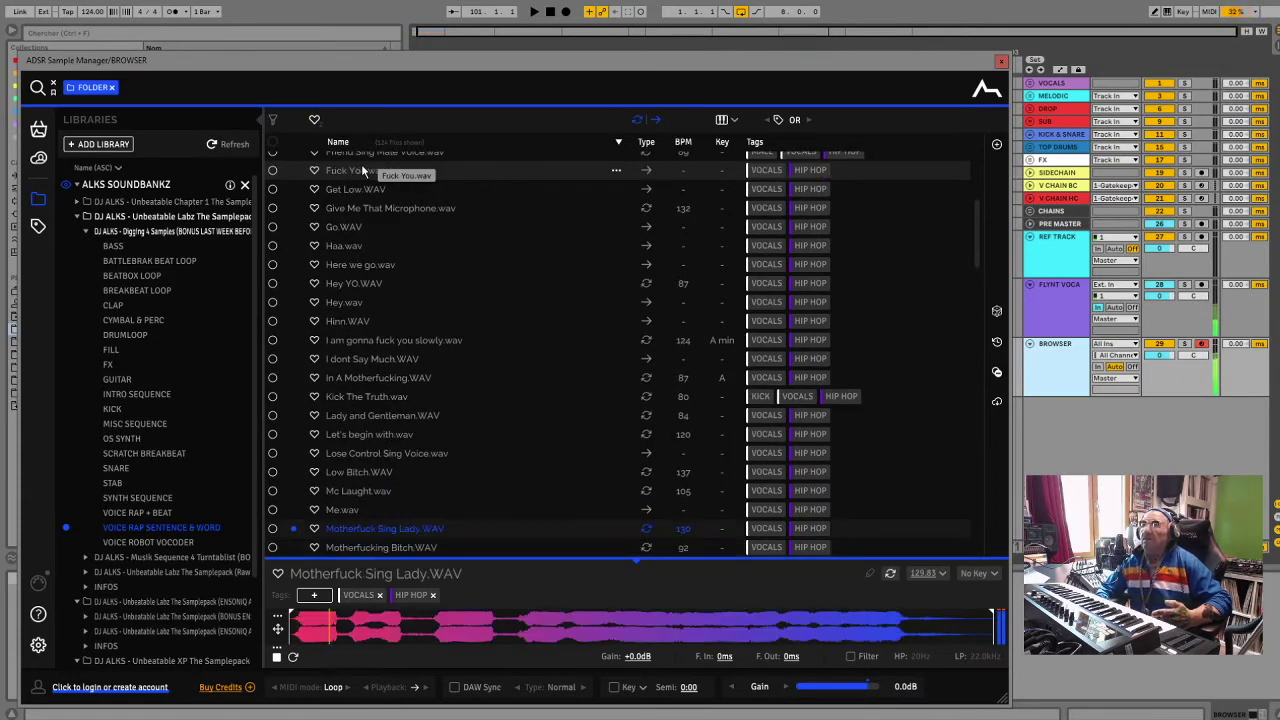
pyautogui.press('Down')
pyautogui.press('Down')
pyautogui.press('Down')
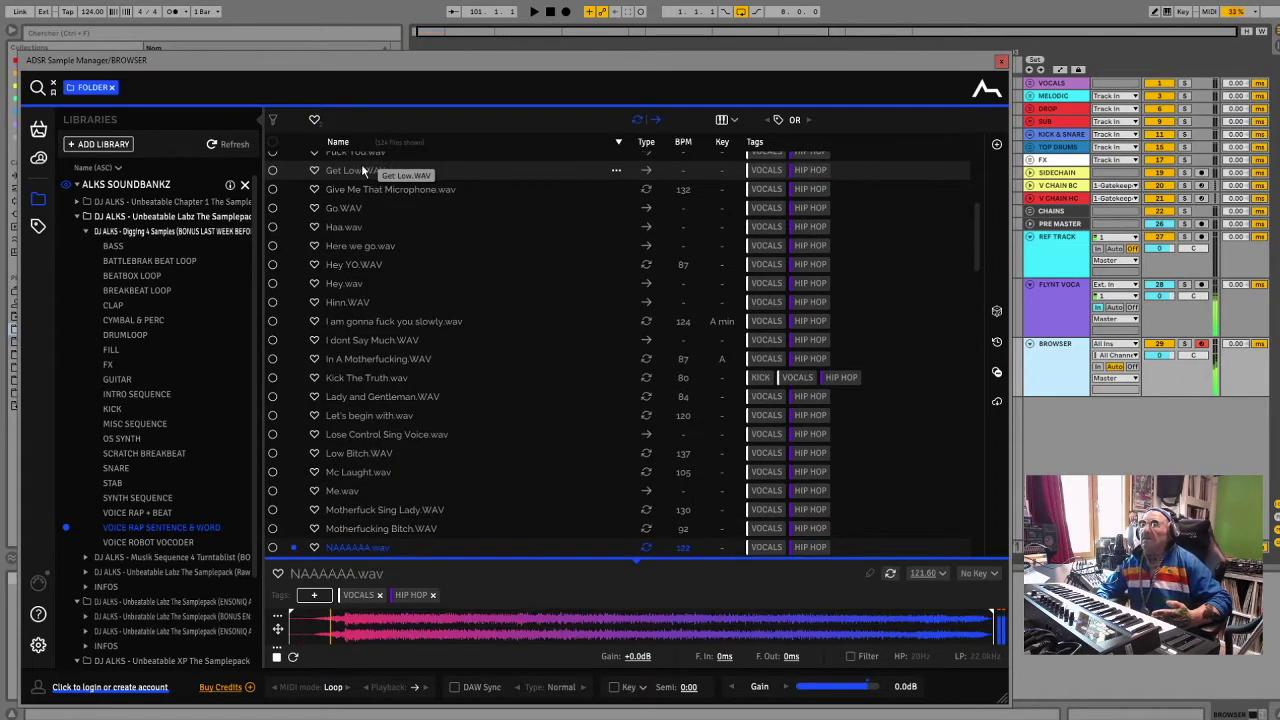
pyautogui.press('Down')
pyautogui.press('Down')
pyautogui.press('Down')
pyautogui.press('Down')
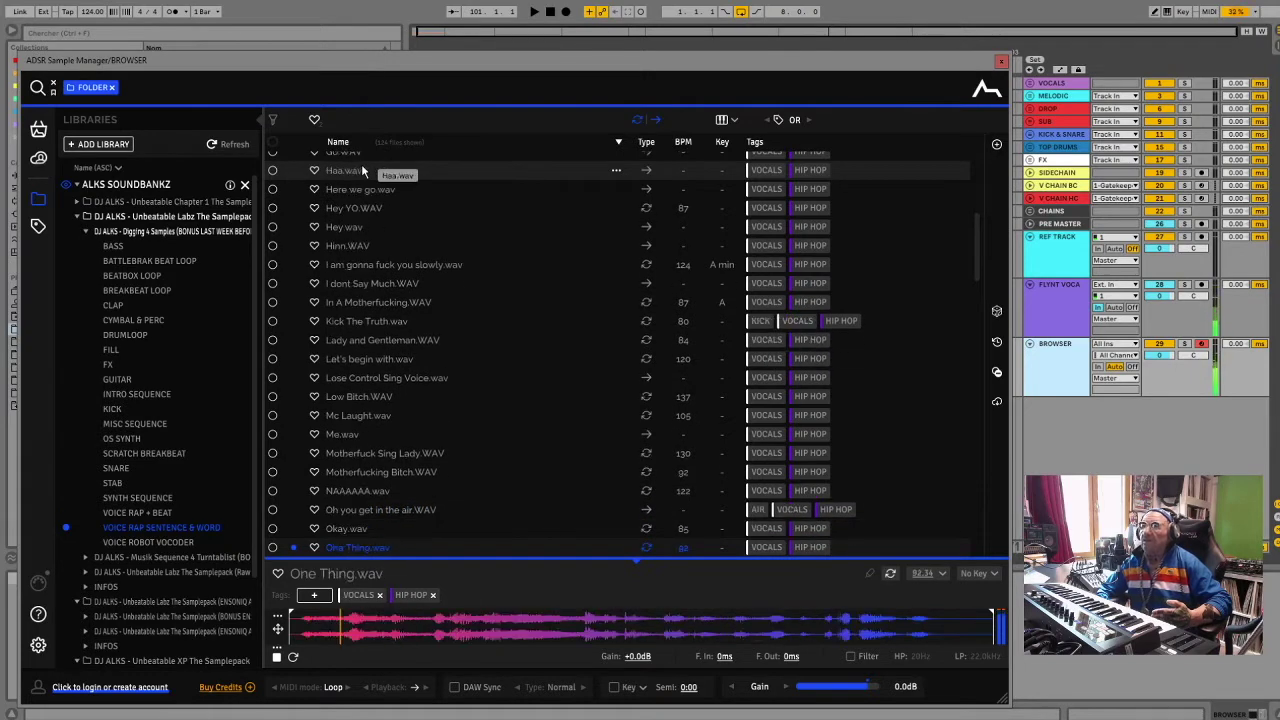
pyautogui.press('Down')
pyautogui.press('Down')
pyautogui.press('Down')
pyautogui.press('Down')
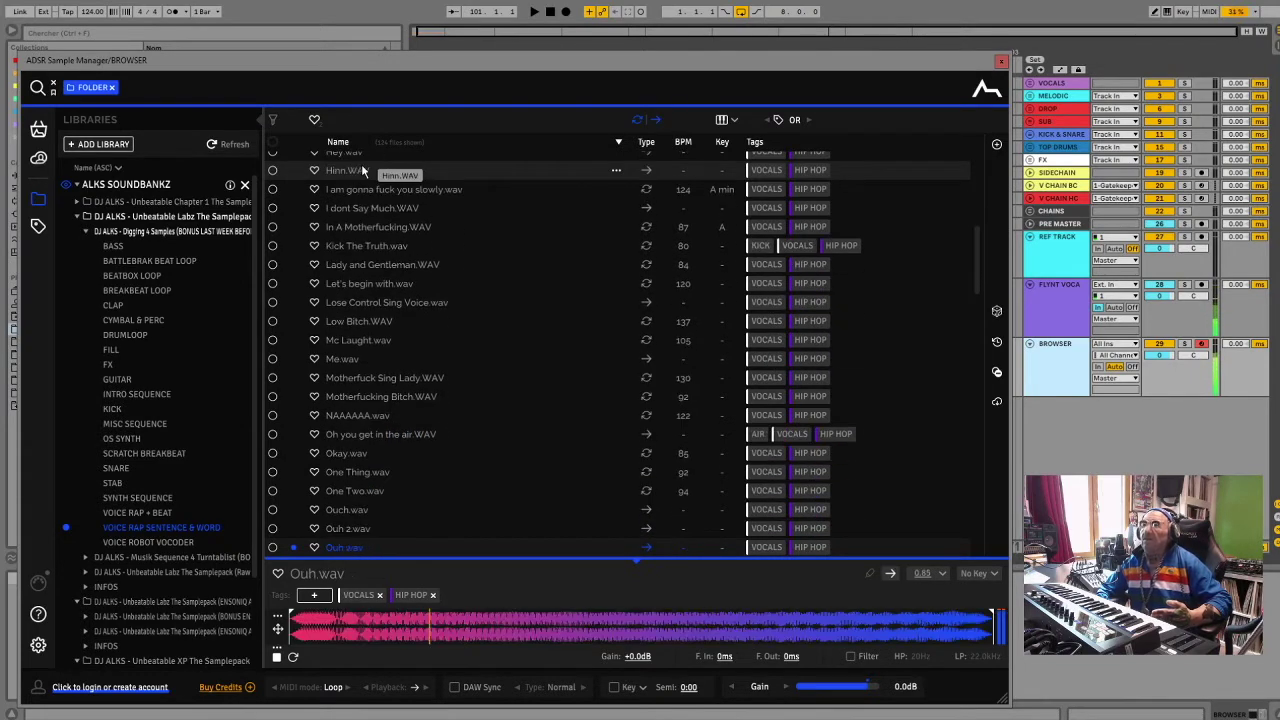
pyautogui.press('Down')
pyautogui.press('Down')
pyautogui.press('Down')
pyautogui.press('Down')
pyautogui.press('Down')
pyautogui.press('Down')
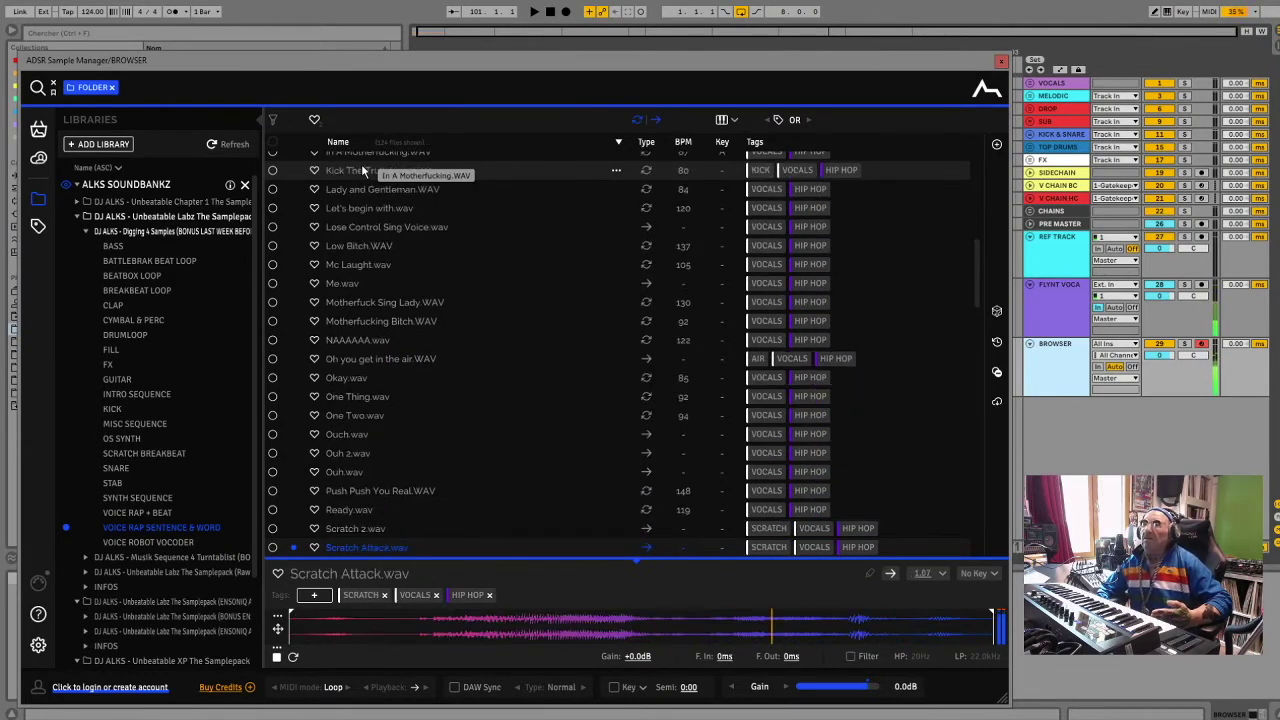
pyautogui.press('Down')
pyautogui.press('Down')
pyautogui.press('Down')
pyautogui.press('Down')
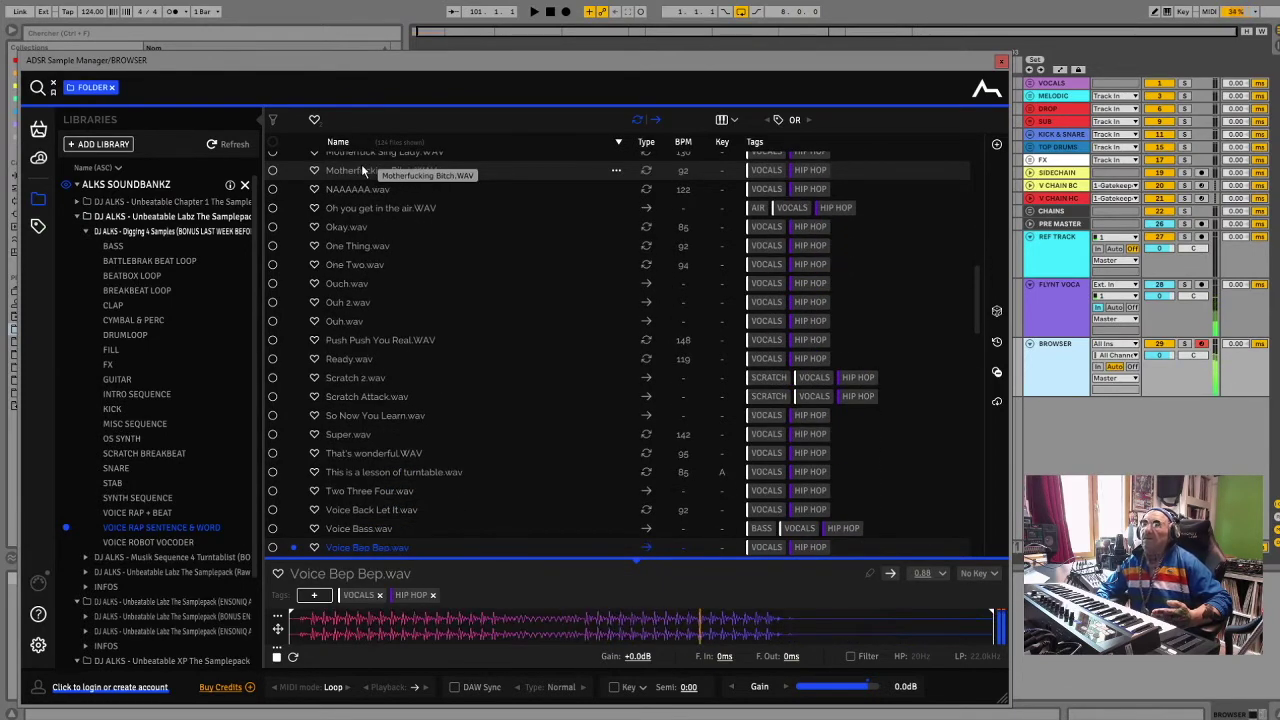
pyautogui.press('Down')
pyautogui.press('Down')
pyautogui.press('Down')
pyautogui.press('Down')
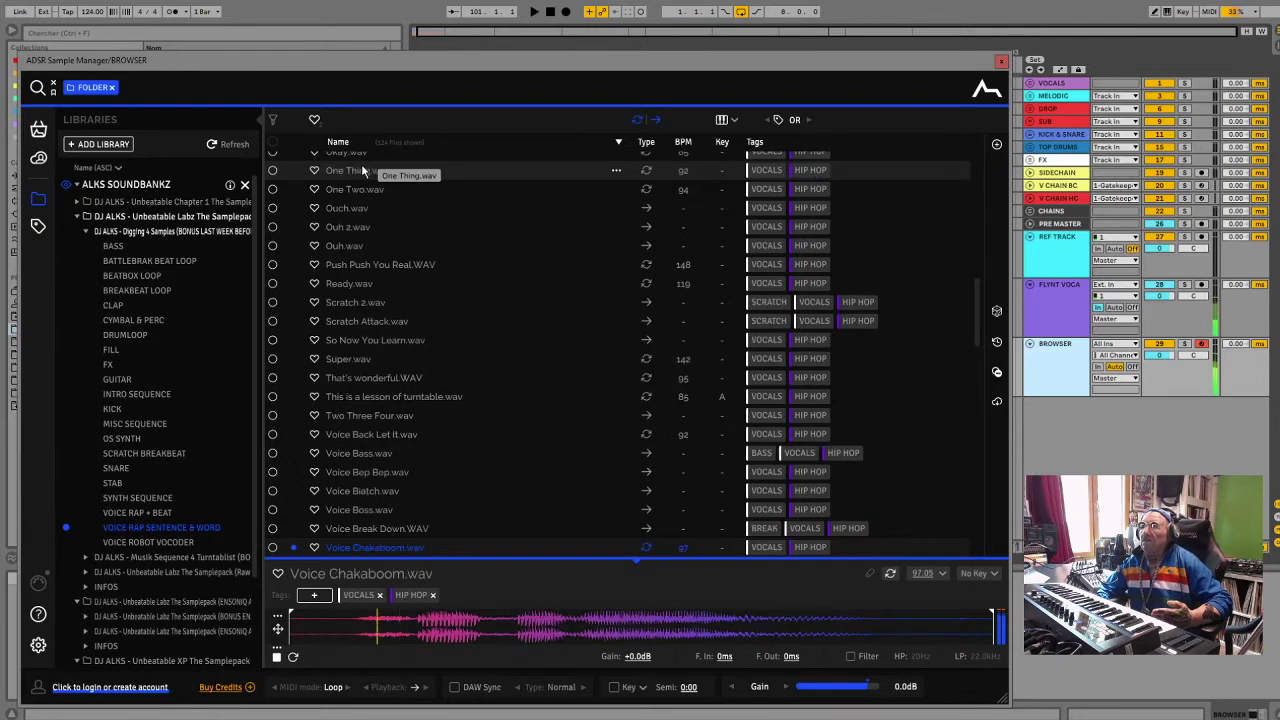
pyautogui.press('Down')
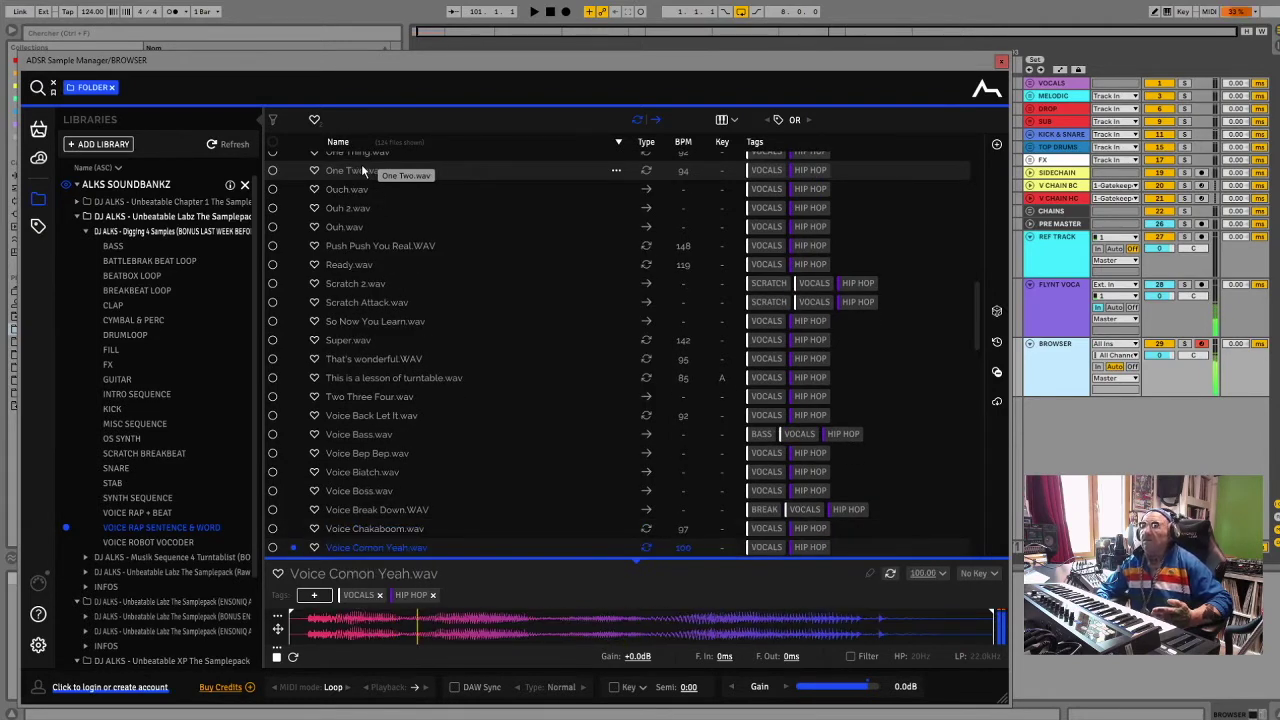
pyautogui.press('Down')
pyautogui.press('Down')
pyautogui.press('Up')
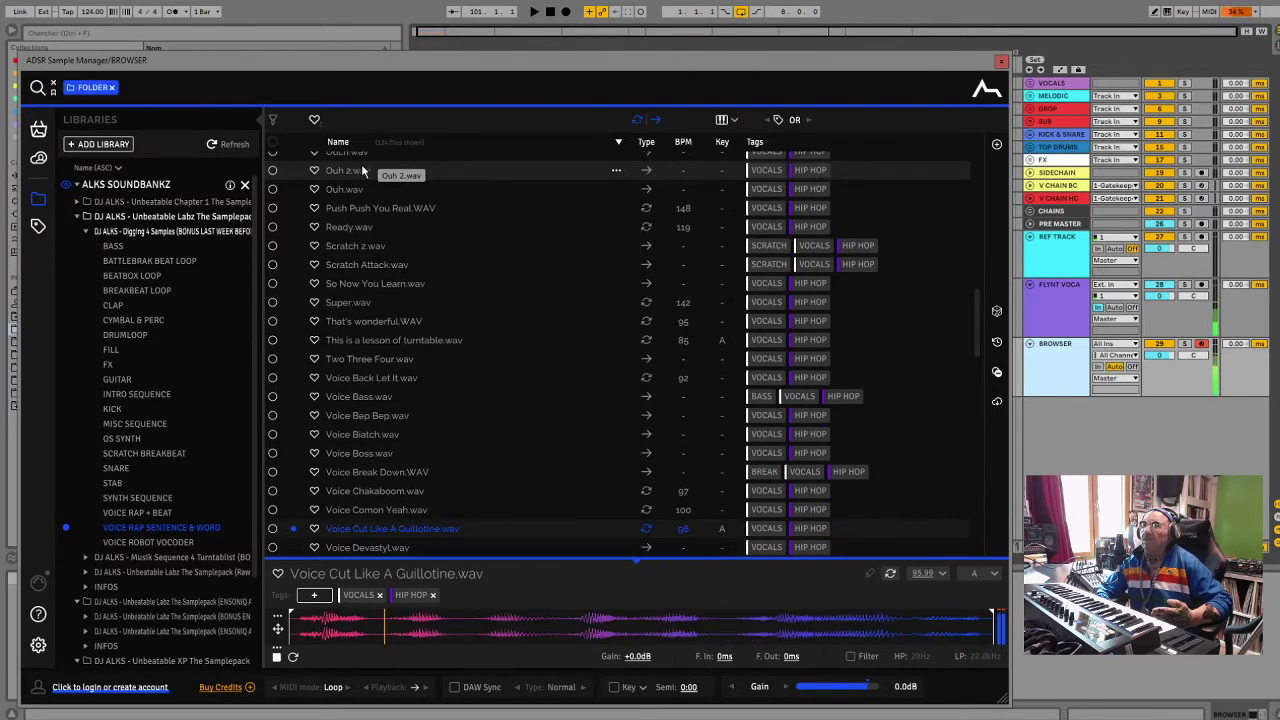
pyautogui.press('Down')
pyautogui.press('Down')
pyautogui.press('Down')
pyautogui.press('Down')
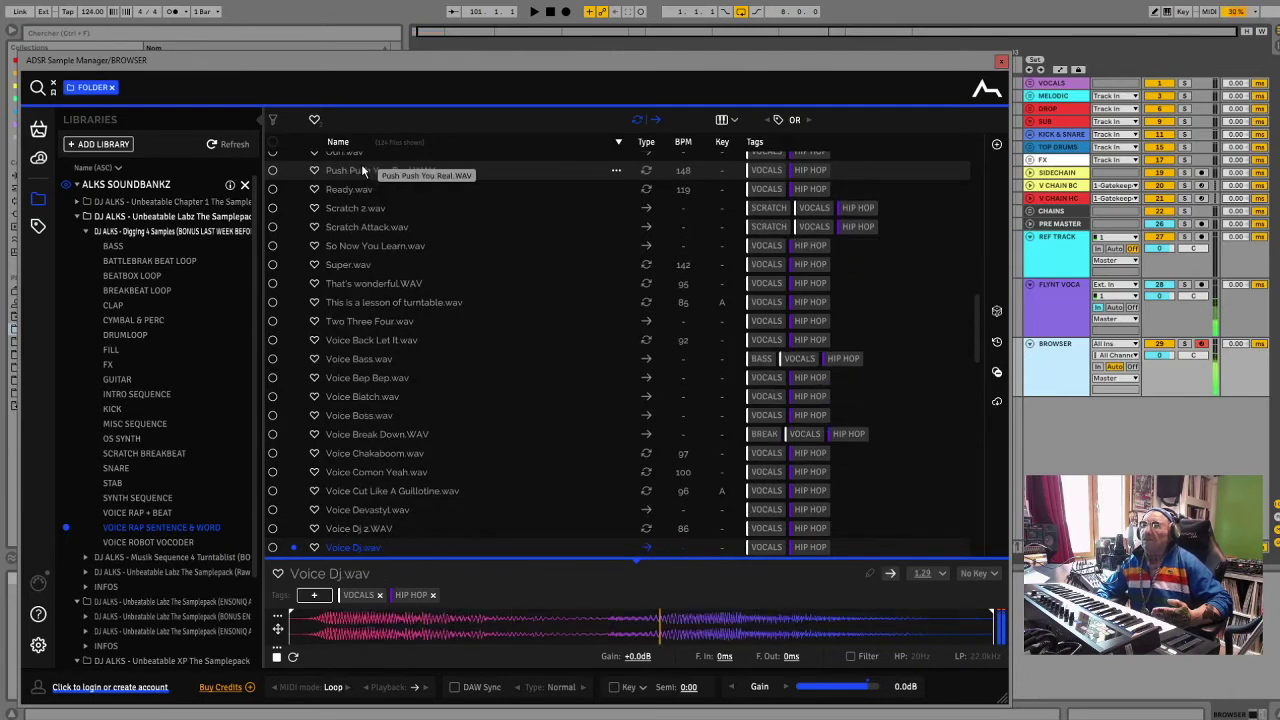
pyautogui.press('Down')
pyautogui.press('Down')
pyautogui.press('Down')
pyautogui.press('Down')
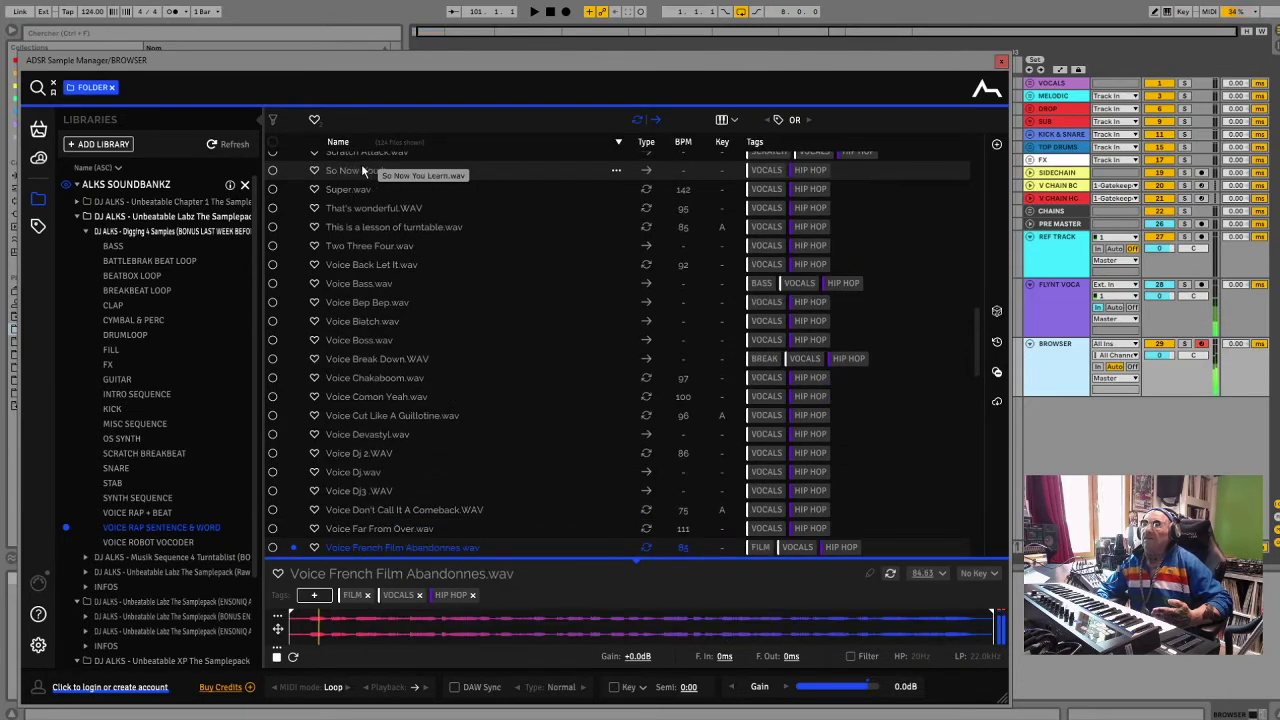
pyautogui.press('Down')
pyautogui.press('Down')
pyautogui.press('Down')
pyautogui.press('Down')
pyautogui.press('Down')
pyautogui.press('Down')
pyautogui.press('Down')
pyautogui.press('Down')
pyautogui.press('Down')
pyautogui.press('Down')
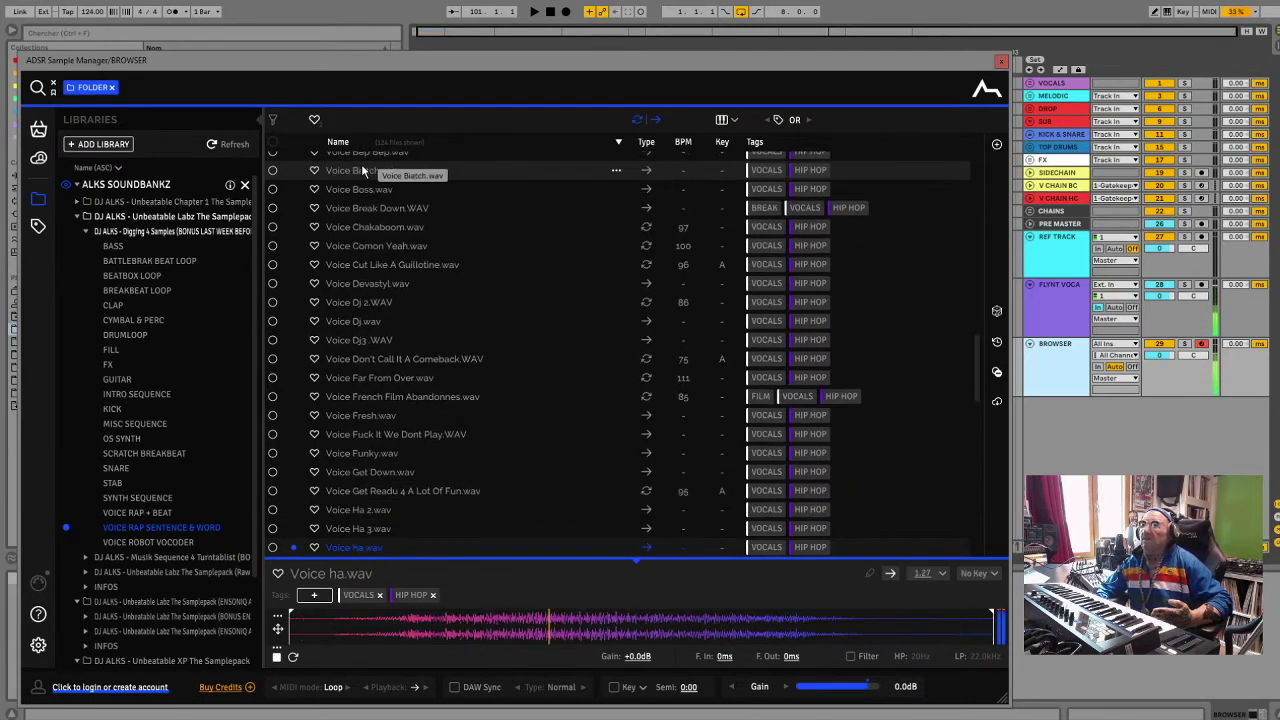
pyautogui.press('Down')
pyautogui.press('Down')
pyautogui.press('Down')
pyautogui.press('Down')
pyautogui.press('Down')
pyautogui.press('Down')
pyautogui.press('Down')
pyautogui.press('Down')
pyautogui.press('Down')
pyautogui.press('Down')
pyautogui.press('Down')
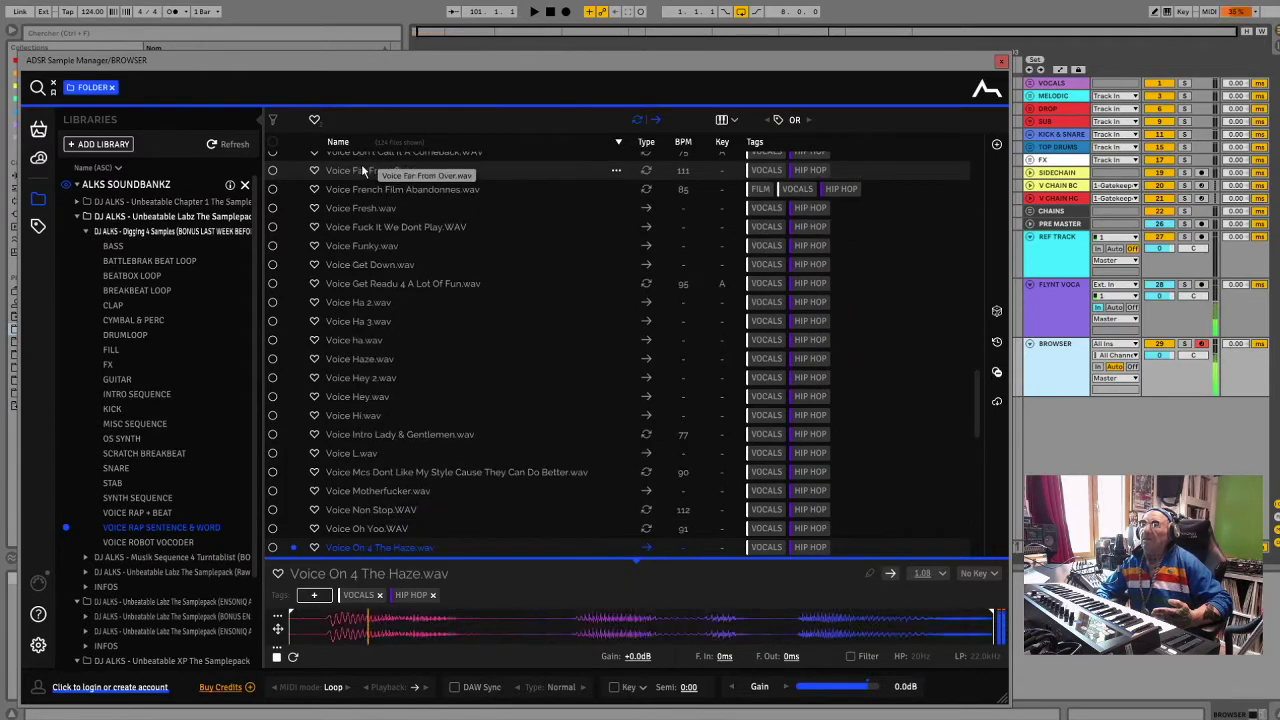
pyautogui.press('Down')
pyautogui.press('Down')
pyautogui.press('Down')
pyautogui.press('Down')
pyautogui.press('Down')
pyautogui.press('Down')
pyautogui.press('Down')
pyautogui.press('Down')
pyautogui.press('Down')
pyautogui.press('Down')
pyautogui.press('Down')
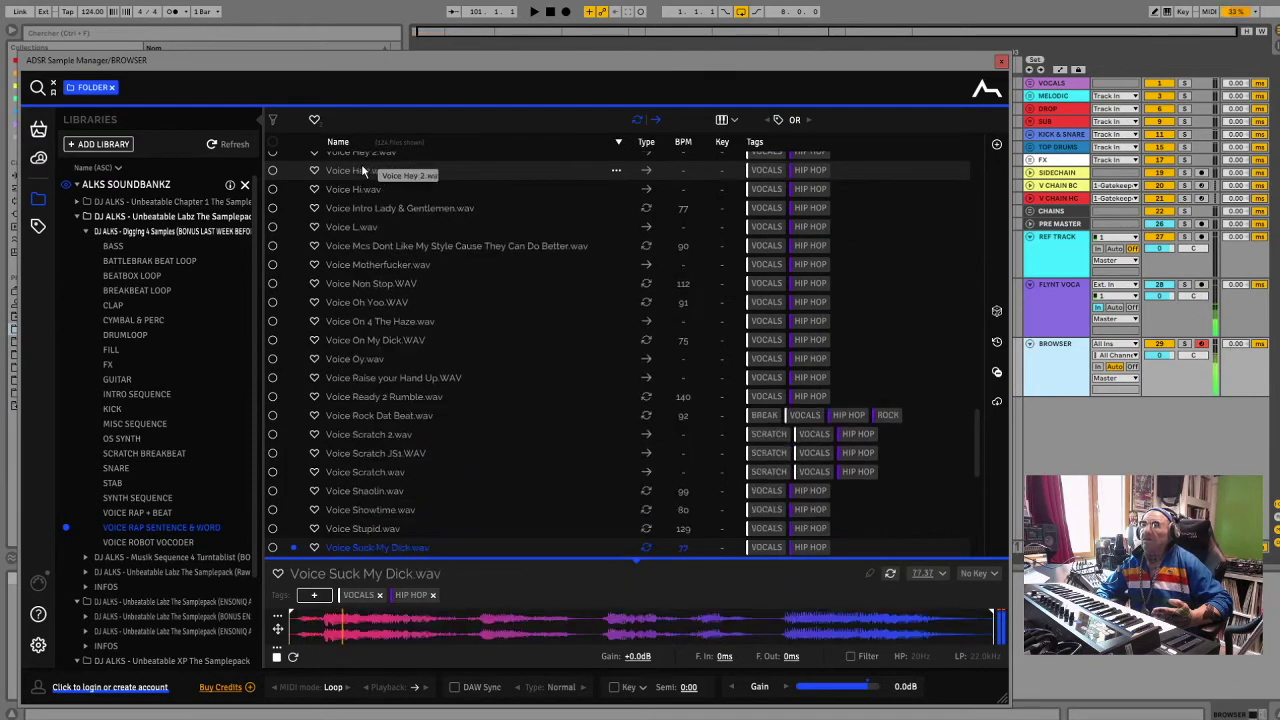
pyautogui.press('Down')
pyautogui.press('Down')
pyautogui.press('Down')
pyautogui.press('Down')
pyautogui.press('Down')
pyautogui.press('Down')
pyautogui.press('Down')
pyautogui.press('Down')
pyautogui.press('Down')
pyautogui.press('Down')
pyautogui.press('Down')
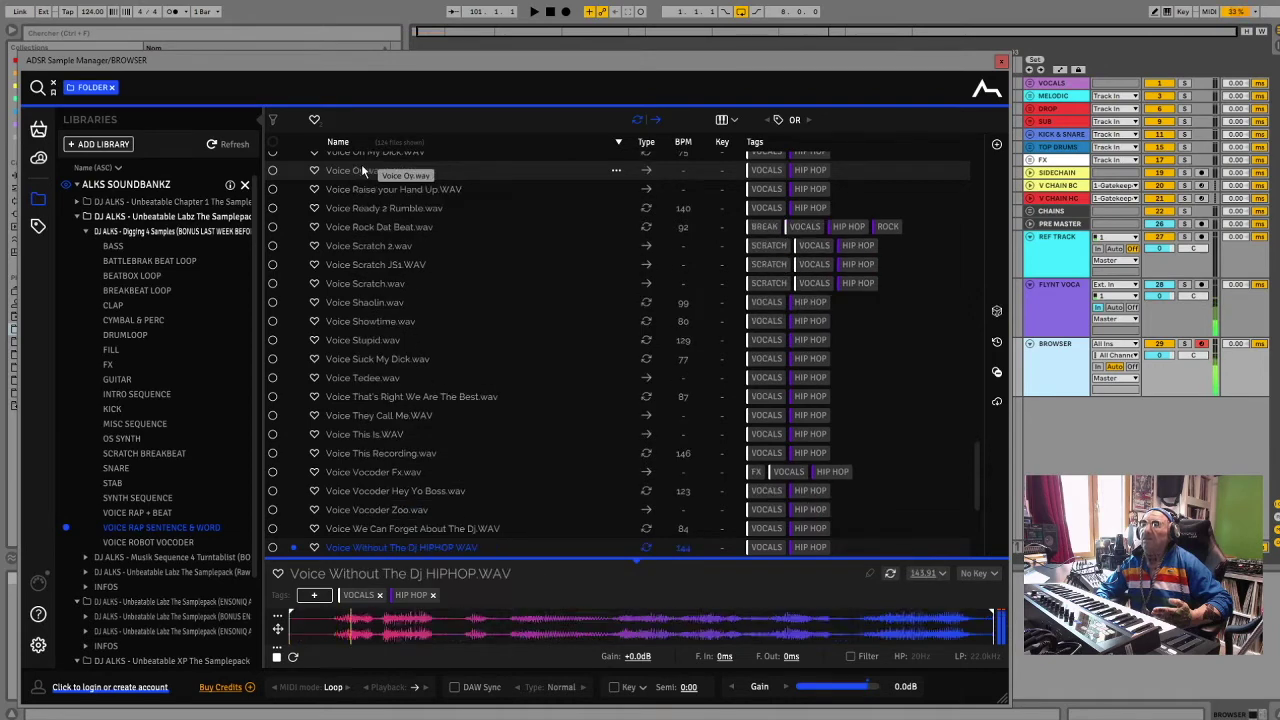
pyautogui.press('Down')
pyautogui.press('Down')
pyautogui.press('Down')
pyautogui.press('Down')
pyautogui.press('Down')
pyautogui.press('Down')
pyautogui.press('Down')
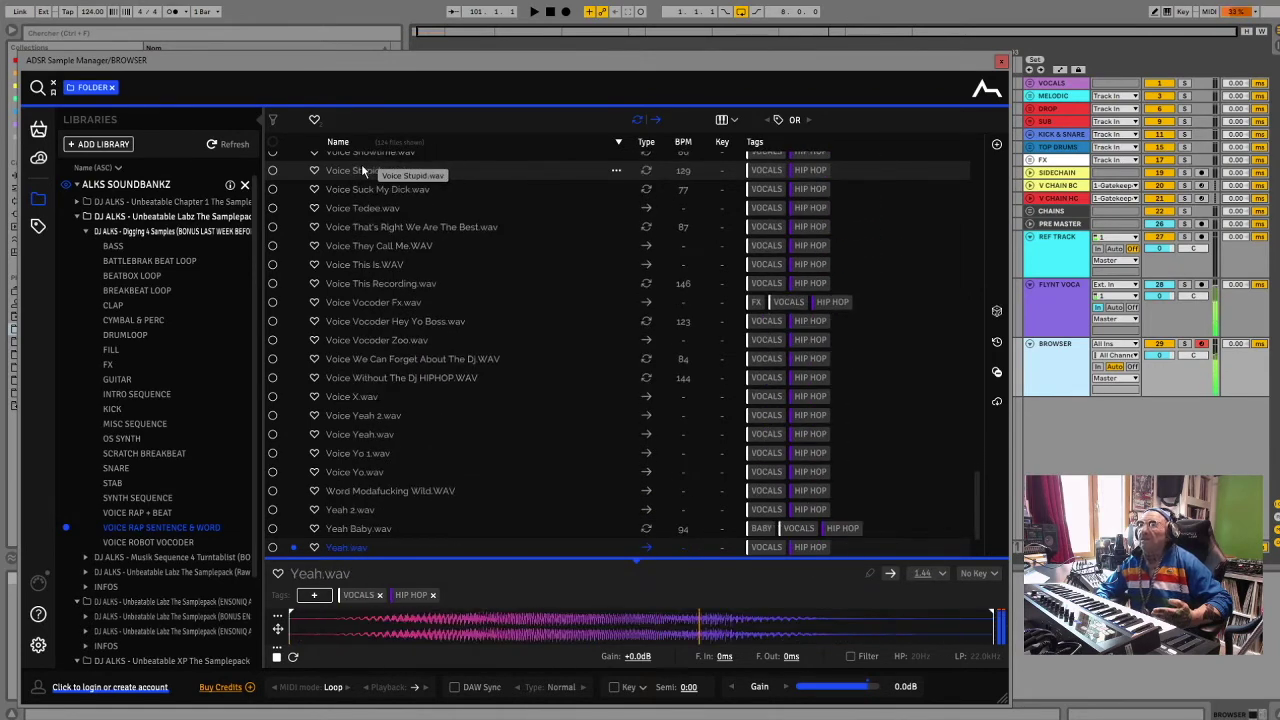
pyautogui.press('Down')
pyautogui.press('Down')
pyautogui.press('Down')
pyautogui.press('Down')
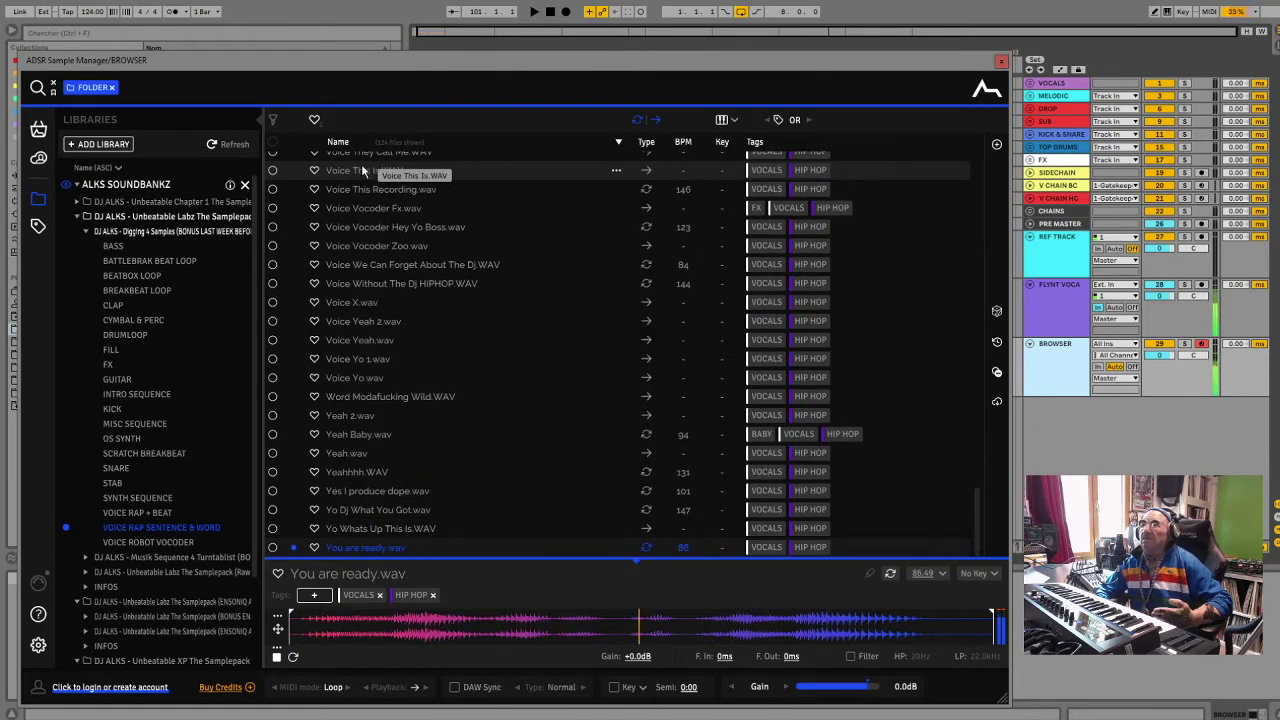
pyautogui.click(163, 543)
pyautogui.click(370, 180)
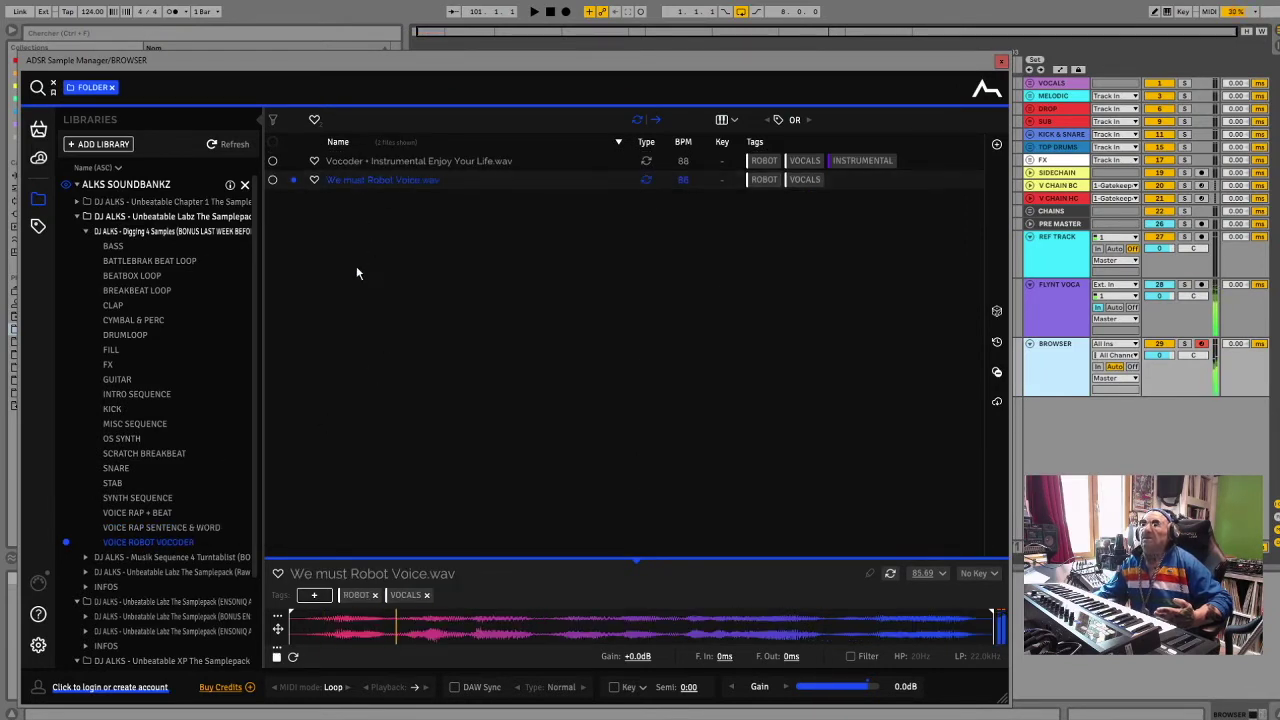
# Collapse the Digging 4 Samples bonus, expand Musik Sequence 4 Turntablist and preview Bass Sequence 1.wav in its BASS SEQUENCE folder
pyautogui.click(86, 231)
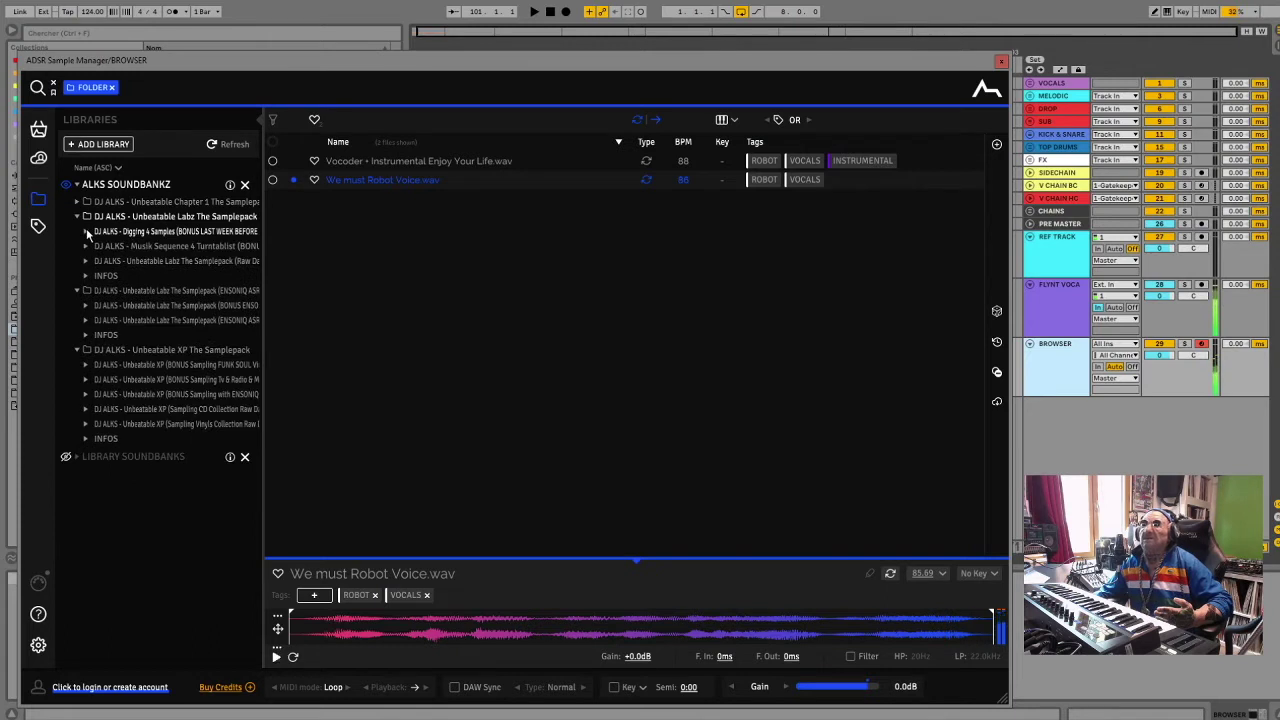
pyautogui.click(157, 252)
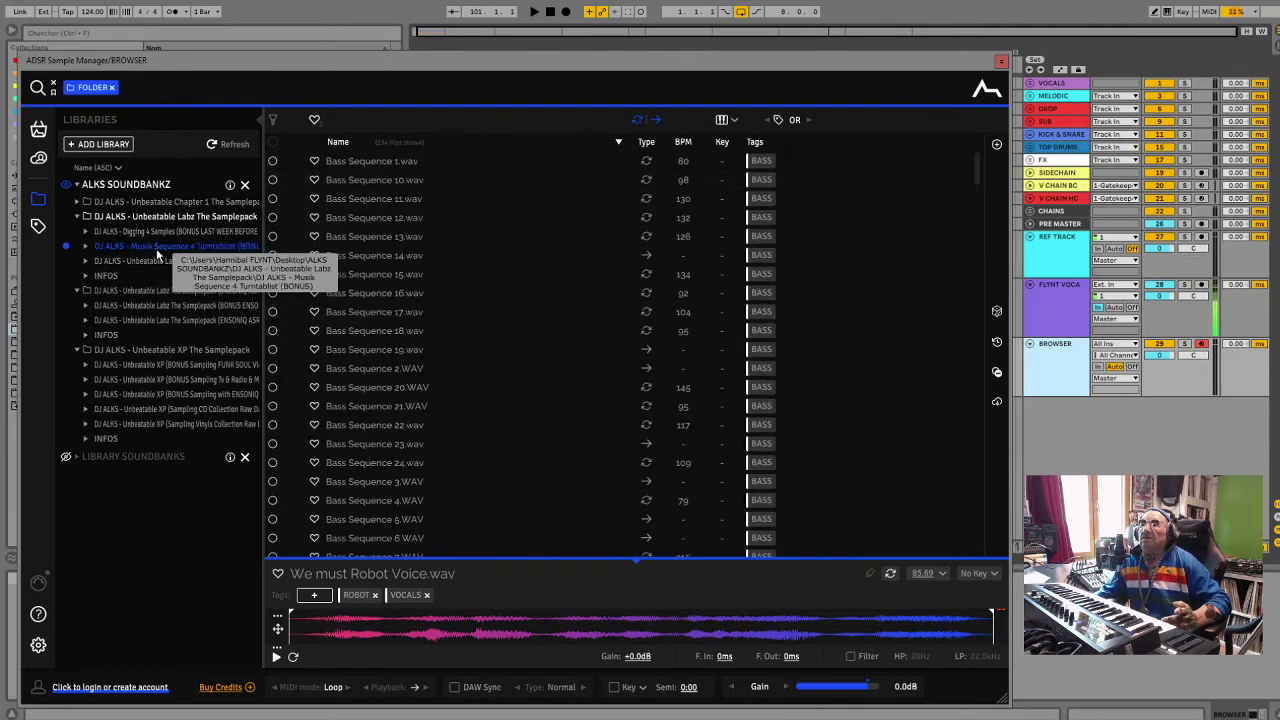
pyautogui.click(85, 246)
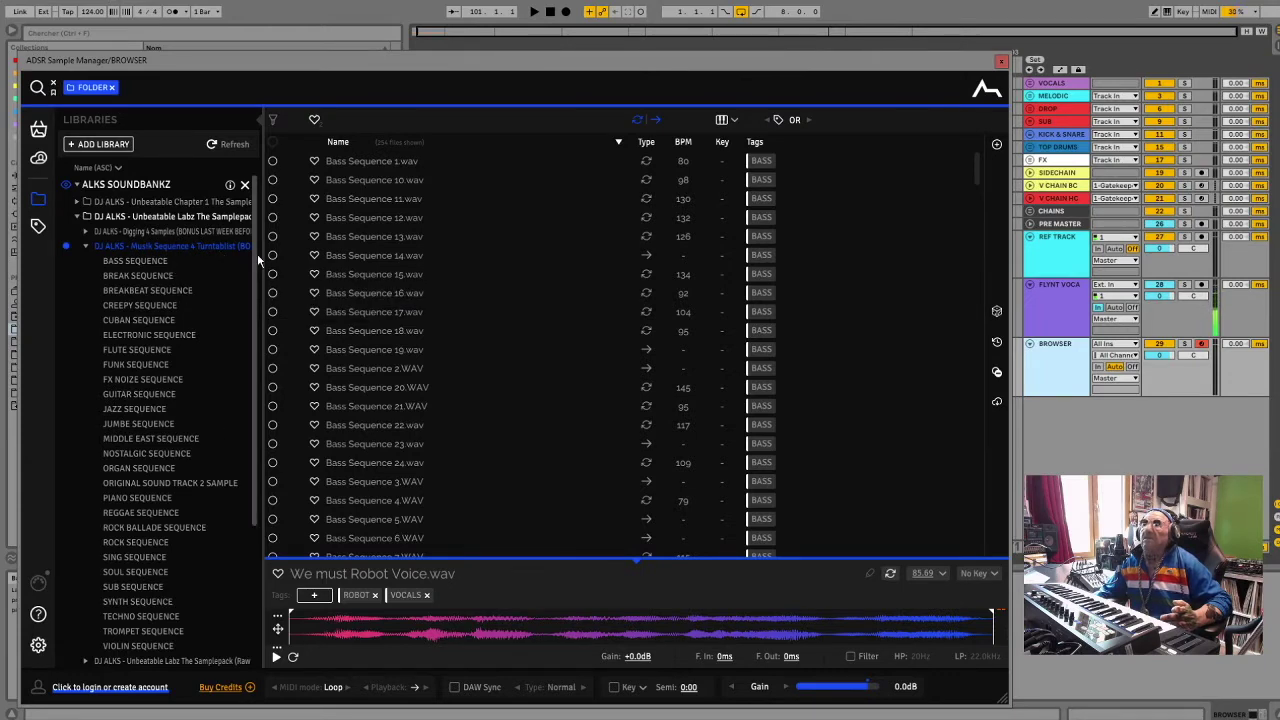
pyautogui.click(123, 261)
pyautogui.click(330, 162)
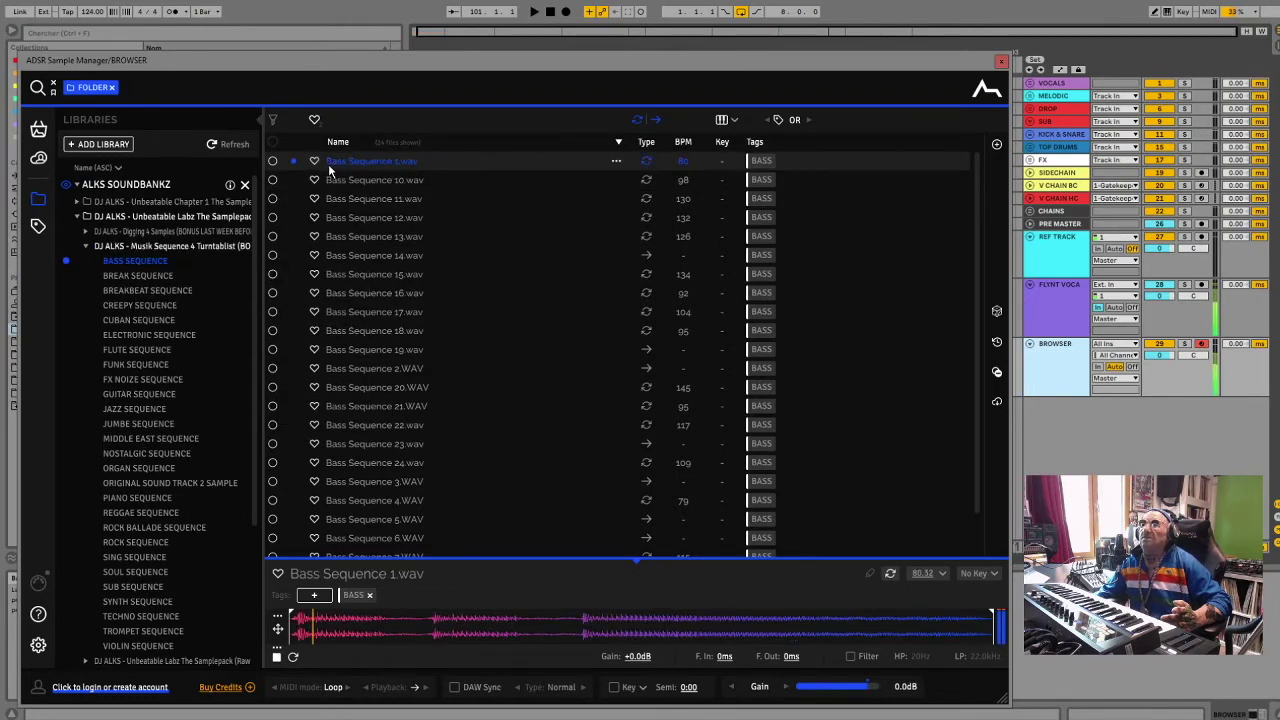
# Preview the remaining samples in the BASS SEQUENCE folder, from Bass Sequence 10.wav through Bass Sequence 9.wav
pyautogui.press('Down')
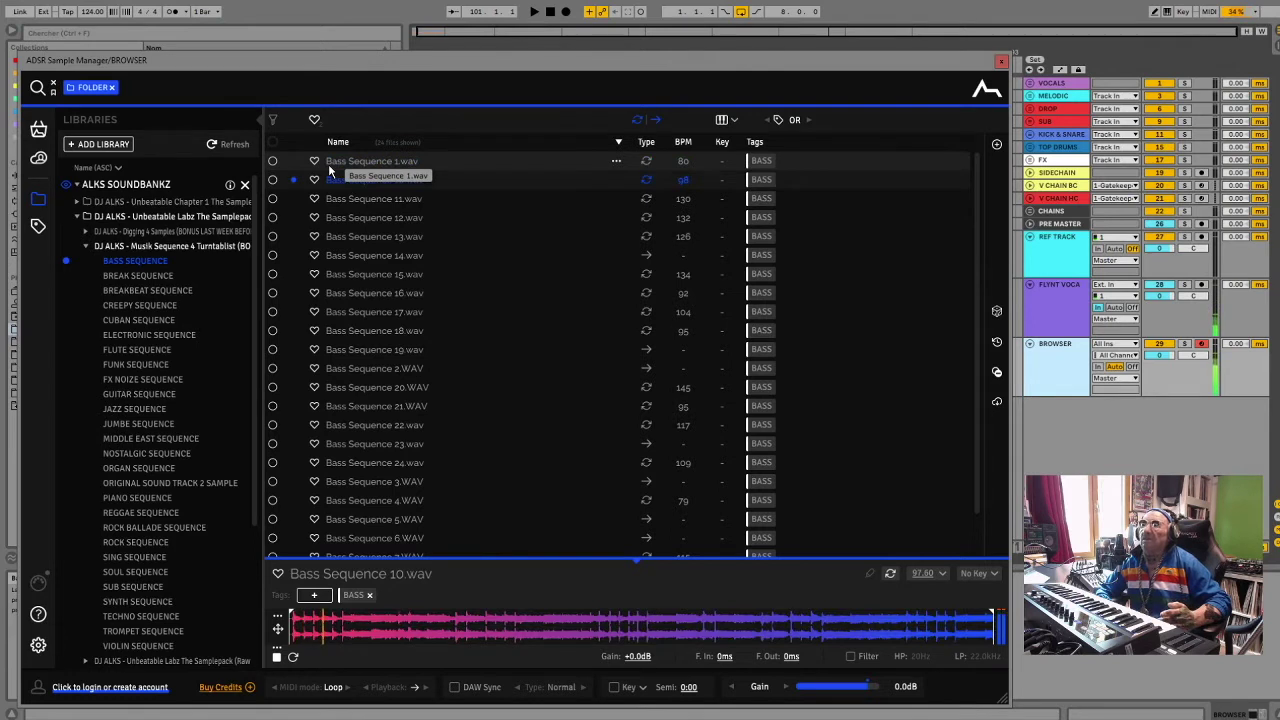
pyautogui.press('Down')
pyautogui.press('Down')
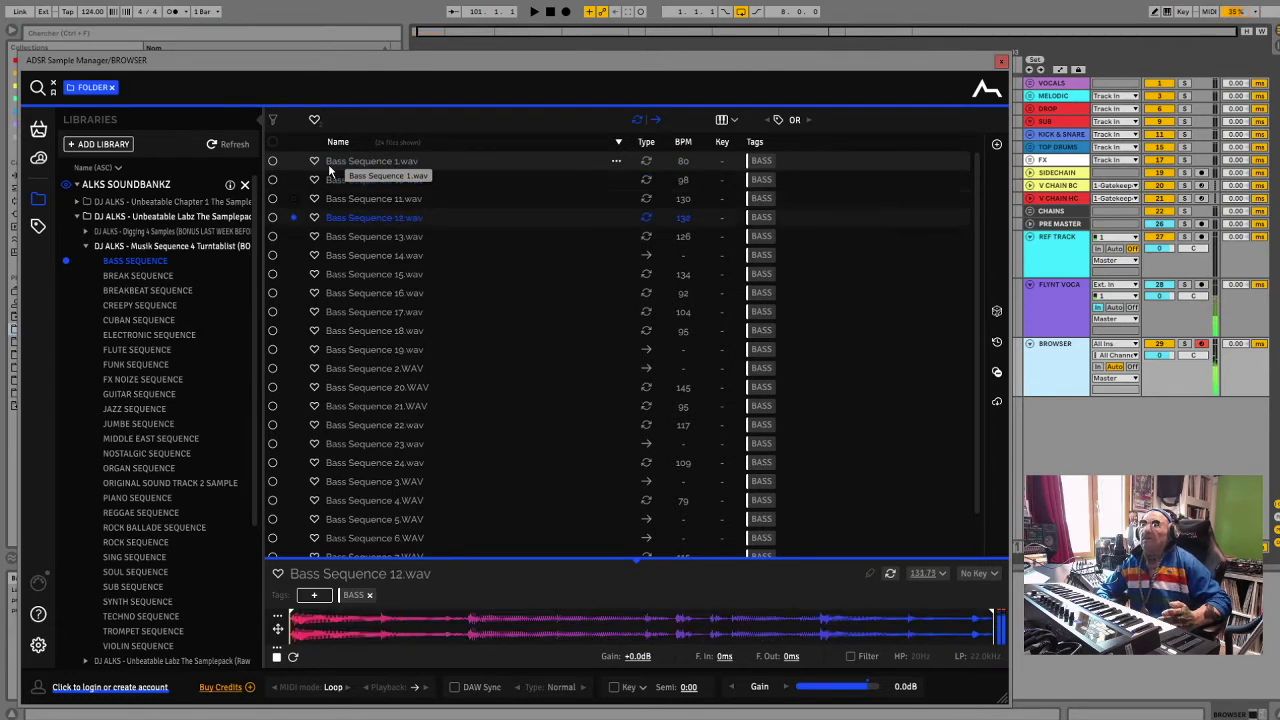
pyautogui.press('Down')
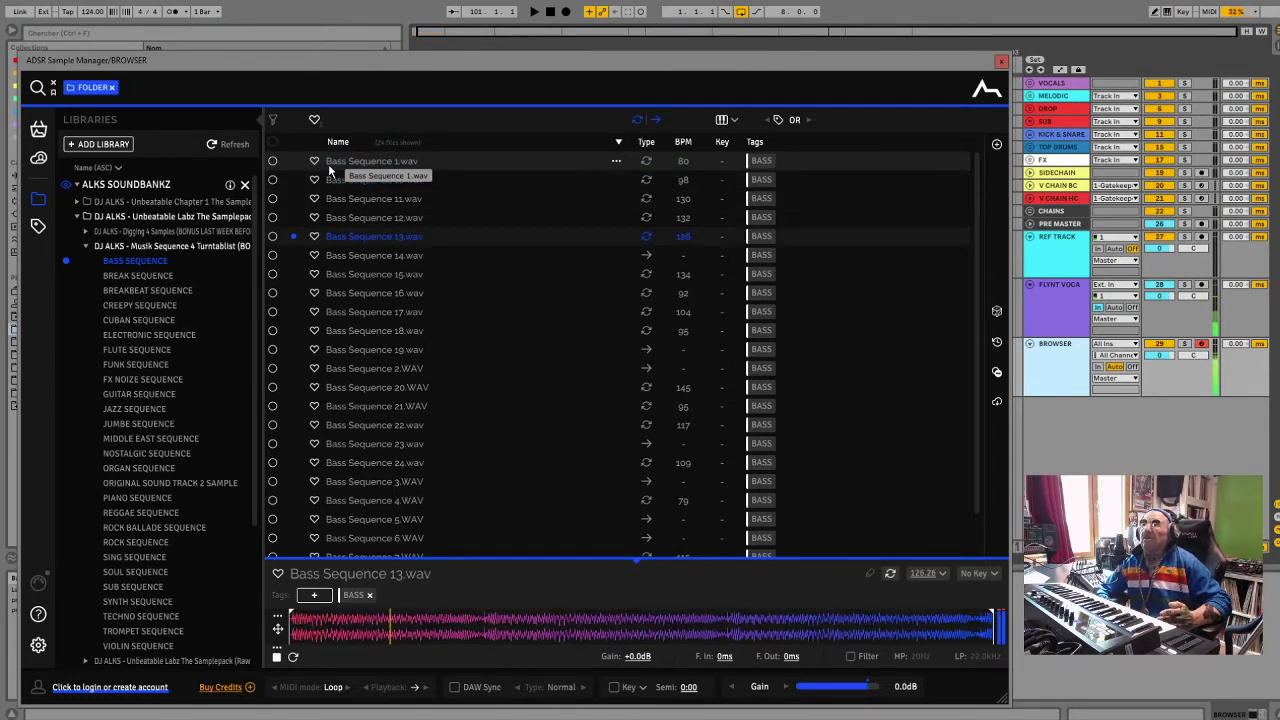
pyautogui.press('Down')
pyautogui.press('Down')
pyautogui.press('Down')
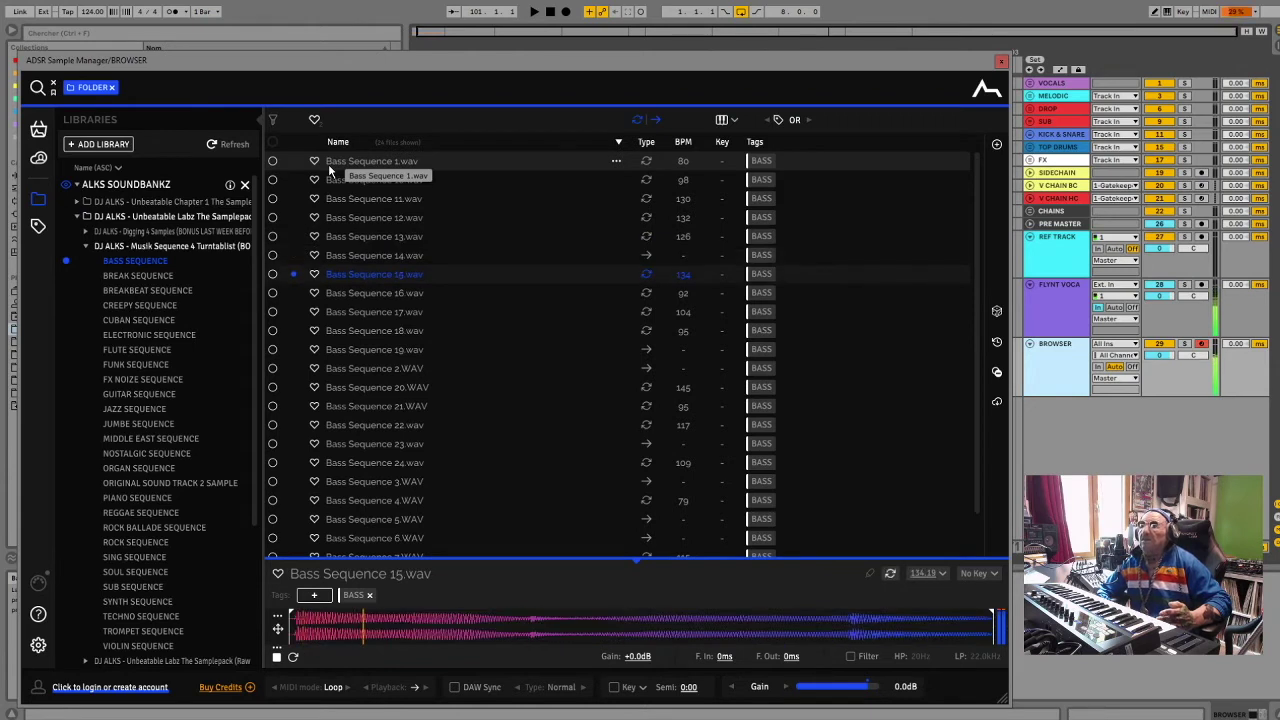
pyautogui.press('Down')
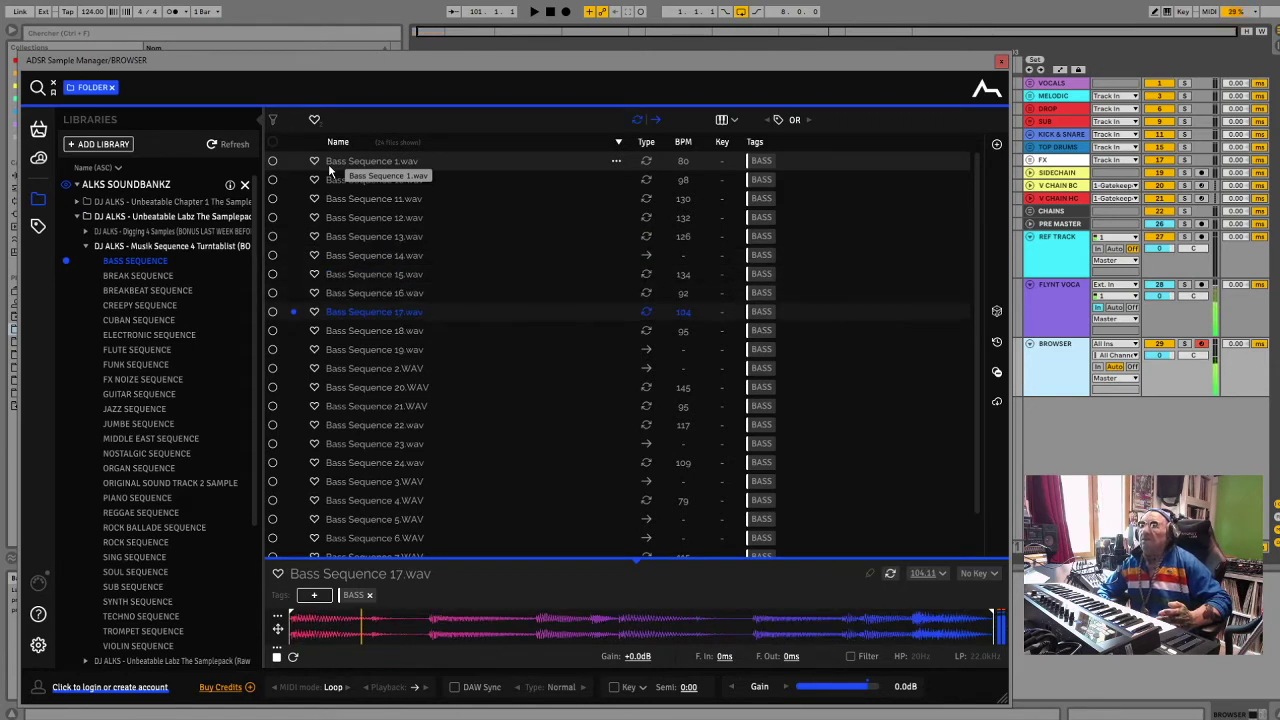
pyautogui.press('Down')
pyautogui.press('Down')
pyautogui.press('Down')
pyautogui.press('Down')
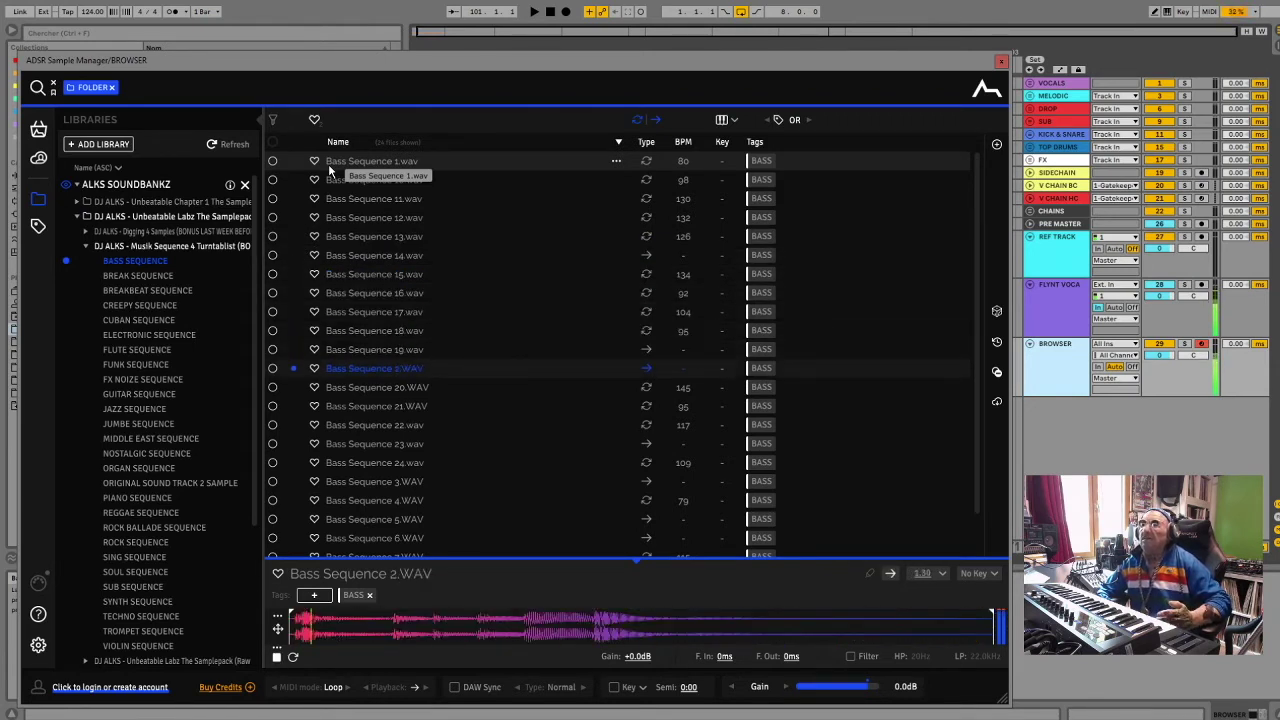
pyautogui.press('Down')
pyautogui.press('Down')
pyautogui.press('Down')
pyautogui.press('Down')
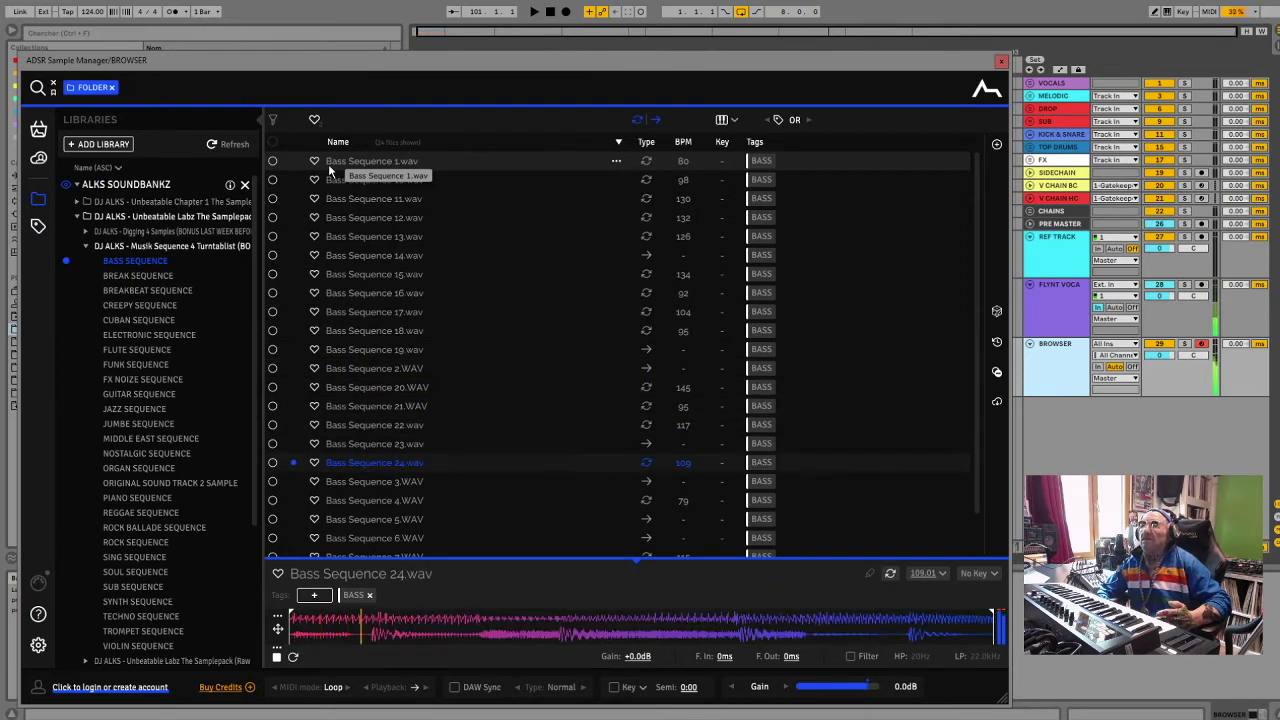
pyautogui.press('Down')
pyautogui.press('Down')
pyautogui.press('Down')
pyautogui.press('Down')
pyautogui.press('Down')
pyautogui.press('Down')
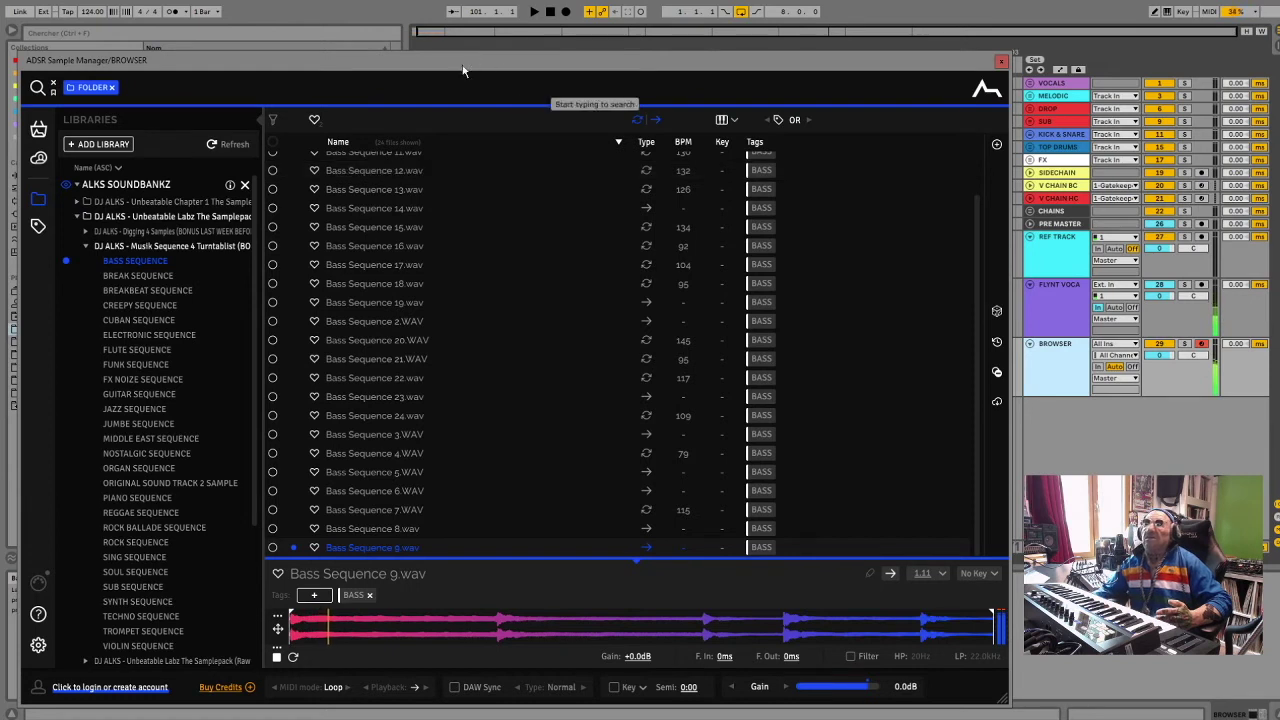
# Preview Break Sequence 1.wav and Break Sequence 2.wav from the BREAK SEQUENCE folder, plus BREAKBEAT.wav from the BREAKBEAT SEQUENCE folder
pyautogui.click(138, 275)
pyautogui.click(327, 168)
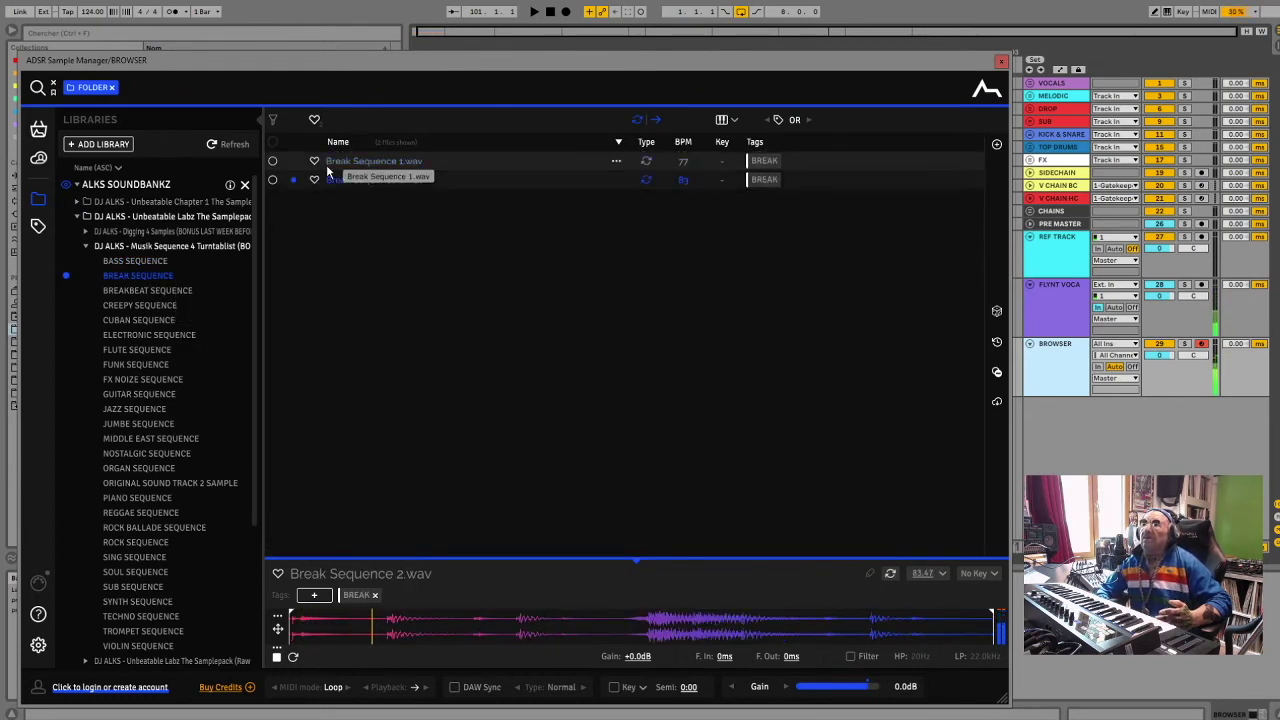
pyautogui.click(330, 179)
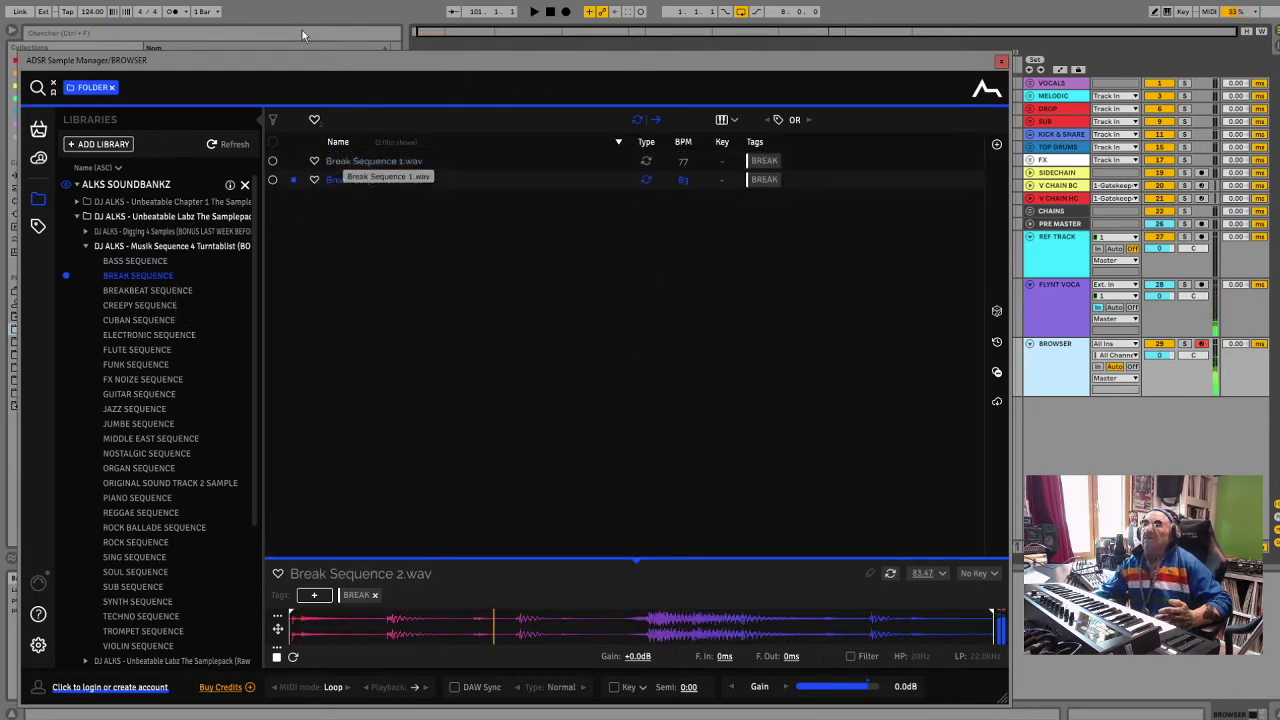
pyautogui.click(153, 291)
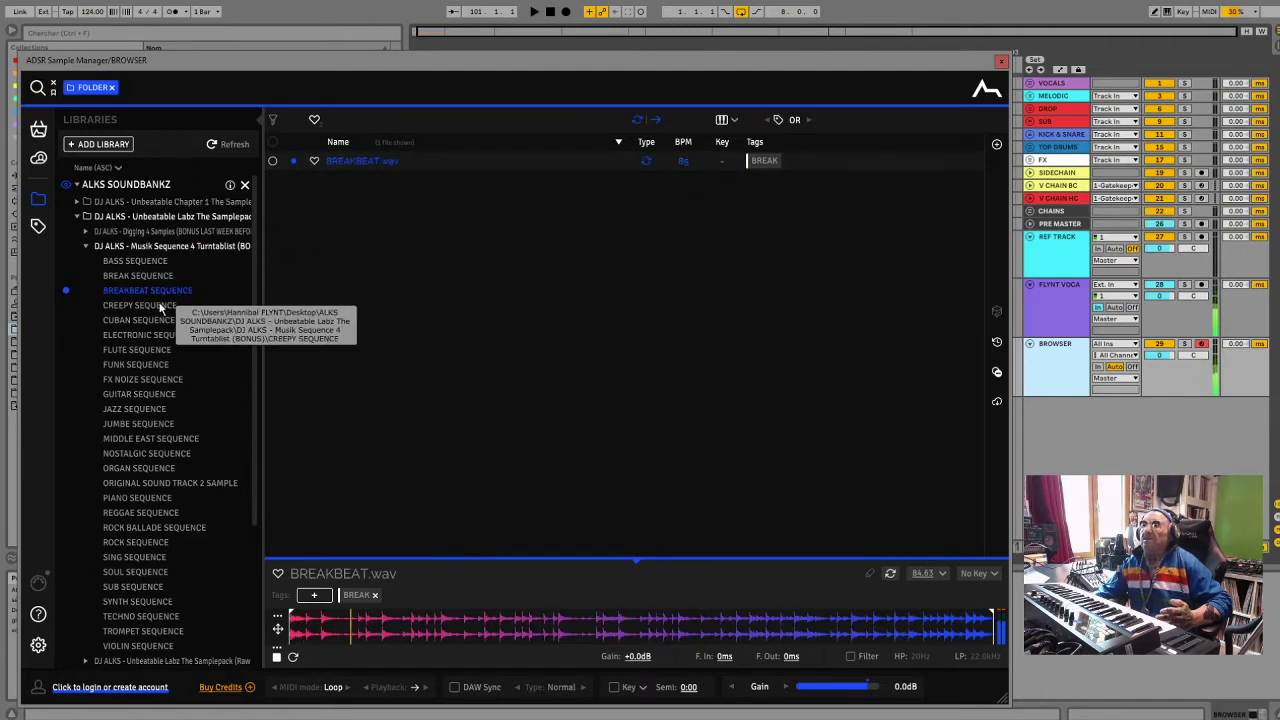
# Preview CREEPY SEQUENCE 1.wav through CREEPY SEQUENCE 5.wav in the CREEPY SEQUENCE folder and replay CREEPY SEQUENCE 3.wav
pyautogui.click(160, 306)
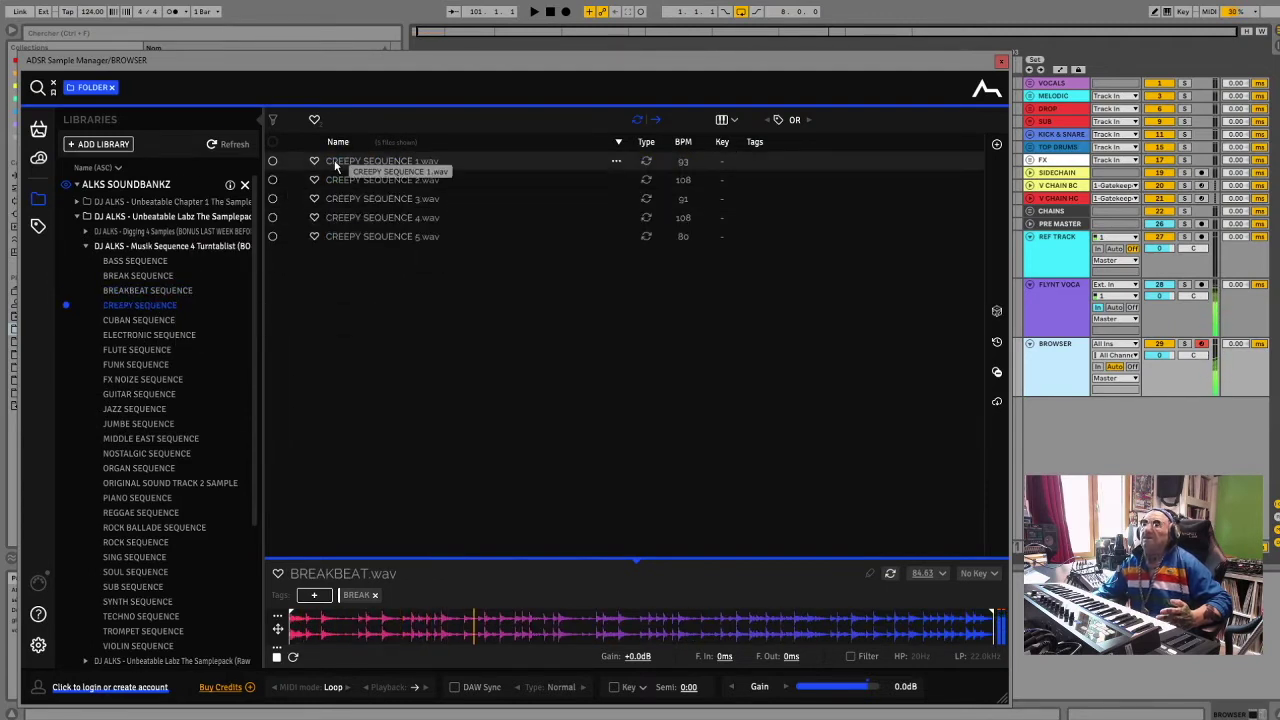
pyautogui.click(337, 164)
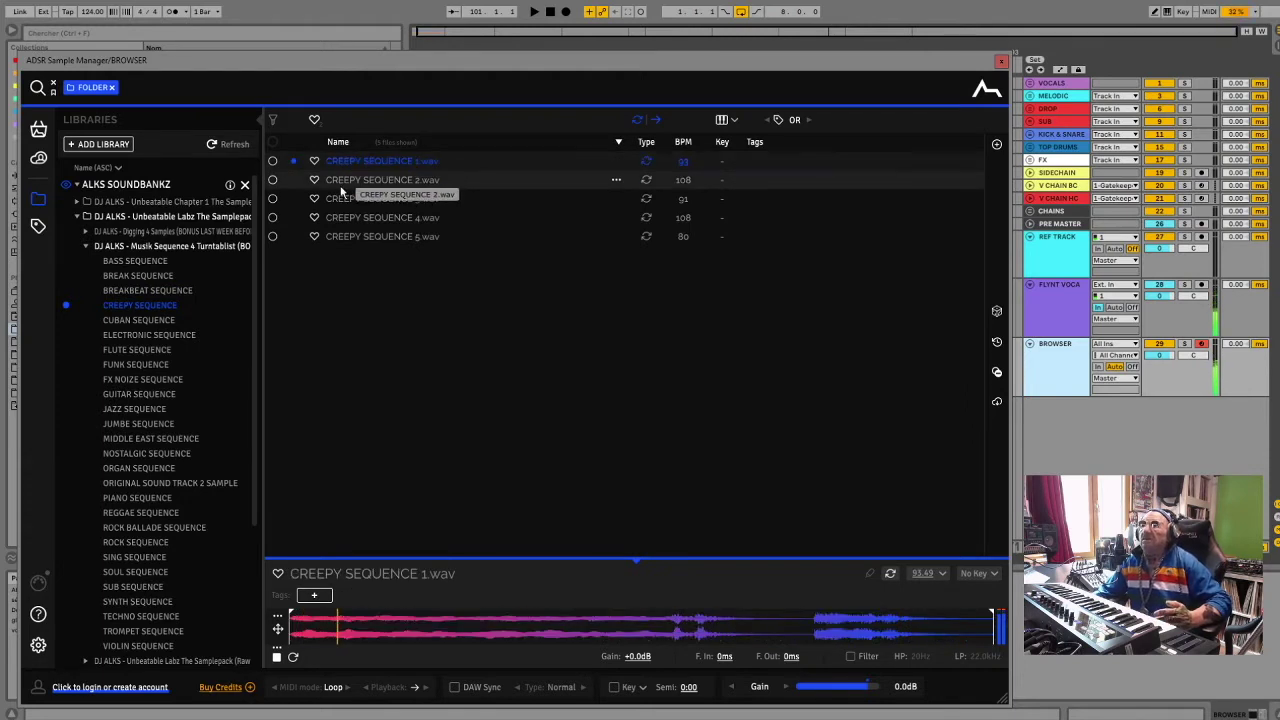
pyautogui.press('Down')
pyautogui.press('Down')
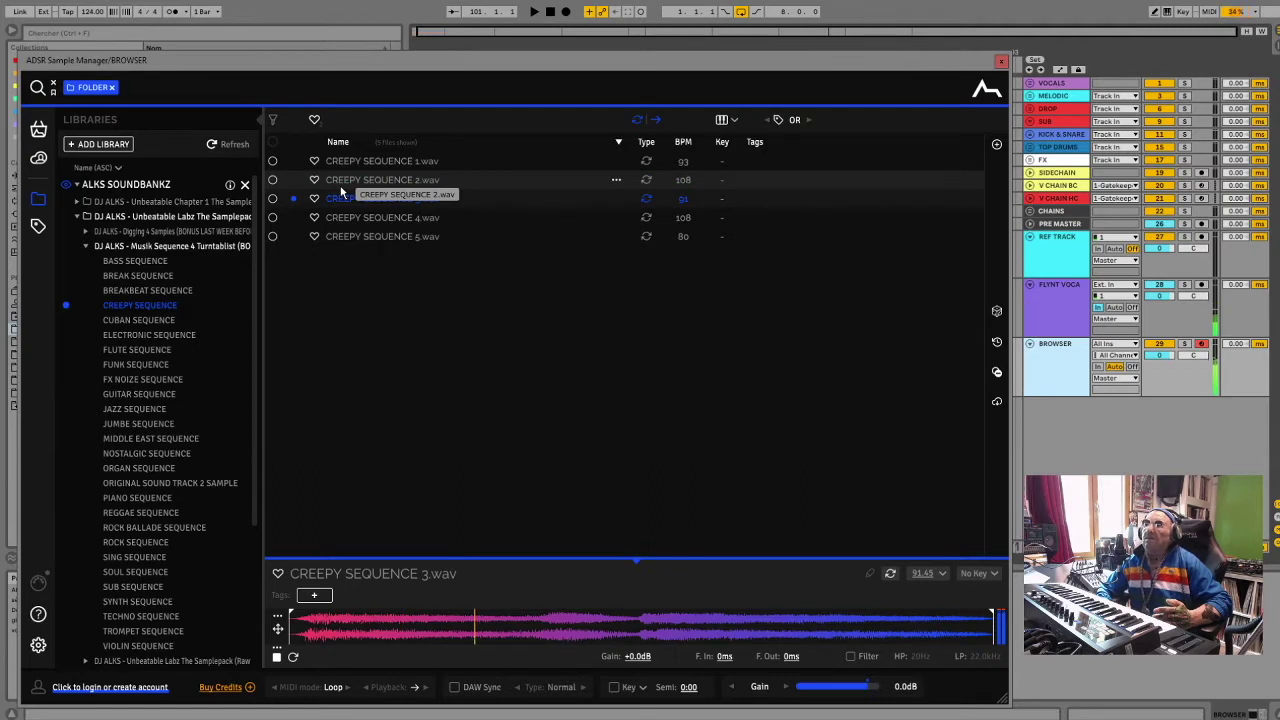
pyautogui.press('Down')
pyautogui.press('Down')
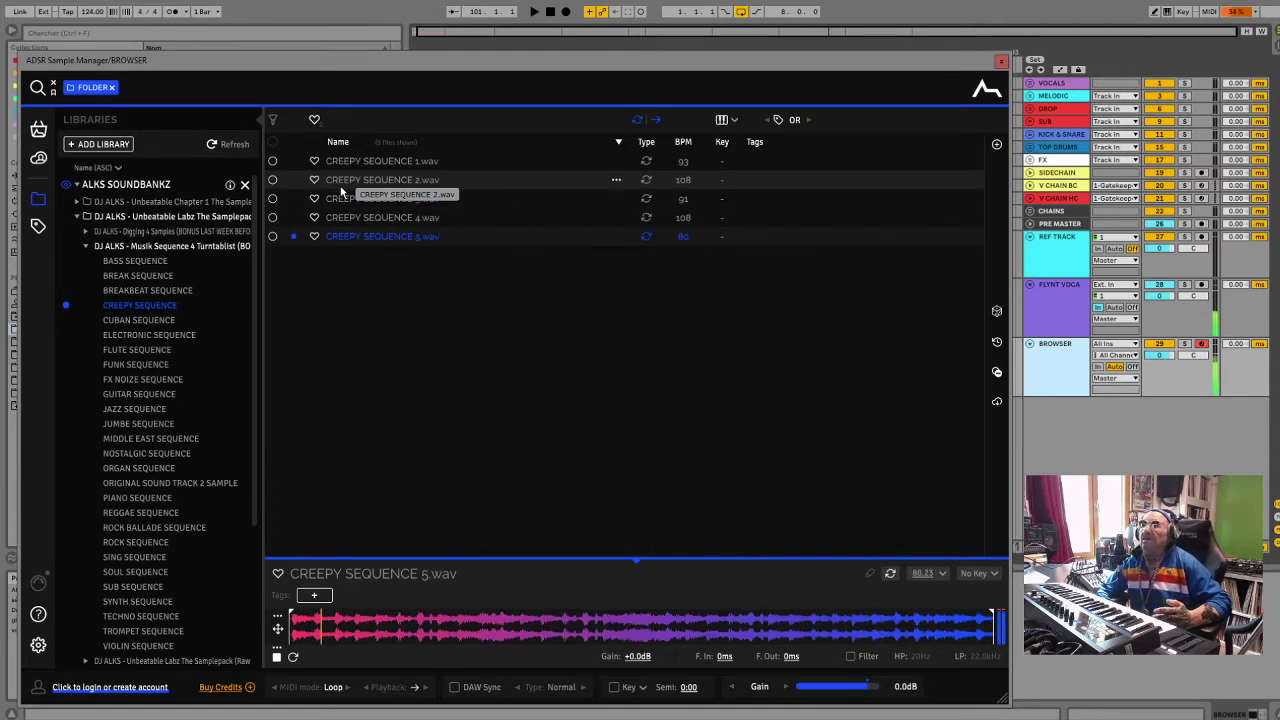
pyautogui.press('Up')
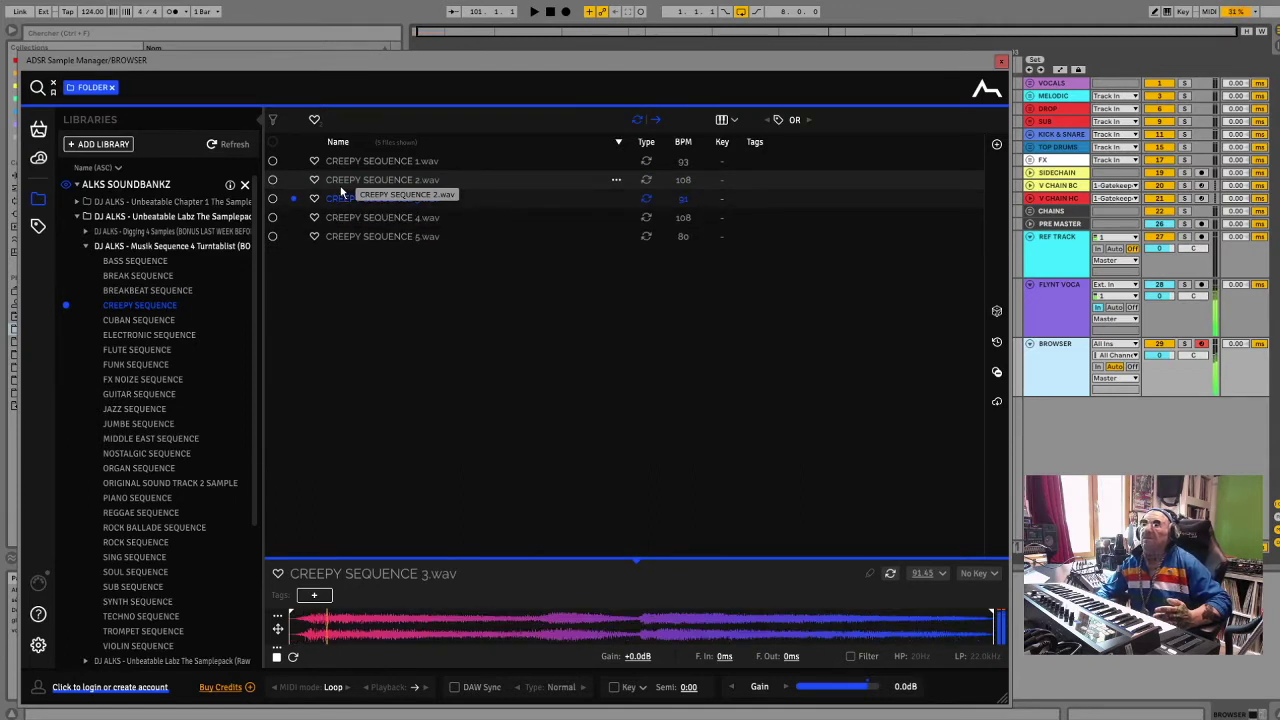
pyautogui.press('Up')
# Preview the samples in the CUBAN SEQUENCE folder, from Cuban Sequence 1.wav through Cuban Sequence 5.wav
pyautogui.click(173, 320)
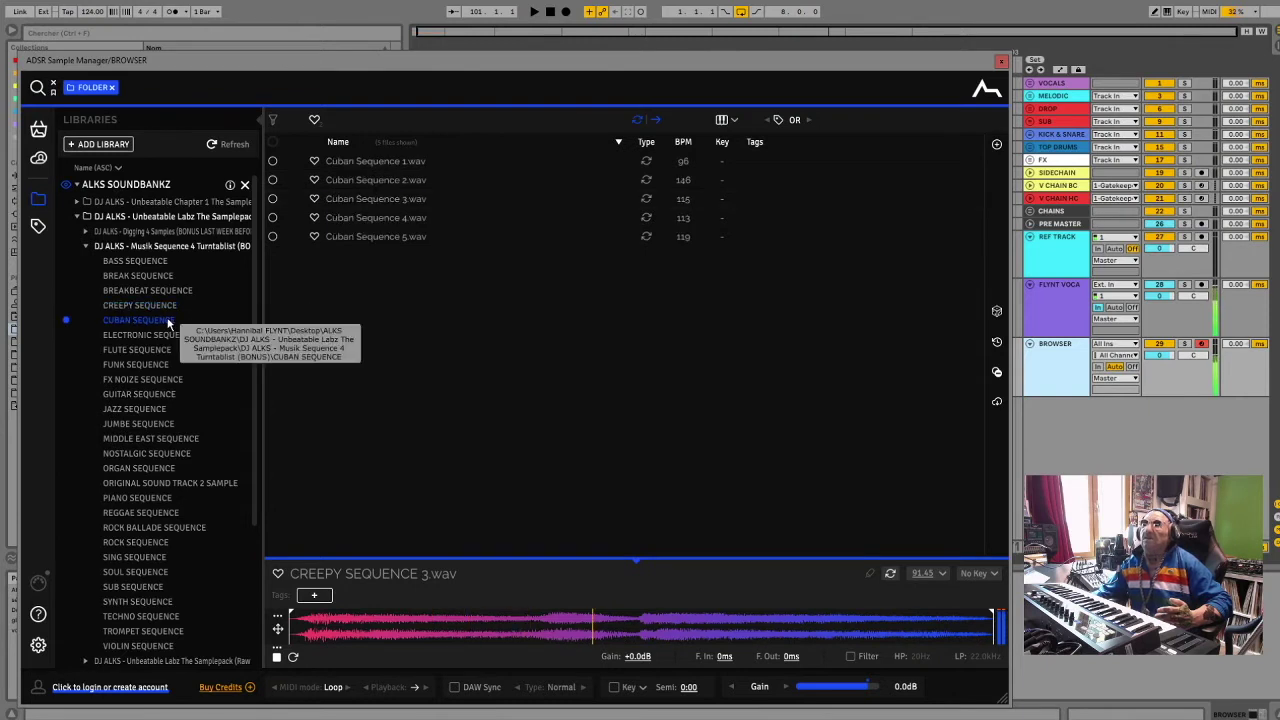
pyautogui.click(327, 166)
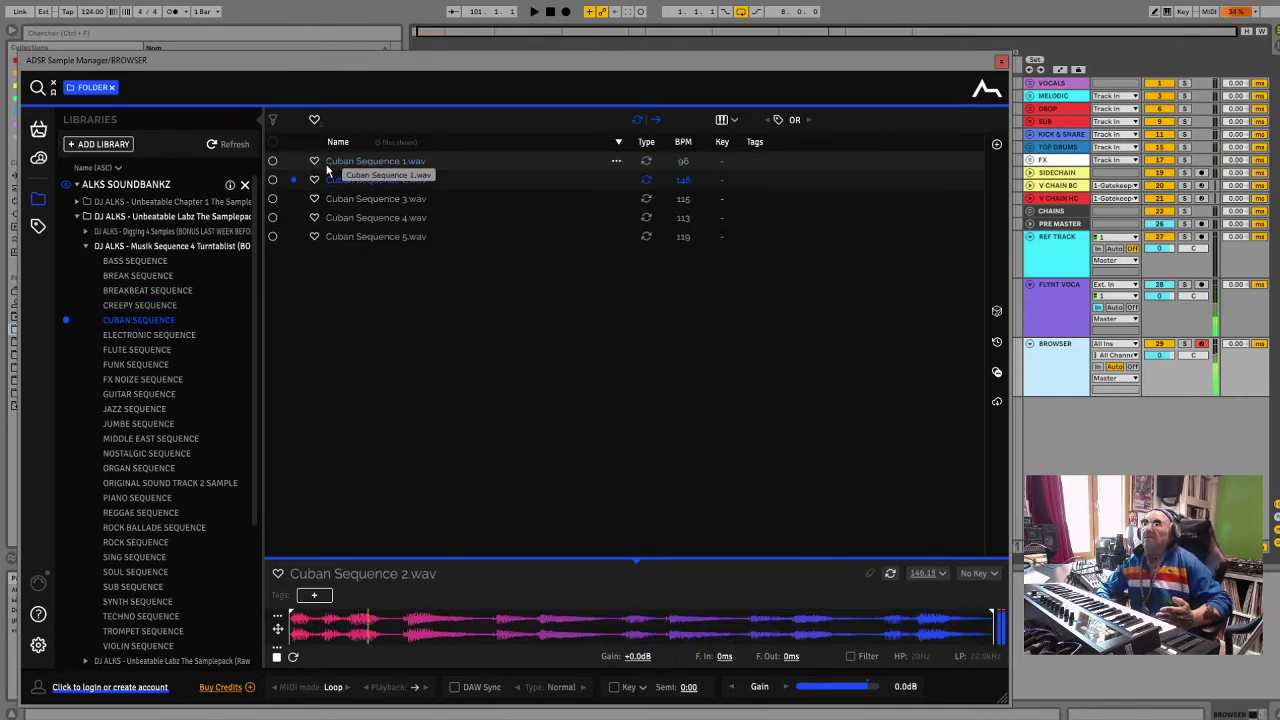
pyautogui.press('Down')
pyautogui.press('Down')
pyautogui.press('Down')
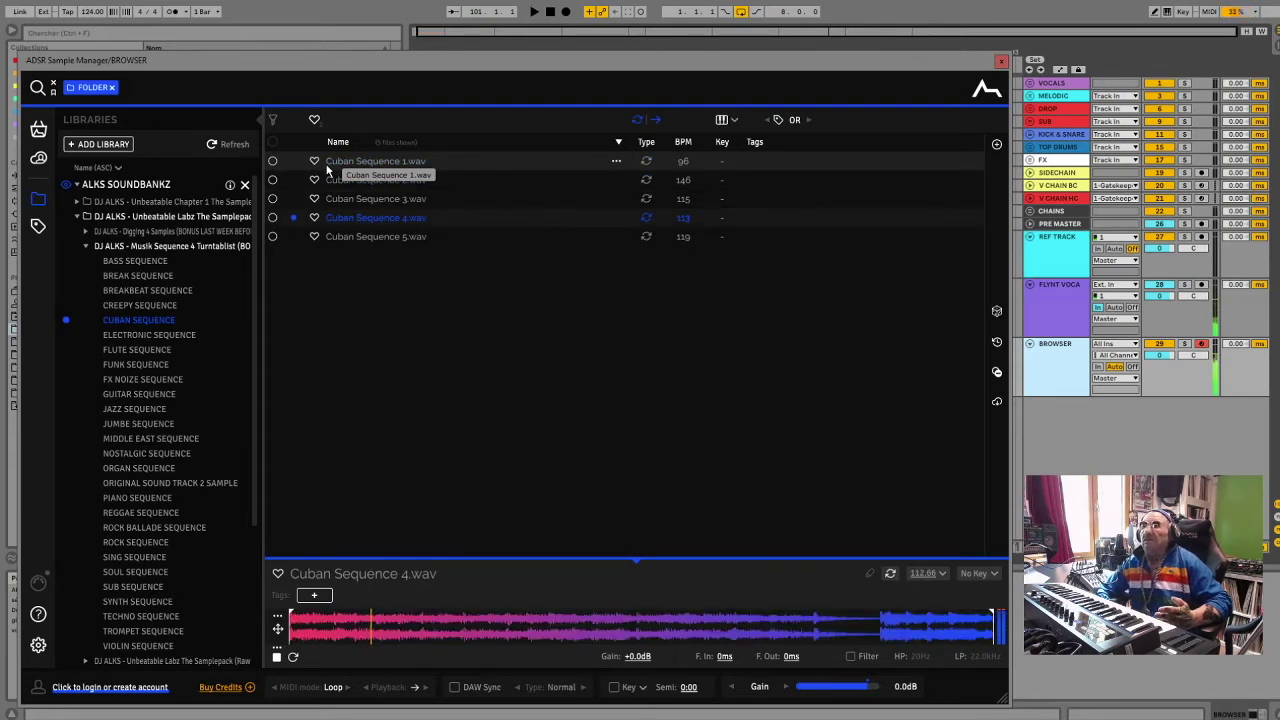
pyautogui.press('Down')
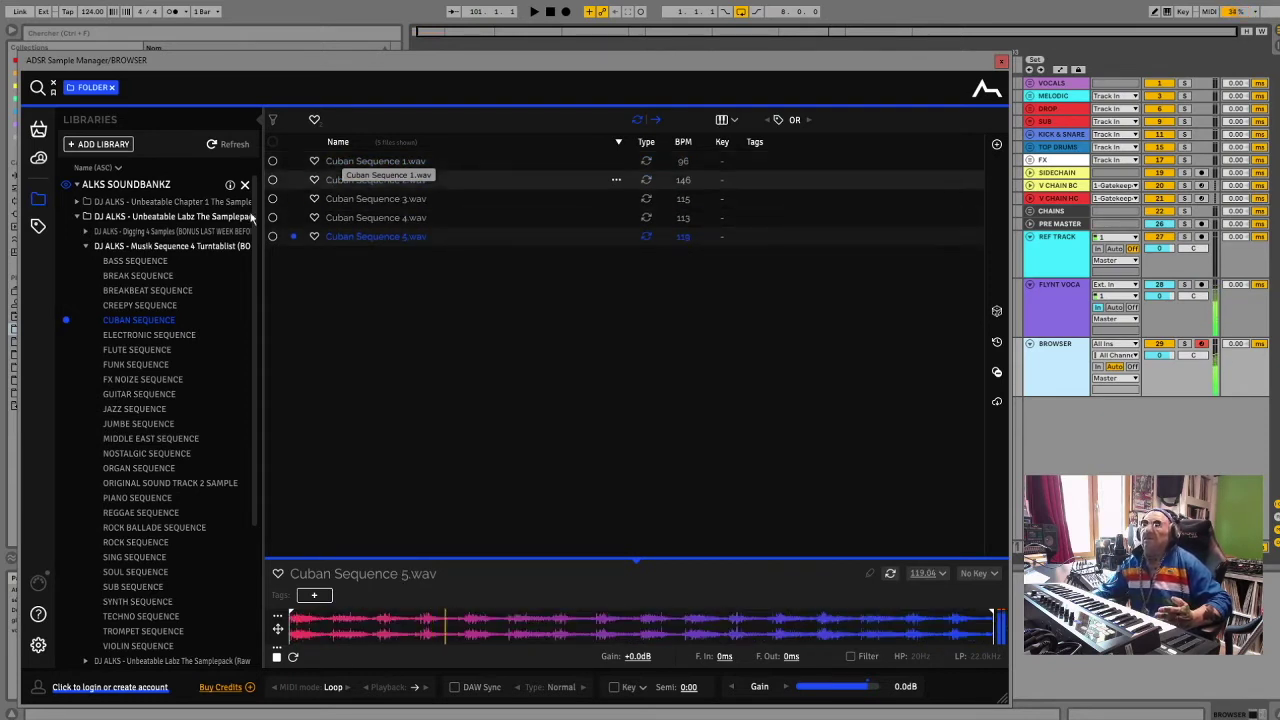
# Preview every sample in the ELECTRONIC SEQUENCE folder, from Electronic Sequence 1.wav through Electronic Sequence 9.wav
pyautogui.click(152, 336)
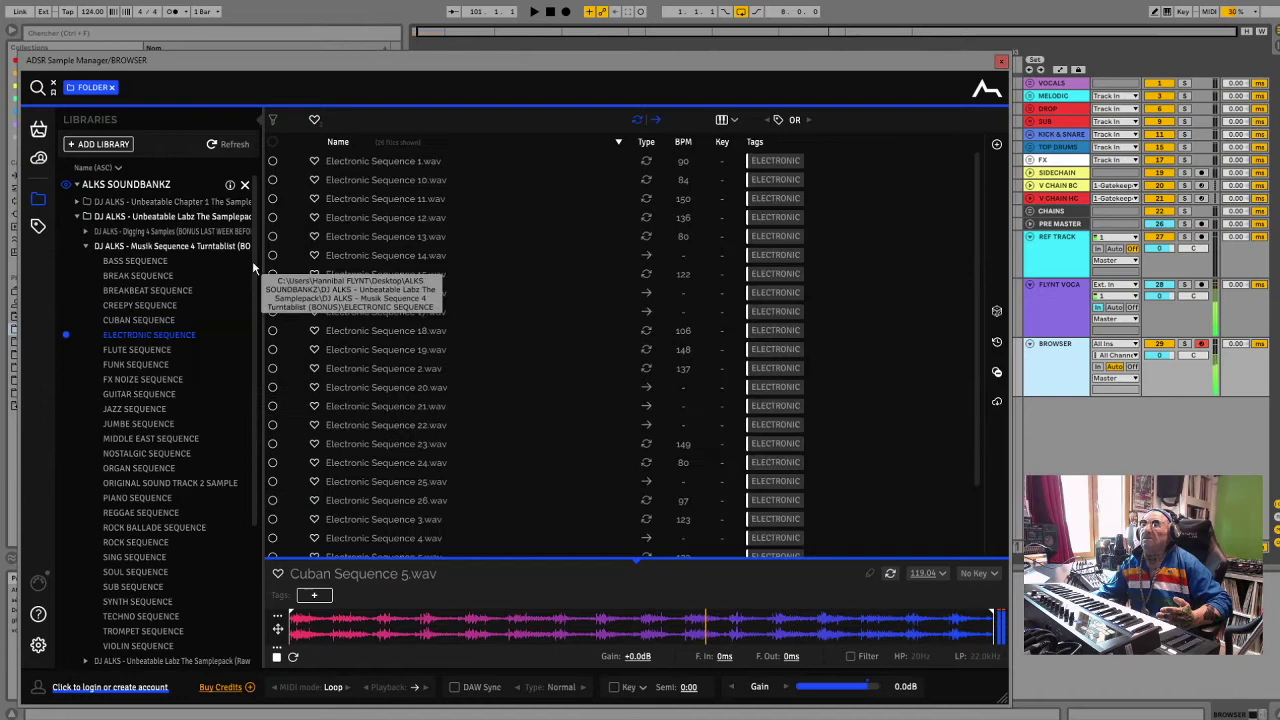
pyautogui.click(315, 162)
pyautogui.click(317, 162)
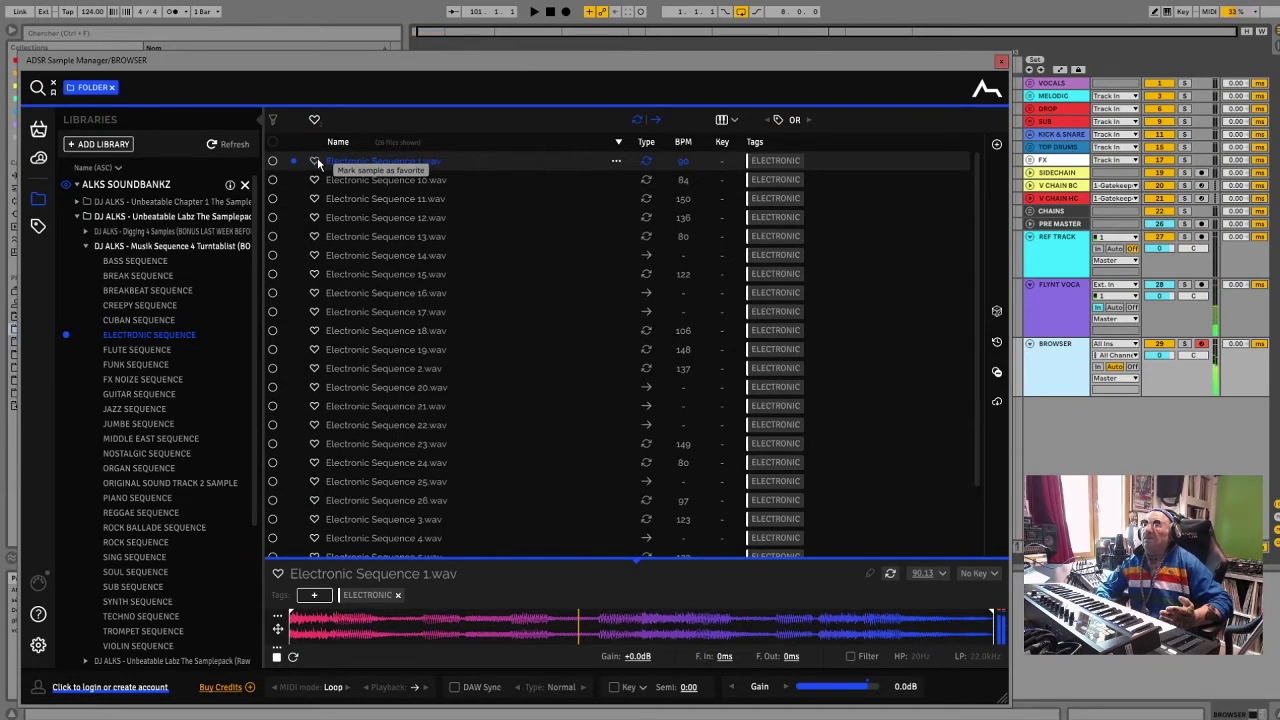
pyautogui.press('Down')
pyautogui.press('Down')
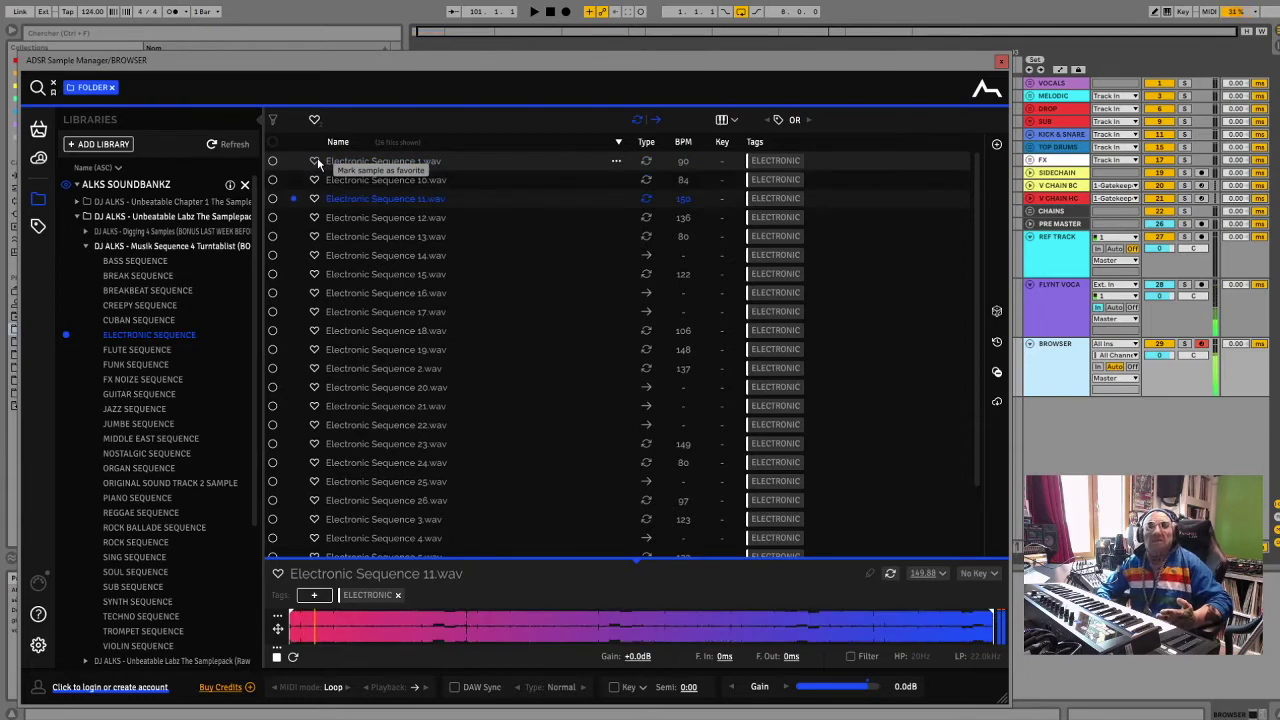
pyautogui.press('Down')
pyautogui.press('Down')
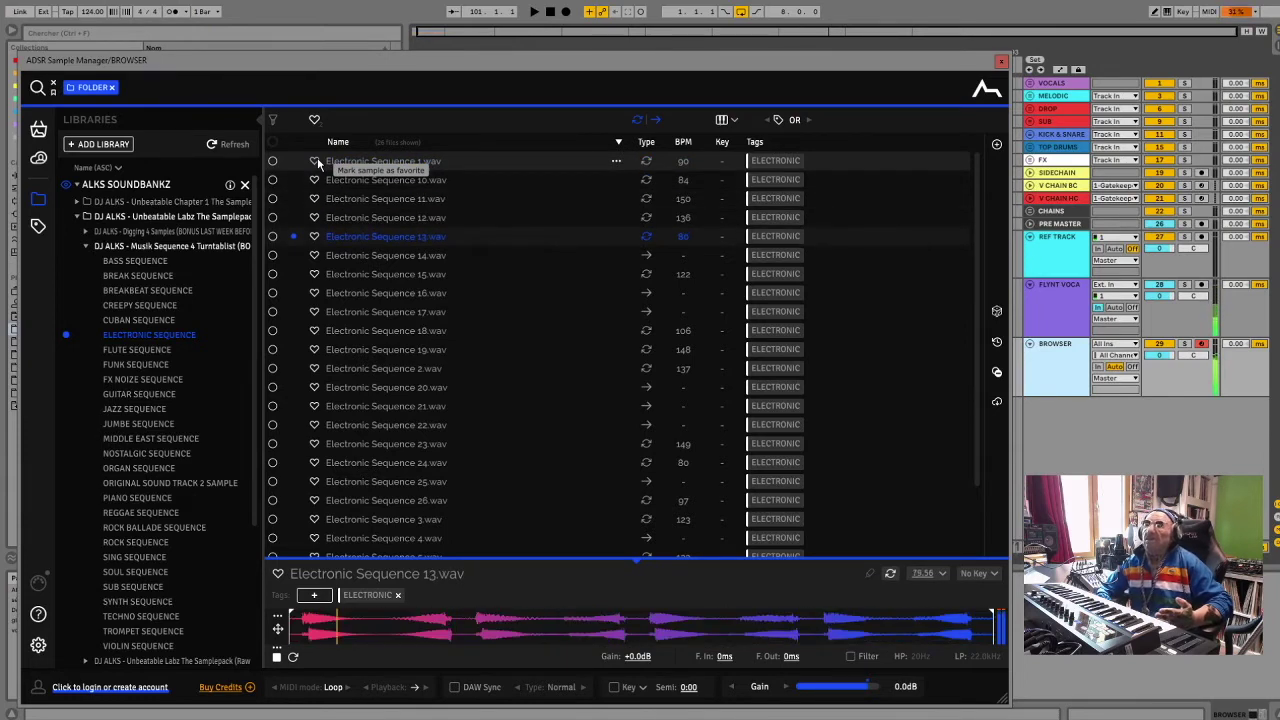
pyautogui.press('Down')
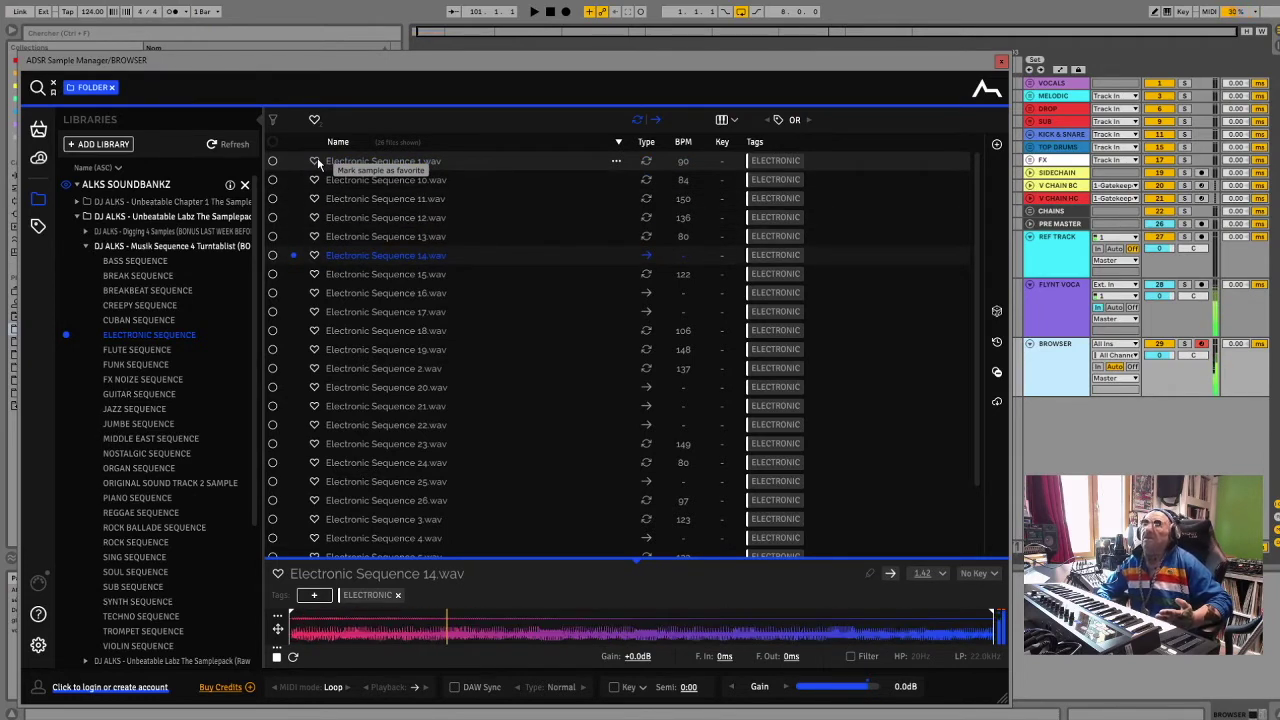
pyautogui.press('Down')
pyautogui.press('Down')
pyautogui.press('Down')
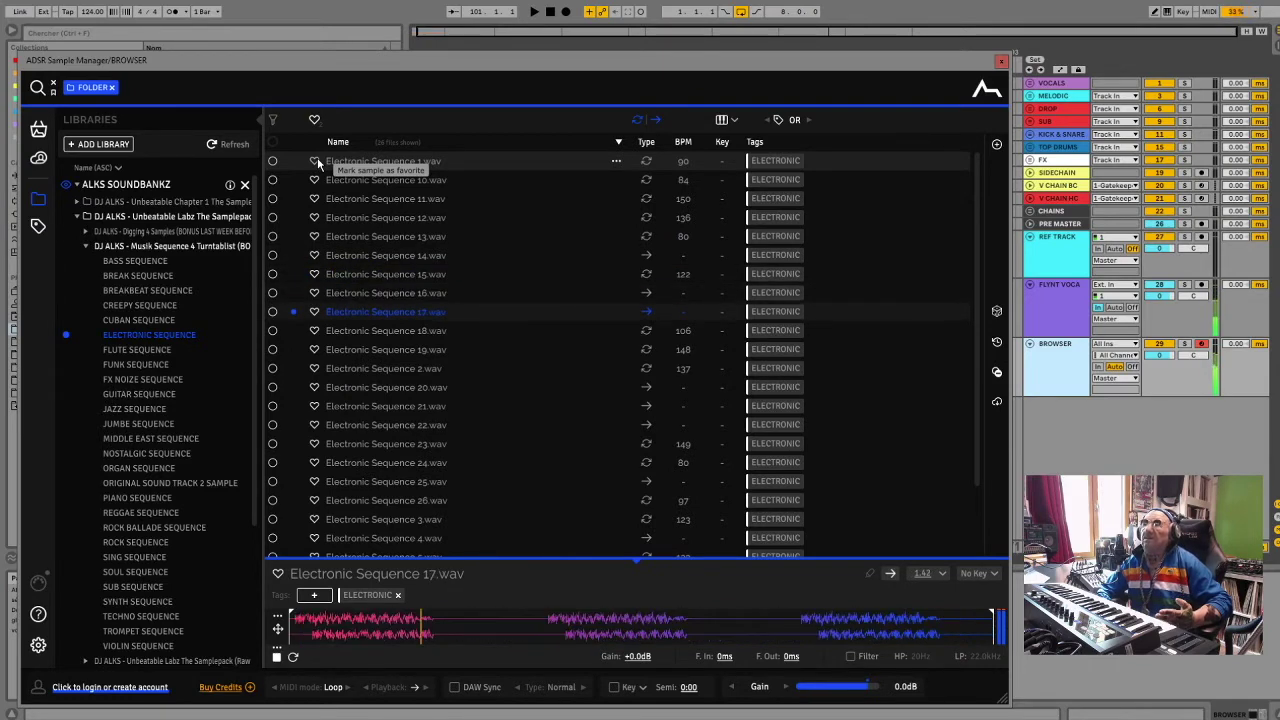
pyautogui.press('Down')
pyautogui.press('Down')
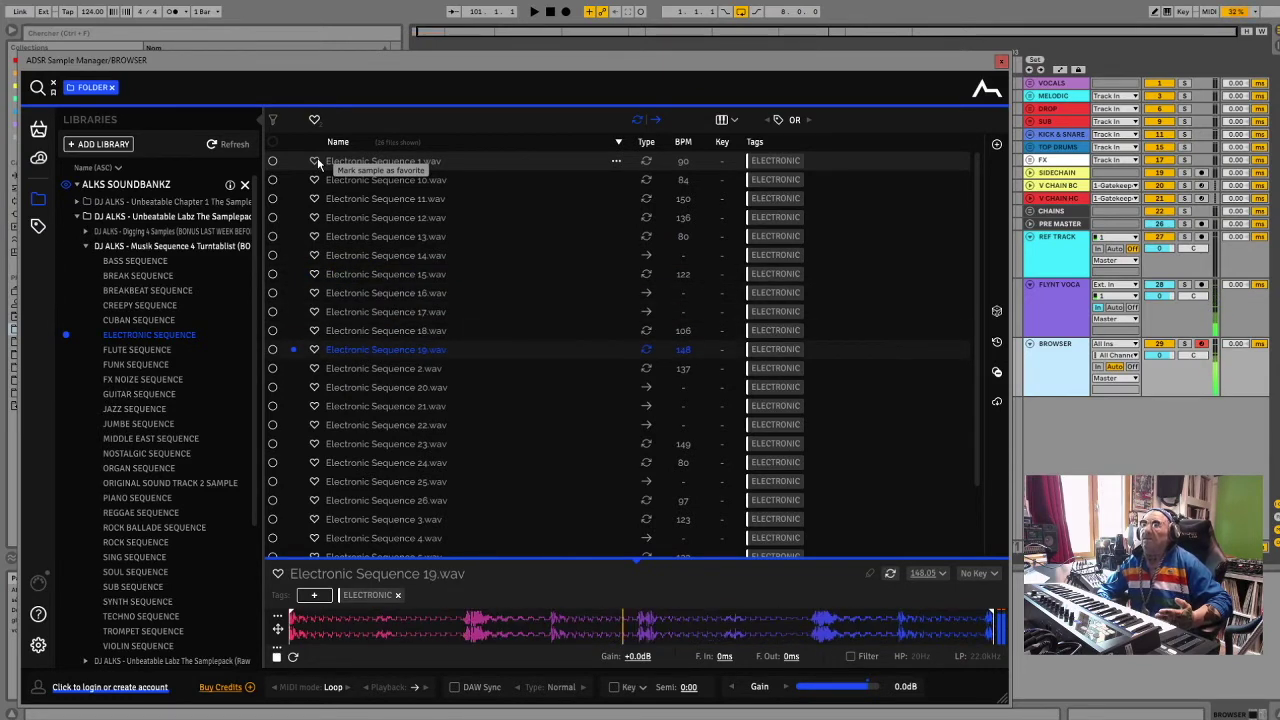
pyautogui.press('Down')
pyautogui.press('Down')
pyautogui.press('Down')
pyautogui.press('Down')
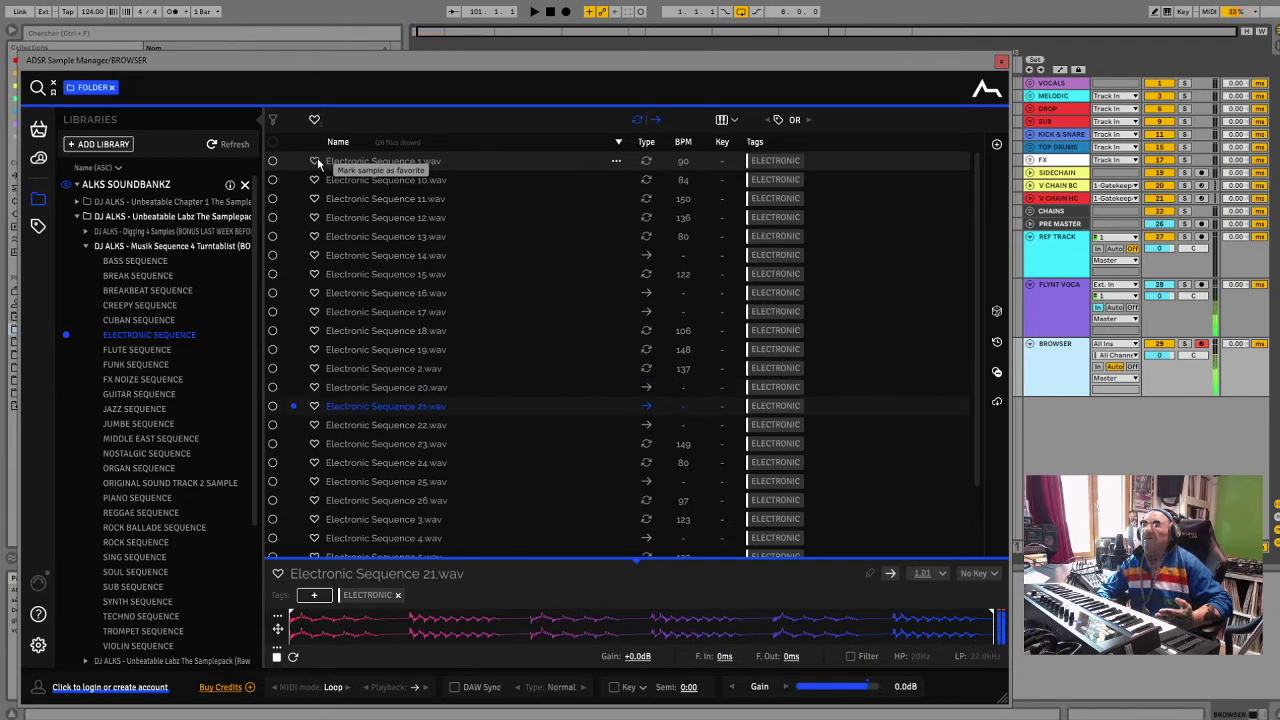
pyautogui.press('Down')
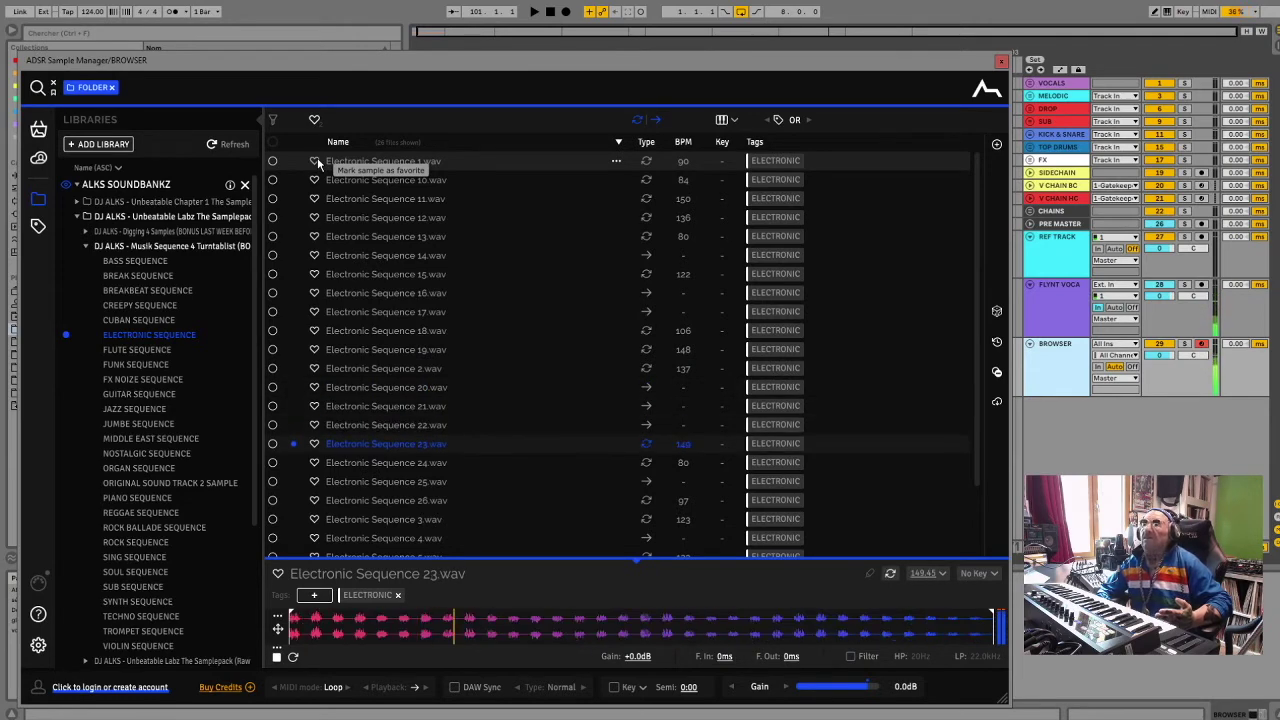
pyautogui.press('Down')
pyautogui.press('Down')
pyautogui.press('Down')
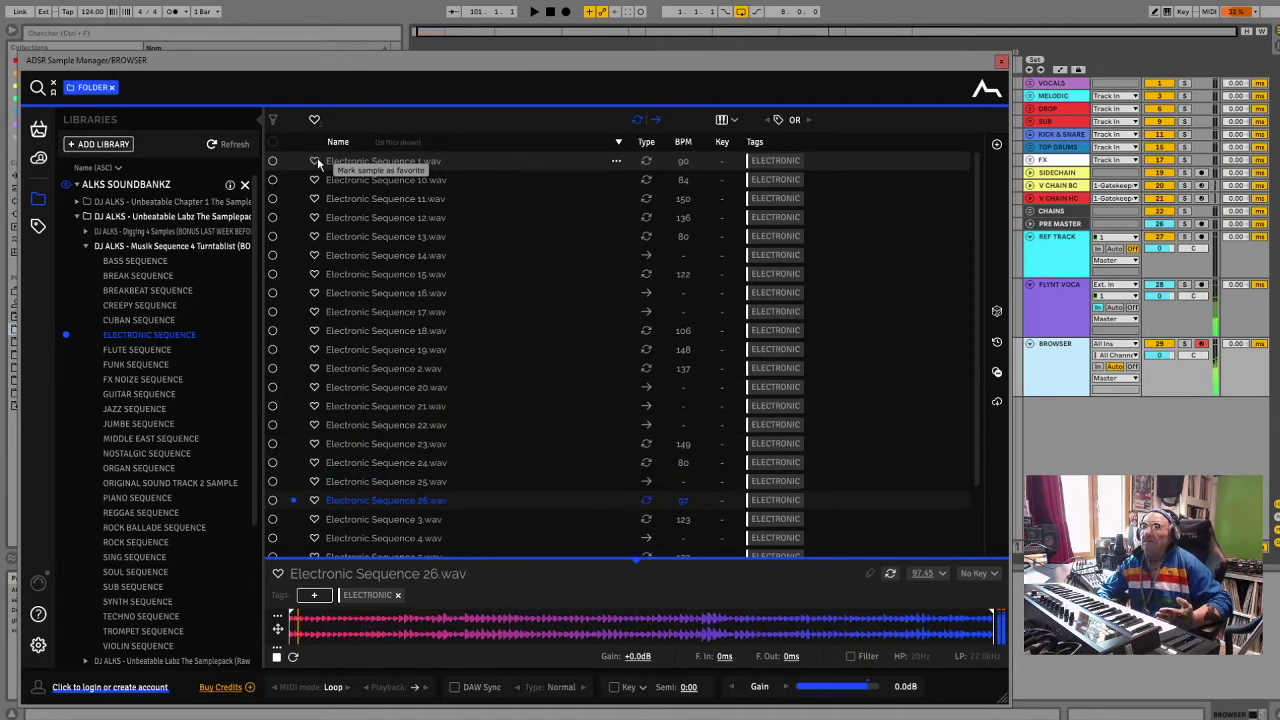
pyautogui.press('Down')
pyautogui.press('Down')
pyautogui.press('Down')
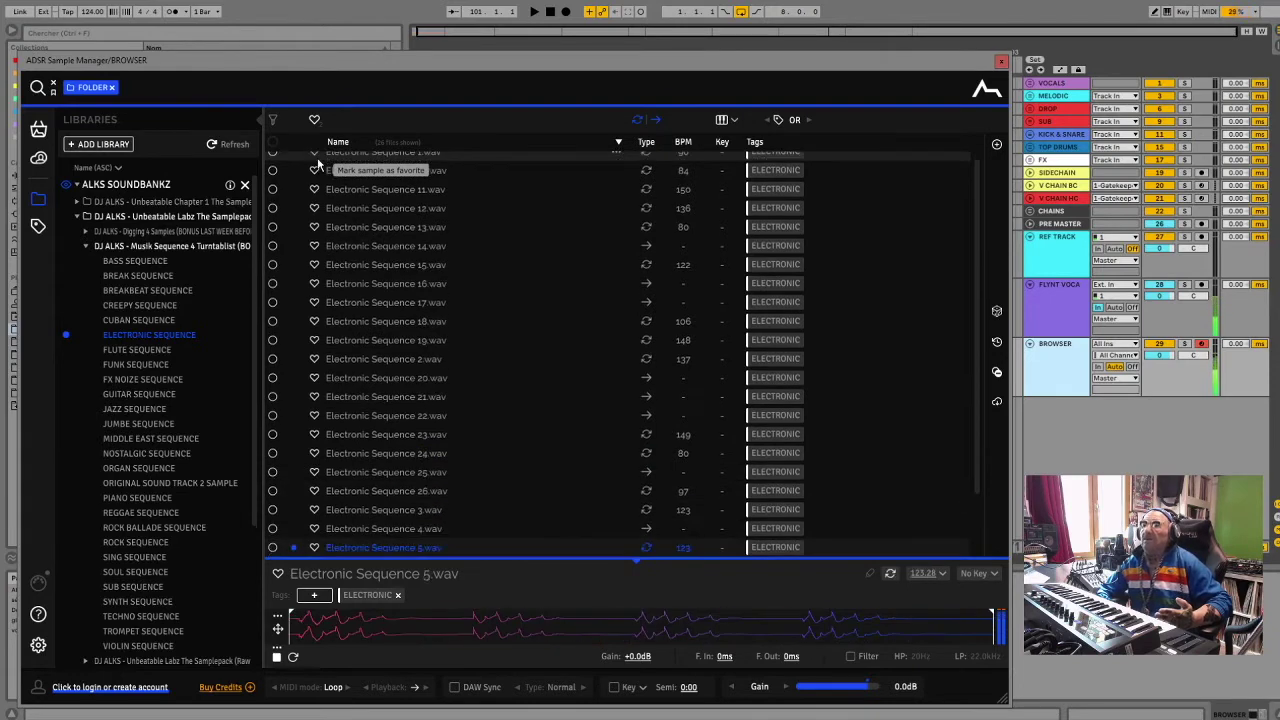
pyautogui.press('Down')
pyautogui.press('Down')
pyautogui.press('Down')
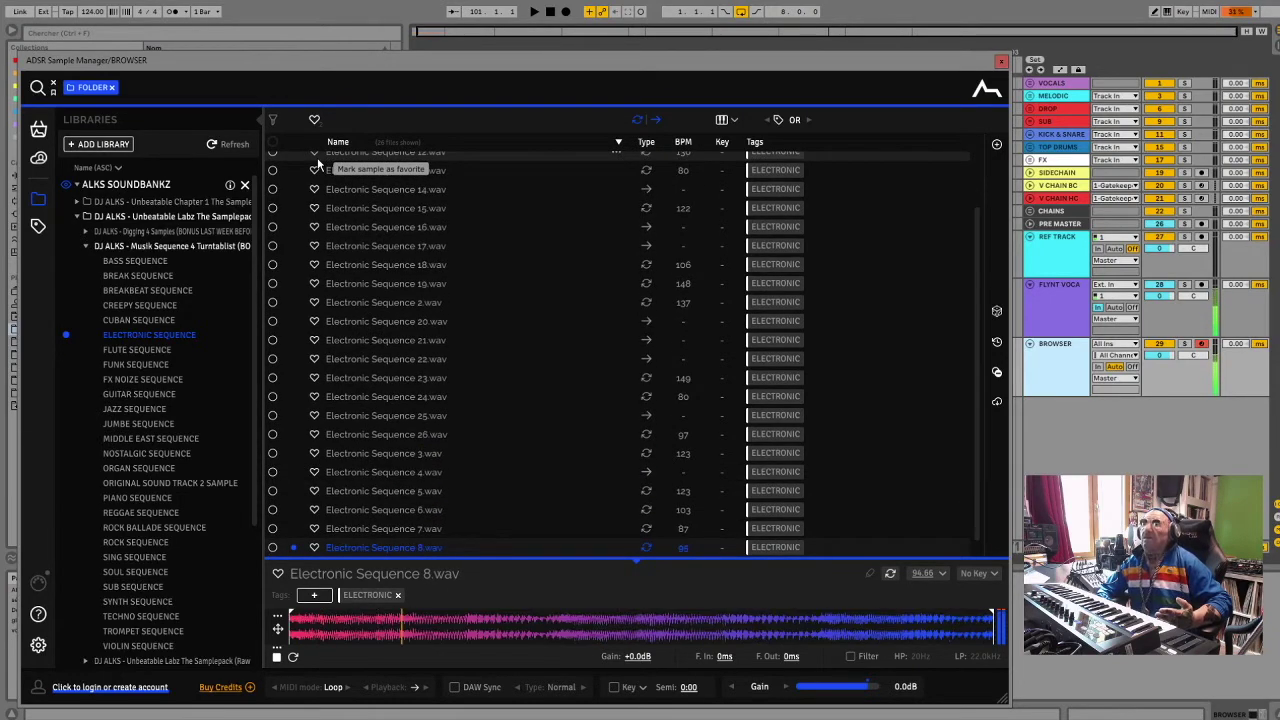
pyautogui.press('Down')
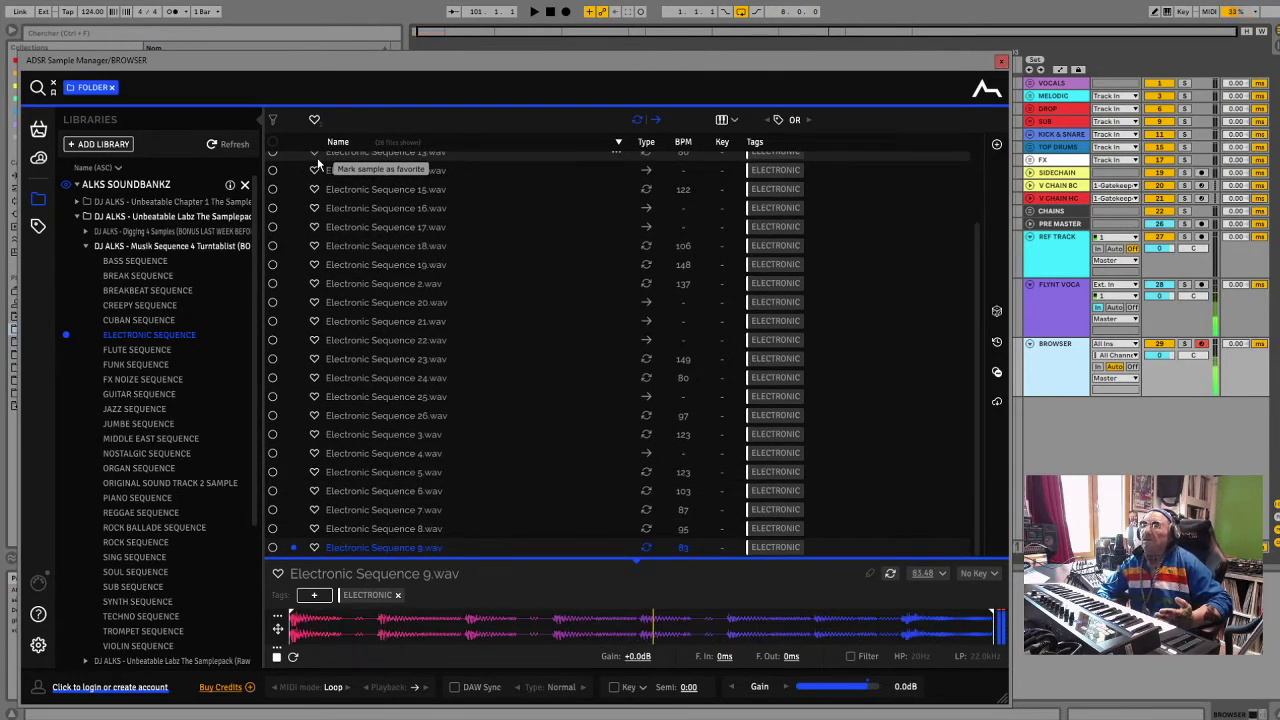
# Preview Flute Sequence 2.wav from the FLUTE SEQUENCE folder and FUNK SEQUENCE 1.wav from the FUNK SEQUENCE folder
pyautogui.click(133, 349)
pyautogui.click(368, 180)
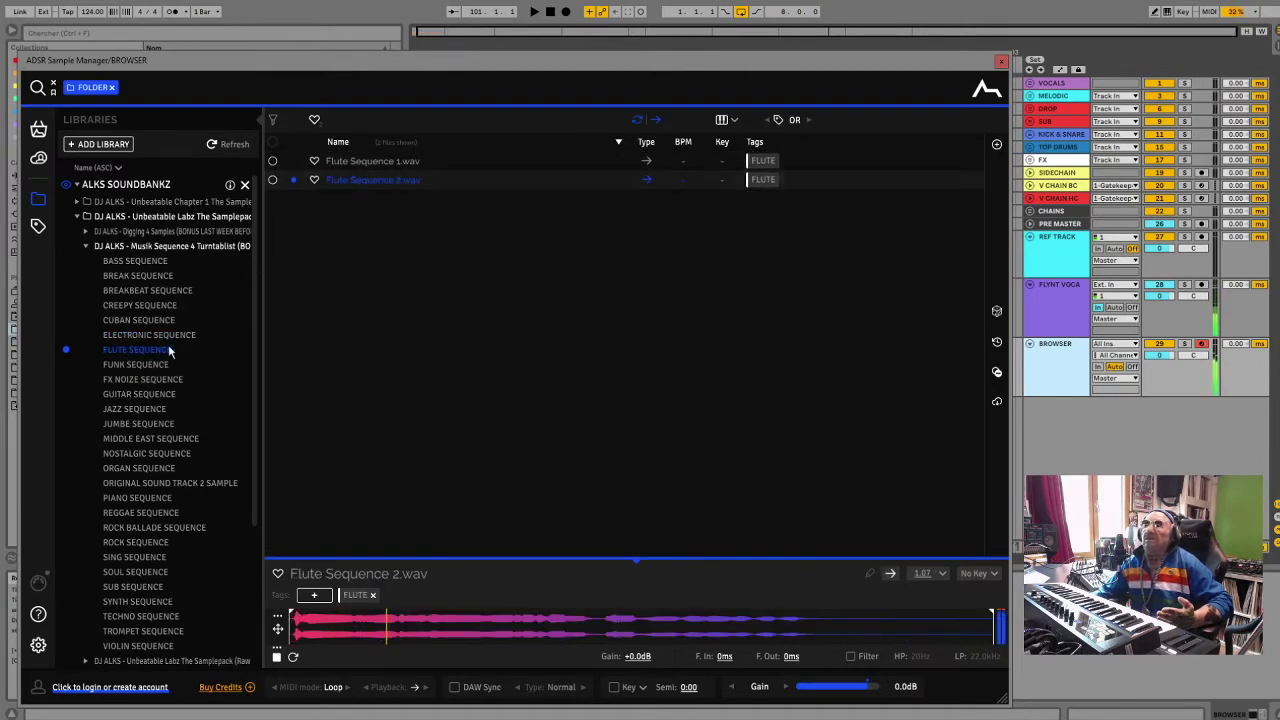
pyautogui.click(149, 363)
pyautogui.click(342, 162)
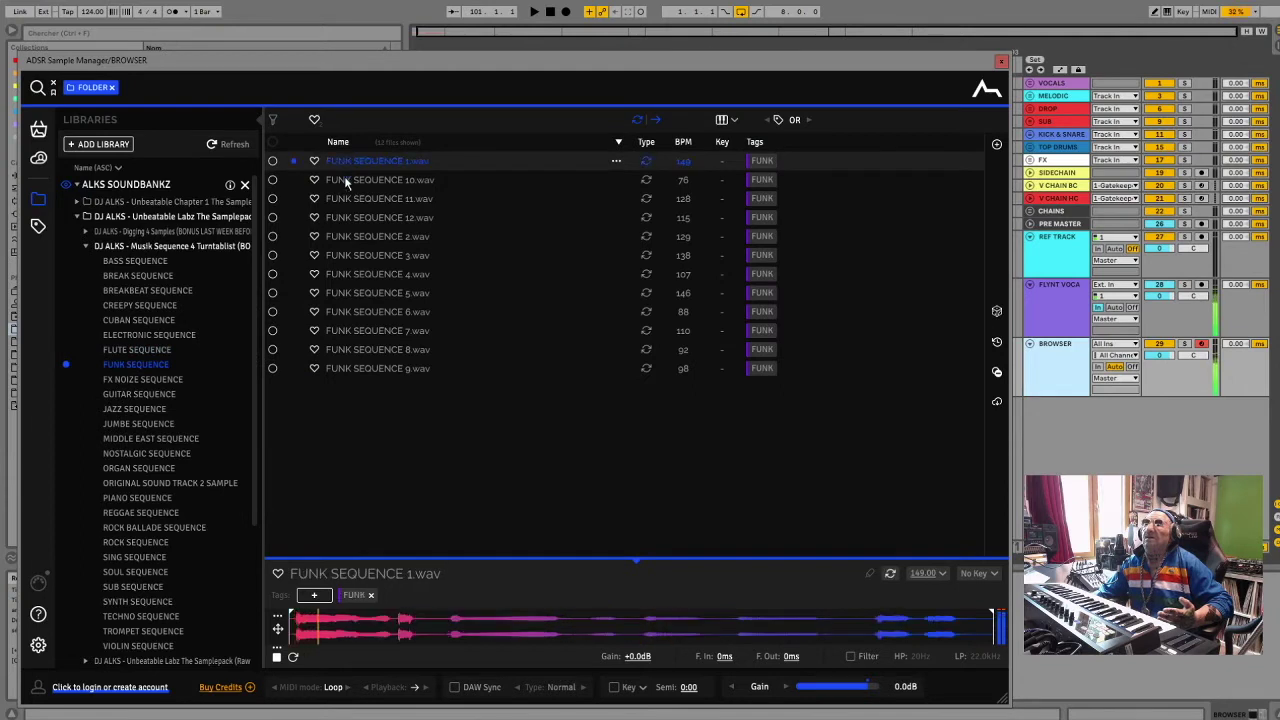
# Preview FUNK SEQUENCE 11.wav and FX NOIZE 1.wav through FX NOIZE 4.wav from the FX NOIZE SEQUENCE folder
pyautogui.click(342, 198)
pyautogui.click(158, 380)
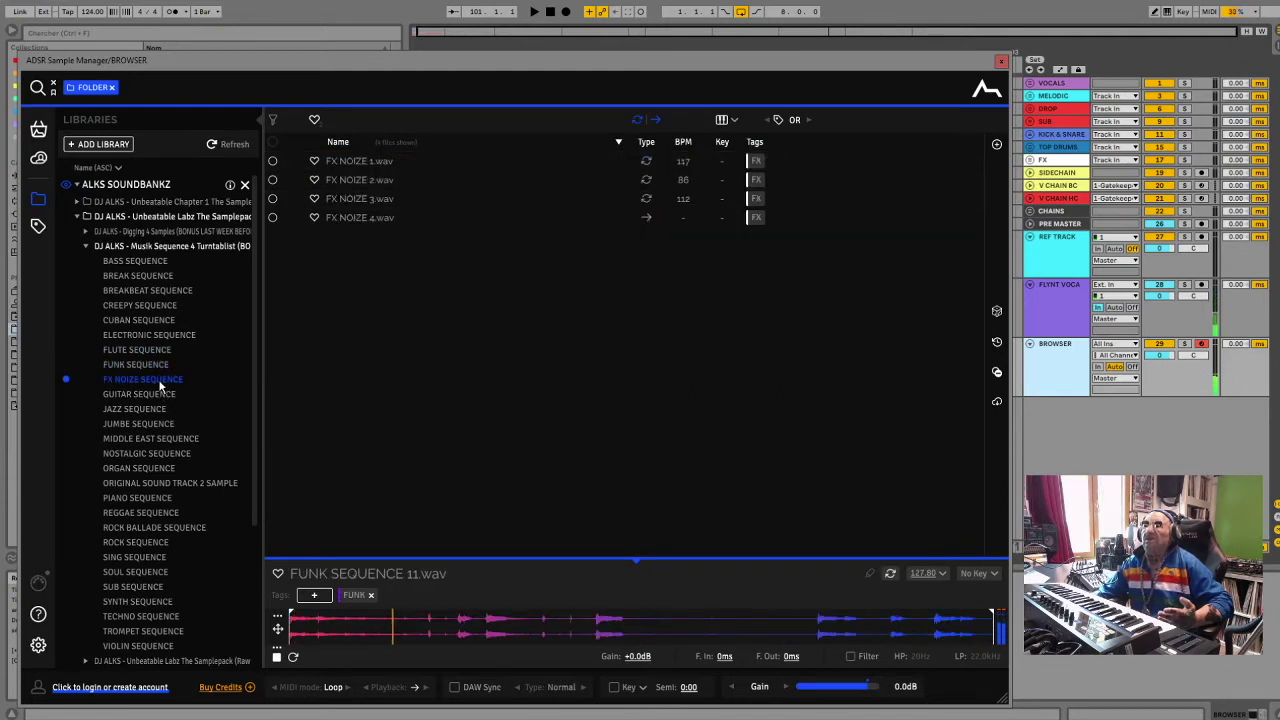
pyautogui.click(330, 163)
pyautogui.click(332, 180)
pyautogui.click(334, 198)
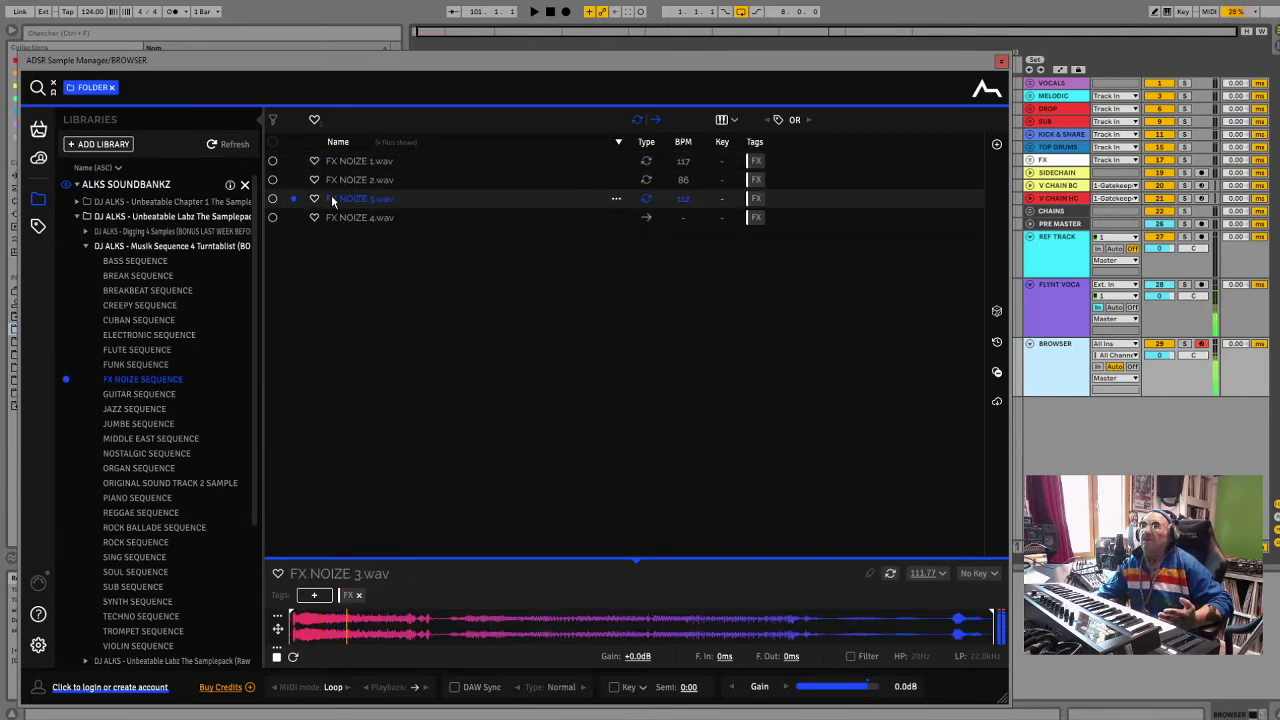
pyautogui.click(337, 218)
# Preview Guitar Sequence 2.wav and Guitar Sequence.wav from the GUITAR SEQUENCE folder
pyautogui.click(130, 395)
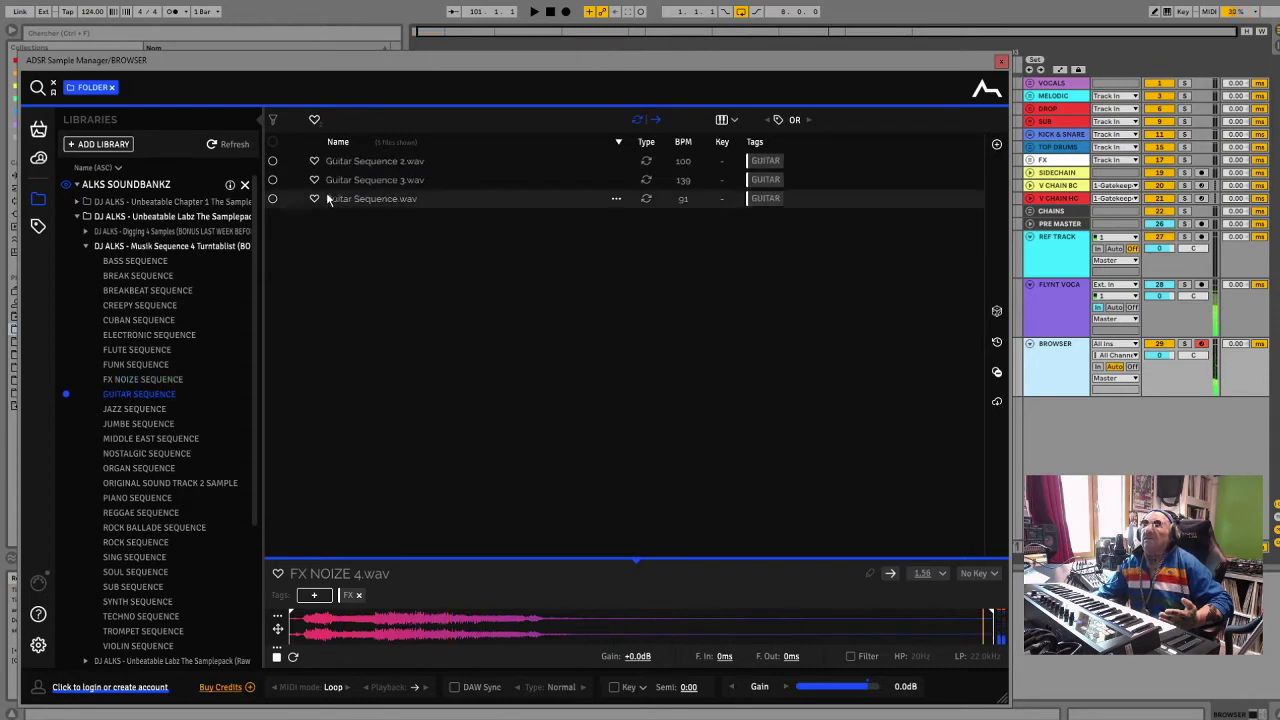
pyautogui.click(345, 163)
pyautogui.click(346, 198)
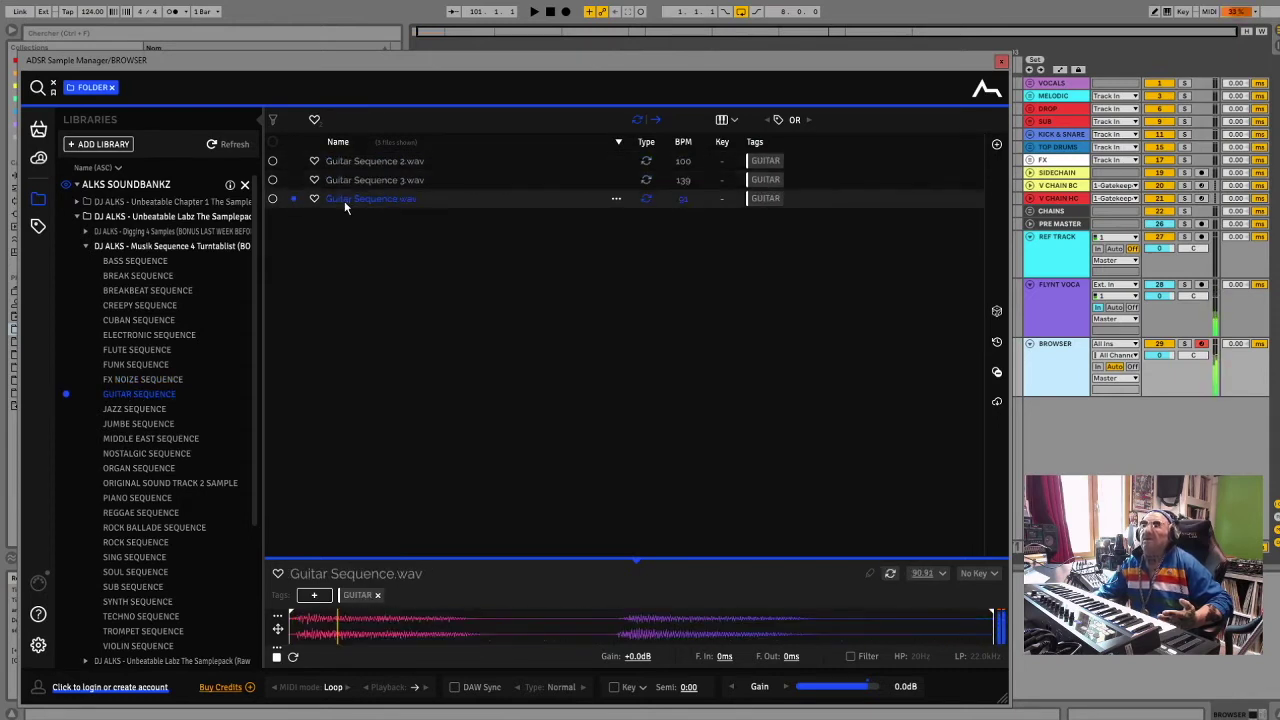
# Preview the samples in the JAZZ SEQUENCE folder in listed order, from Jazz Sequence 1.wav through Jazz Sequence 17.WAV
pyautogui.click(128, 409)
pyautogui.click(364, 161)
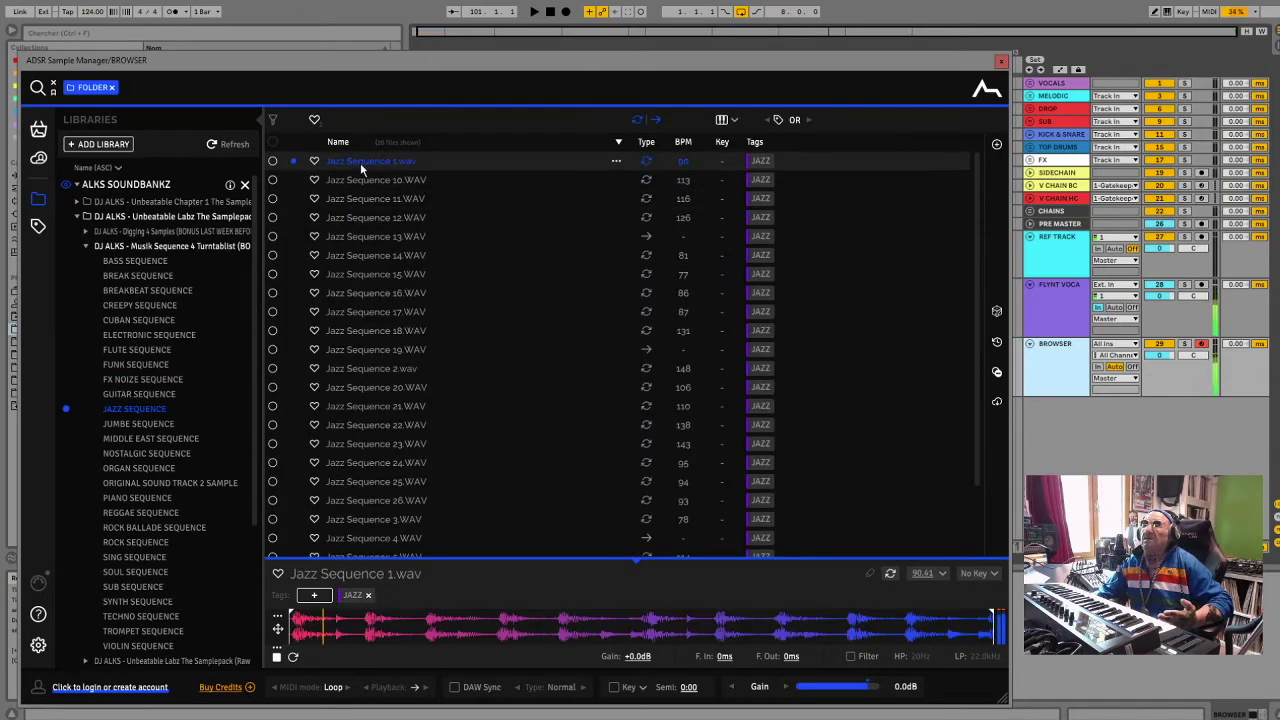
pyautogui.press('Down')
pyautogui.press('Down')
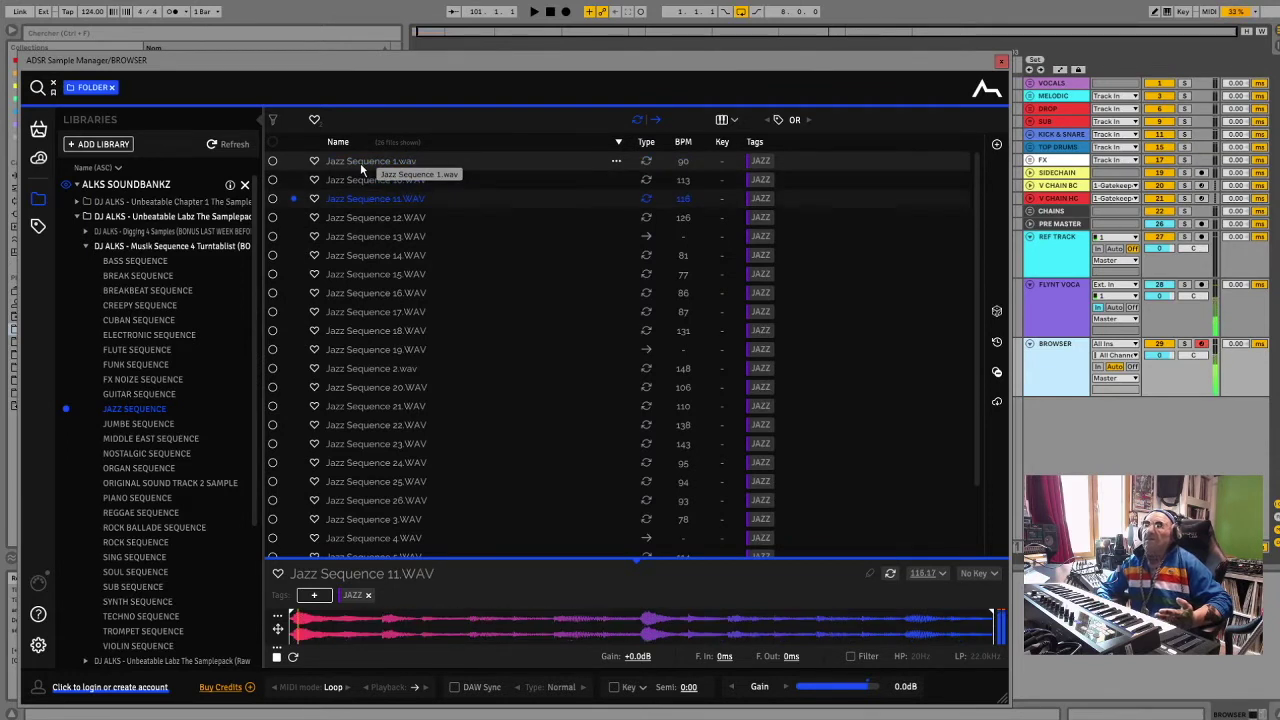
pyautogui.press('Down')
pyautogui.press('Down')
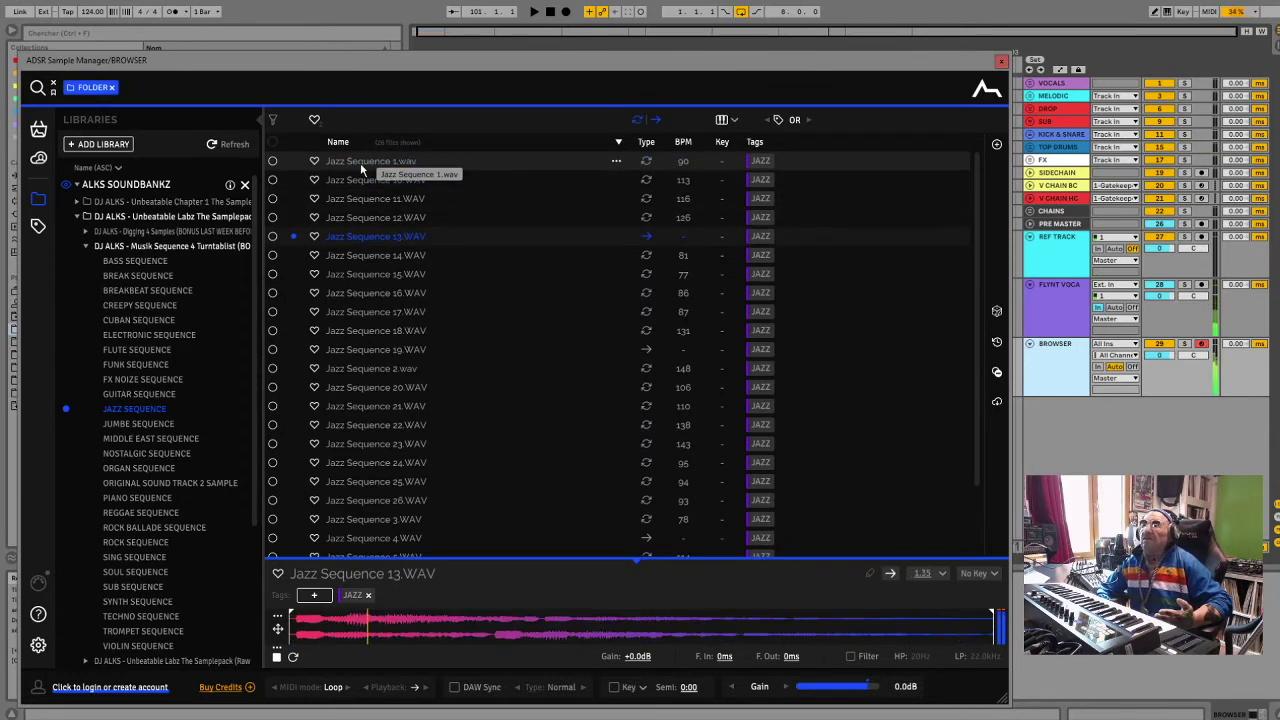
pyautogui.press('Down')
pyautogui.press('Down')
pyautogui.press('Down')
pyautogui.press('Down')
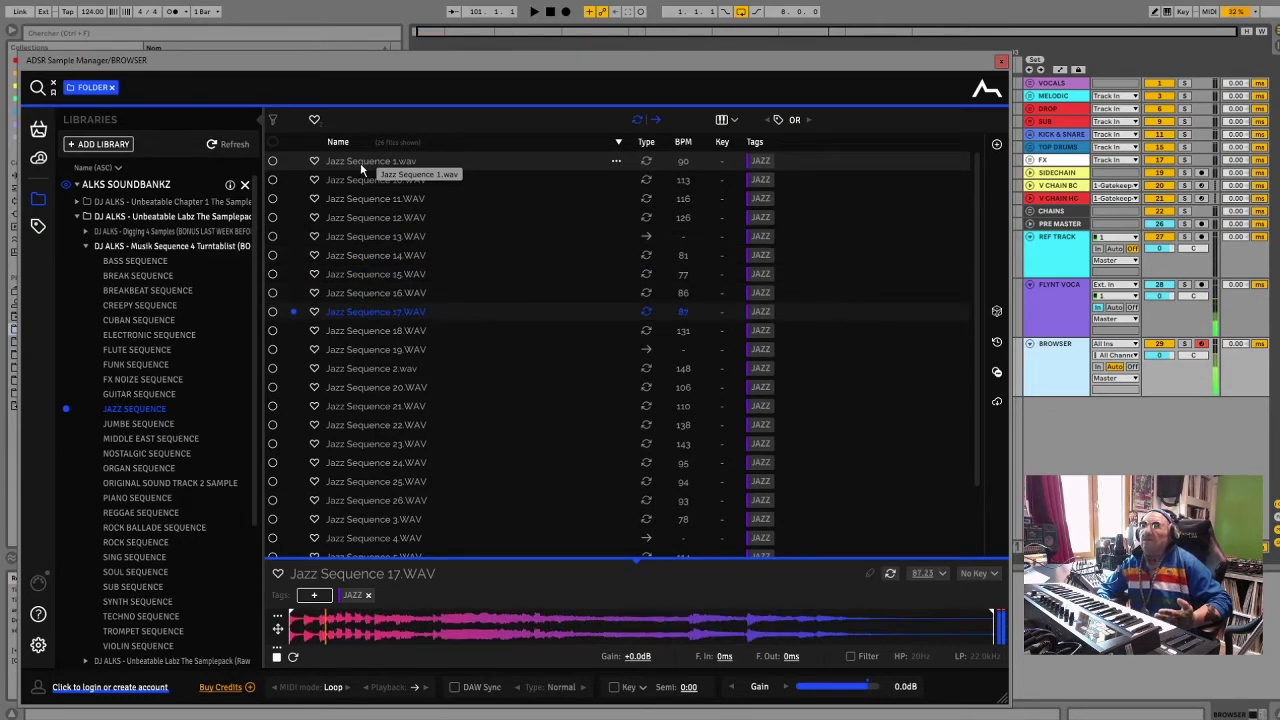
# Preview the jazz samples following Jazz Sequence 17.WAV, up to Jazz Sequence 2.wav, and look over the rest of the list
pyautogui.press('Down')
pyautogui.press('Down')
pyautogui.press('Down')
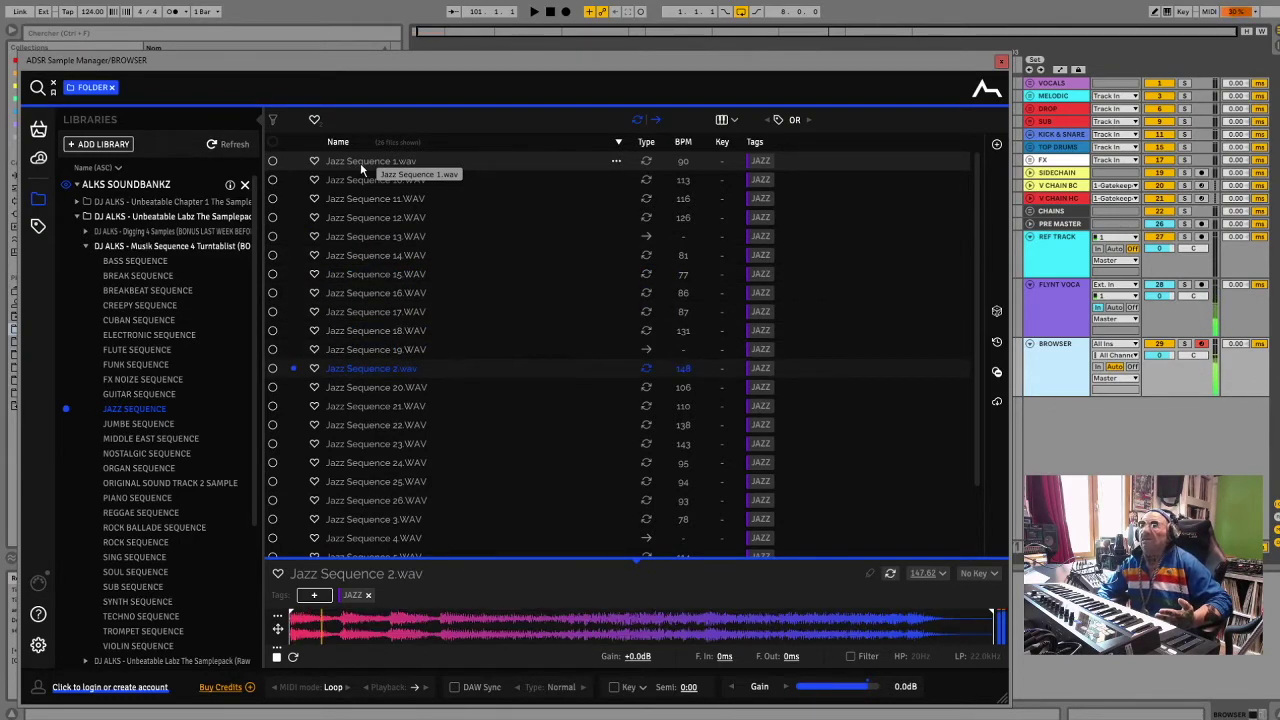
pyautogui.scroll(-3, 516, 458)
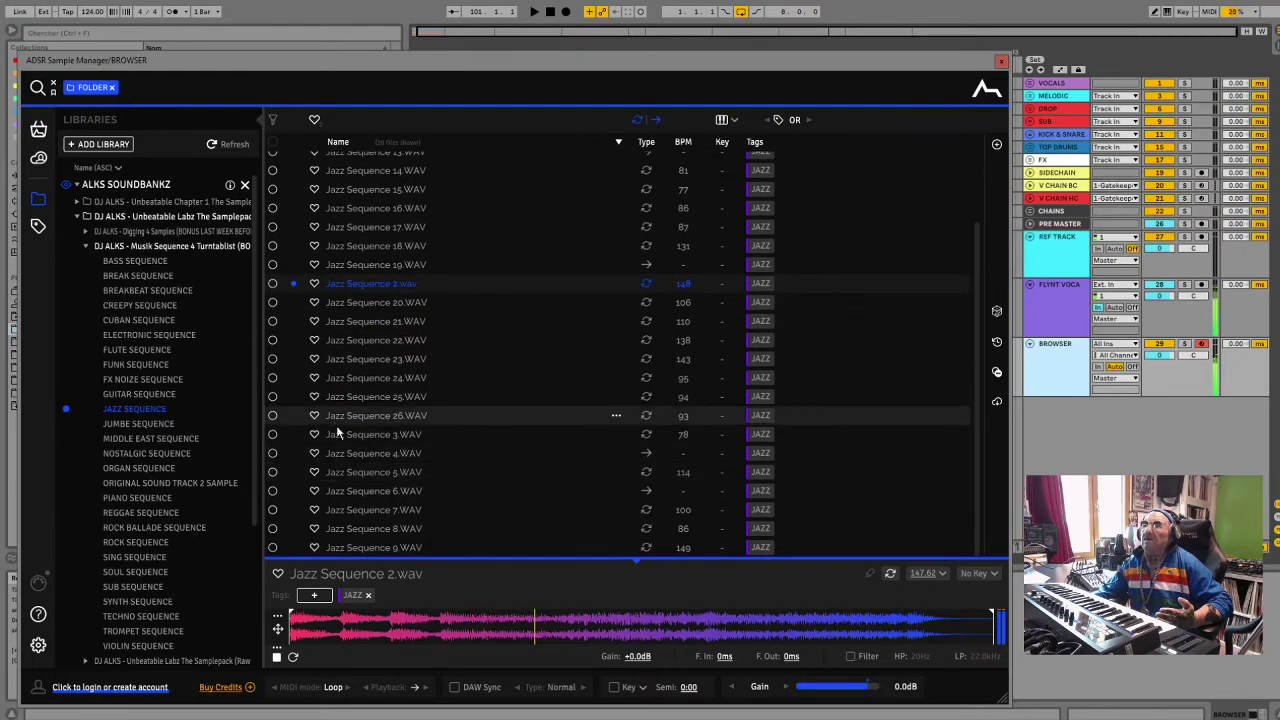
# Open the JUMBE SEQUENCE folder and preview its samples up to Jumbe Sequence 5.wav
pyautogui.click(115, 424)
pyautogui.press('Down')
pyautogui.press('Down')
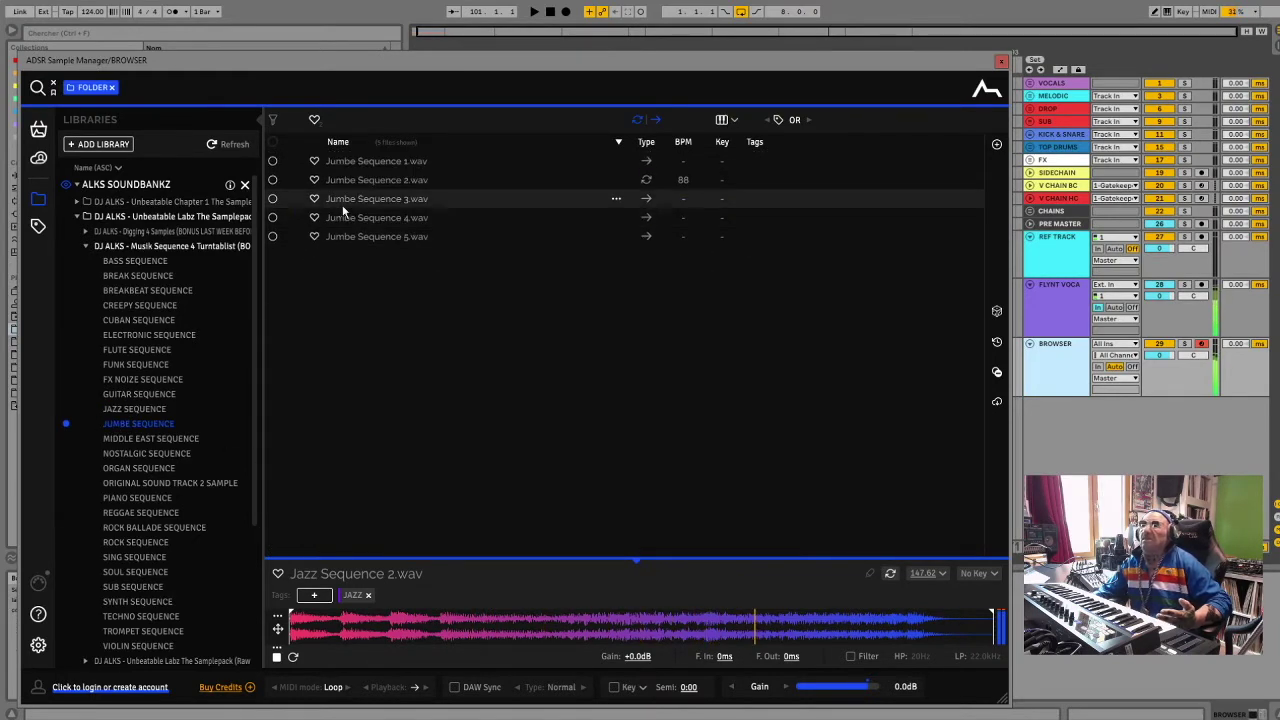
pyautogui.click(355, 240)
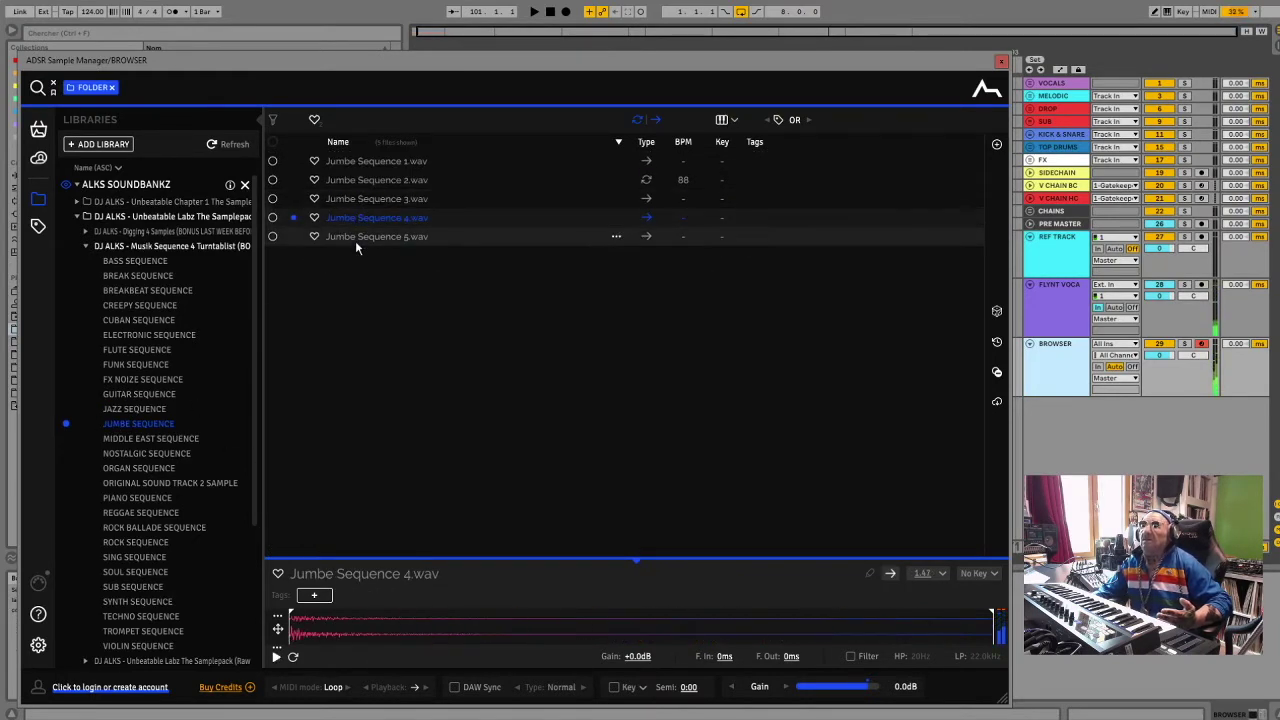
# Preview Middle Sequence 1.wav in the MIDDLE EAST SEQUENCE folder and all three samples in the NOSTALGIC SEQUENCE folder
pyautogui.click(167, 438)
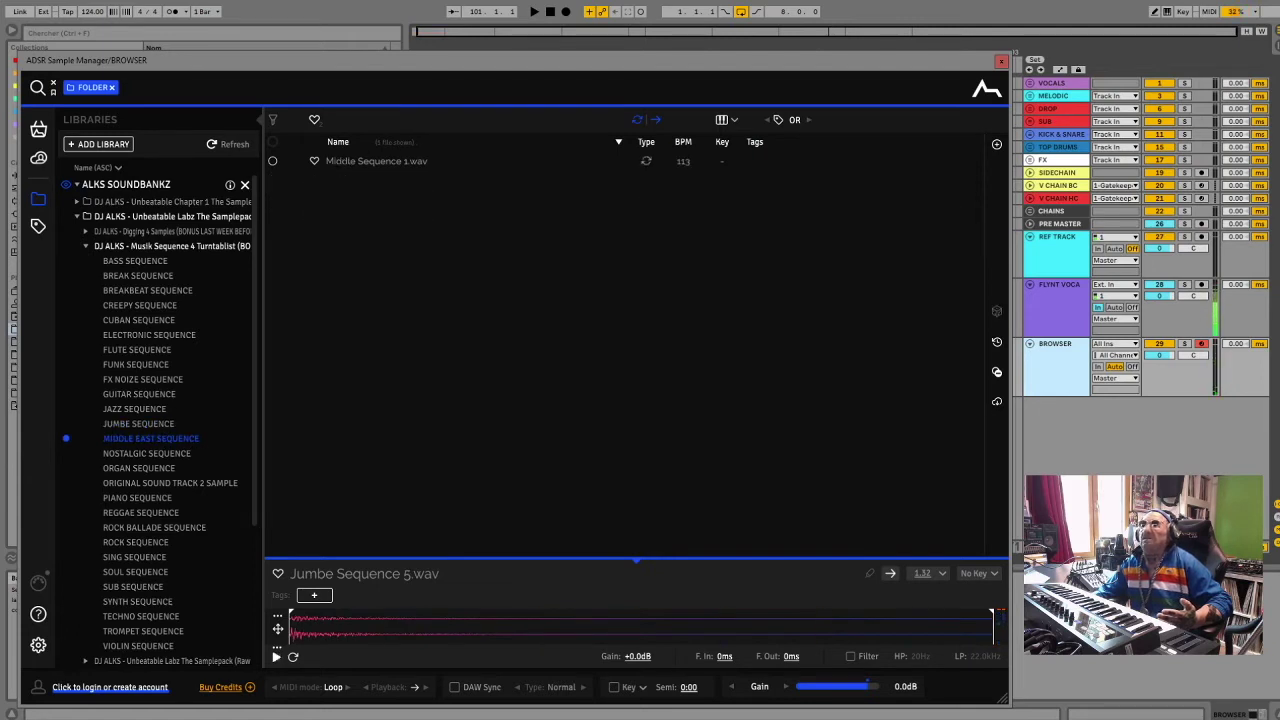
pyautogui.press('Down')
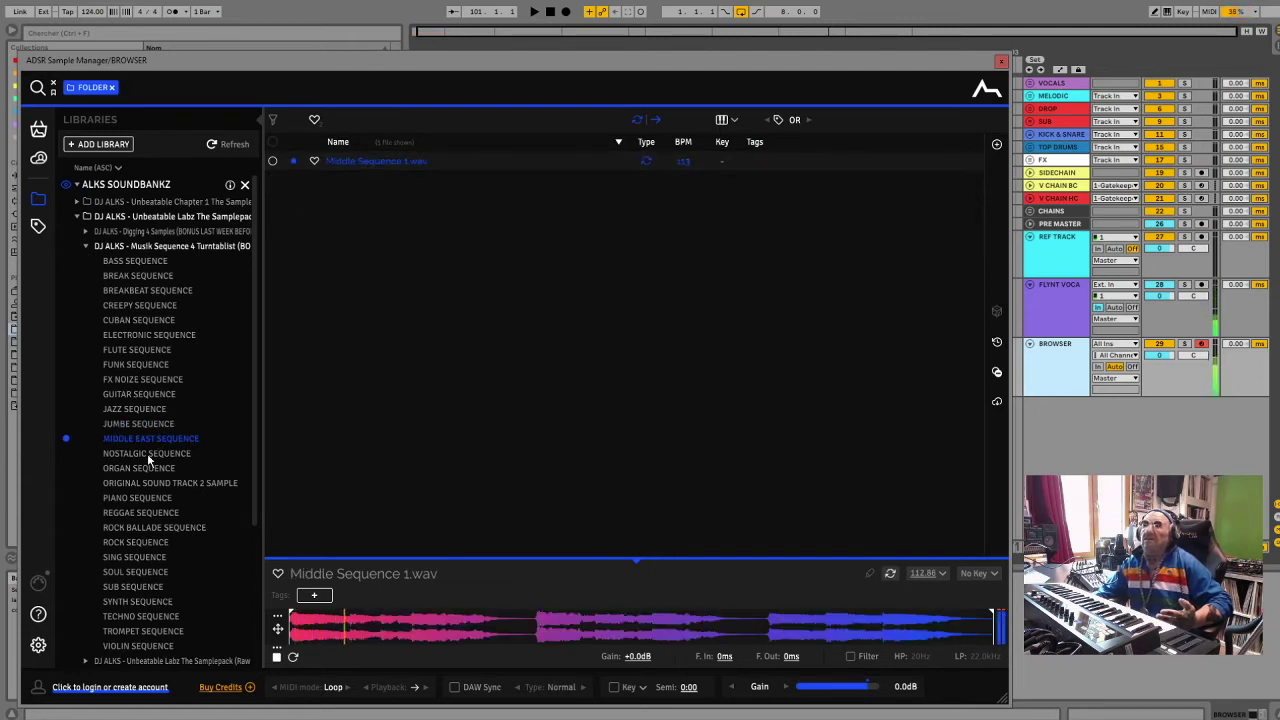
pyautogui.click(147, 453)
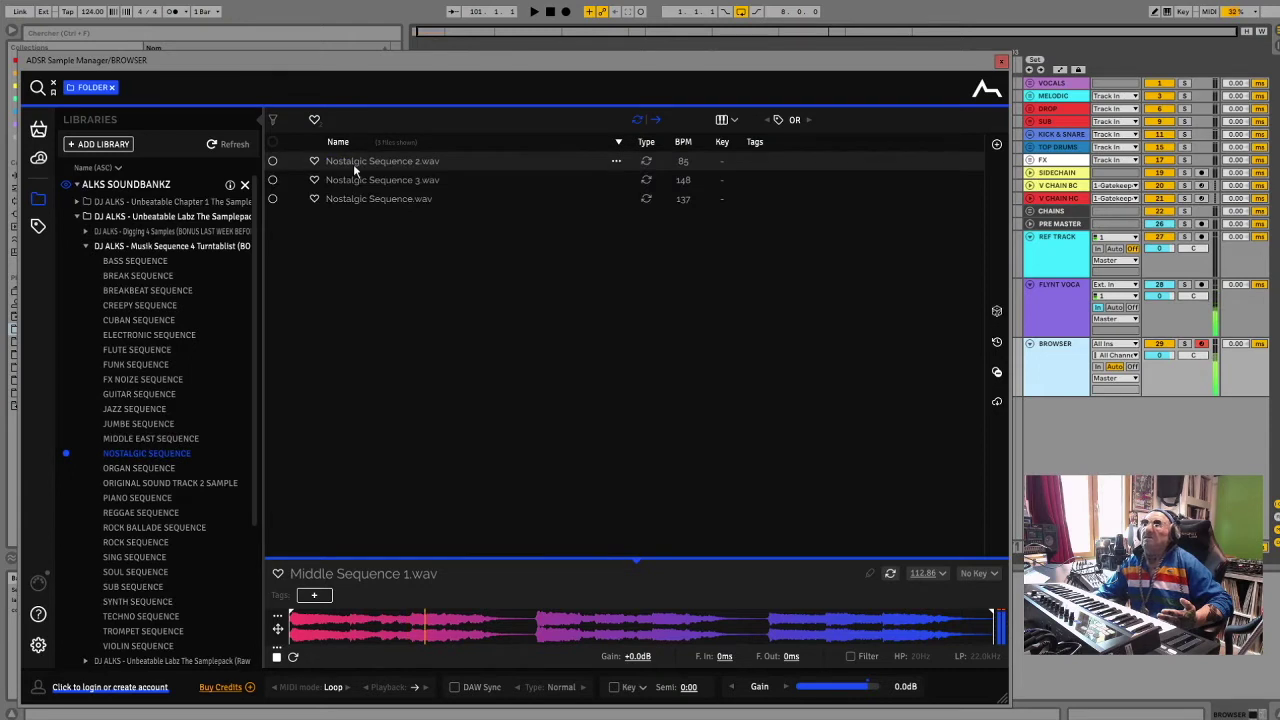
pyautogui.click(355, 163)
pyautogui.click(357, 179)
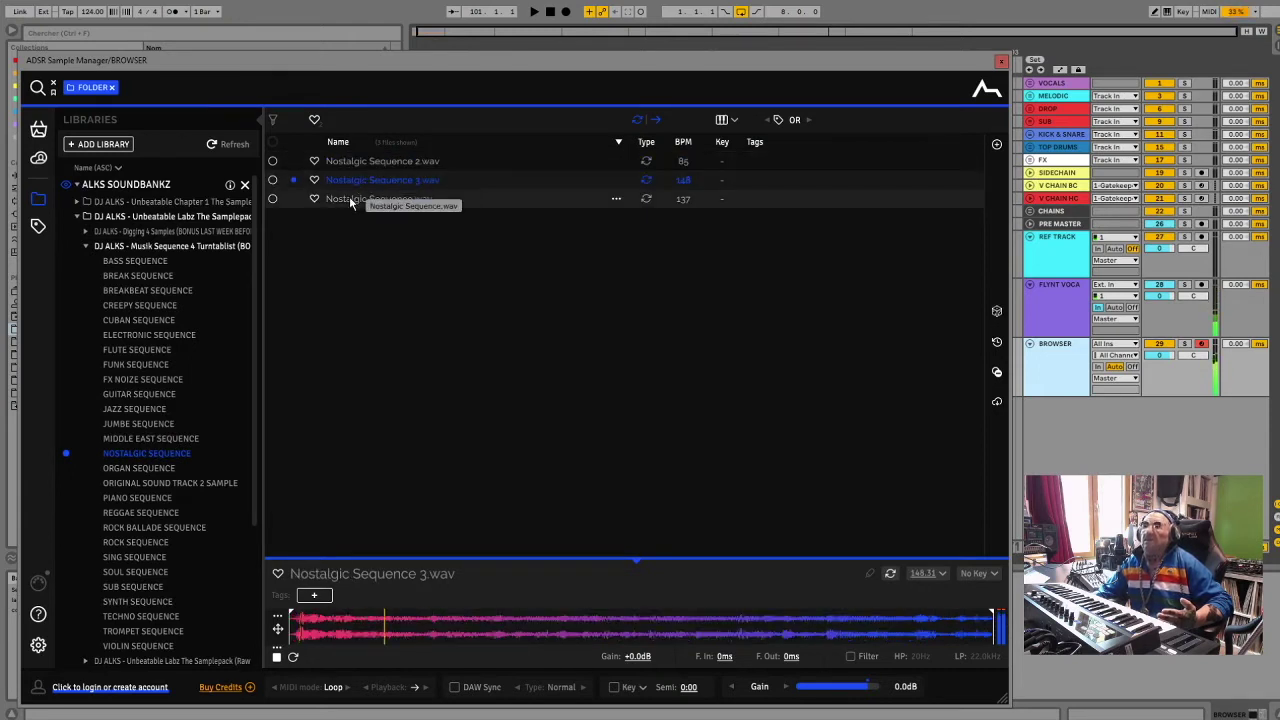
pyautogui.click(350, 200)
# Open the ORGAN SEQUENCE folder and preview Organ Sequence 1.wav through Organ Sequence 6.wav
pyautogui.click(135, 468)
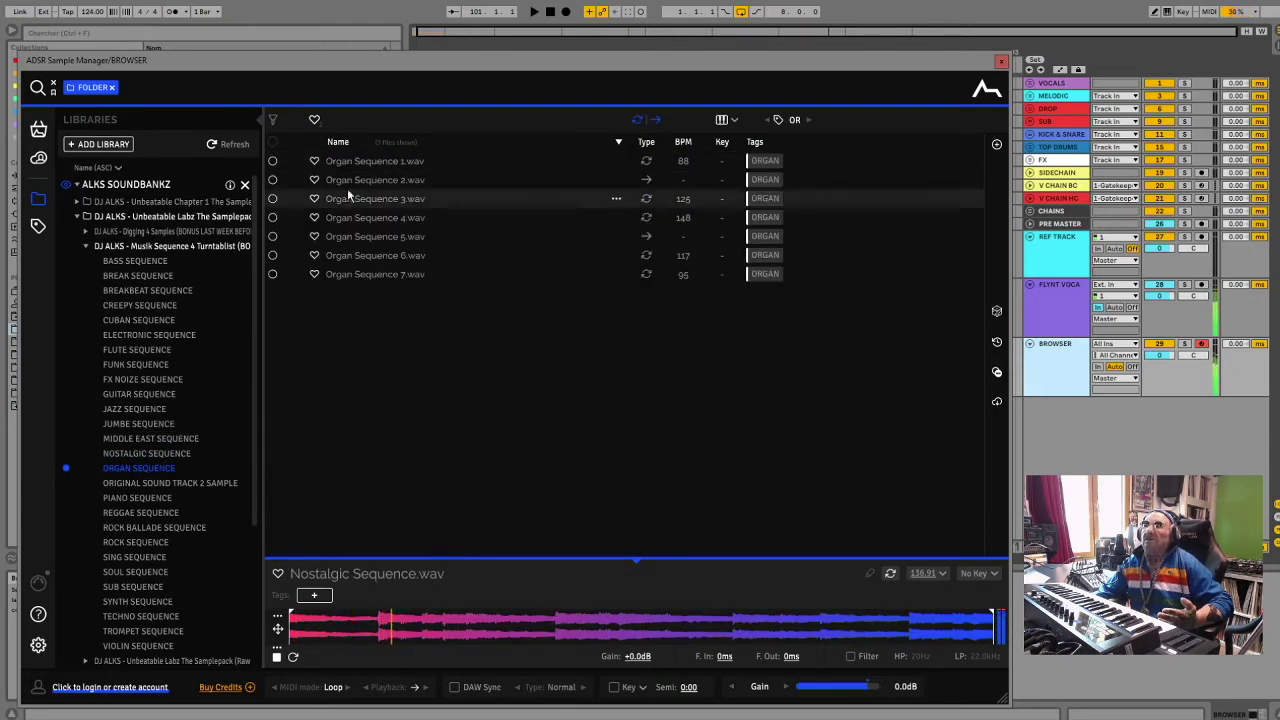
pyautogui.click(357, 163)
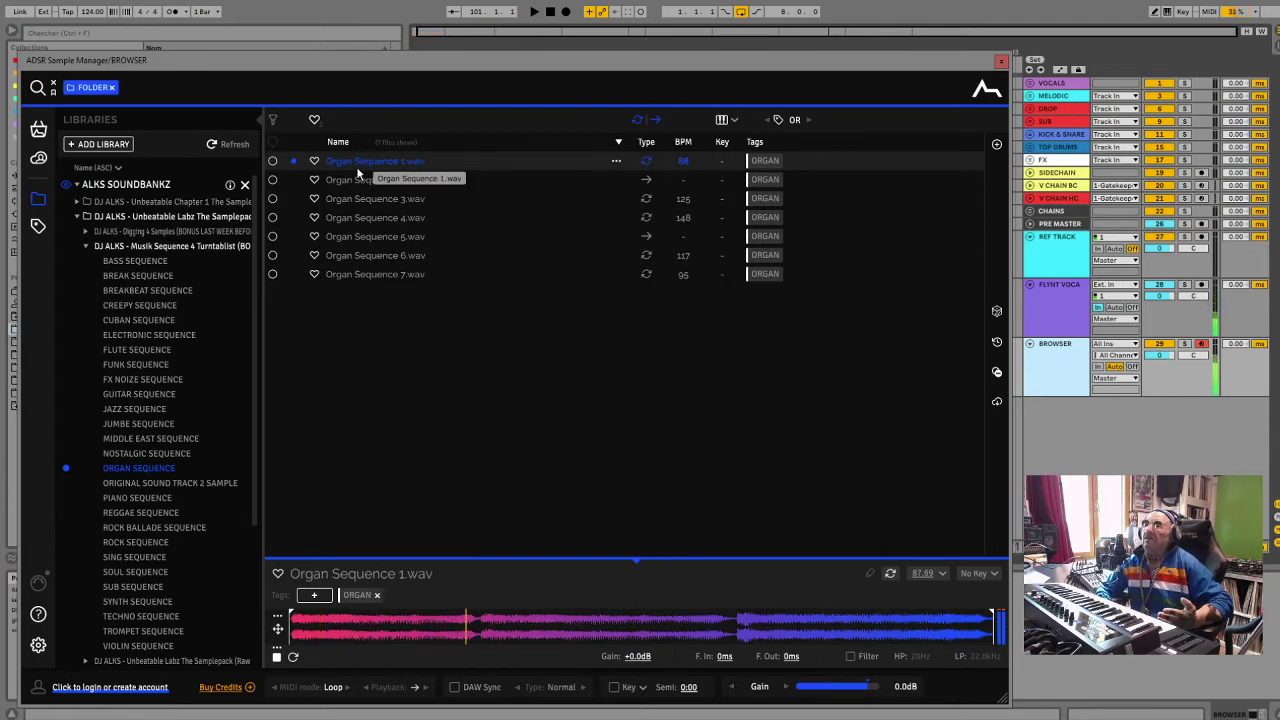
pyautogui.press('Down')
pyautogui.press('Down')
pyautogui.press('Down')
pyautogui.press('Down')
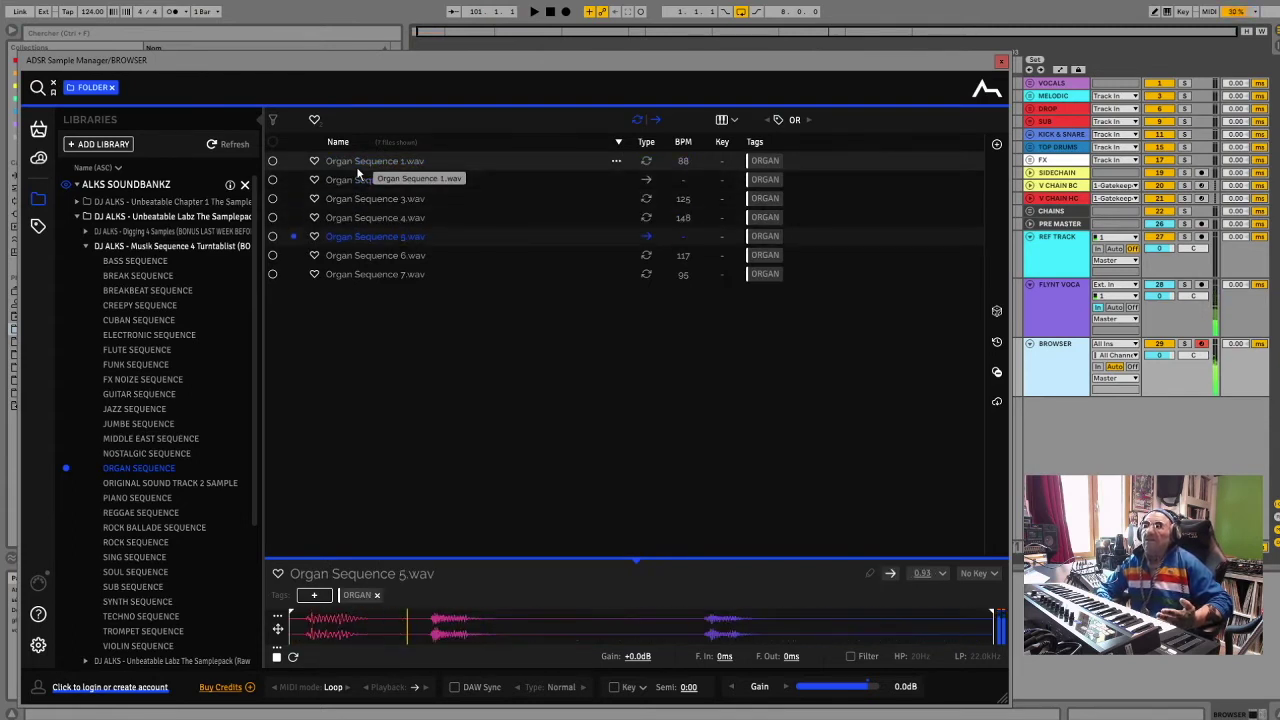
pyautogui.press('Down')
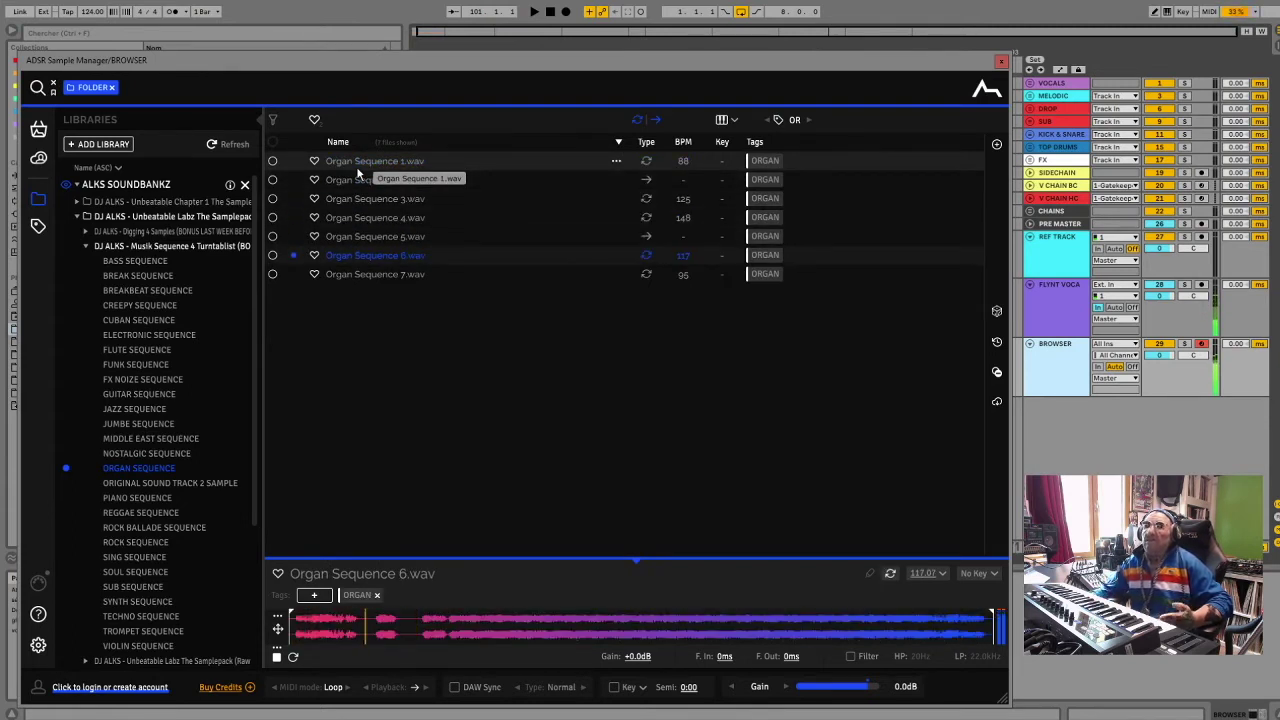
# Open the ORIGINAL SOUND TRACK 2 SAMPLE folder and preview its samples from SAMPLE 1 through SAMPLE 8
pyautogui.click(145, 484)
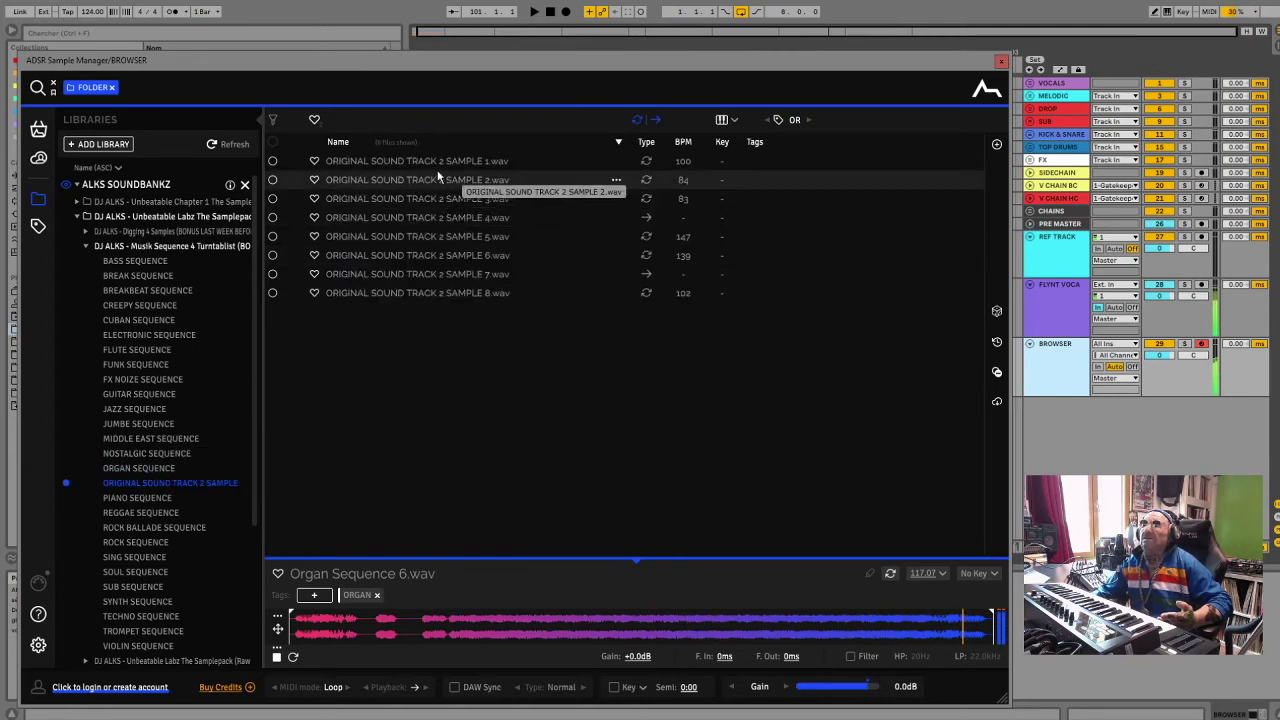
pyautogui.click(436, 169)
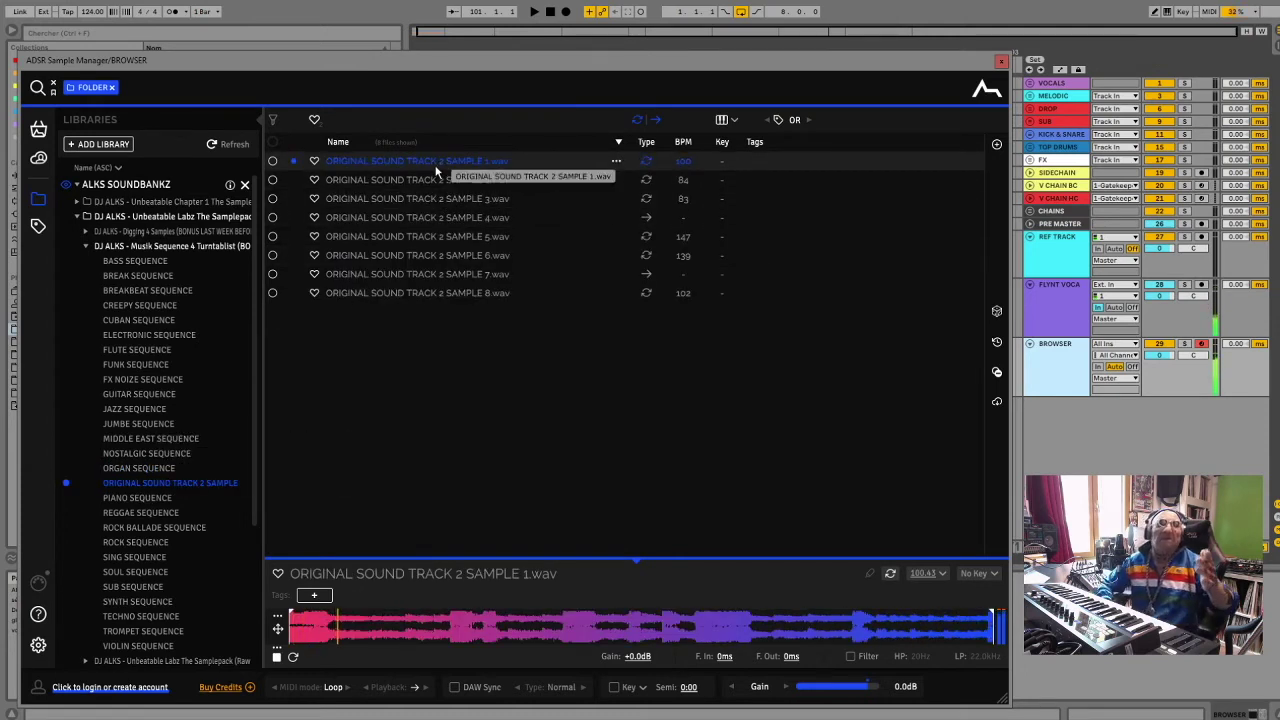
pyautogui.press('Down')
pyautogui.press('Down')
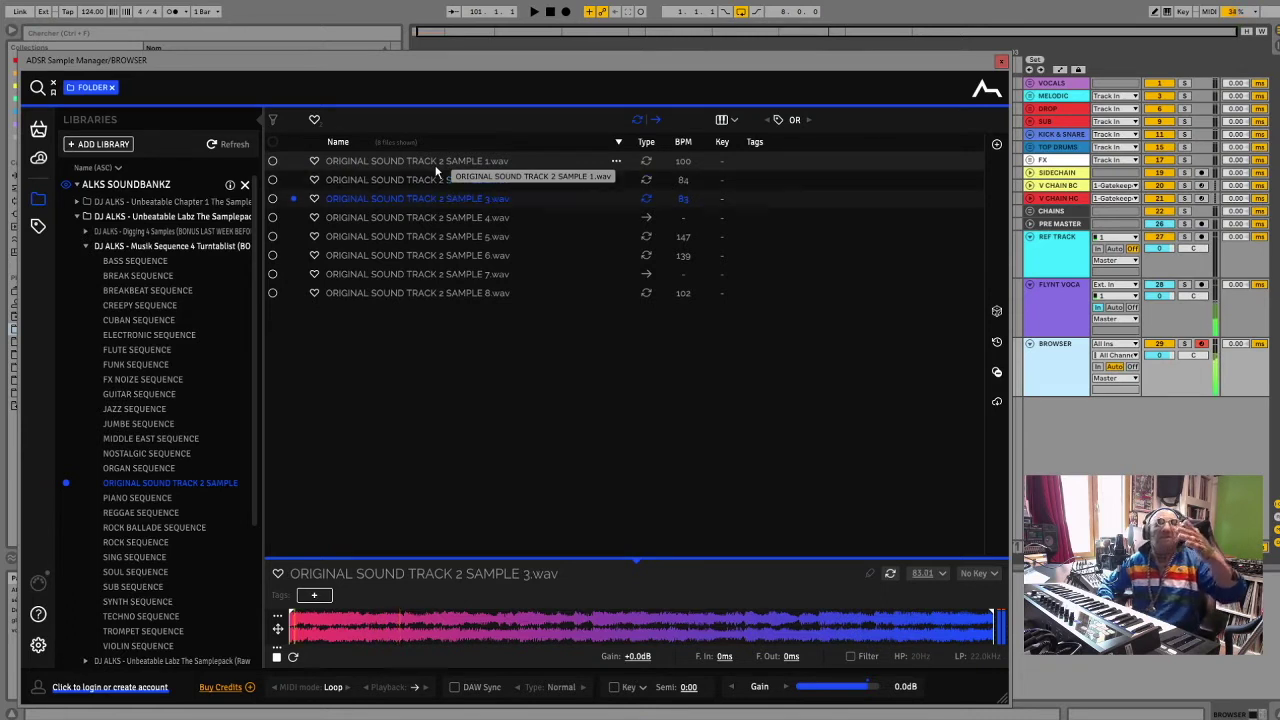
pyautogui.press('Down')
pyautogui.press('Down')
pyautogui.press('Down')
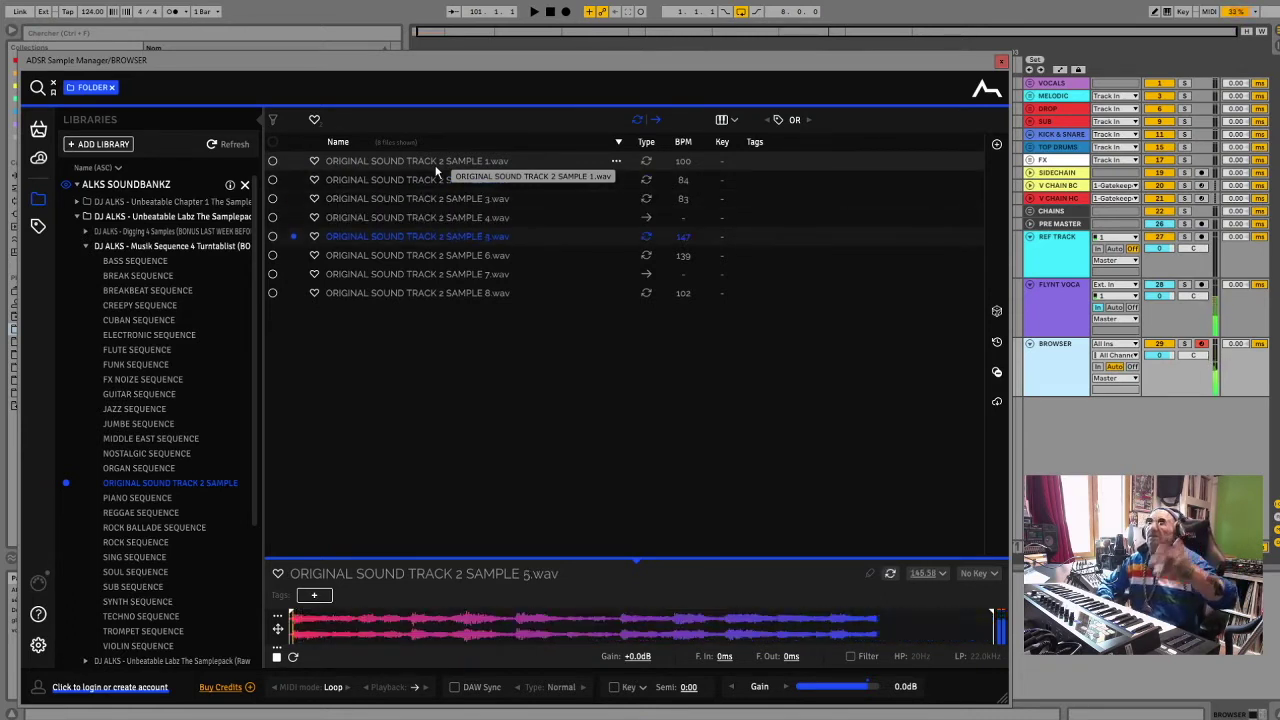
pyautogui.press('Down')
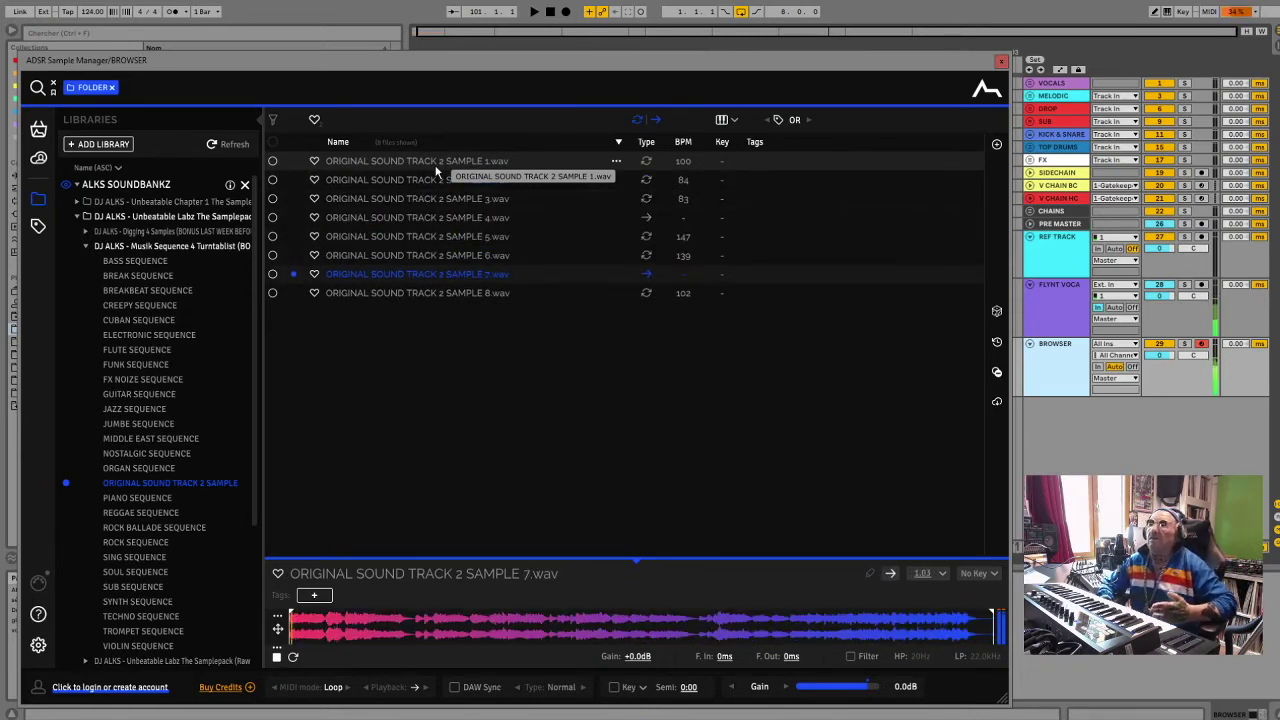
pyautogui.press('Down')
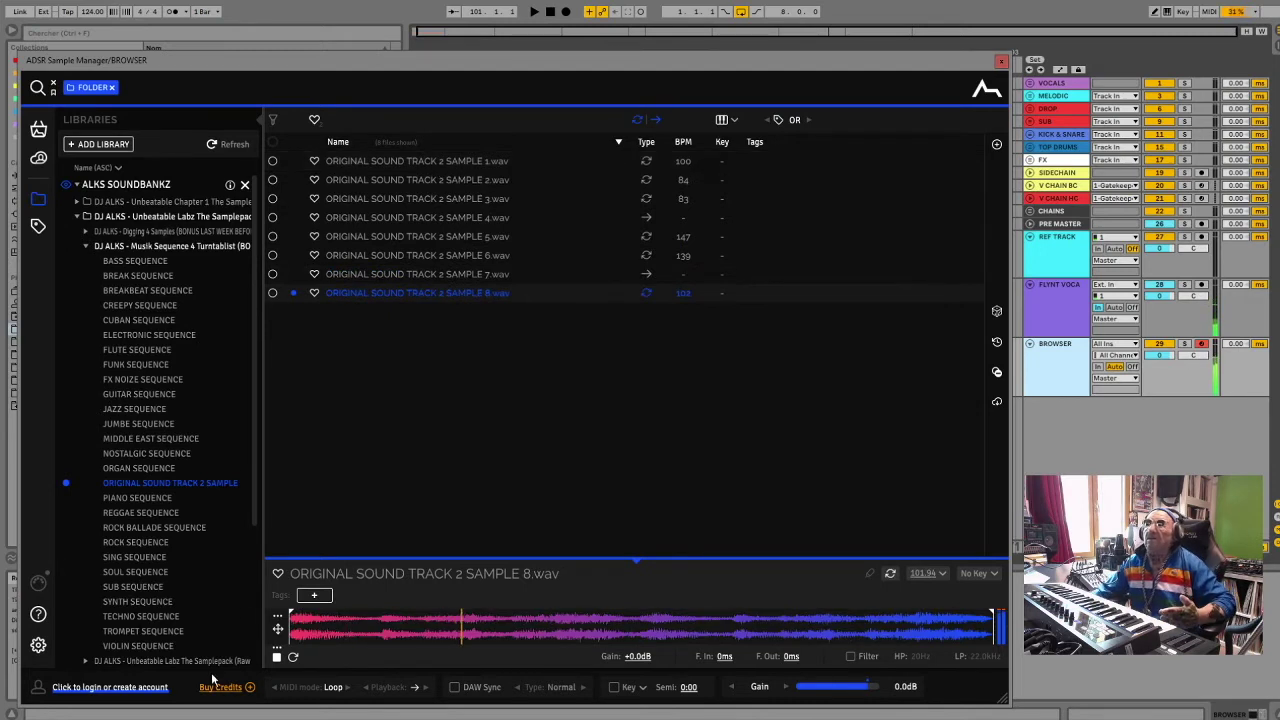
# Open the PIANO SEQUENCE folder and preview its samples in listed order, from Piano Sequence 1.wav to Piano Sequence 9.wav
pyautogui.click(145, 496)
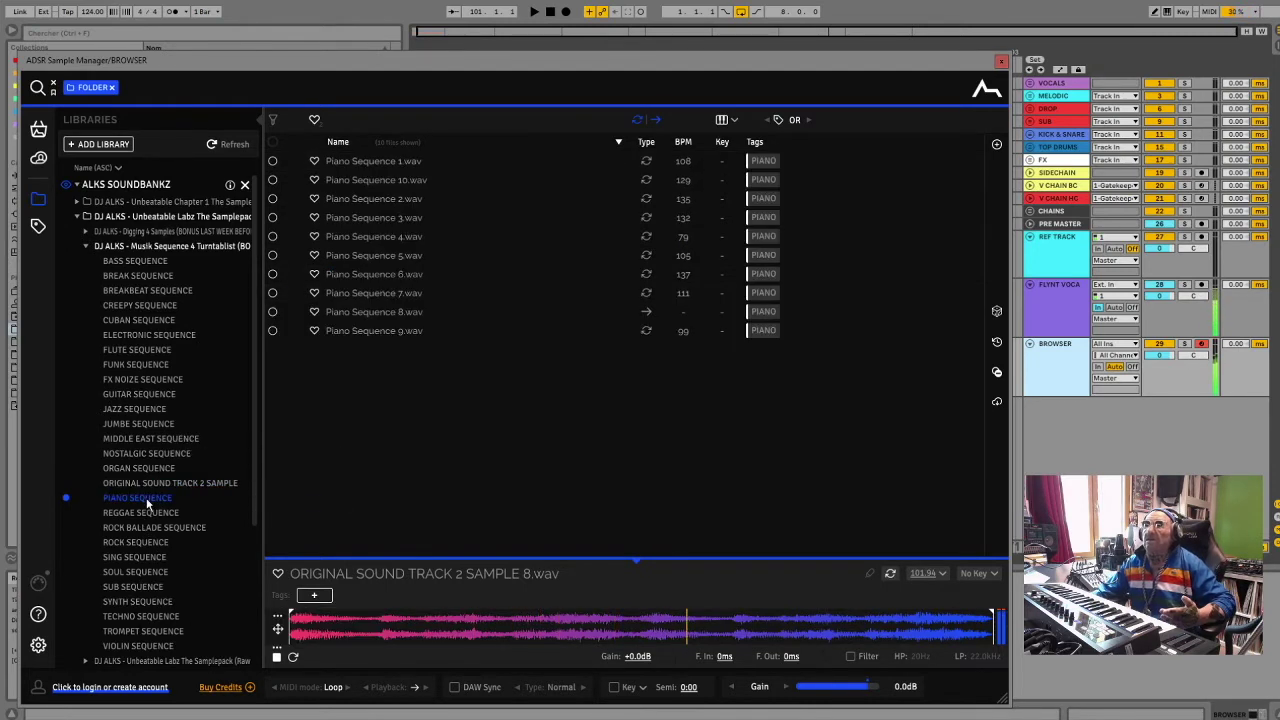
pyautogui.click(342, 164)
pyautogui.press('Down')
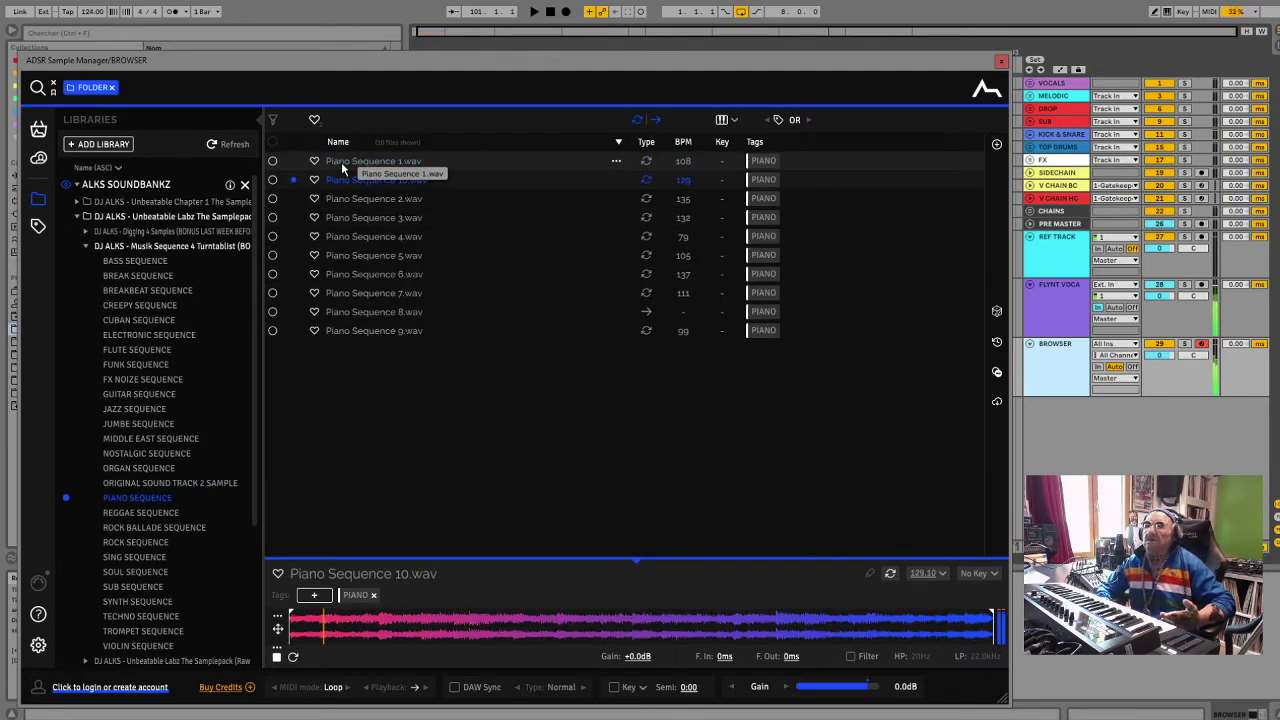
pyautogui.press('Down')
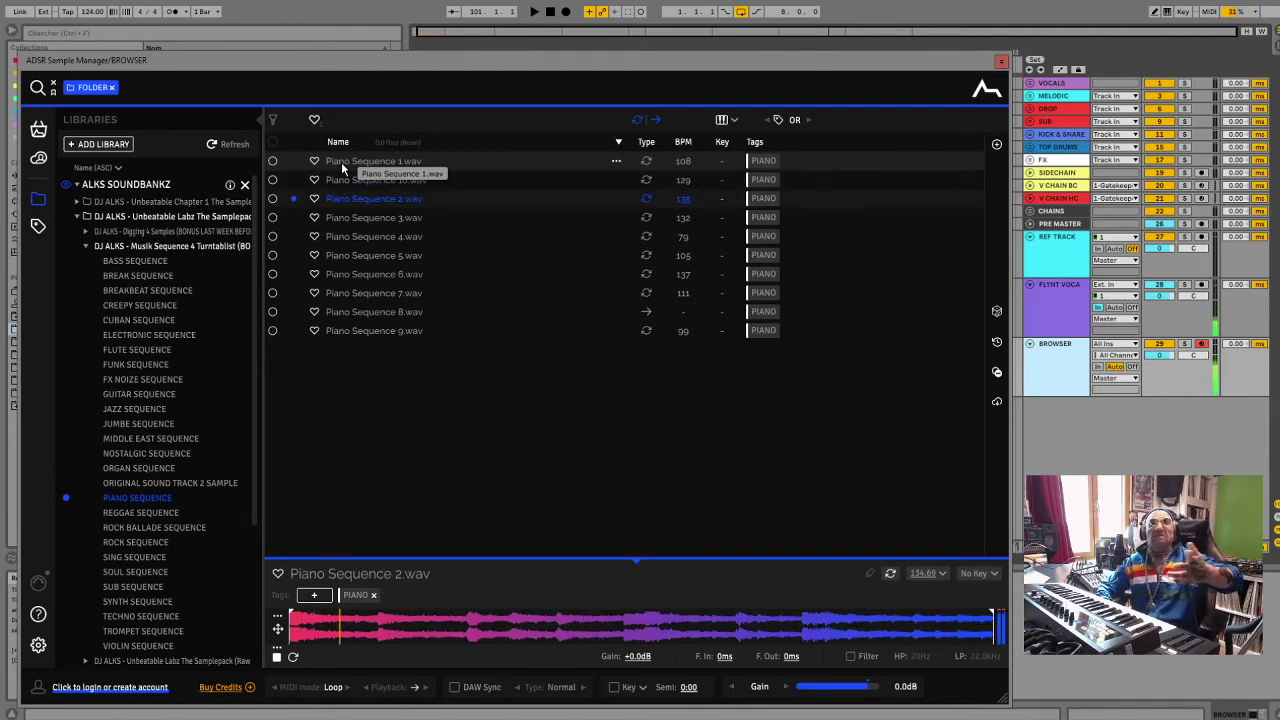
pyautogui.press('Down')
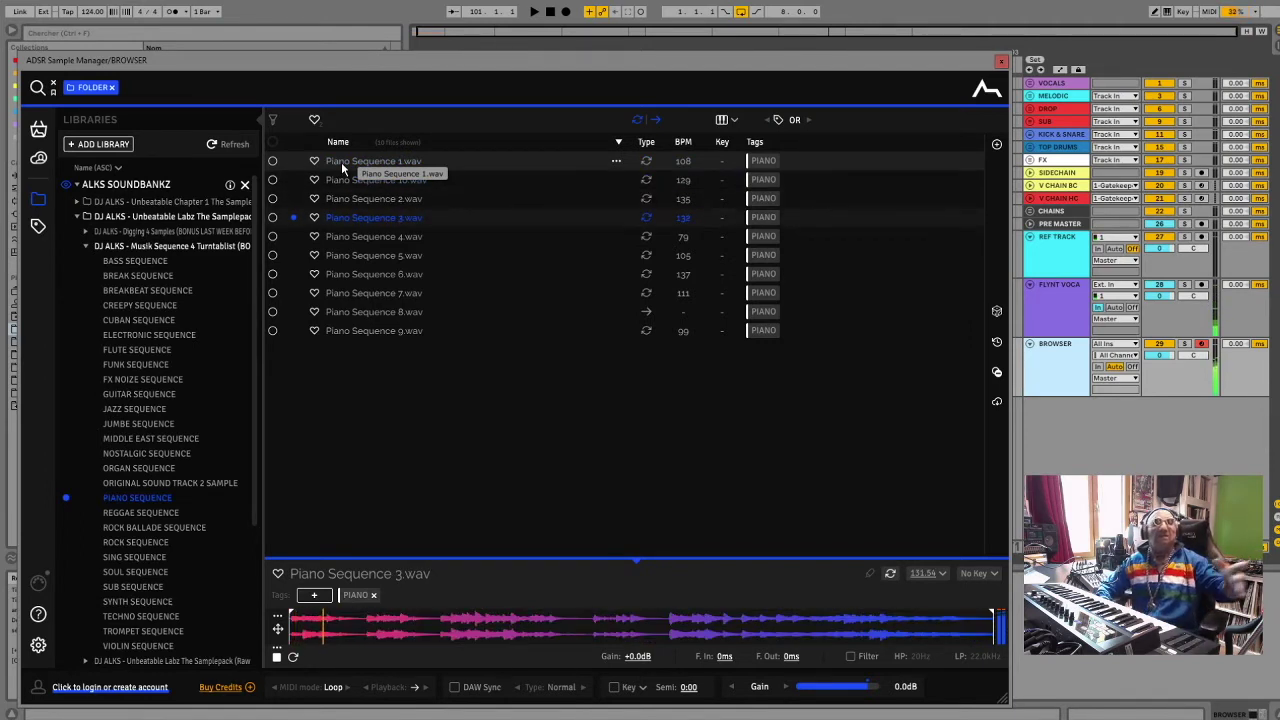
pyautogui.press('Down')
pyautogui.press('Down')
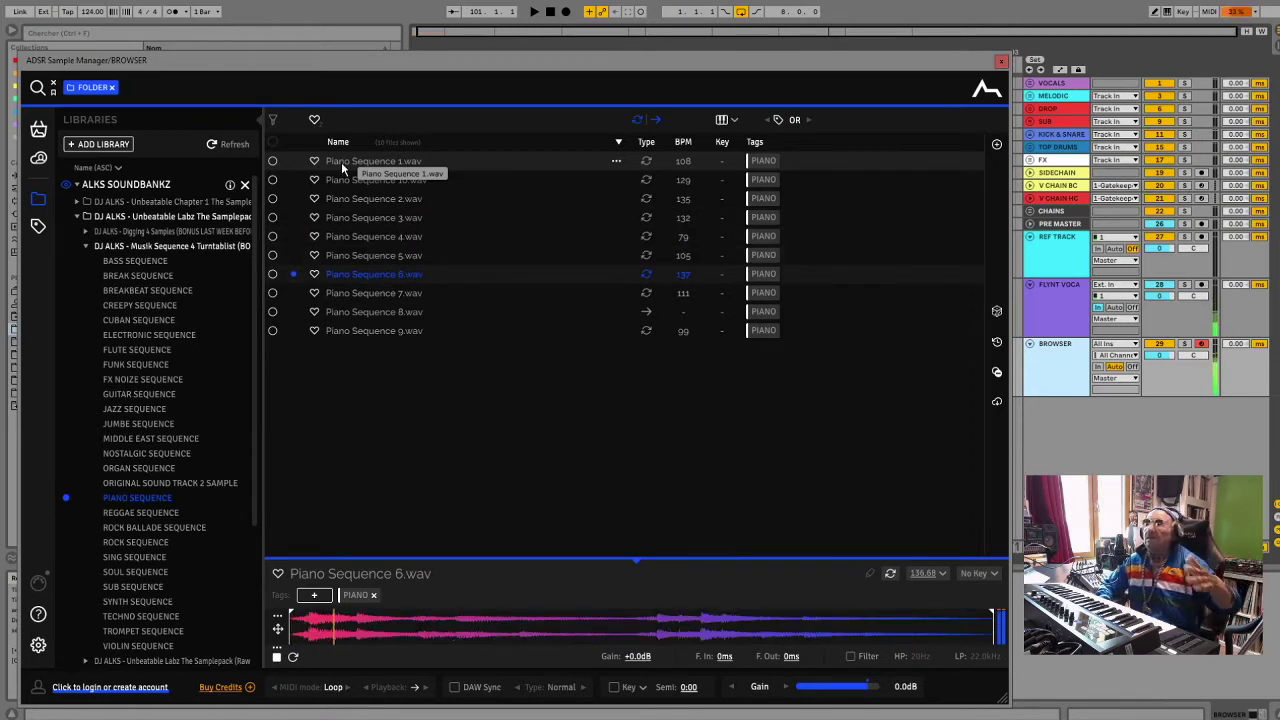
pyautogui.press('Down')
pyautogui.press('Down')
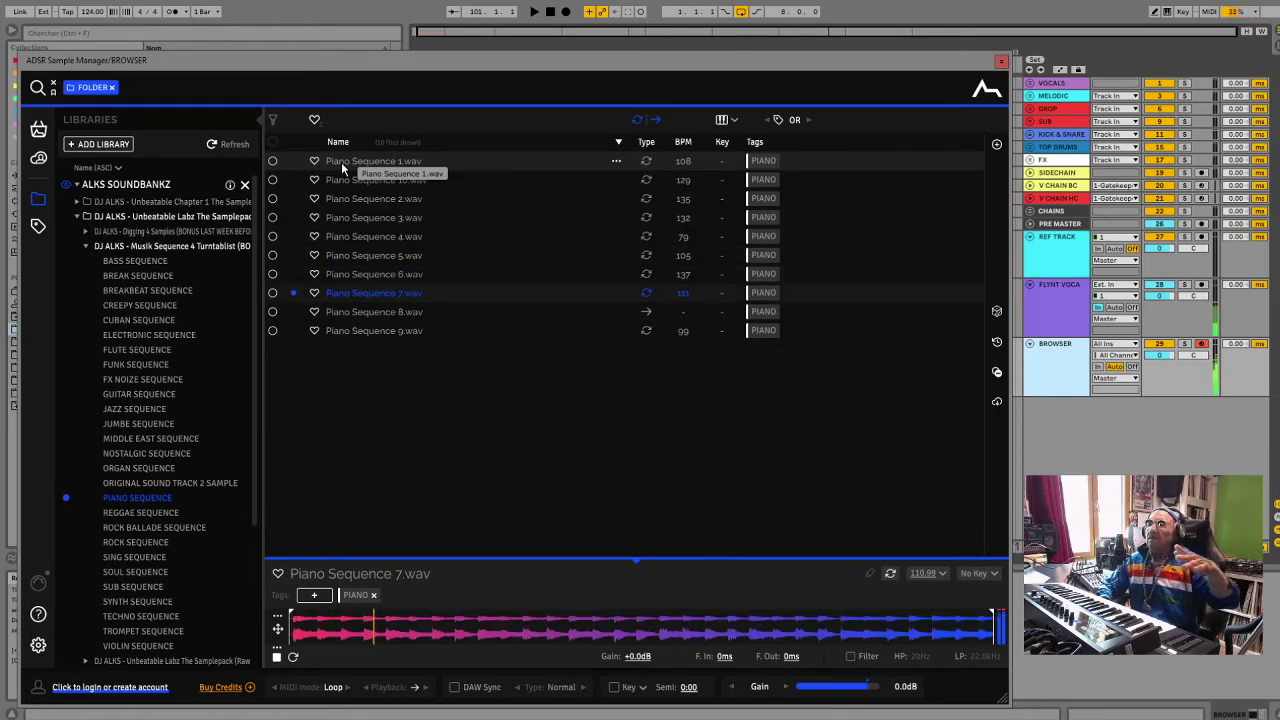
pyautogui.press('Down')
pyautogui.press('Down')
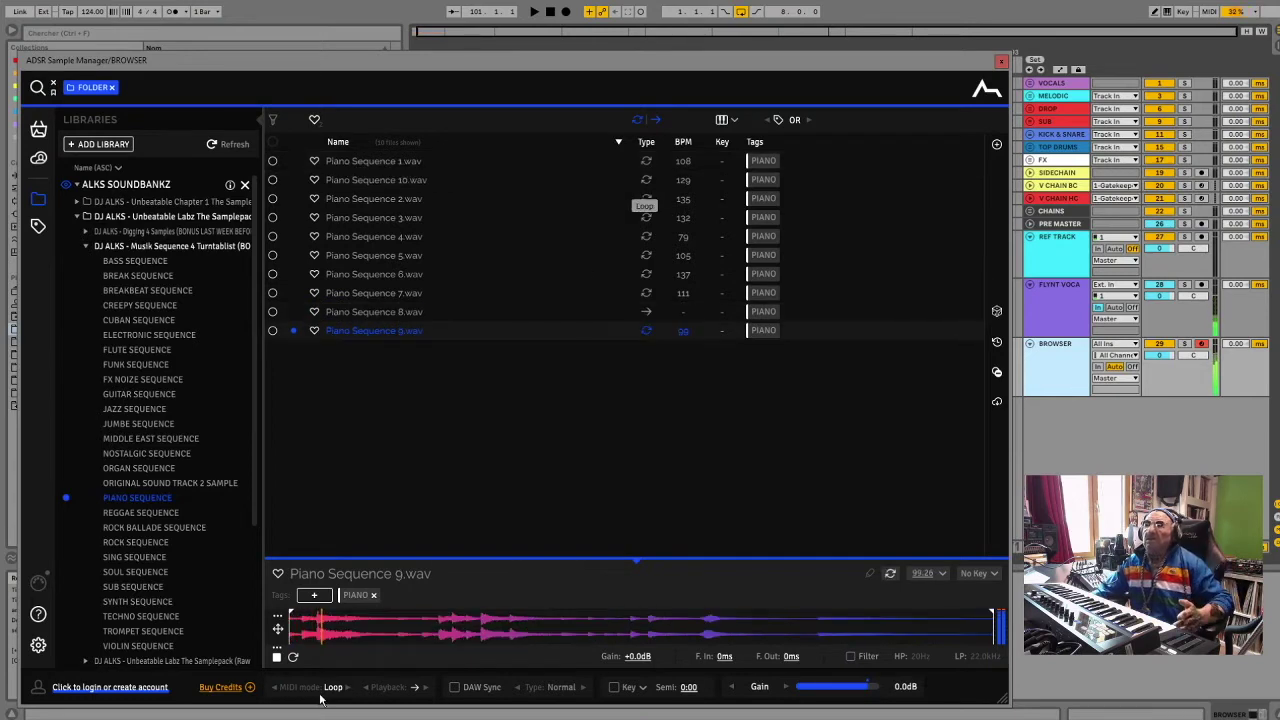
# Preview Reggae Sequence.wav in REGGAE SEQUENCE, and the ROCK BALLADE SEQUENCE samples in listed order from Rock Ballade Sequence 1.wav to Rock Ballade Sequence 2.wav
pyautogui.click(171, 516)
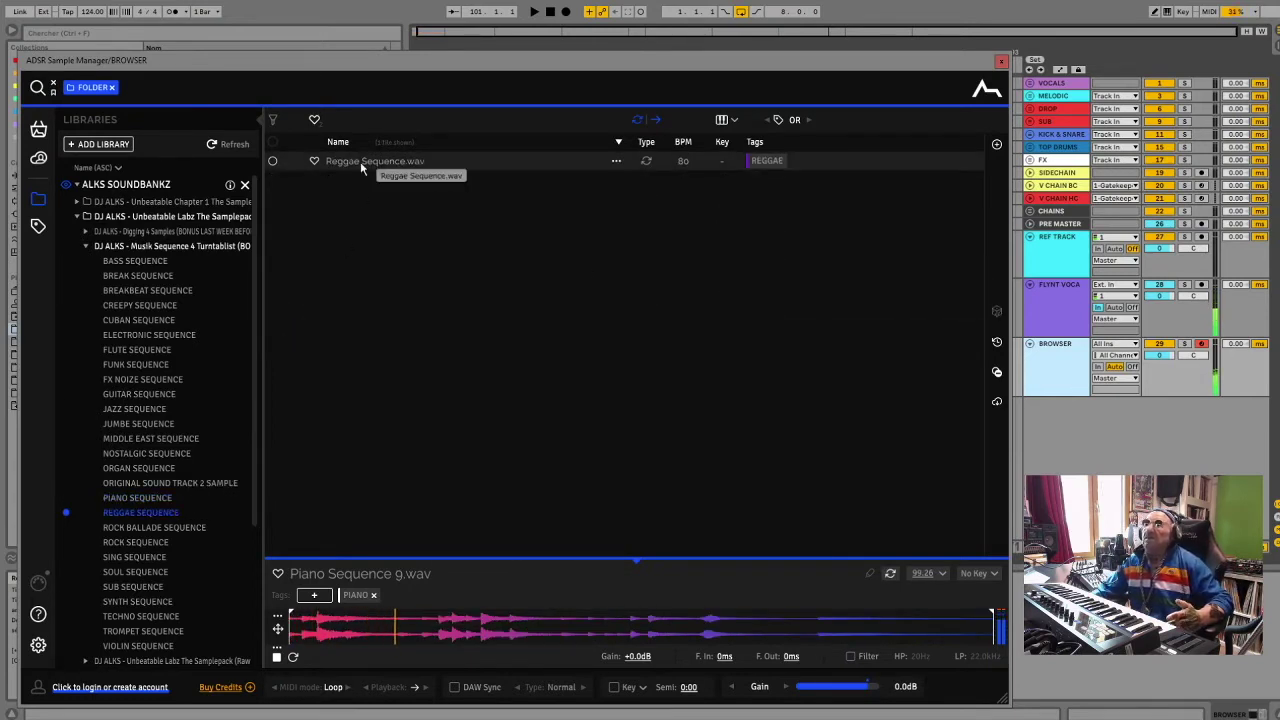
pyautogui.click(140, 528)
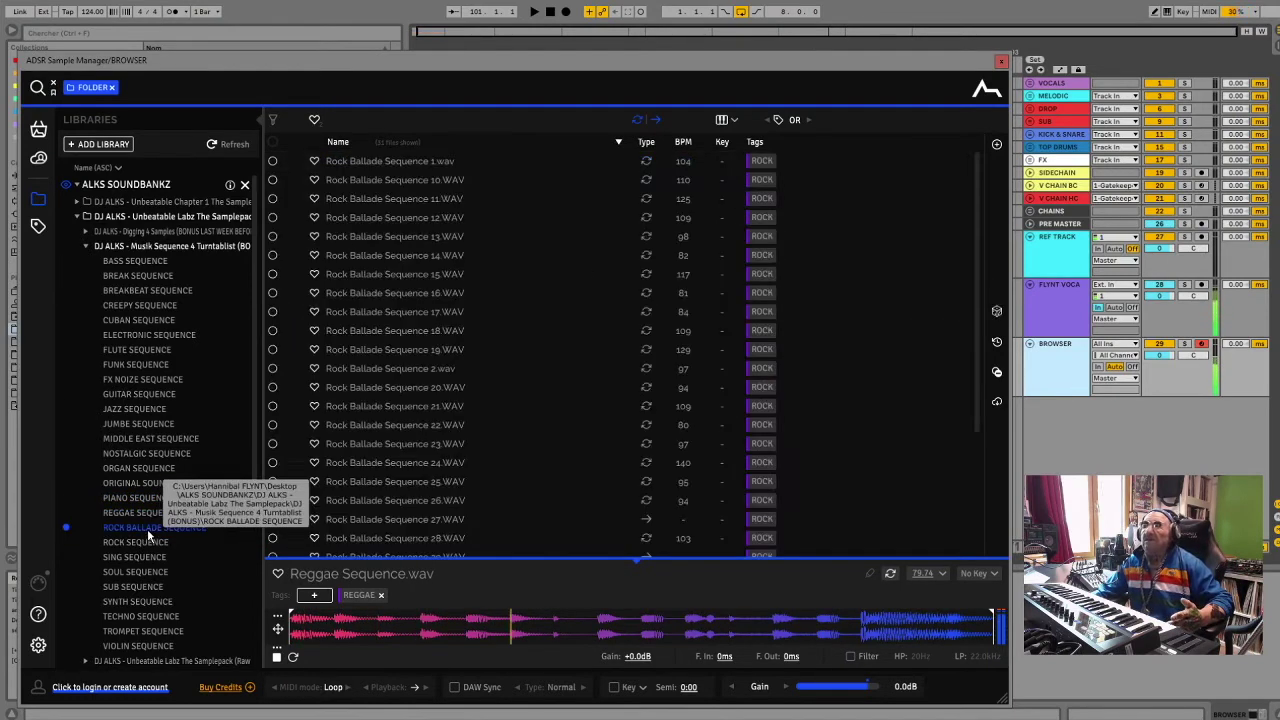
pyautogui.click(370, 163)
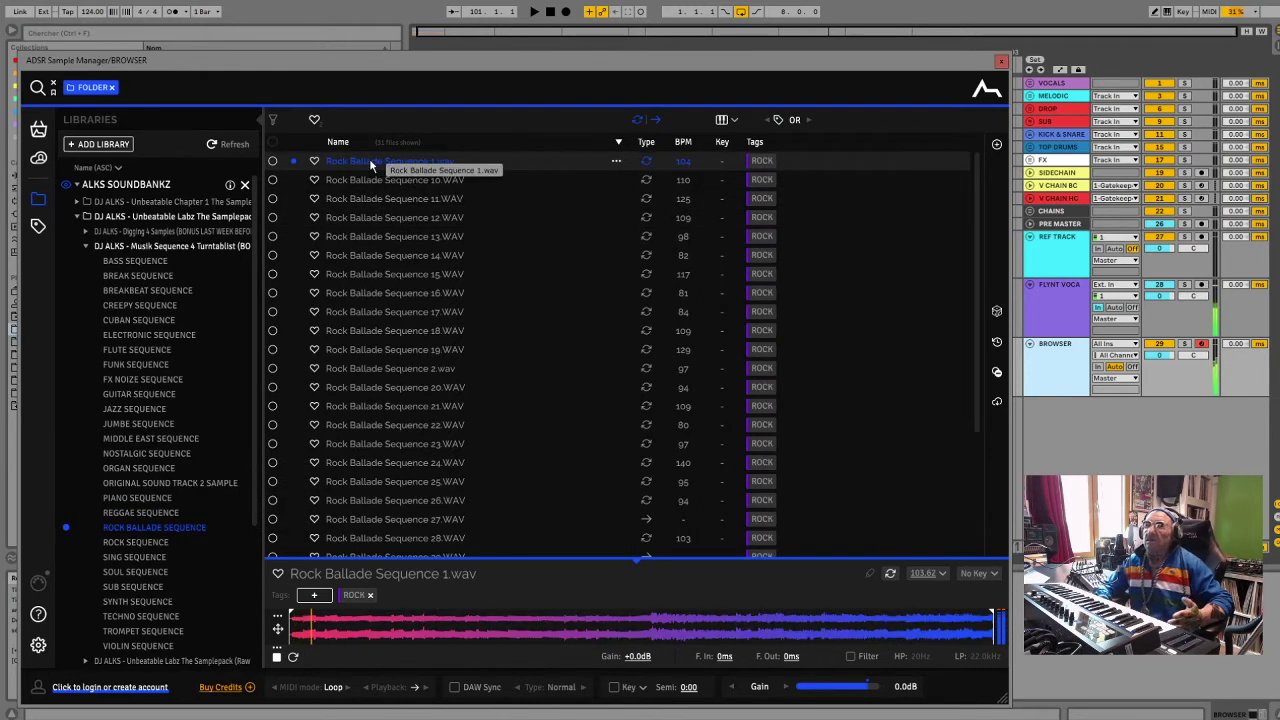
pyautogui.press('Down')
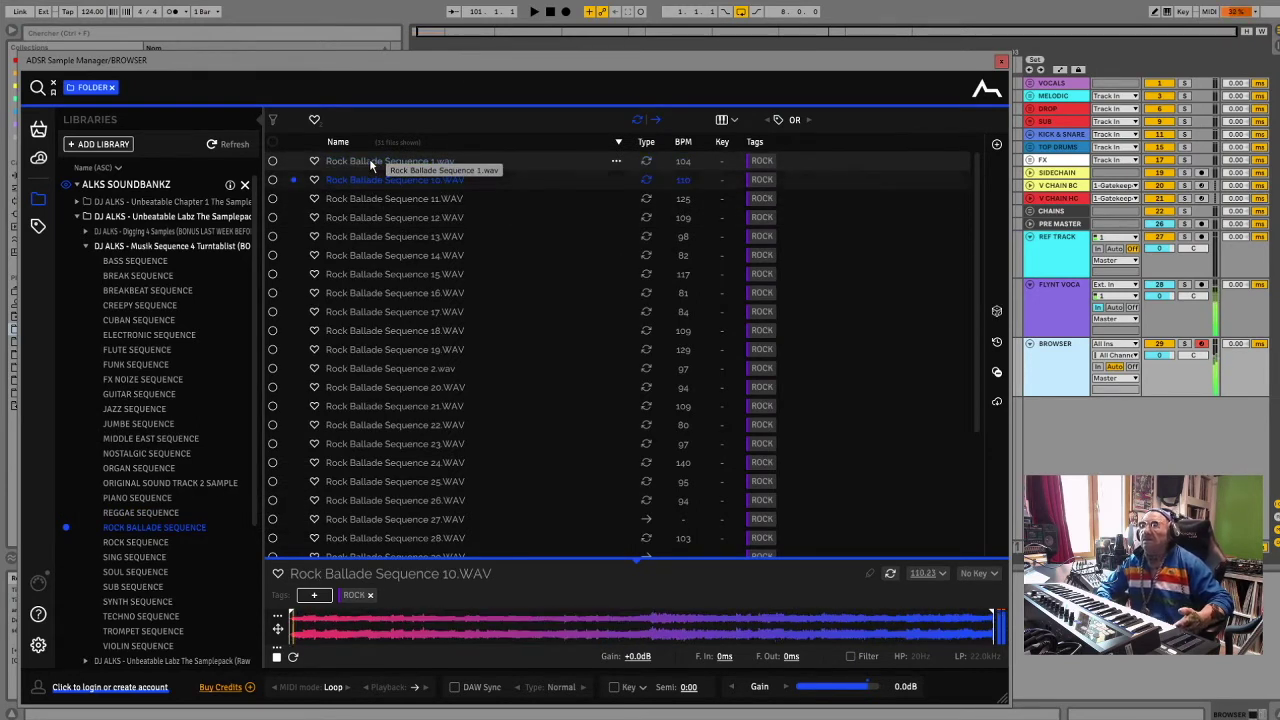
pyautogui.press('Down')
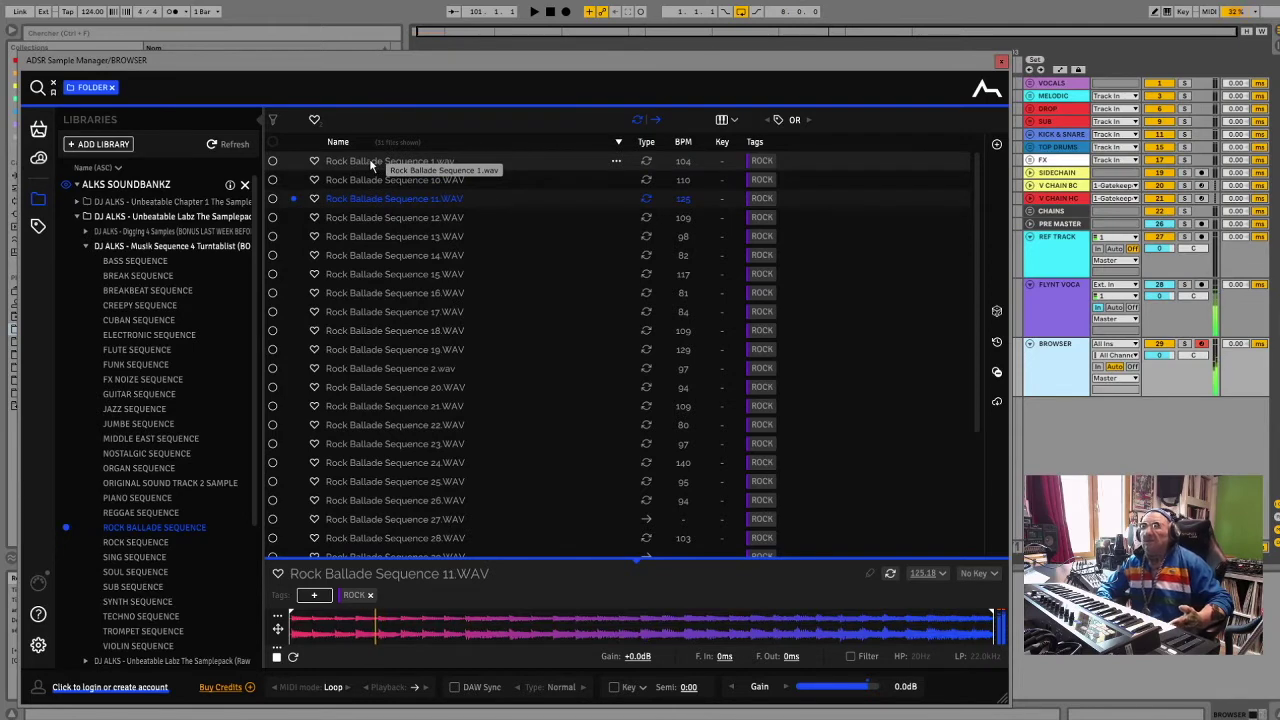
pyautogui.press('Down')
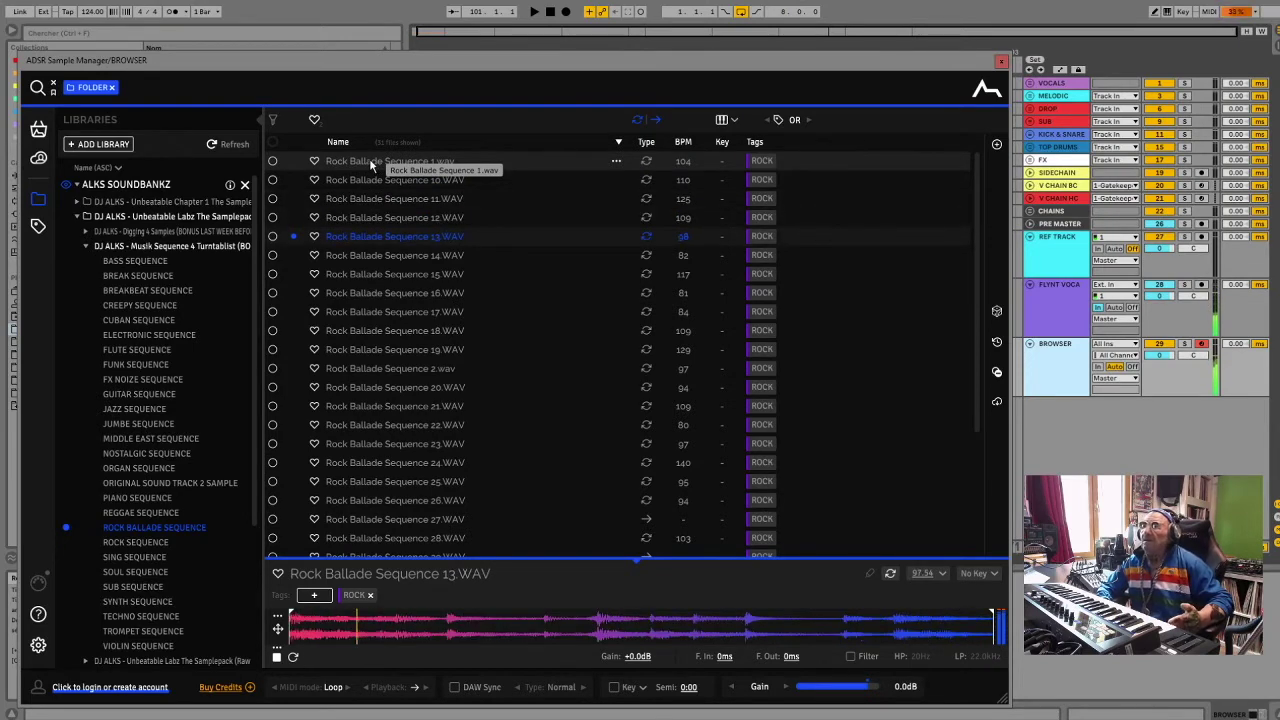
pyautogui.press('Down')
pyautogui.press('Down')
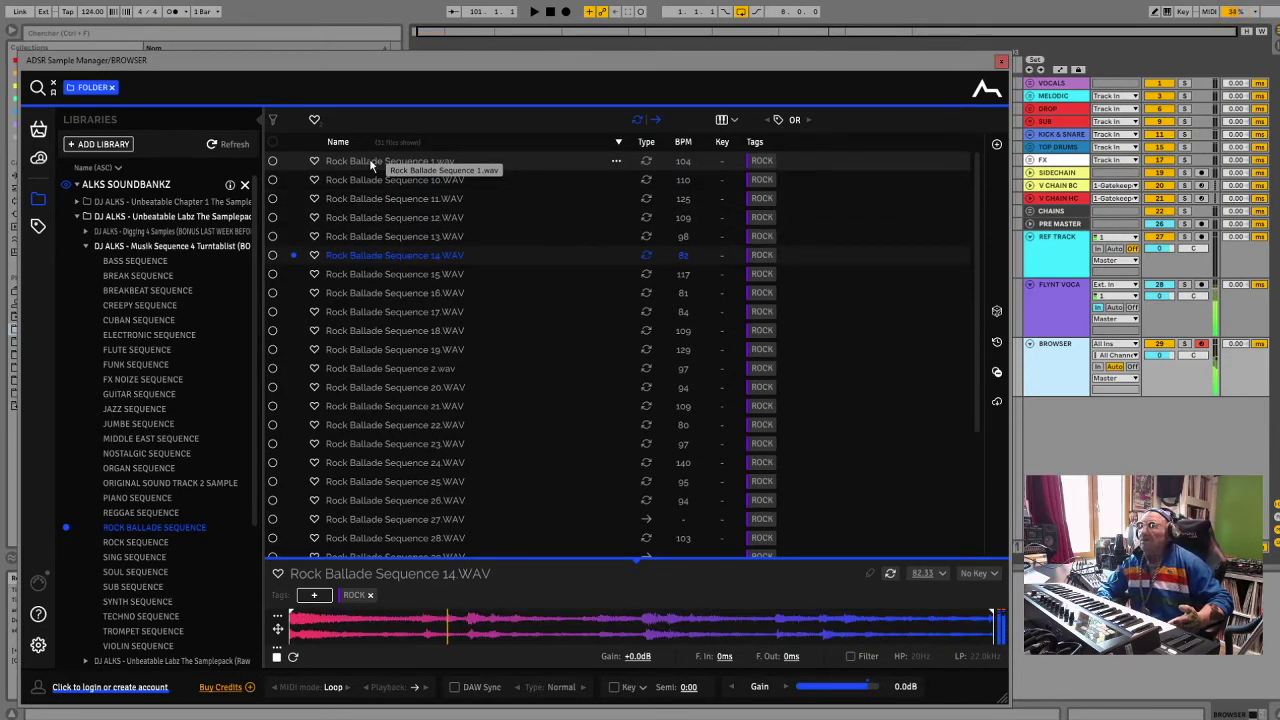
pyautogui.press('Down')
pyautogui.press('Down')
pyautogui.press('Down')
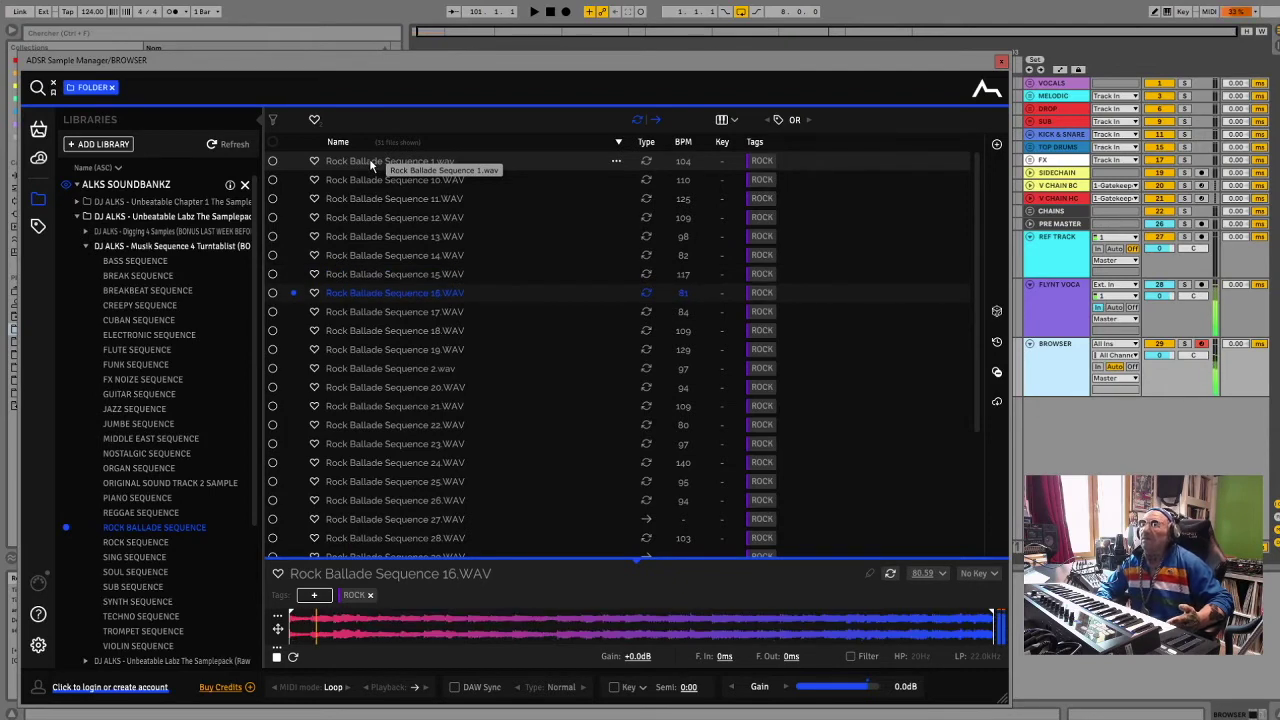
pyautogui.press('Down')
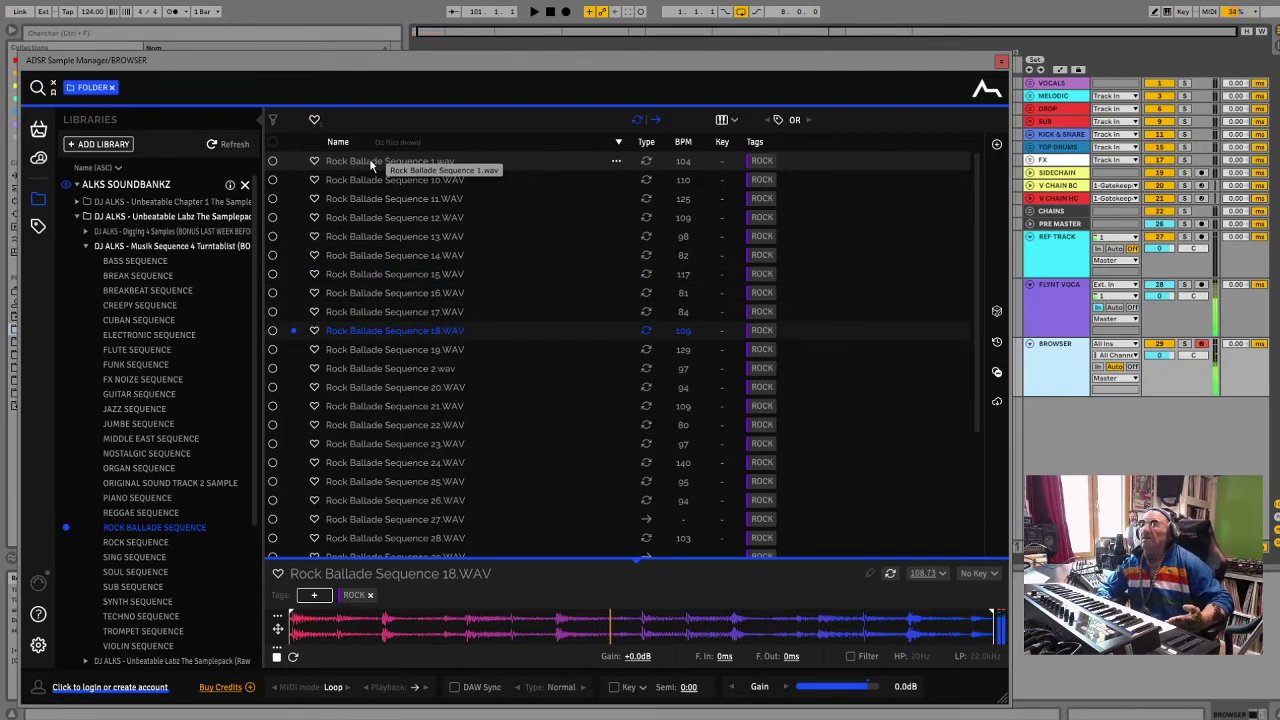
pyautogui.press('Down')
pyautogui.press('Down')
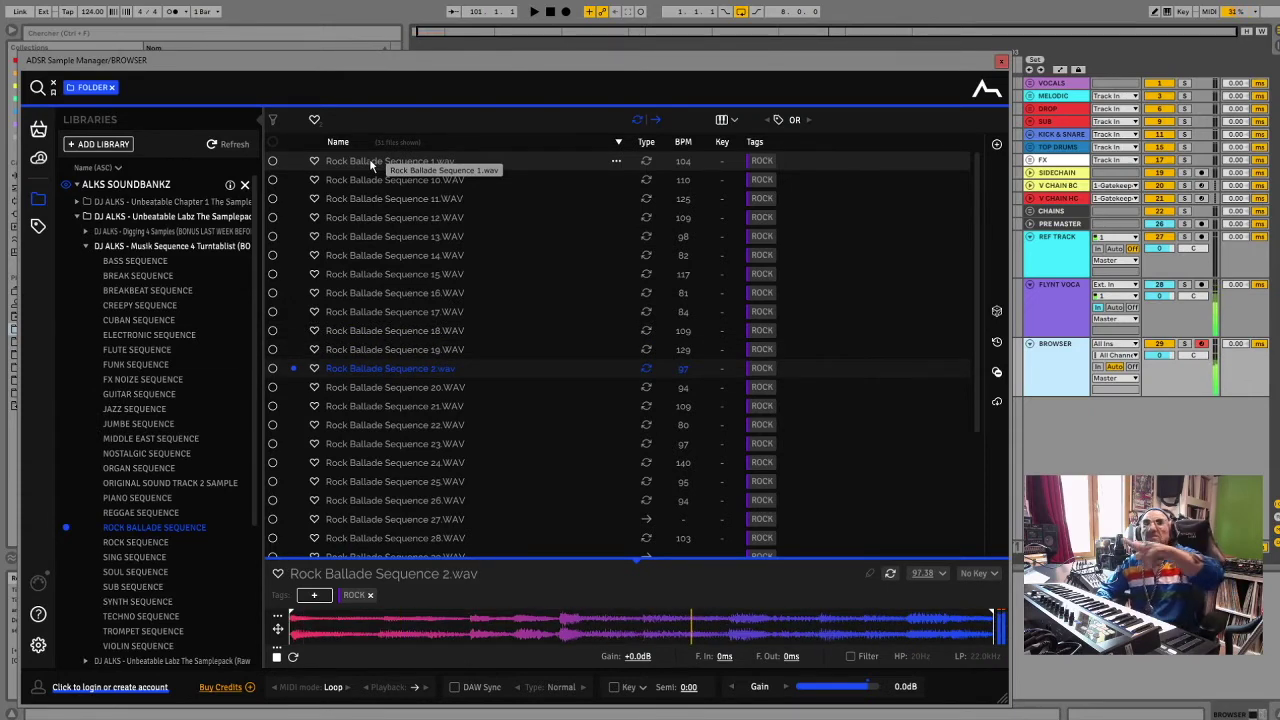
# Preview the remaining ROCK BALLADE SEQUENCE samples in listed order, from Rock Ballade Sequence 20.WAV to Rock Ballade Sequence 9.WAV
pyautogui.press('Down')
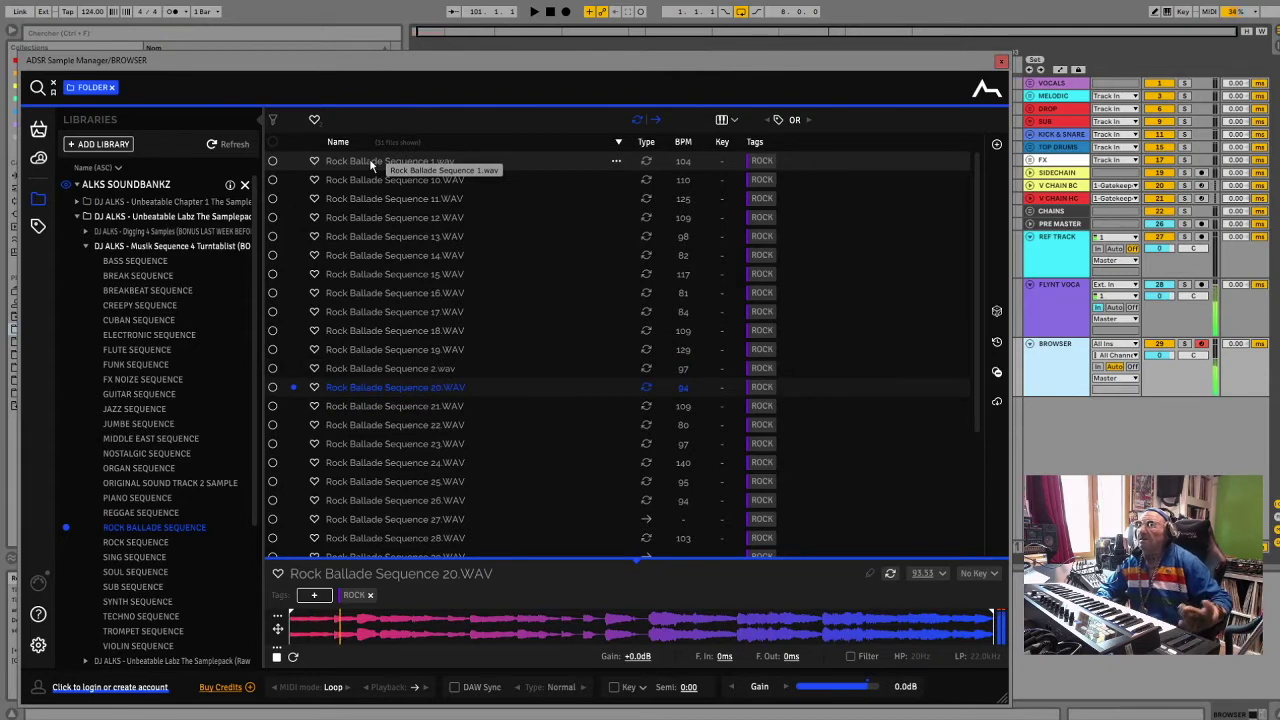
pyautogui.press('Down')
pyautogui.press('Down')
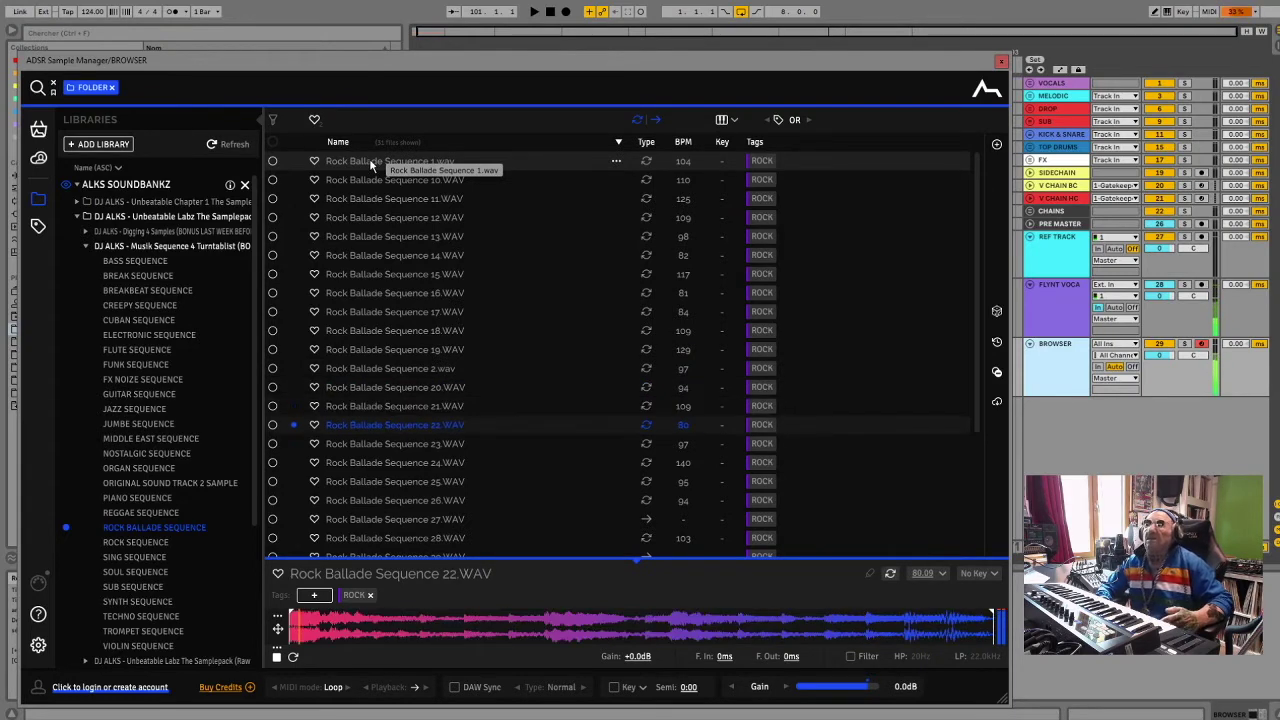
pyautogui.press('Down')
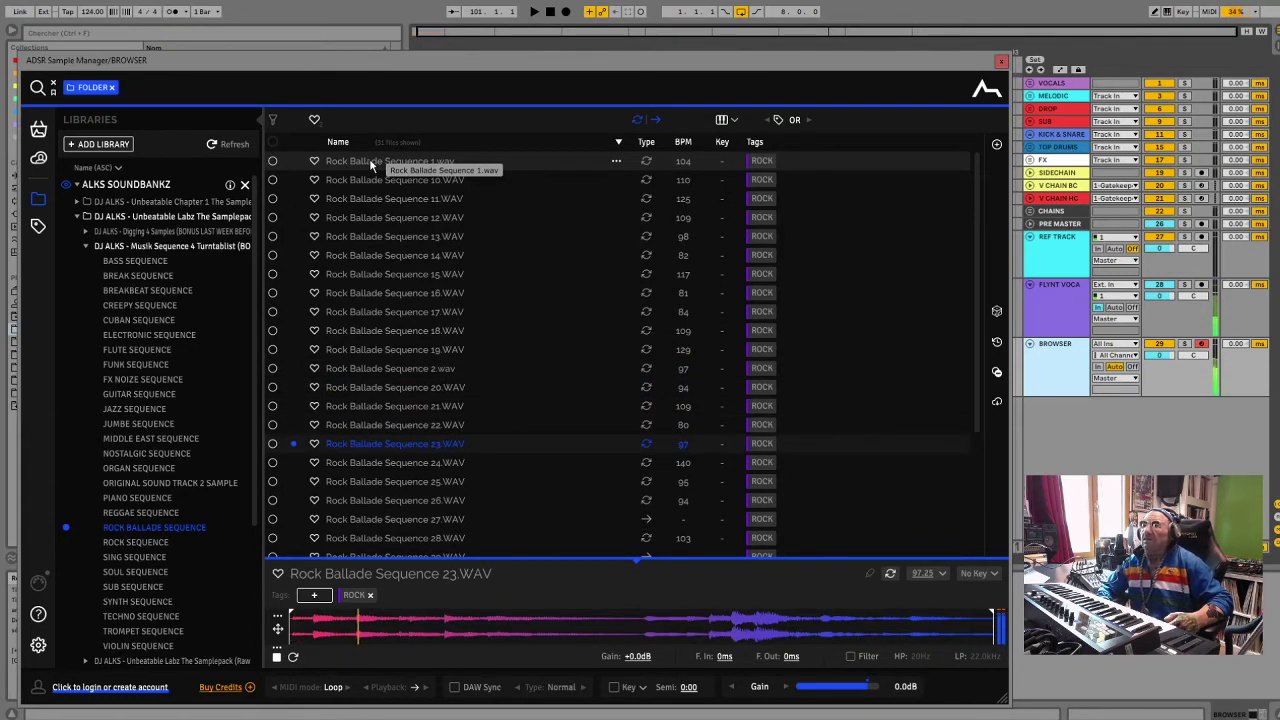
pyautogui.press('Down')
pyautogui.press('Down')
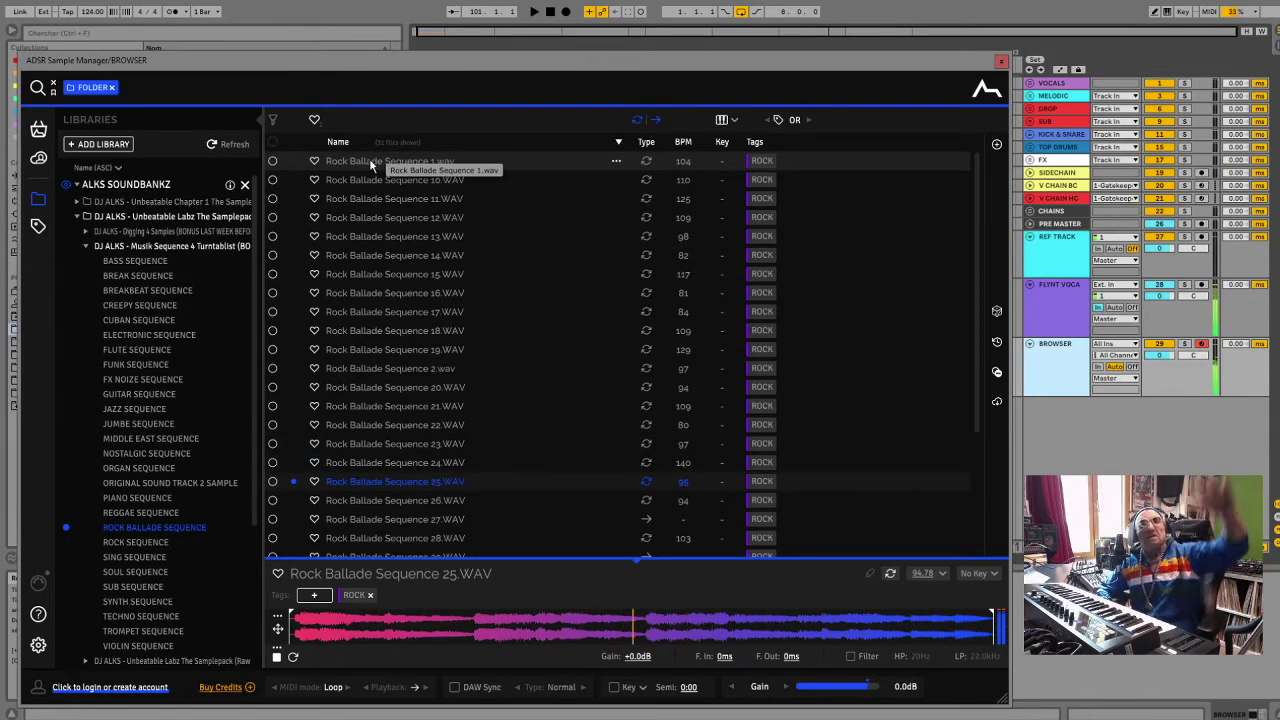
pyautogui.press('Down')
pyautogui.press('Down')
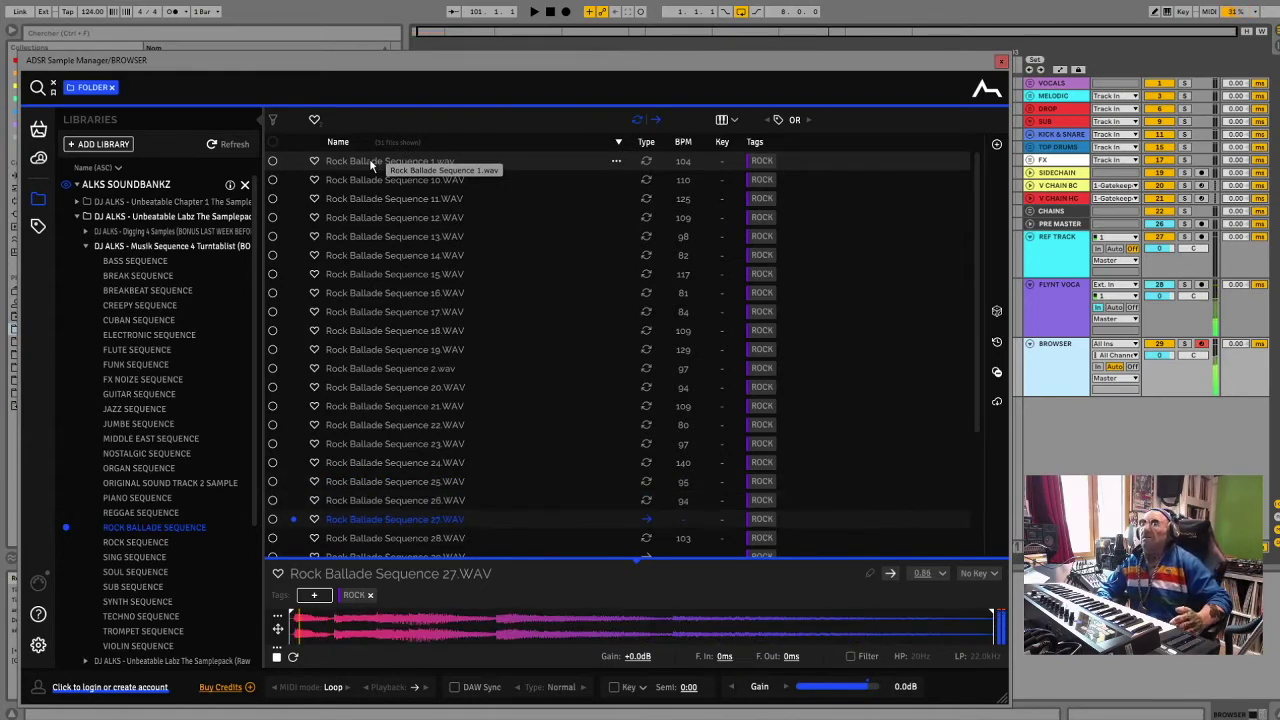
pyautogui.press('Down')
pyautogui.press('Down')
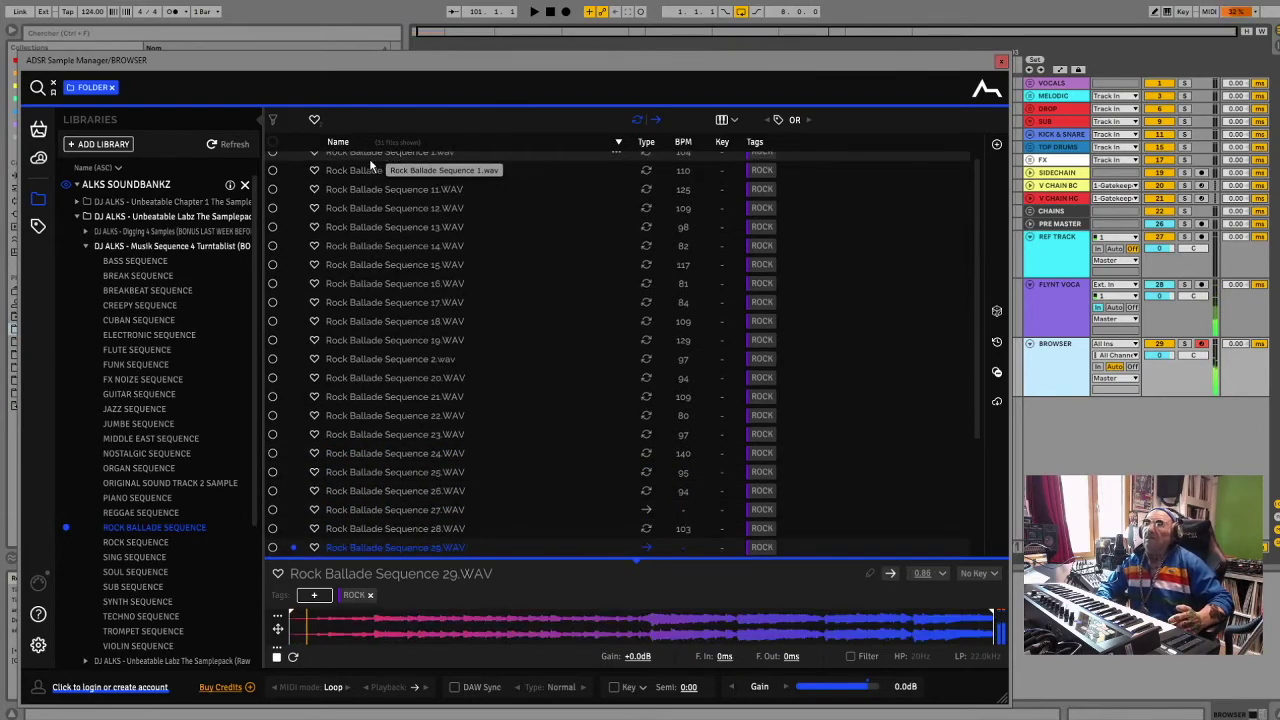
pyautogui.press('Down')
pyautogui.press('Down')
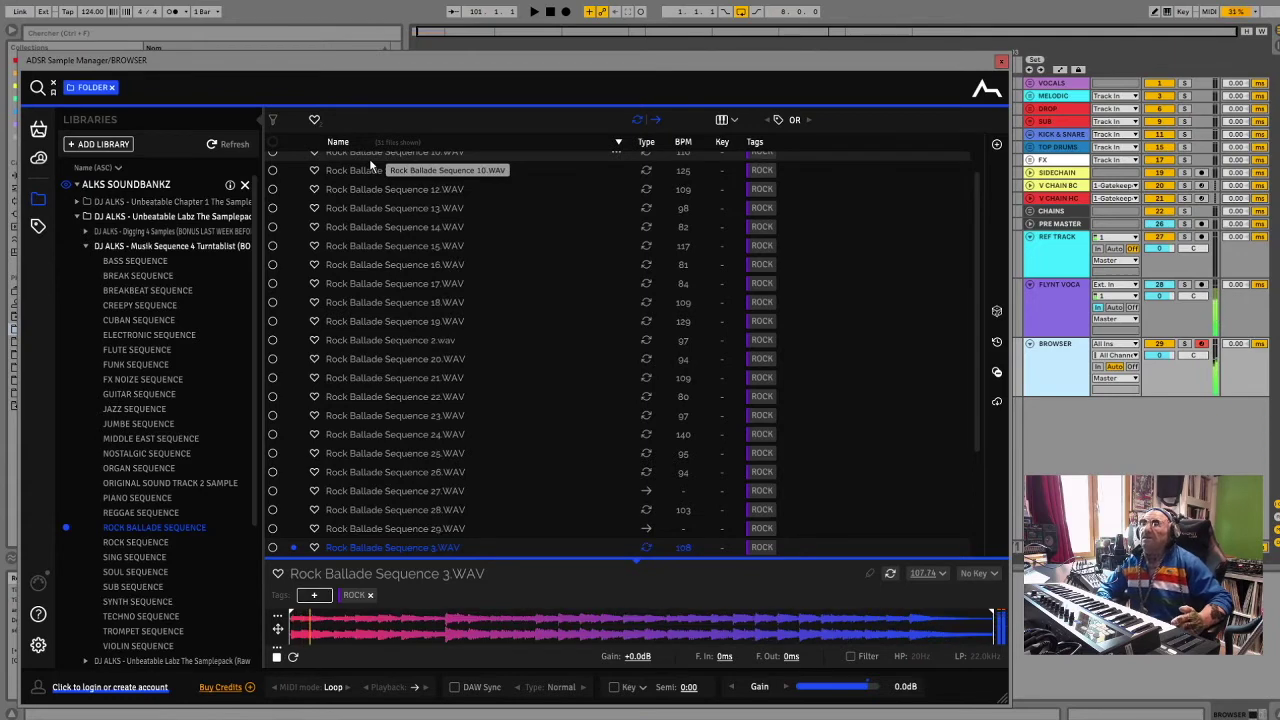
pyautogui.press('Down')
pyautogui.press('Down')
pyautogui.press('Down')
pyautogui.press('Down')
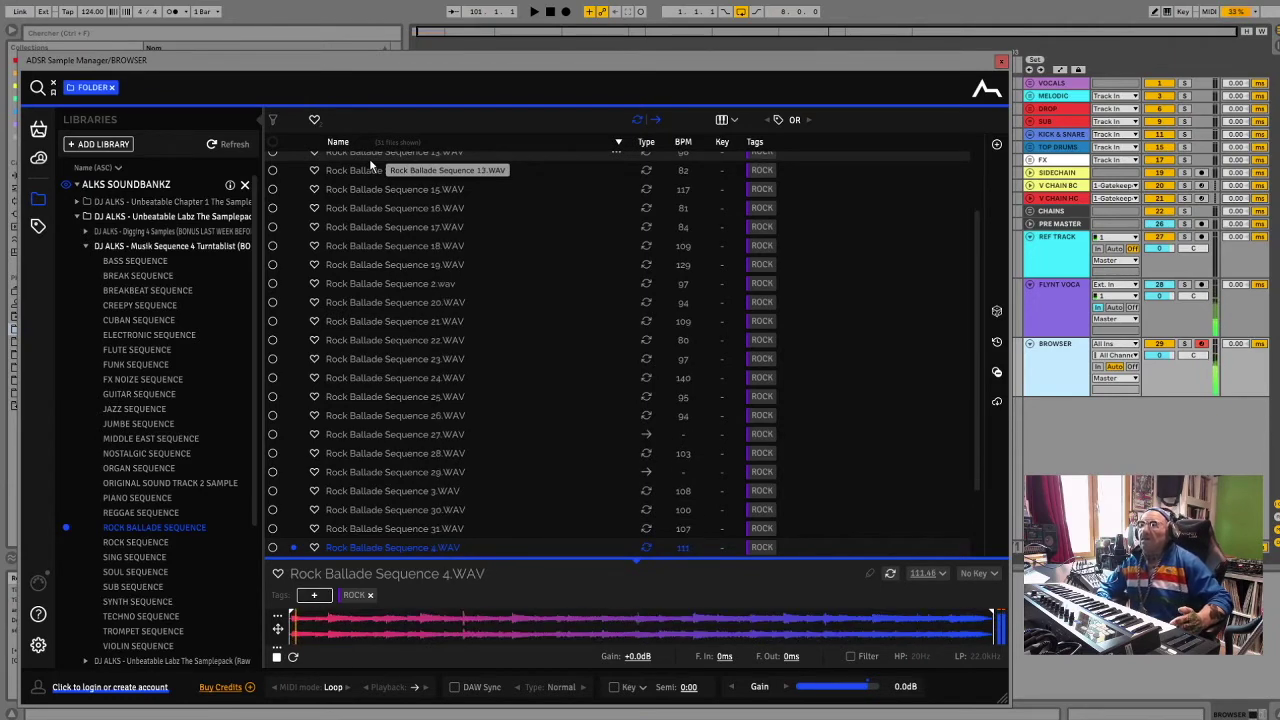
pyautogui.press('Down')
pyautogui.press('Down')
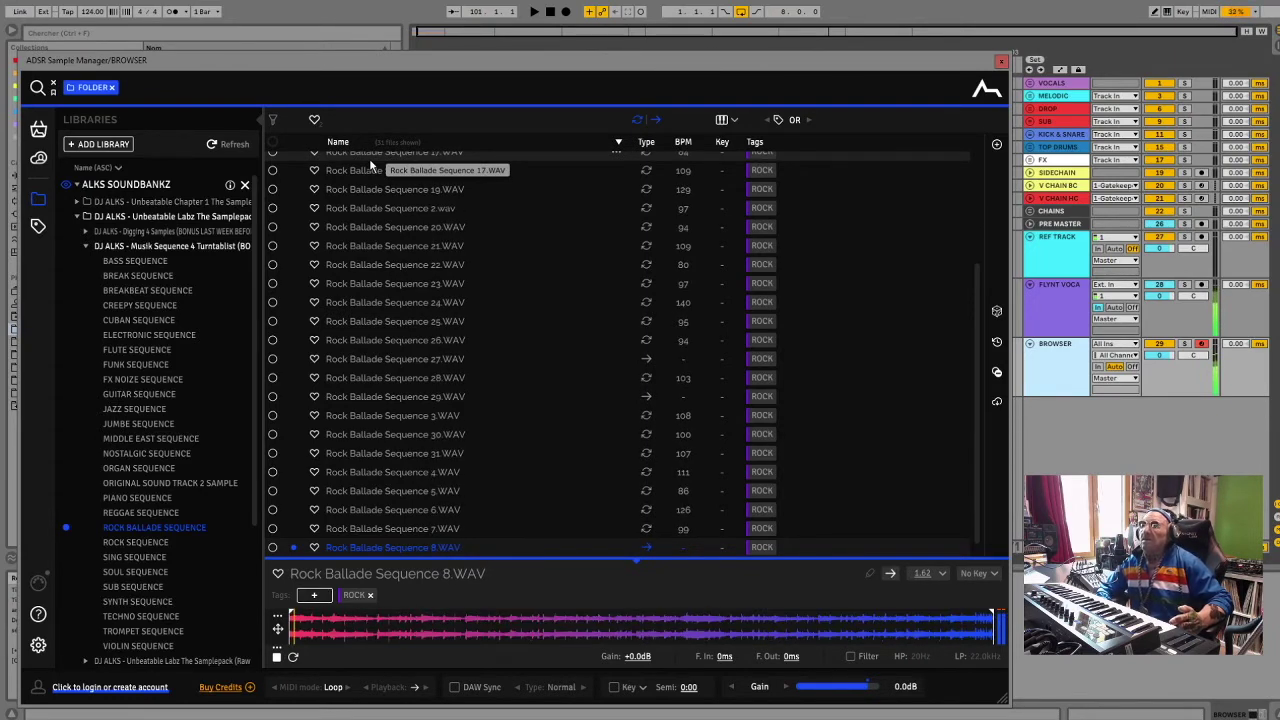
pyautogui.press('Down')
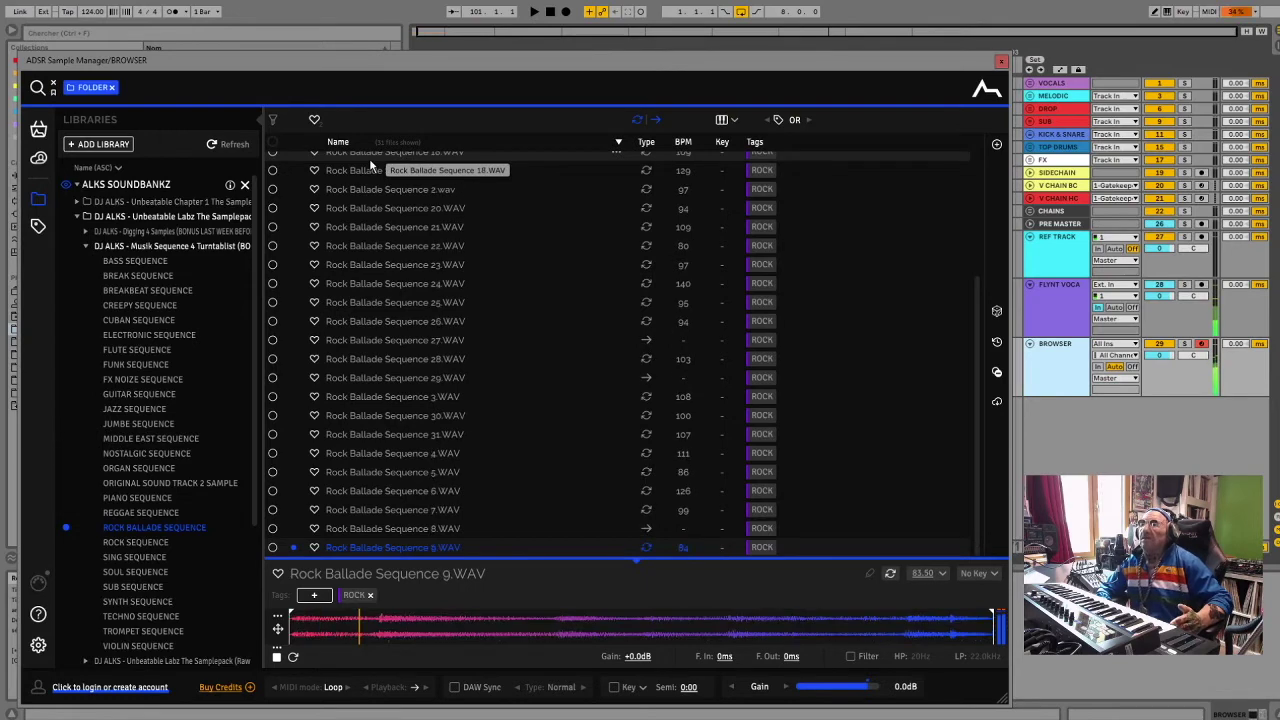
# Open the ROCK SEQUENCE folder and preview its samples in listed order, from Rock Sequence 1.wav to Rock Sequence 9.wav
pyautogui.click(150, 545)
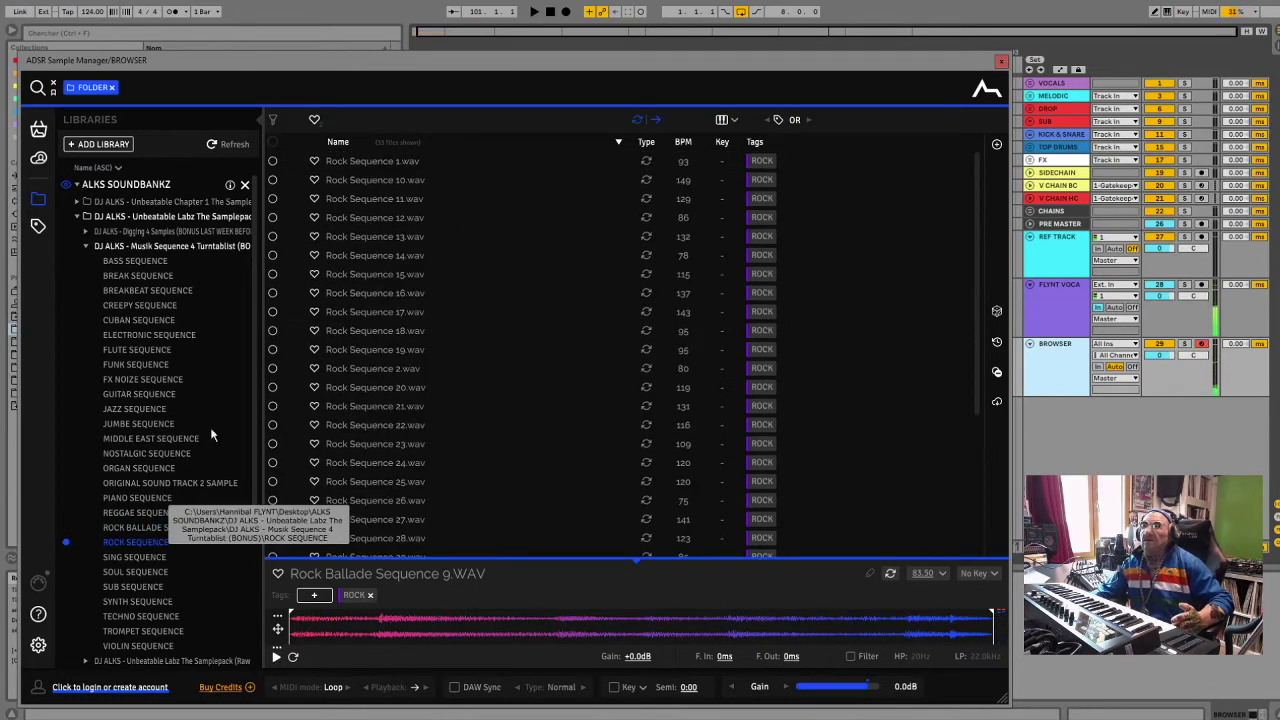
pyautogui.click(389, 162)
pyautogui.press('Down')
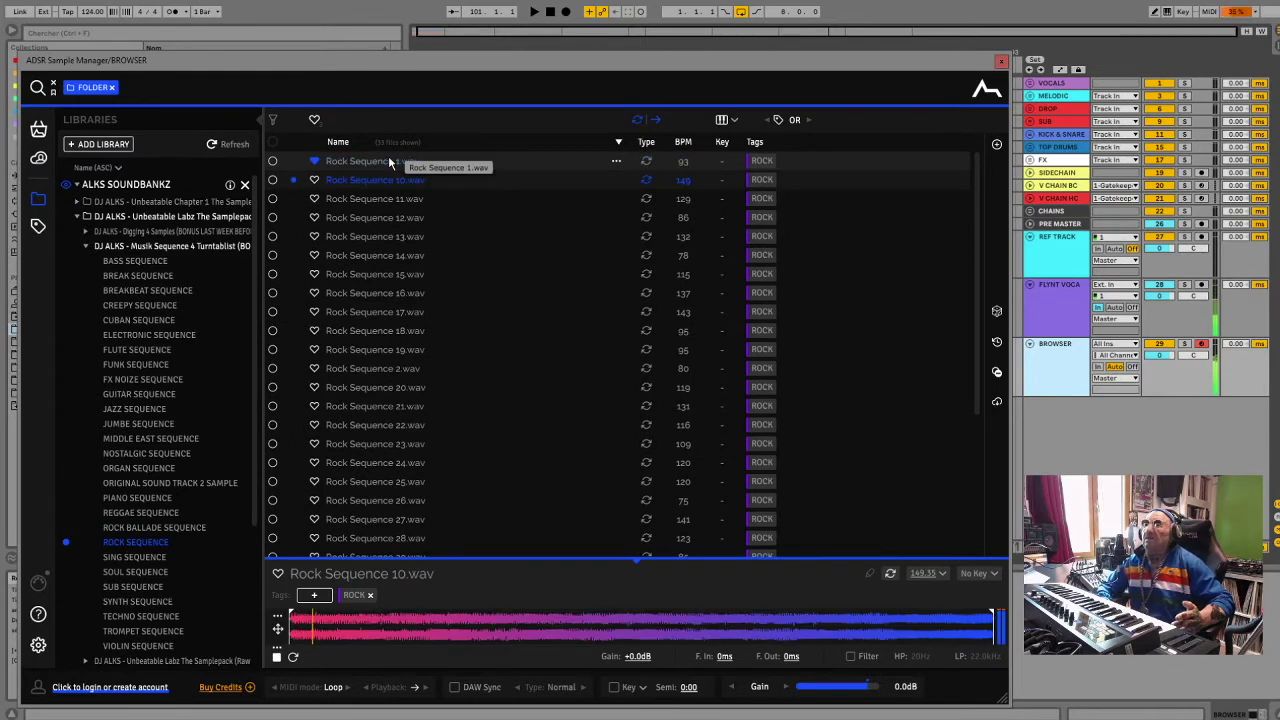
pyautogui.press('Down')
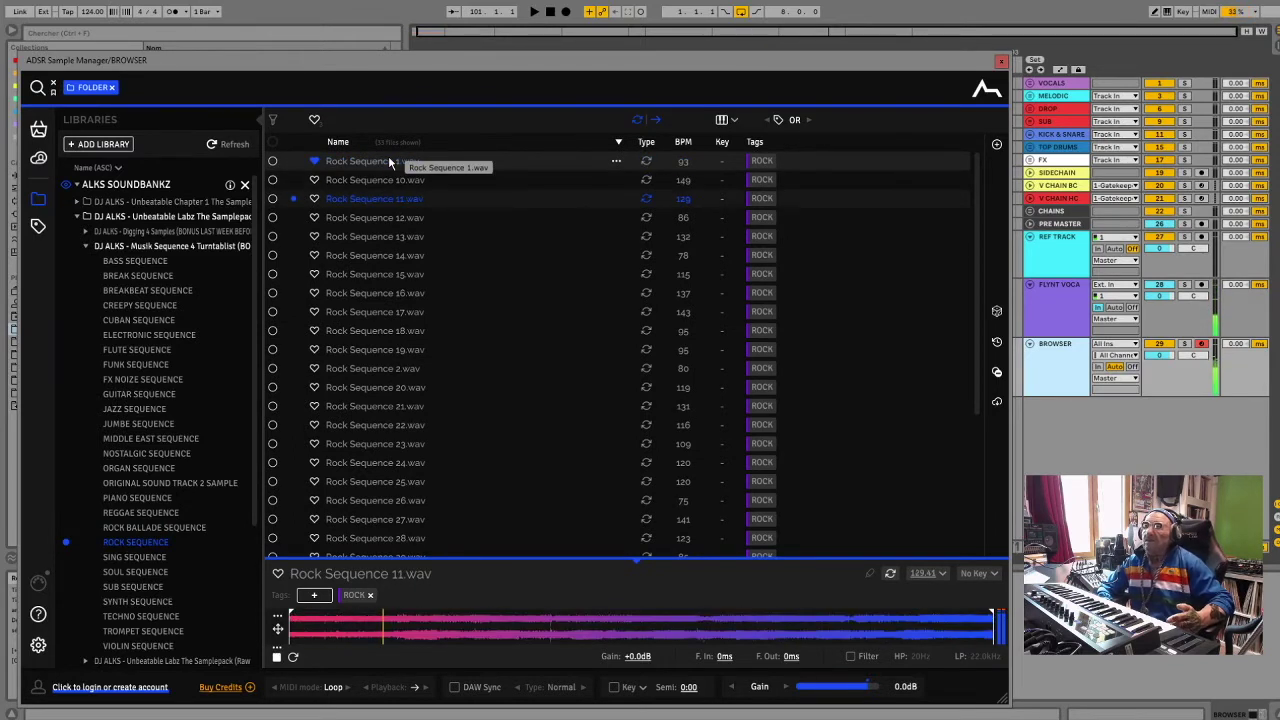
pyautogui.press('Down')
pyautogui.press('Down')
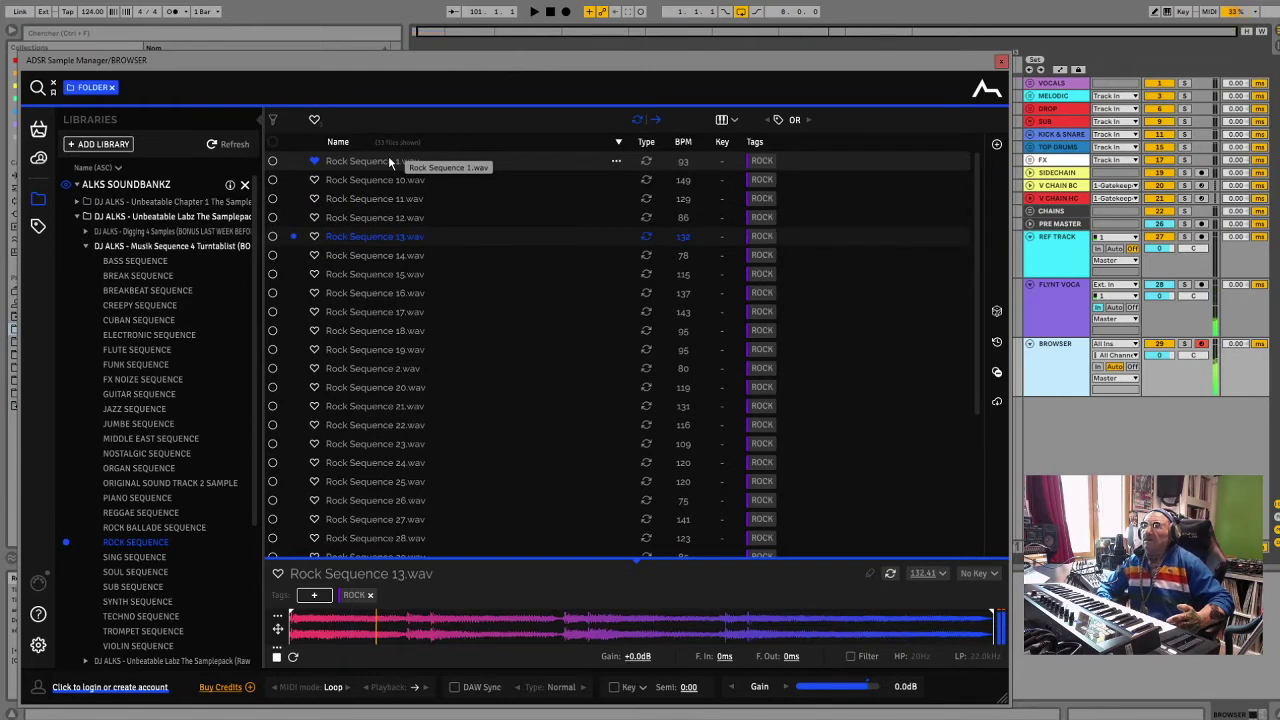
pyautogui.press('Down')
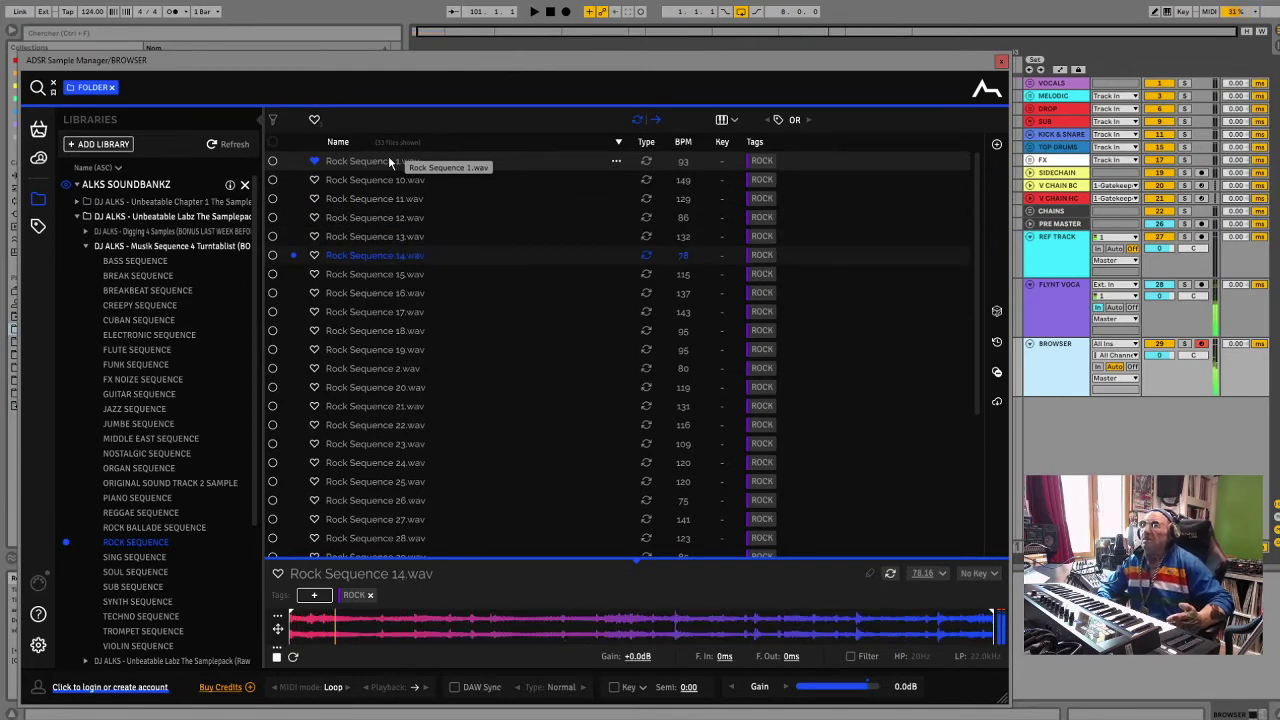
pyautogui.press('Down')
pyautogui.press('Down')
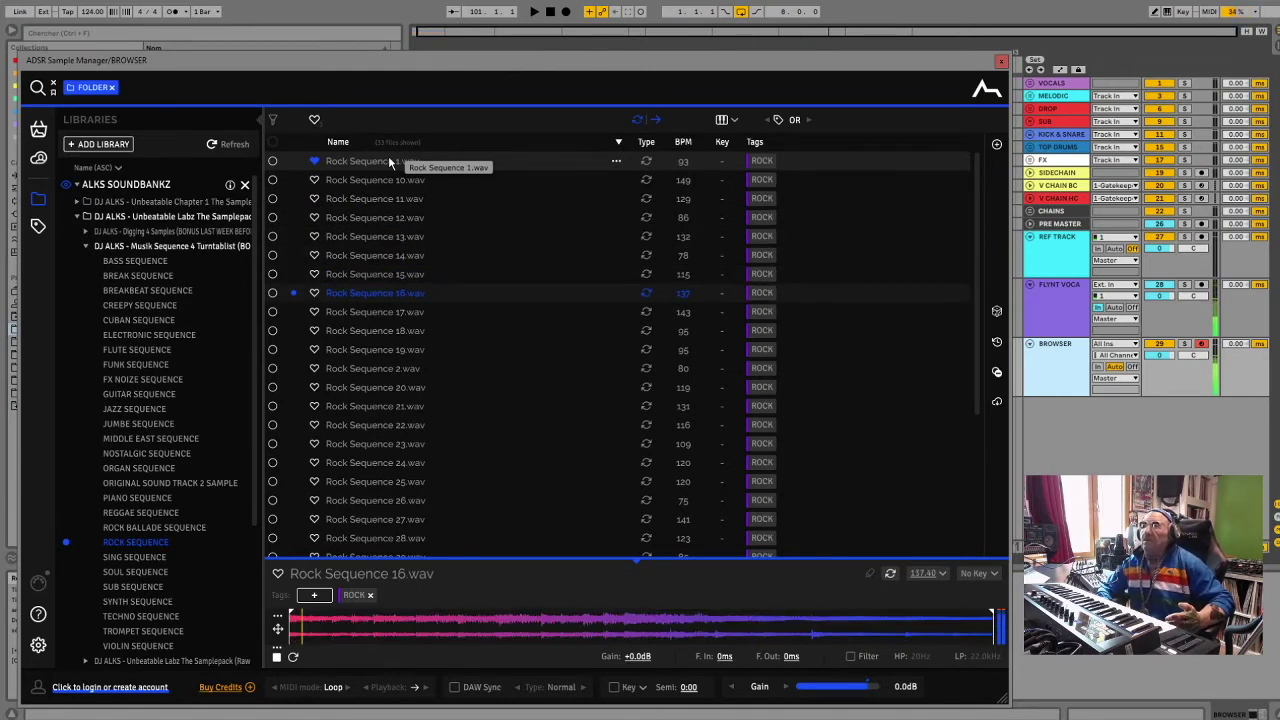
pyautogui.press('Down')
pyautogui.press('Down')
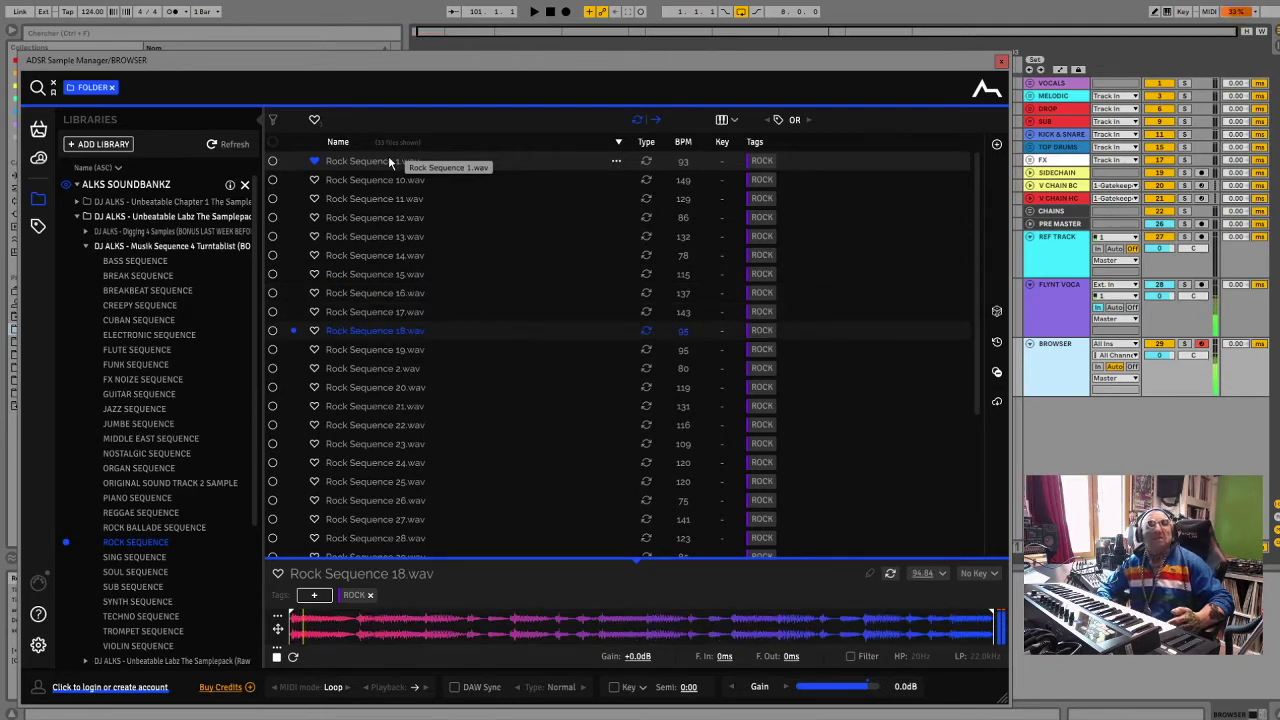
pyautogui.press('Down')
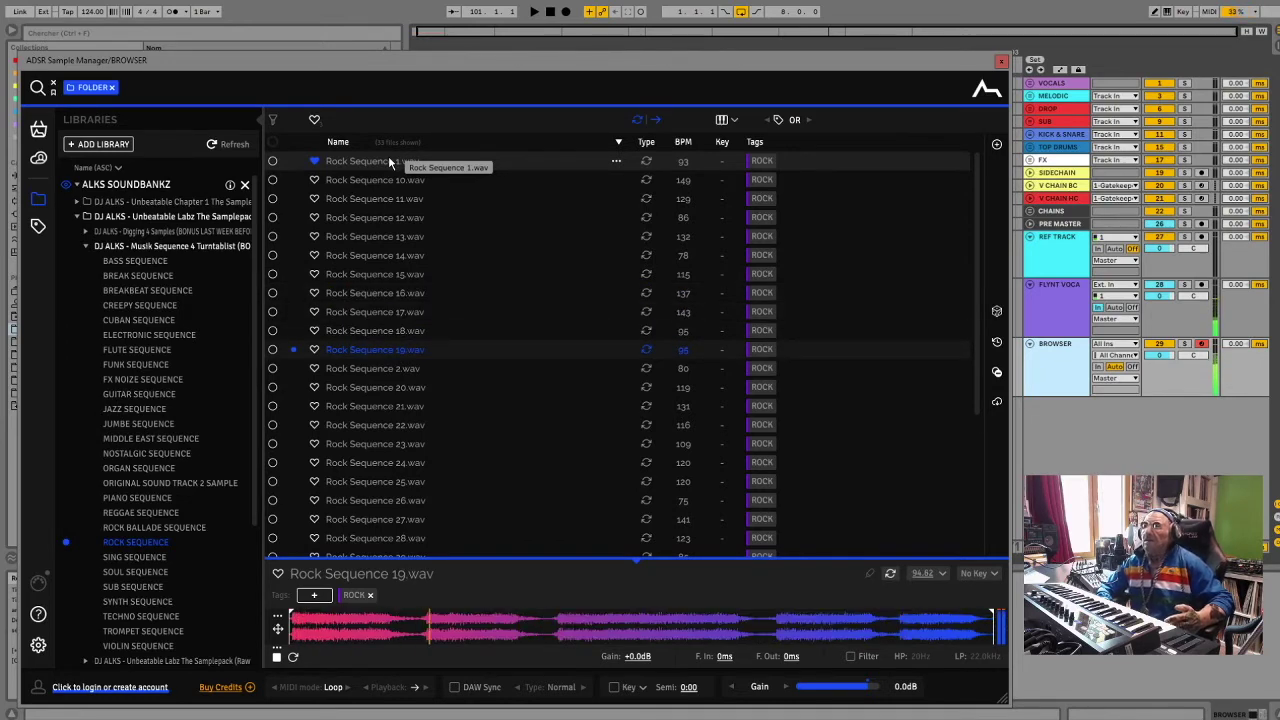
pyautogui.press('Down')
pyautogui.press('Down')
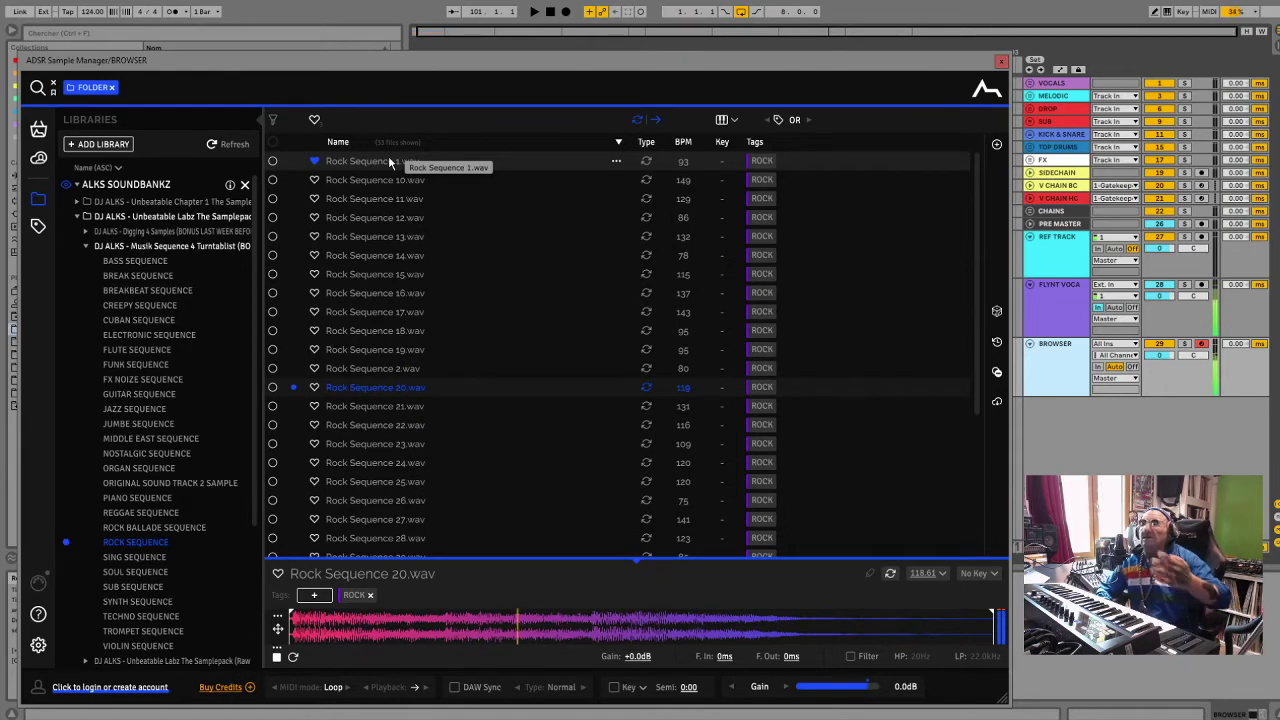
pyautogui.press('Down')
pyautogui.press('Down')
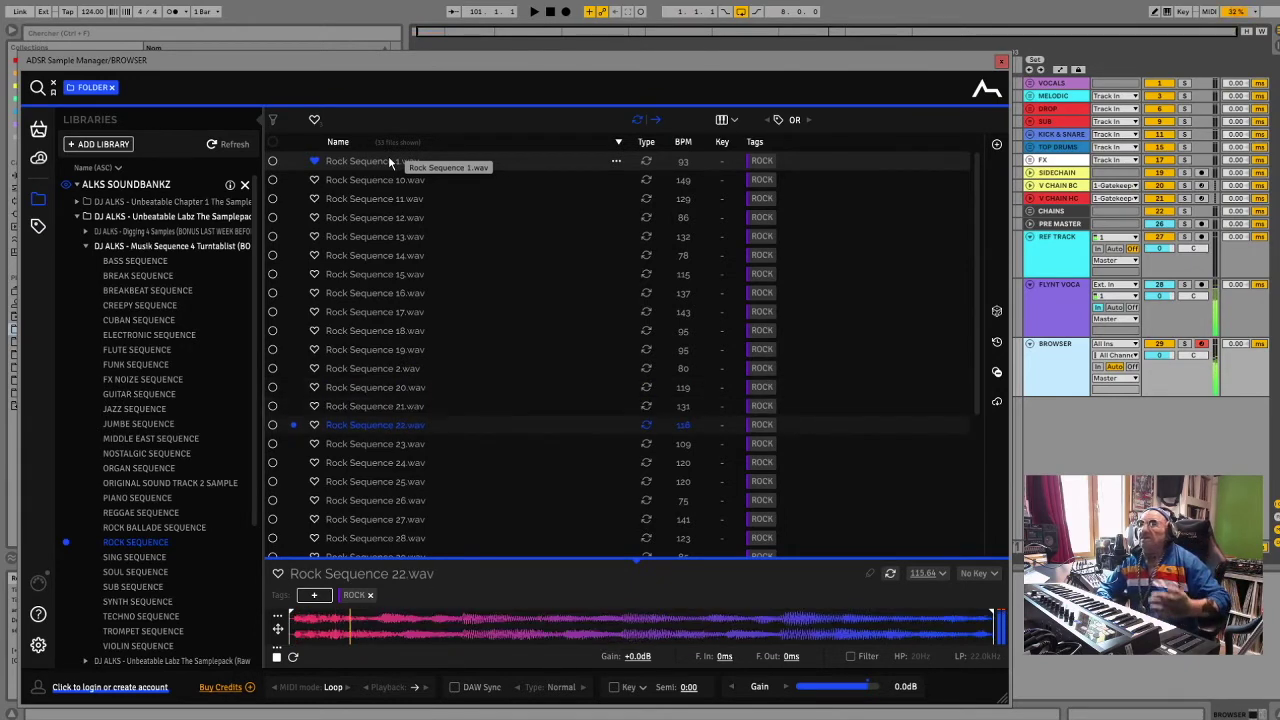
pyautogui.press('Down')
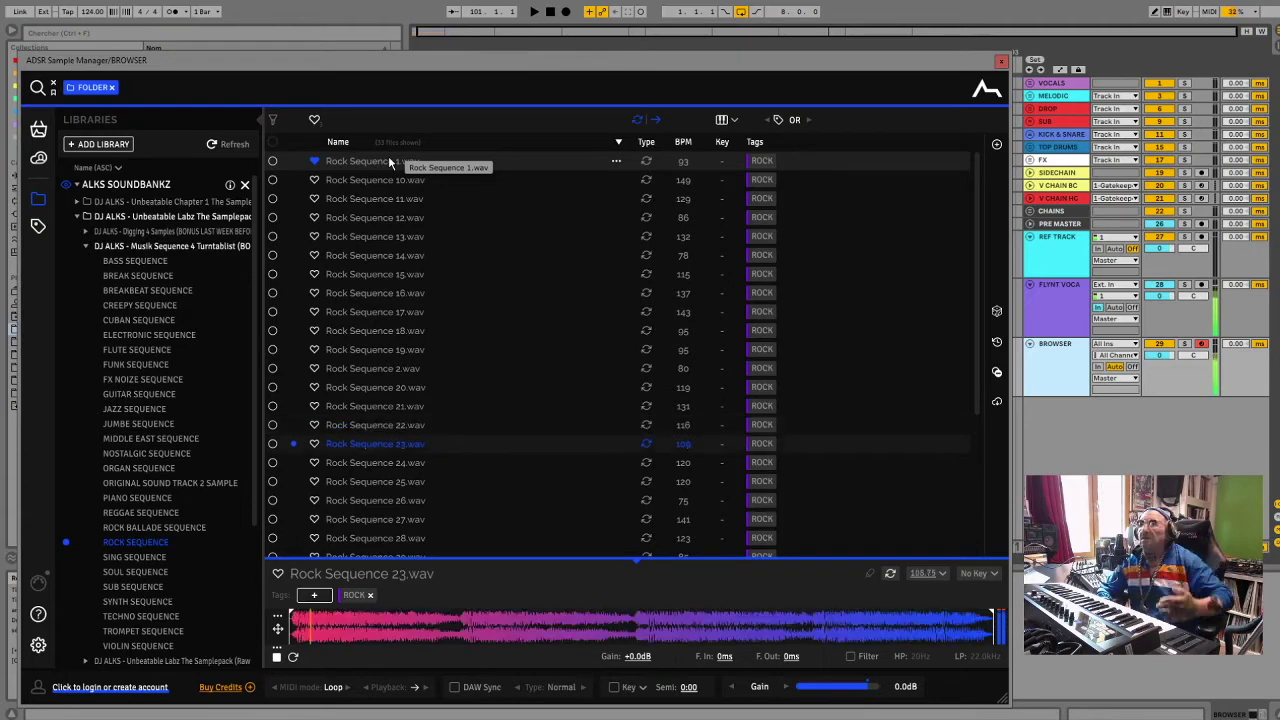
pyautogui.press('Down')
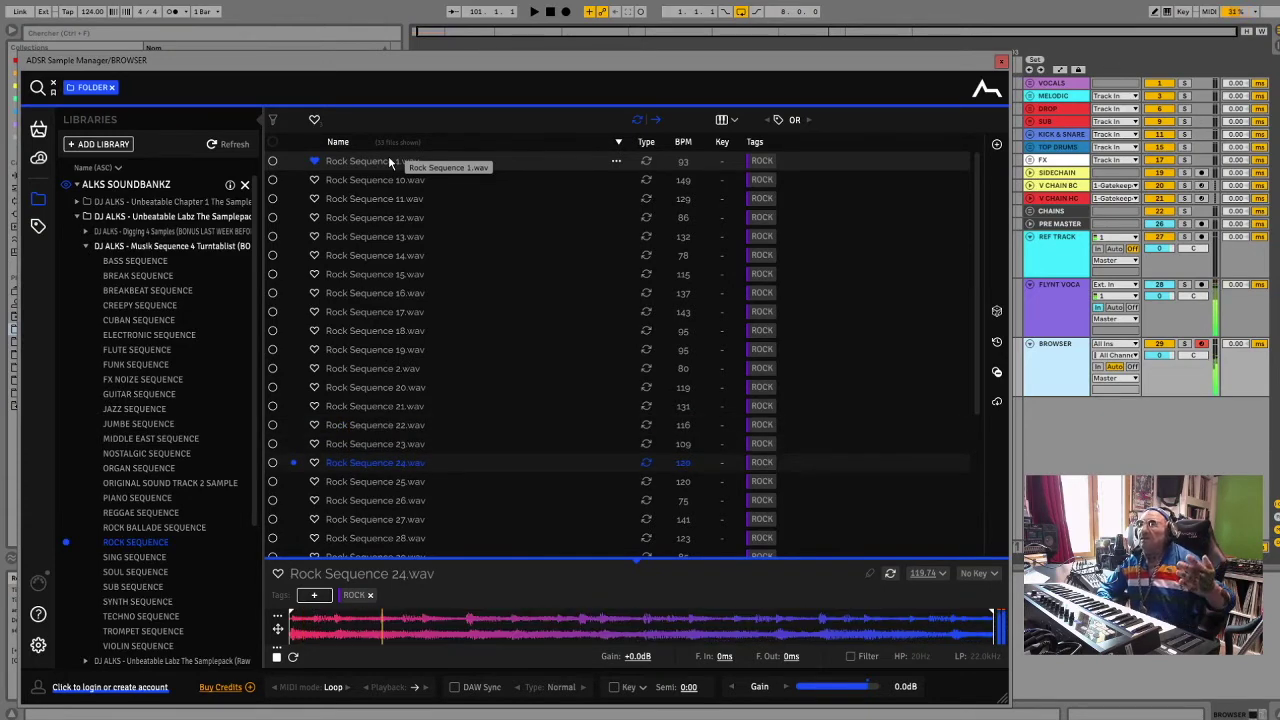
pyautogui.press('Down')
pyautogui.press('Down')
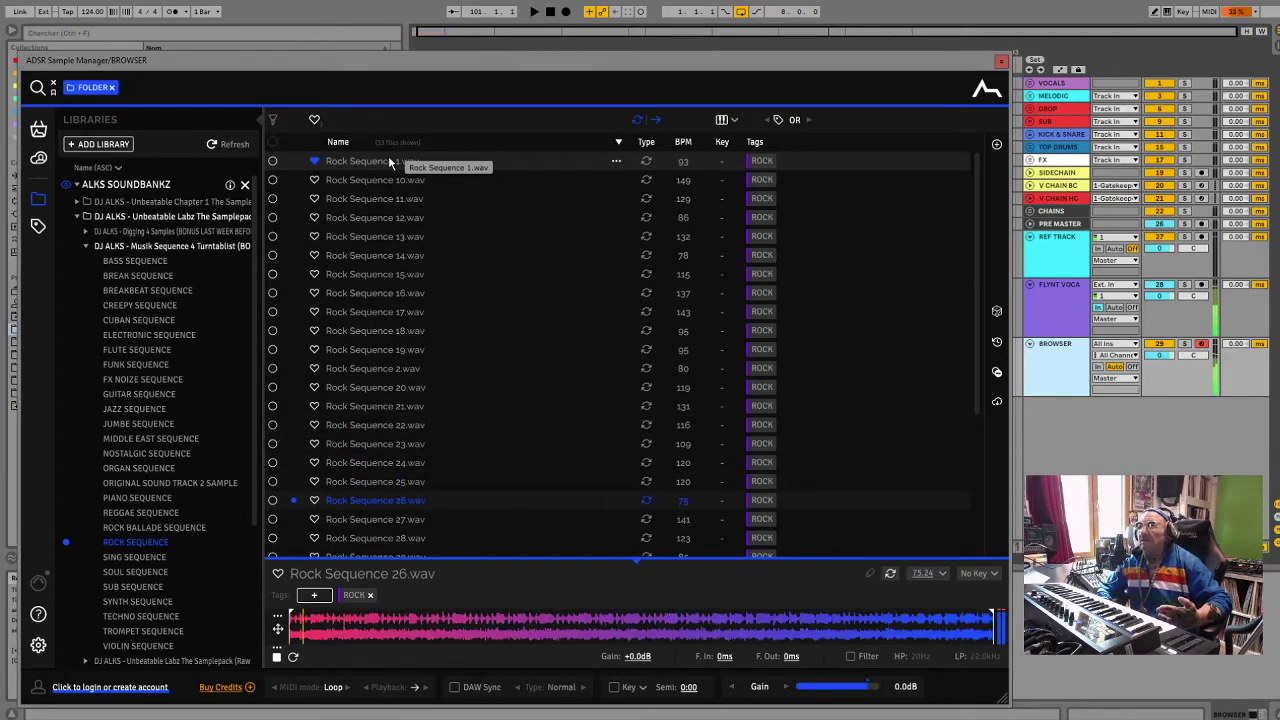
pyautogui.press('Down')
pyautogui.press('Down')
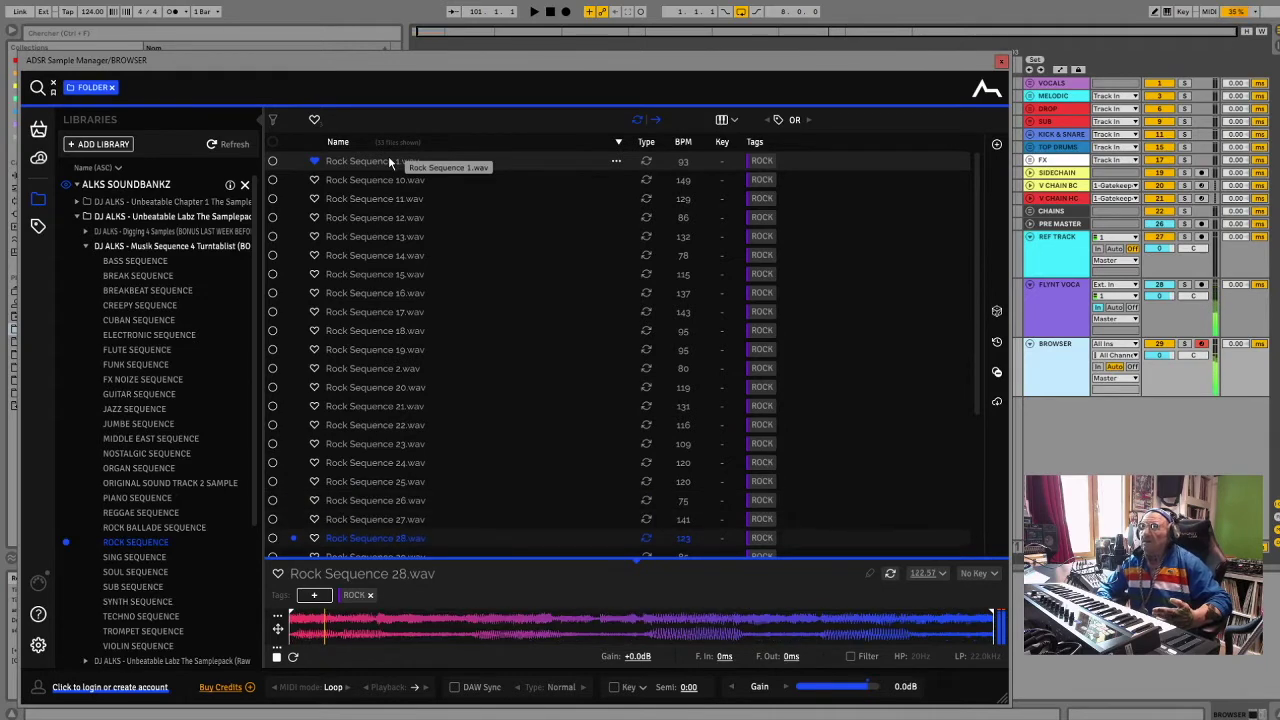
pyautogui.press('Down')
pyautogui.press('Down')
pyautogui.press('Down')
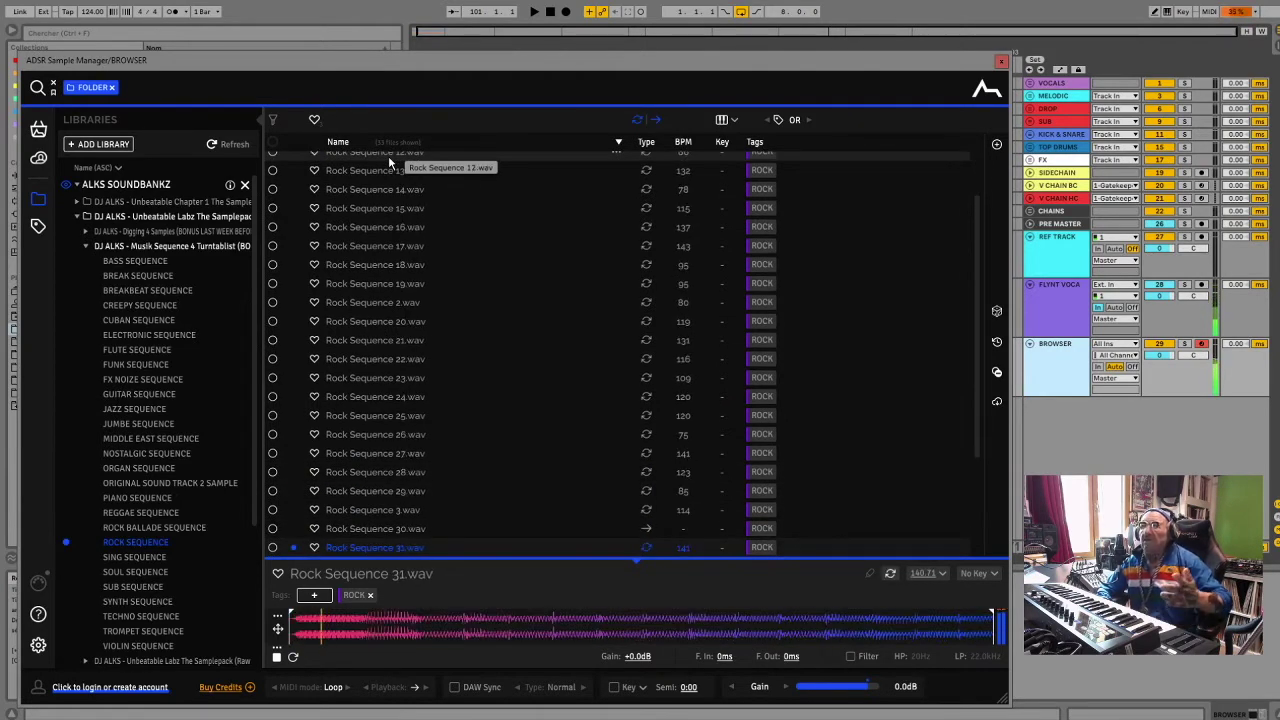
pyautogui.press('Down')
pyautogui.press('Down')
pyautogui.press('Down')
pyautogui.press('Down')
pyautogui.press('Down')
pyautogui.press('Down')
pyautogui.press('Down')
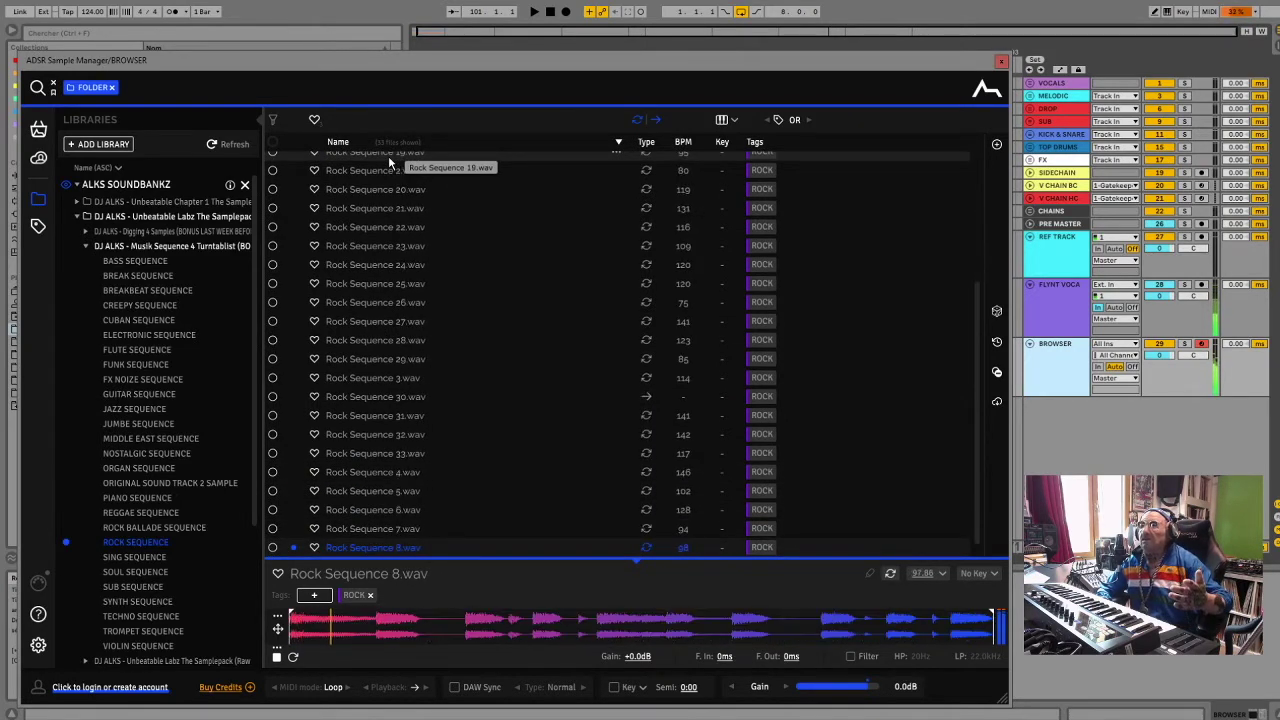
pyautogui.press('Down')
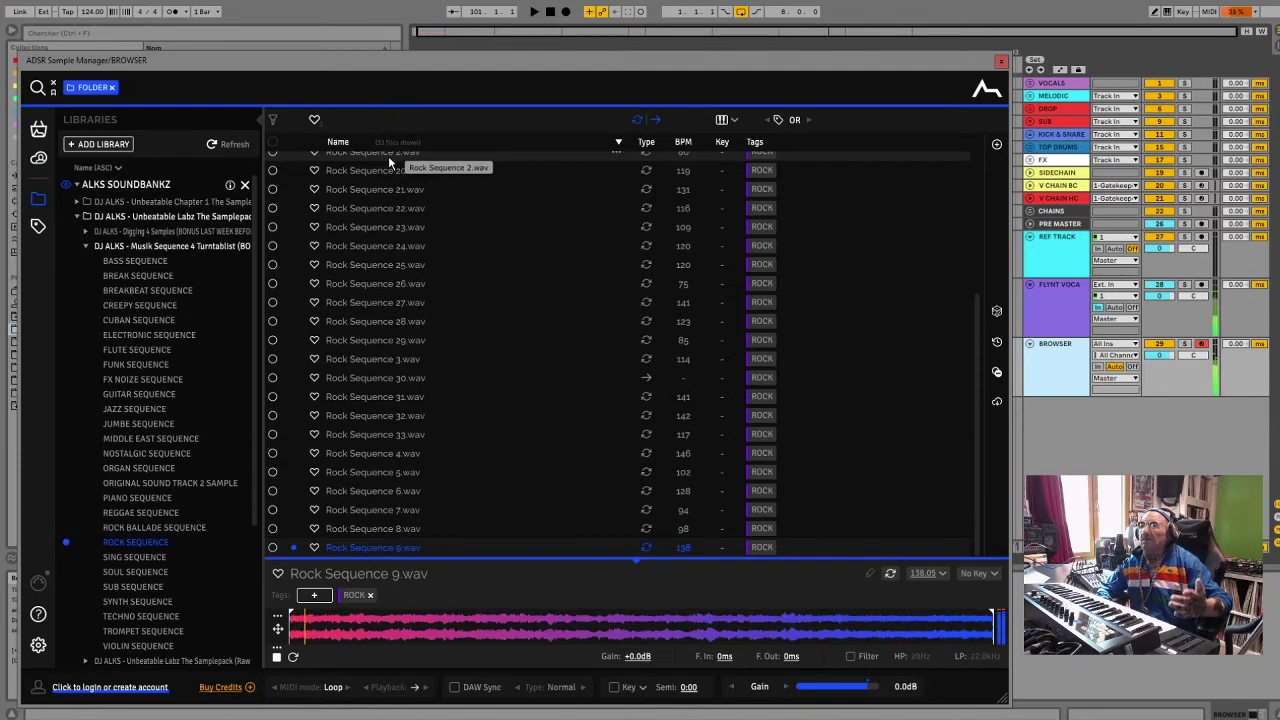
# Preview Sing 2.wav and Sing.wav in the SING SEQUENCE folder, and Soul Sequence.wav in the SOUL SEQUENCE folder
pyautogui.click(151, 560)
pyautogui.click(345, 162)
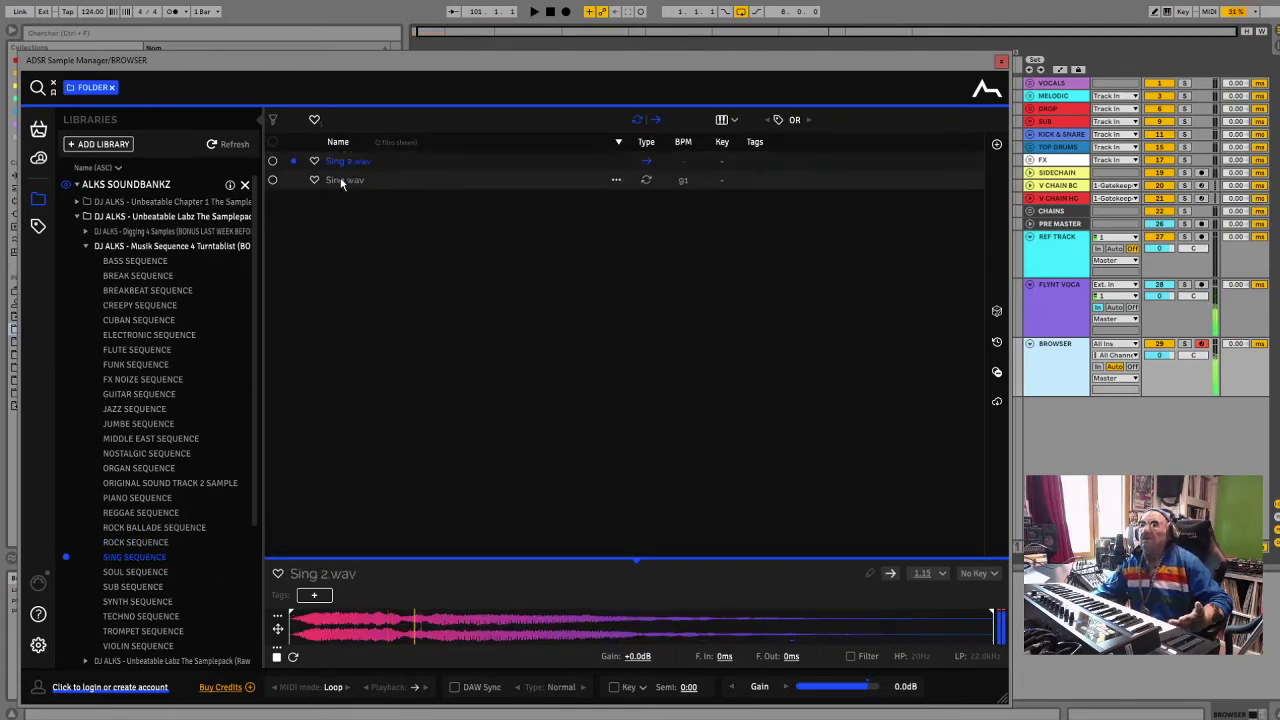
pyautogui.click(342, 179)
pyautogui.click(135, 571)
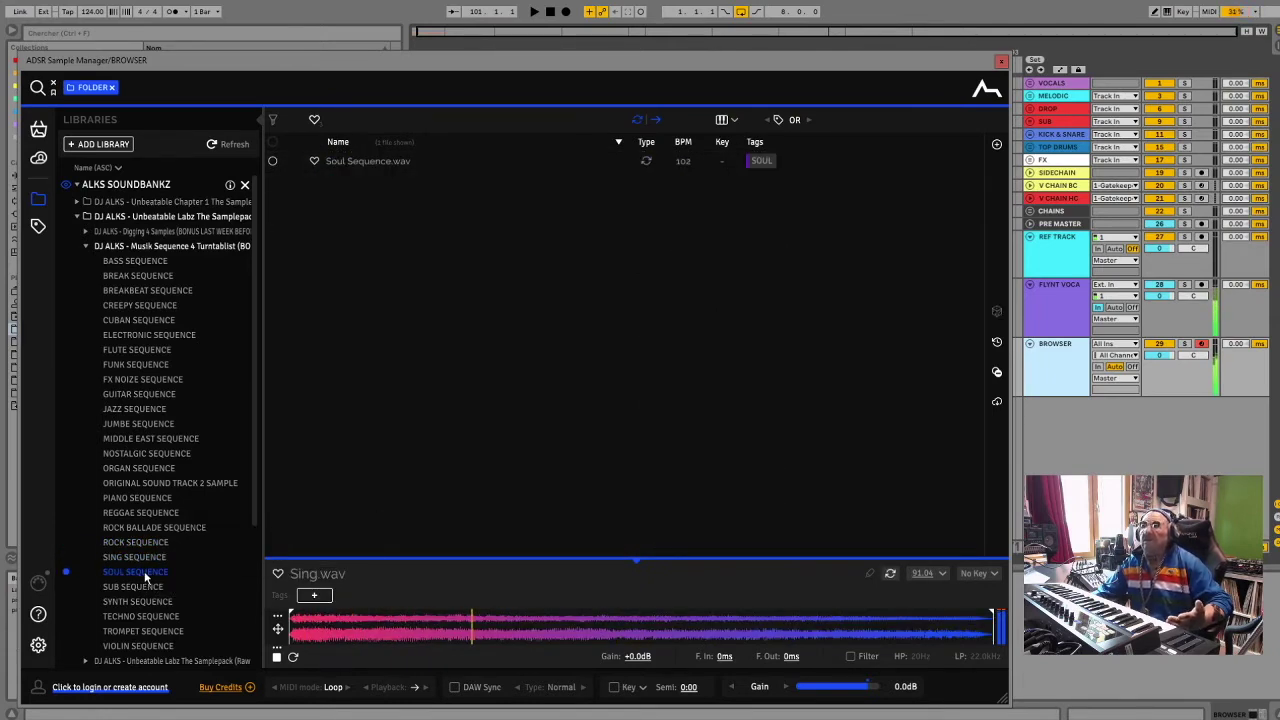
pyautogui.click(341, 161)
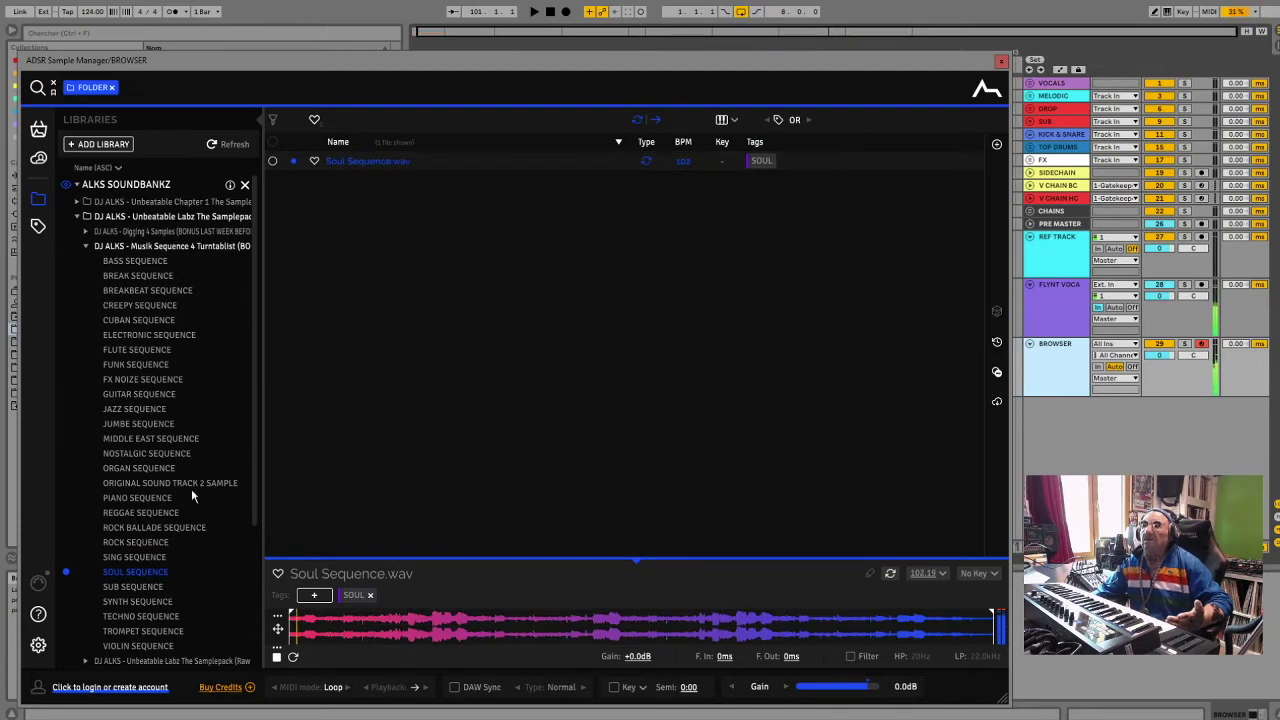
# Open the SUB SEQUENCE folder and preview its samples in listed order, from Sub 1.wav to Sub.wav
pyautogui.click(135, 586)
pyautogui.click(315, 162)
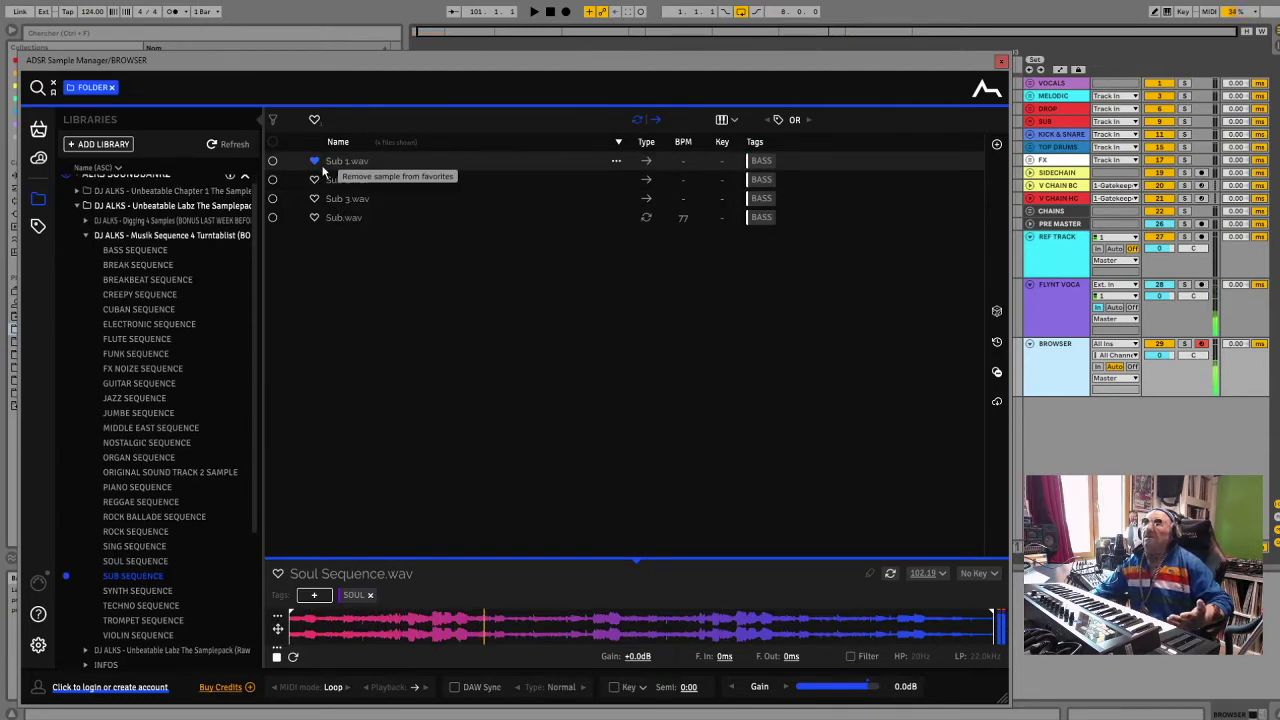
pyautogui.press('Down')
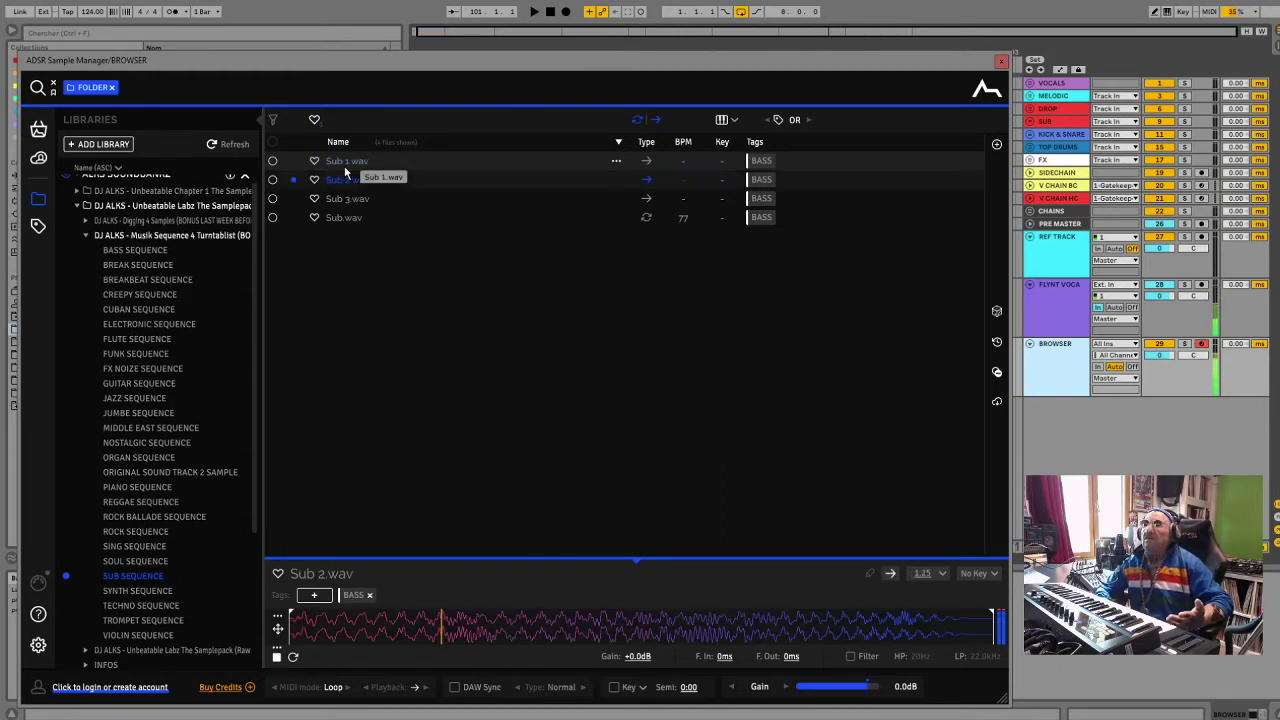
pyautogui.press('Down')
pyautogui.press('Down')
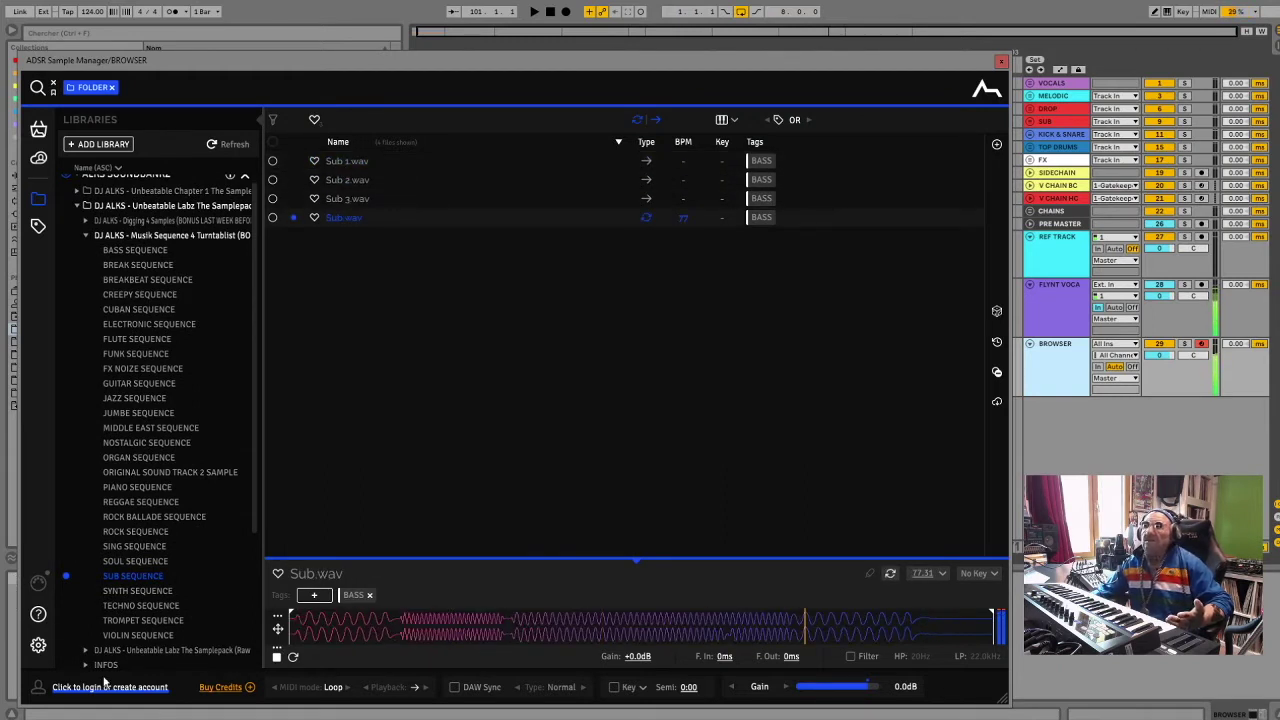
# Open the SYNTH SEQUENCE folder and preview its samples in listed order, from Synth Sequence 1.wav to Synth Sequence 2.wav
pyautogui.click(137, 590)
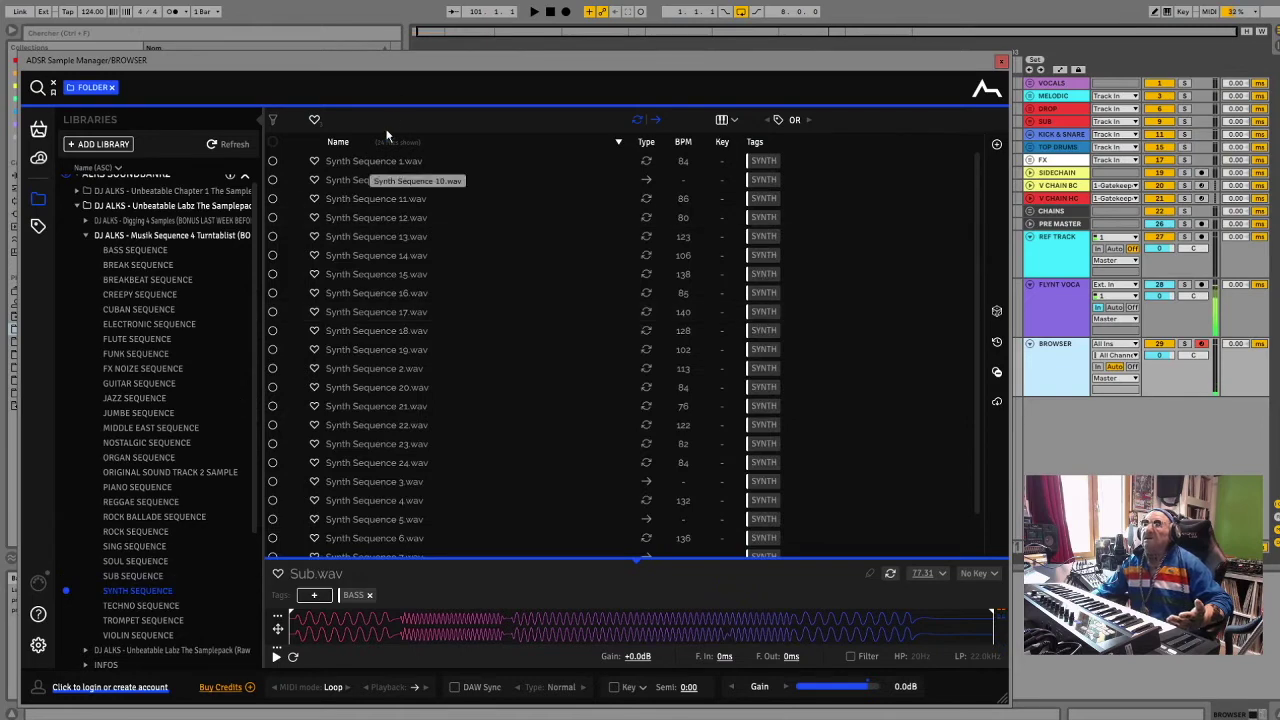
pyautogui.click(369, 162)
pyautogui.press('Down')
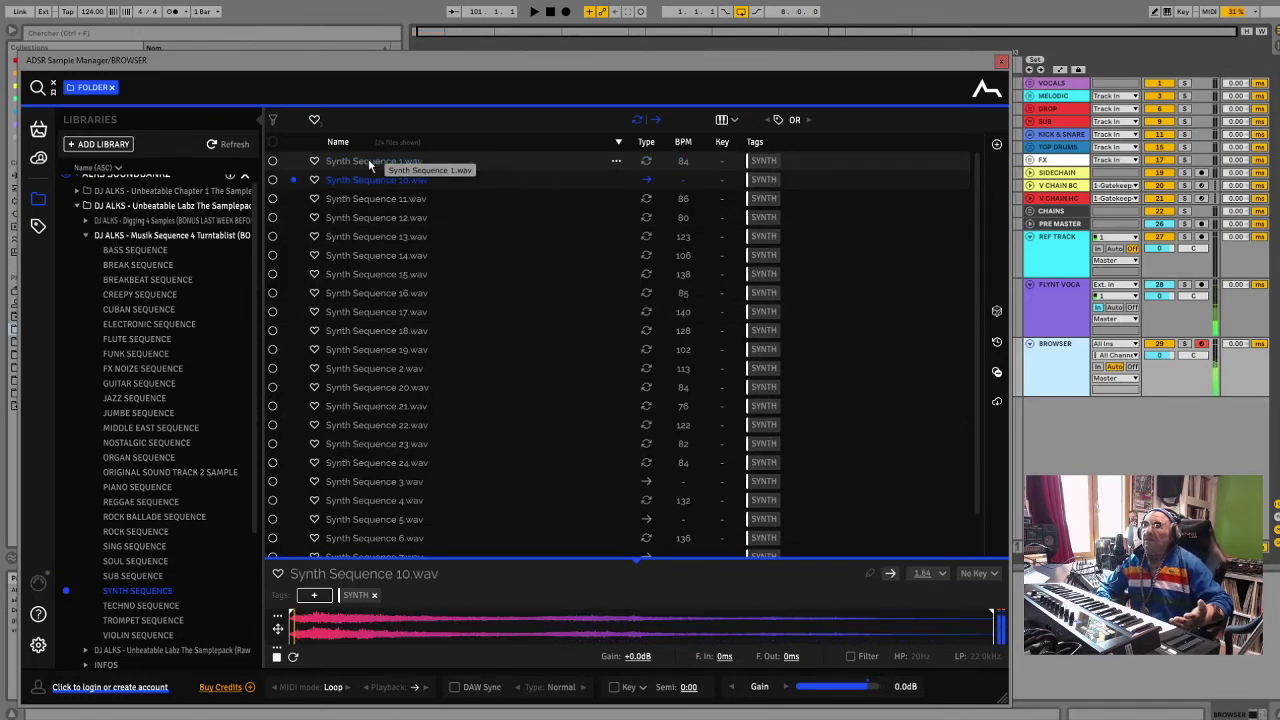
pyautogui.press('Down')
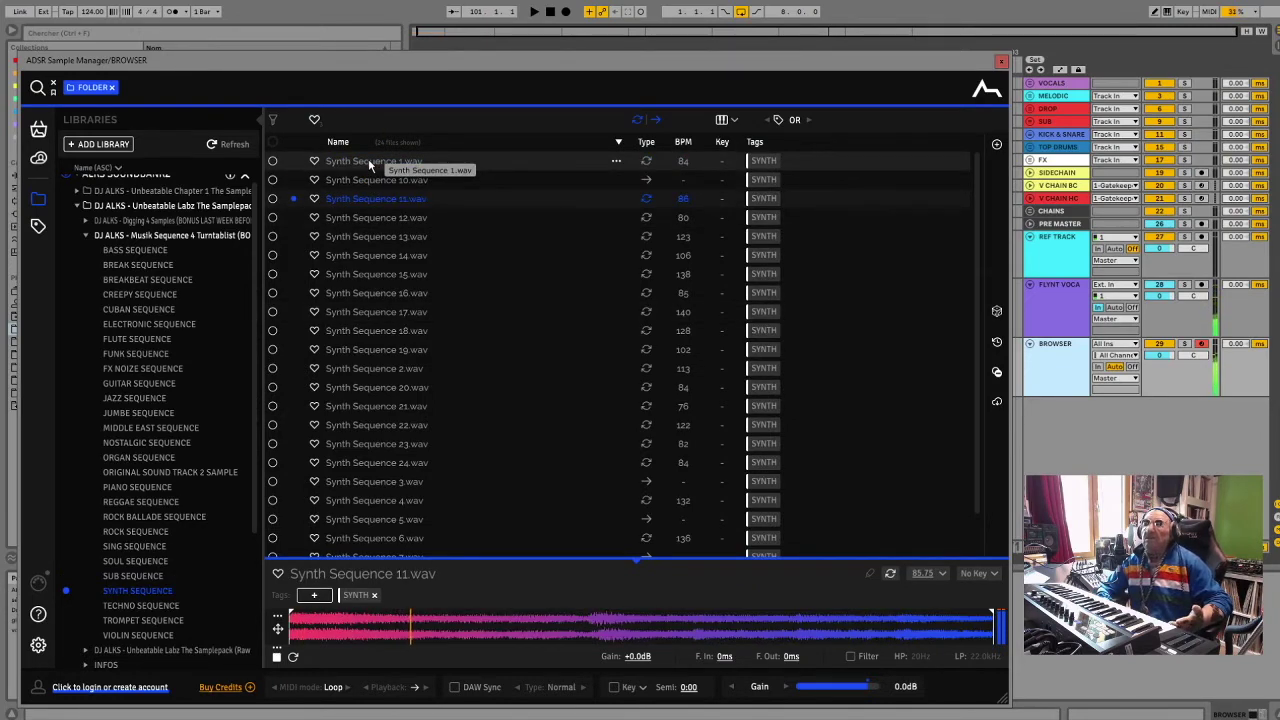
pyautogui.press('Down')
pyautogui.press('Down')
pyautogui.press('Down')
pyautogui.press('Down')
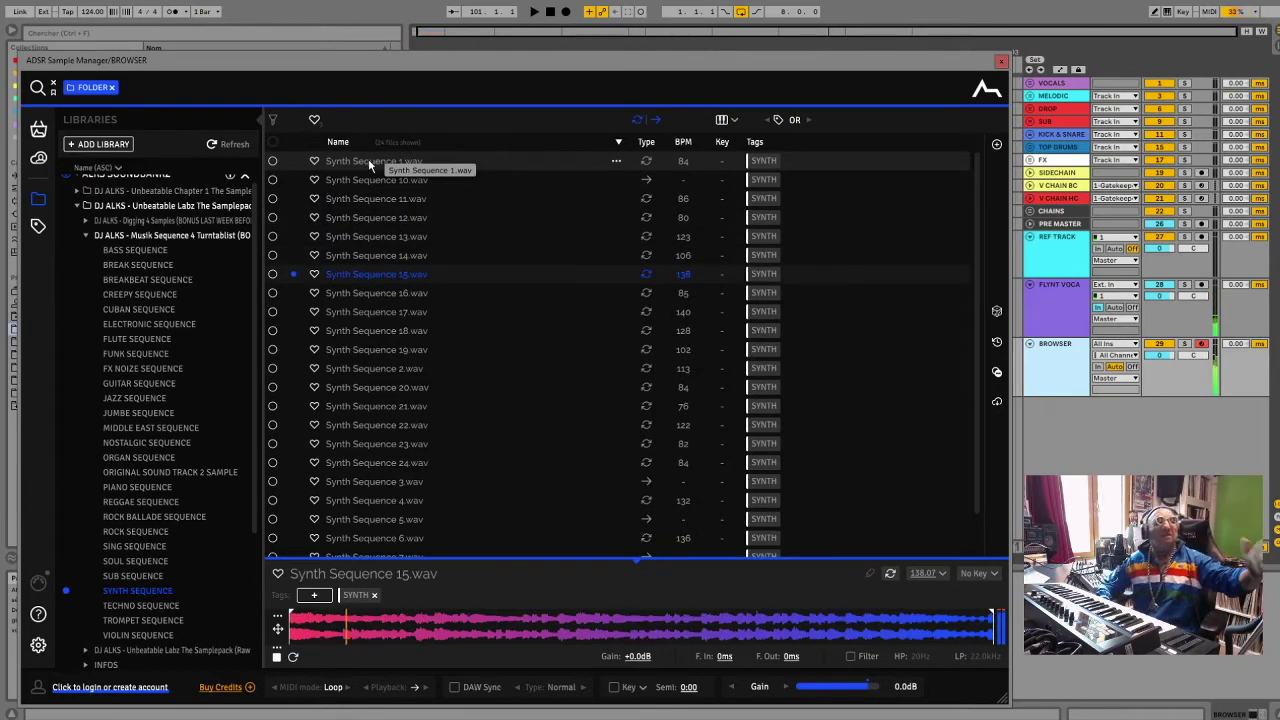
pyautogui.press('Down')
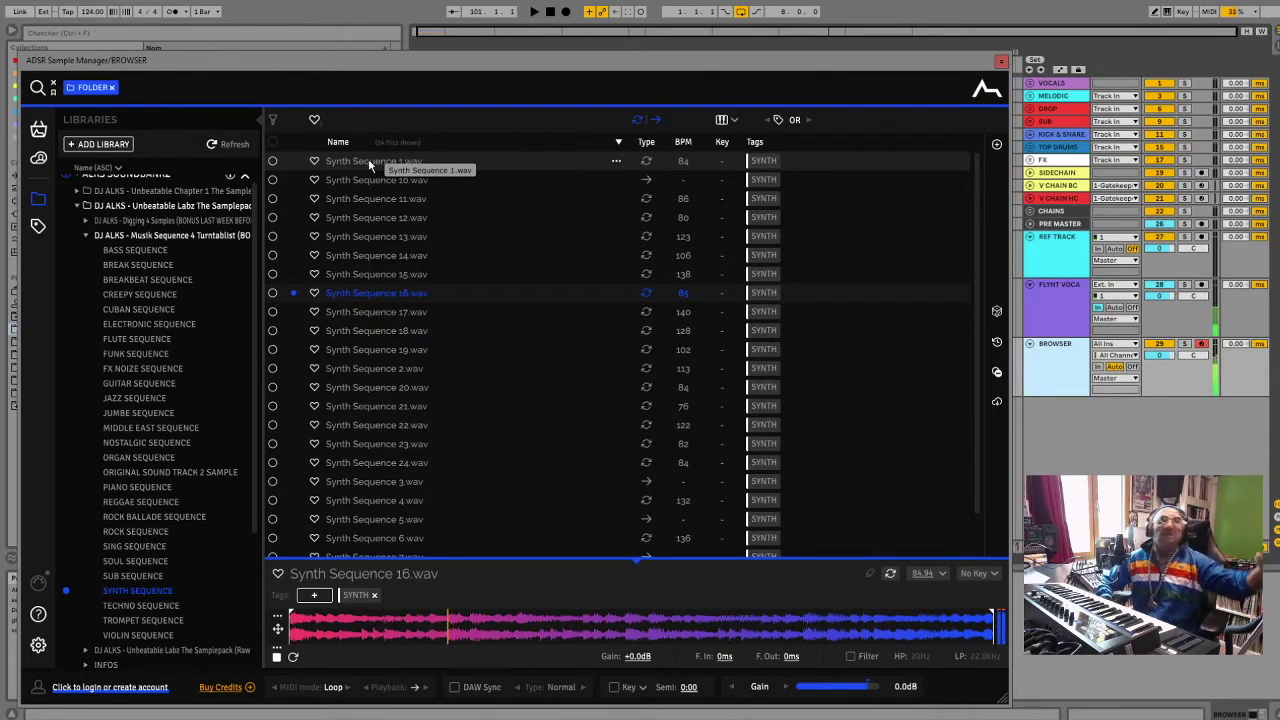
pyautogui.press('Down')
pyautogui.press('Down')
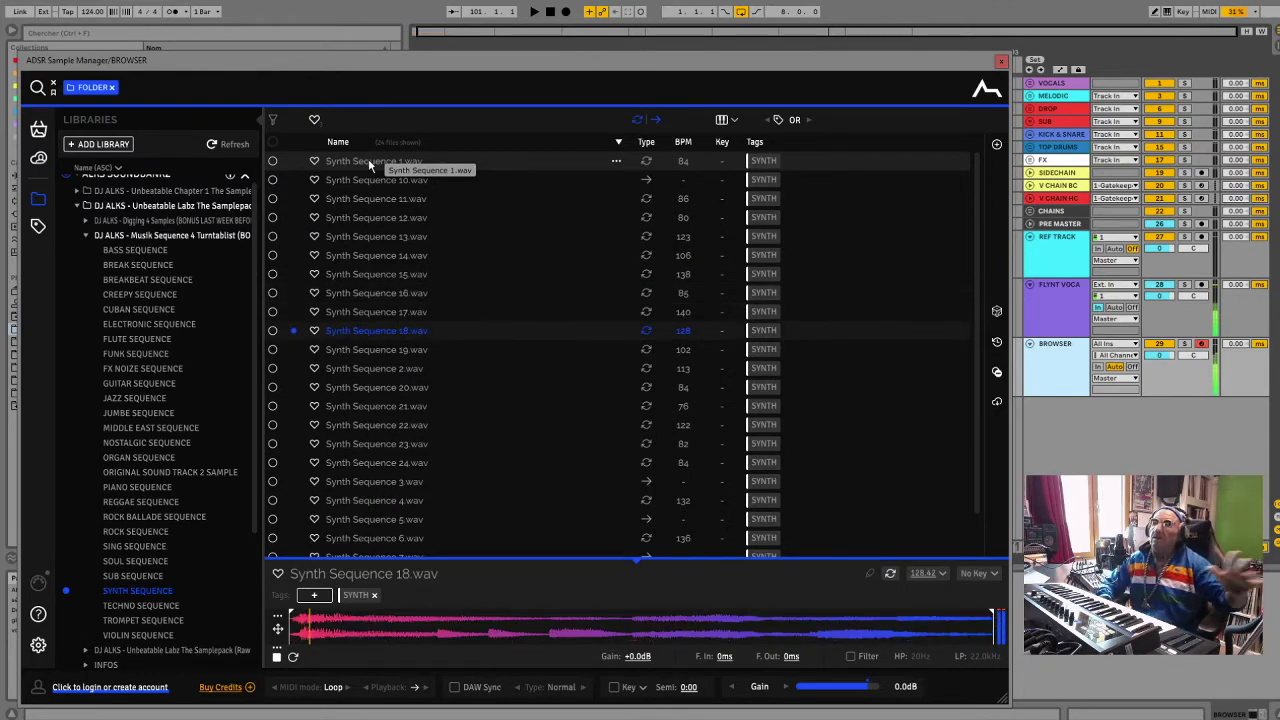
pyautogui.press('Down')
pyautogui.press('Down')
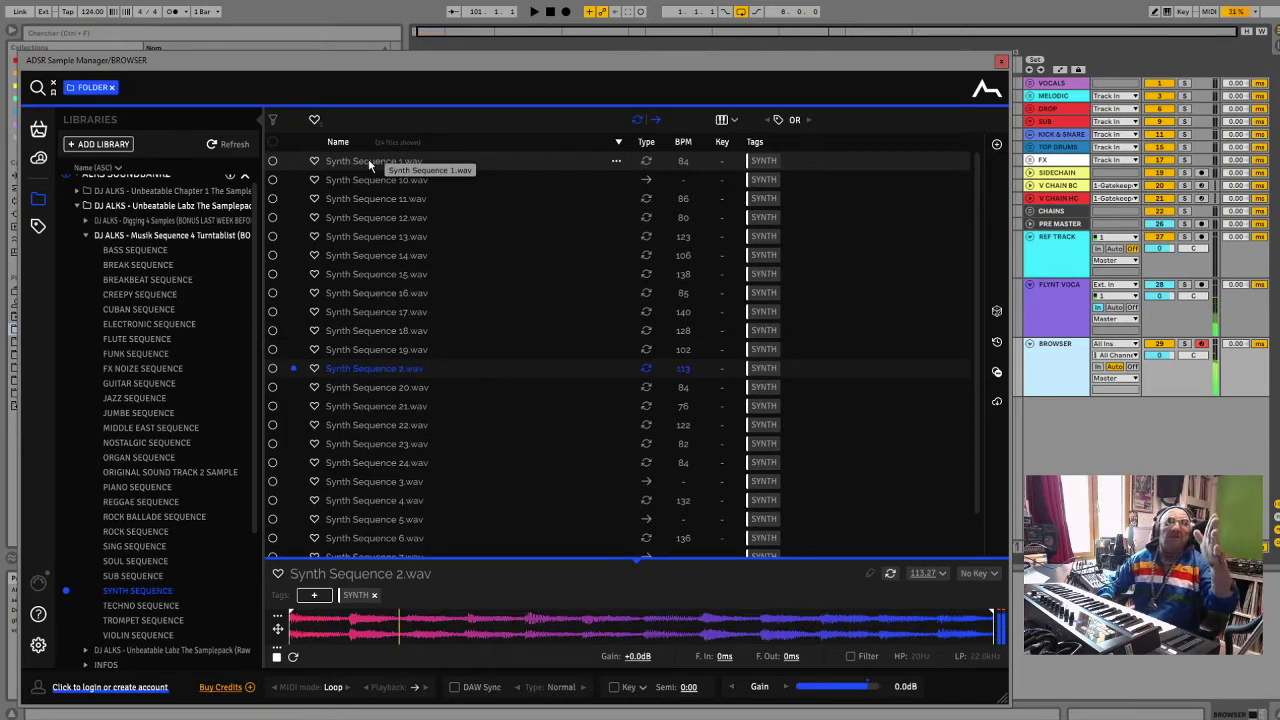
# Preview the remaining SYNTH SEQUENCE samples in listed order, from Synth Sequence 20.wav to Synth Sequence 9.wav
pyautogui.press('Down')
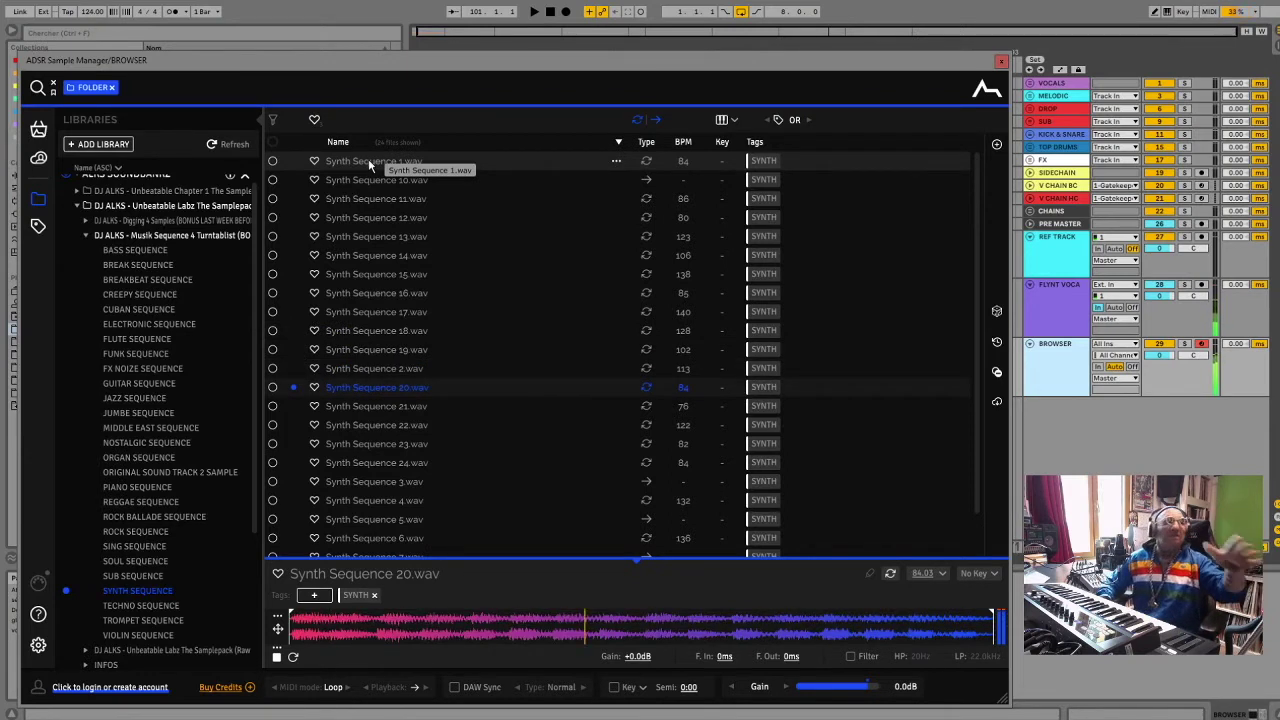
pyautogui.press('Down')
pyautogui.press('Down')
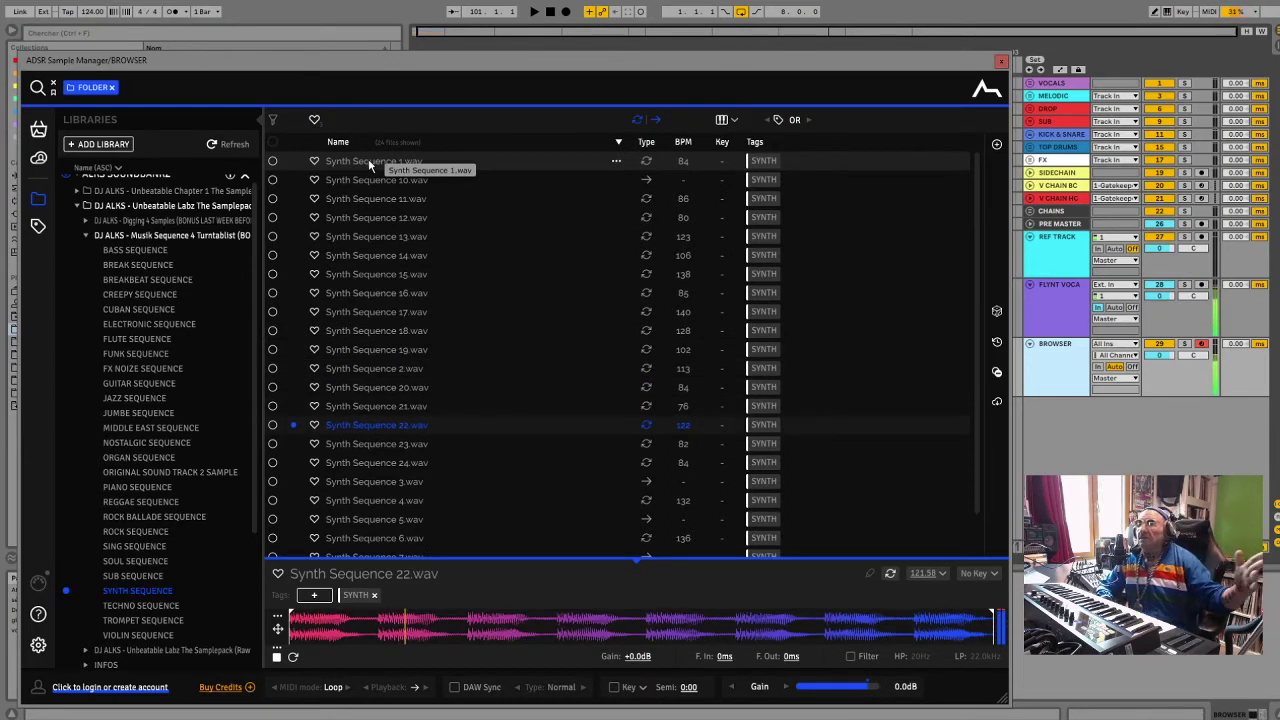
pyautogui.press('Down')
pyautogui.press('Down')
pyautogui.press('Down')
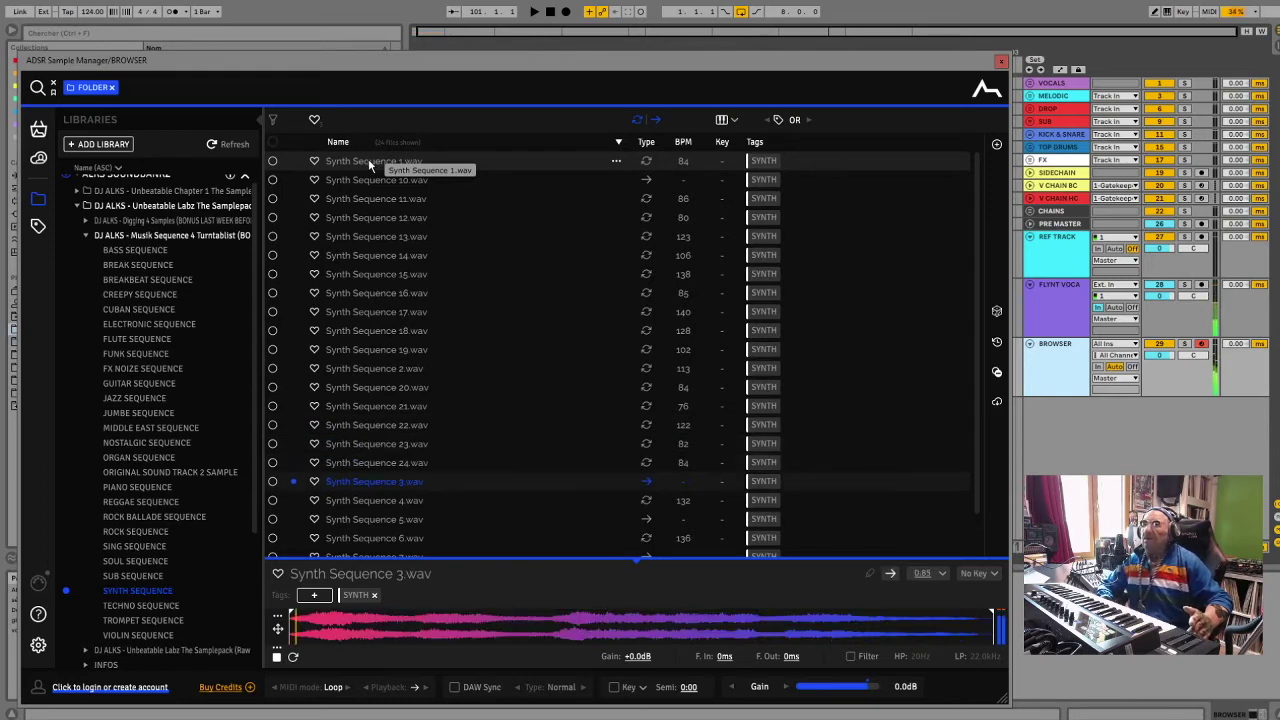
pyautogui.press('Down')
pyautogui.press('Down')
pyautogui.press('Down')
pyautogui.press('Down')
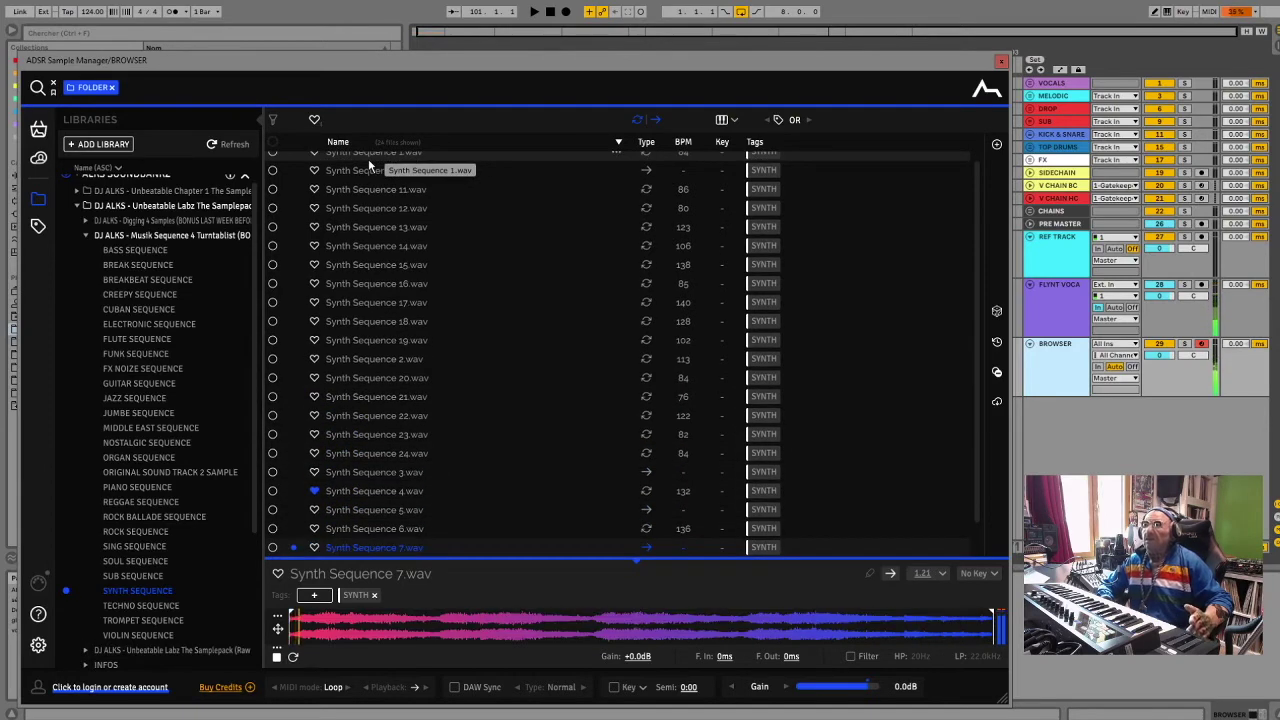
pyautogui.press('Down')
pyautogui.press('Down')
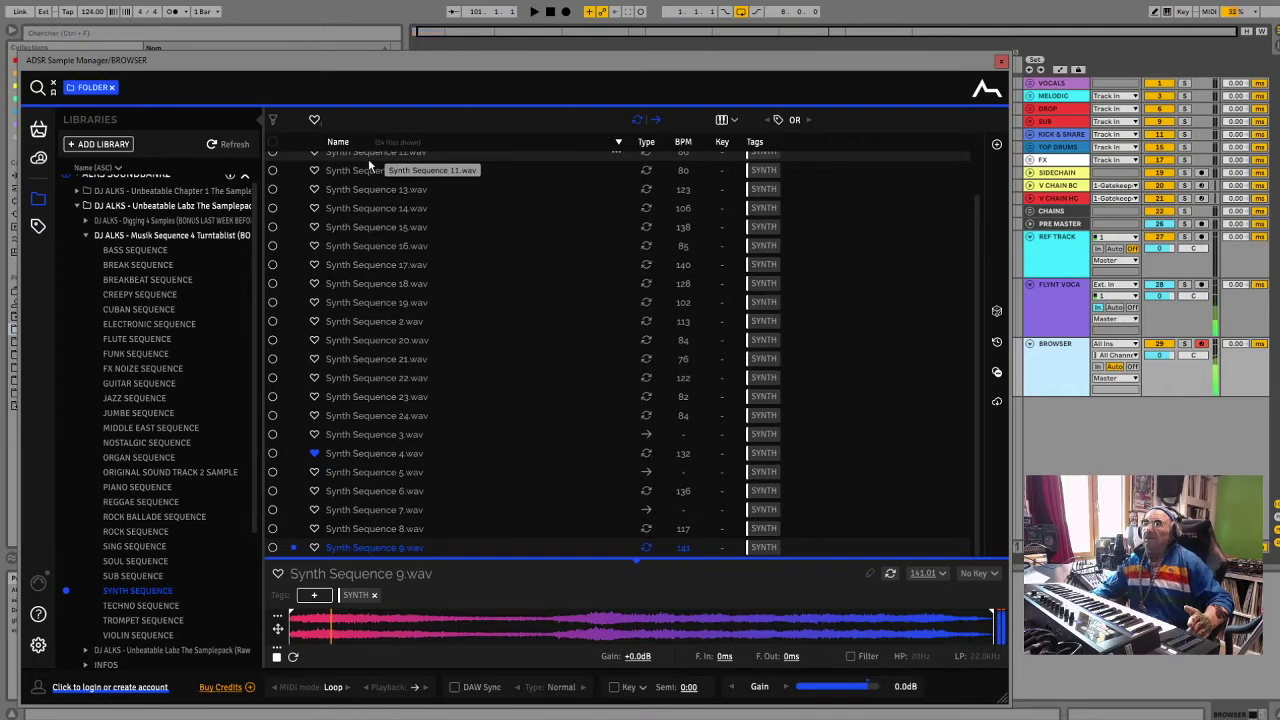
# Preview Techno Sequence.wav in the TECHNO SEQUENCE folder and all TROMPET SEQUENCE samples in listed order, from Trompet Sequence 1.wav to Trompet Sequence 9.wav
pyautogui.click(166, 607)
pyautogui.click(352, 163)
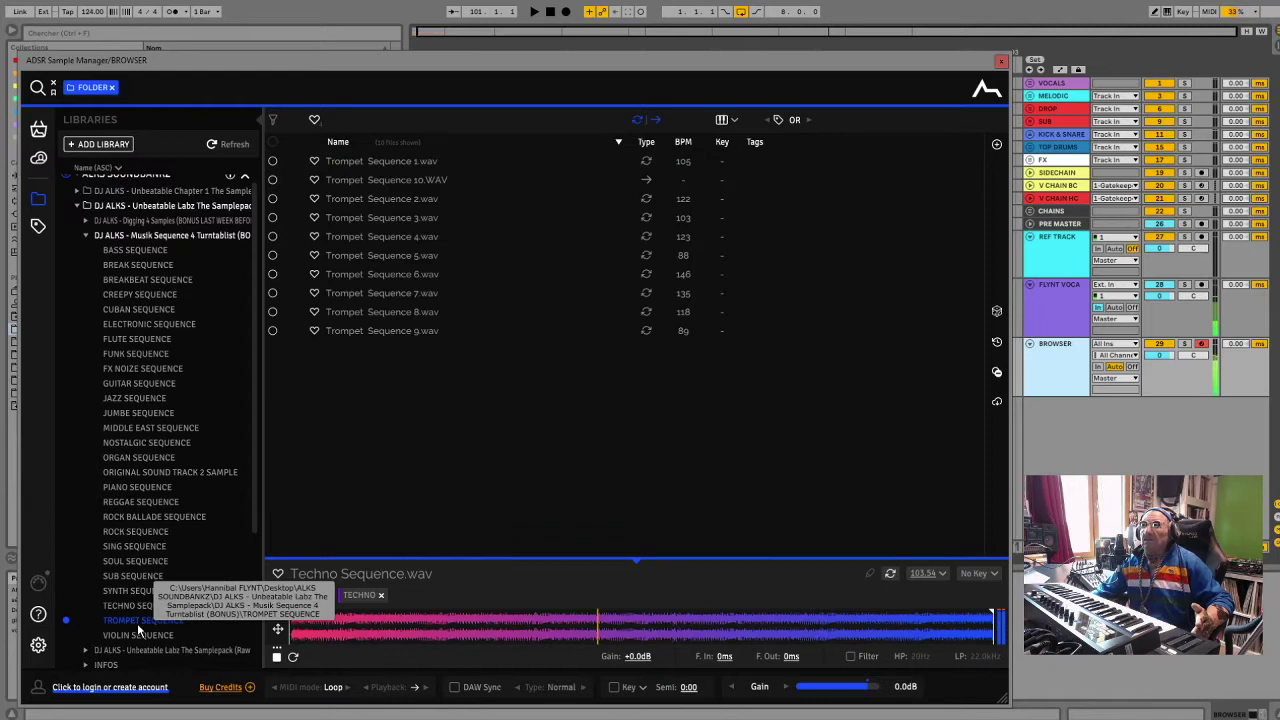
pyautogui.click(378, 165)
pyautogui.press('Down')
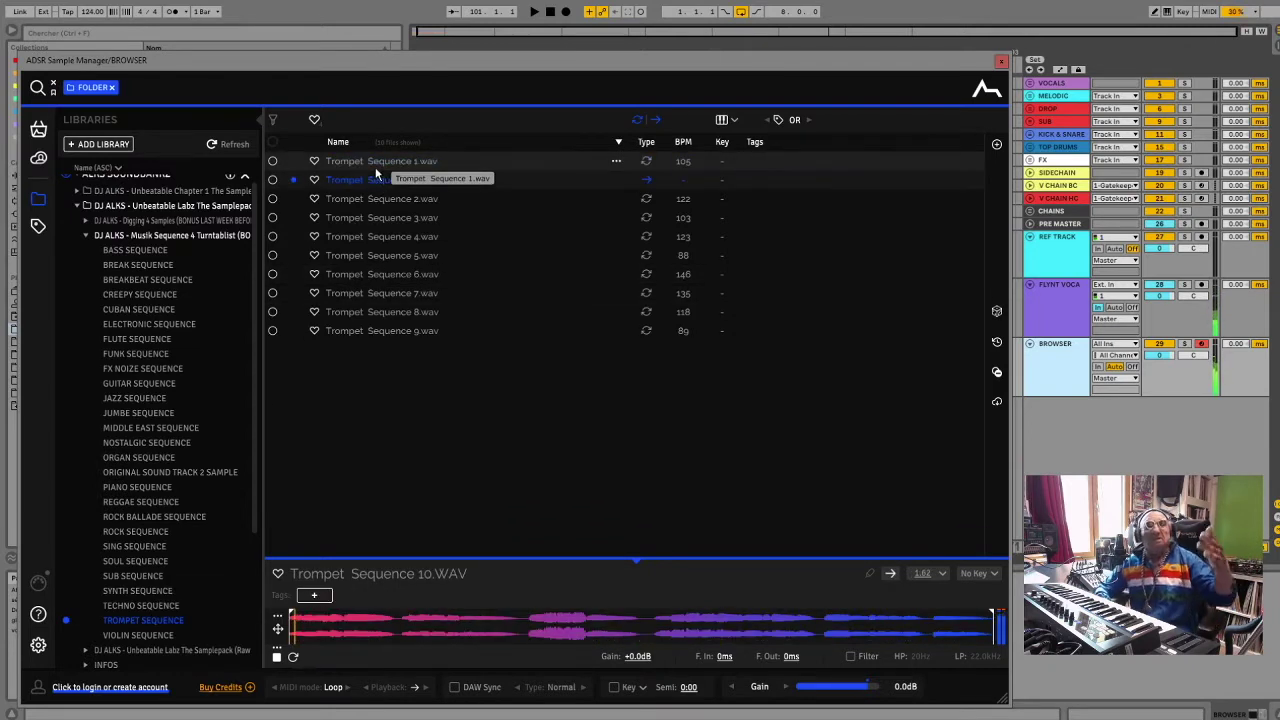
pyautogui.press('Down')
pyautogui.press('Down')
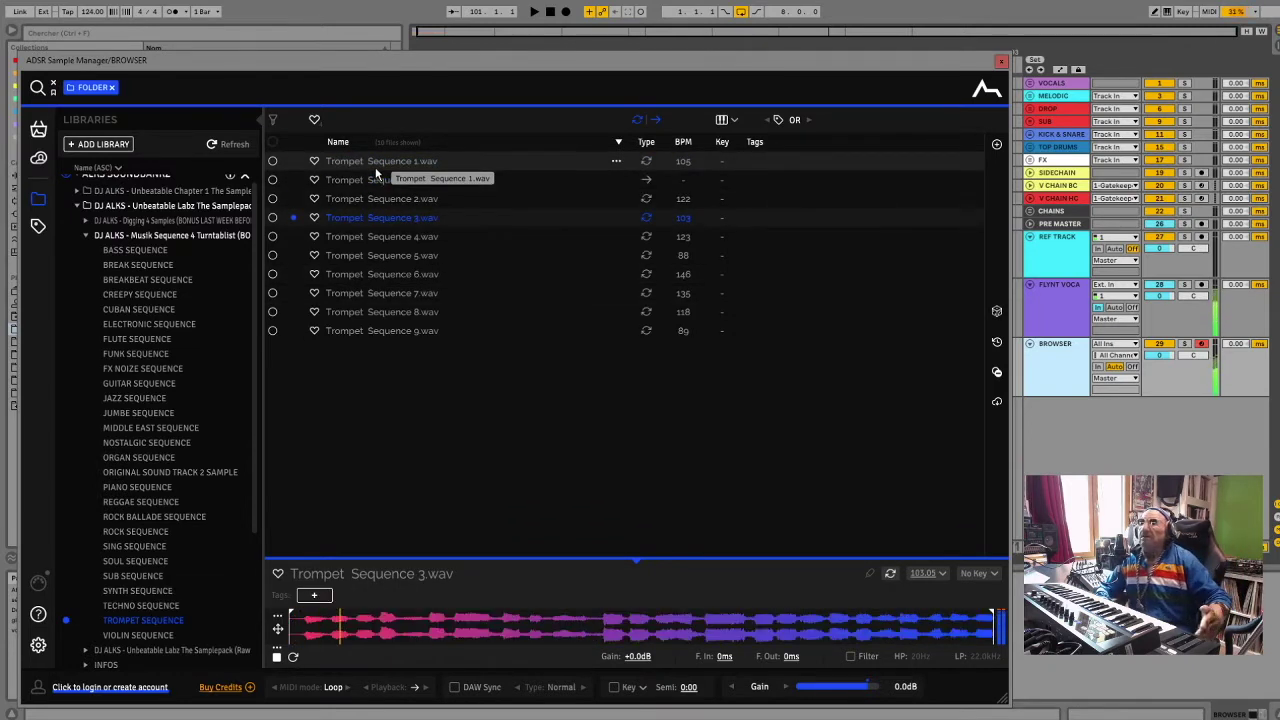
pyautogui.press('Down')
pyautogui.press('Down')
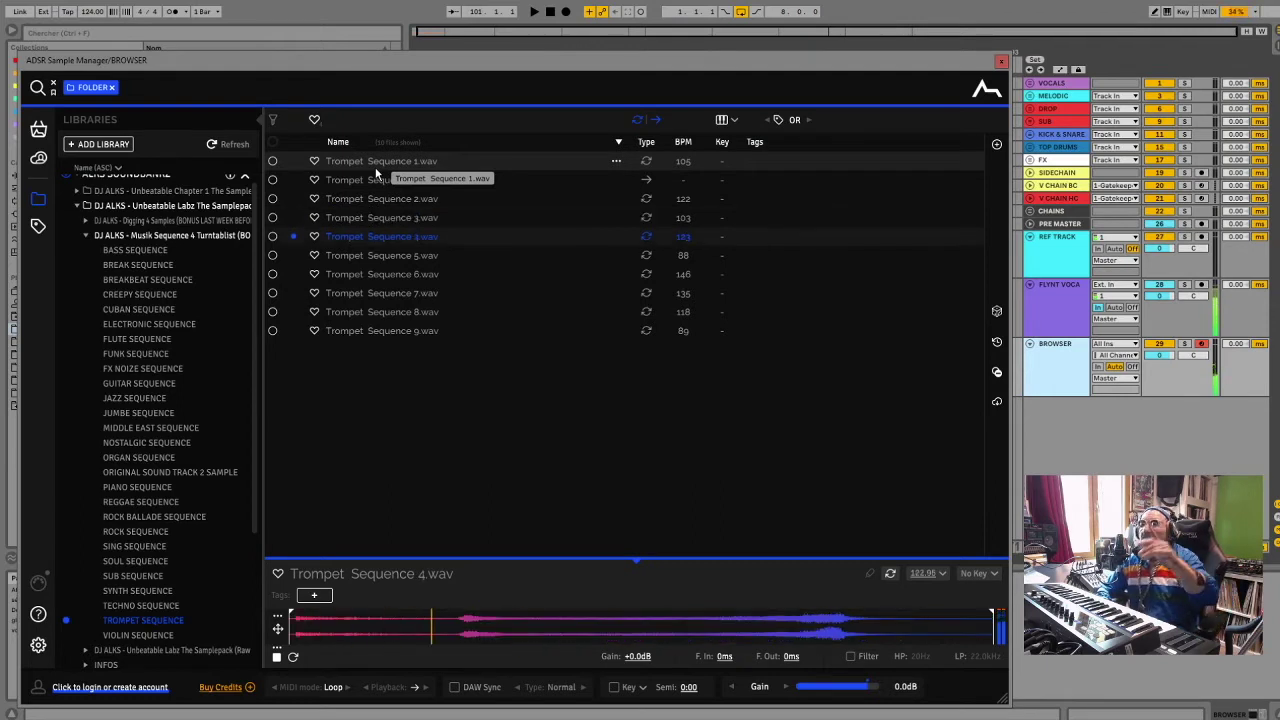
pyautogui.press('Down')
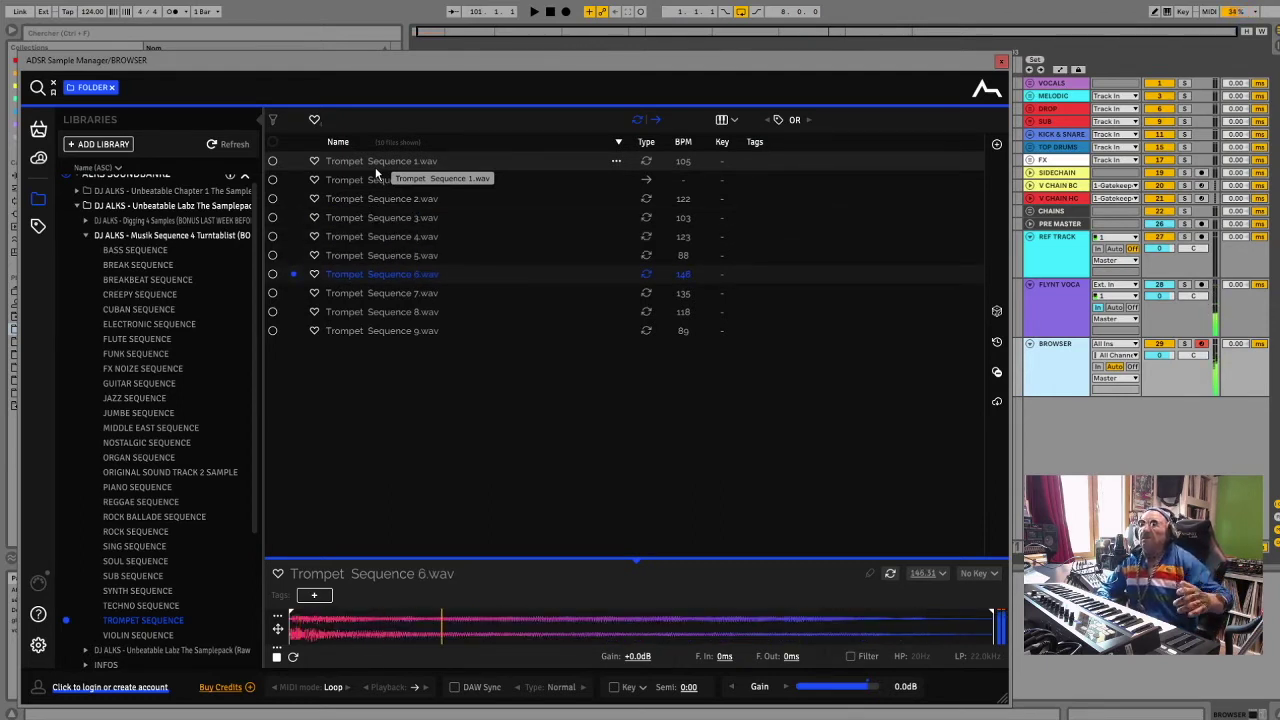
pyautogui.press('Down')
pyautogui.press('Down')
pyautogui.press('Down')
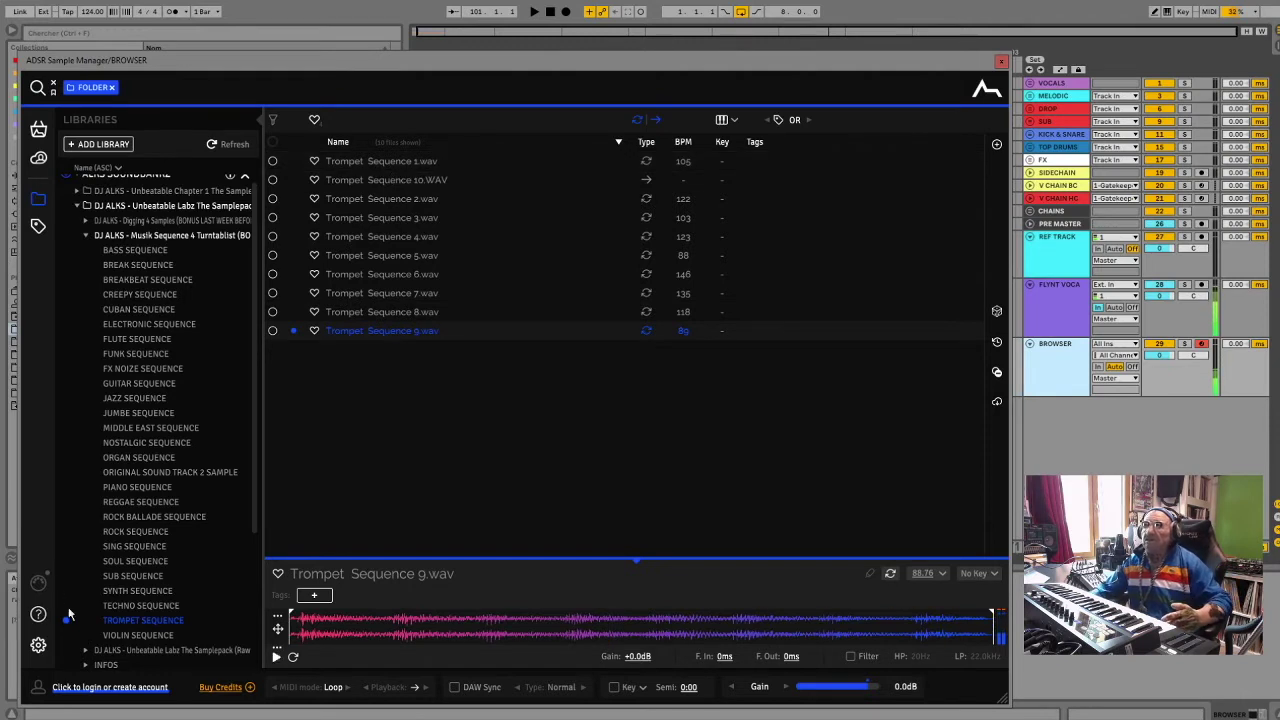
# Open the VIOLIN SEQUENCE folder and preview its samples in listed order, from Violin Sequence 1.wav to Violin.wav
pyautogui.click(128, 636)
pyautogui.click(337, 160)
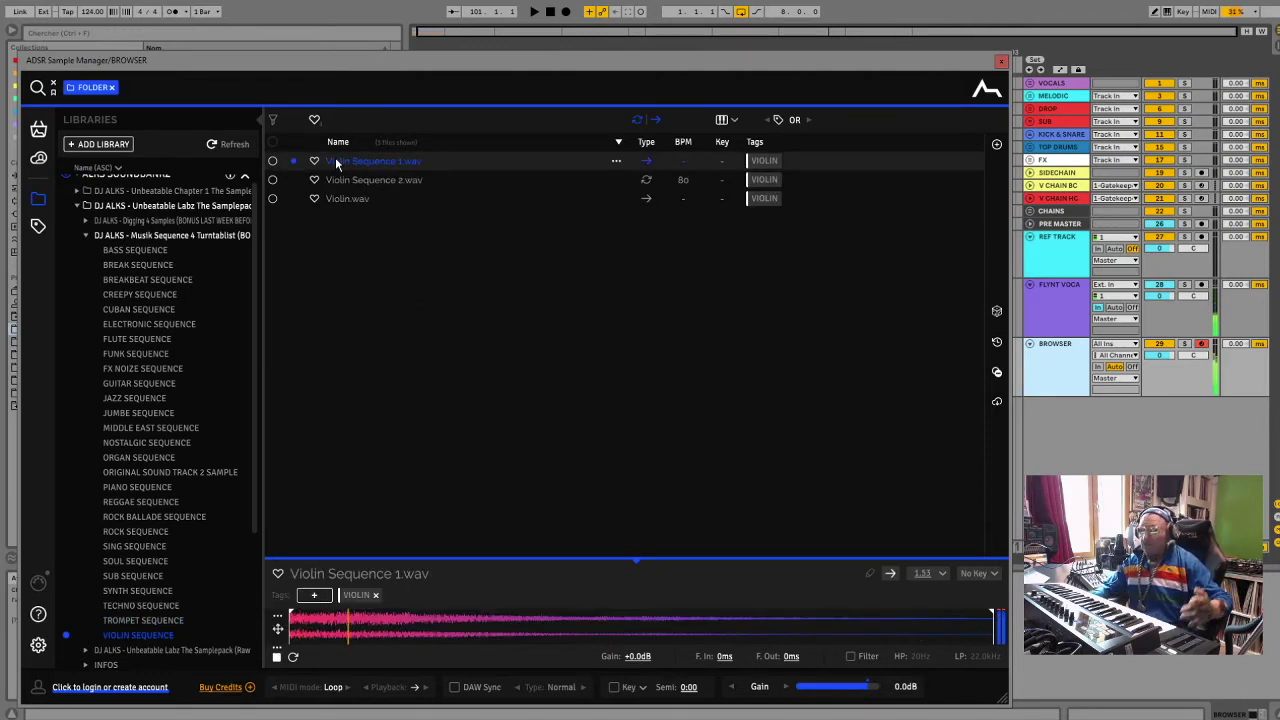
pyautogui.press('Down')
pyautogui.press('Down')
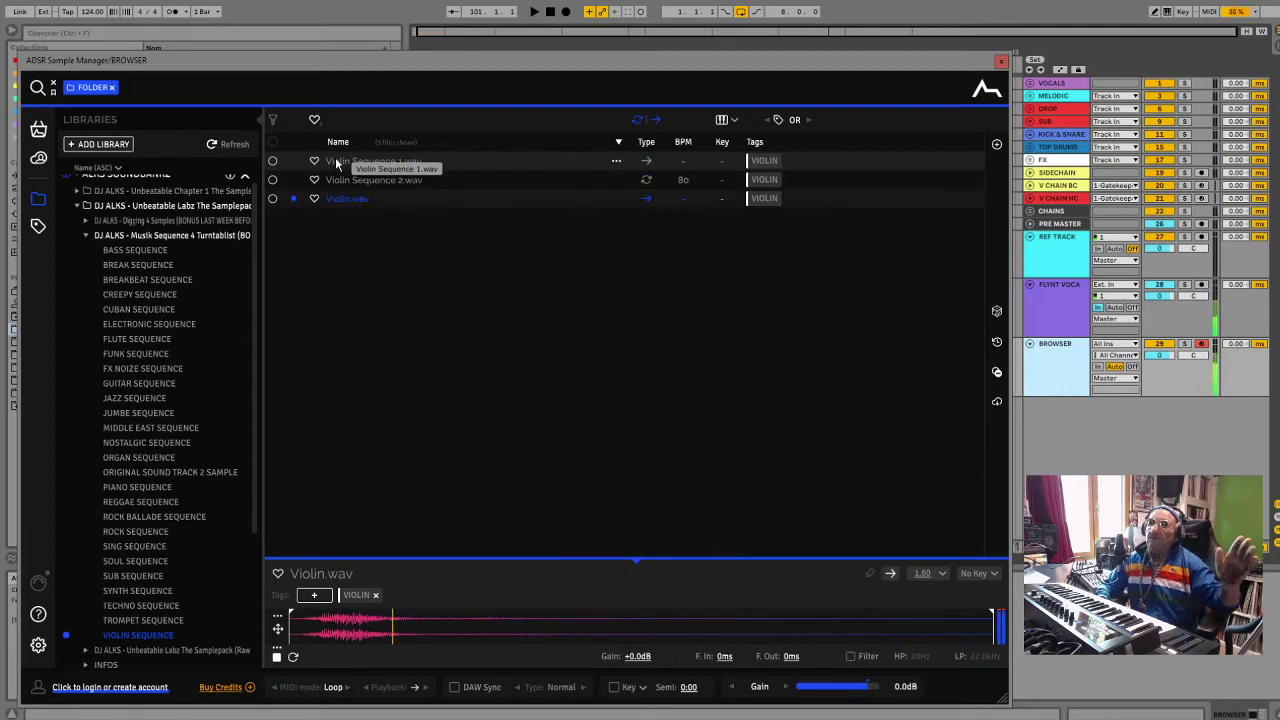
# Collapse the Musik Sequence 4 Turntablist pack and expand the DJ ALKS - Unbeatable Labz The Samplepack (Raw Data) folder
pyautogui.click(85, 234)
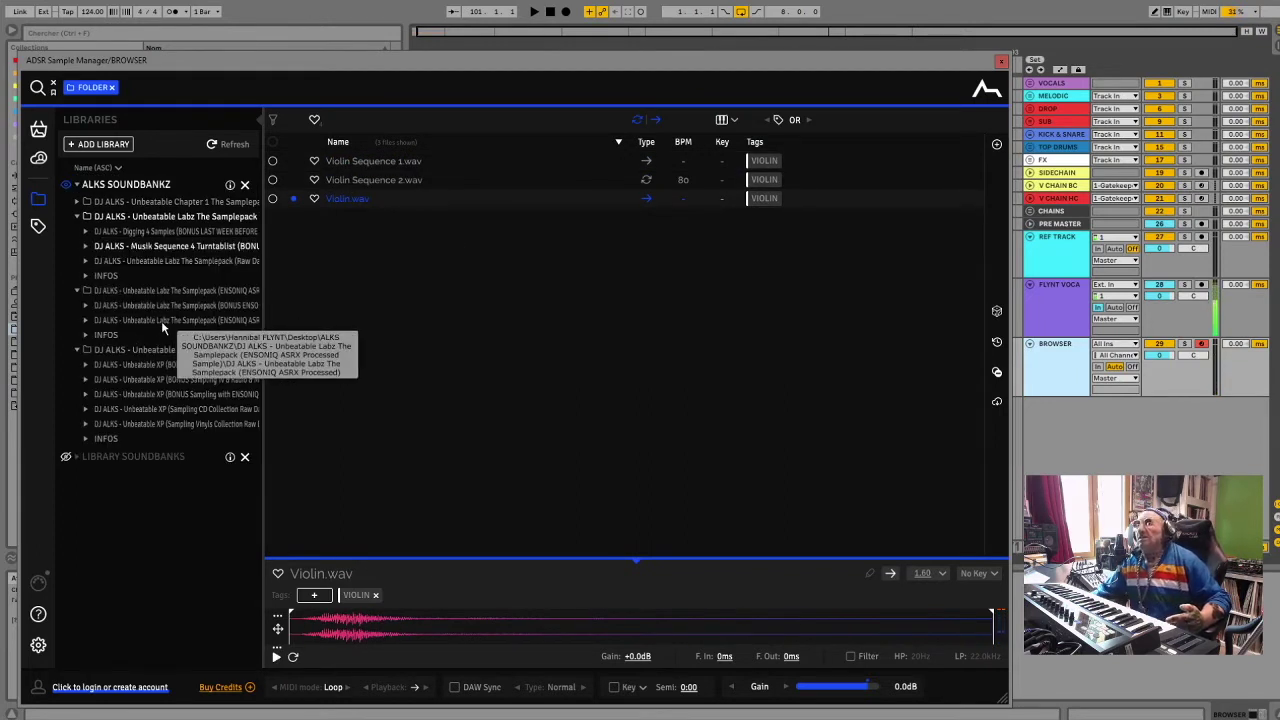
pyautogui.click(183, 262)
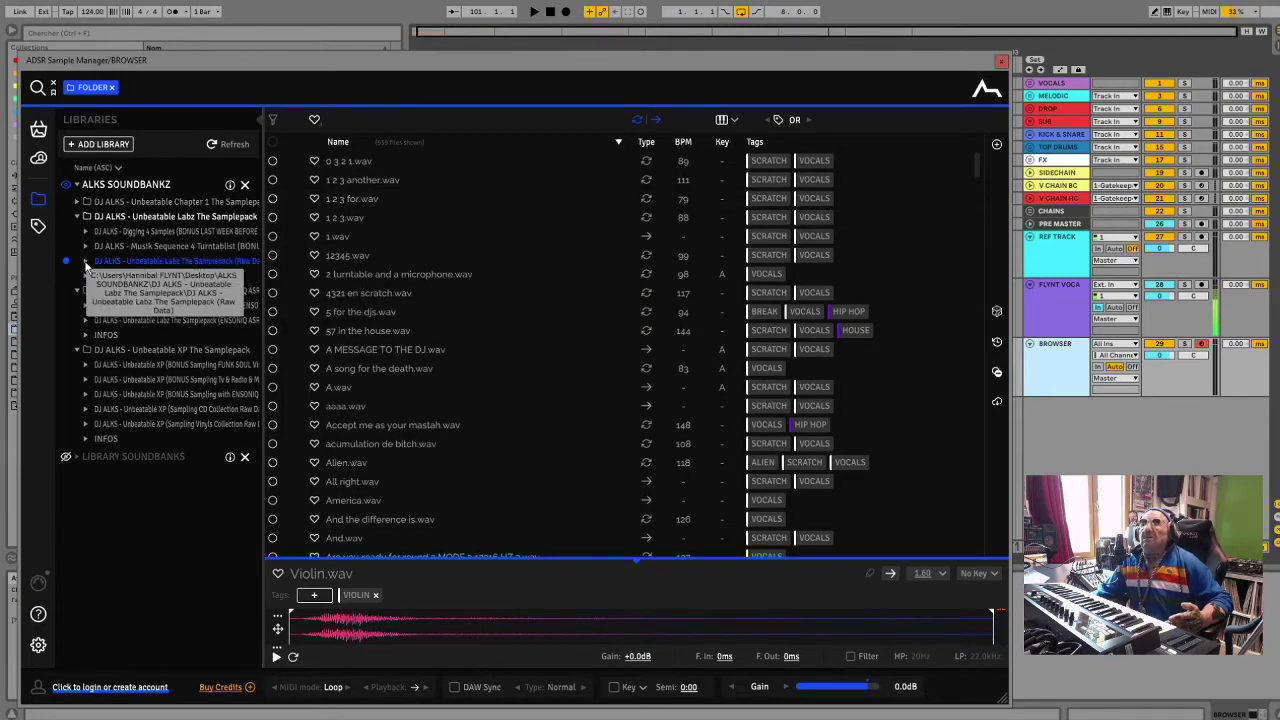
pyautogui.click(86, 261)
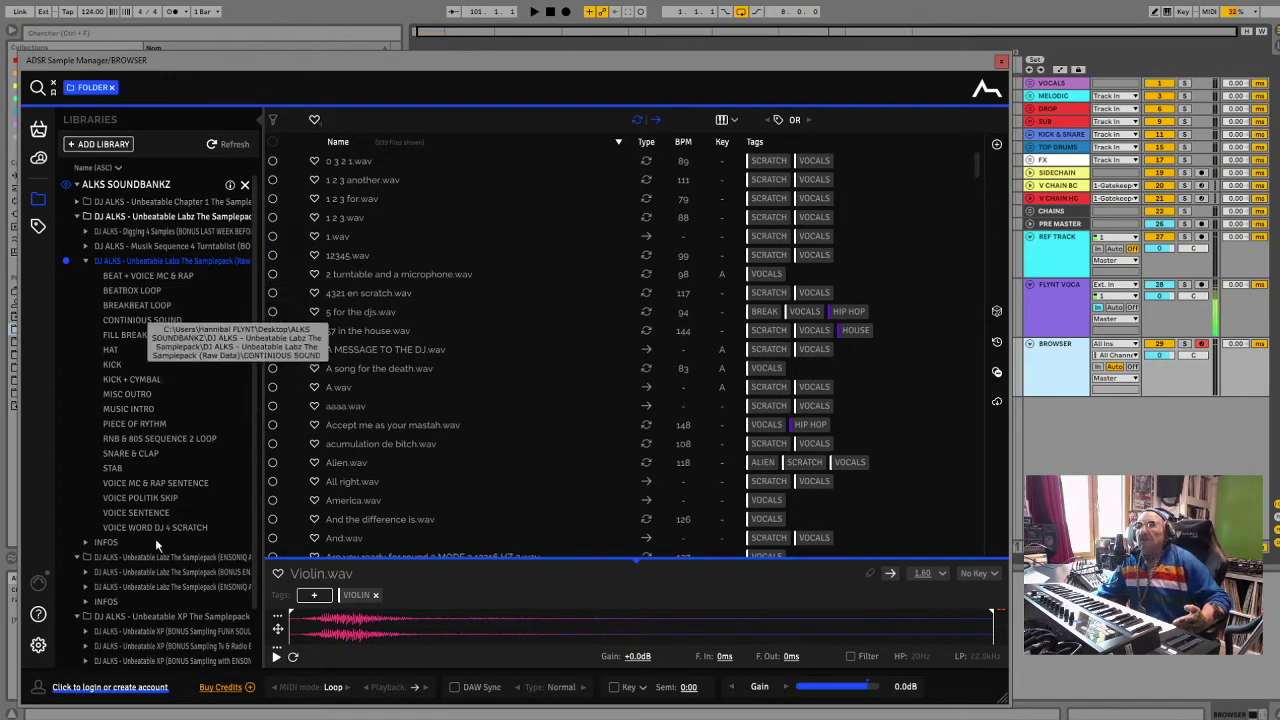
# Open the BEAT + VOICE MC & RAP folder and preview its samples in listed order, from 5 for the djs.wav to Here i go yo take my Flow.wav
pyautogui.click(141, 284)
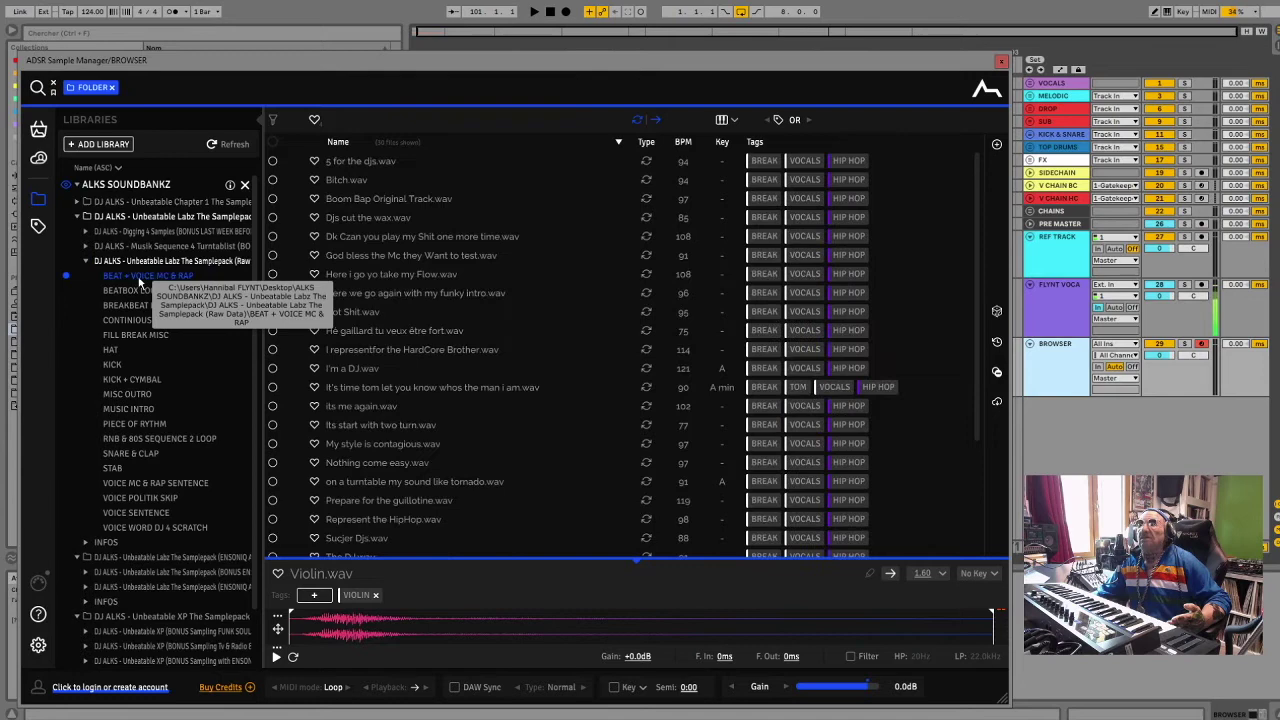
pyautogui.click(334, 163)
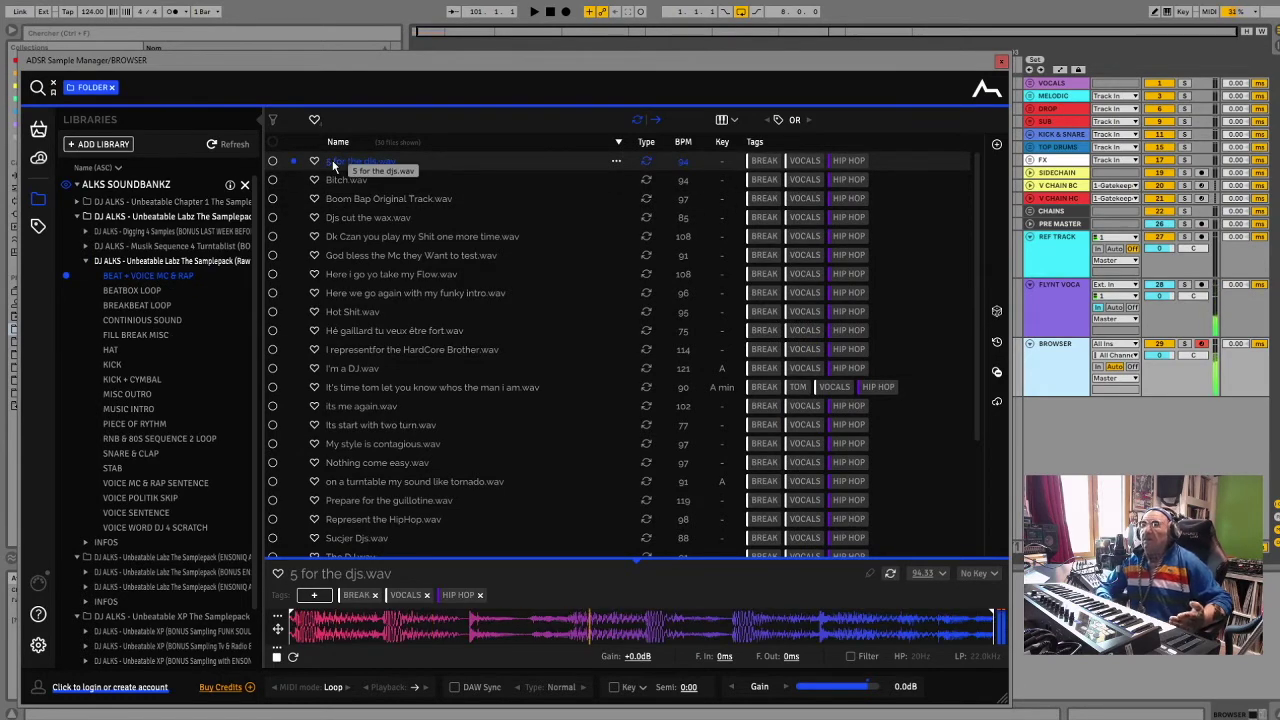
pyautogui.press('Down')
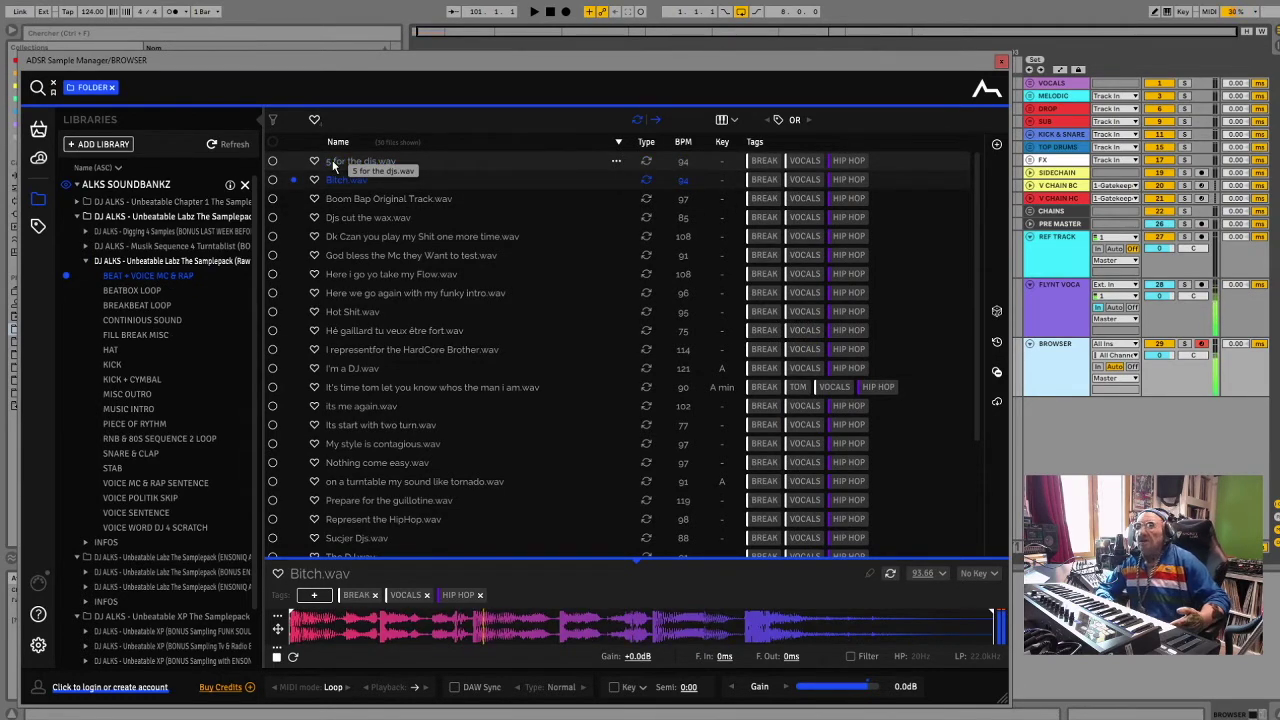
pyautogui.press('Down')
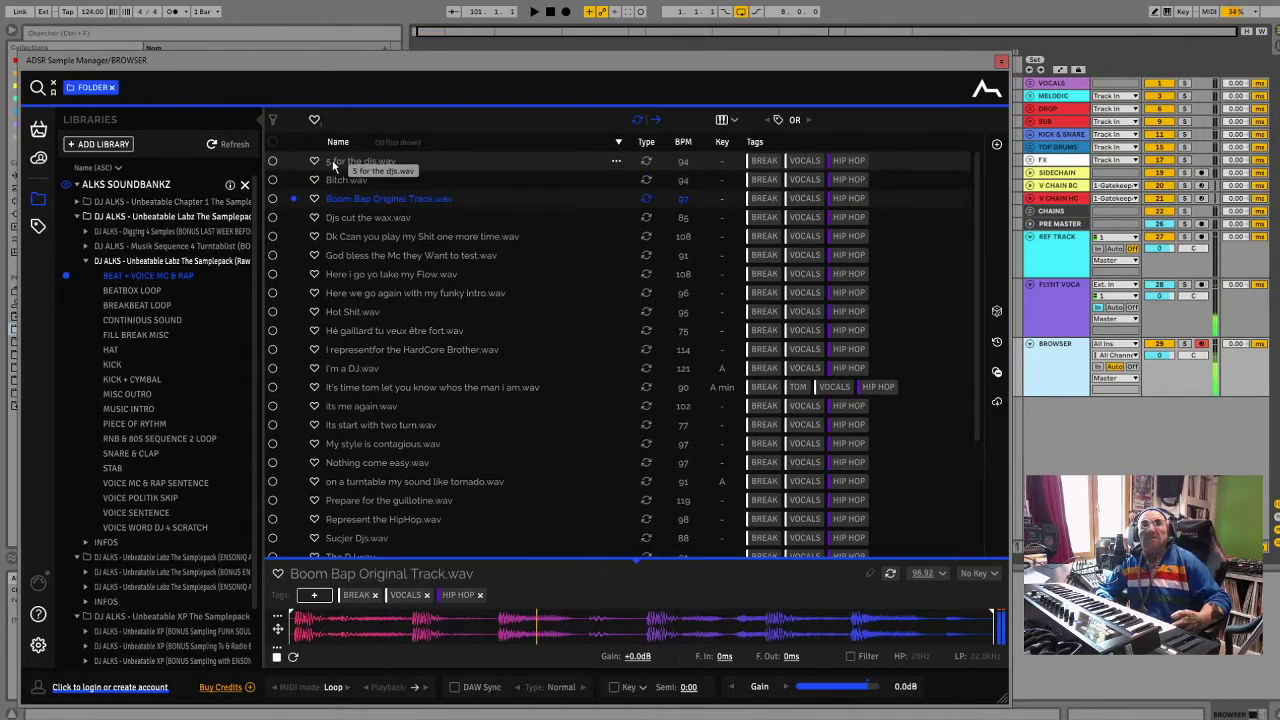
pyautogui.press('Down')
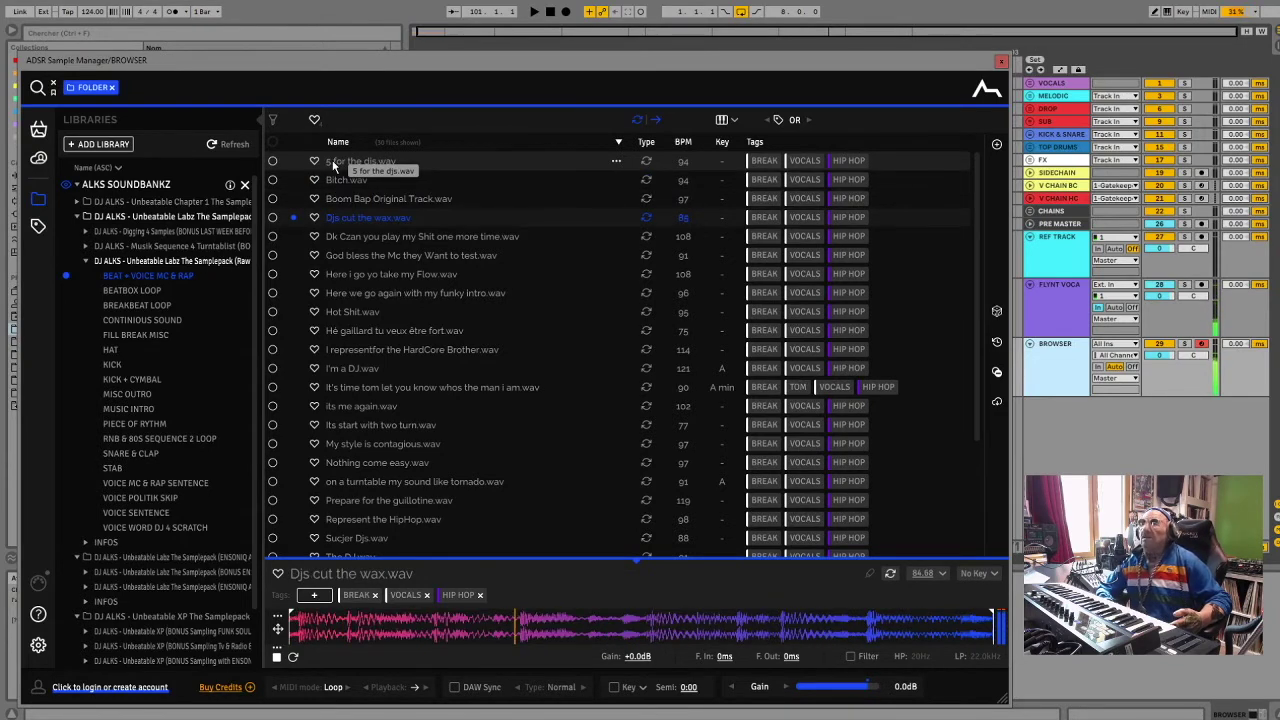
pyautogui.press('Down')
pyautogui.press('Down')
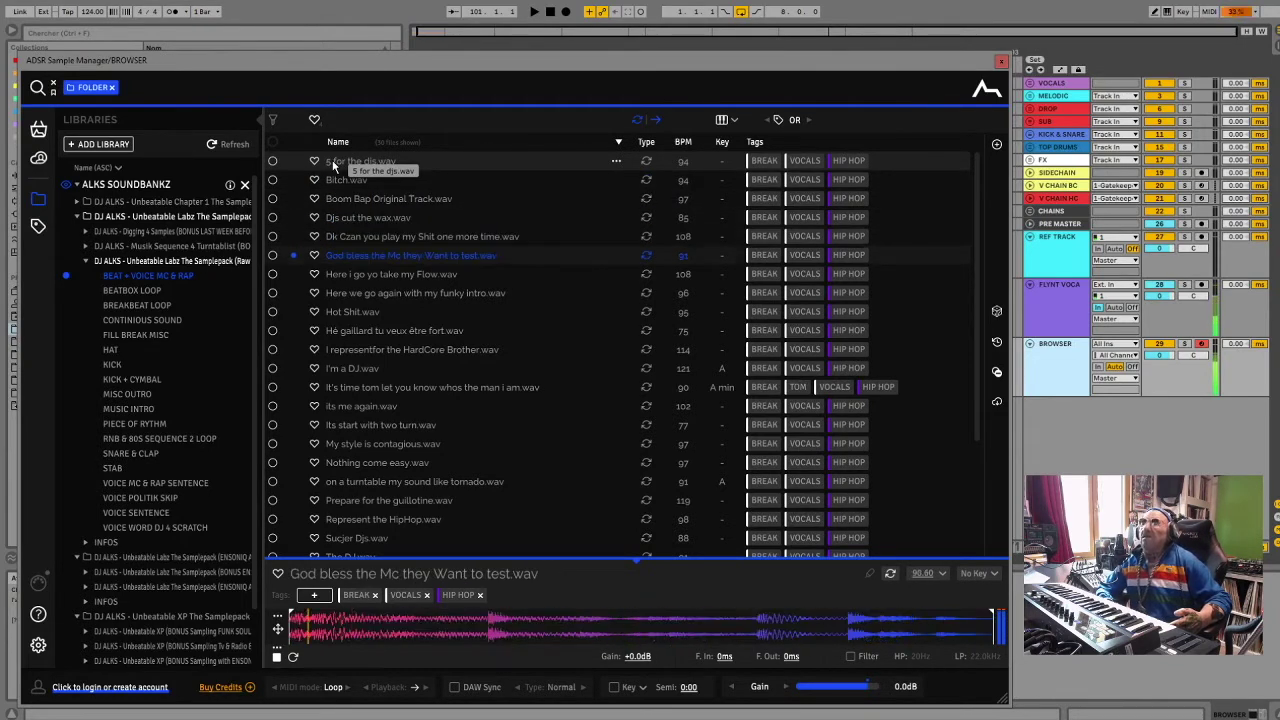
pyautogui.press('Down')
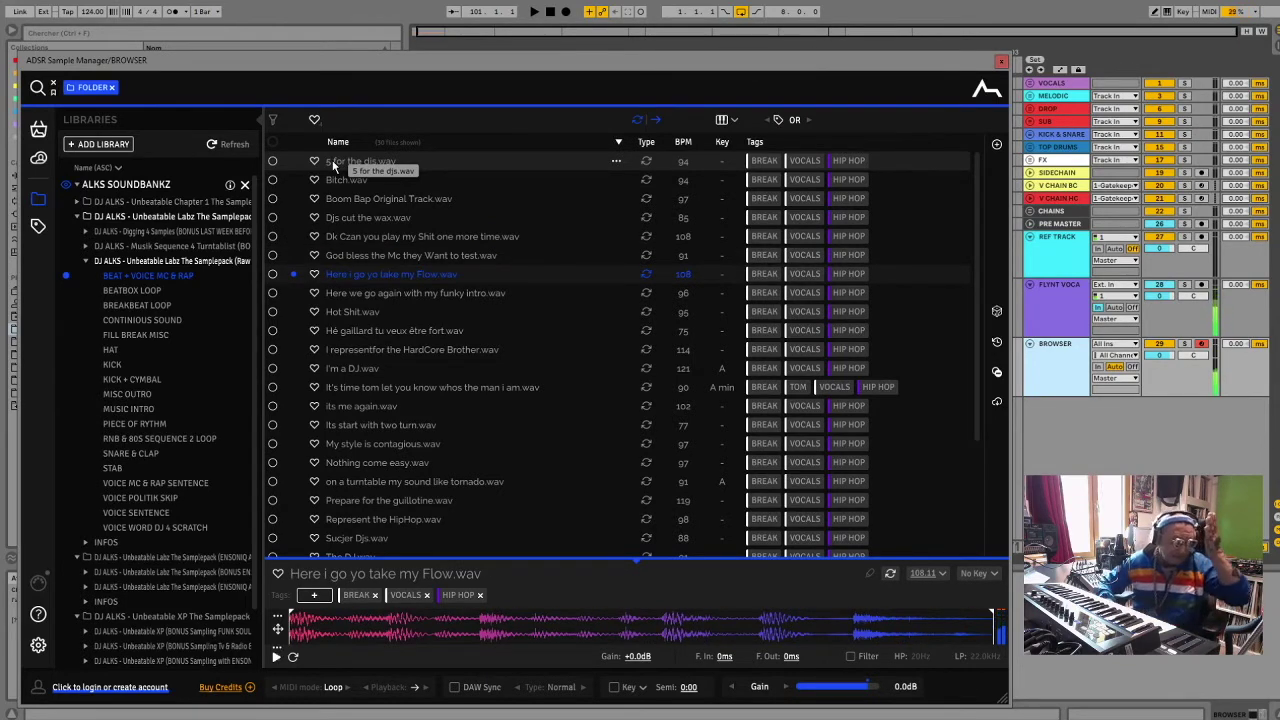
# Preview the remaining BEAT + VOICE MC & RAP samples in listed order, from Here we go again with my funky intro.wav to You re DJ cant Scrach.wav
pyautogui.press('Down')
pyautogui.press('Down')
pyautogui.press('Down')
pyautogui.press('Down')
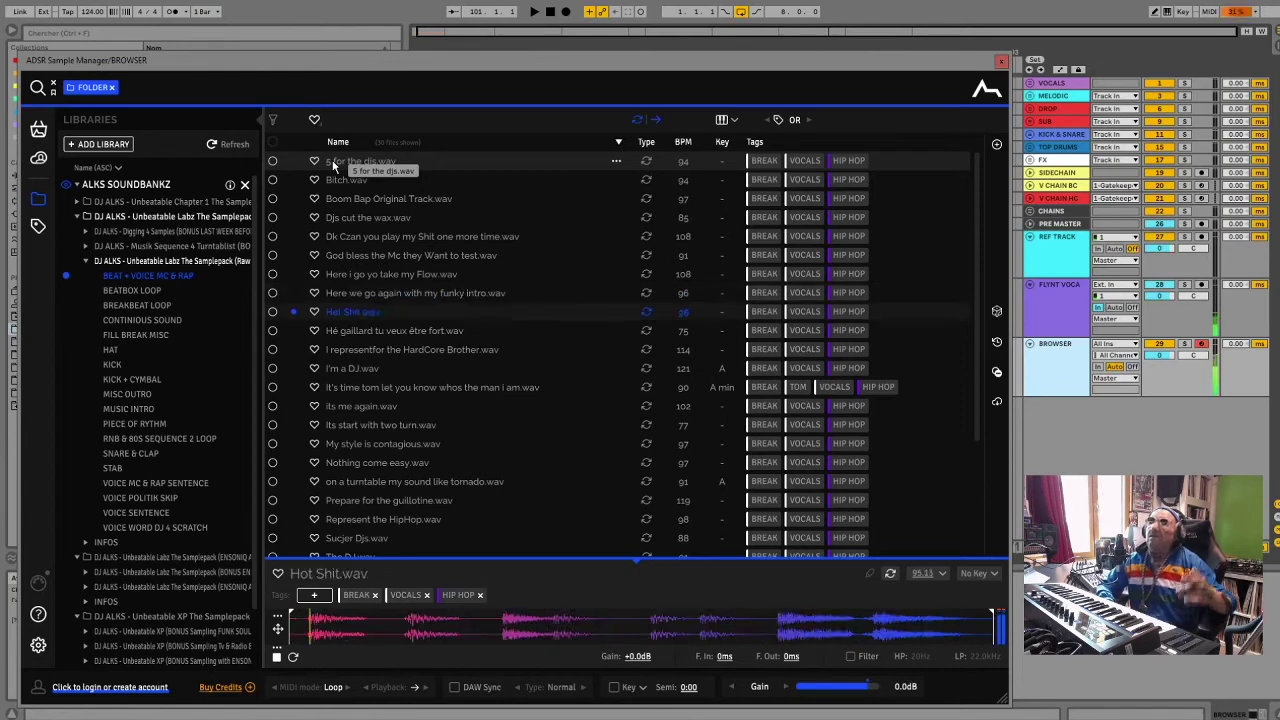
pyautogui.press('Down')
pyautogui.press('Down')
pyautogui.press('Down')
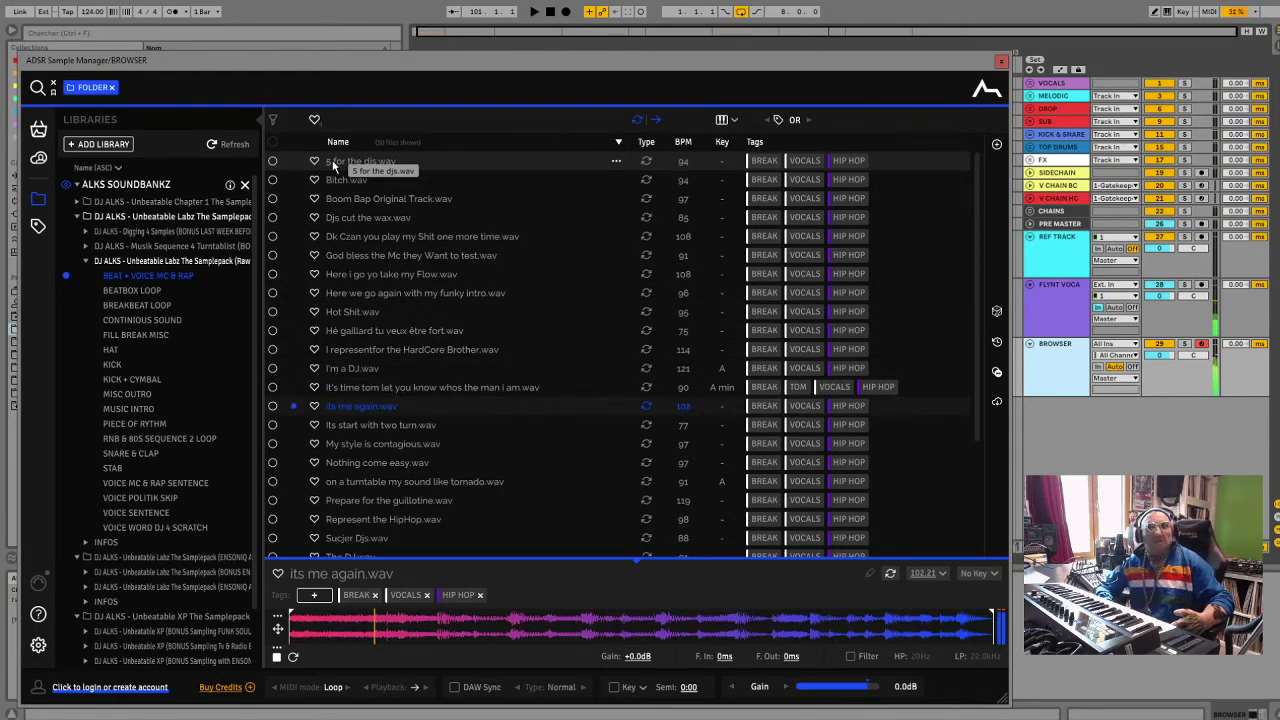
pyautogui.press('Down')
pyautogui.press('Down')
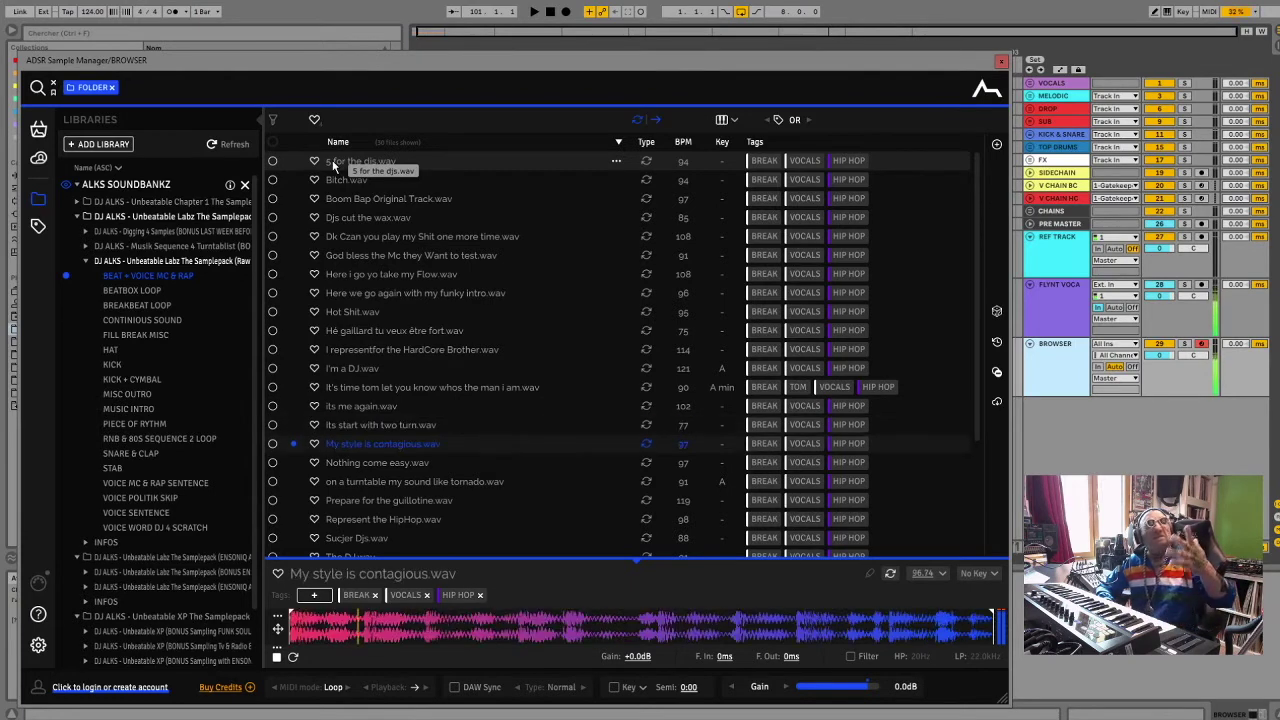
pyautogui.press('Down')
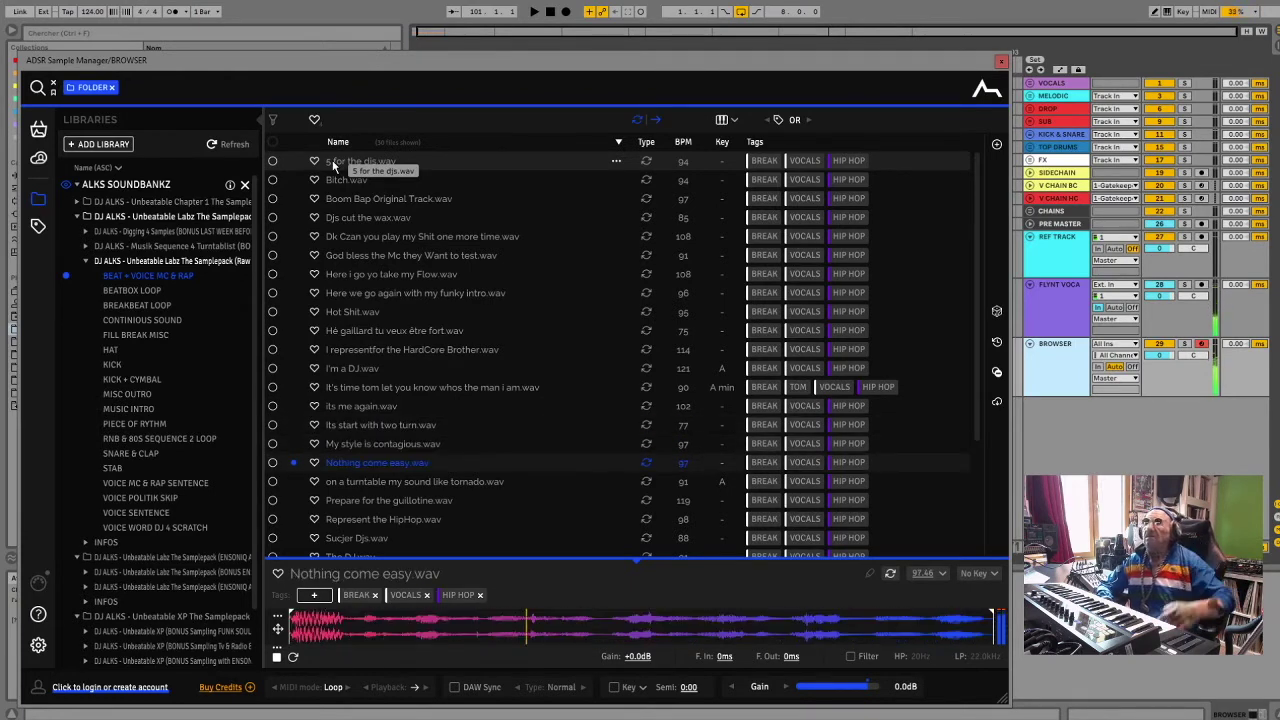
pyautogui.press('Down')
pyautogui.press('Down')
pyautogui.press('Down')
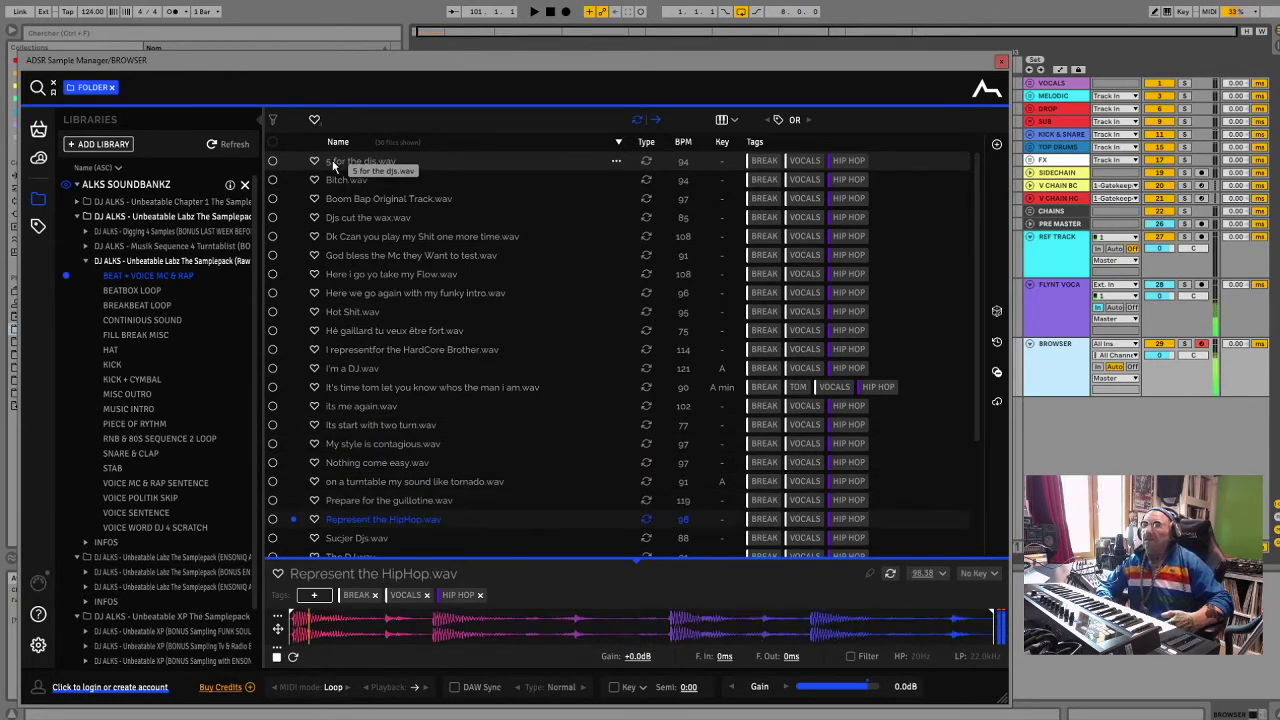
pyautogui.press('Down')
pyautogui.press('Down')
pyautogui.press('Down')
pyautogui.press('Down')
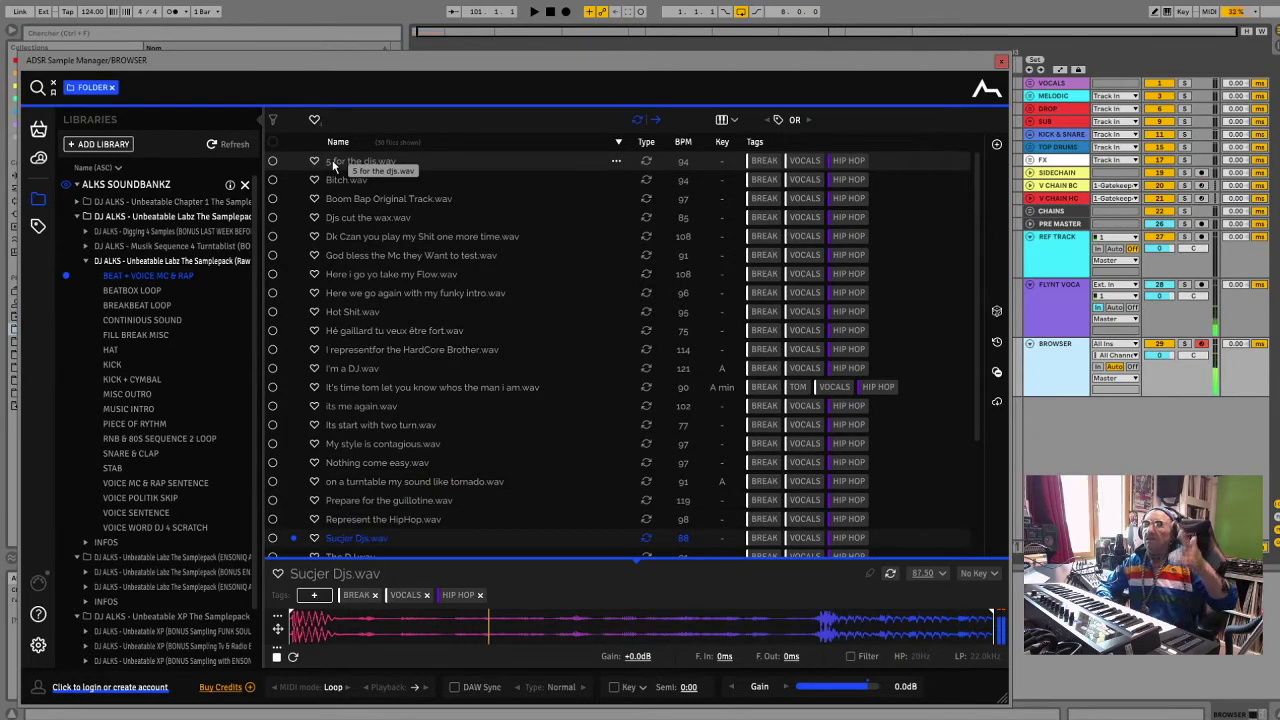
pyautogui.press('Down')
pyautogui.press('Down')
pyautogui.press('Down')
pyautogui.press('Down')
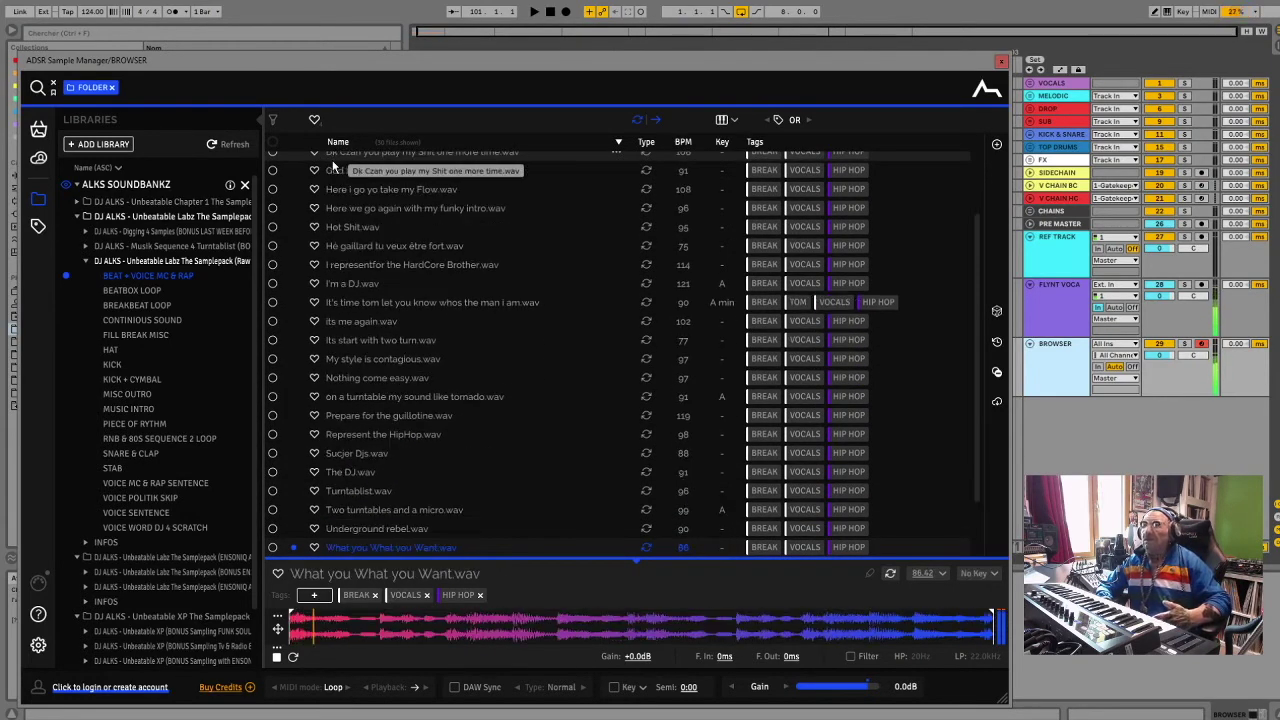
pyautogui.press('Down')
pyautogui.press('Down')
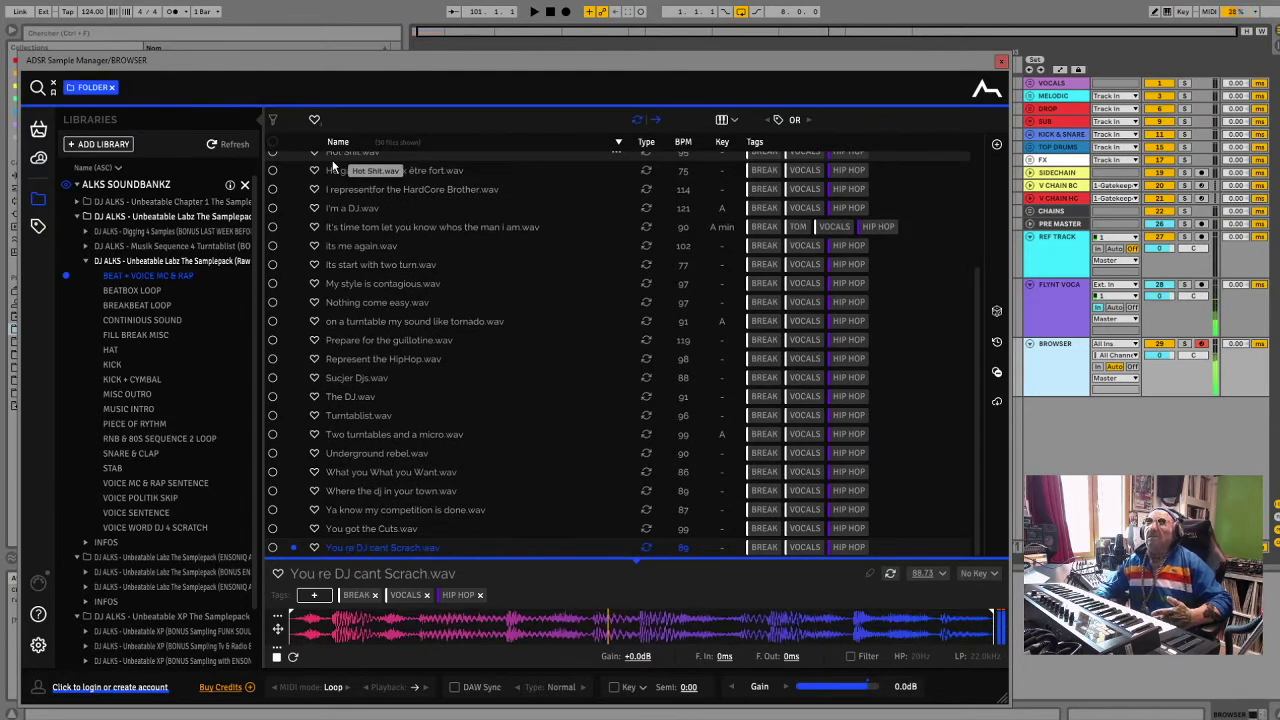
# Open the BEATBOX LOOP folder and preview its samples in listed order, from BEATBOX LOOP 1.wav to BEATBOX LOOP 3.wav
pyautogui.click(140, 289)
pyautogui.click(340, 163)
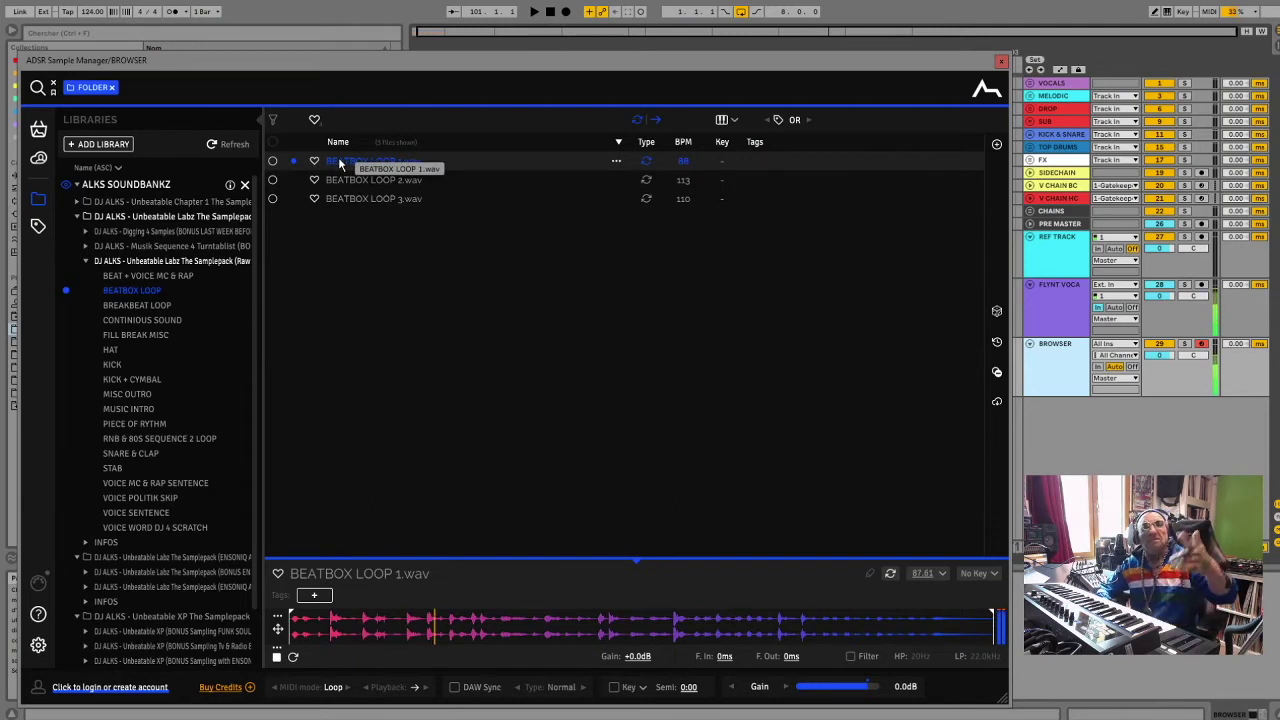
pyautogui.press('Down')
pyautogui.press('Down')
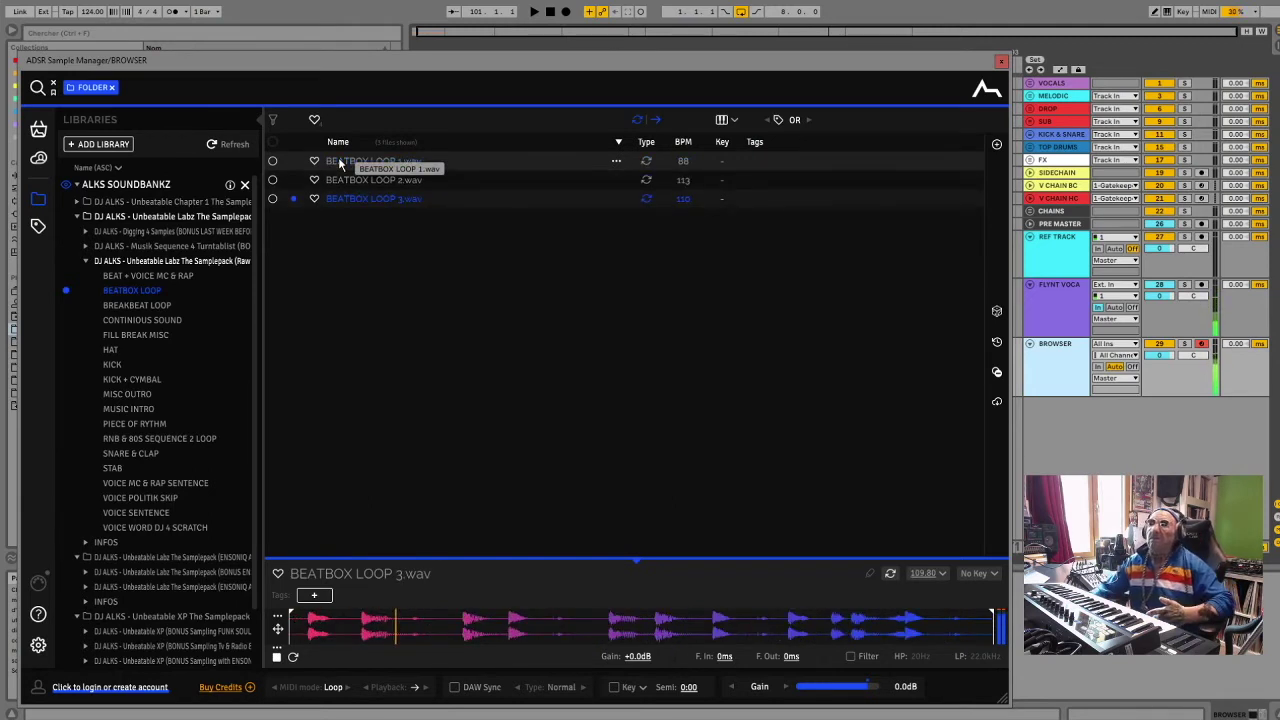
# Open the BREAKBEAT LOOP folder and preview its samples in listed order, from BREAKBEAT LOOP 1.wav to BREAKBEAT LOOP 79.wav
pyautogui.click(131, 305)
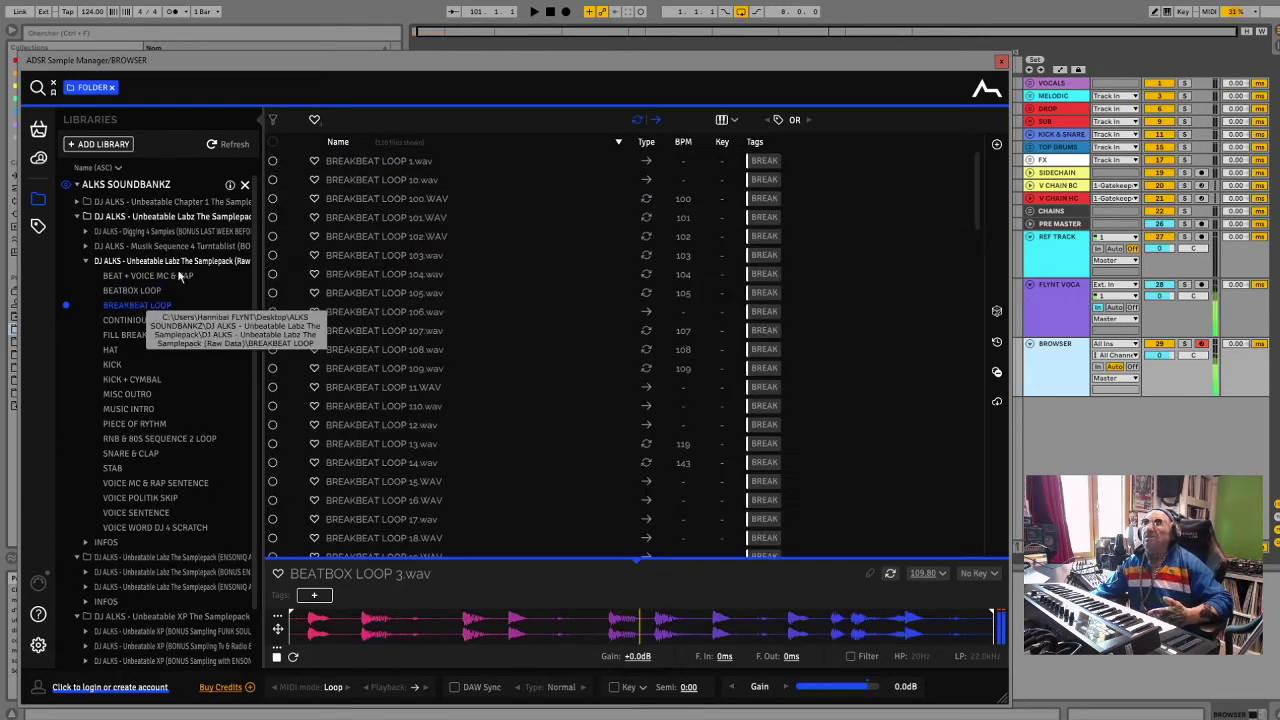
pyautogui.click(340, 168)
pyautogui.press('Down')
pyautogui.press('Down')
pyautogui.press('Down')
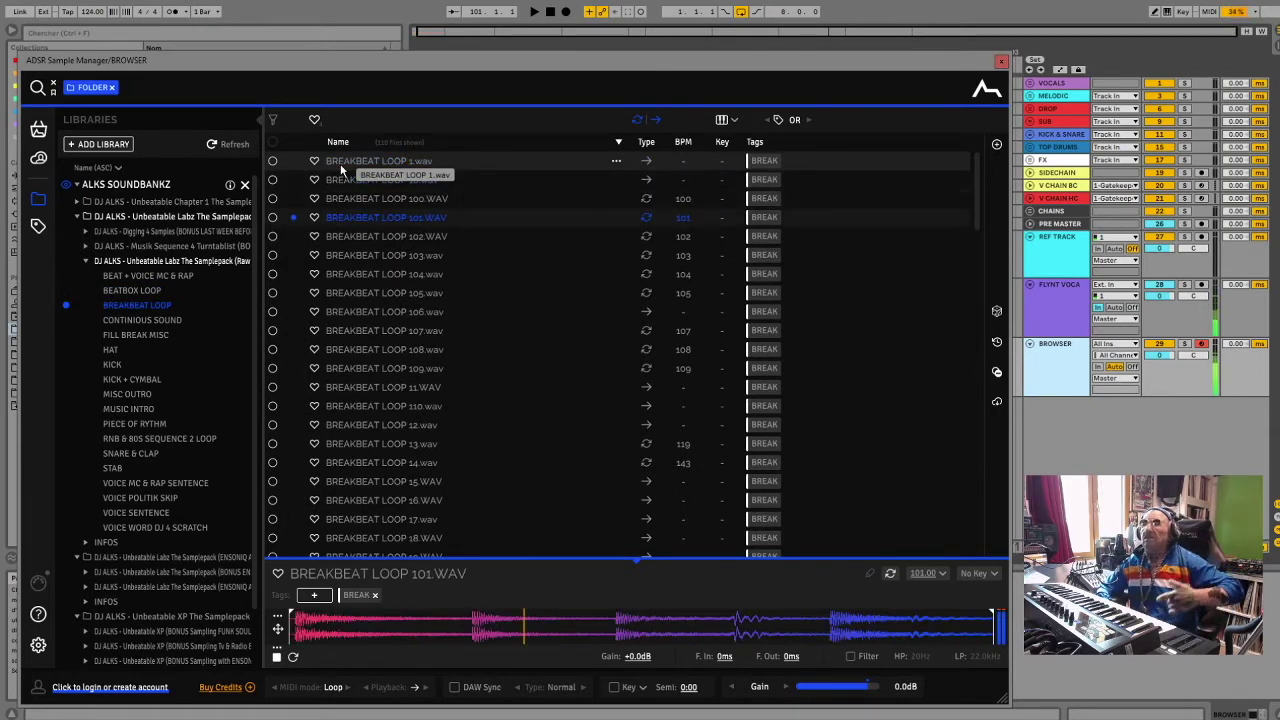
pyautogui.press('Down')
pyautogui.press('Down')
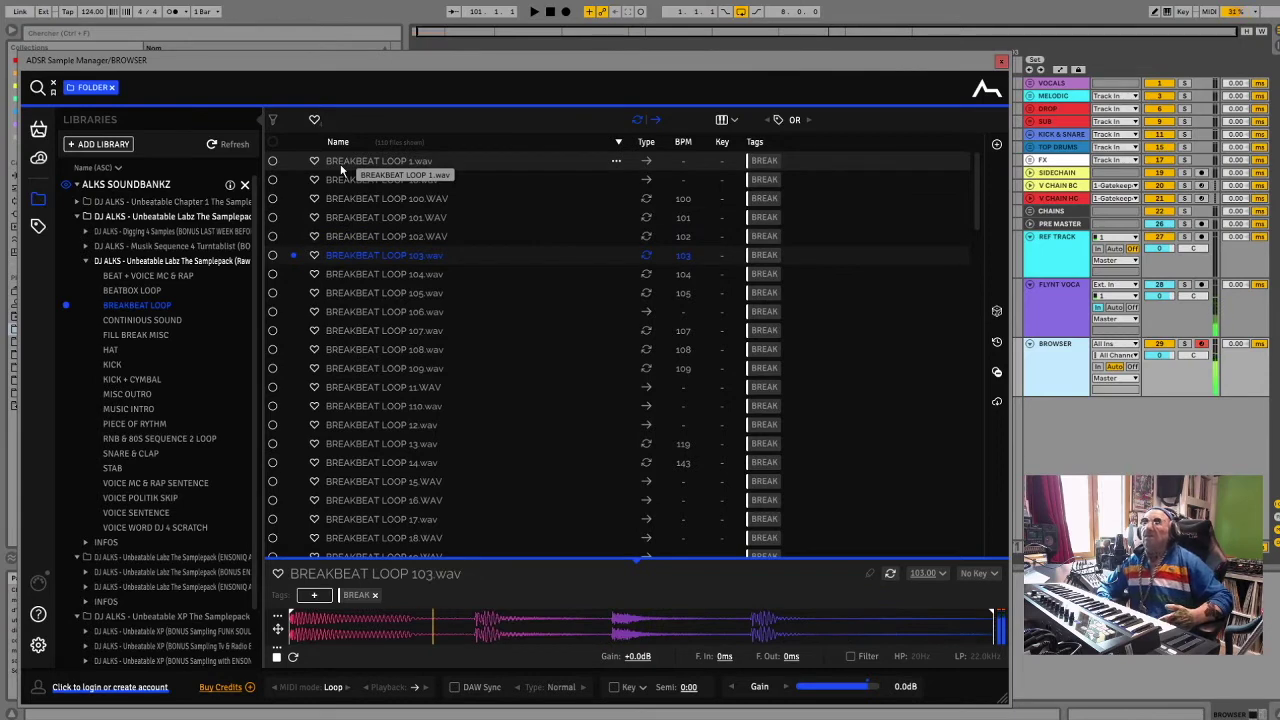
pyautogui.press('Down')
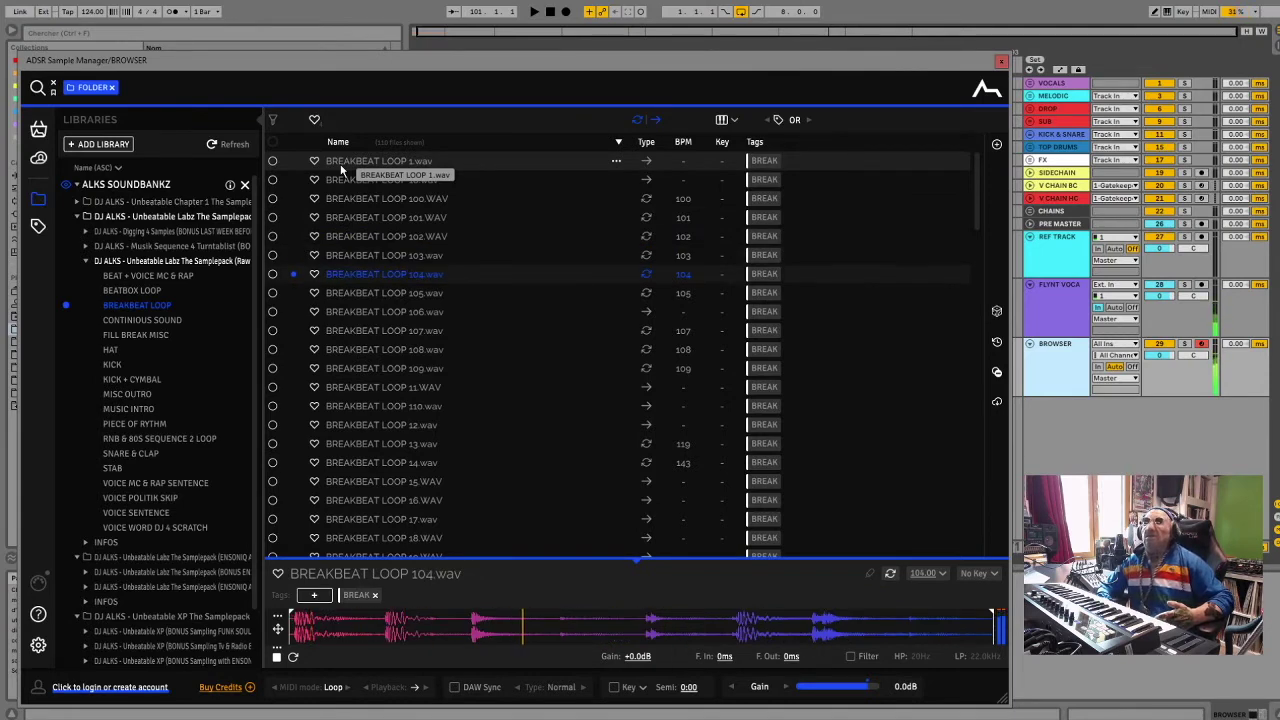
pyautogui.press('Down')
pyautogui.press('Down')
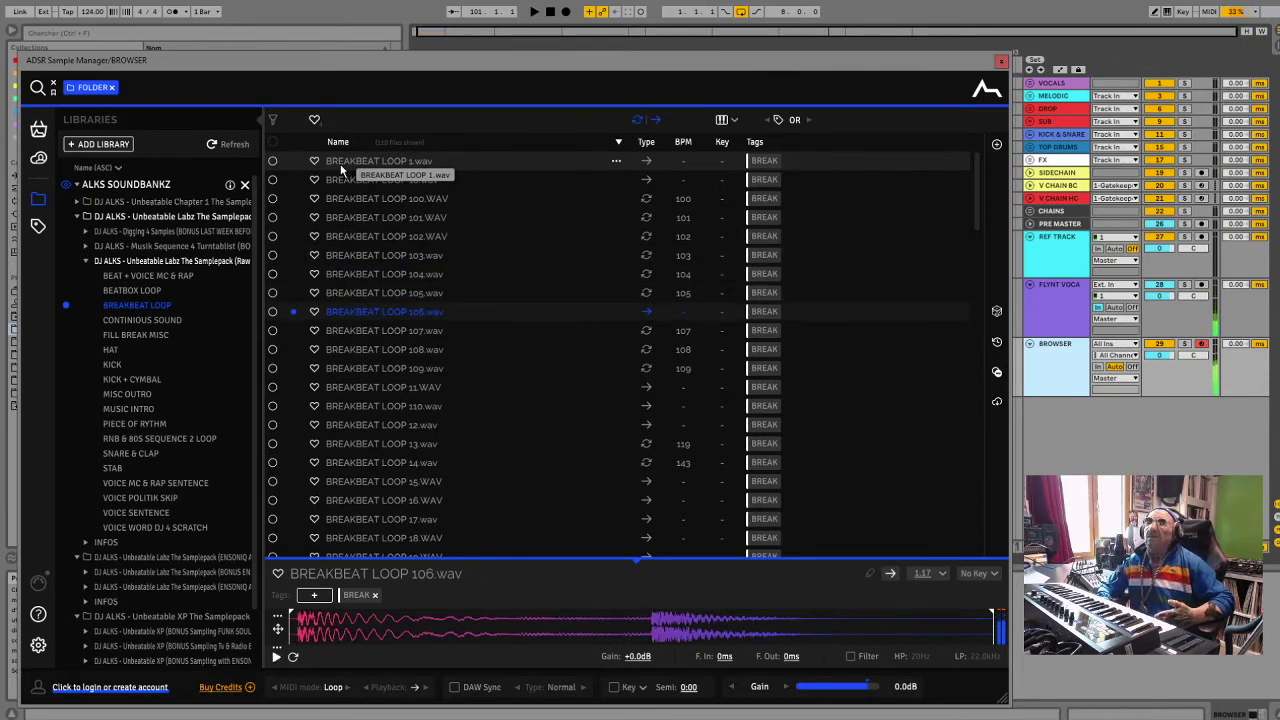
pyautogui.press('Down')
pyautogui.press('Down')
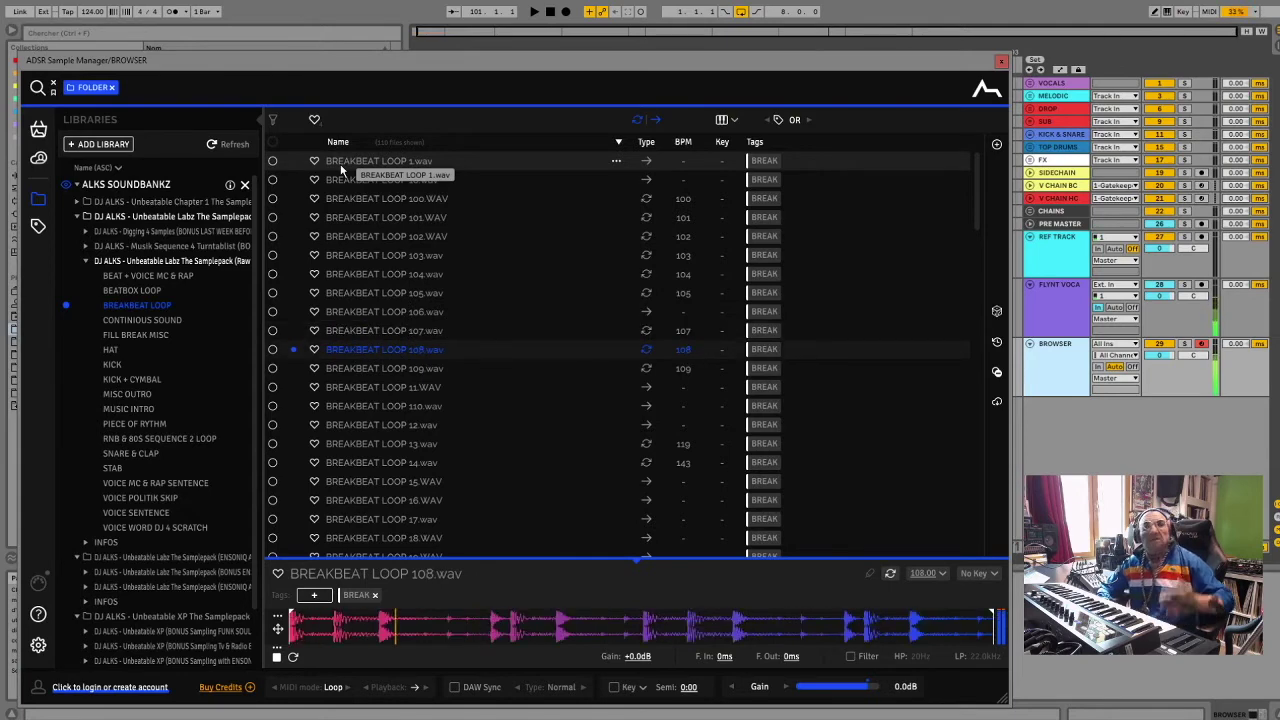
pyautogui.press('Down')
pyautogui.press('Down')
pyautogui.press('Down')
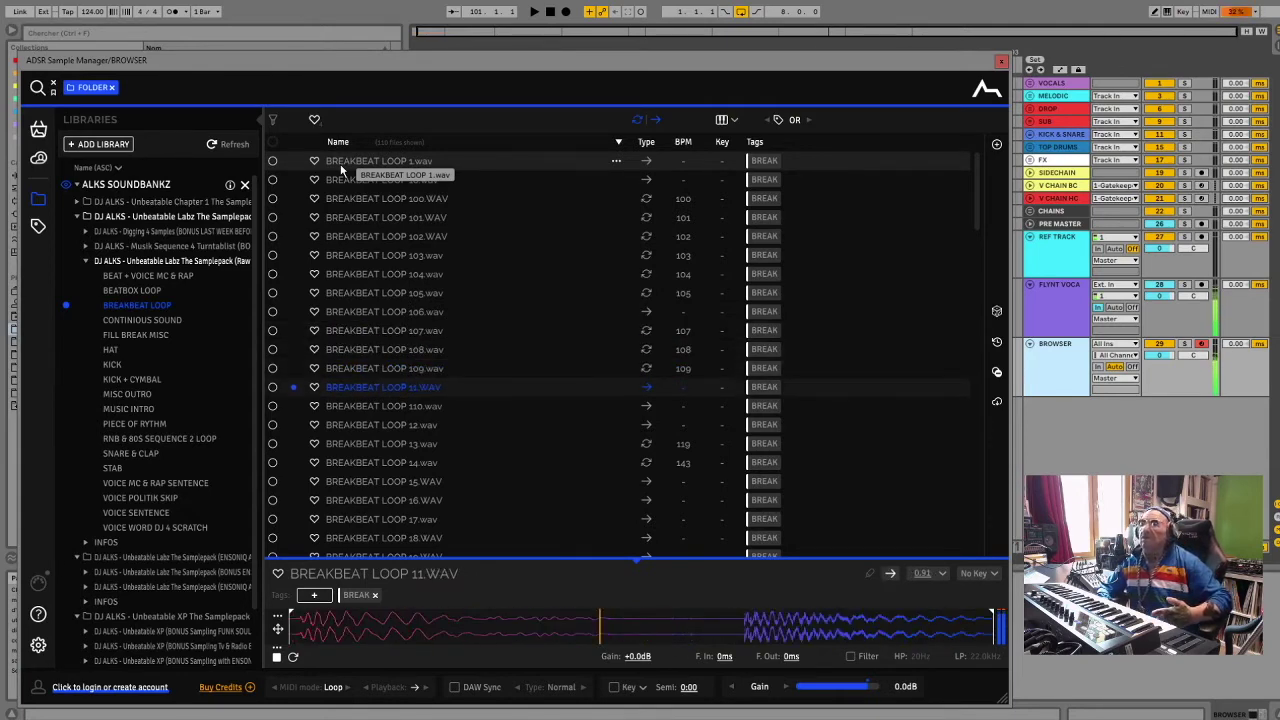
pyautogui.press('Down')
pyautogui.press('Down')
pyautogui.press('Down')
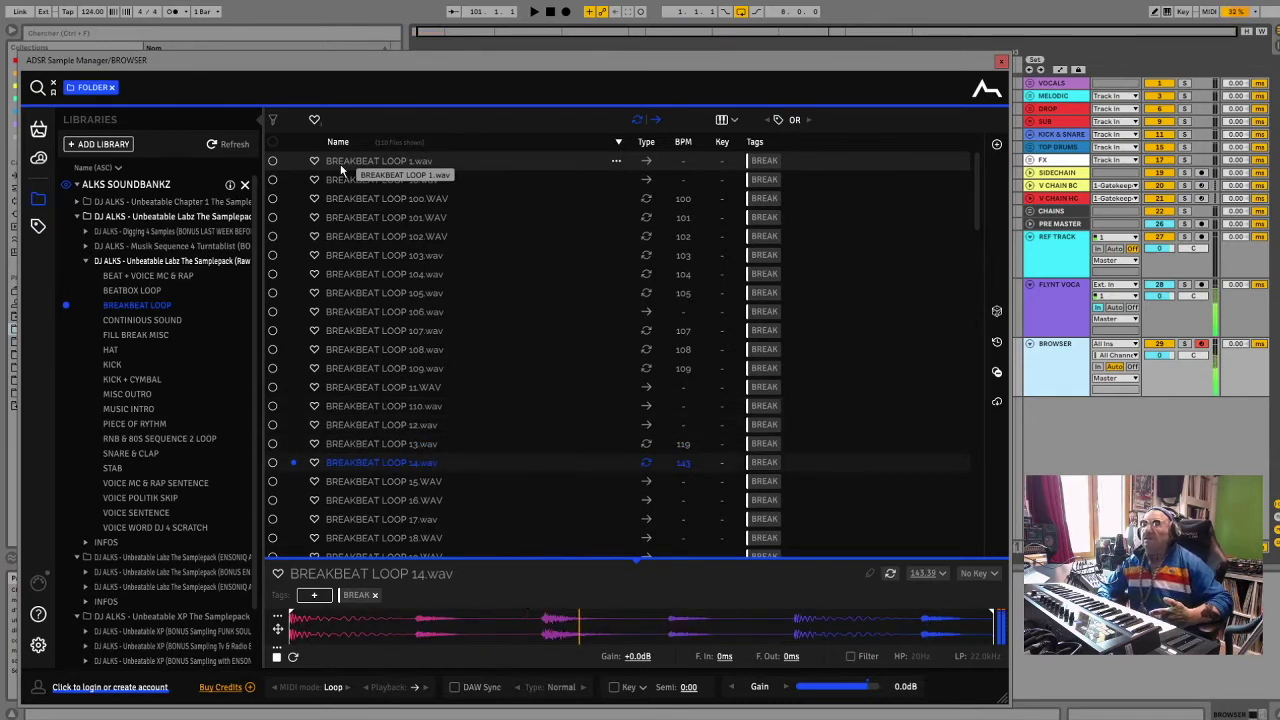
pyautogui.press('Down')
pyautogui.press('Down')
pyautogui.press('Down')
pyautogui.press('Down')
pyautogui.press('Down')
pyautogui.press('Down')
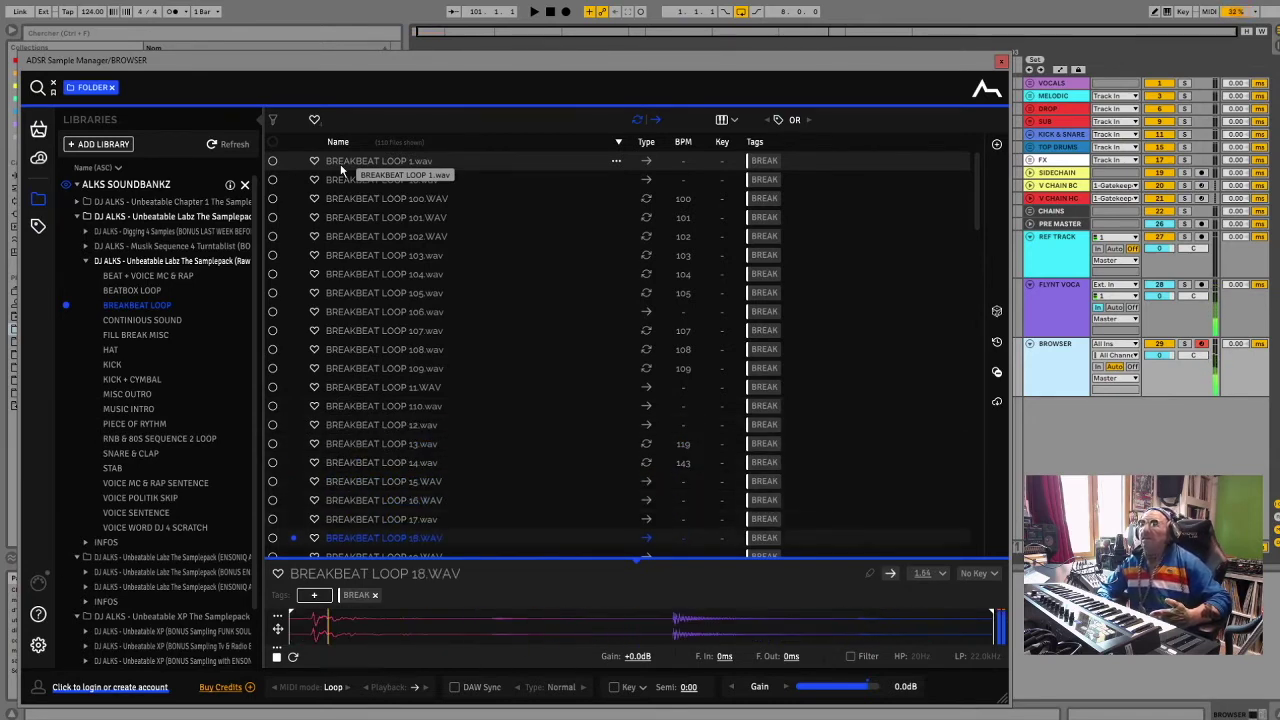
pyautogui.press('Down')
pyautogui.press('Down')
pyautogui.press('Down')
pyautogui.press('Down')
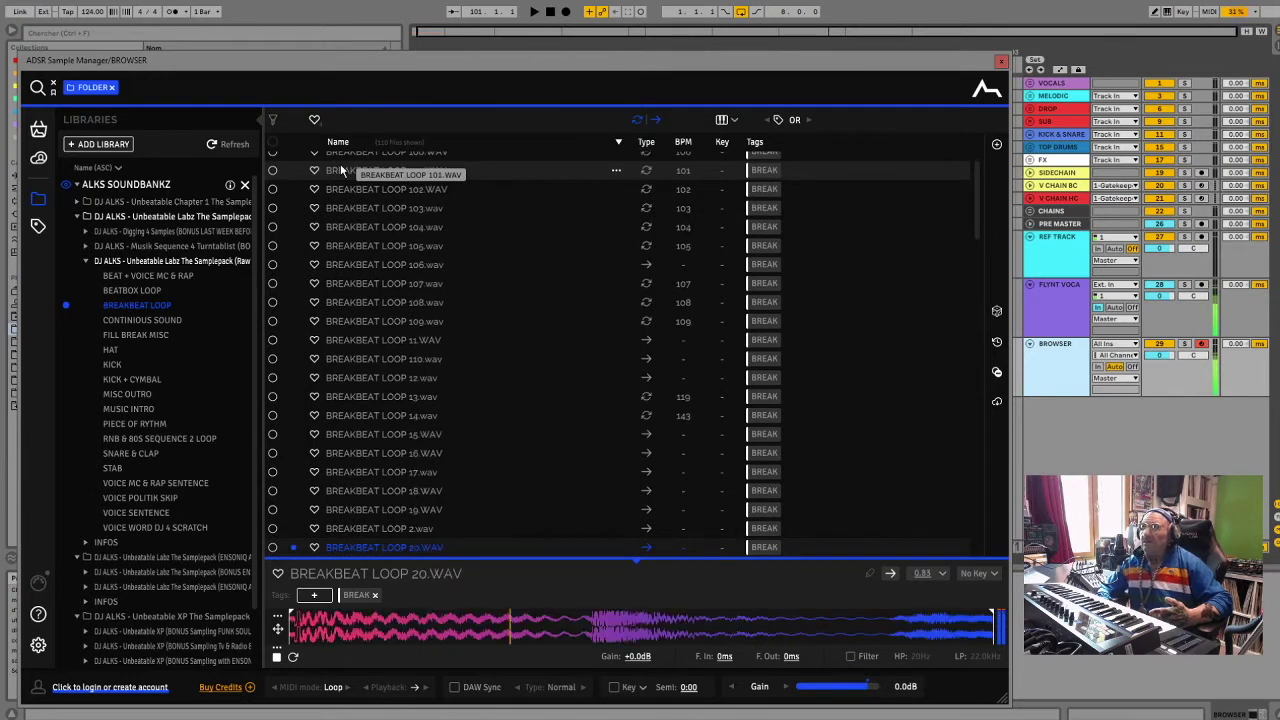
pyautogui.press('Down')
pyautogui.press('Down')
pyautogui.press('Down')
pyautogui.press('Down')
pyautogui.press('Down')
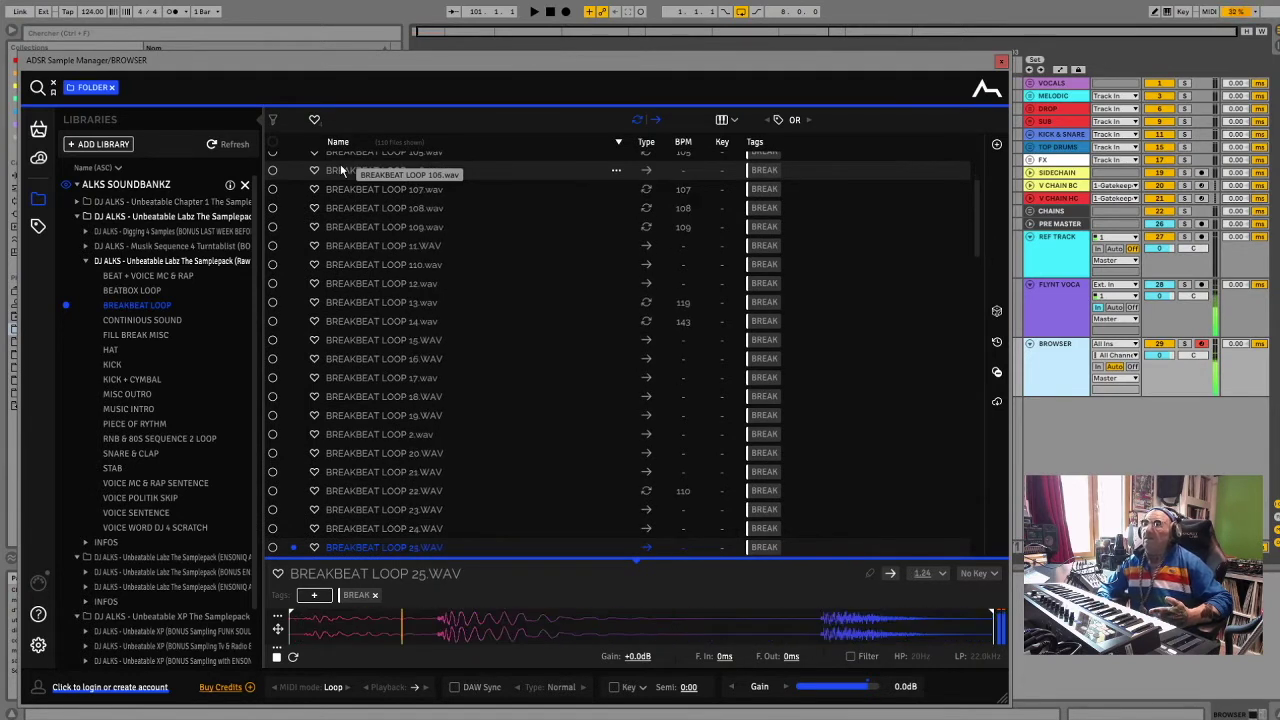
pyautogui.press('Down')
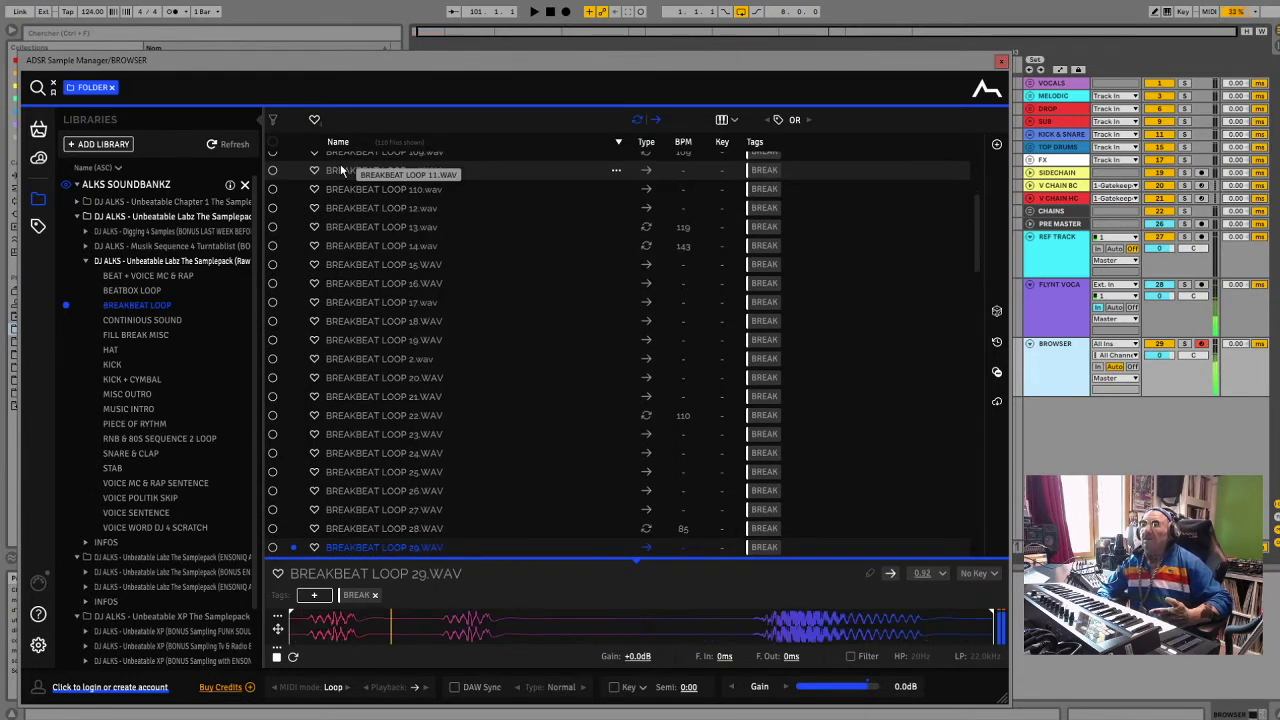
pyautogui.press('Down')
pyautogui.press('Down')
pyautogui.press('Down')
pyautogui.press('Down')
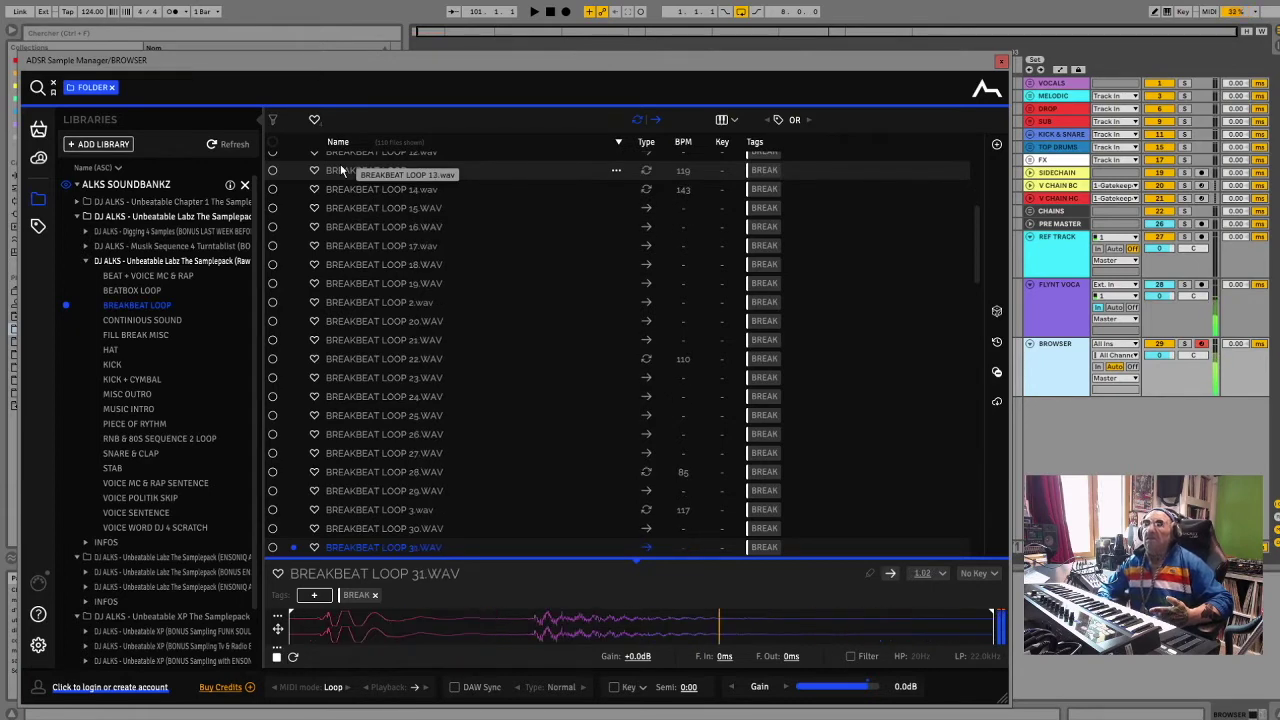
pyautogui.press('Down')
pyautogui.press('Down')
pyautogui.press('Down')
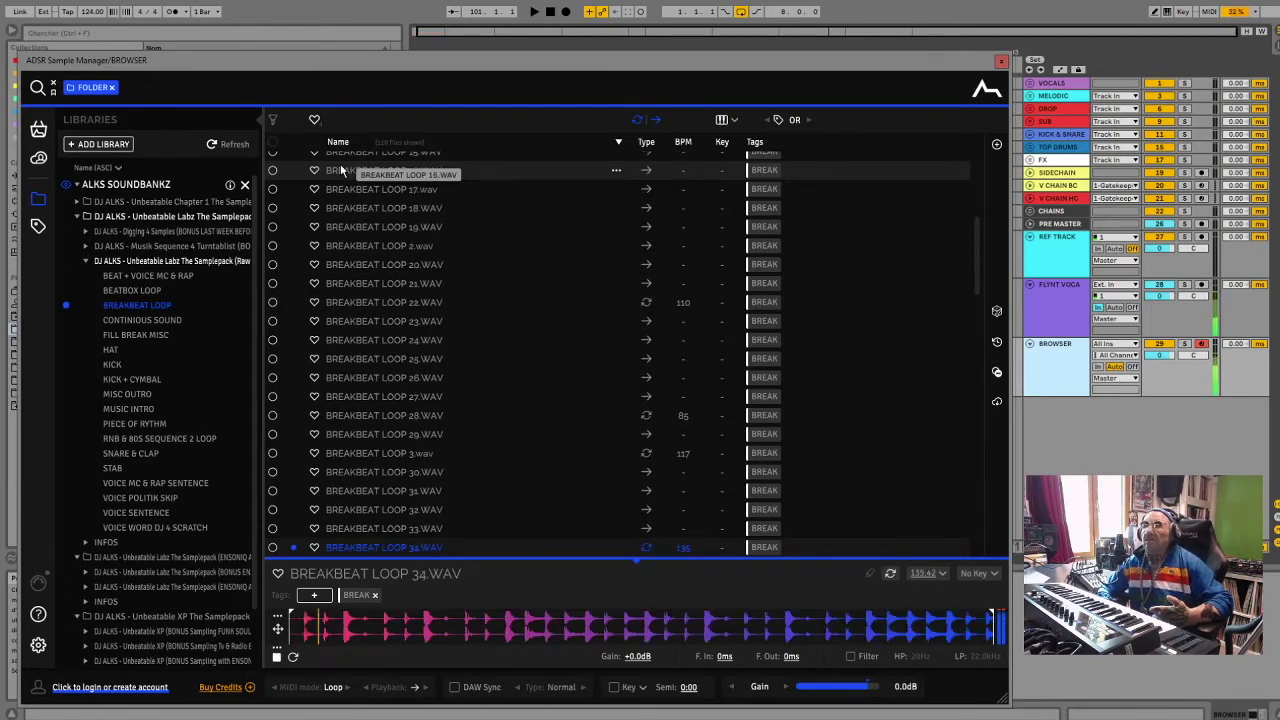
pyautogui.press('Down')
pyautogui.press('Down')
pyautogui.press('Down')
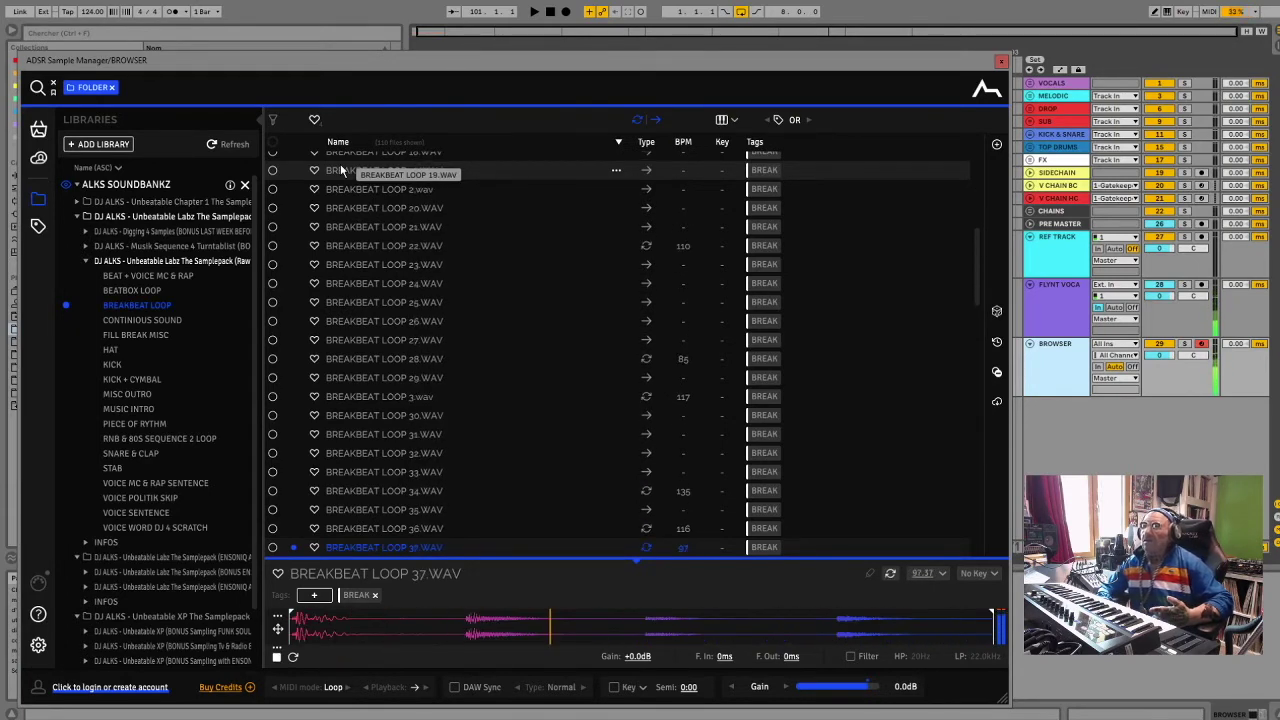
pyautogui.press('Down')
pyautogui.press('Down')
pyautogui.press('Down')
pyautogui.press('Down')
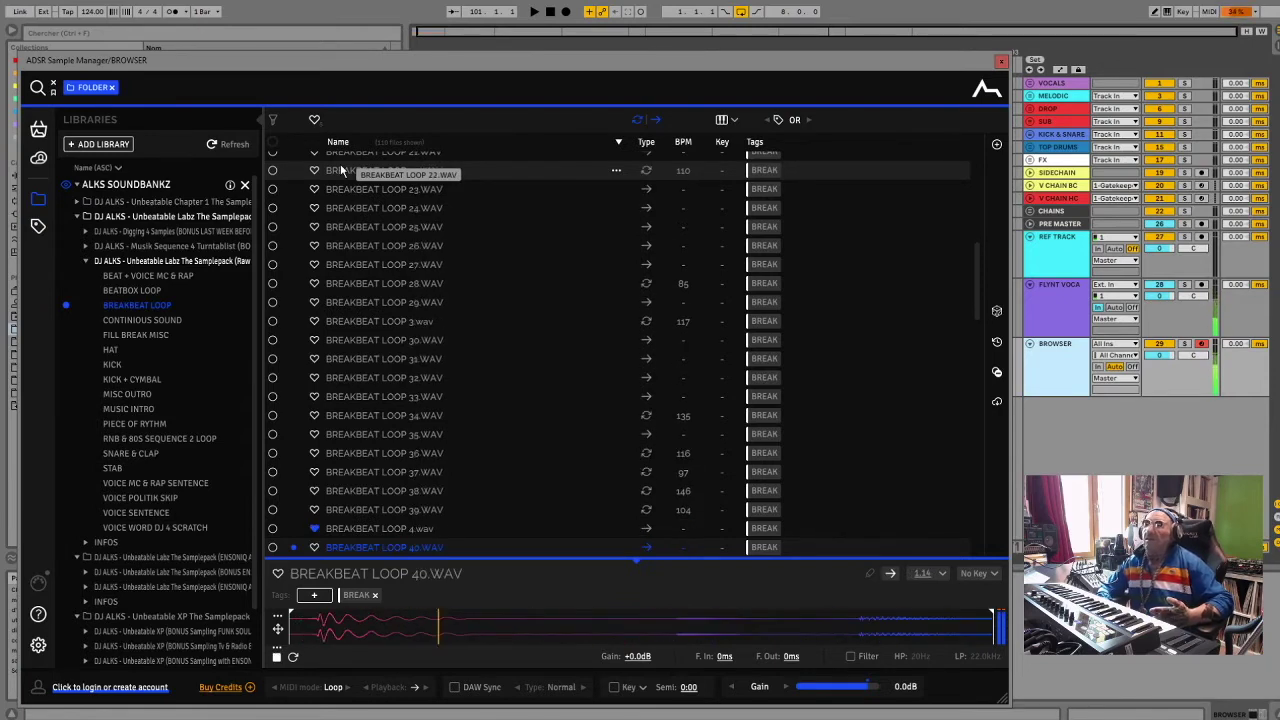
pyautogui.press('Down')
pyautogui.press('Down')
pyautogui.press('Down')
pyautogui.press('Down')
pyautogui.press('Down')
pyautogui.press('Down')
pyautogui.press('Down')
pyautogui.press('Down')
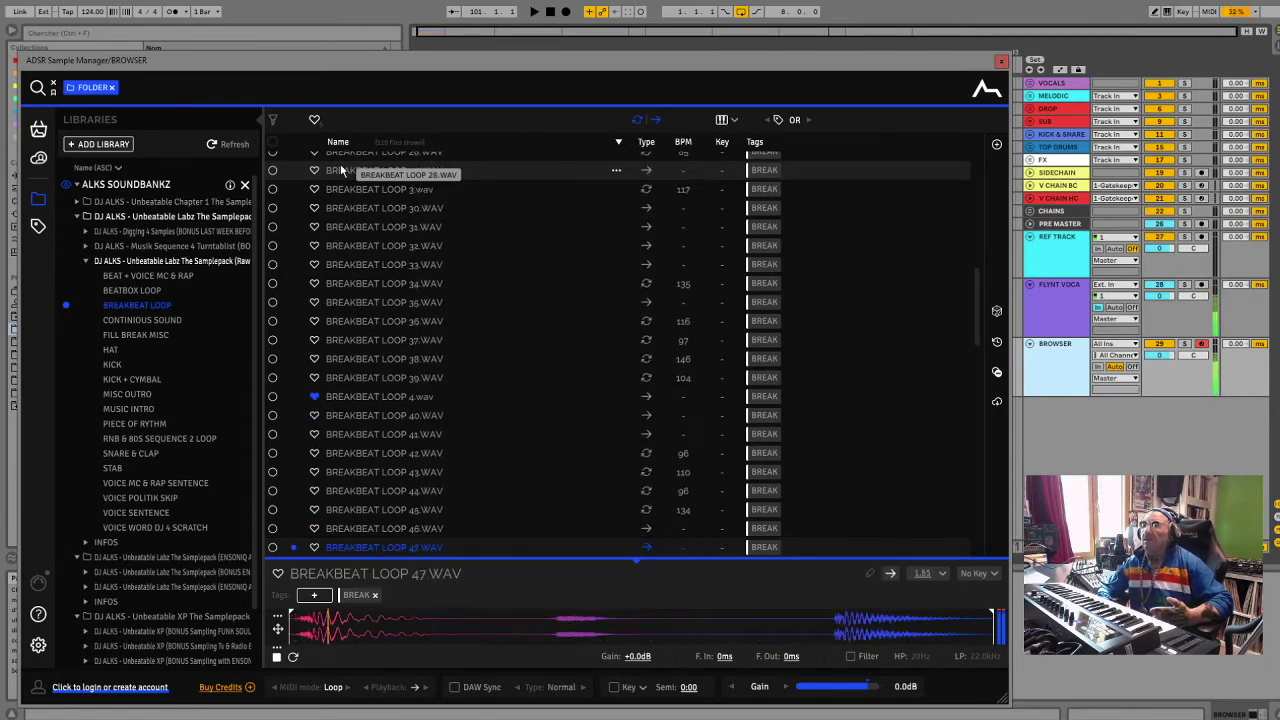
pyautogui.press('Down')
pyautogui.press('Down')
pyautogui.press('Down')
pyautogui.press('Down')
pyautogui.press('Down')
pyautogui.press('Down')
pyautogui.press('Down')
pyautogui.press('Down')
pyautogui.press('Down')
pyautogui.press('Down')
pyautogui.press('Down')
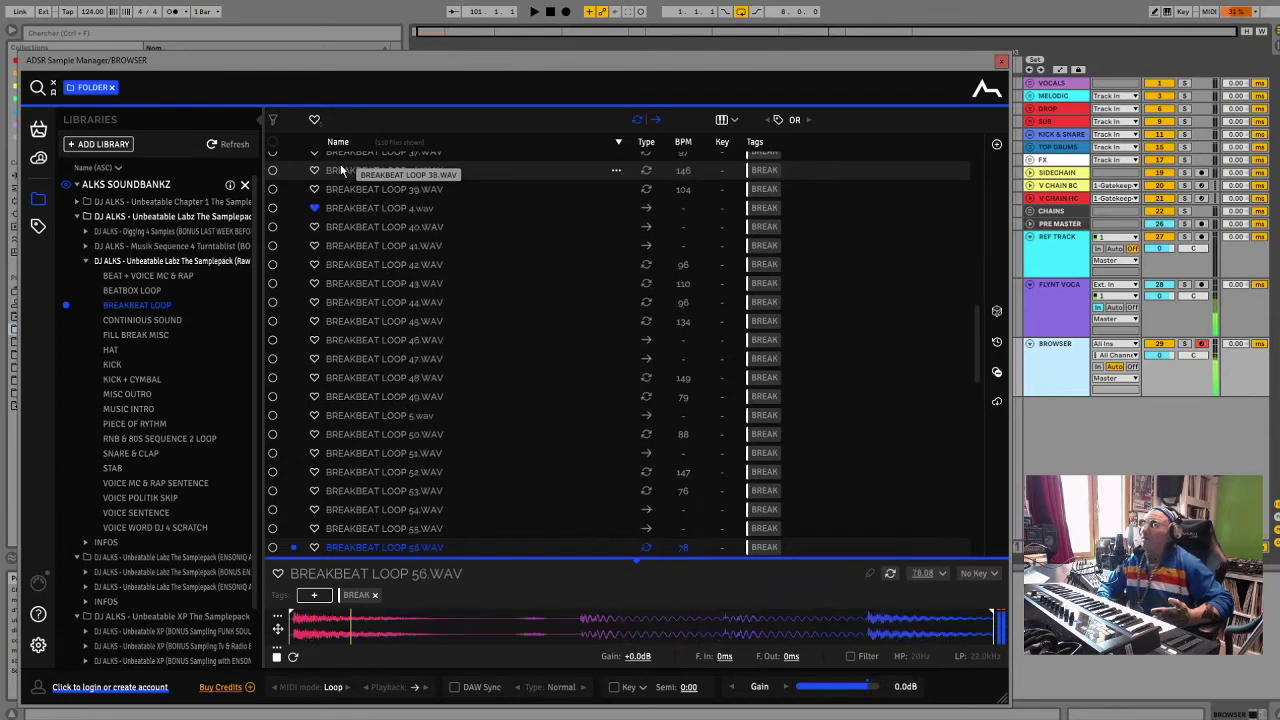
pyautogui.press('Down')
pyautogui.press('Down')
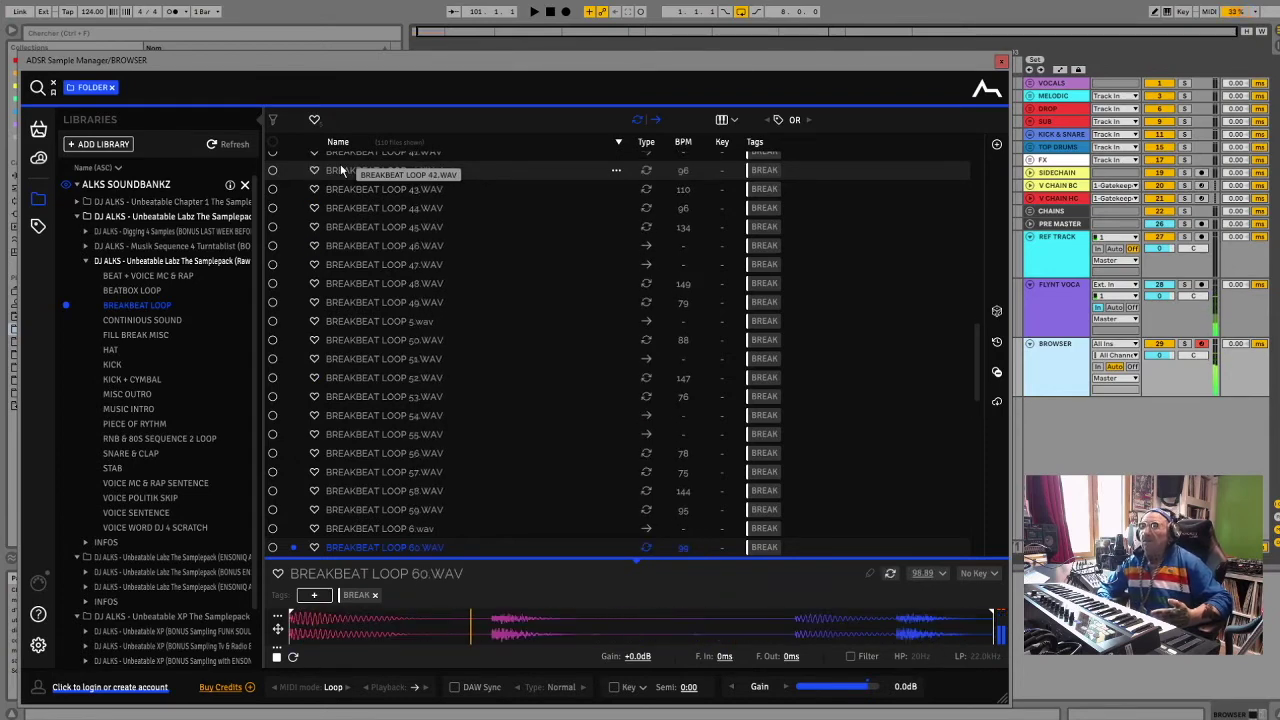
pyautogui.press('Down')
pyautogui.press('Down')
pyautogui.press('Down')
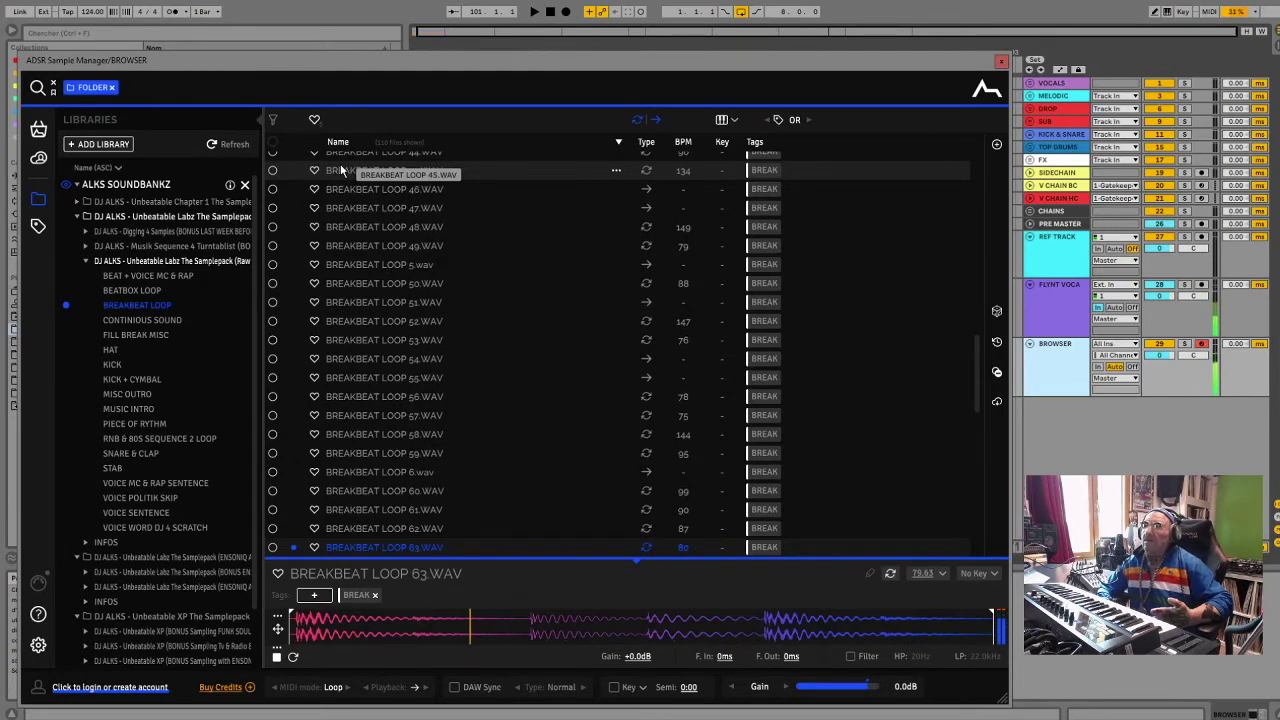
pyautogui.press('Down')
pyautogui.press('Down')
pyautogui.press('Down')
pyautogui.press('Down')
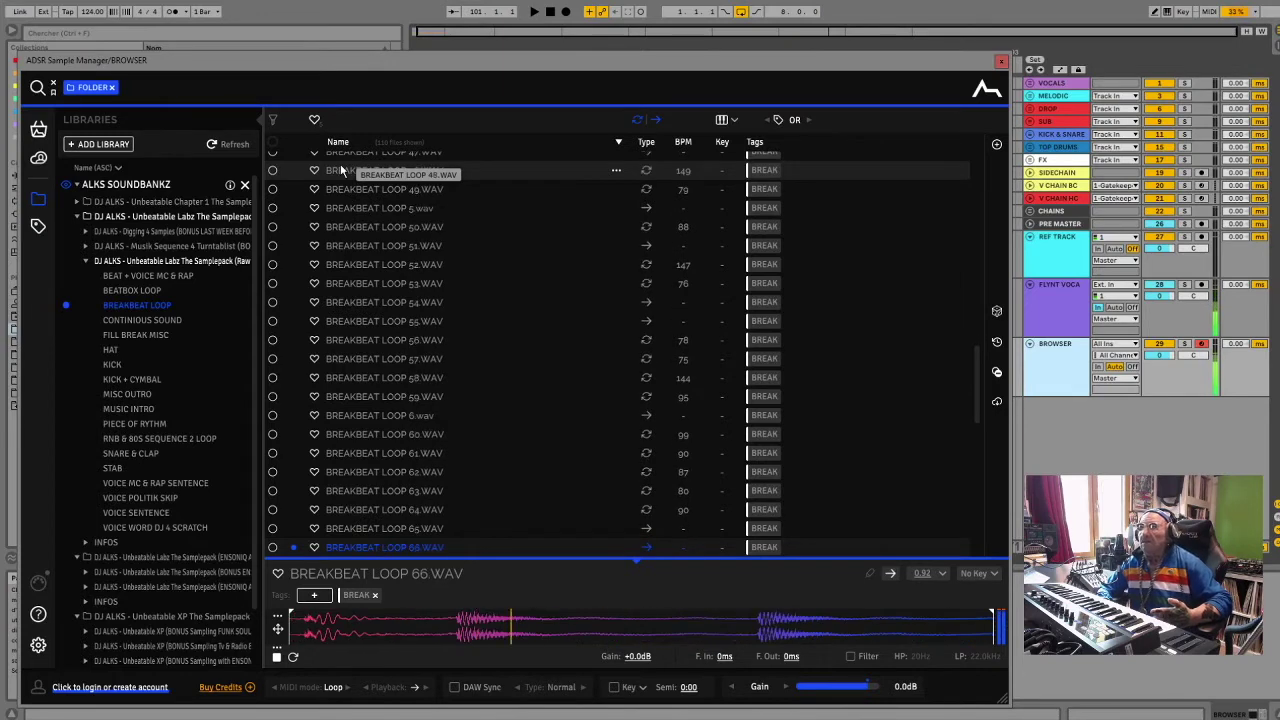
pyautogui.press('Down')
pyautogui.press('Down')
pyautogui.press('Down')
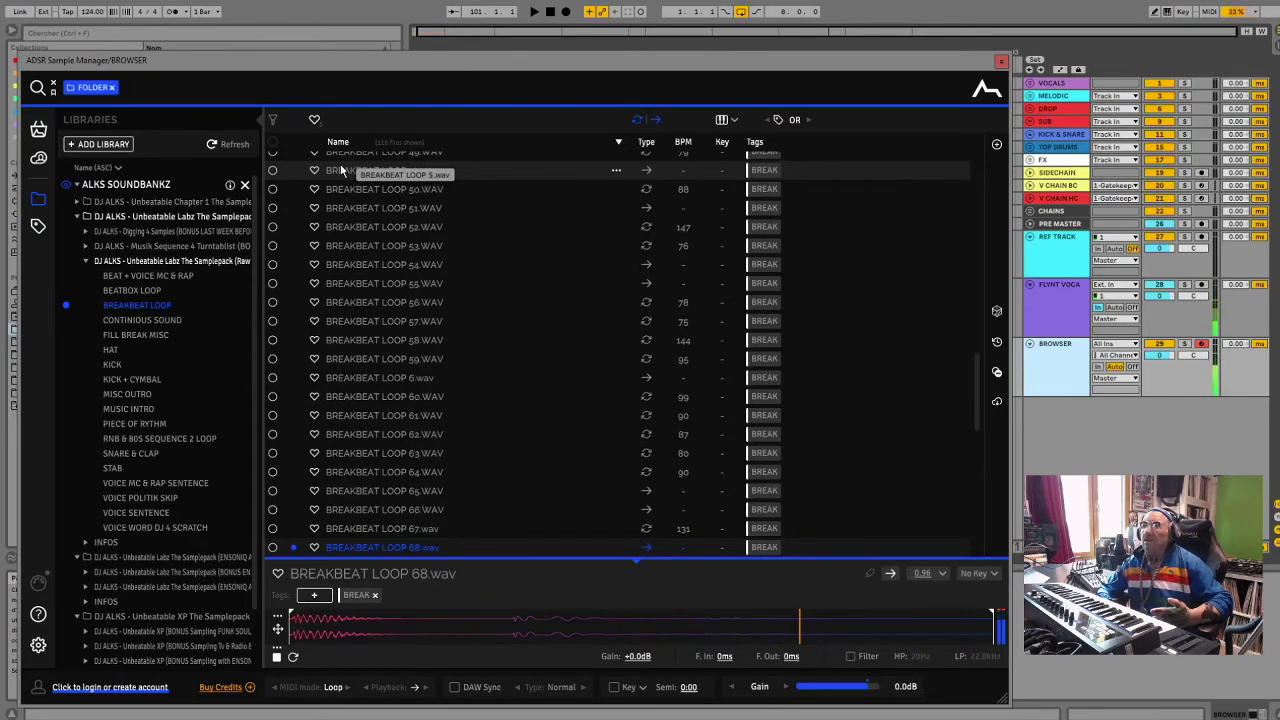
pyautogui.press('Down')
pyautogui.press('Down')
pyautogui.press('Down')
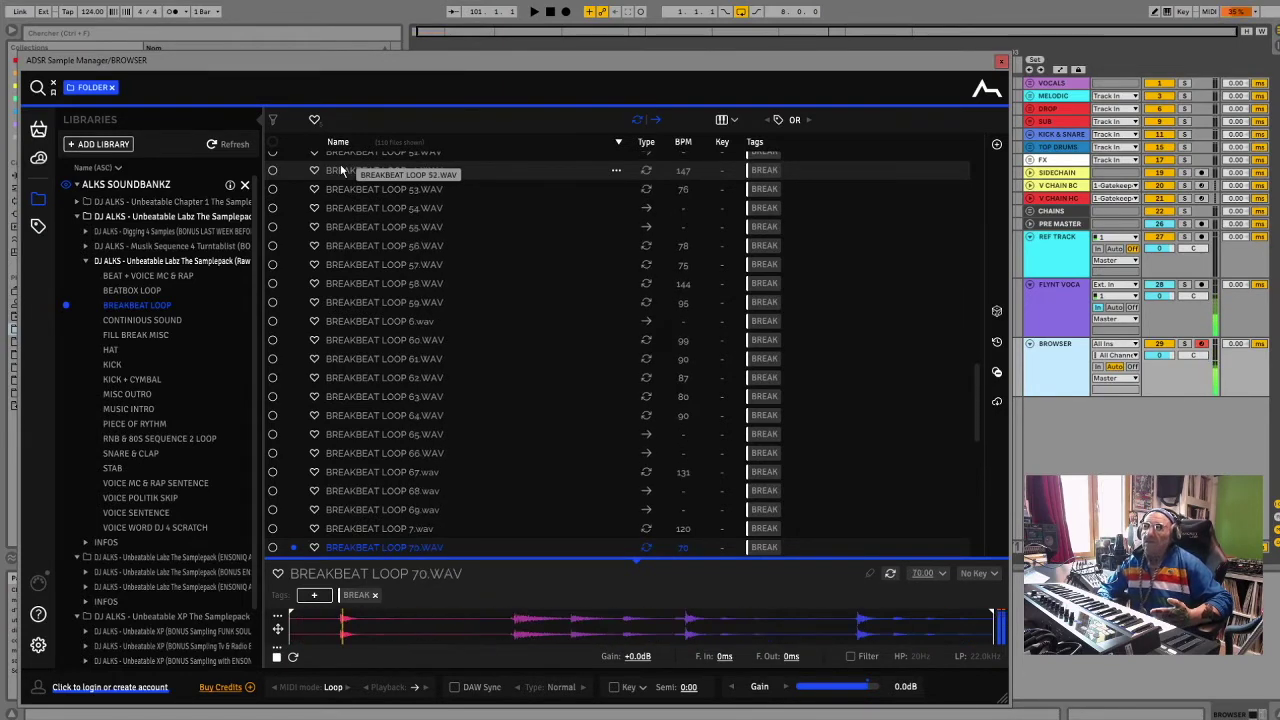
pyautogui.press('Down')
pyautogui.press('Down')
pyautogui.press('Down')
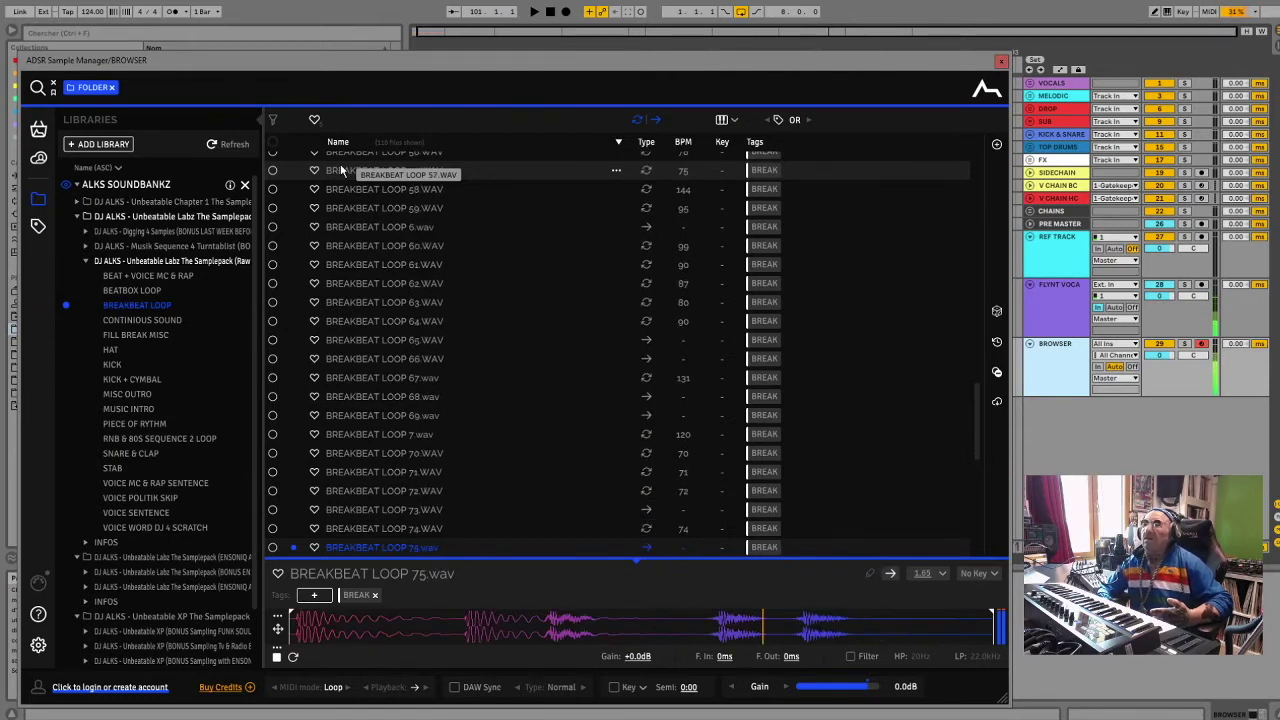
pyautogui.press('Down')
pyautogui.press('Down')
pyautogui.press('Down')
pyautogui.press('Down')
pyautogui.press('Down')
pyautogui.press('Down')
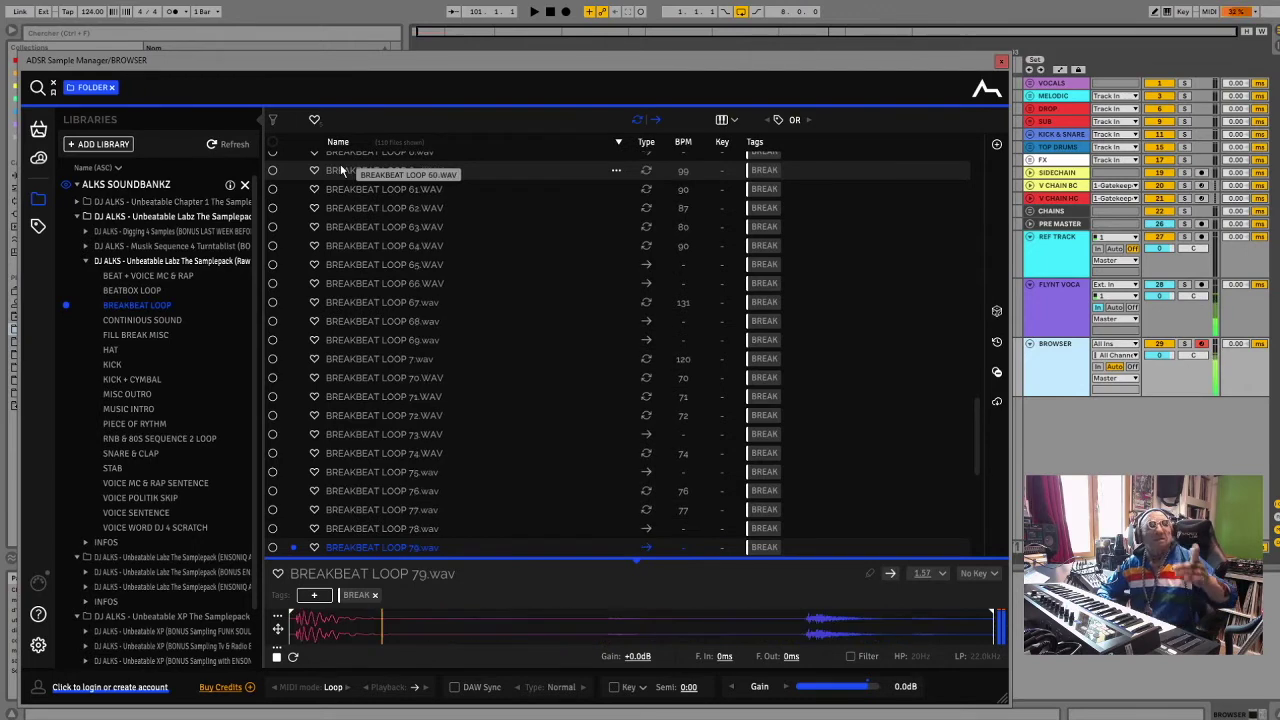
# Preview the next BREAKBEAT LOOP samples in listed order through BREAKBEAT LOOP 92.WAV, and finish with BREAKBEAT LOOP 99.WAV at the list's end
pyautogui.press('Down')
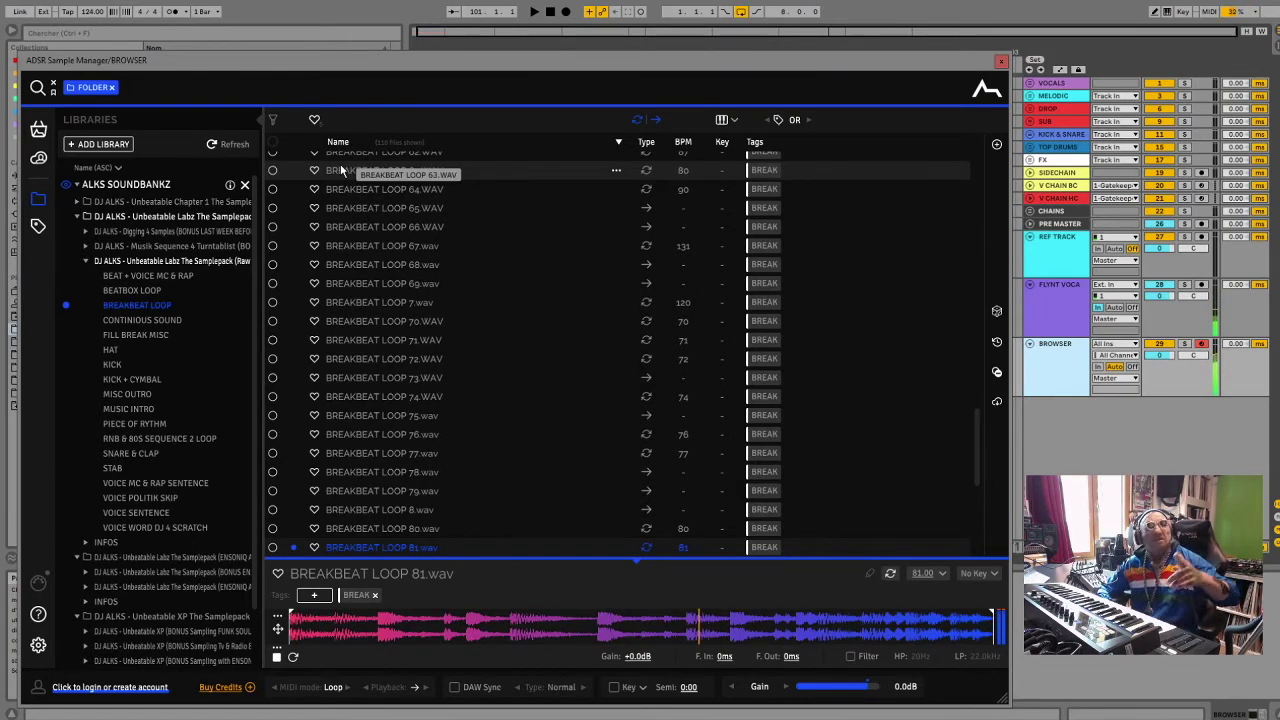
pyautogui.press('Down')
pyautogui.press('Down')
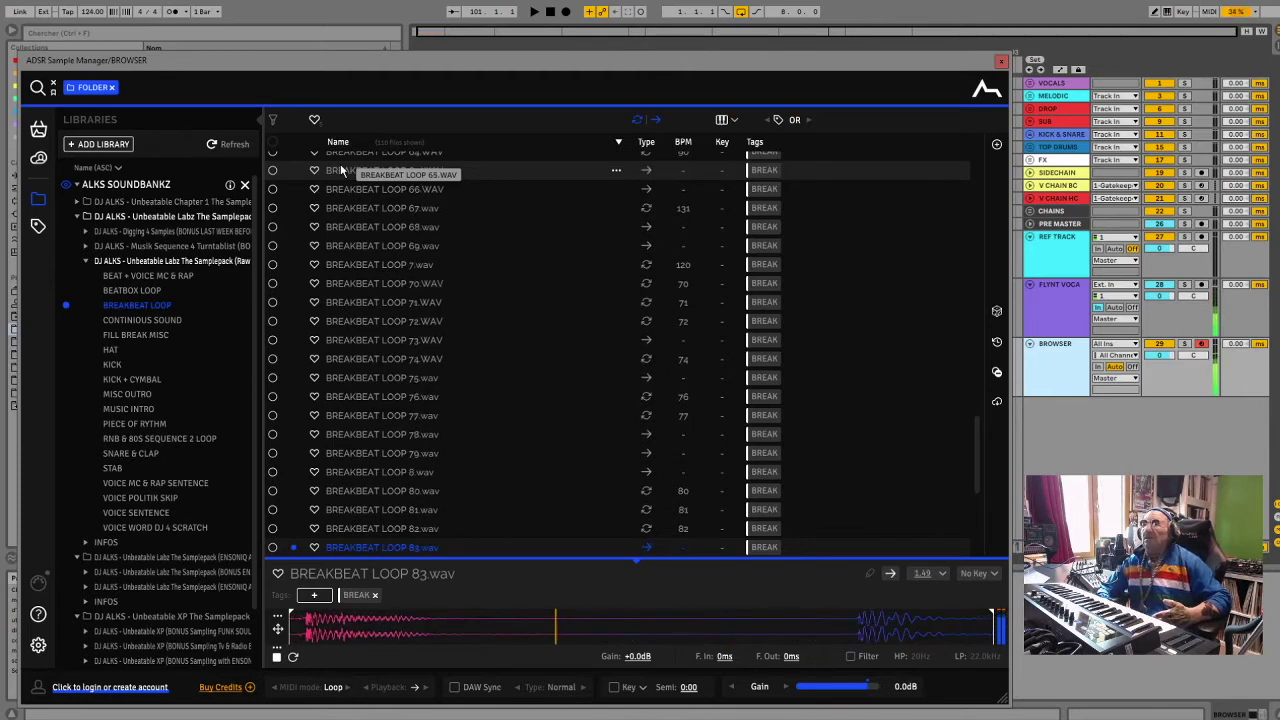
pyautogui.press('Down')
pyautogui.press('Down')
pyautogui.press('Down')
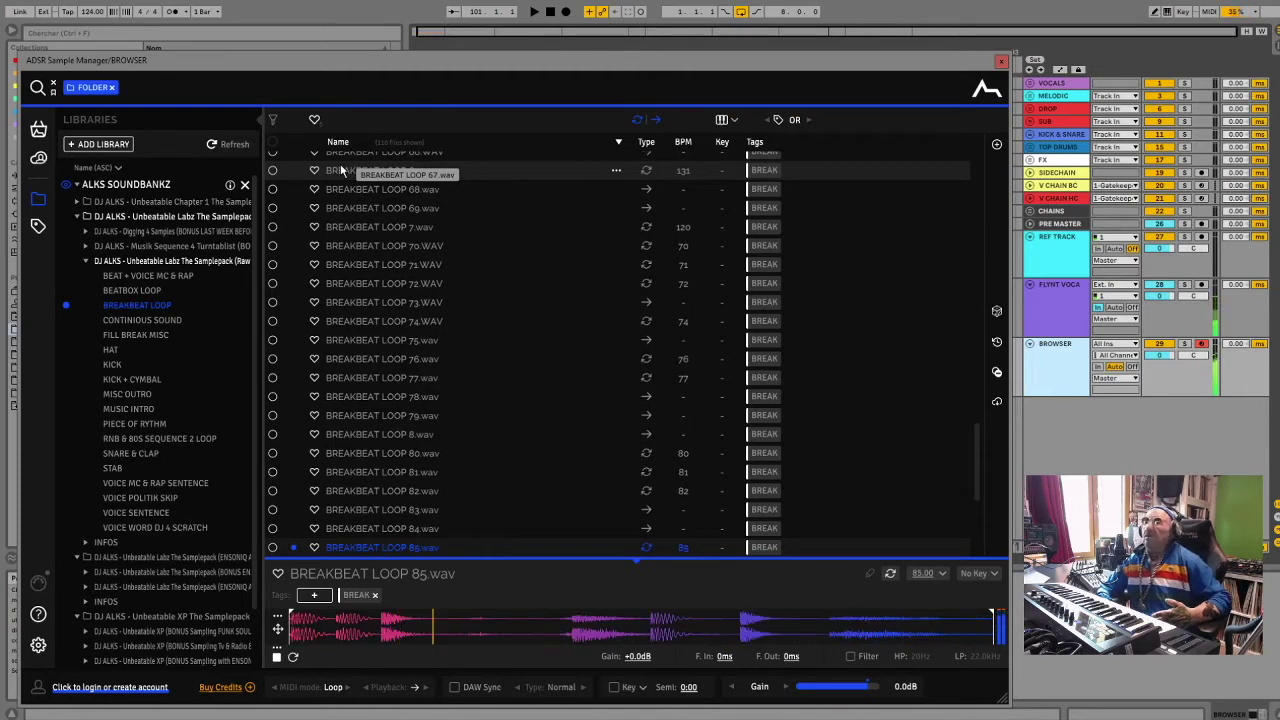
pyautogui.press('Down')
pyautogui.press('Down')
pyautogui.press('Down')
pyautogui.press('Down')
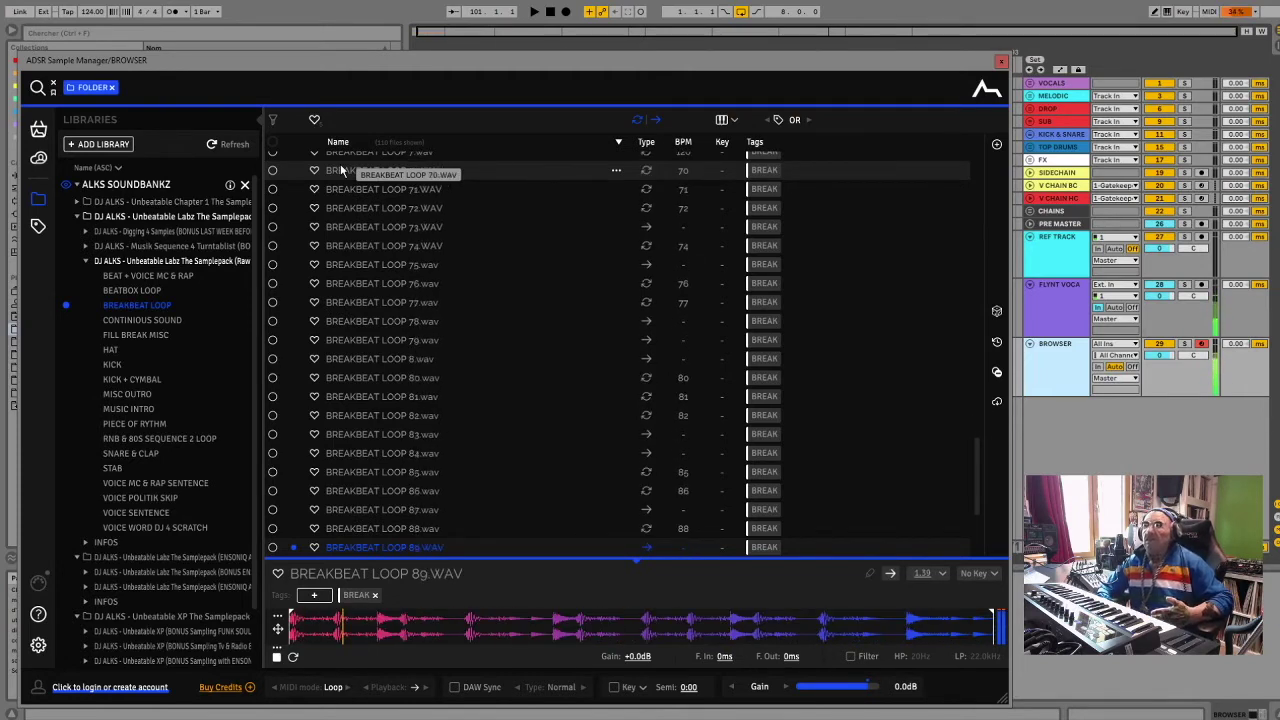
pyautogui.press('Down')
pyautogui.press('Down')
pyautogui.press('Down')
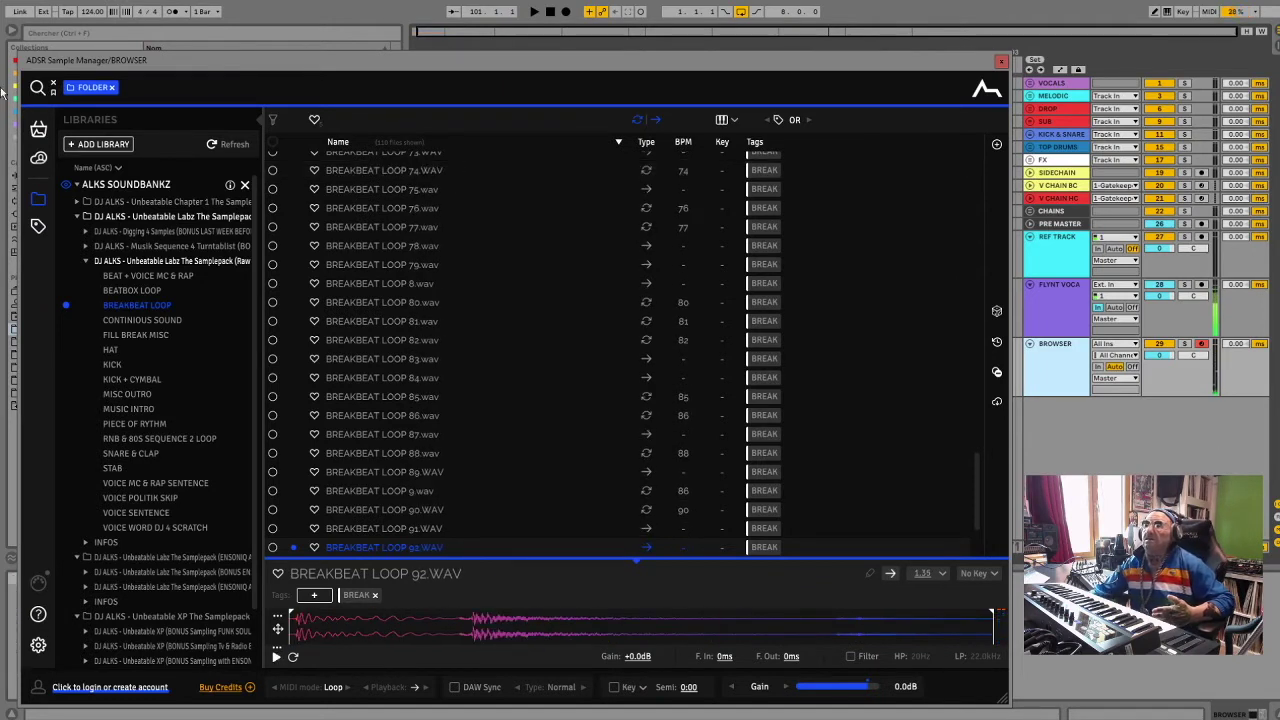
pyautogui.scroll(-3, 670, 370)
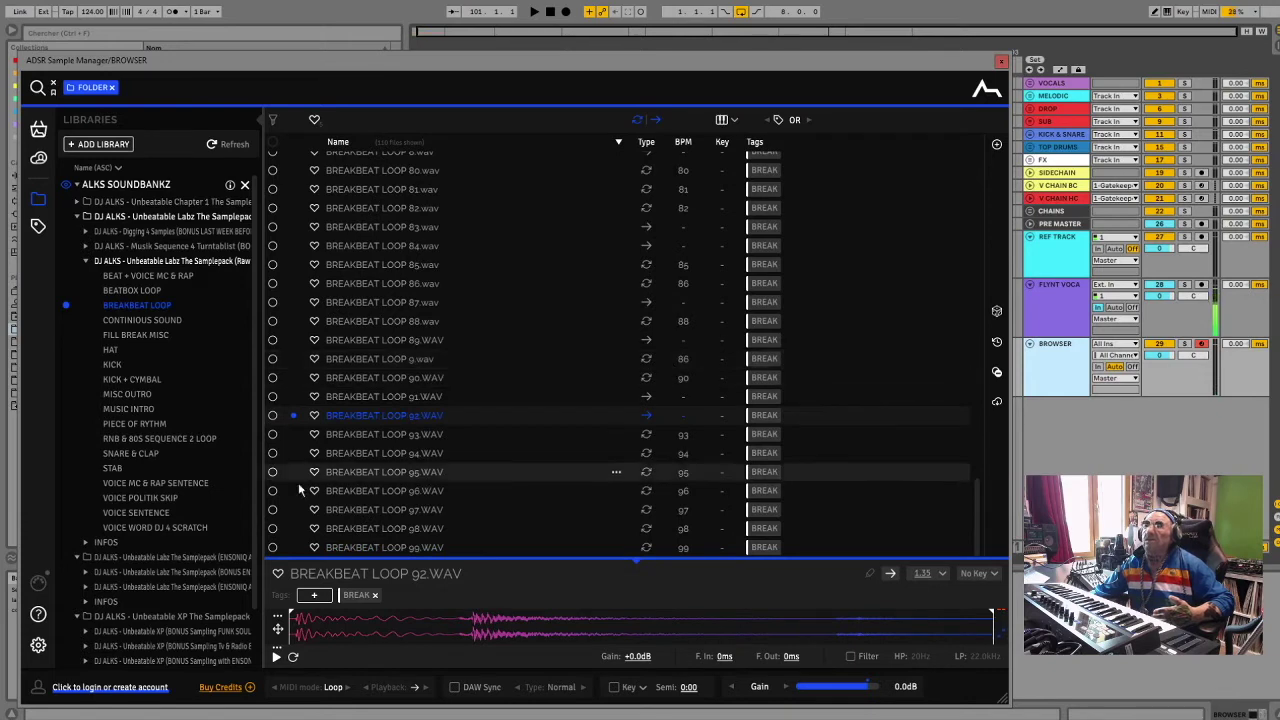
pyautogui.click(347, 547)
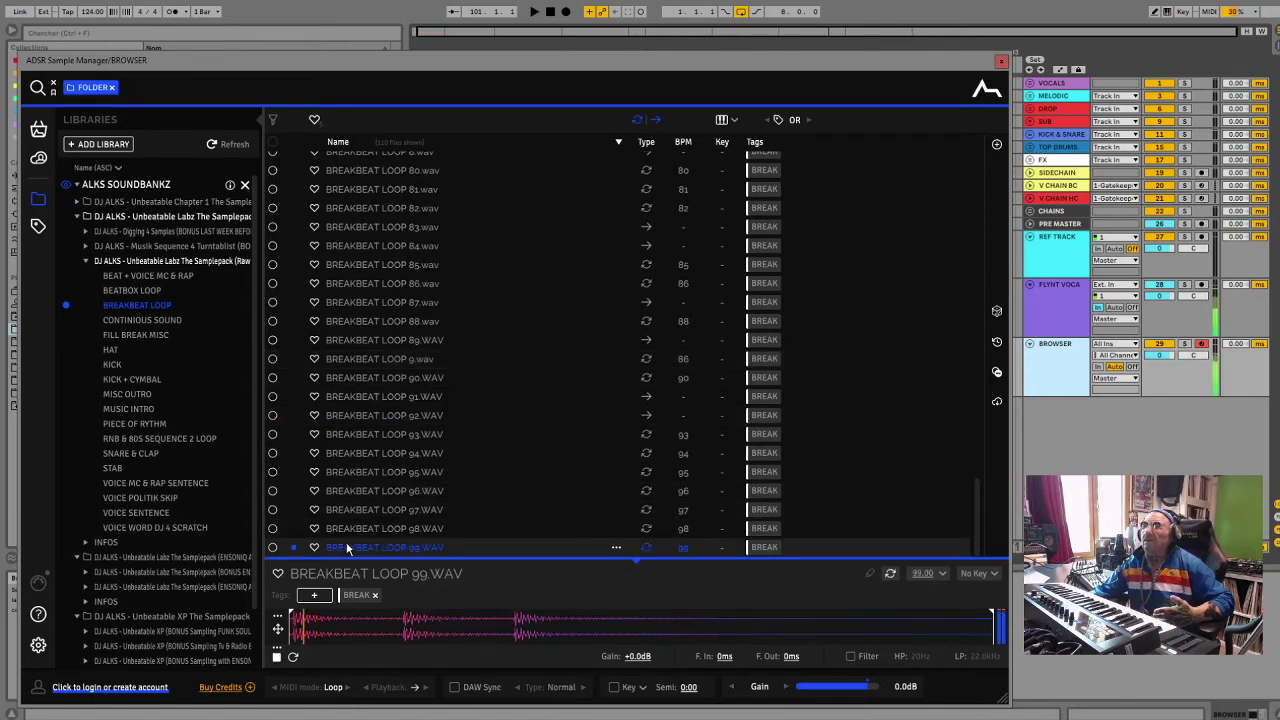
# Open the CONTINIOUS SOUND folder and preview its samples in listed order, from Continious Sound 1.wav to Continious Sound 9.wav
pyautogui.click(130, 321)
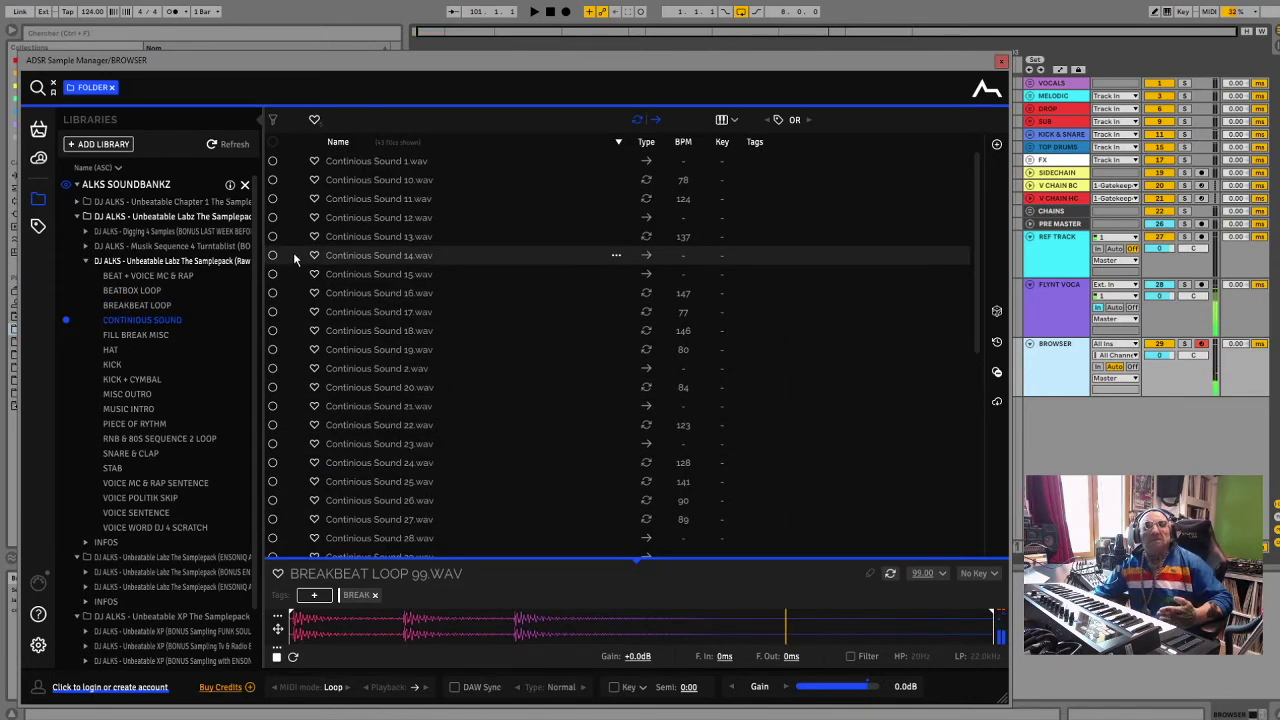
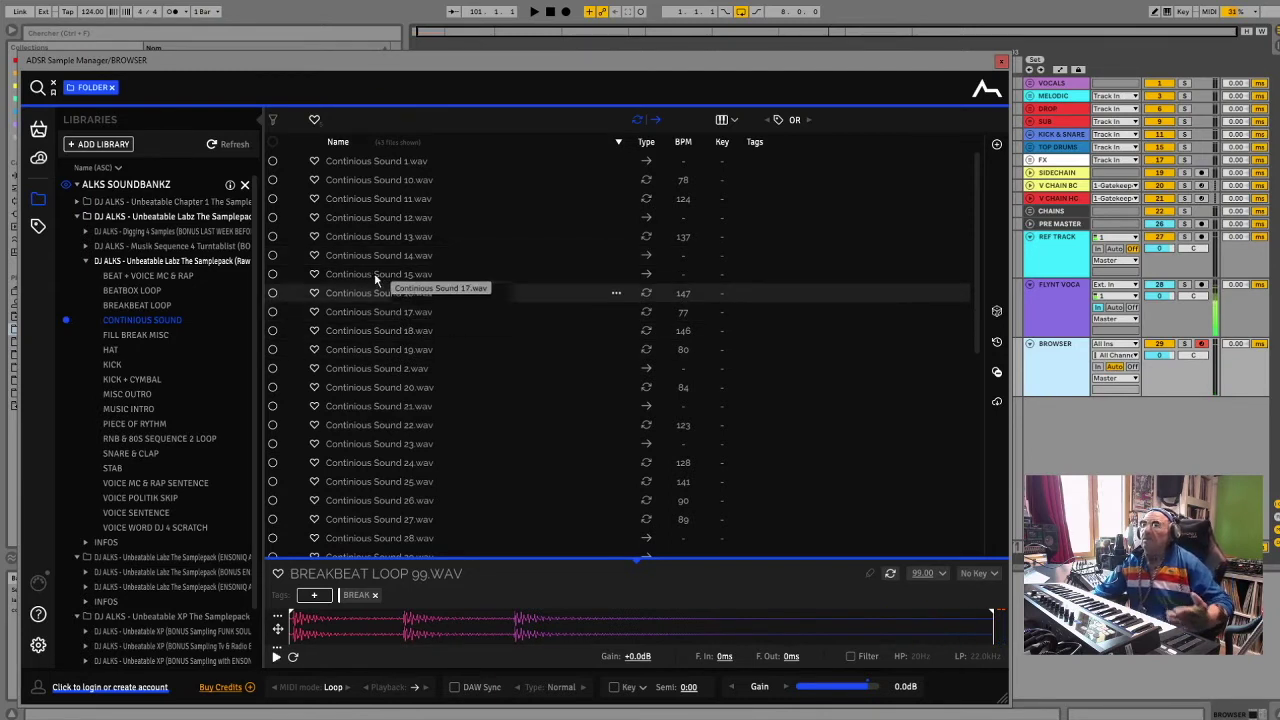
pyautogui.click(395, 162)
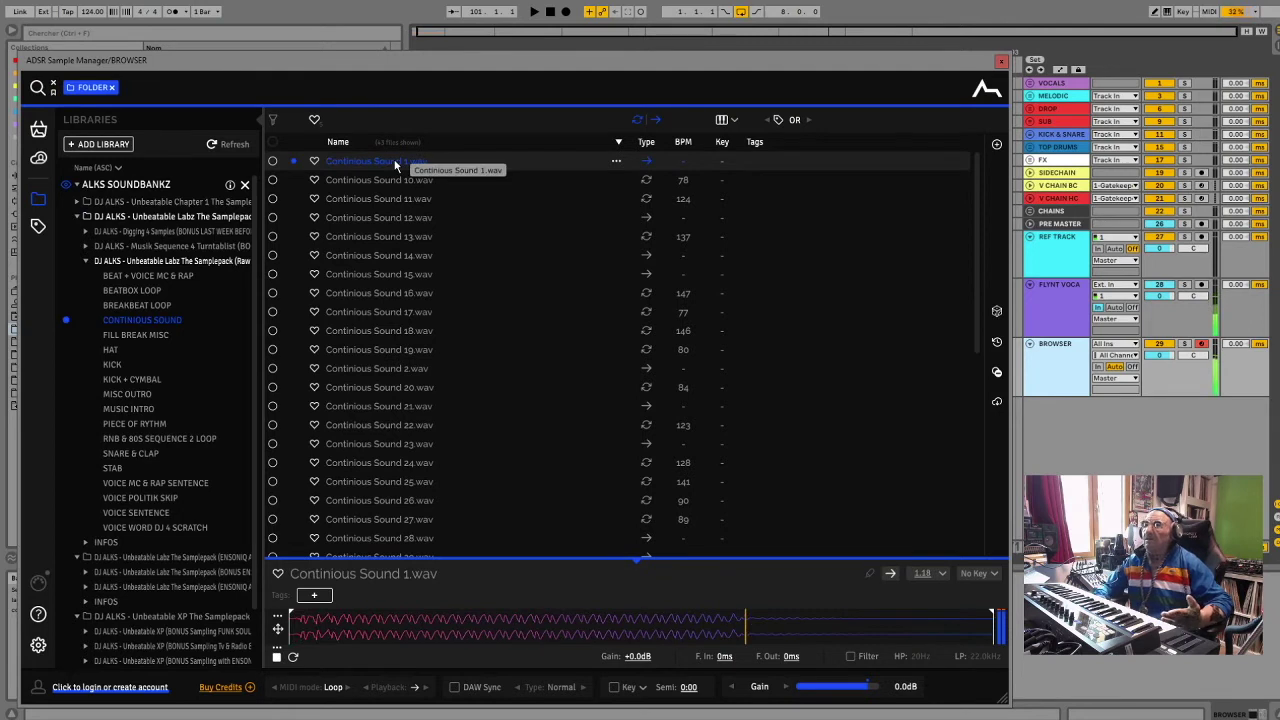
pyautogui.press('Down')
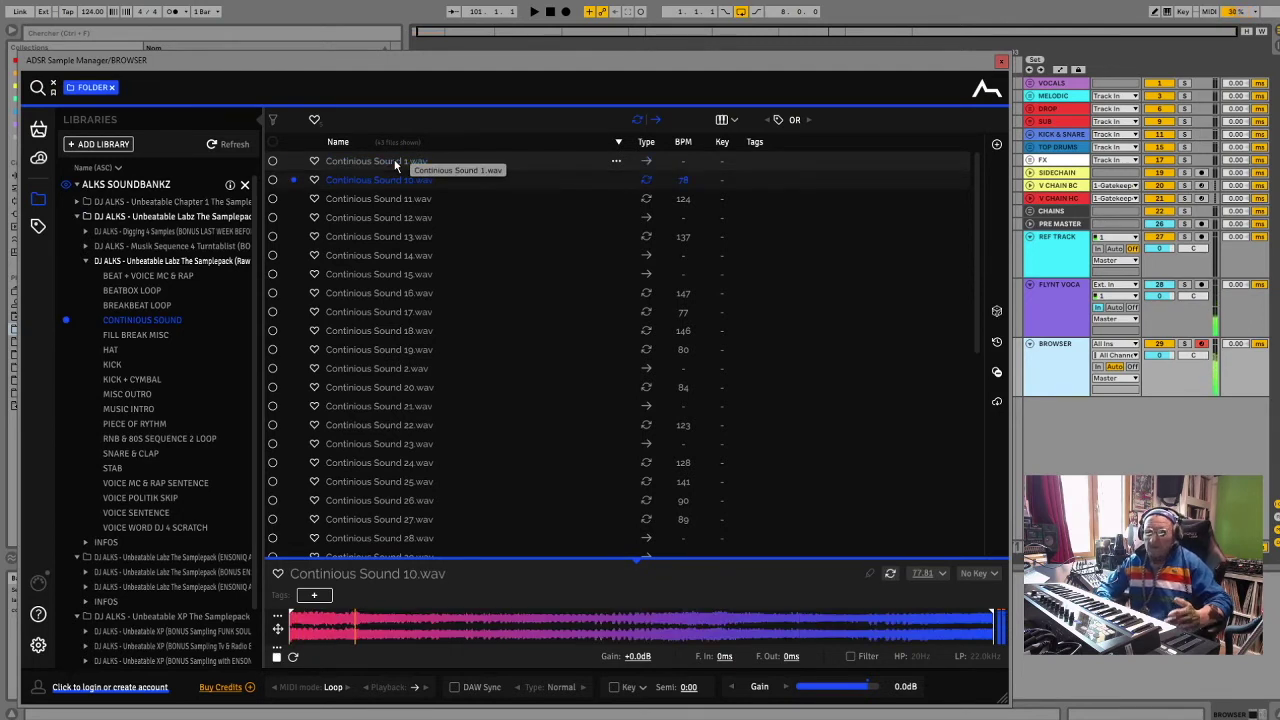
pyautogui.press('Down')
pyautogui.press('Down')
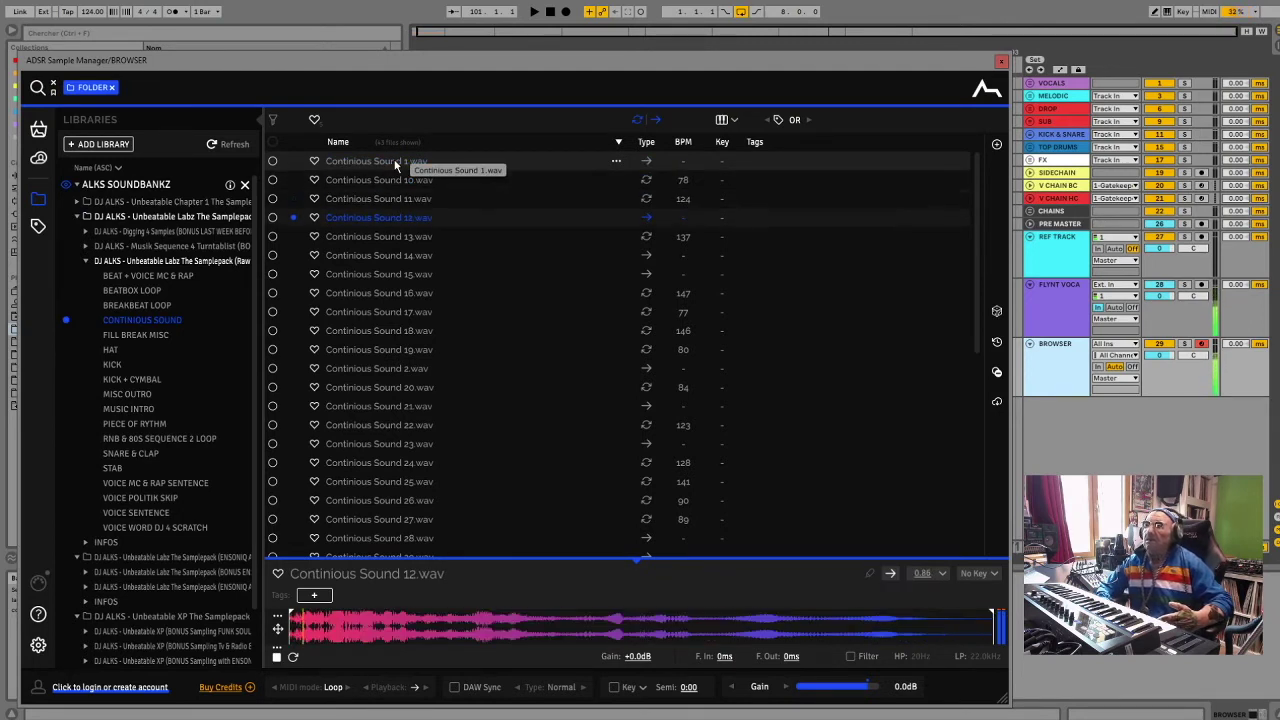
pyautogui.press('Down')
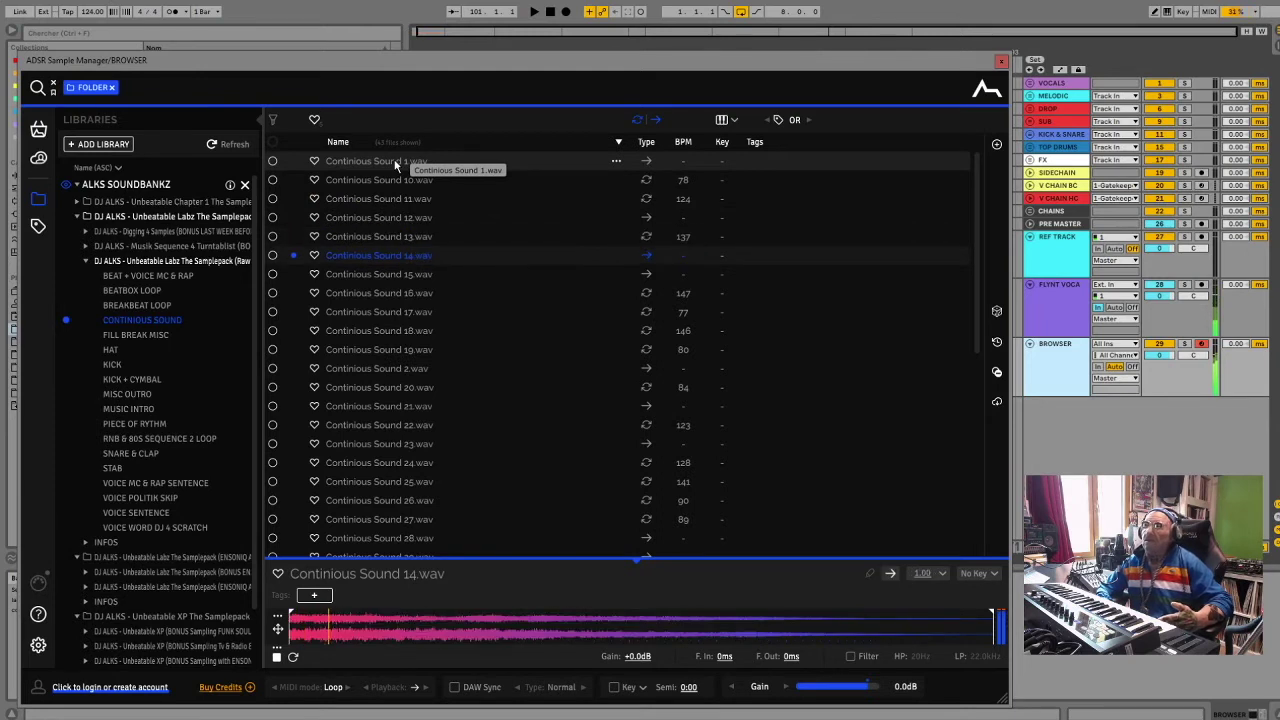
pyautogui.press('Down')
pyautogui.press('Down')
pyautogui.press('Down')
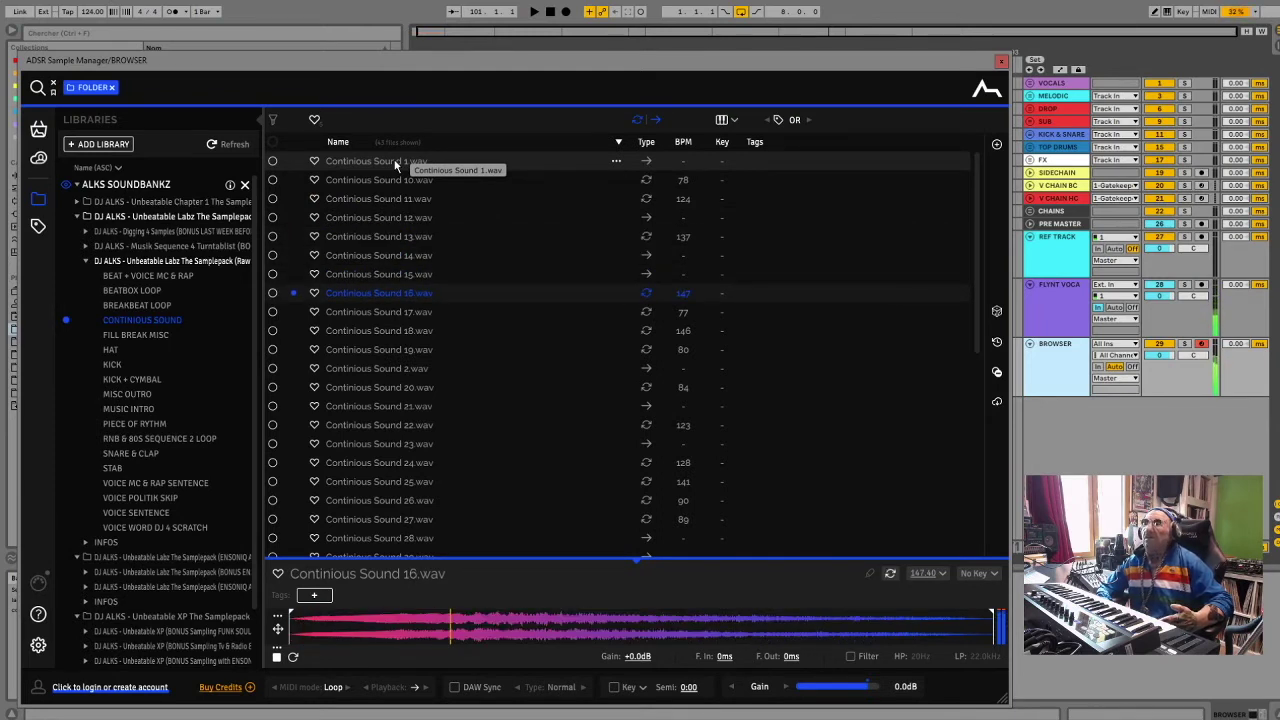
pyautogui.press('Down')
pyautogui.press('Down')
pyautogui.press('Down')
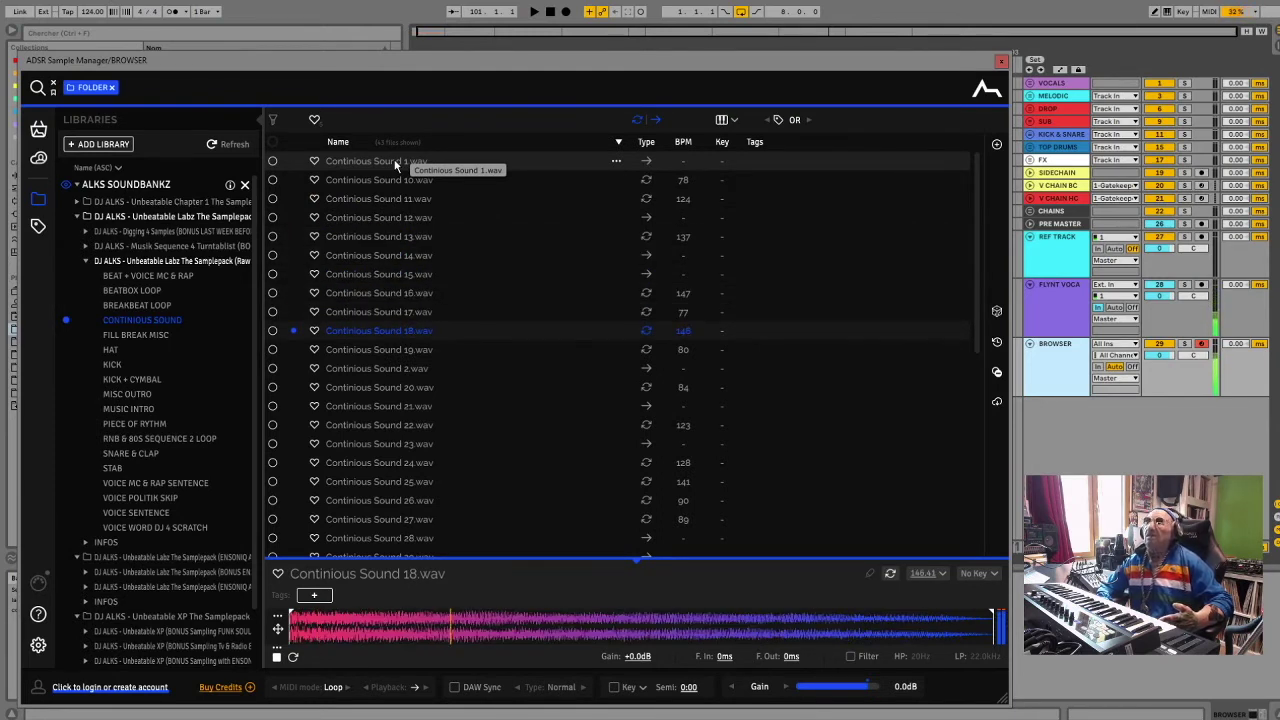
pyautogui.press('Down')
pyautogui.press('Down')
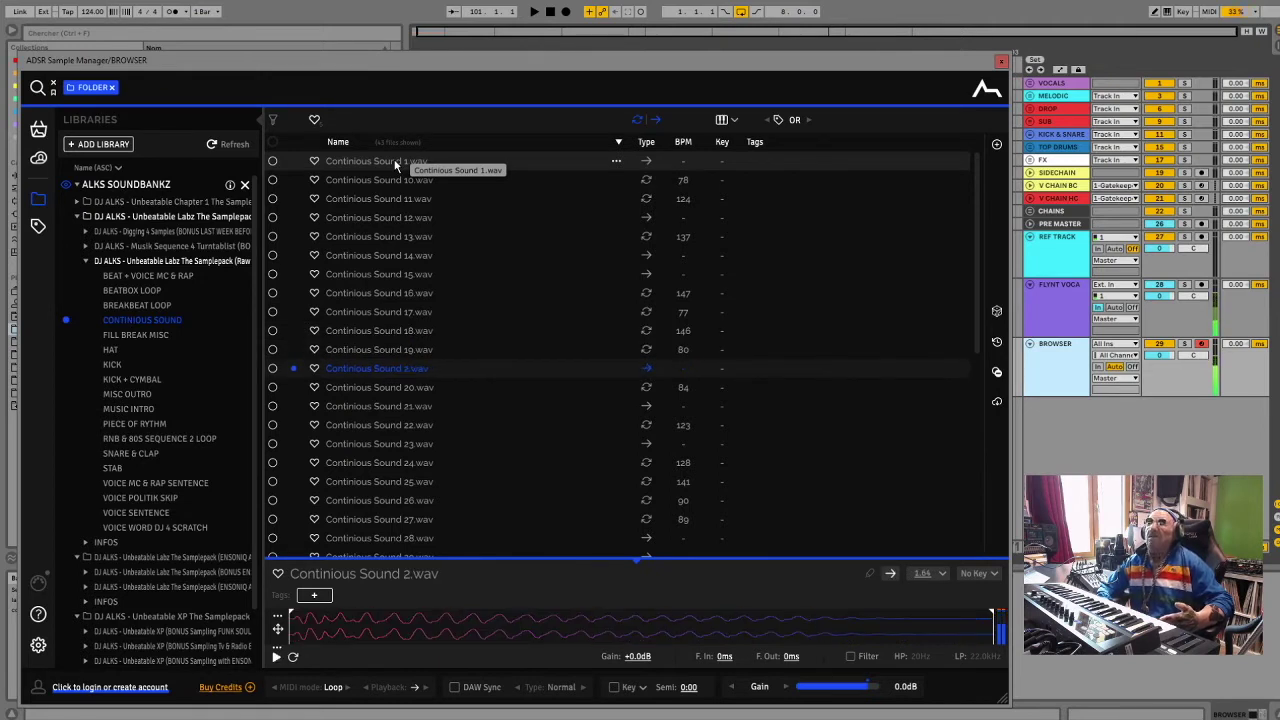
pyautogui.press('Down')
pyautogui.press('Down')
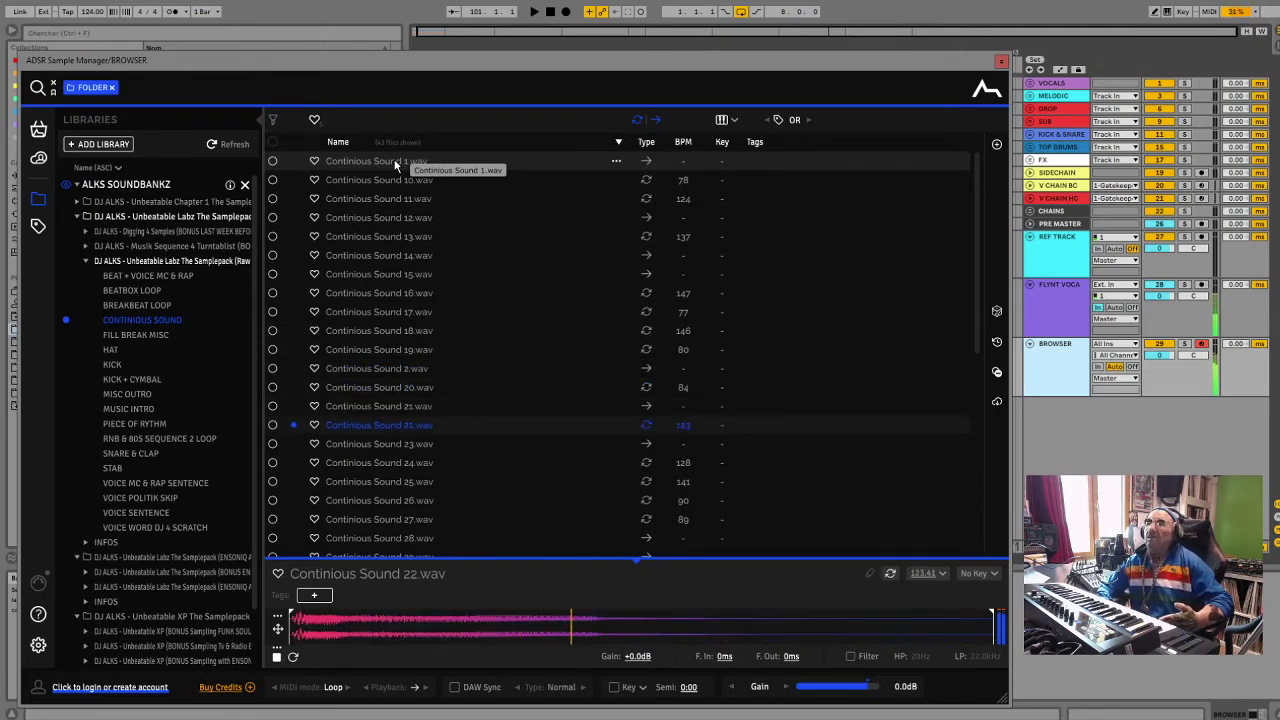
pyautogui.press('Down')
pyautogui.press('Down')
pyautogui.press('Down')
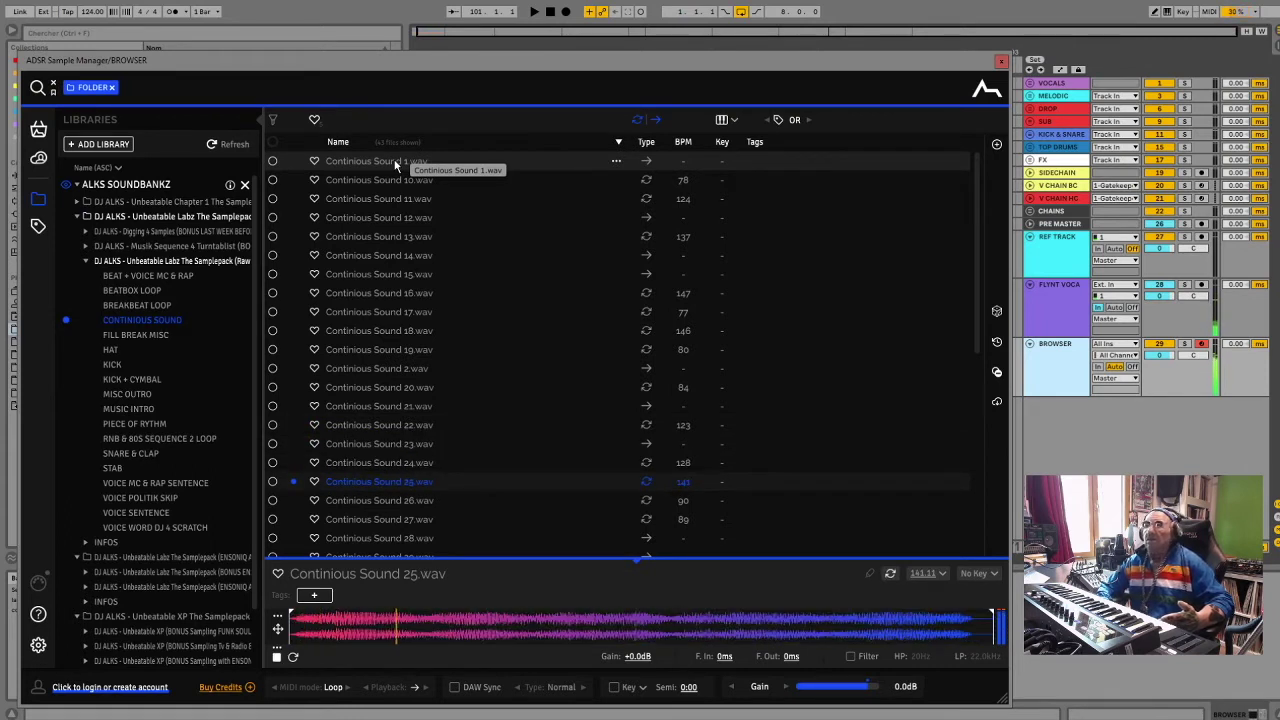
pyautogui.press('Down')
pyautogui.press('Down')
pyautogui.press('Down')
pyautogui.press('Down')
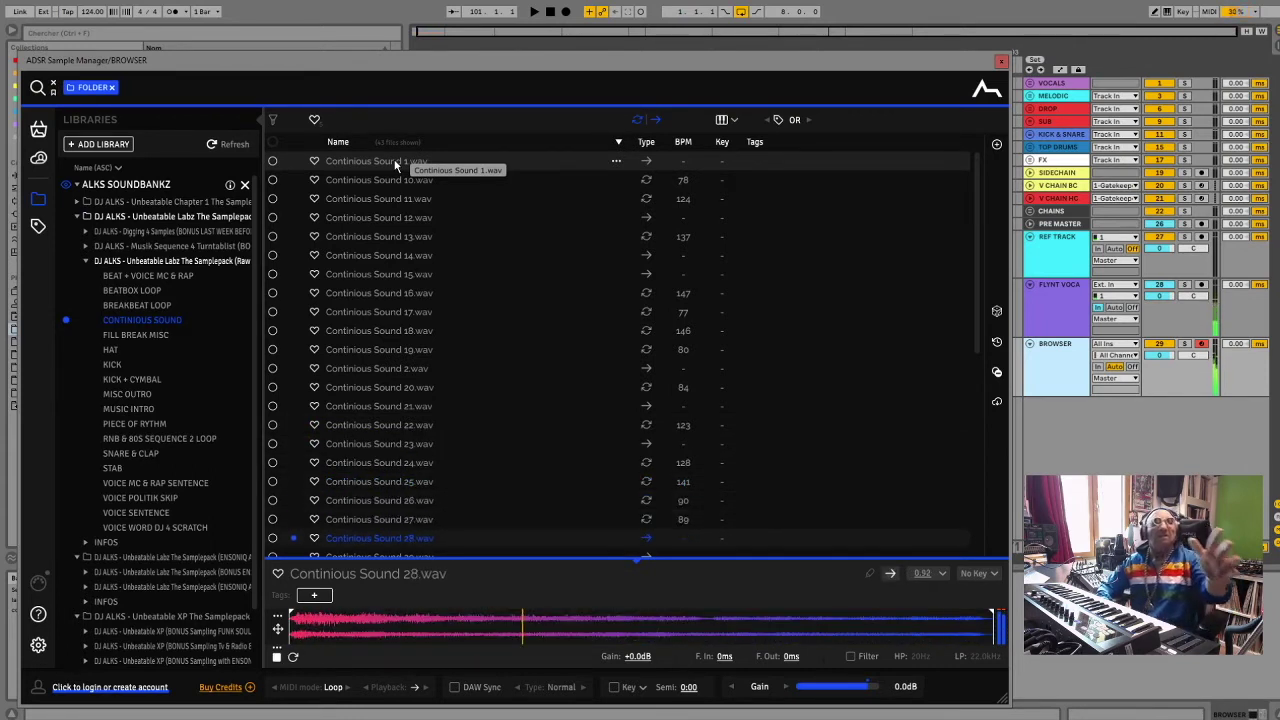
pyautogui.press('Down')
pyautogui.press('Down')
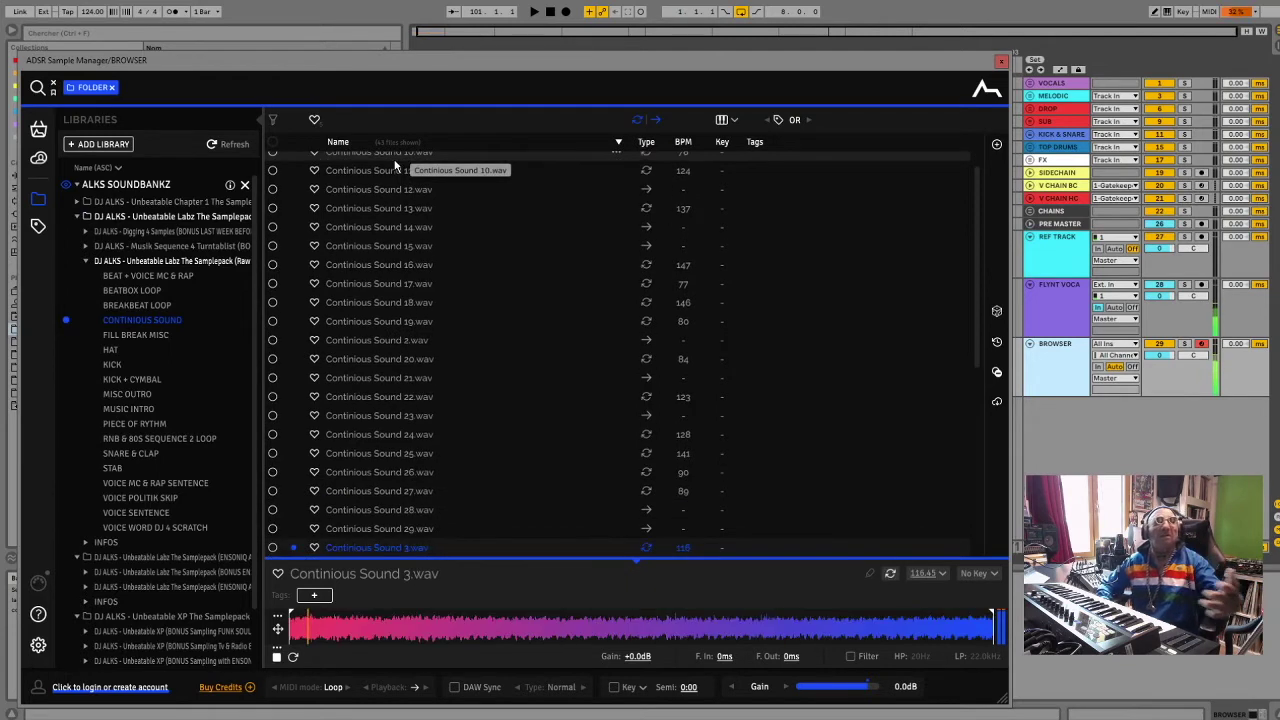
pyautogui.press('Down')
pyautogui.press('Down')
pyautogui.press('Down')
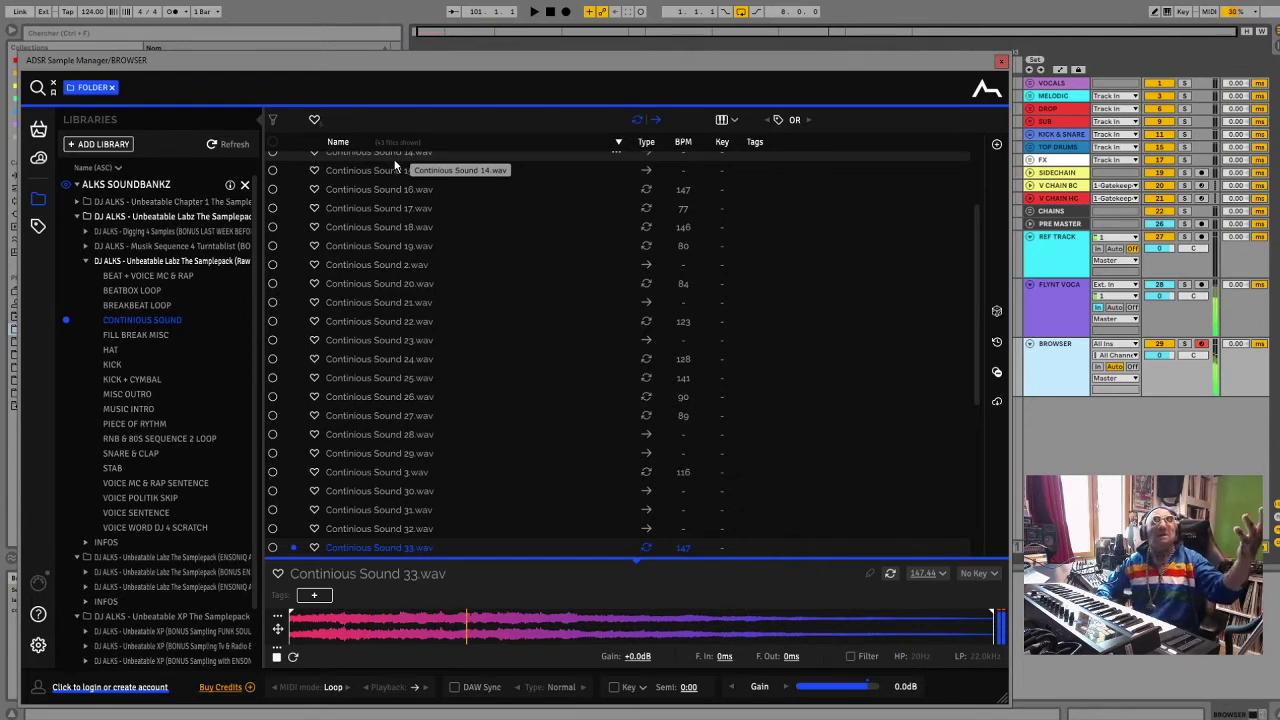
pyautogui.press('Down')
pyautogui.press('Down')
pyautogui.press('Down')
pyautogui.press('Down')
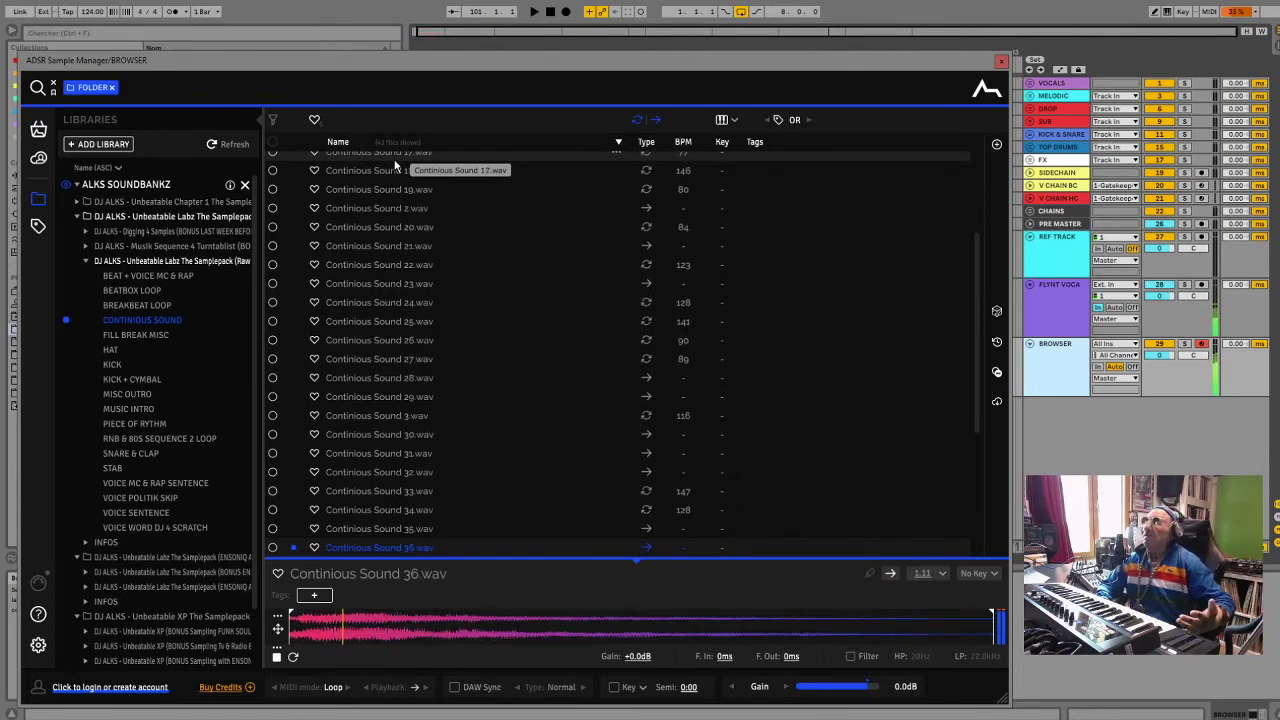
pyautogui.press('Down')
pyautogui.press('Down')
pyautogui.press('Down')
pyautogui.press('Down')
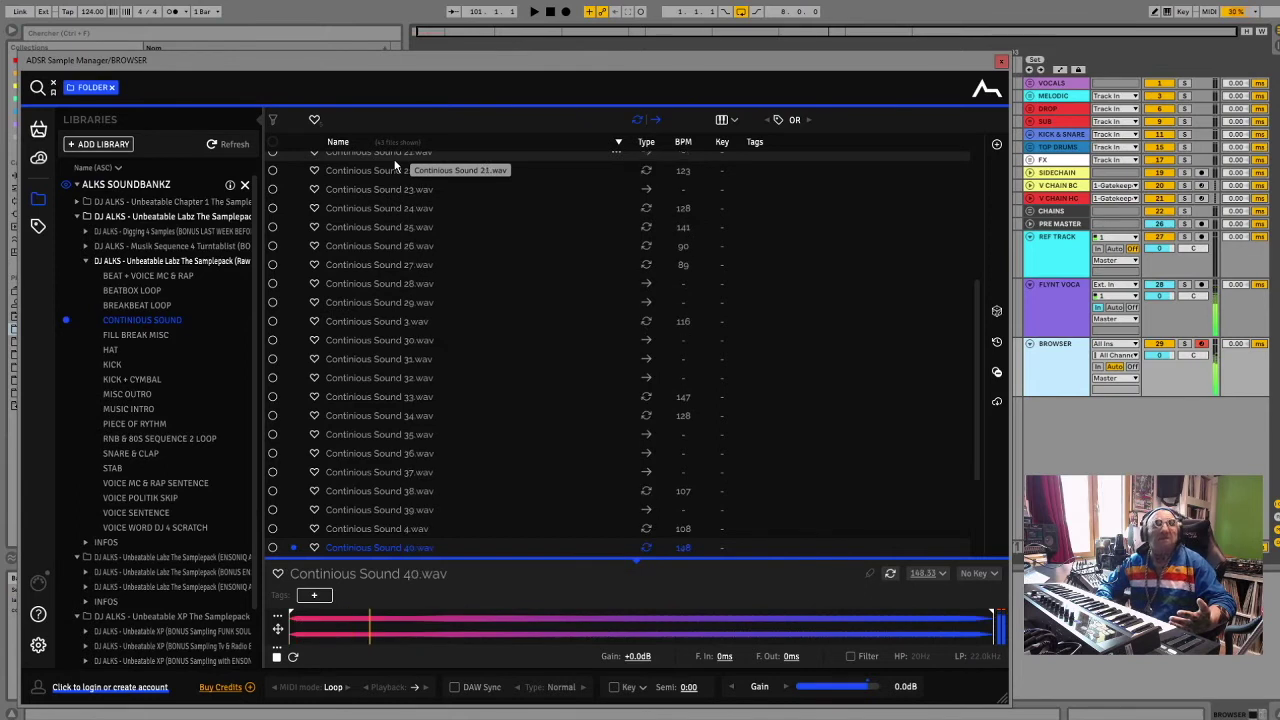
pyautogui.press('Down')
pyautogui.press('Down')
pyautogui.press('Down')
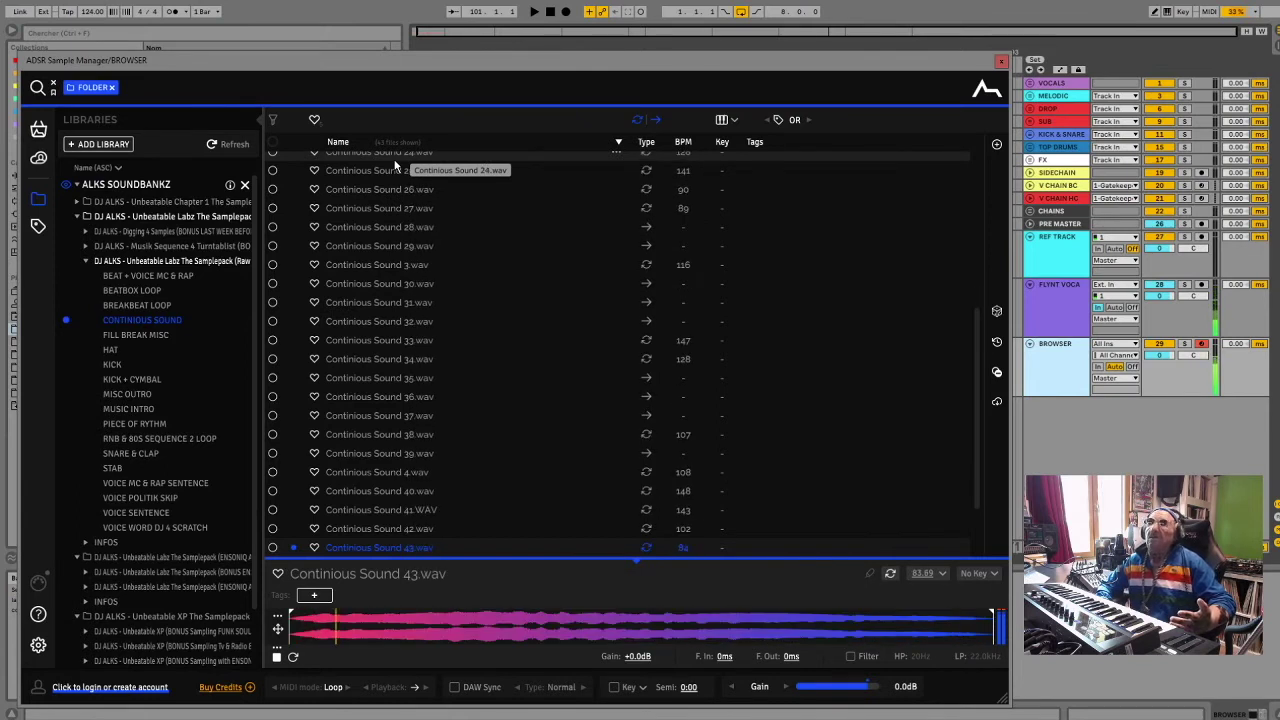
pyautogui.press('Down')
pyautogui.press('Down')
pyautogui.press('Down')
pyautogui.press('Down')
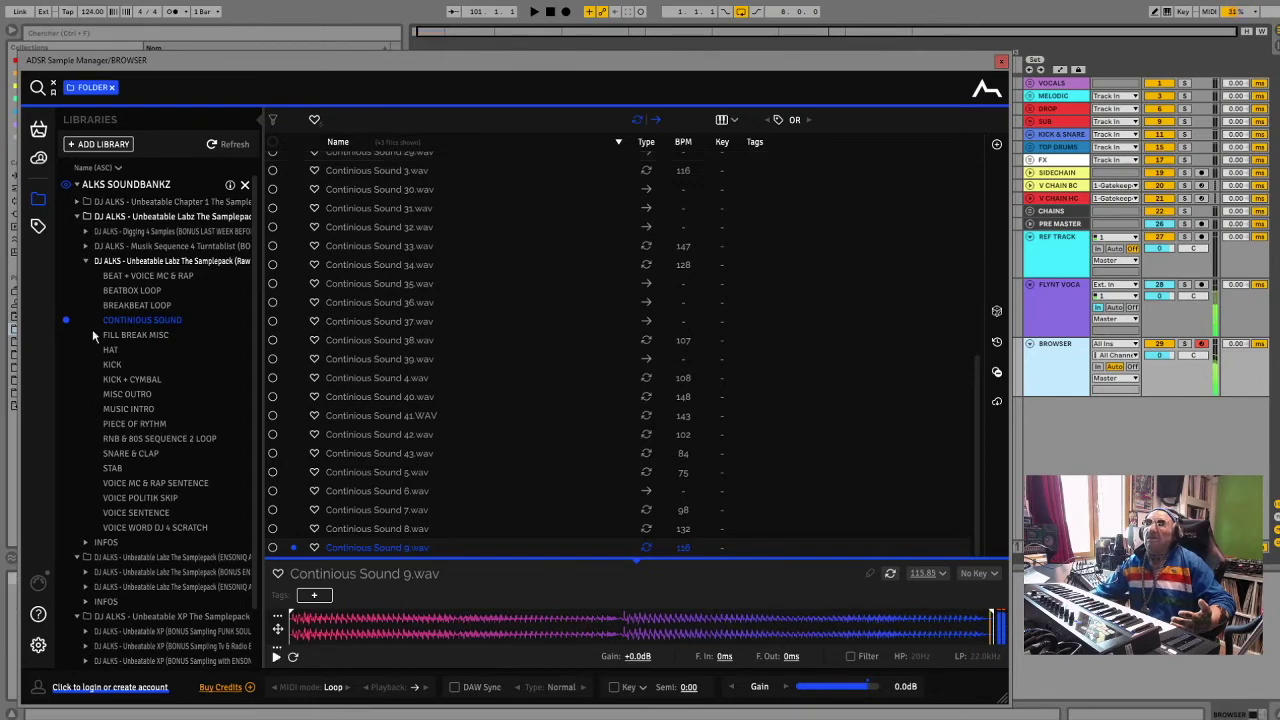
# Open the FILL BREAK MISC folder and preview its samples in listed order, from Fill Break Misc 1.wav to Fill Break Misc 40.wav
pyautogui.click(140, 336)
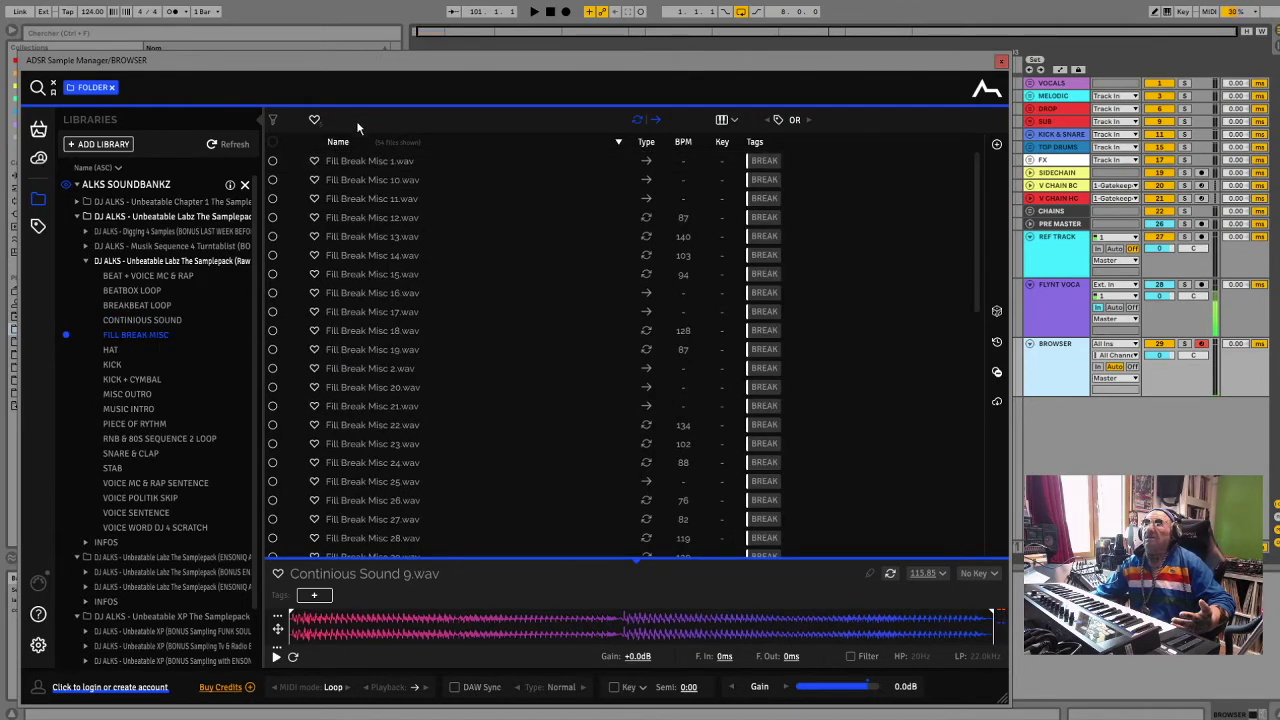
pyautogui.click(360, 160)
pyautogui.press('Down')
pyautogui.press('Down')
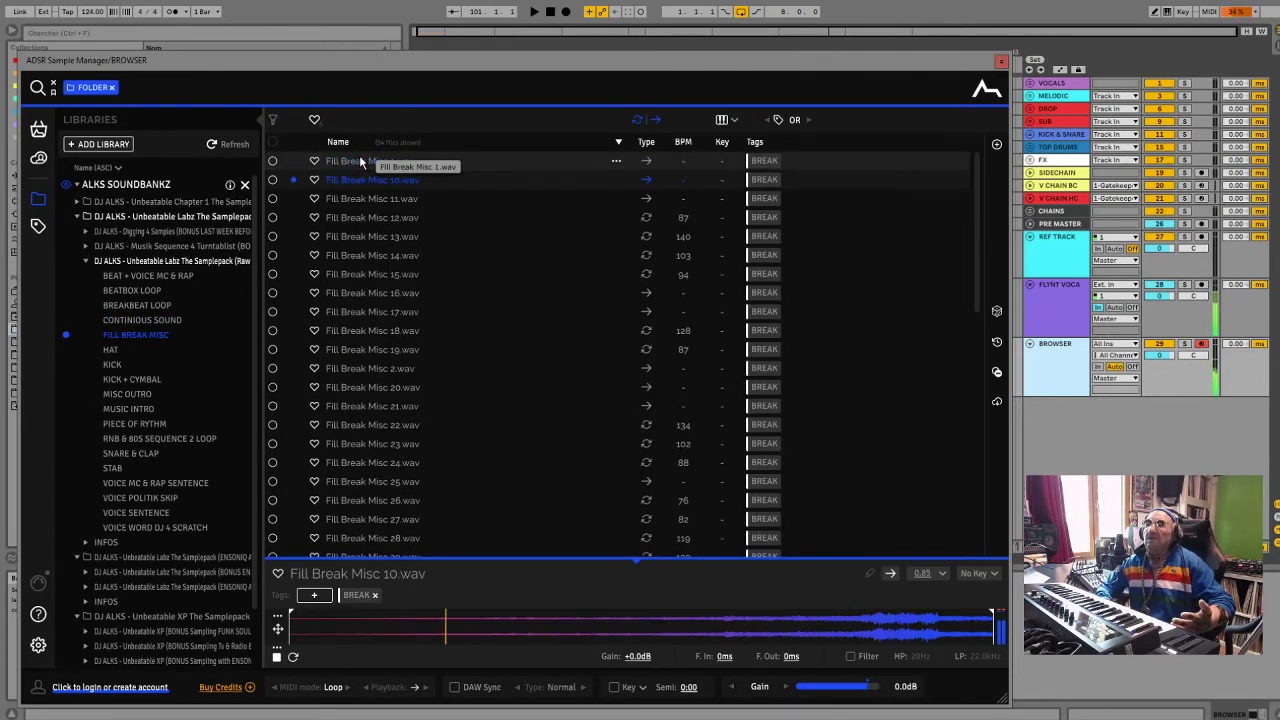
pyautogui.press('Down')
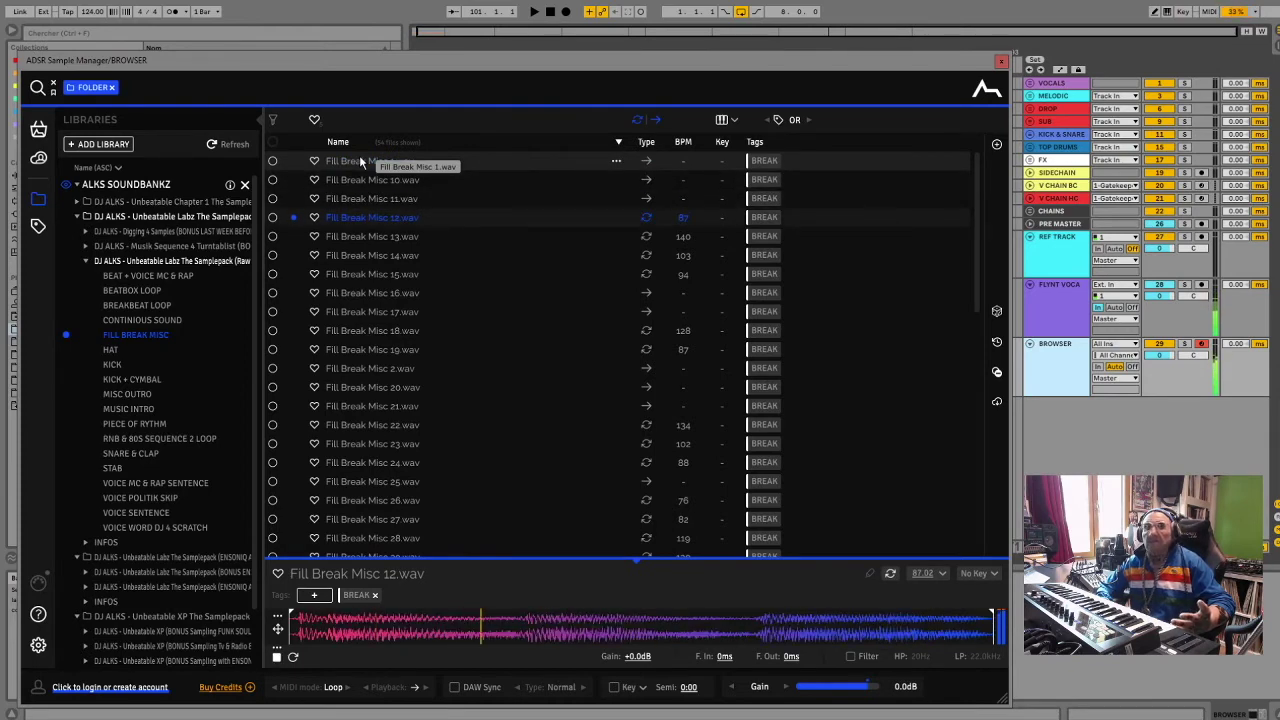
pyautogui.press('Down')
pyautogui.press('Down')
pyautogui.press('Down')
pyautogui.press('Down')
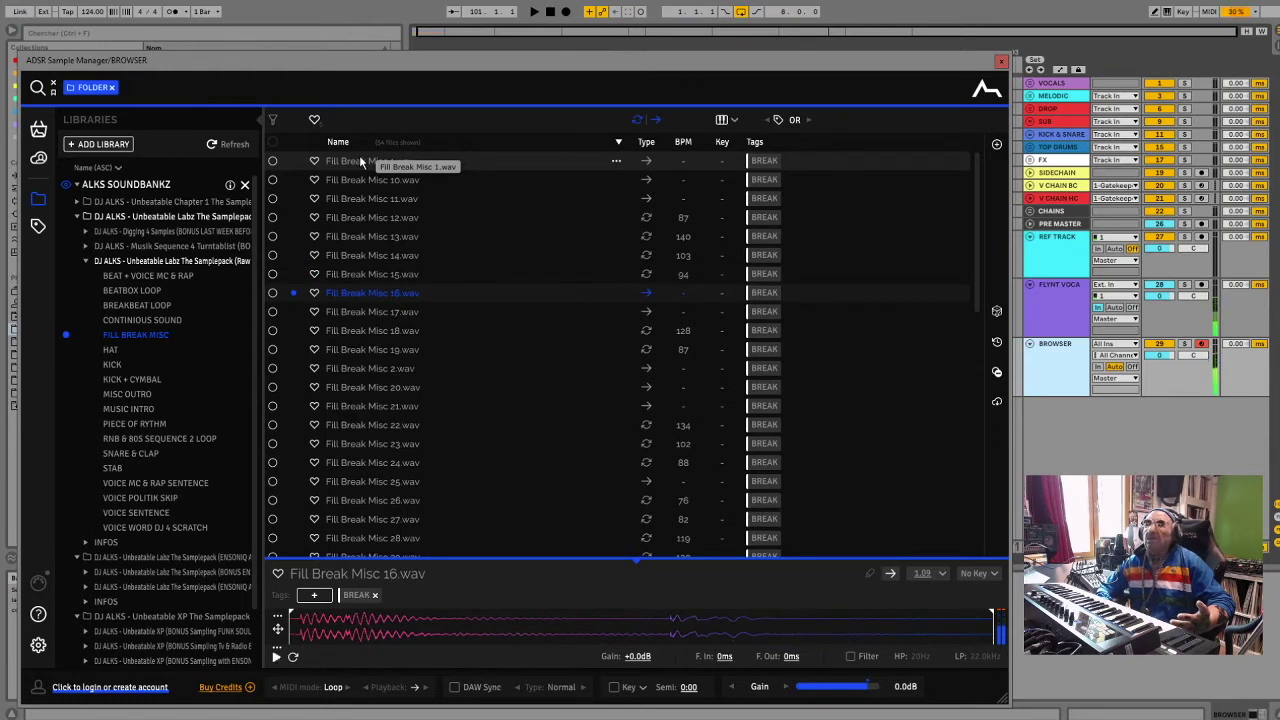
pyautogui.press('Down')
pyautogui.press('Down')
pyautogui.press('Down')
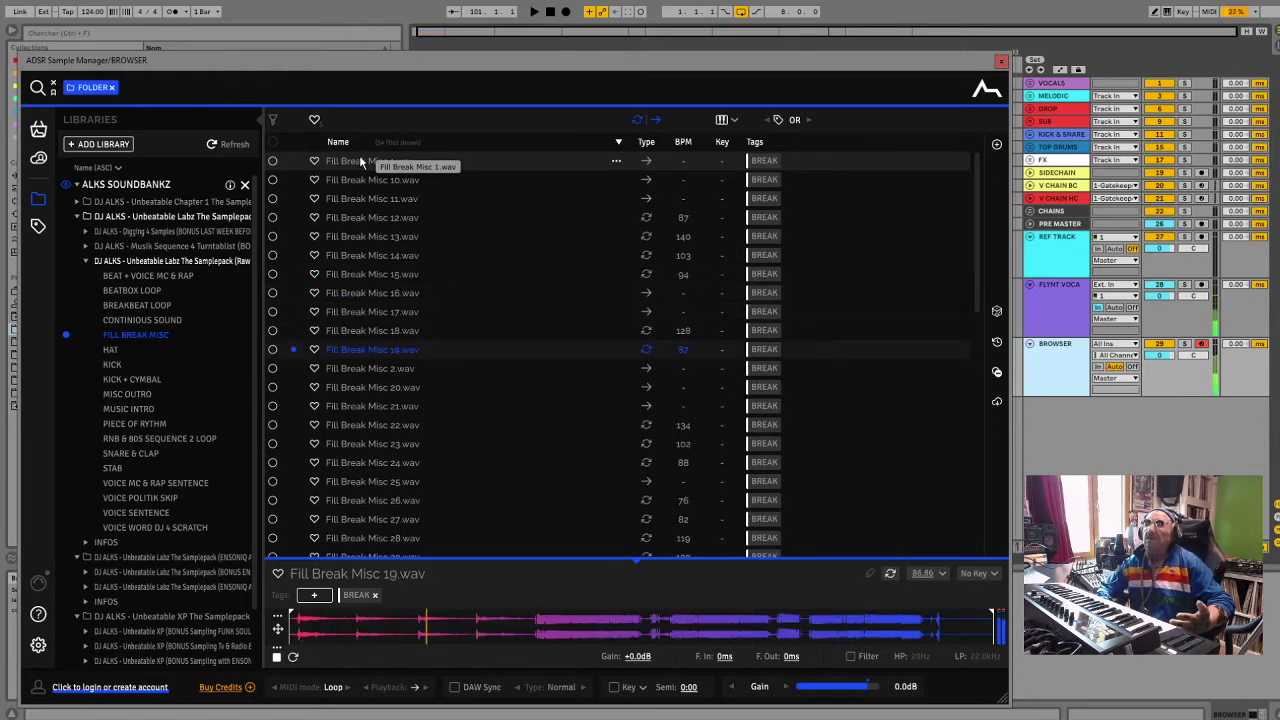
pyautogui.press('Down')
pyautogui.press('Down')
pyautogui.press('Down')
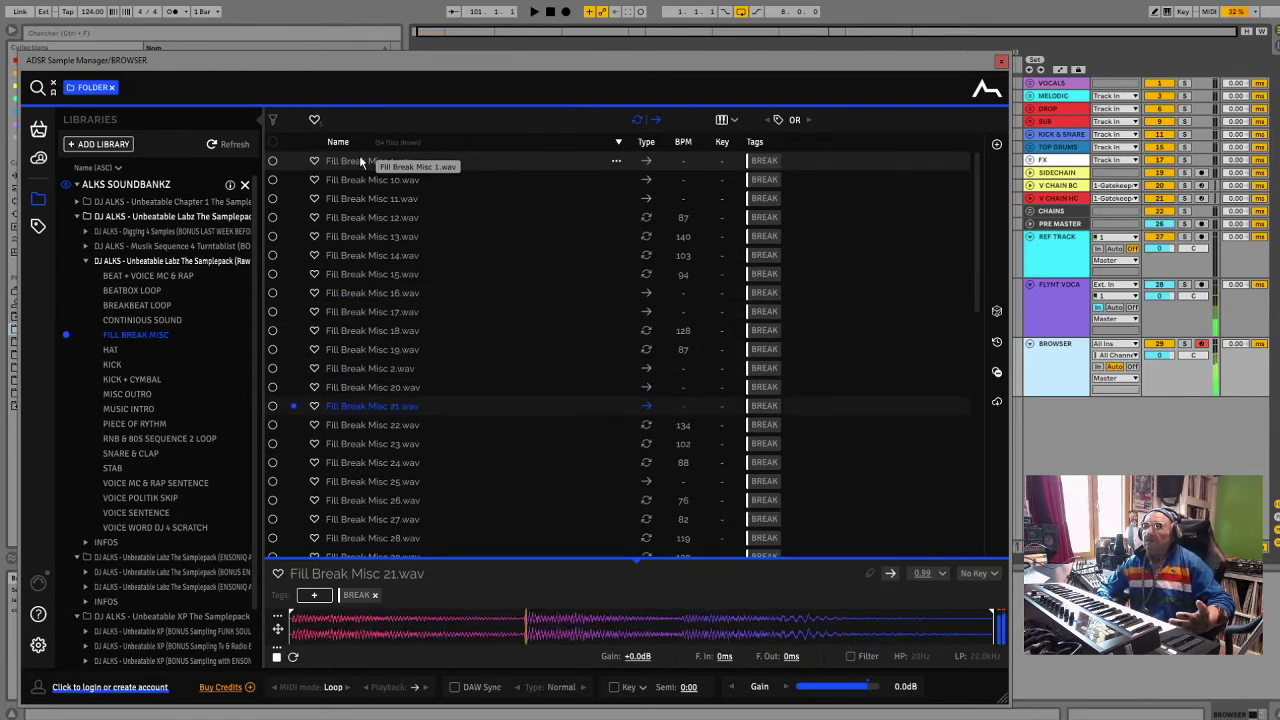
pyautogui.press('Down')
pyautogui.press('Down')
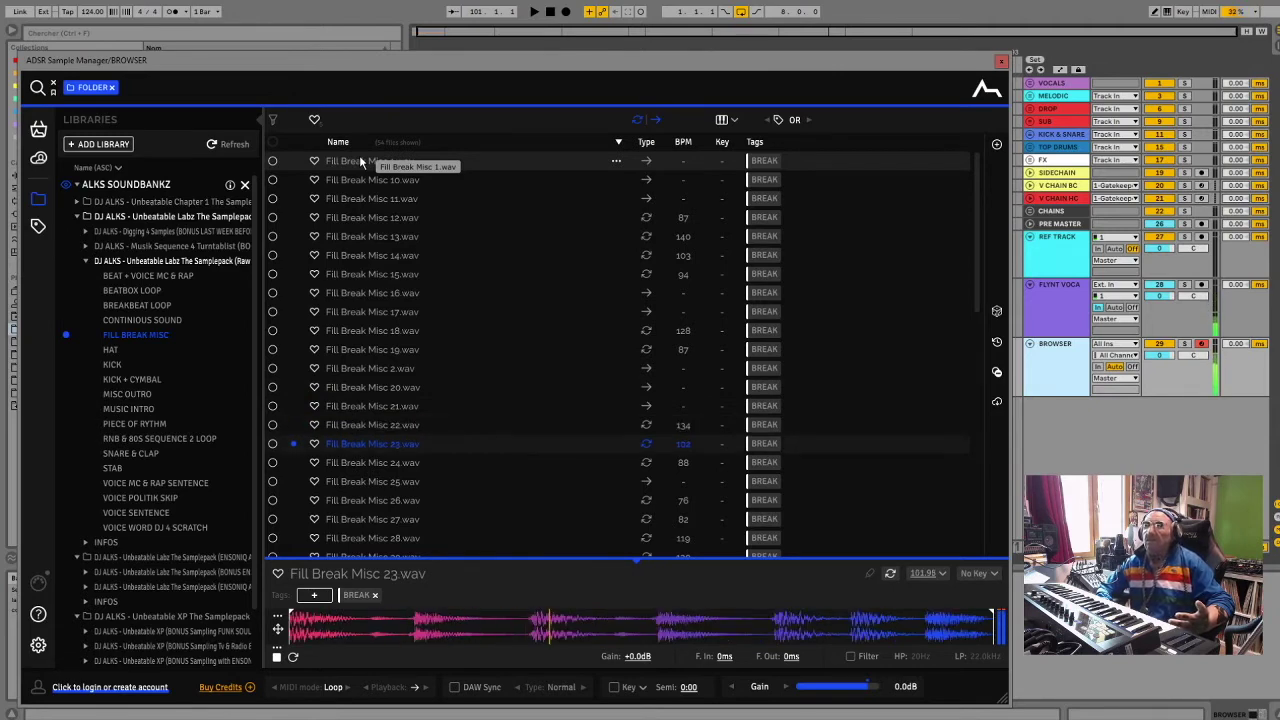
pyautogui.press('Down')
pyautogui.press('Down')
pyautogui.press('Down')
pyautogui.press('Down')
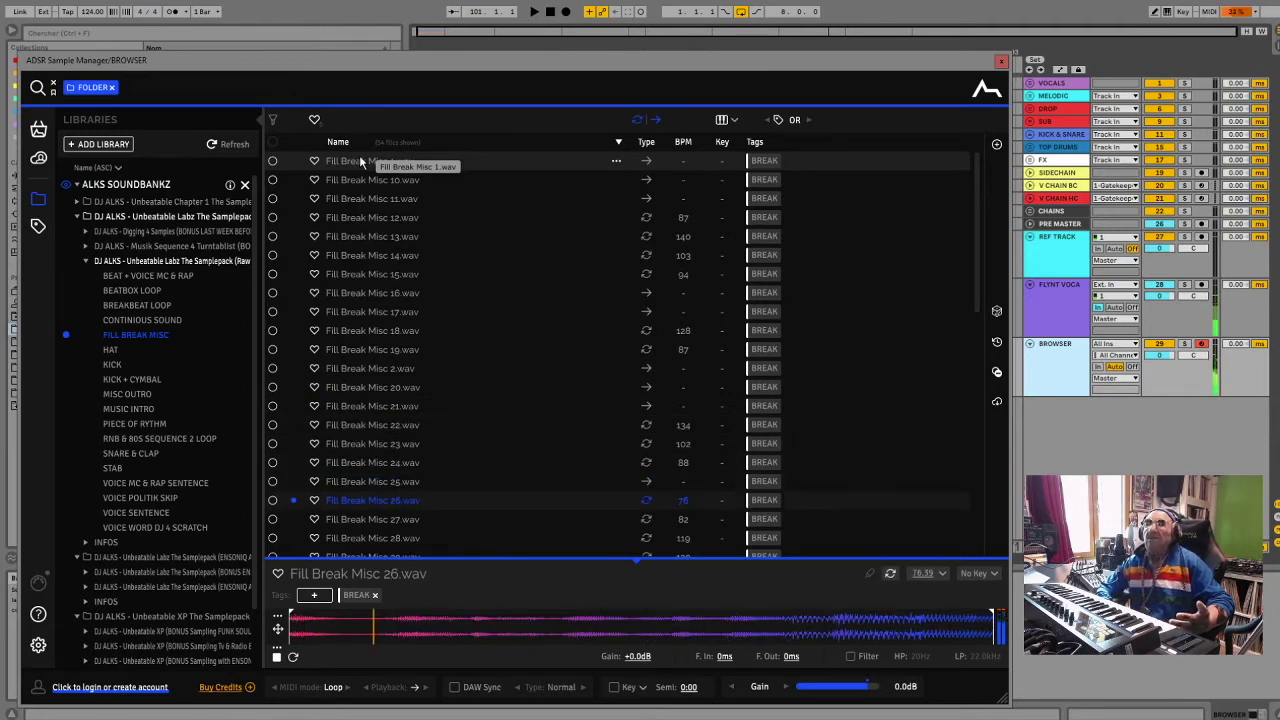
pyautogui.press('Down')
pyautogui.press('Down')
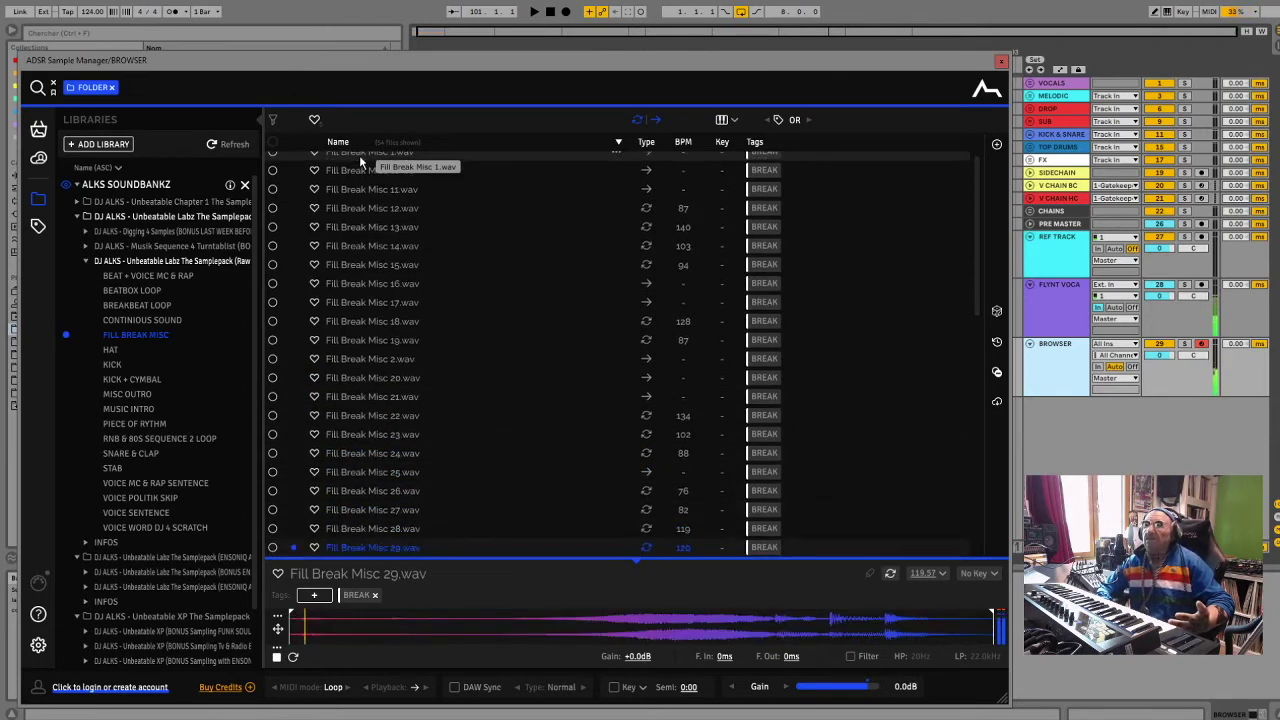
pyautogui.press('Down')
pyautogui.press('Down')
pyautogui.press('Down')
pyautogui.press('Down')
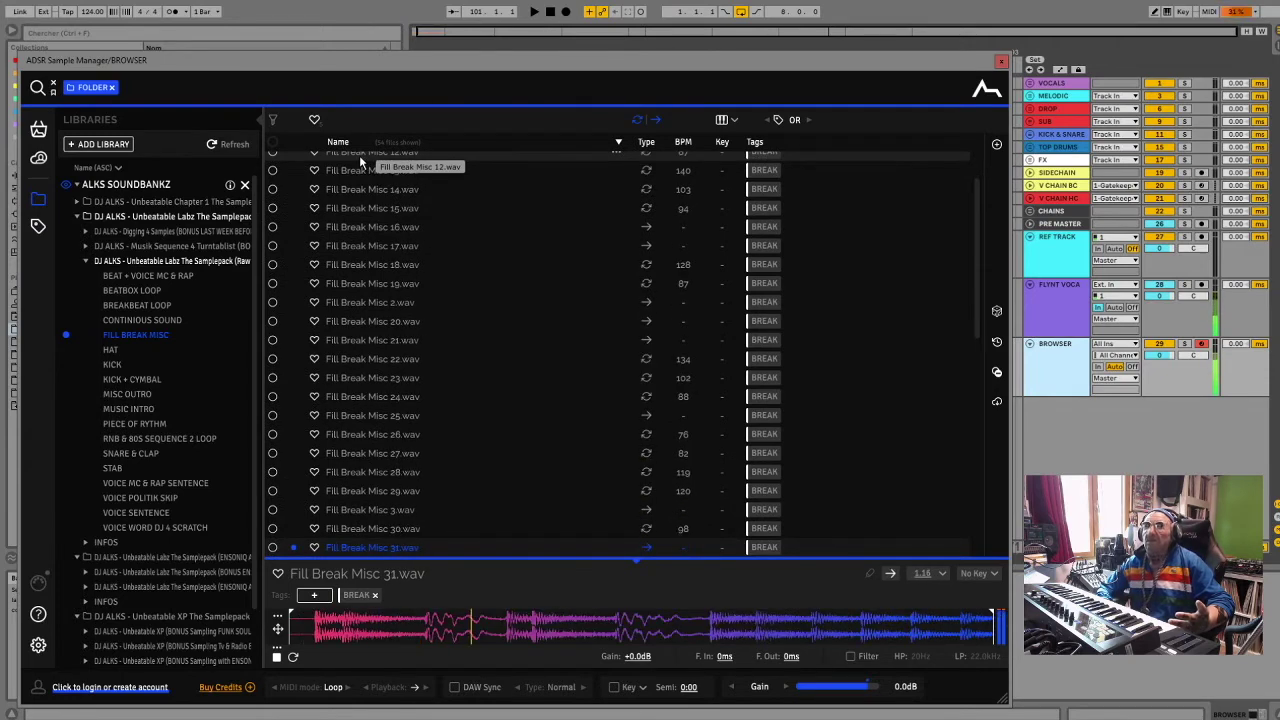
pyautogui.press('Down')
pyautogui.press('Down')
pyautogui.press('Down')
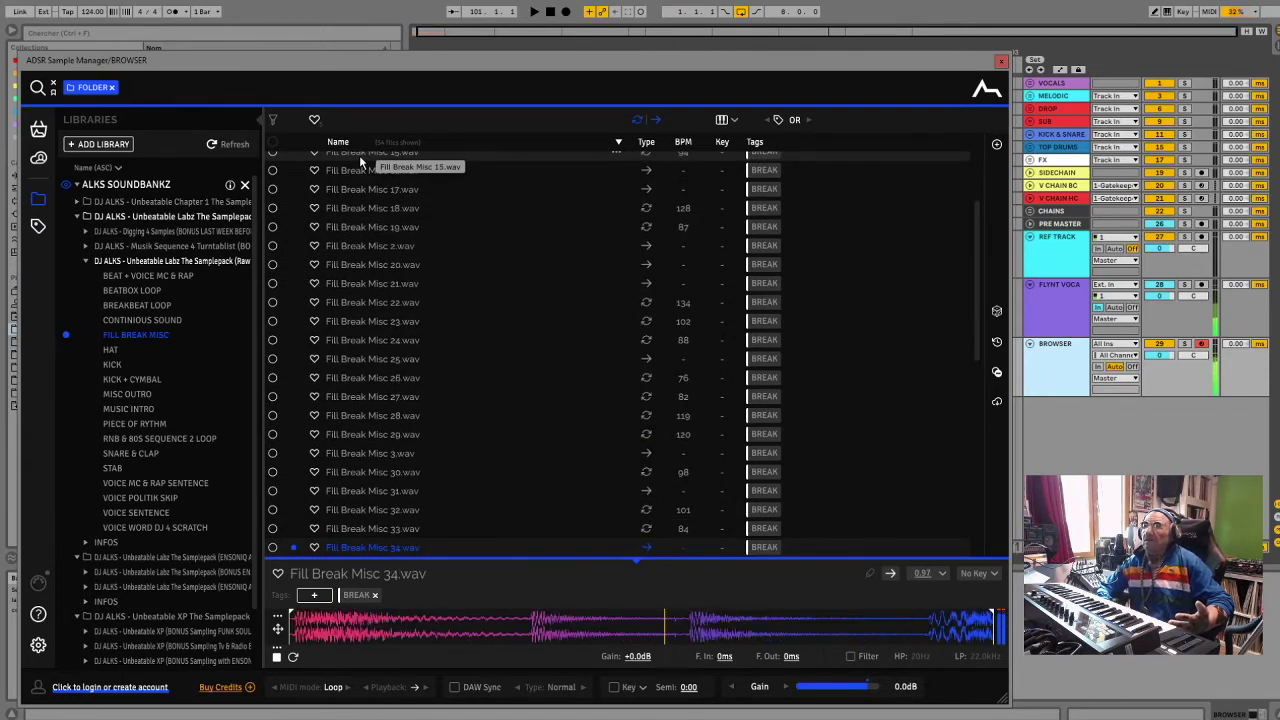
pyautogui.press('Down')
pyautogui.press('Down')
pyautogui.press('Down')
pyautogui.press('Down')
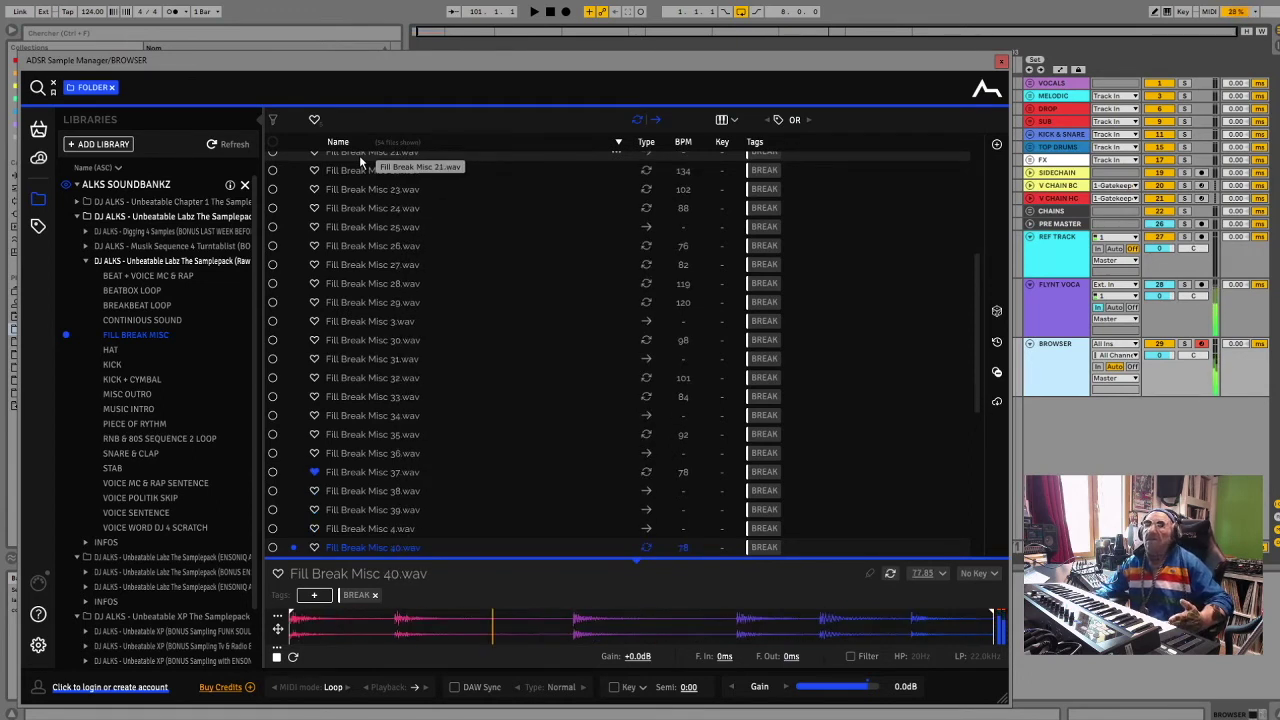
pyautogui.press('Down')
pyautogui.press('Down')
# Open the HAT folder and preview a couple of hi-hat samples, ending with Hat 14.wav
pyautogui.click(115, 350)
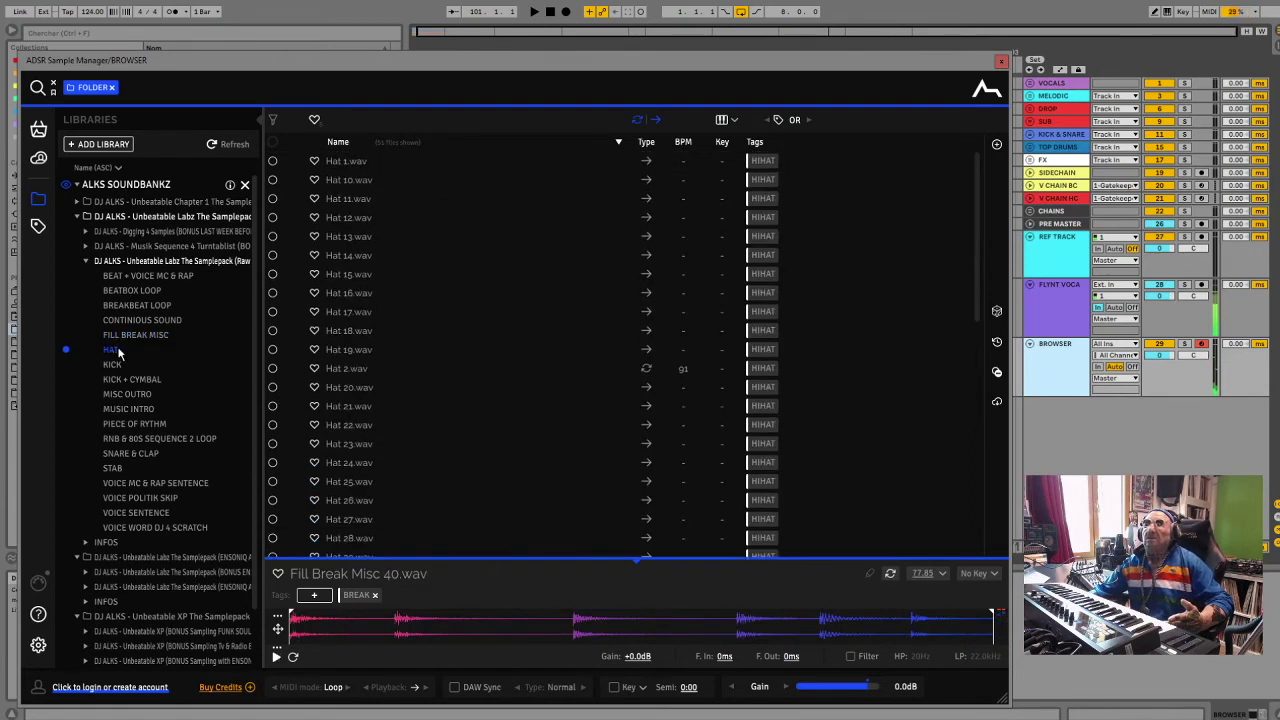
pyautogui.click(349, 234)
pyautogui.press('Down')
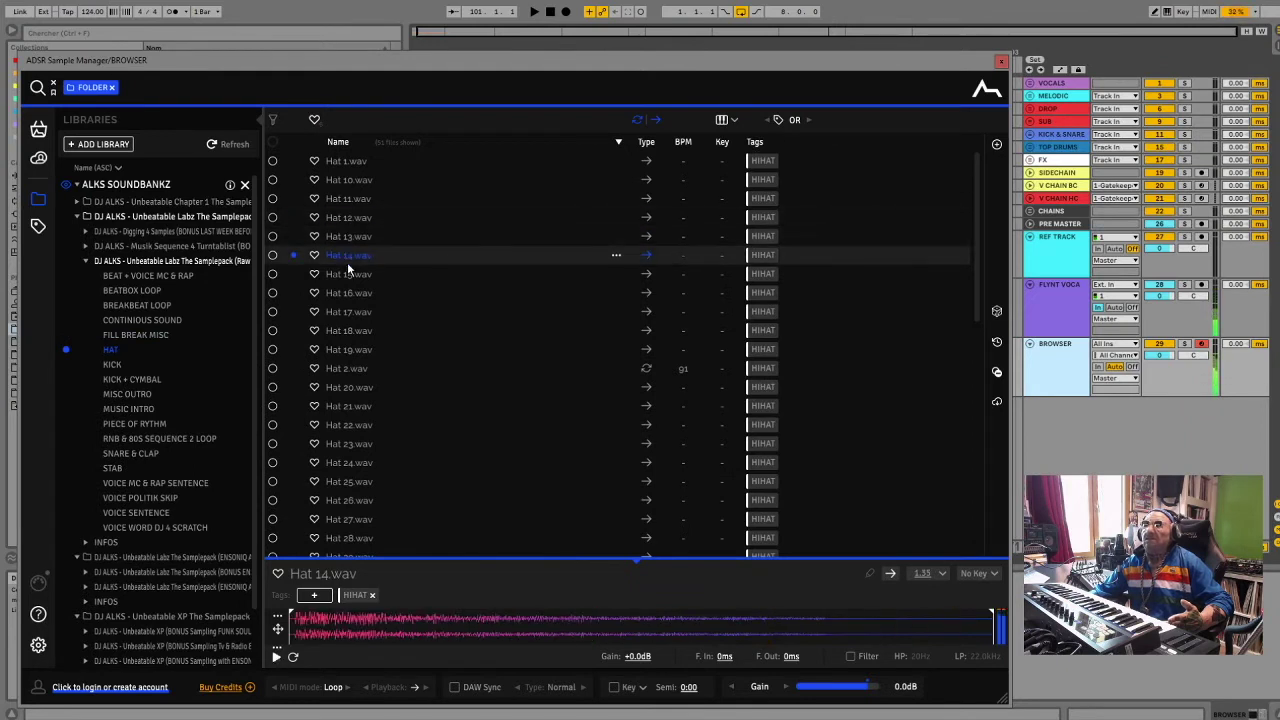
# Look through the KICK folder's sample list to its end at Kick 9.wav, and open the KICK + CYMBAL folder
pyautogui.click(108, 365)
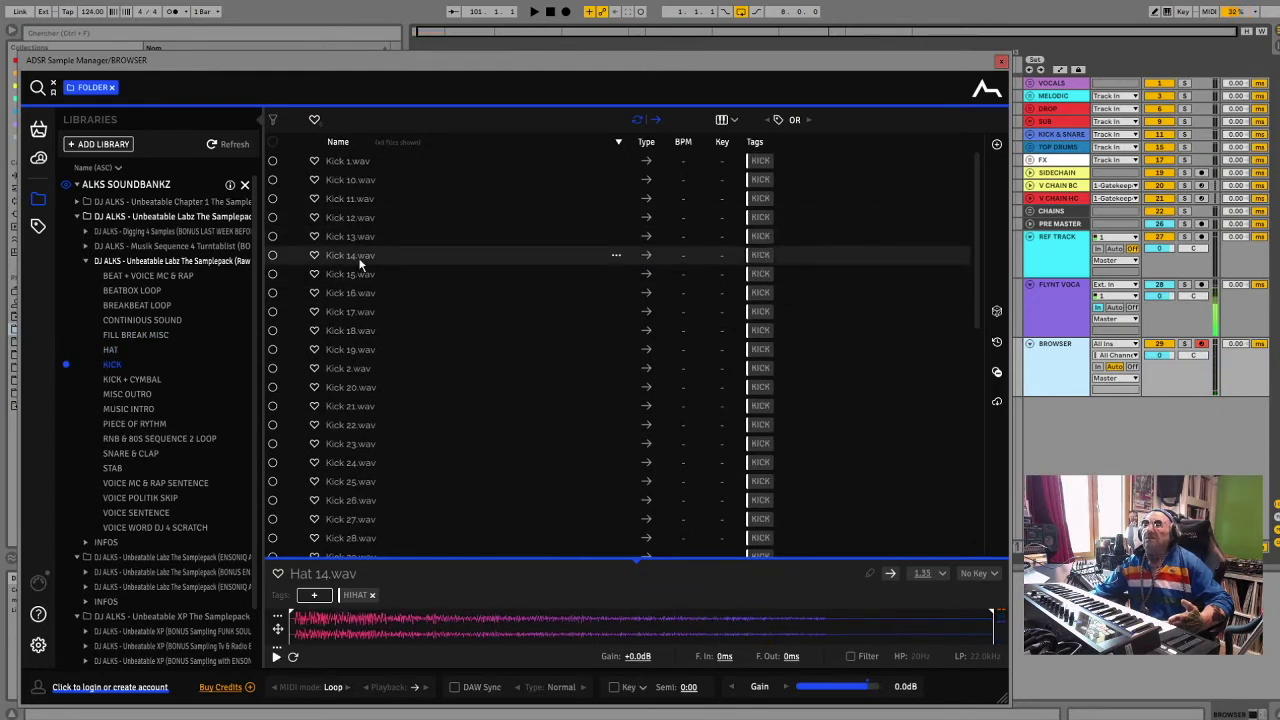
pyautogui.scroll(-5, 363, 263)
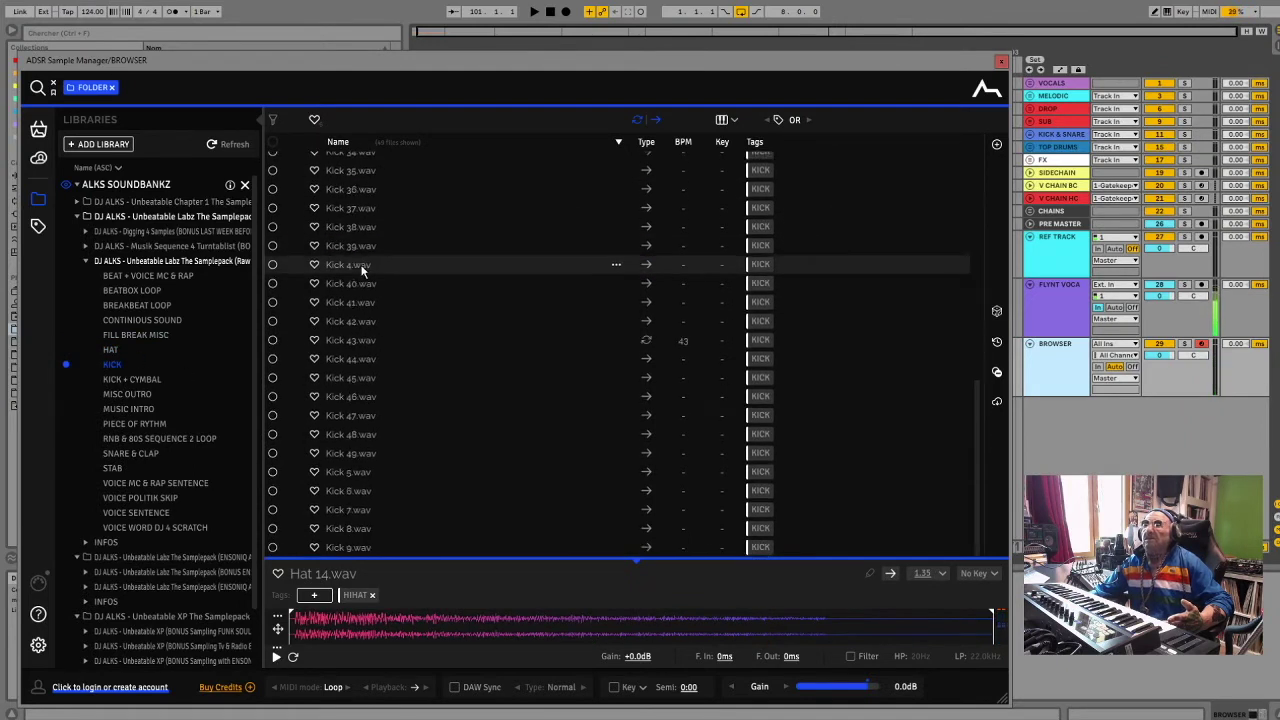
pyautogui.click(128, 380)
# Open the MISC OUTRO folder and preview MISC OUTRO samples 10, 11, 13, 14, 3, 5 and 6
pyautogui.click(124, 398)
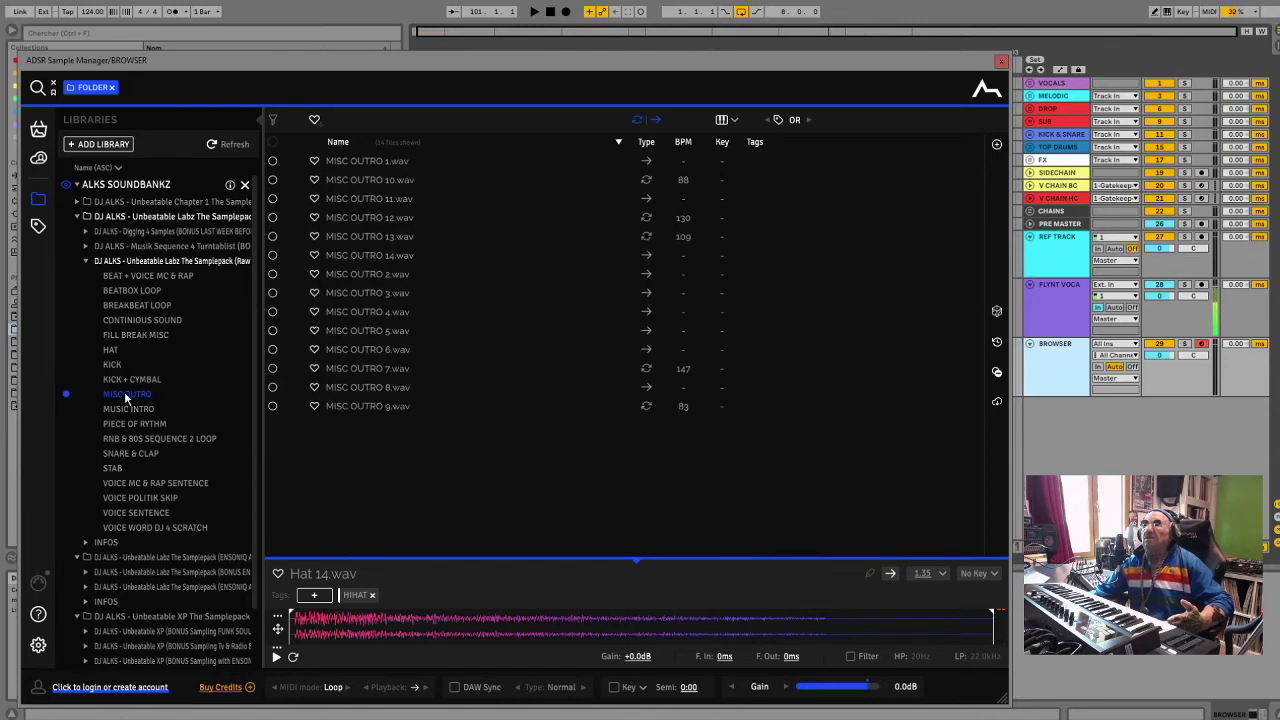
pyautogui.click(345, 180)
pyautogui.click(345, 199)
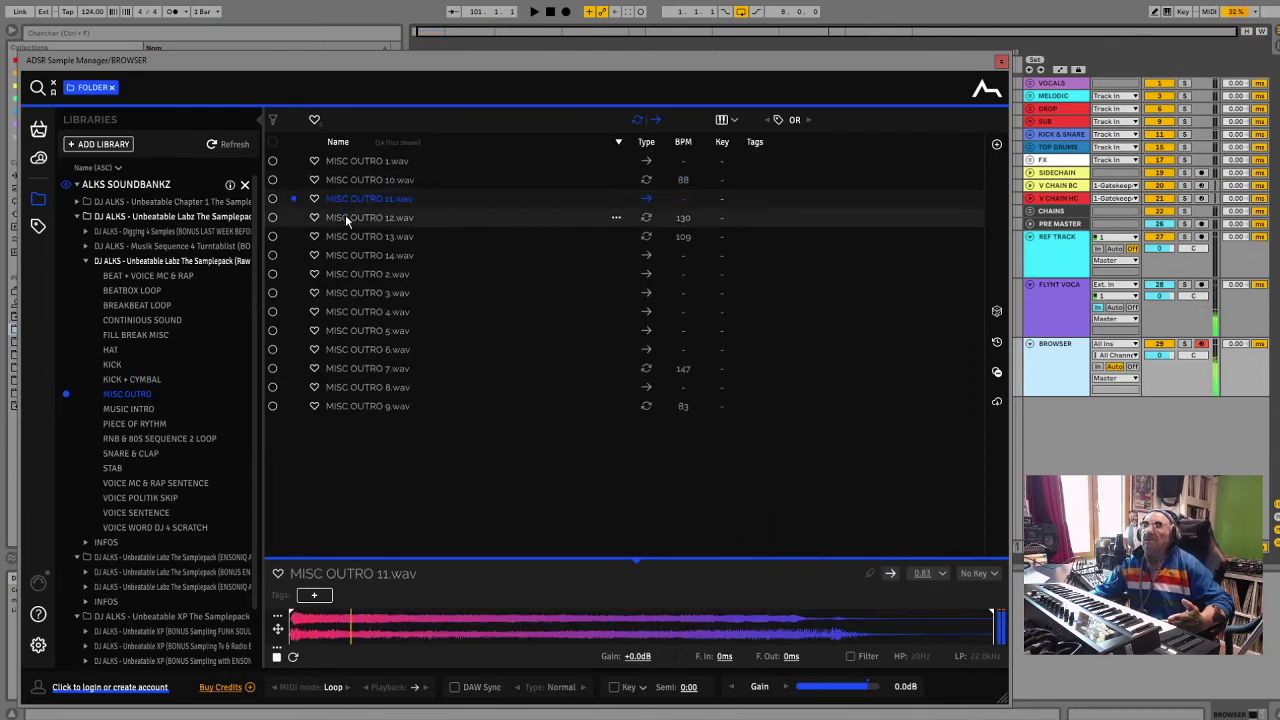
pyautogui.click(355, 238)
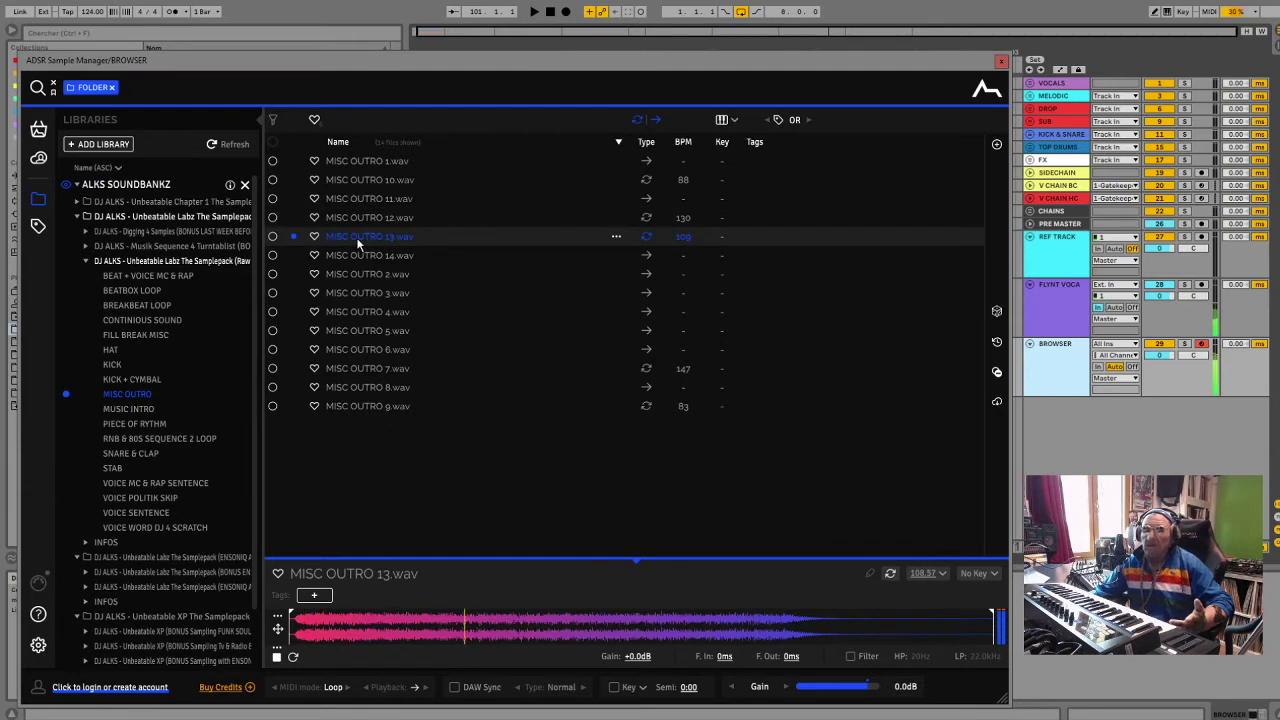
pyautogui.click(354, 255)
pyautogui.click(349, 294)
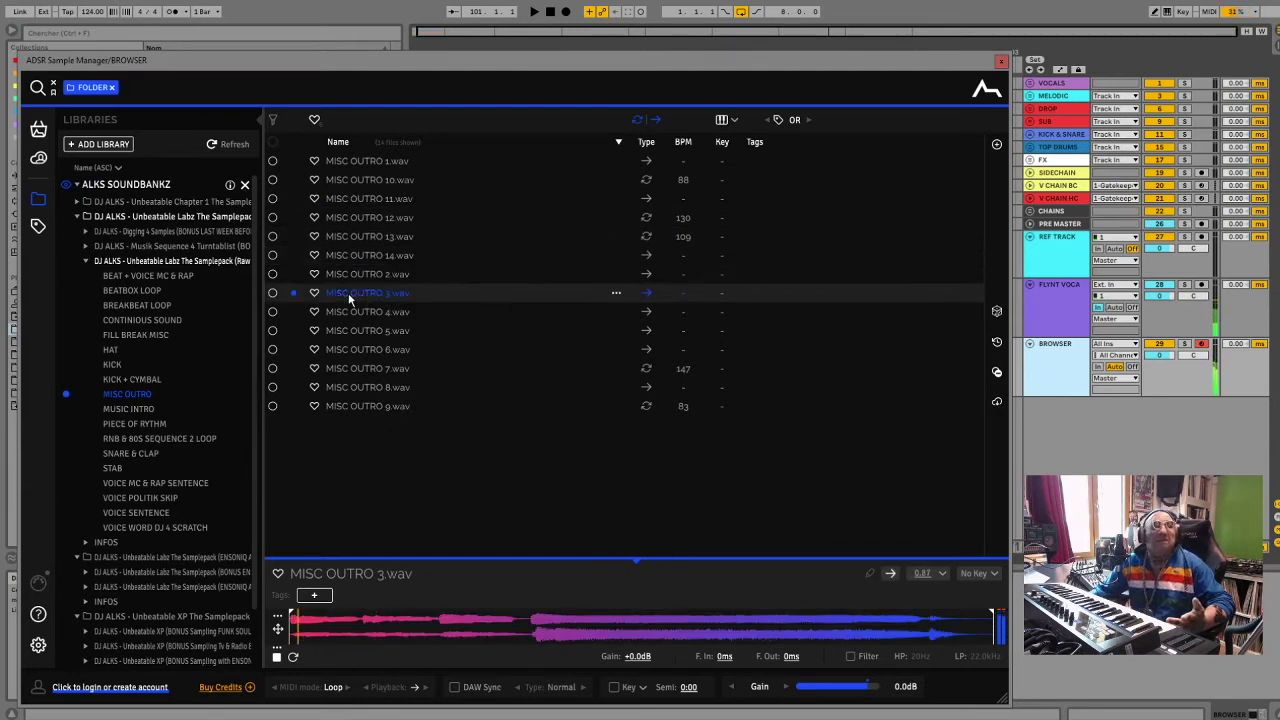
pyautogui.click(337, 331)
pyautogui.click(337, 349)
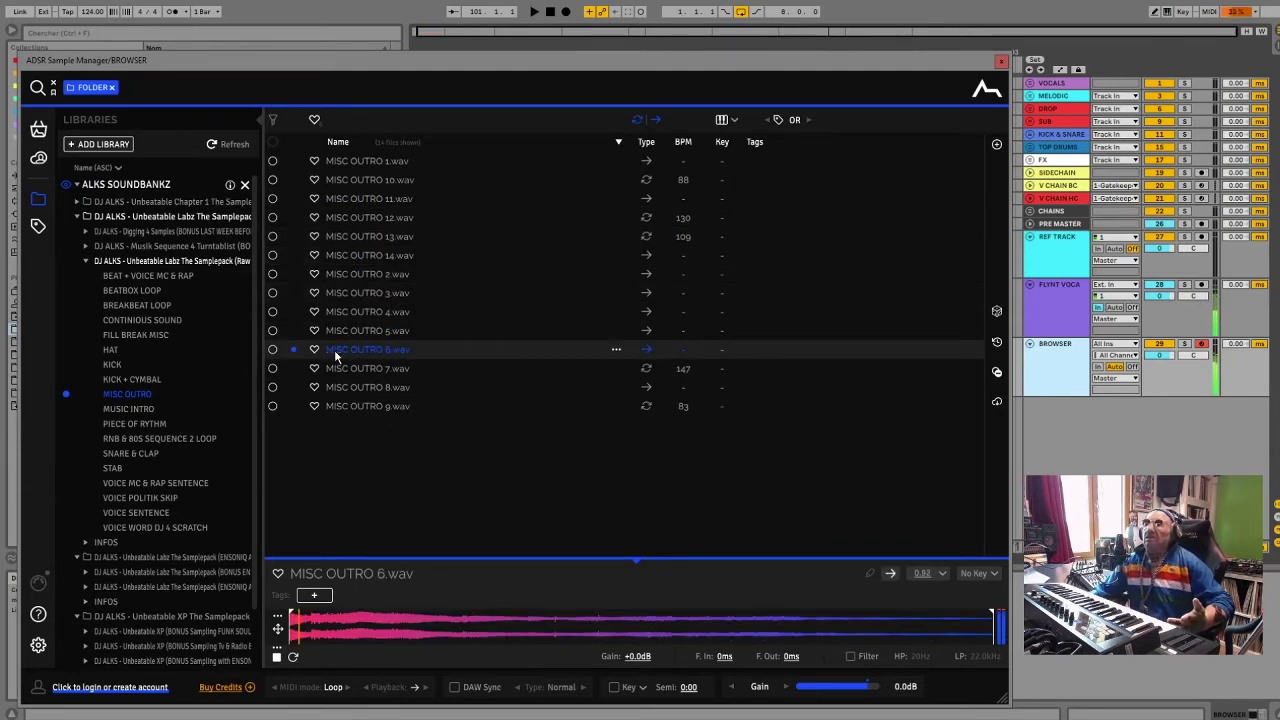
# Open the MUSIC INTRO folder and preview Music Intro 1.wav and Music Intro 2.wav
pyautogui.click(115, 409)
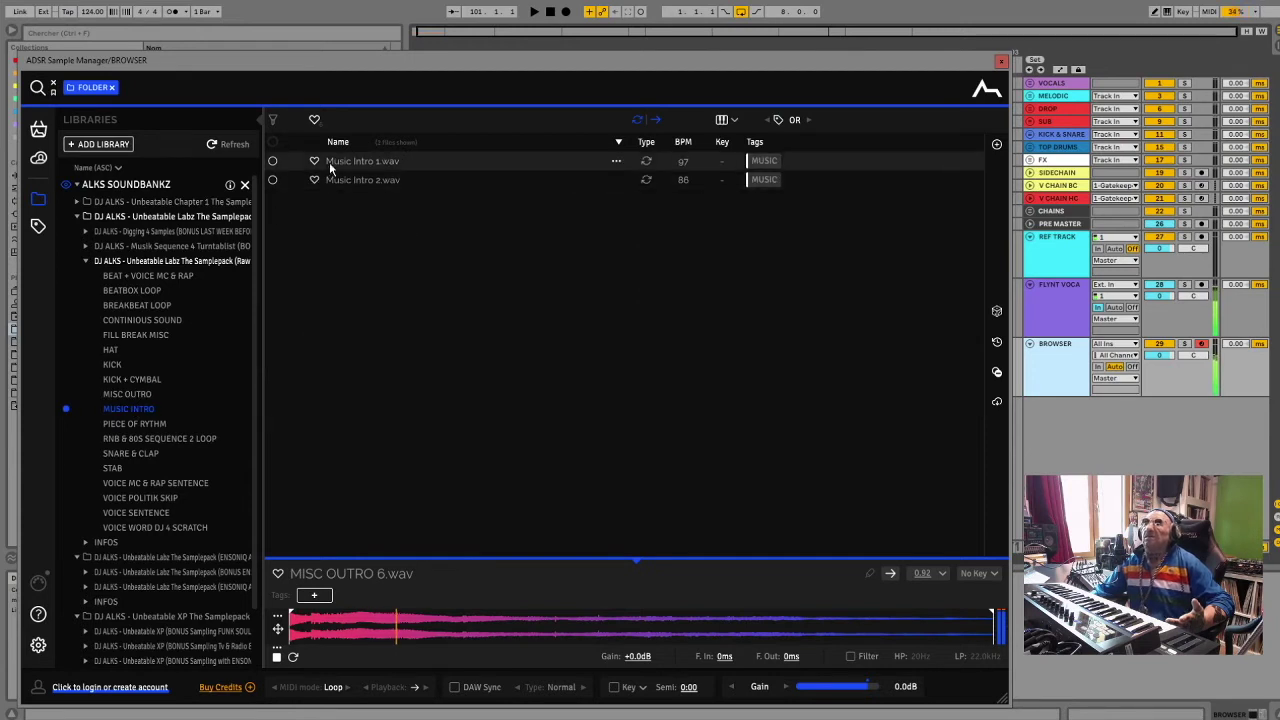
pyautogui.click(335, 162)
pyautogui.click(340, 180)
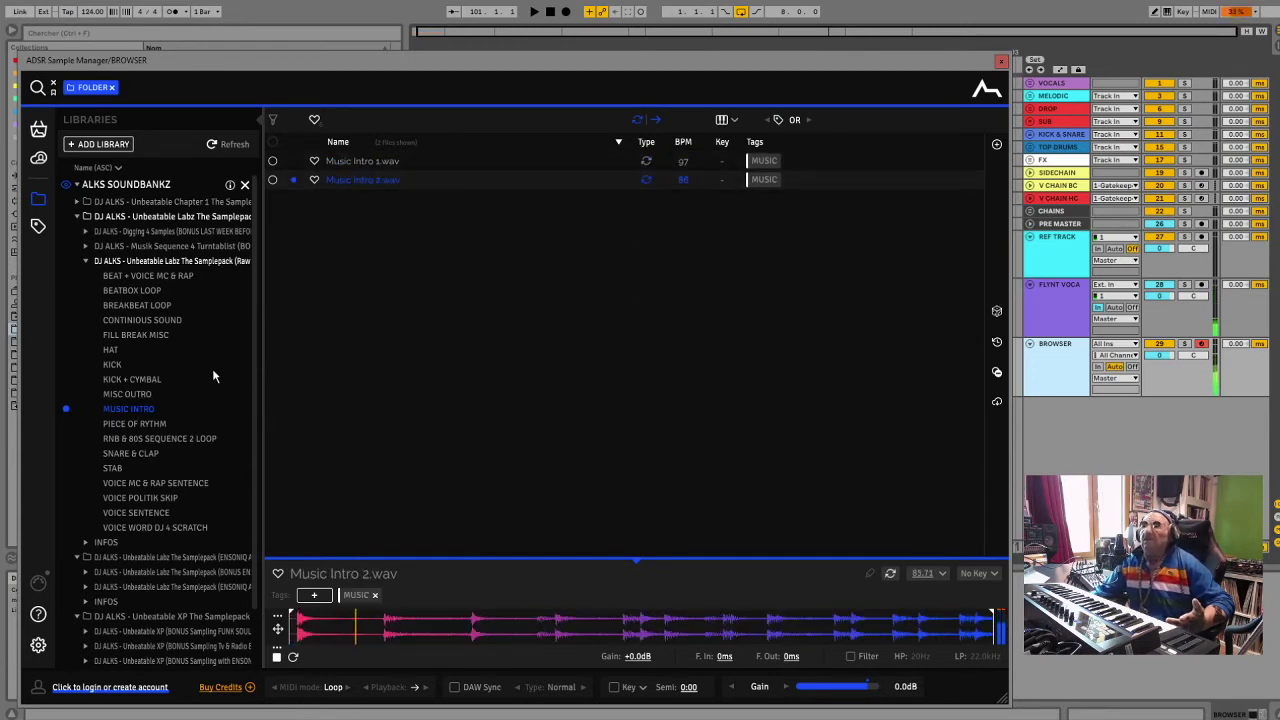
# Open the PIECE OF RYTHM folder and preview its samples in listed order, from Piece Of Rythm 1.wav to Piece Of Rythm 21.wav
pyautogui.click(142, 425)
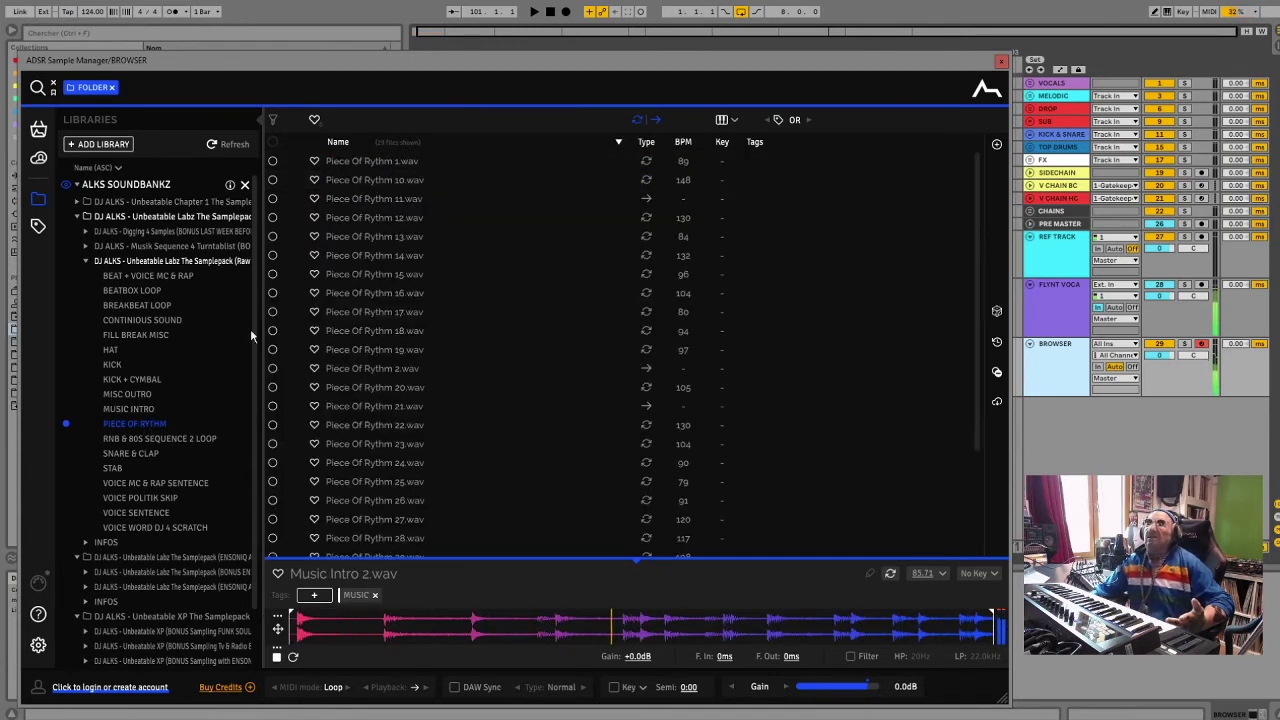
pyautogui.click(358, 165)
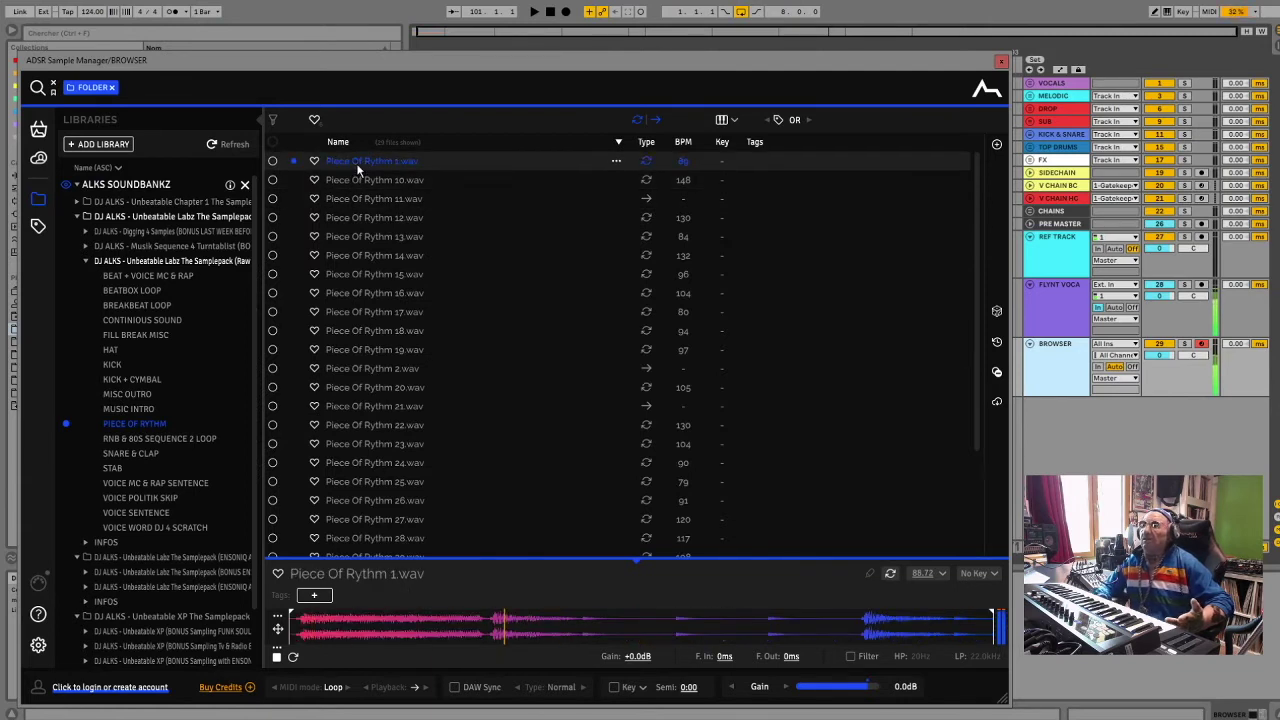
pyautogui.press('Down')
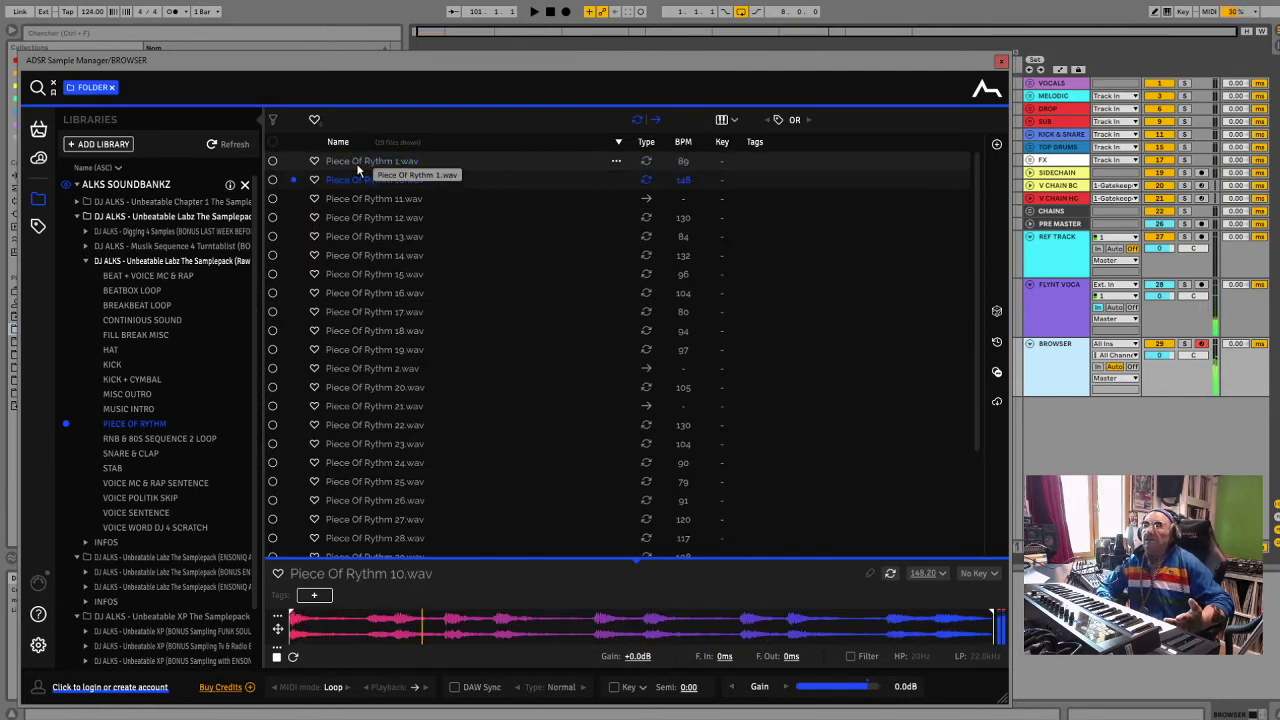
pyautogui.press('Down')
pyautogui.press('Down')
pyautogui.press('Down')
pyautogui.press('Down')
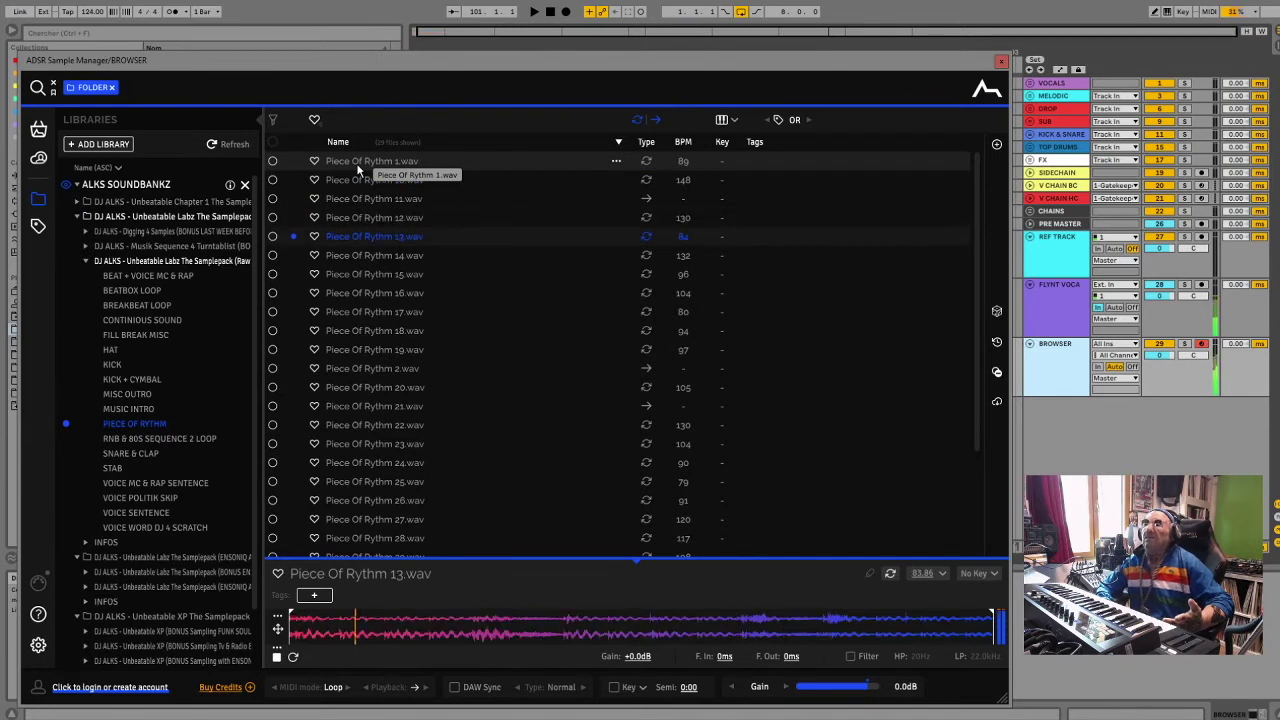
pyautogui.press('Down')
pyautogui.press('Down')
pyautogui.press('Down')
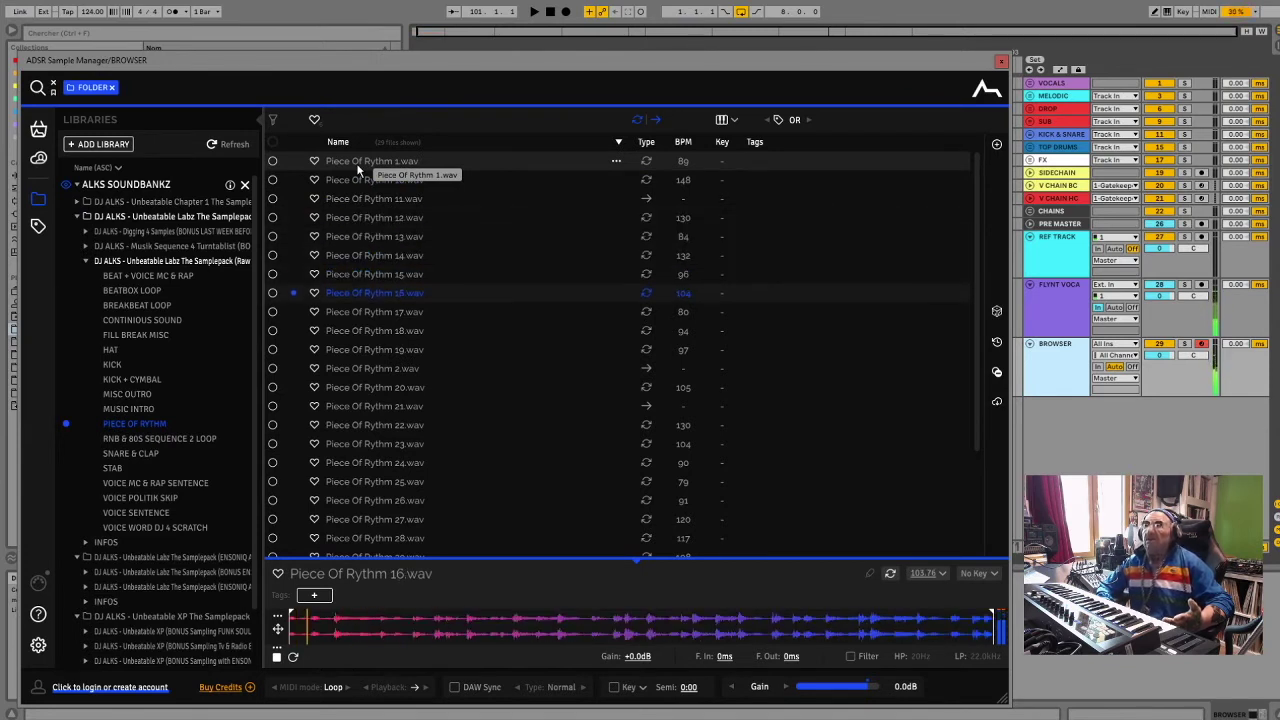
pyautogui.press('Down')
pyautogui.press('Down')
pyautogui.press('Down')
pyautogui.press('Down')
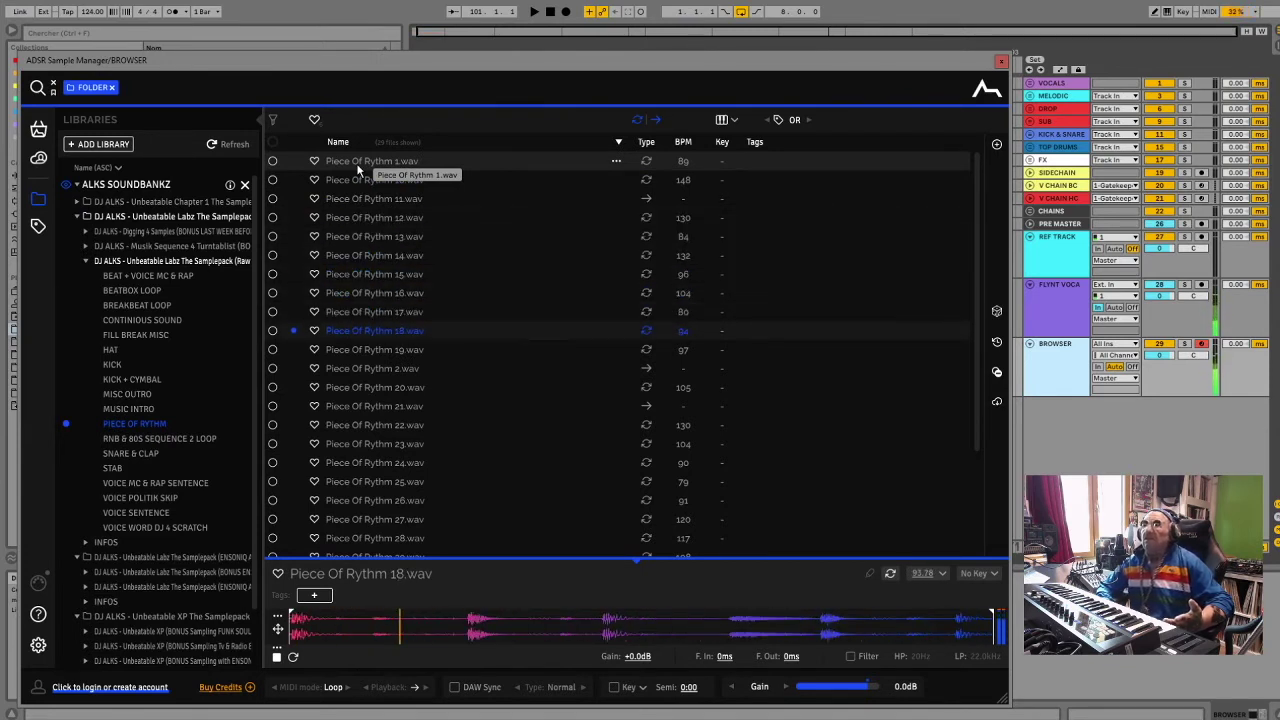
pyautogui.press('Down')
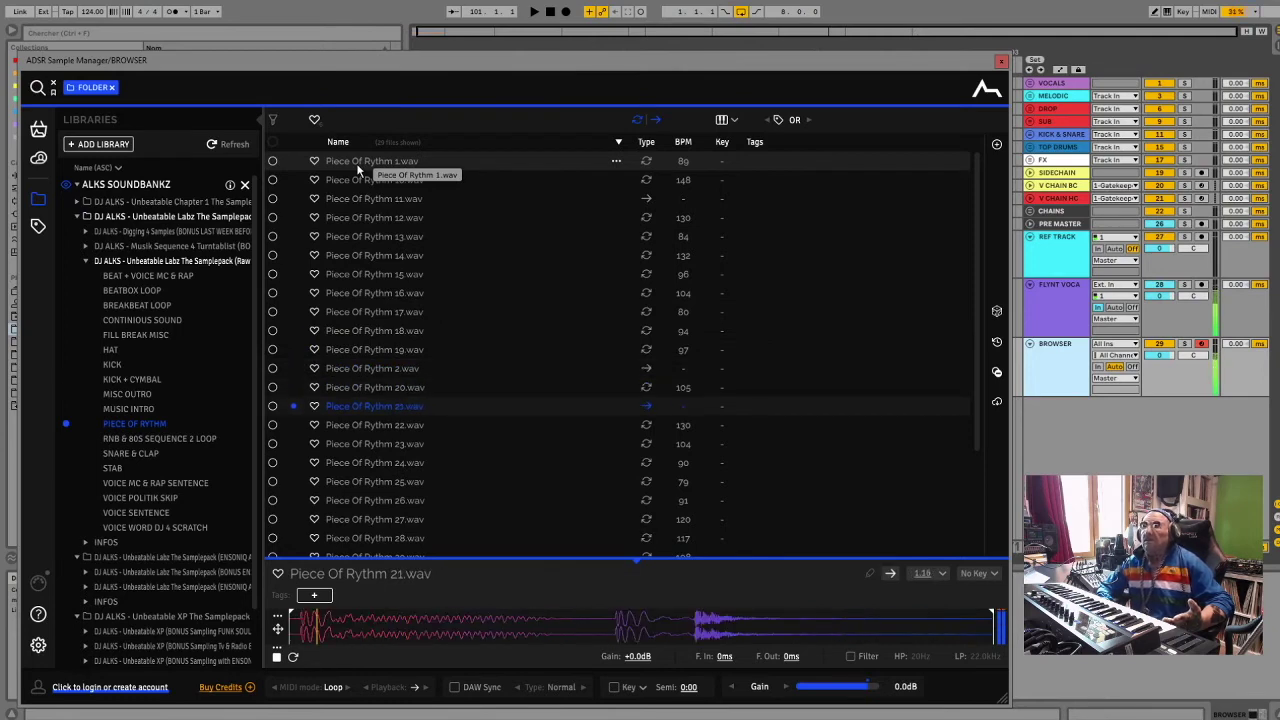
# Open the SNARE & CLAP folder and preview samples from the middle of its list, ending with Snare & Clap 54.wav
pyautogui.click(157, 456)
pyautogui.scroll(-8, 380, 368)
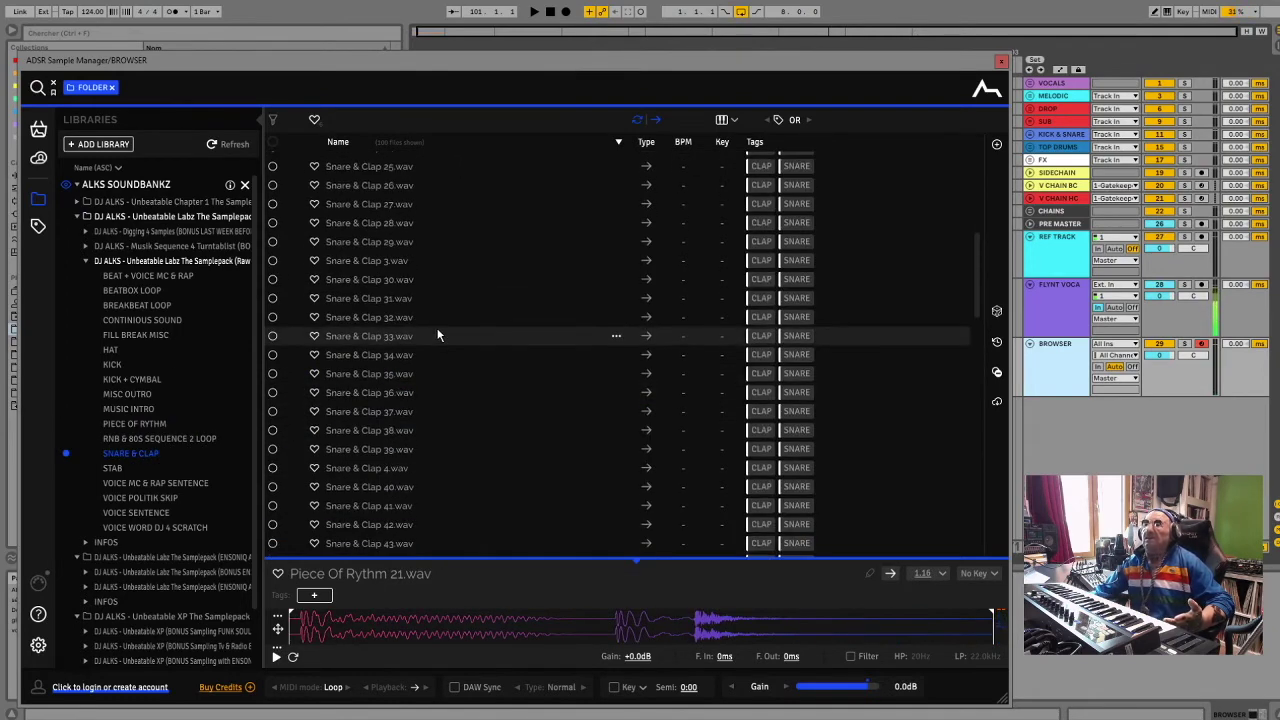
pyautogui.click(378, 379)
pyautogui.press('Down')
pyautogui.press('Down')
pyautogui.press('Down')
pyautogui.press('Down')
pyautogui.press('Down')
pyautogui.press('Down')
pyautogui.press('Down')
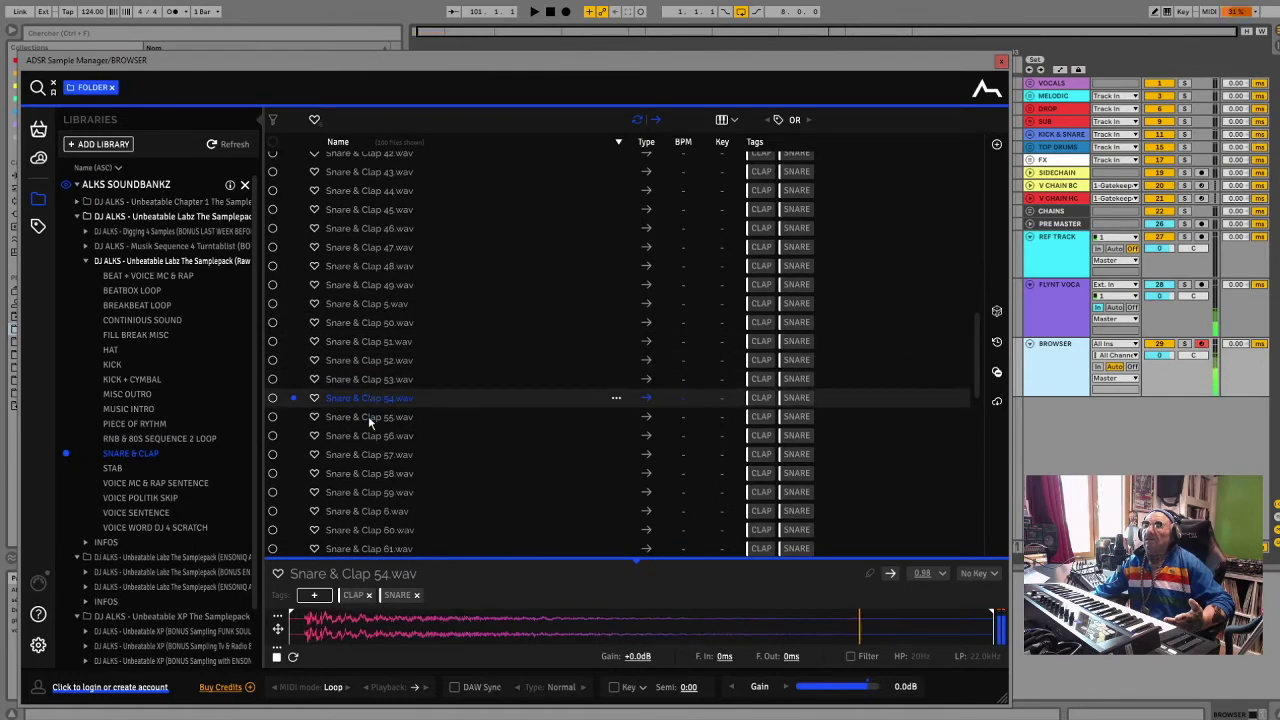
# Open the STAB folder and preview its samples in listed order, from Stab 1.wav to Stab 103.wav
pyautogui.click(112, 468)
pyautogui.click(352, 162)
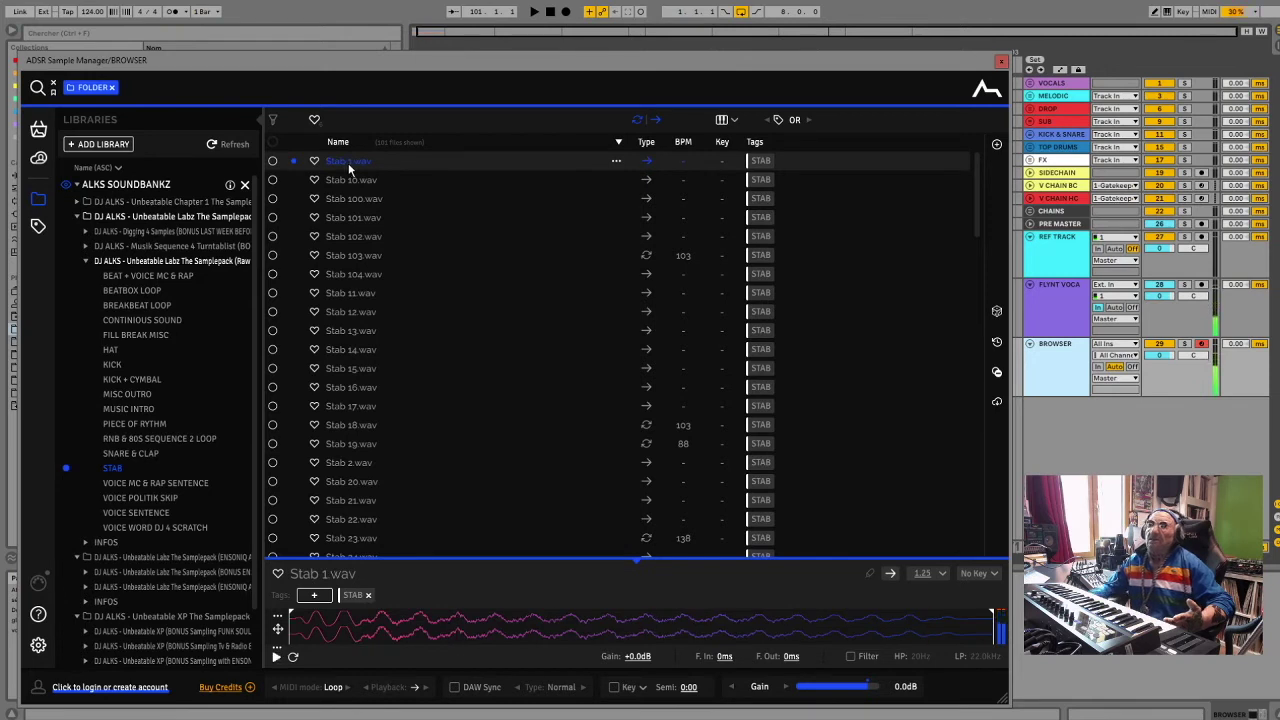
pyautogui.press('Down')
pyautogui.press('Down')
pyautogui.press('Down')
pyautogui.press('Down')
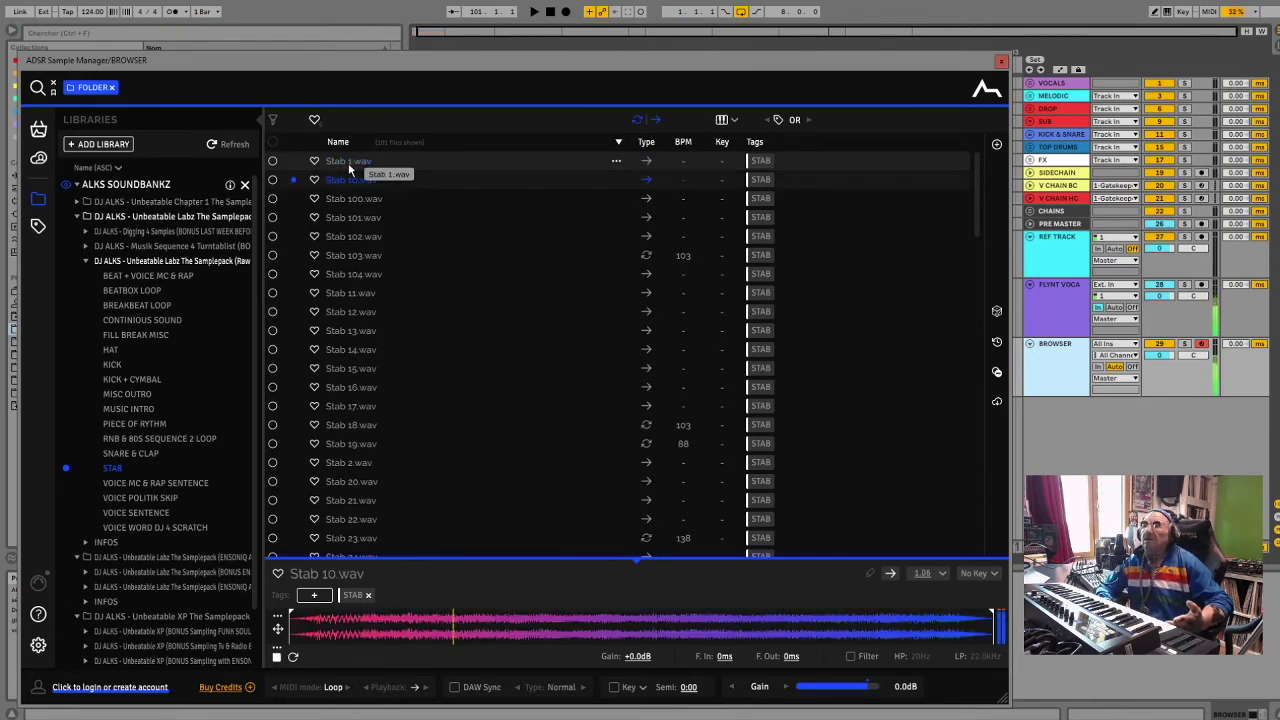
pyautogui.press('Down')
pyautogui.press('Down')
pyautogui.press('Down')
pyautogui.press('Down')
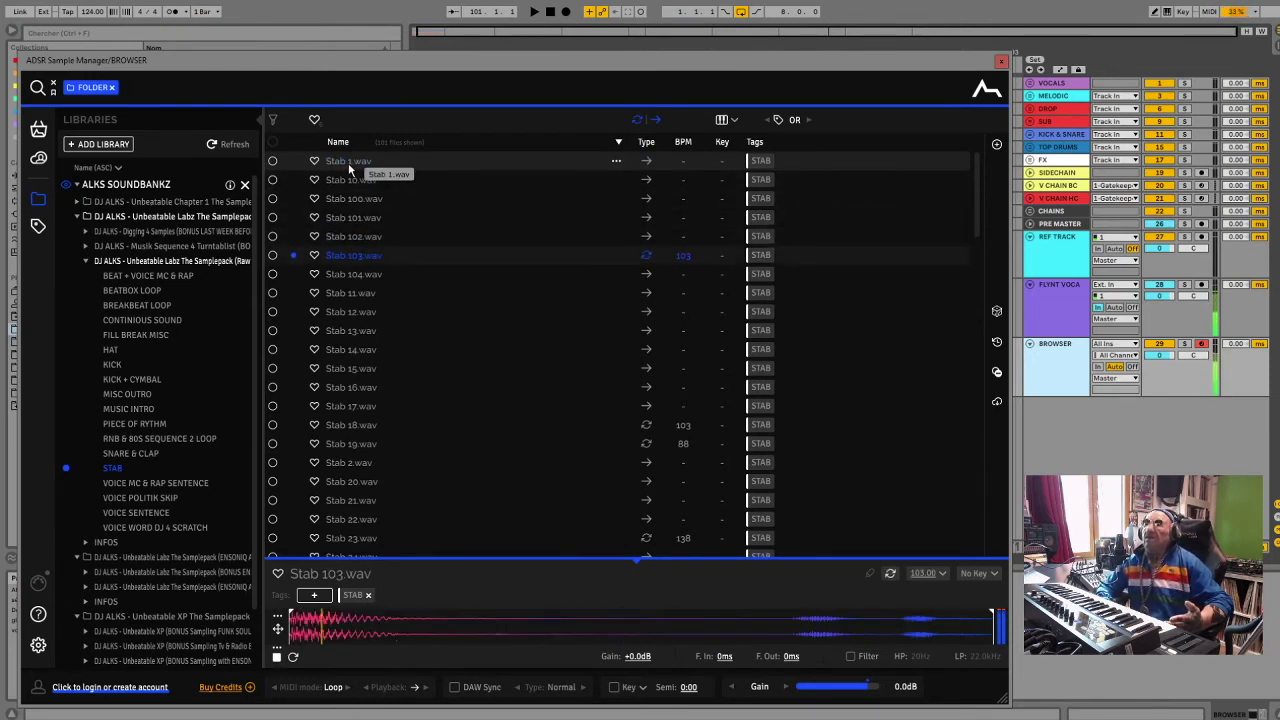
# Preview the STAB folder's samples in listed order, from Stab 104.wav to Stab 50.wav
pyautogui.press('Down')
pyautogui.press('Down')
pyautogui.press('Down')
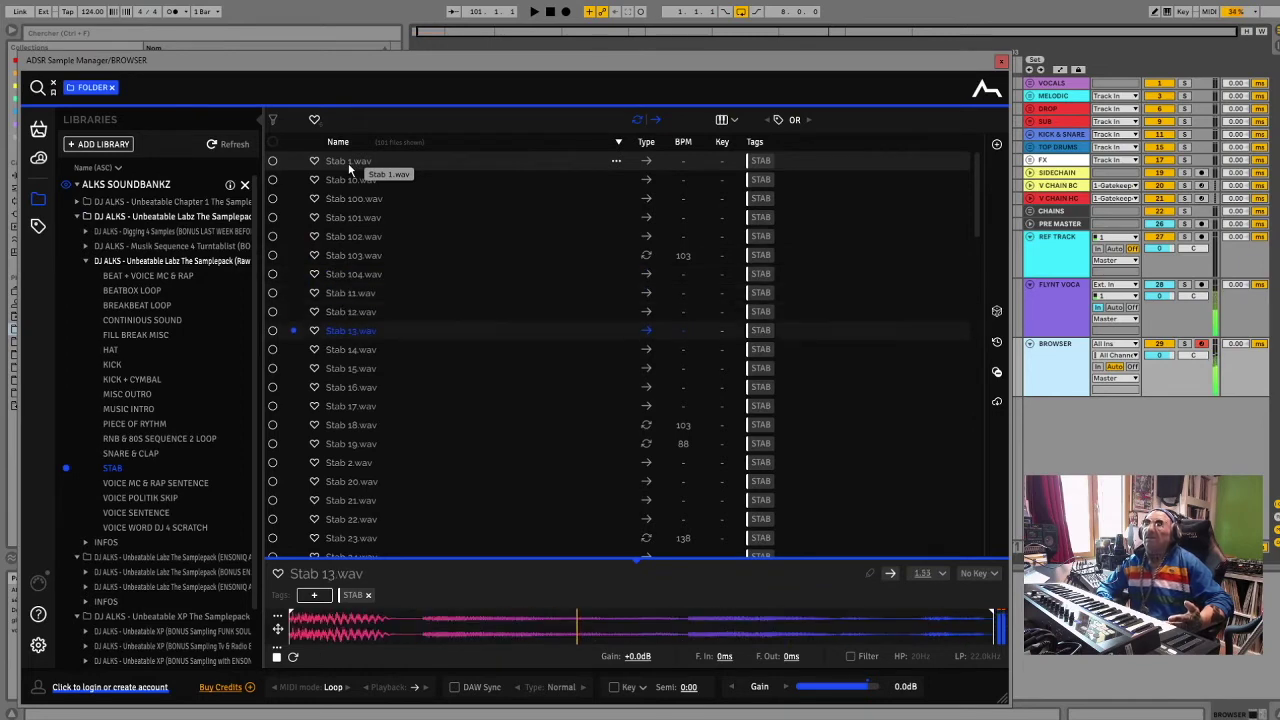
pyautogui.press('Down')
pyautogui.press('Down')
pyautogui.press('Down')
pyautogui.press('Down')
pyautogui.press('Down')
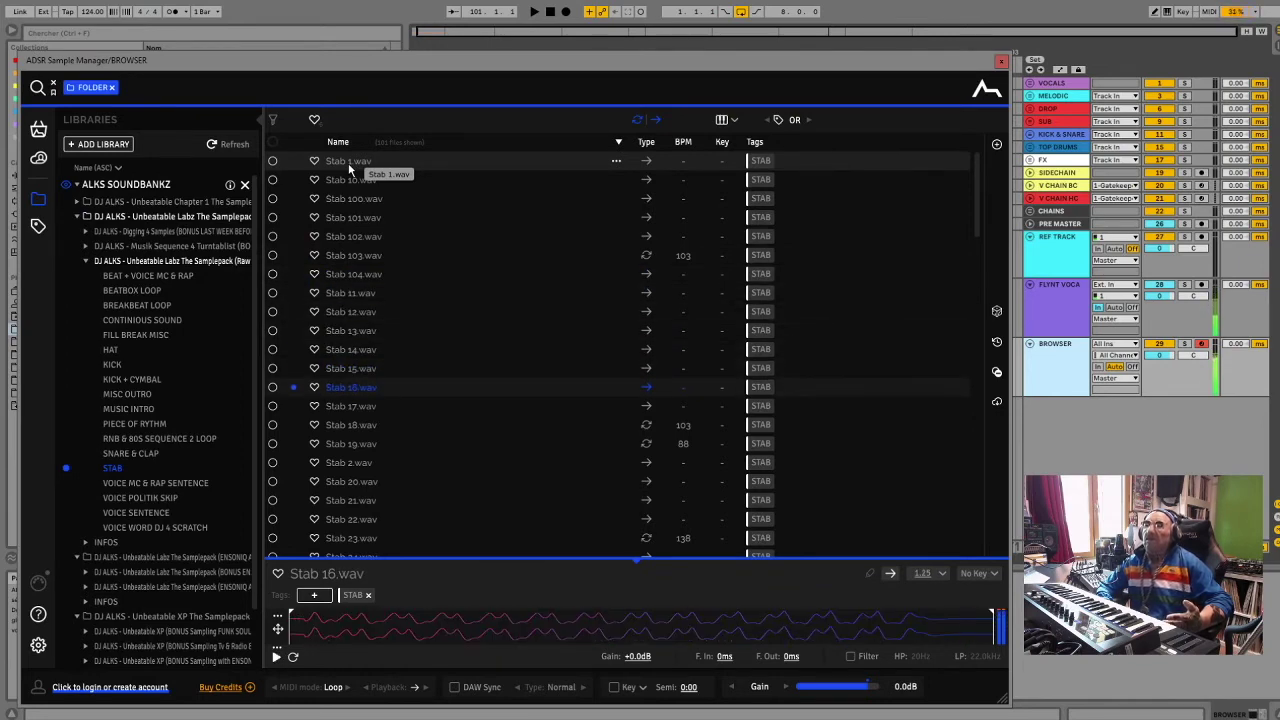
pyautogui.press('Down')
pyautogui.press('Down')
pyautogui.press('Down')
pyautogui.press('Down')
pyautogui.press('Down')
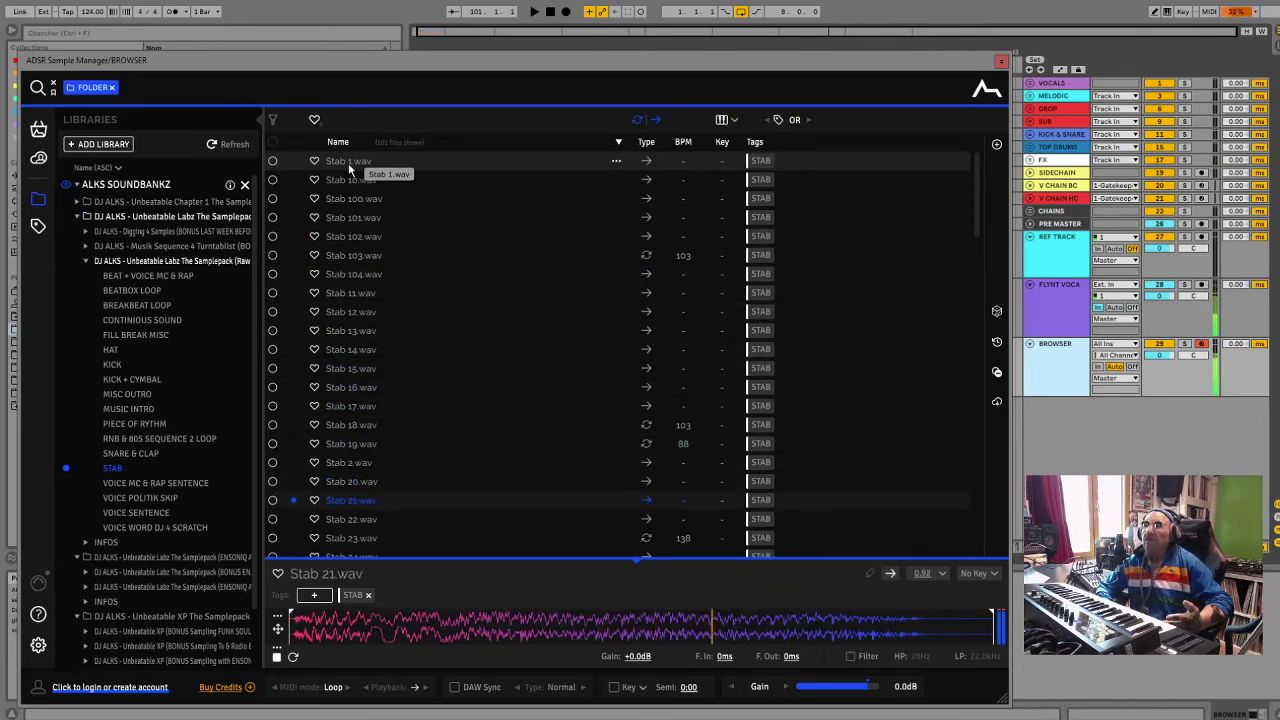
pyautogui.press('Down')
pyautogui.press('Down')
pyautogui.press('Down')
pyautogui.press('Down')
pyautogui.press('Down')
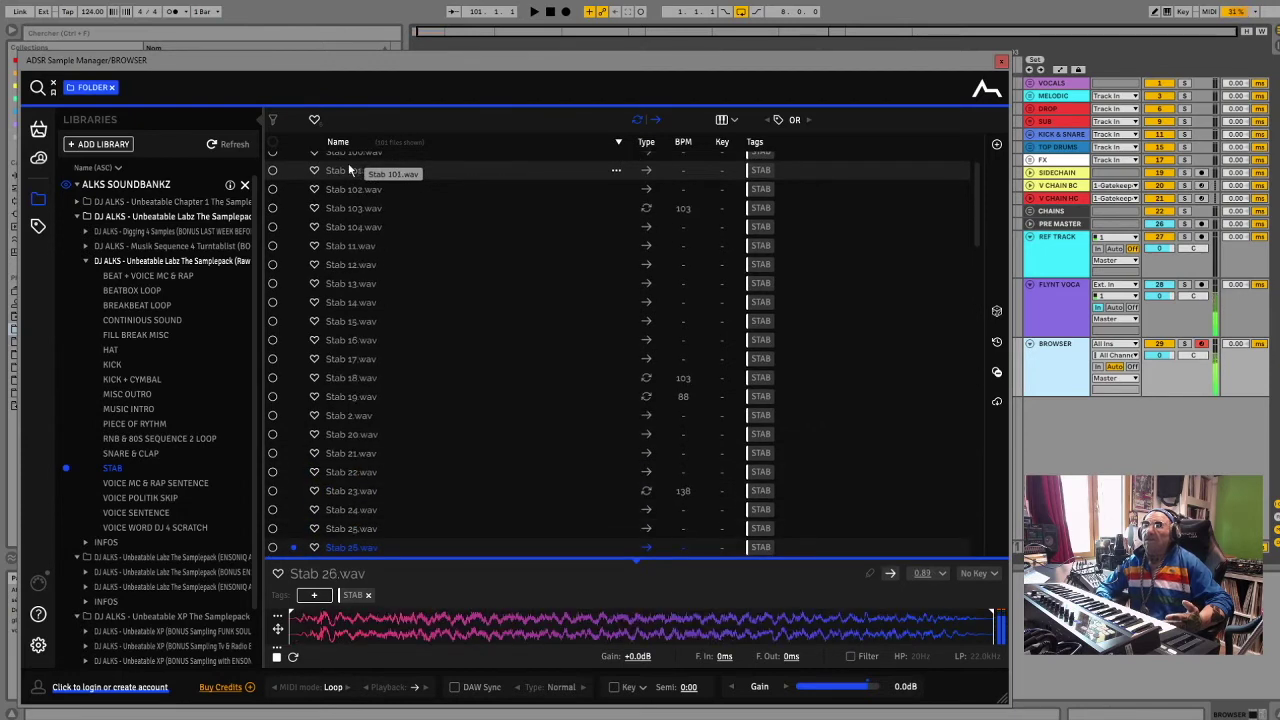
pyautogui.press('Down')
pyautogui.press('Down')
pyautogui.press('Down')
pyautogui.press('Down')
pyautogui.press('Down')
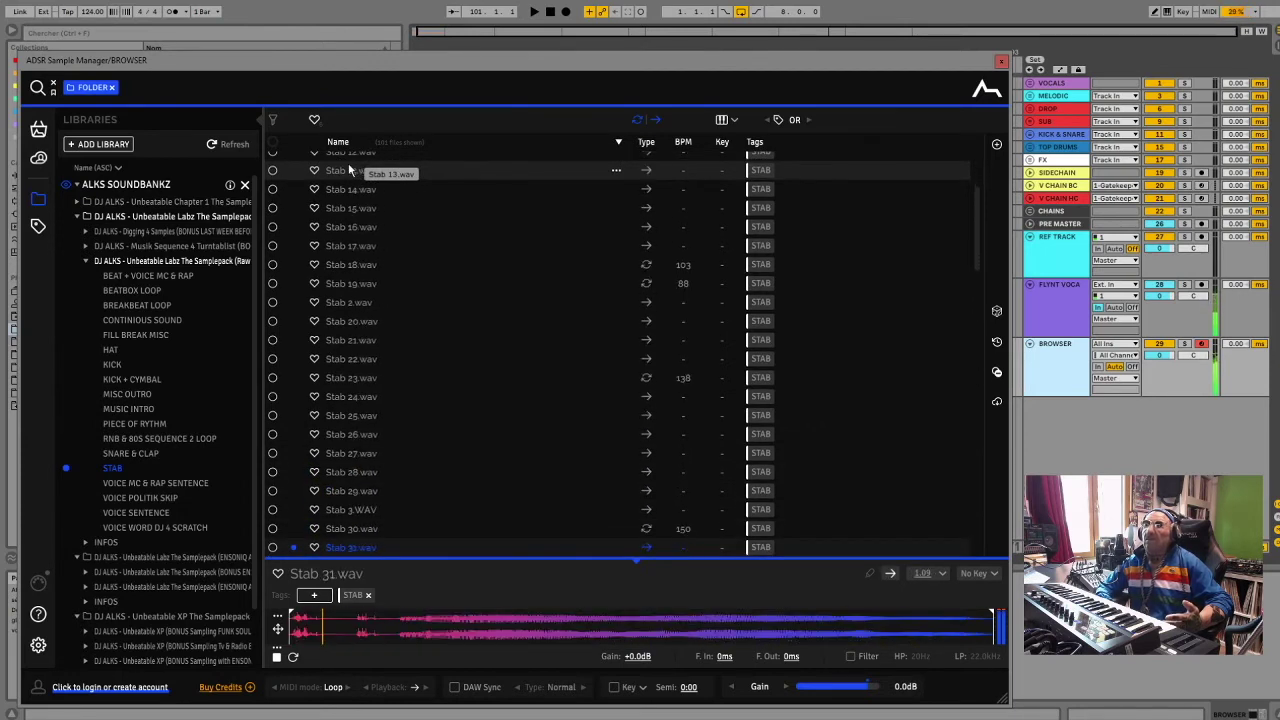
pyautogui.press('Up')
pyautogui.press('Up')
pyautogui.press('Up')
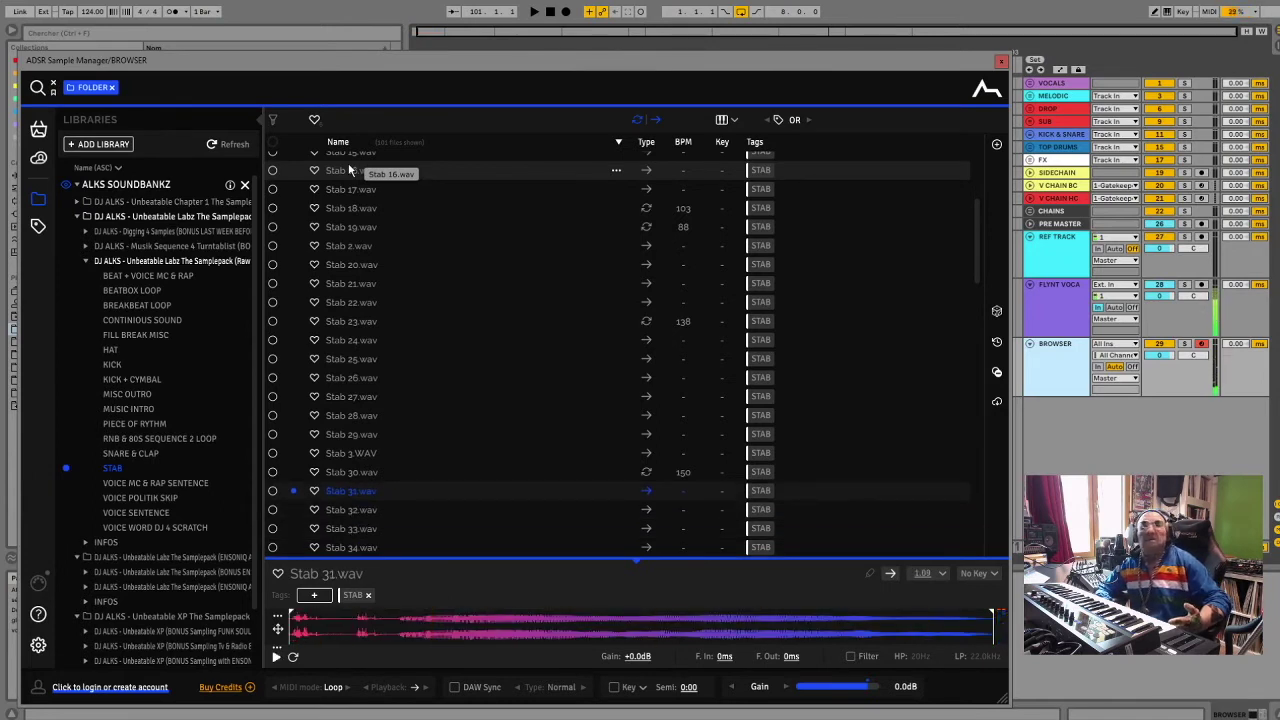
pyautogui.press('Down')
pyautogui.press('Down')
pyautogui.press('Down')
pyautogui.press('Down')
pyautogui.press('Down')
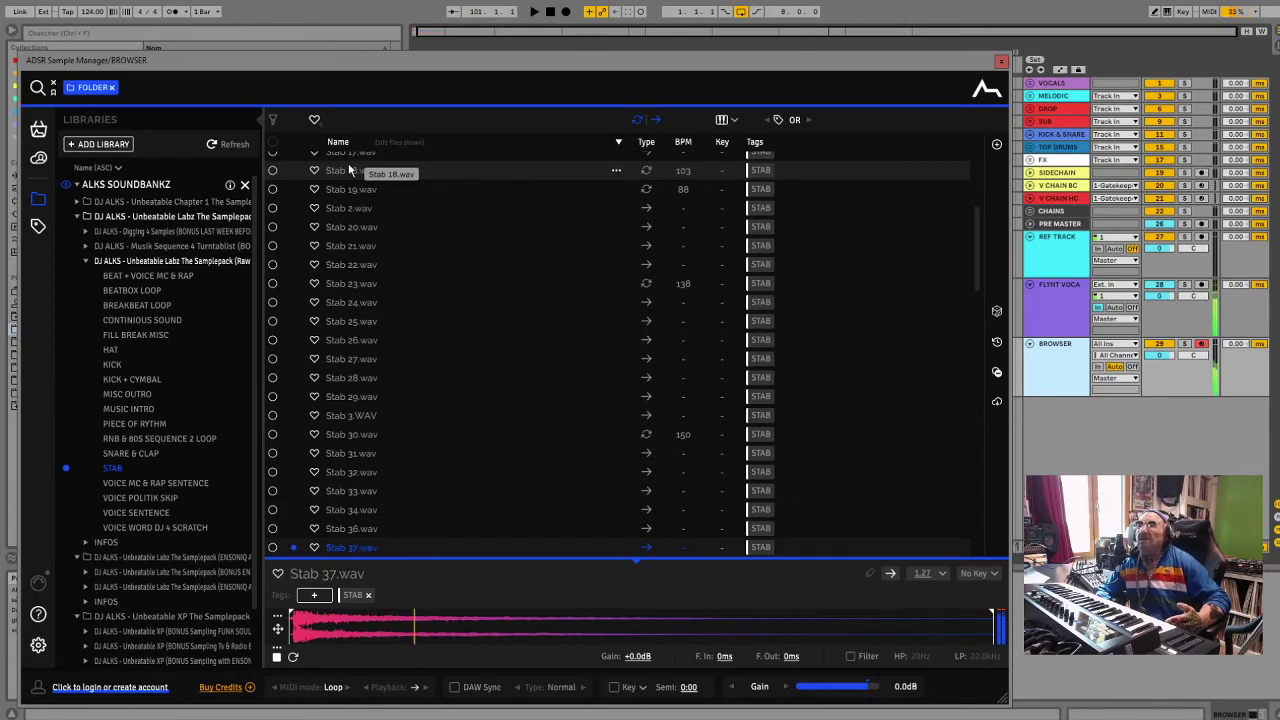
pyautogui.press('Down')
pyautogui.press('Down')
pyautogui.press('Down')
pyautogui.press('Down')
pyautogui.press('Down')
pyautogui.press('Down')
pyautogui.press('Down')
pyautogui.press('Down')
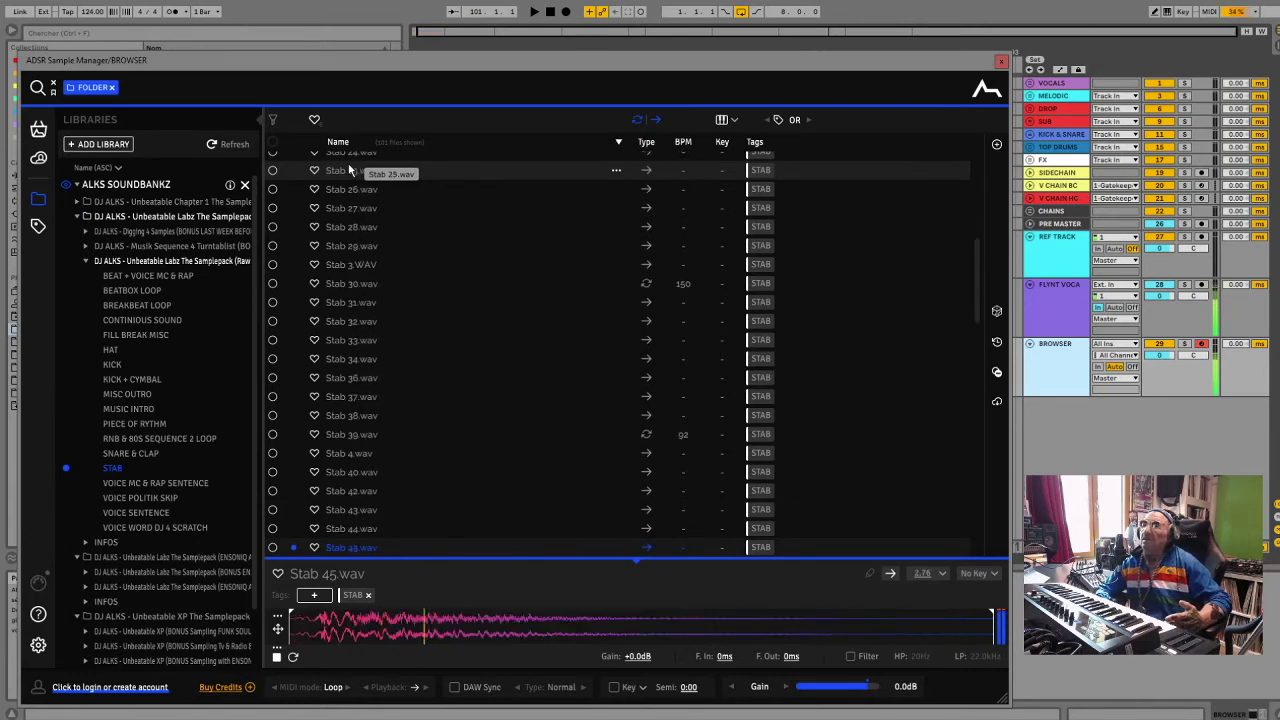
pyautogui.press('Down')
pyautogui.press('Down')
pyautogui.press('Down')
pyautogui.press('Down')
pyautogui.press('Down')
pyautogui.press('Down')
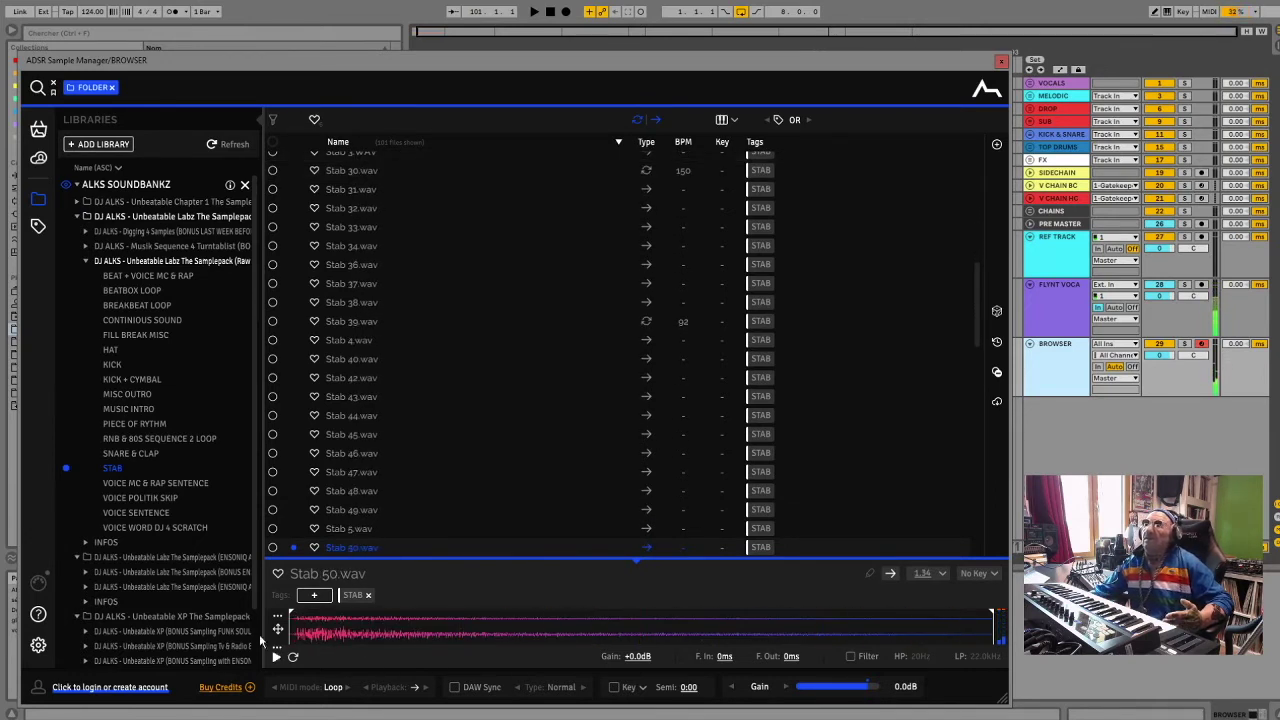
# Preview Stab 88.wav and Stab 95.wav near the end of the STAB folder's list
pyautogui.scroll(-15, 442, 401)
pyautogui.click(361, 465)
pyautogui.scroll(-2, 361, 465)
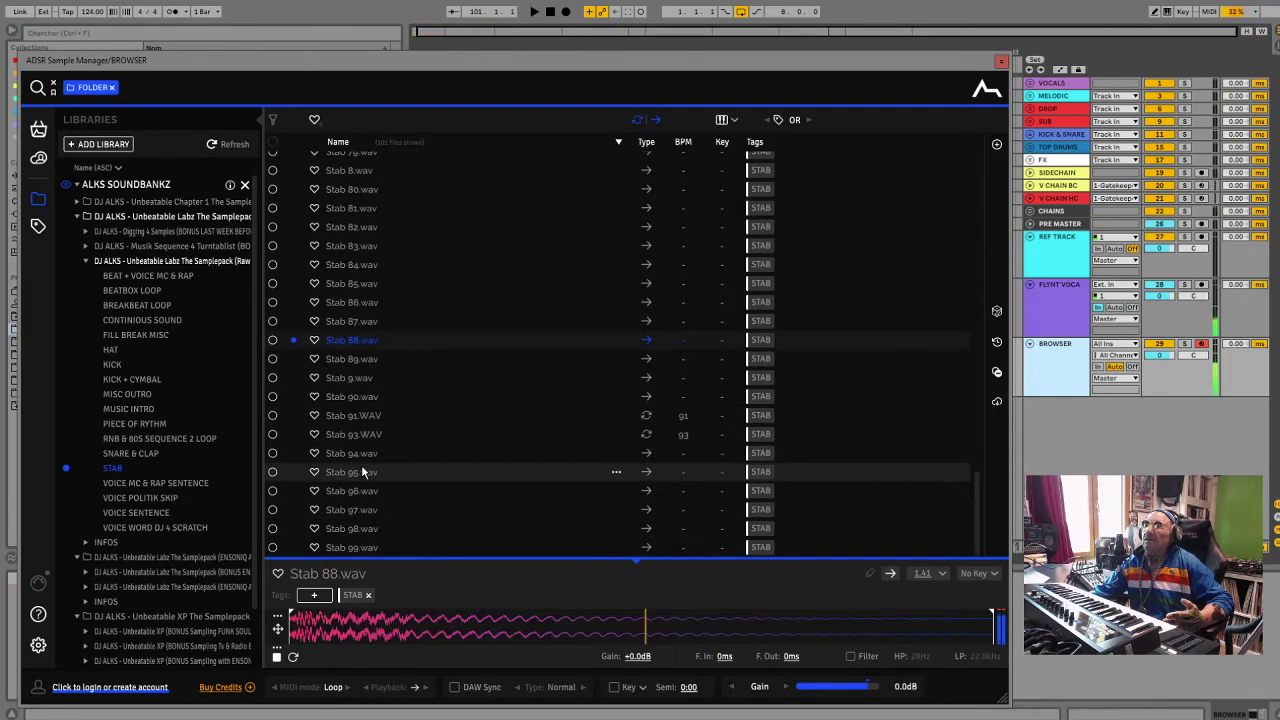
pyautogui.click(362, 467)
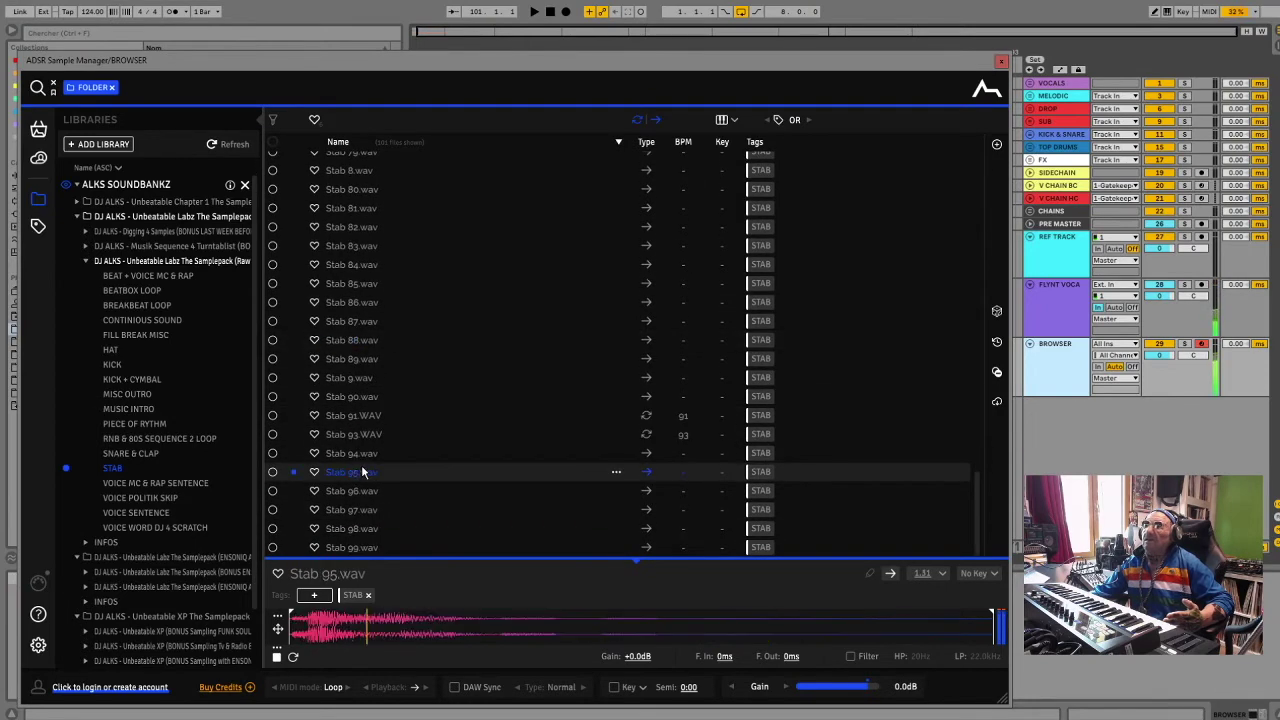
# Open the VOICE MC & RAP SENTENCE folder and preview its samples in listed order, from Accept me as your mastah.wav to You so got down good.wav
pyautogui.click(171, 486)
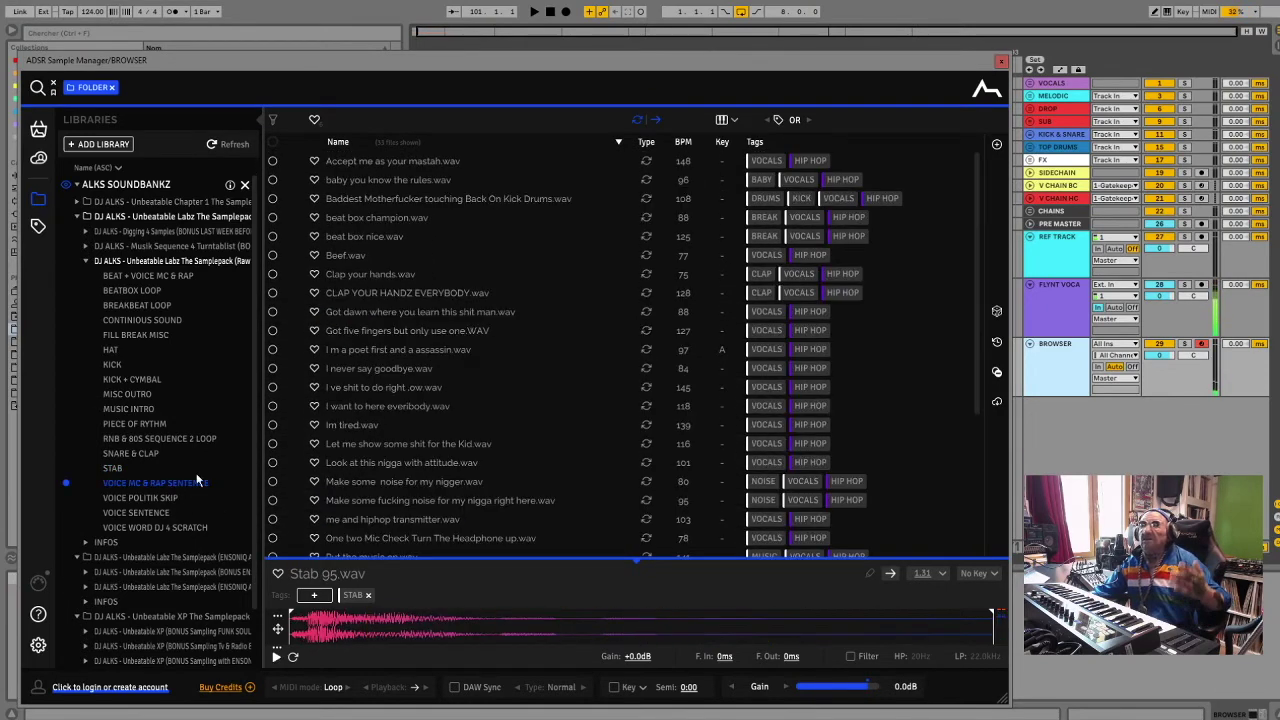
pyautogui.click(372, 168)
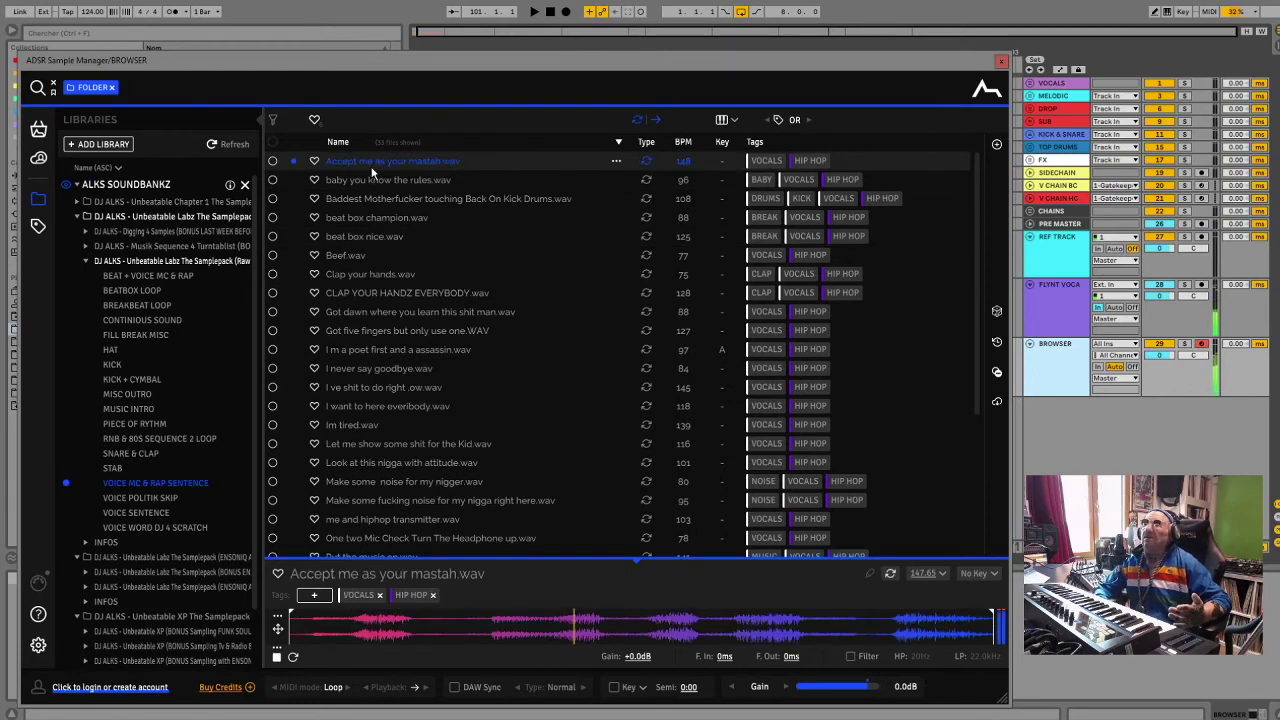
pyautogui.press('Down')
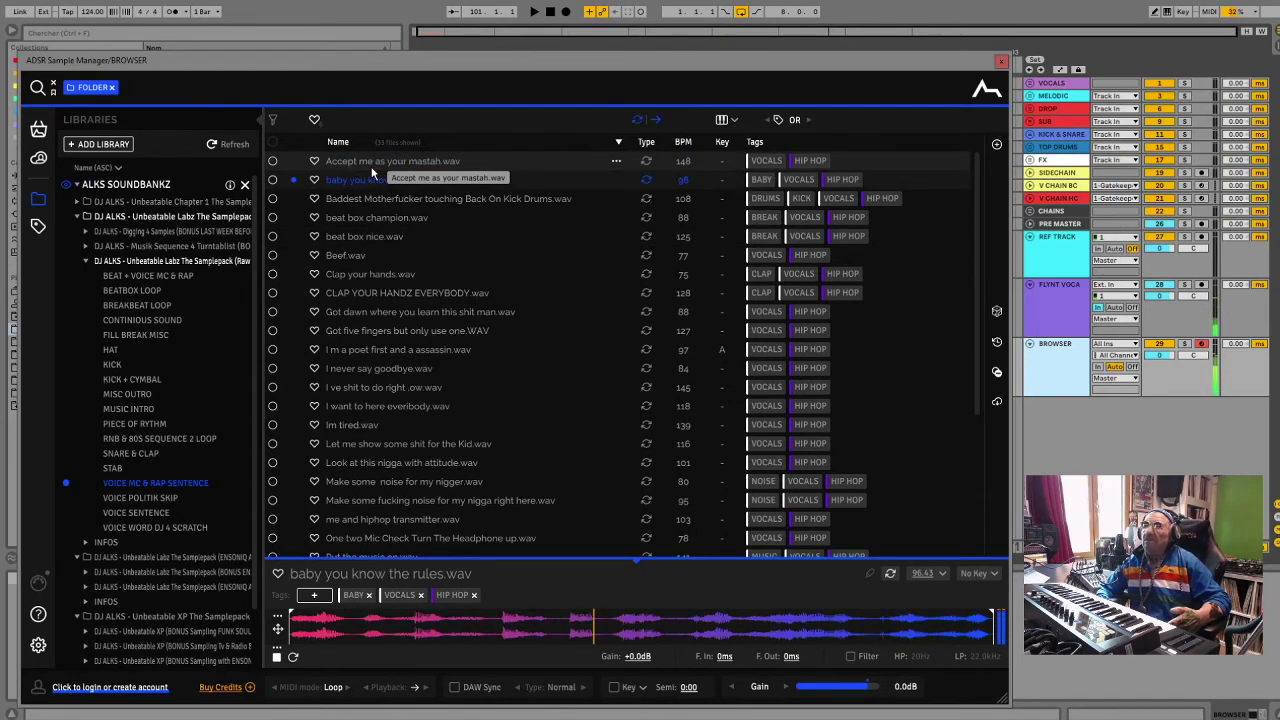
pyautogui.press('Down')
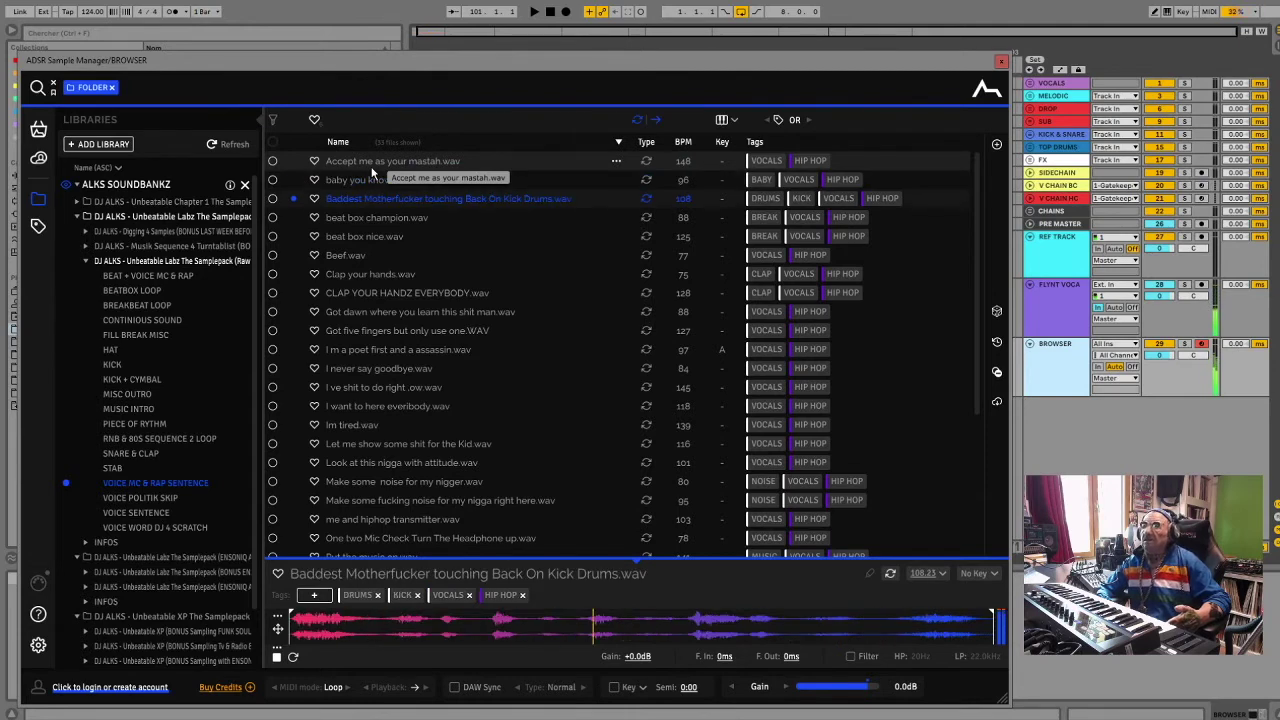
pyautogui.press('Down')
pyautogui.press('Down')
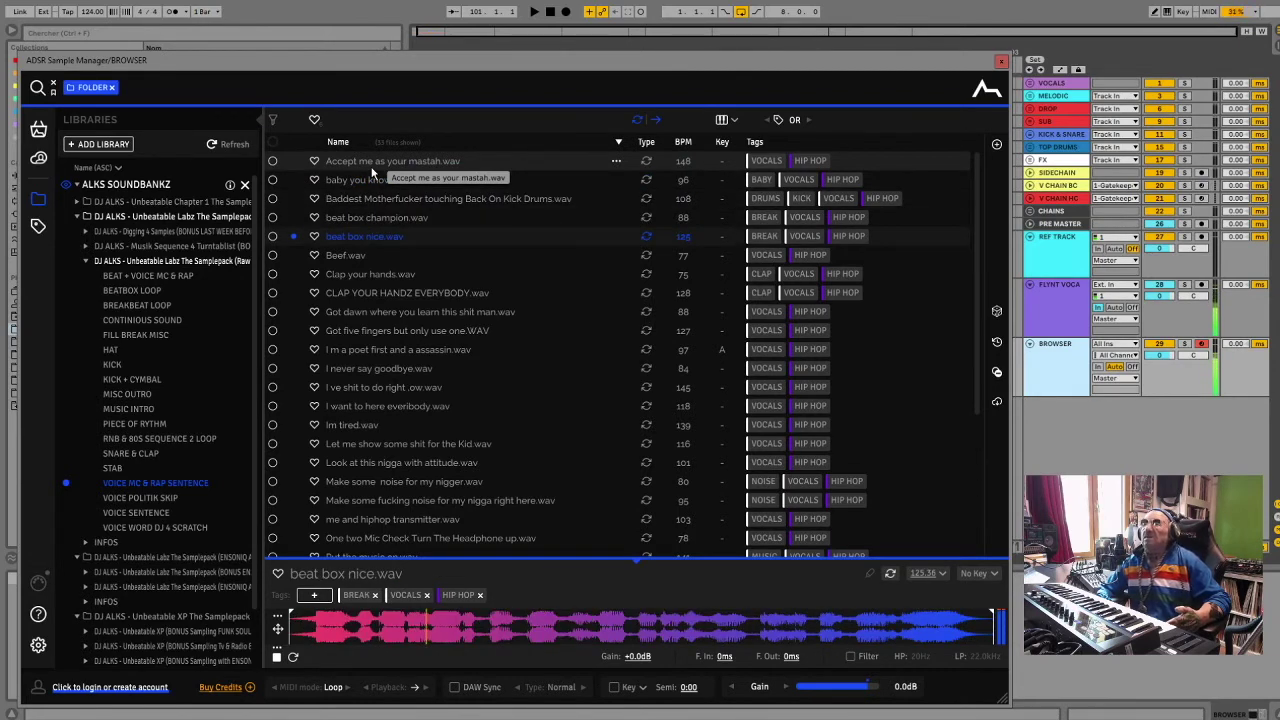
pyautogui.press('Down')
pyautogui.press('Down')
pyautogui.press('Down')
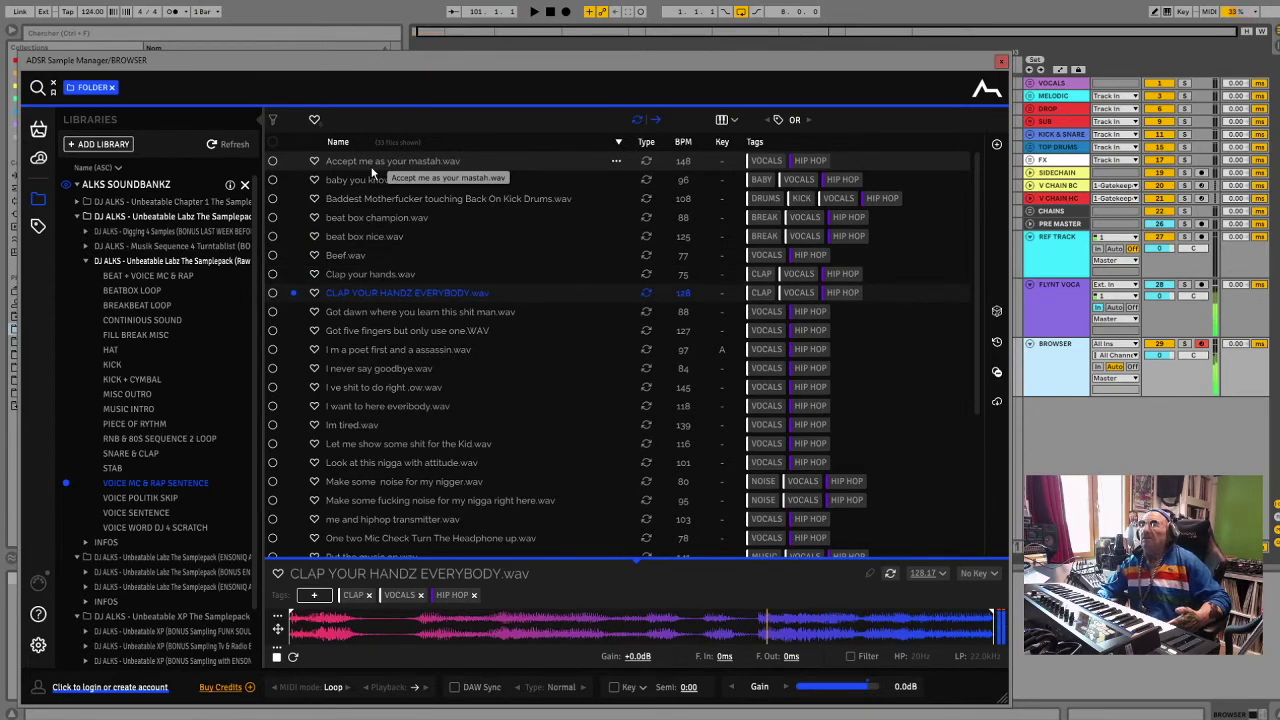
pyautogui.press('Down')
pyautogui.press('Down')
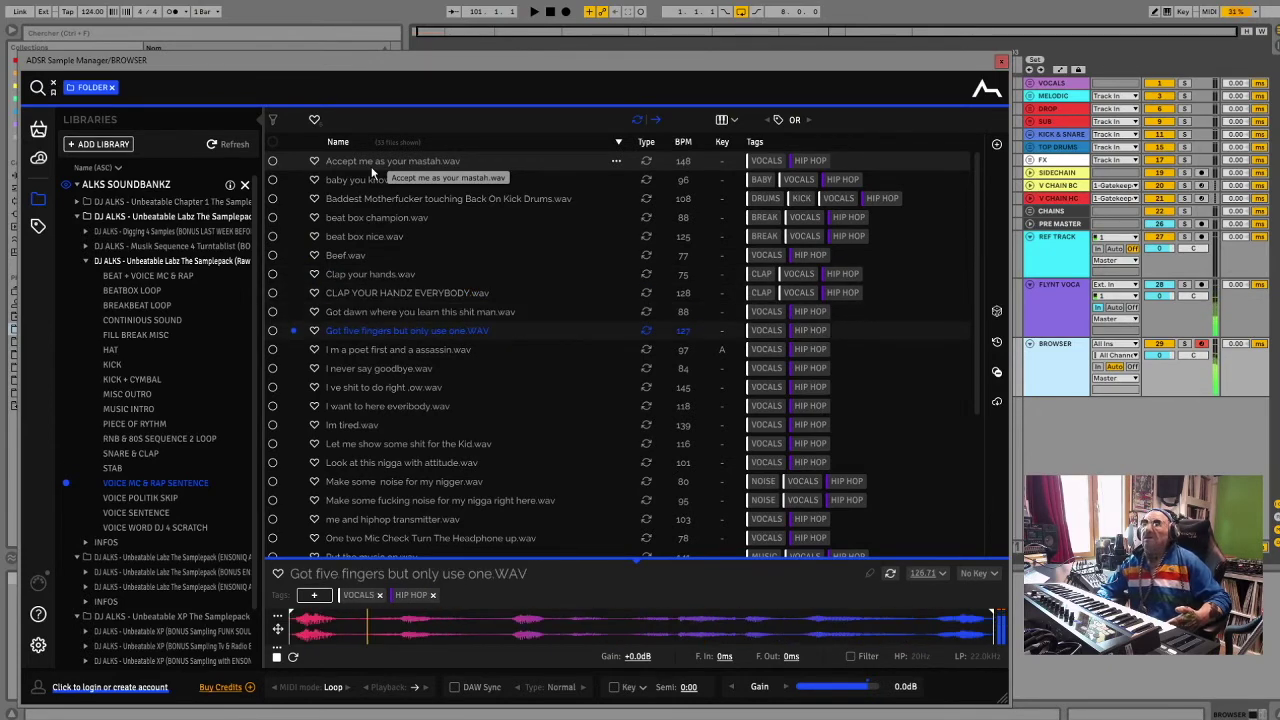
pyautogui.press('Down')
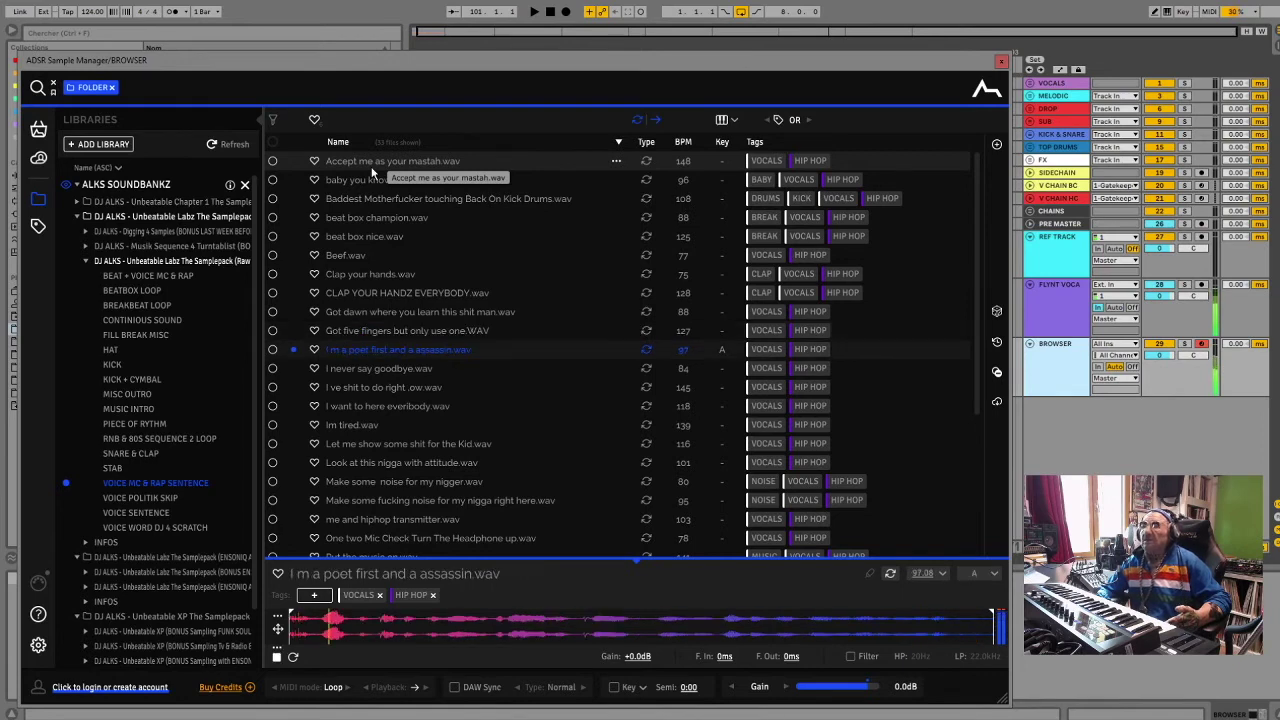
pyautogui.press('Down')
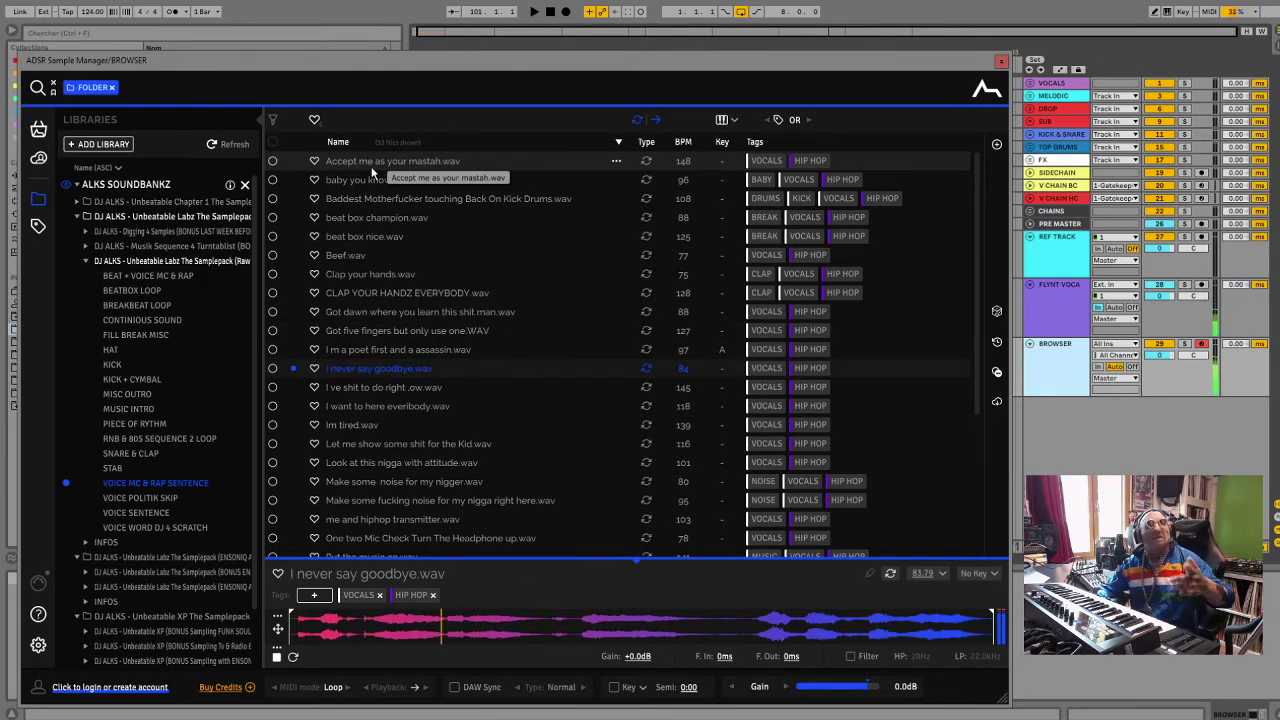
pyautogui.press('Down')
pyautogui.press('Down')
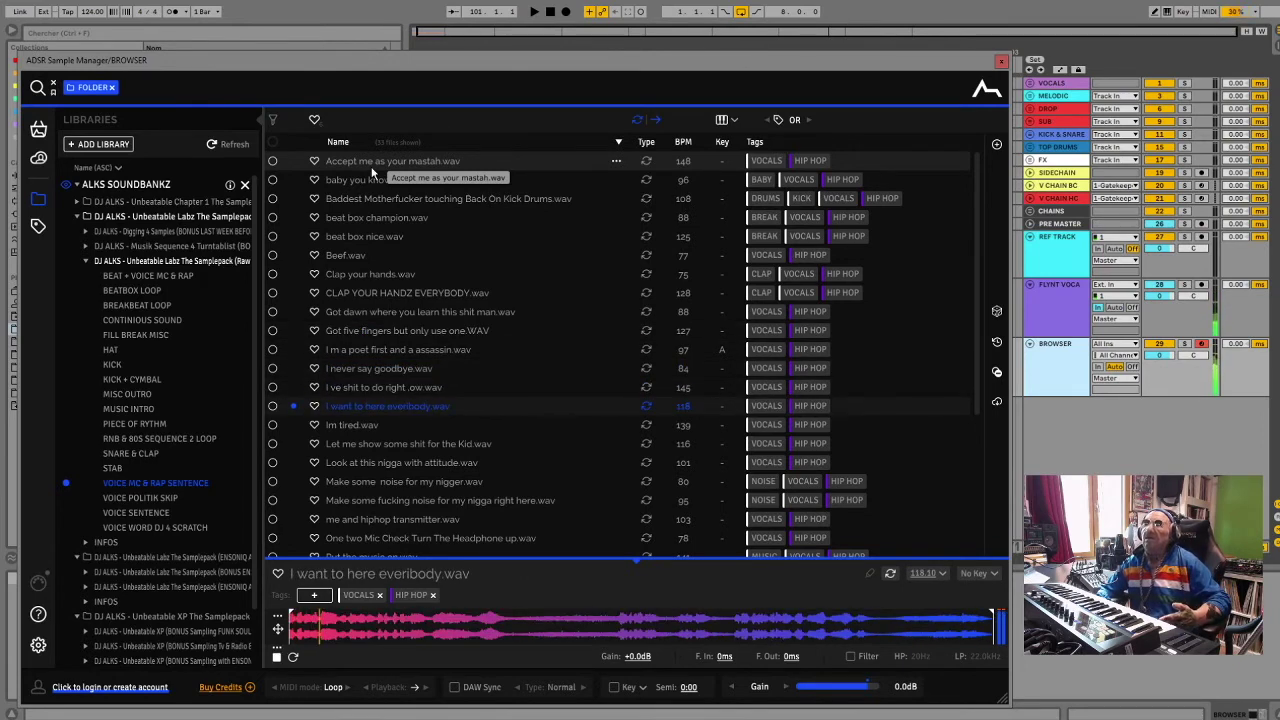
pyautogui.press('Down')
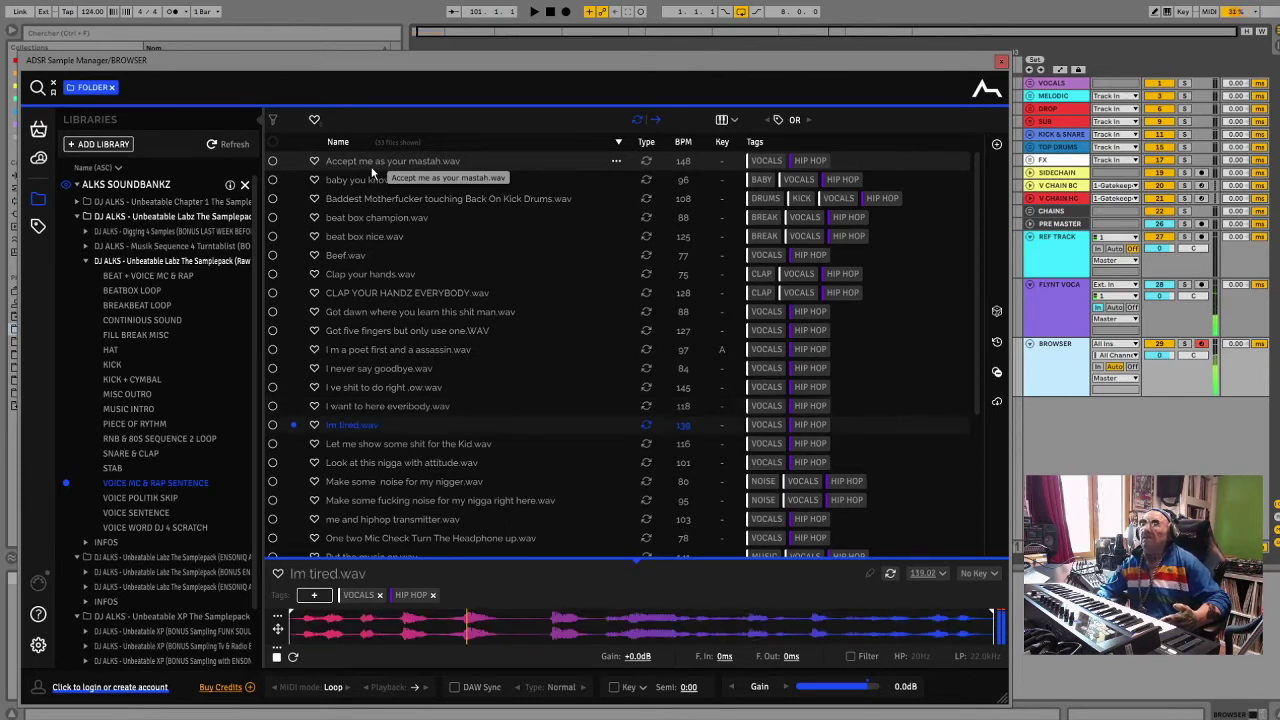
pyautogui.press('Down')
pyautogui.press('Down')
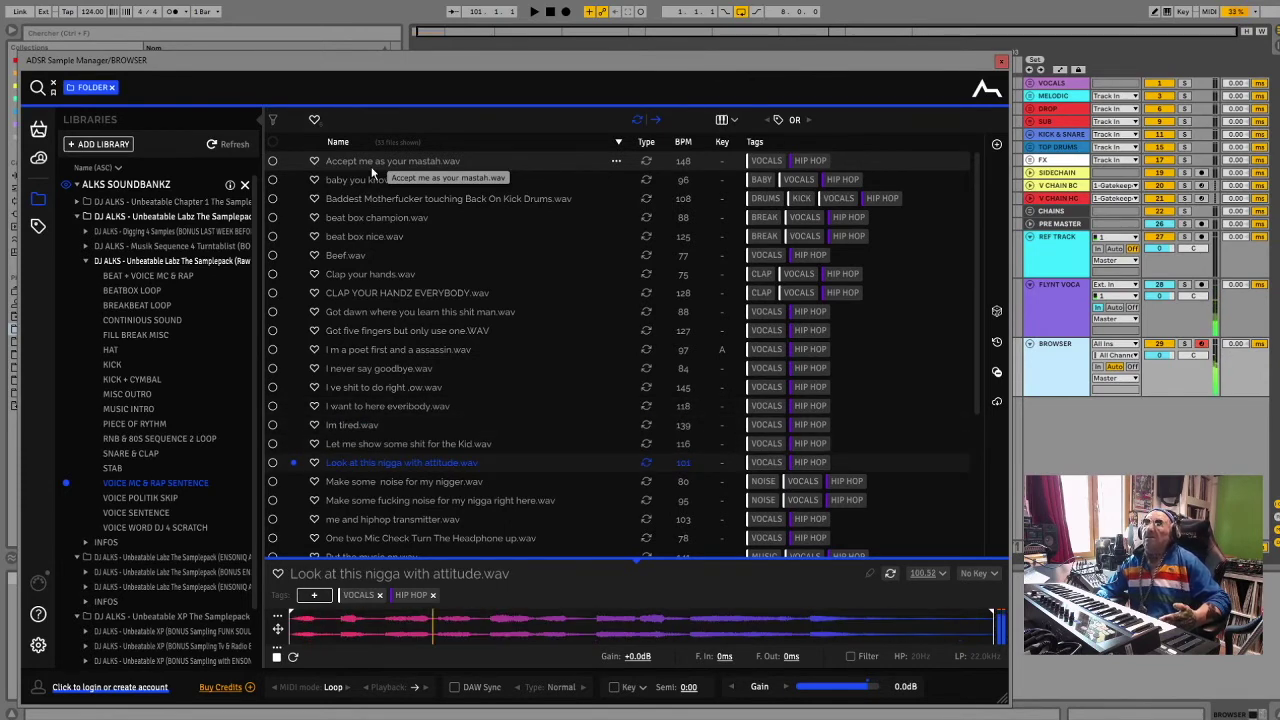
pyautogui.press('Down')
pyautogui.press('Down')
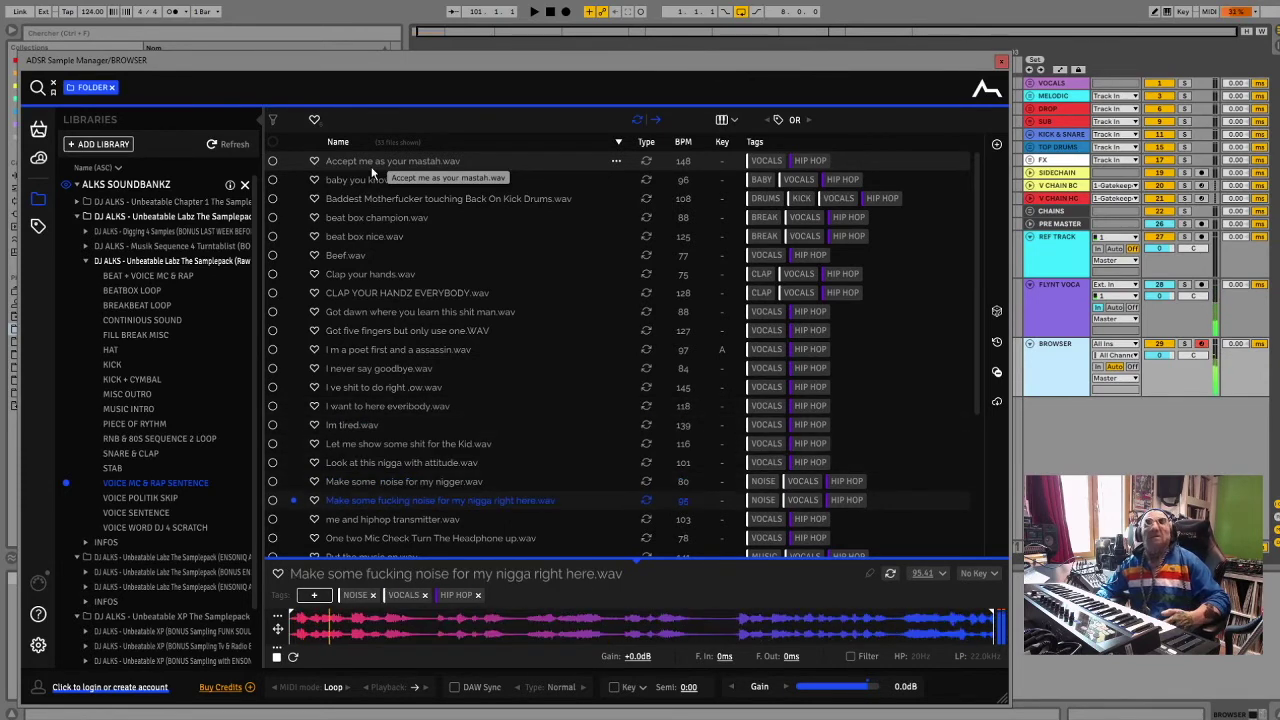
pyautogui.press('Down')
pyautogui.press('Down')
pyautogui.press('Down')
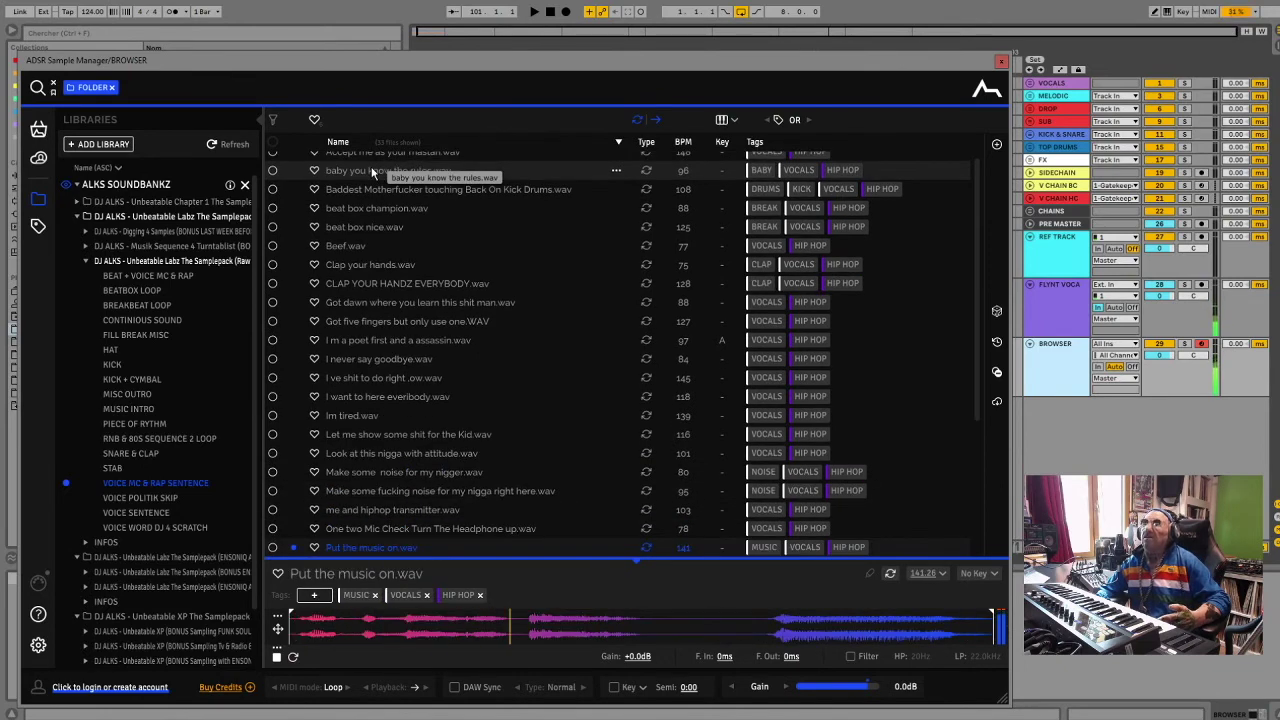
pyautogui.press('Down')
pyautogui.press('Down')
pyautogui.press('Down')
pyautogui.press('Down')
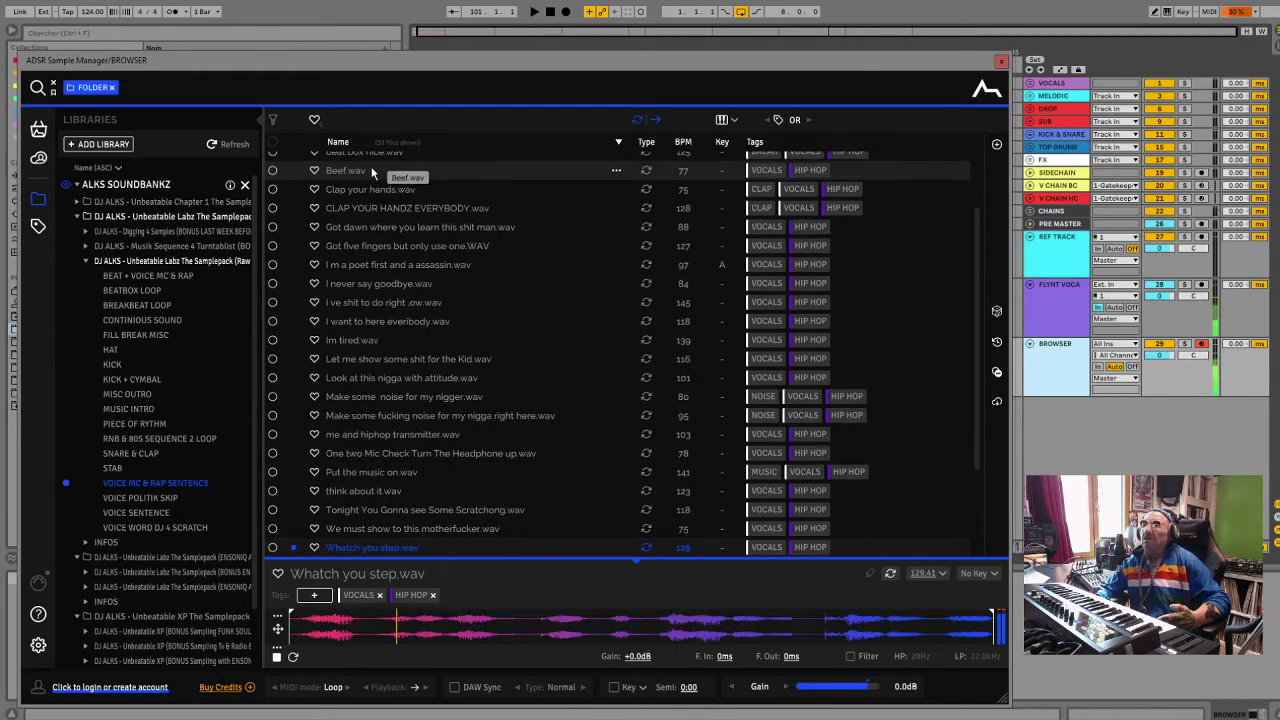
pyautogui.press('Down')
pyautogui.press('Down')
pyautogui.press('Down')
pyautogui.press('Down')
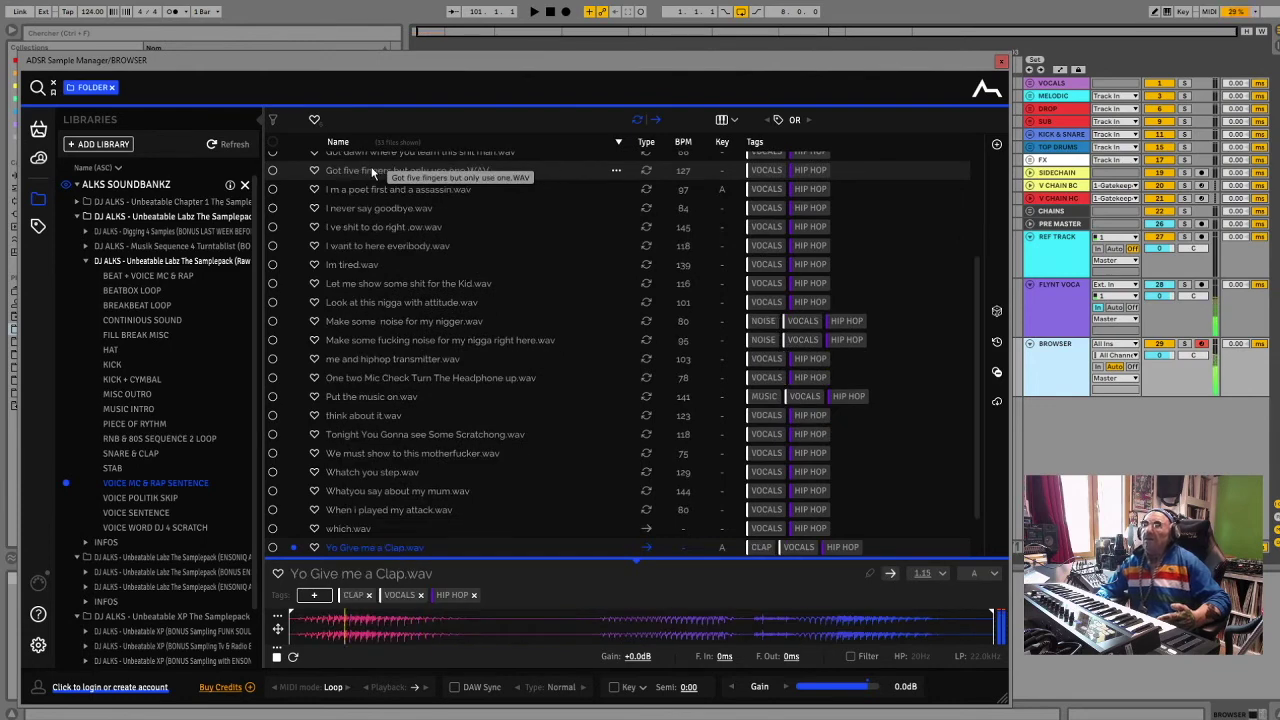
pyautogui.press('Down')
pyautogui.press('Down')
pyautogui.press('Down')
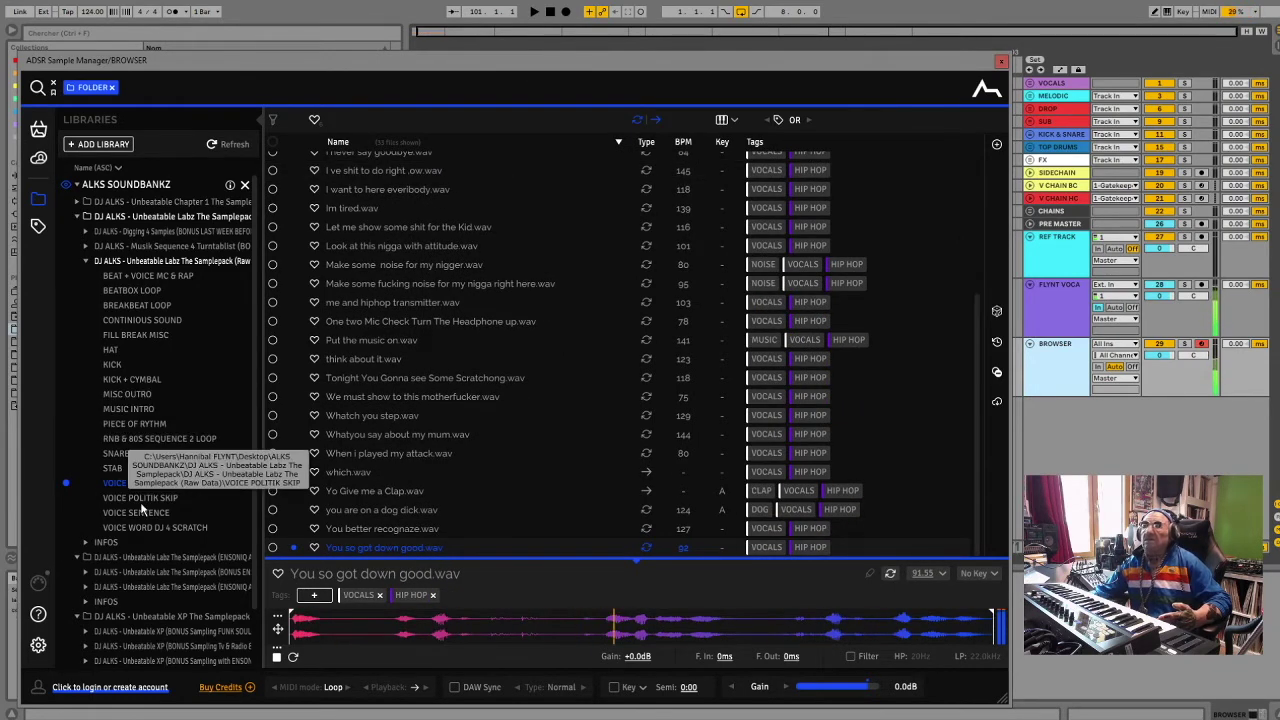
# Open the VOICE POLITIK SKIP folder and preview If you wants to be the power.wav
pyautogui.click(141, 499)
pyautogui.click(389, 178)
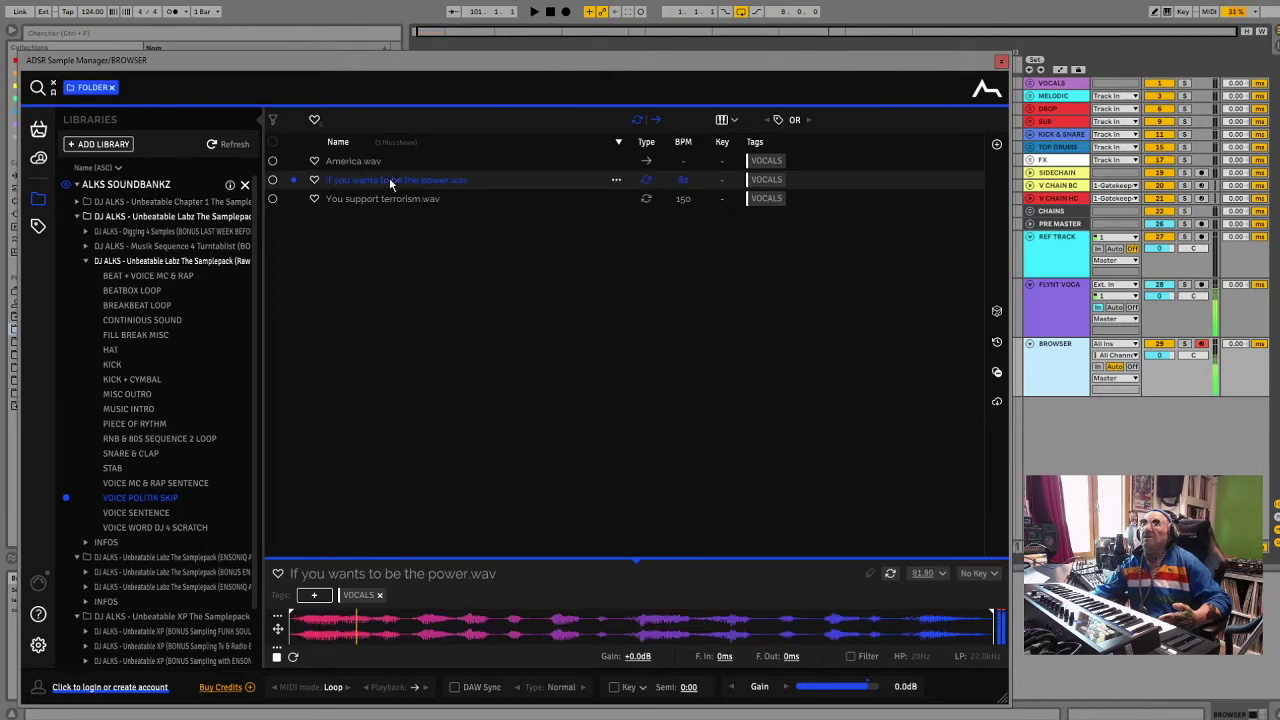
# Open the VOICE SENTENCE folder and preview its samples in listed order, from 2 turntable and a microphone.wav to the hiphop is in you.wav
pyautogui.click(140, 513)
pyautogui.click(335, 163)
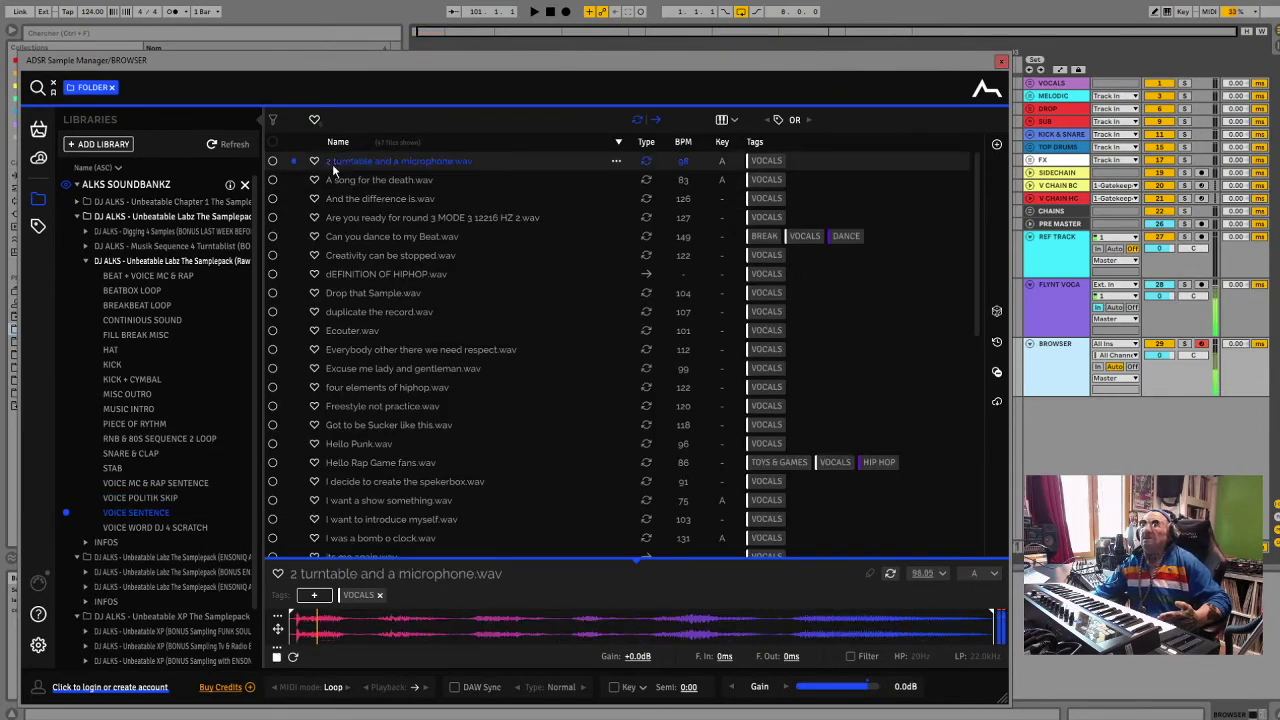
pyautogui.press('Down')
pyautogui.press('Down')
pyautogui.press('Down')
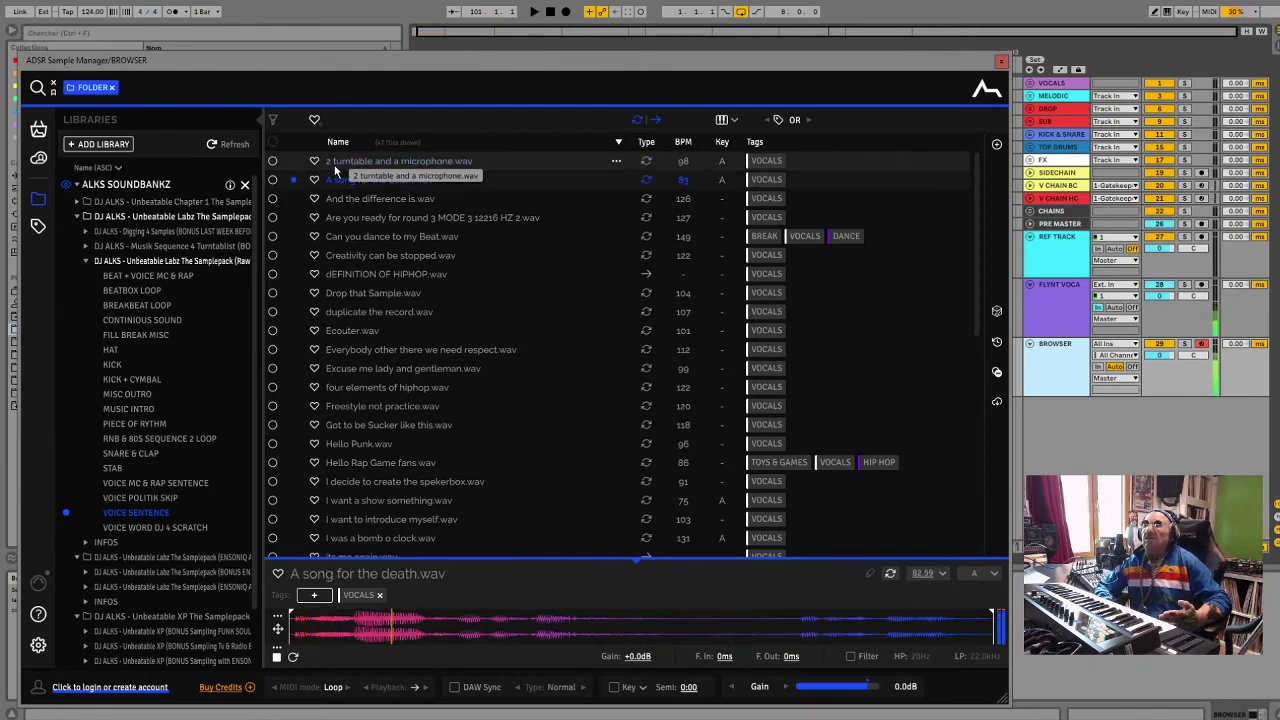
pyautogui.press('Down')
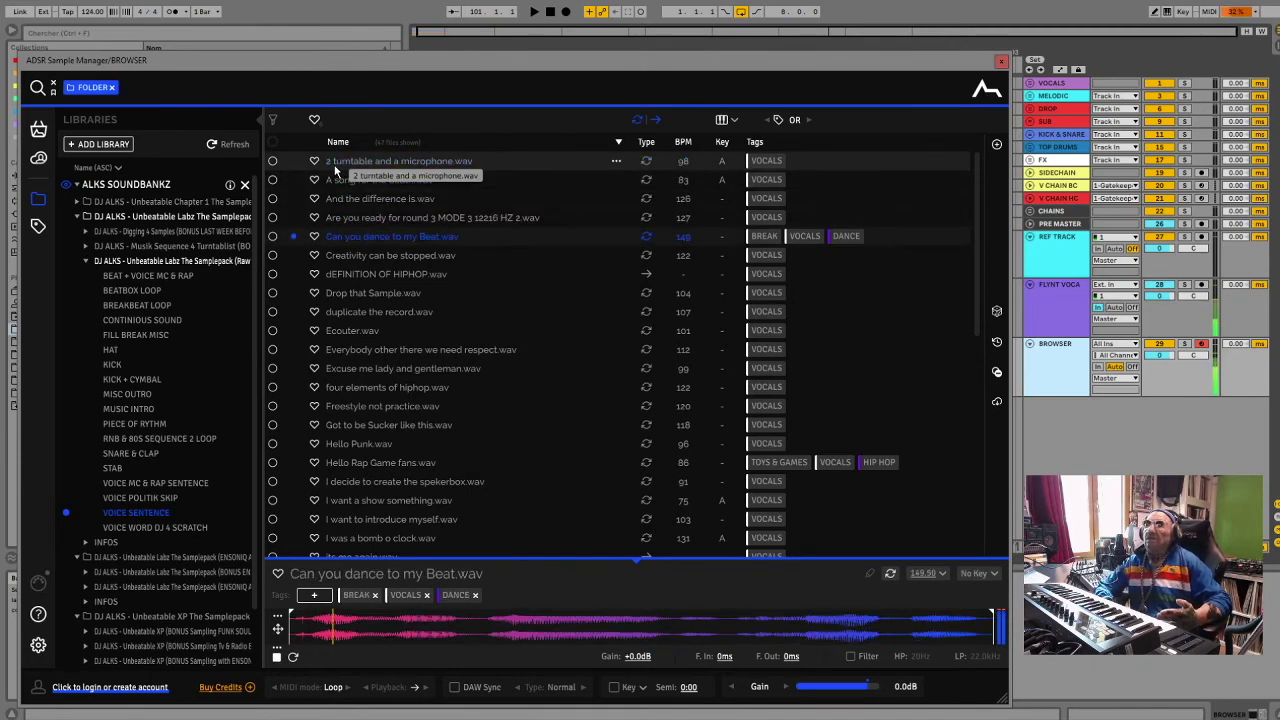
pyautogui.press('Down')
pyautogui.press('Down')
pyautogui.press('Down')
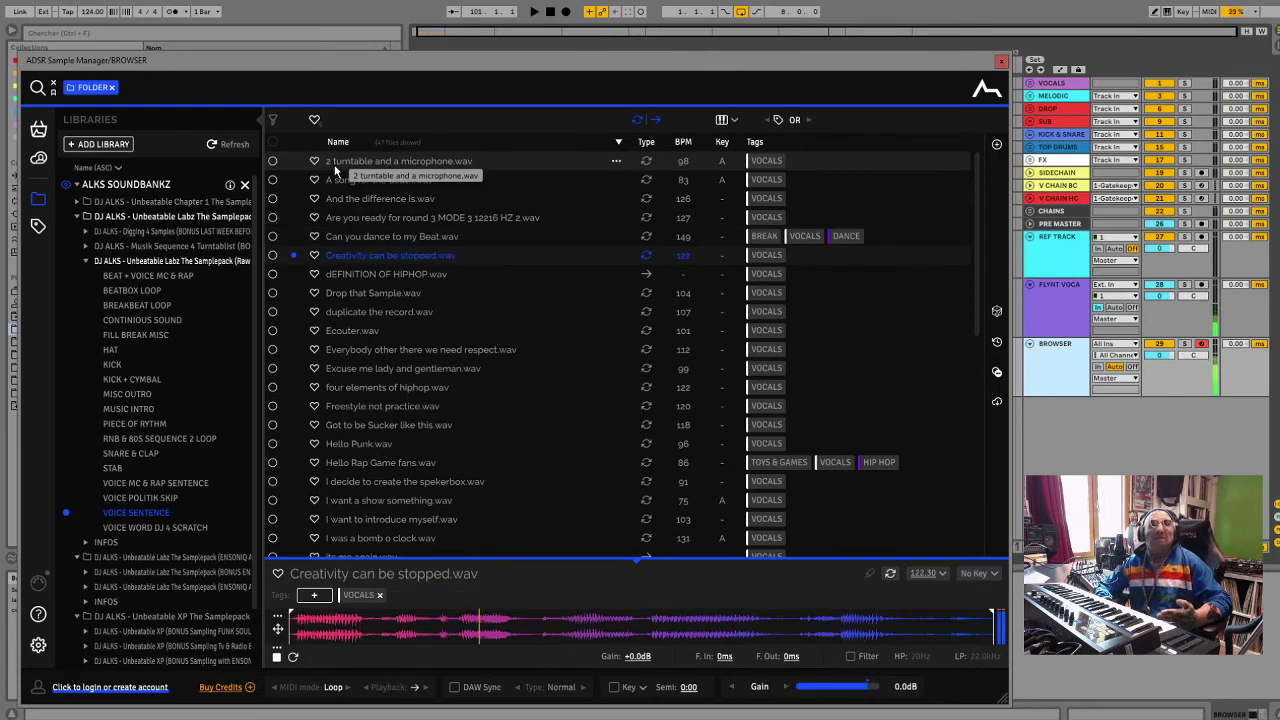
pyautogui.press('Down')
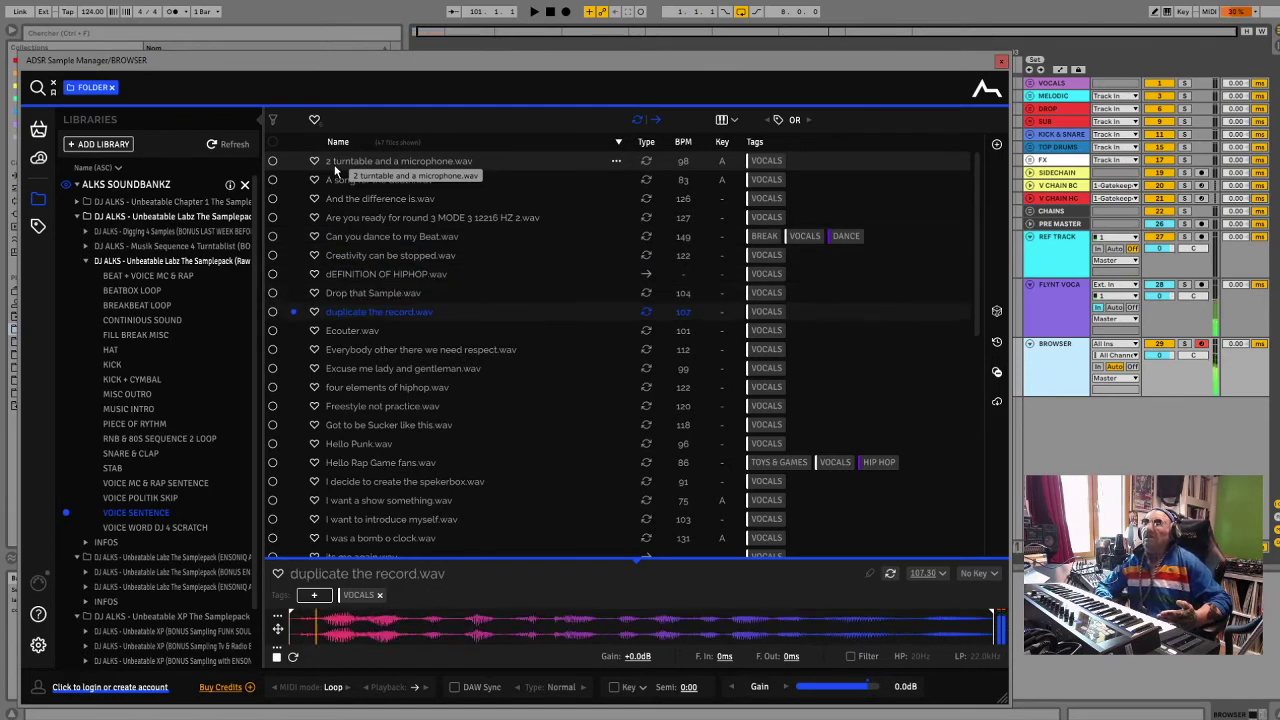
pyautogui.press('Down')
pyautogui.press('Down')
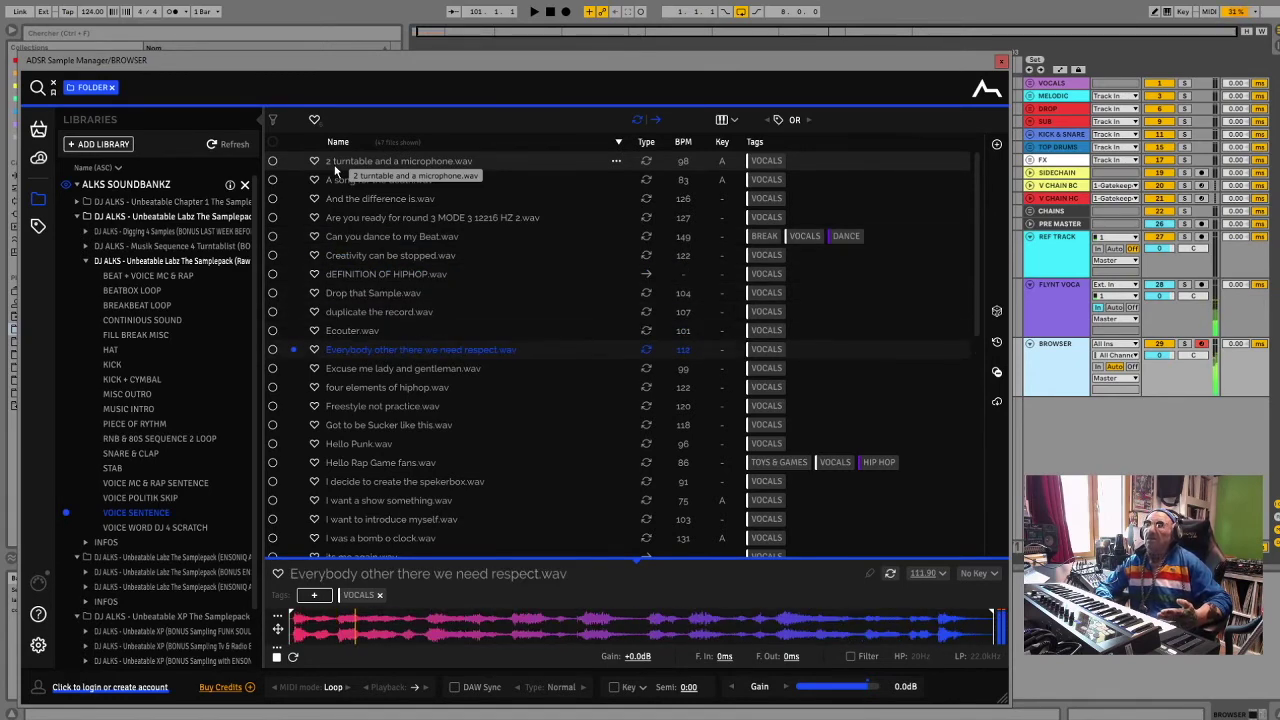
pyautogui.press('Down')
pyautogui.press('Down')
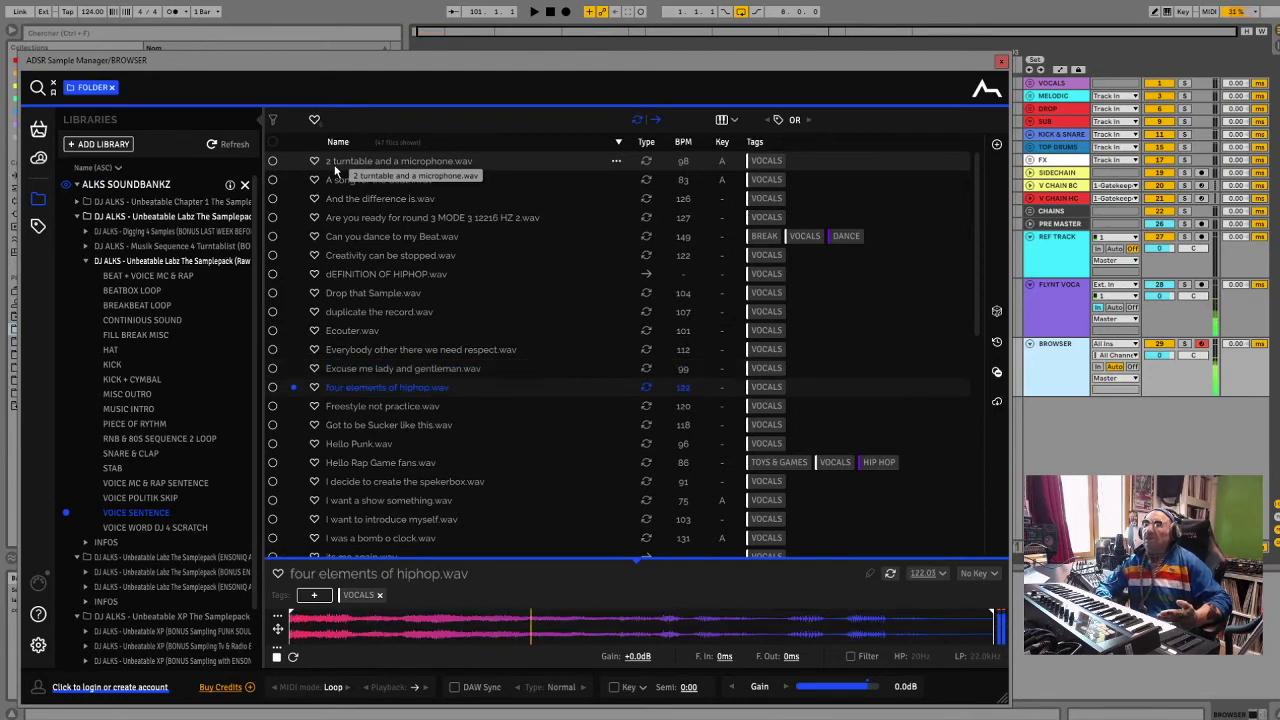
pyautogui.press('Down')
pyautogui.press('Down')
pyautogui.press('Down')
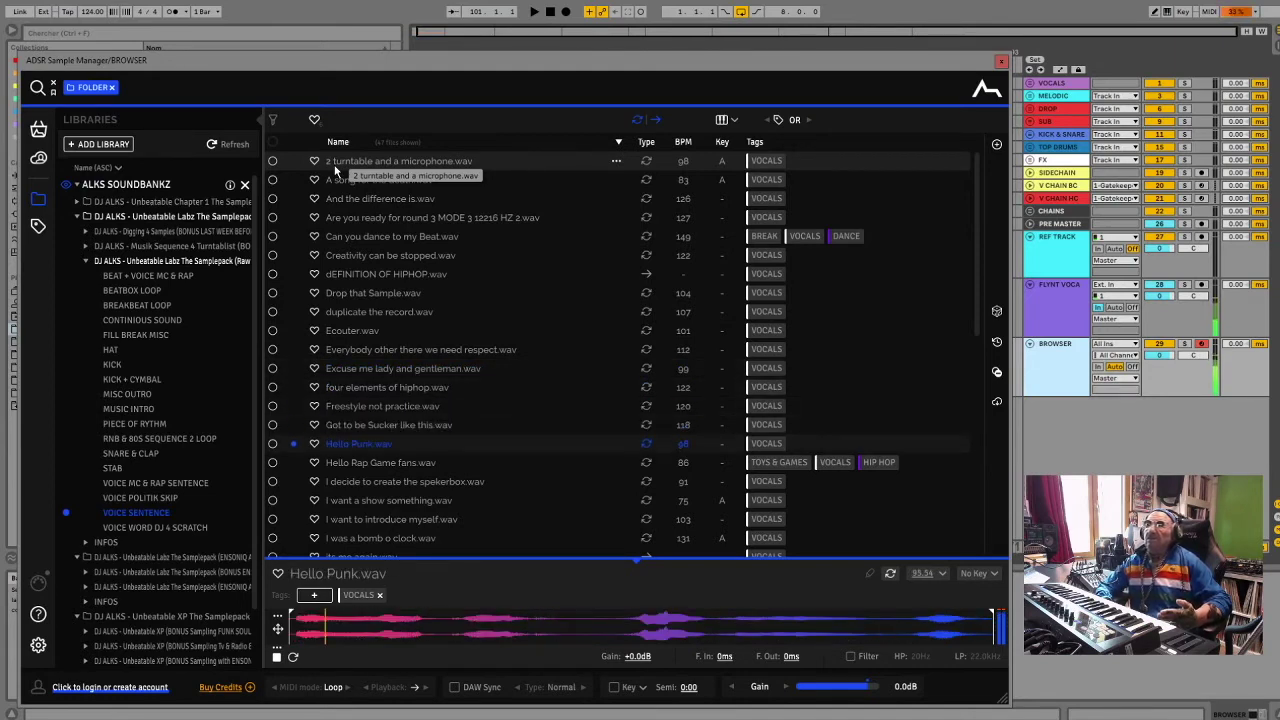
pyautogui.press('Down')
pyautogui.press('Down')
pyautogui.press('Down')
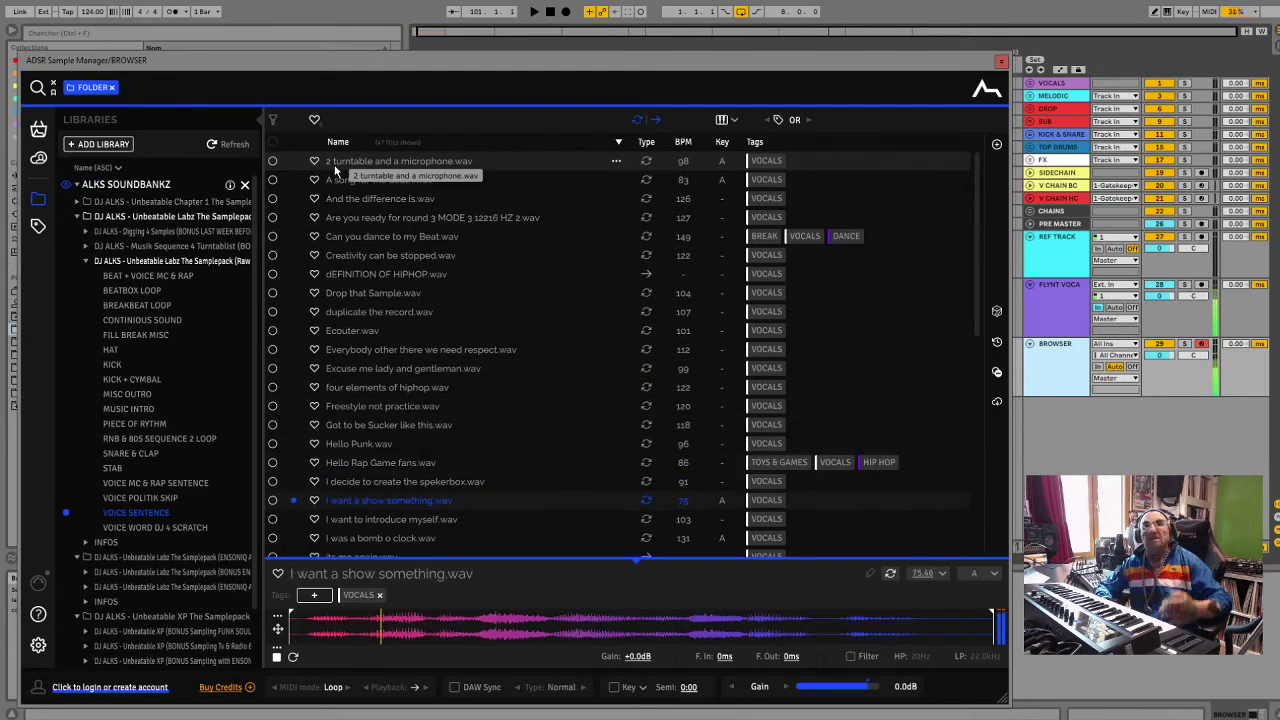
pyautogui.press('Down')
pyautogui.press('Down')
pyautogui.press('Down')
pyautogui.press('Down')
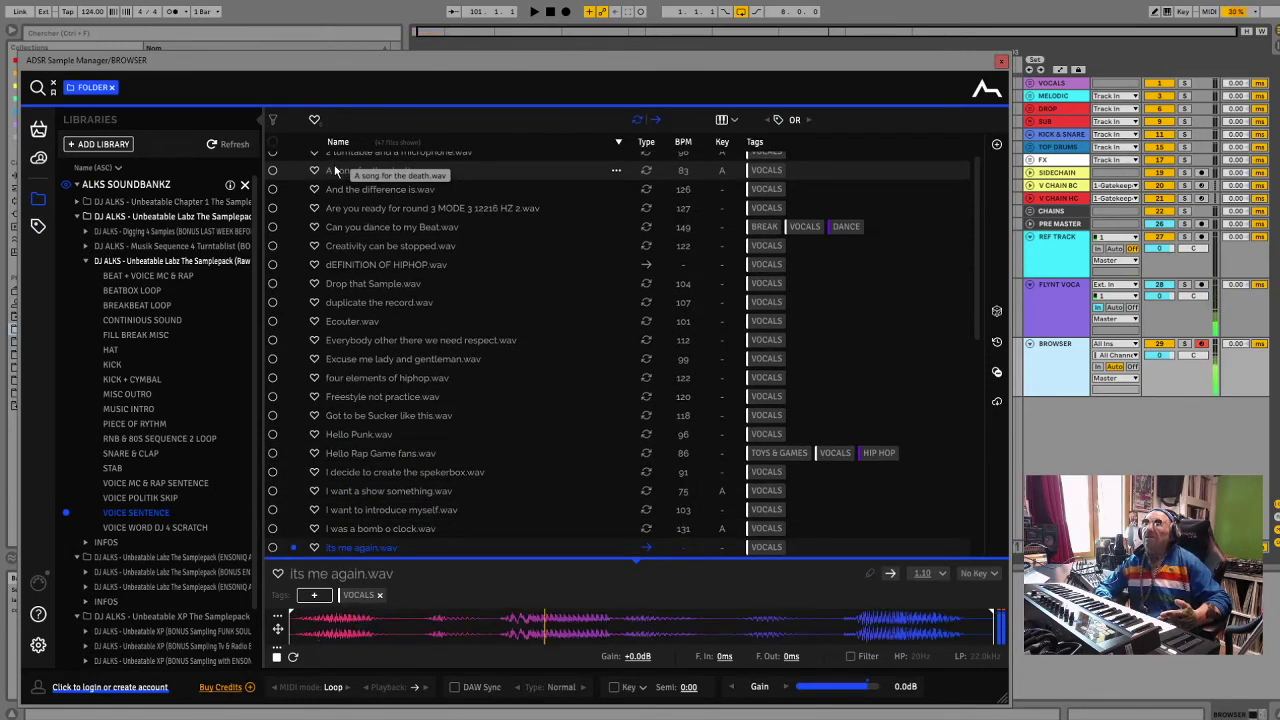
pyautogui.press('Down')
pyautogui.press('Down')
pyautogui.press('Down')
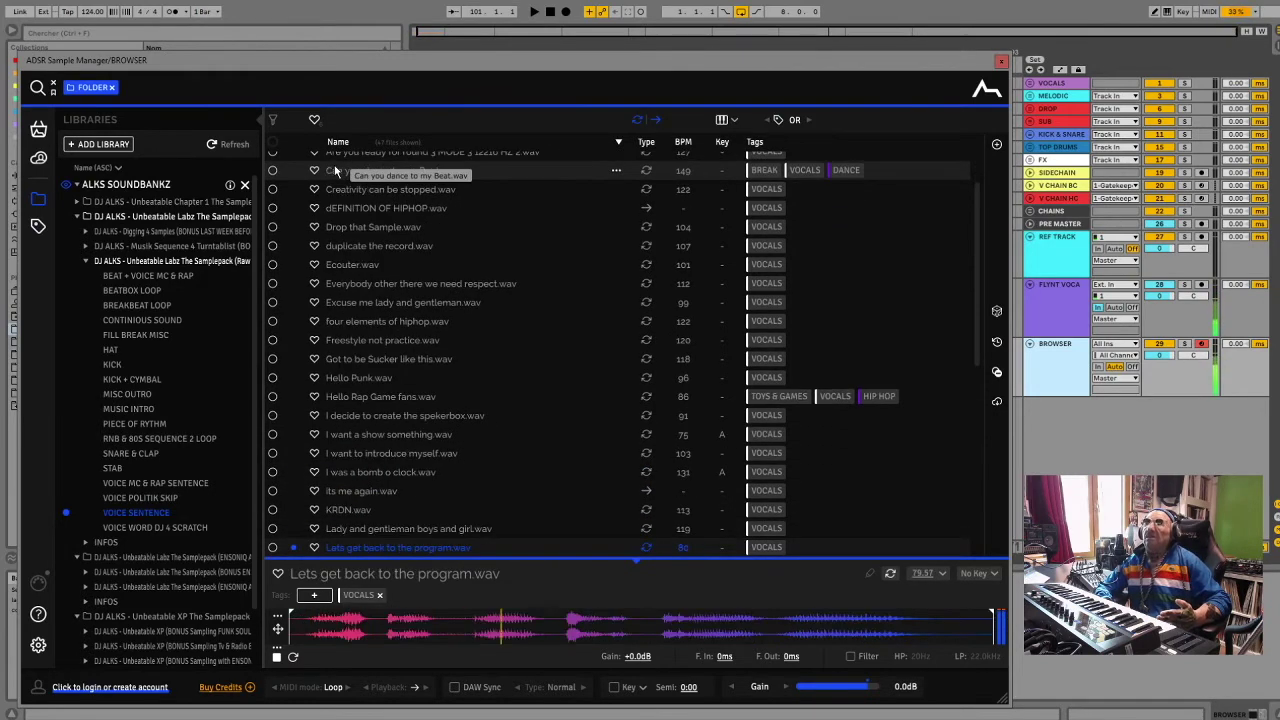
pyautogui.press('Down')
pyautogui.press('Down')
pyautogui.press('Down')
pyautogui.press('Down')
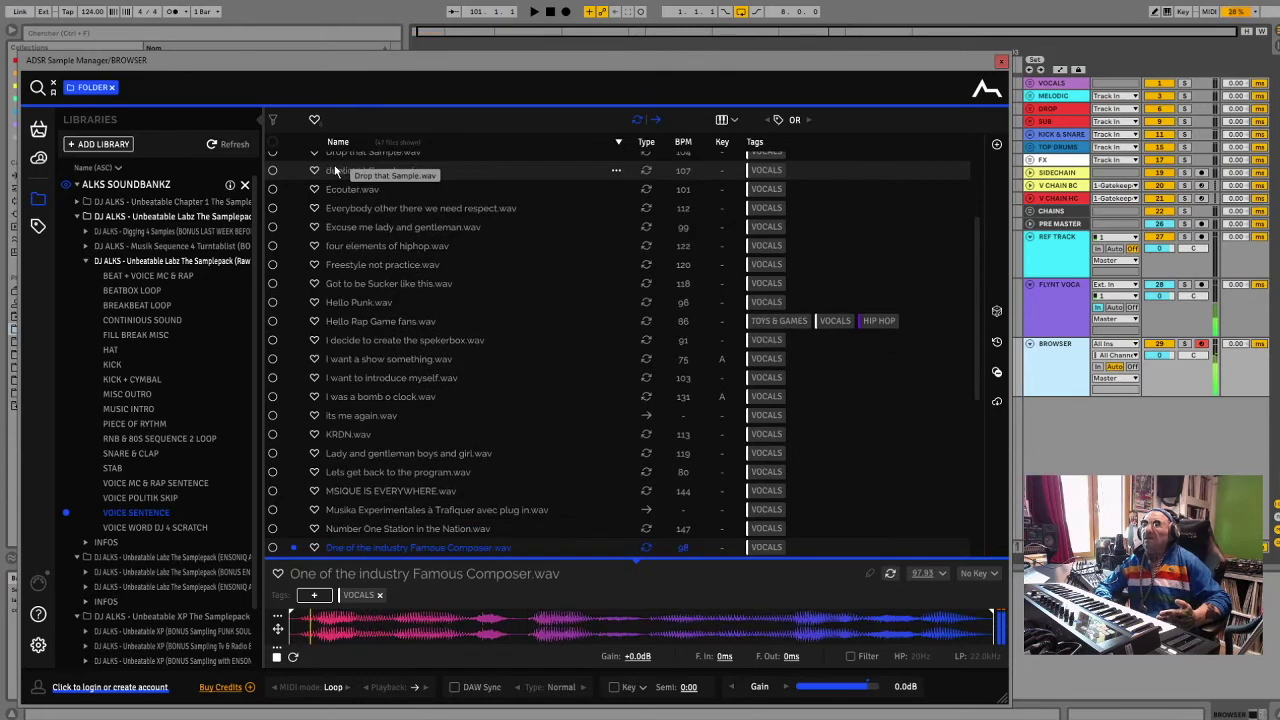
pyautogui.press('Down')
pyautogui.press('Down')
pyautogui.press('Down')
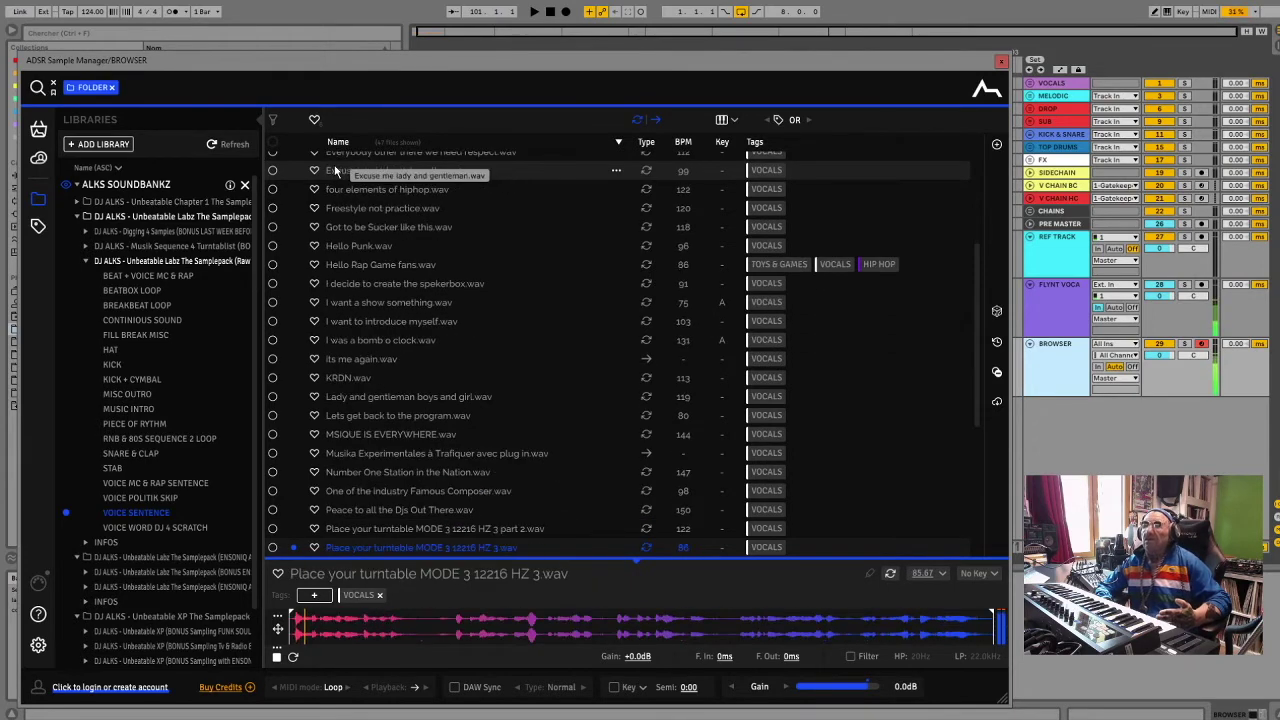
pyautogui.press('Down')
pyautogui.press('Down')
pyautogui.press('Down')
pyautogui.press('Down')
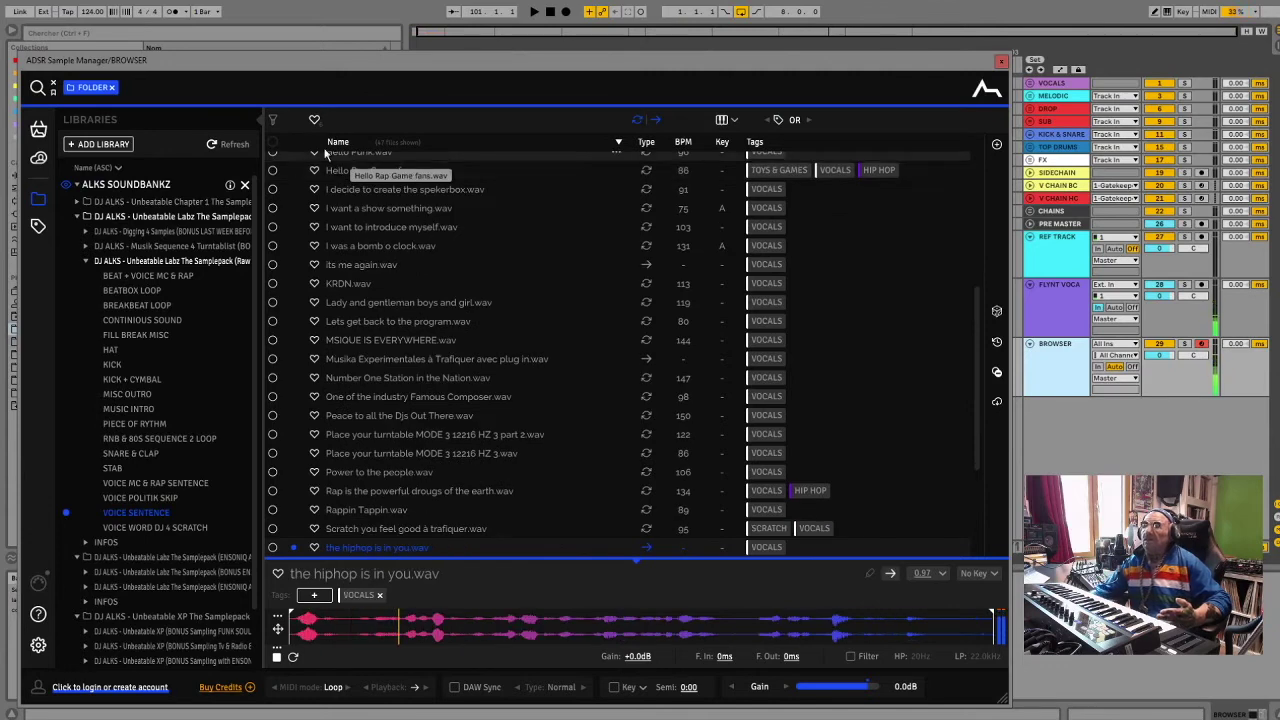
# Preview We recognize the rich culture of heritage of black people.wav near the end of the VOICE SENTENCE list
pyautogui.scroll(-3, 512, 449)
pyautogui.click(382, 512)
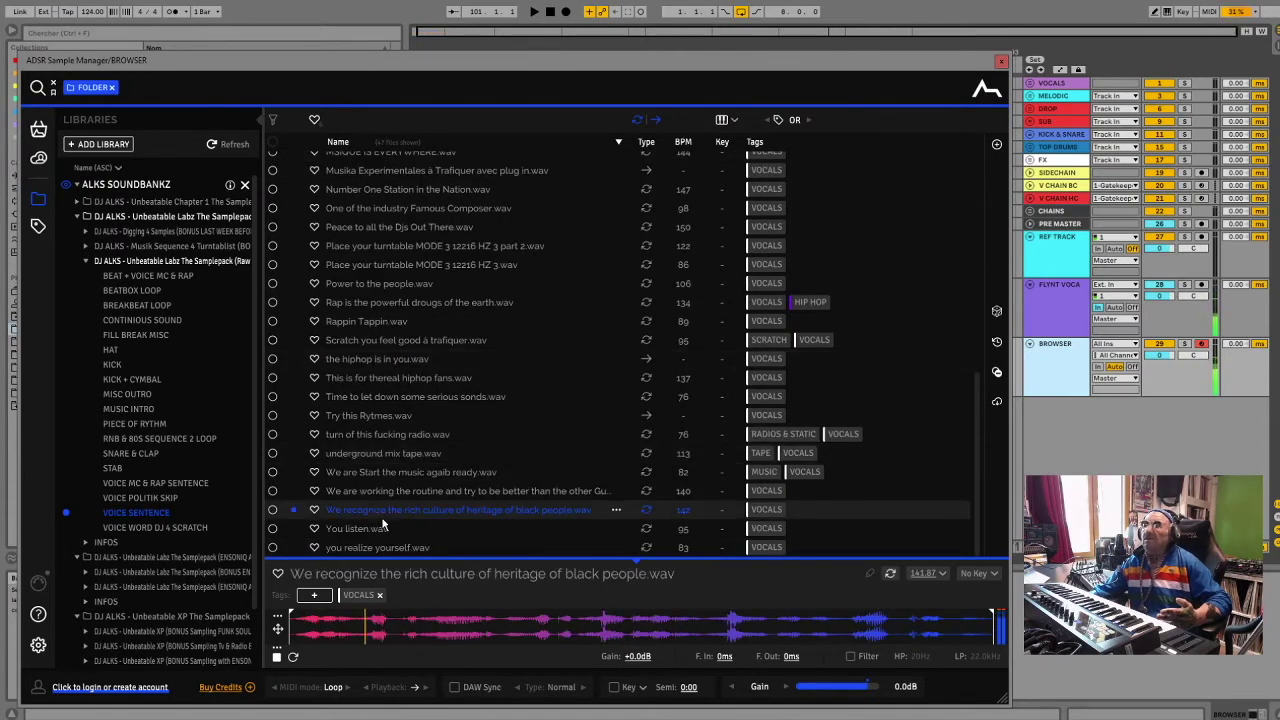
# Open the VOICE WORD DJ 4 SCRATCH folder and preview its samples in listed order, from 0 3 2 1.wav to djs 3.wav
pyautogui.click(166, 528)
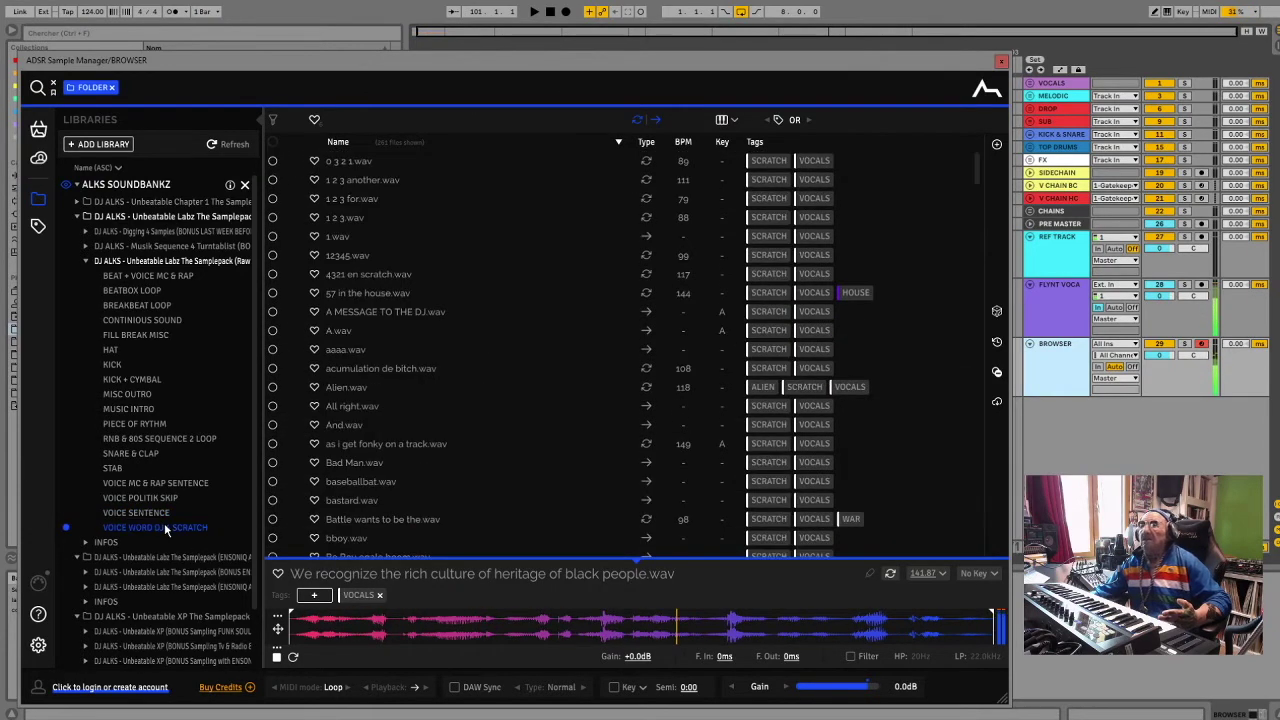
pyautogui.click(349, 162)
pyautogui.press('Down')
pyautogui.press('Down')
pyautogui.press('Down')
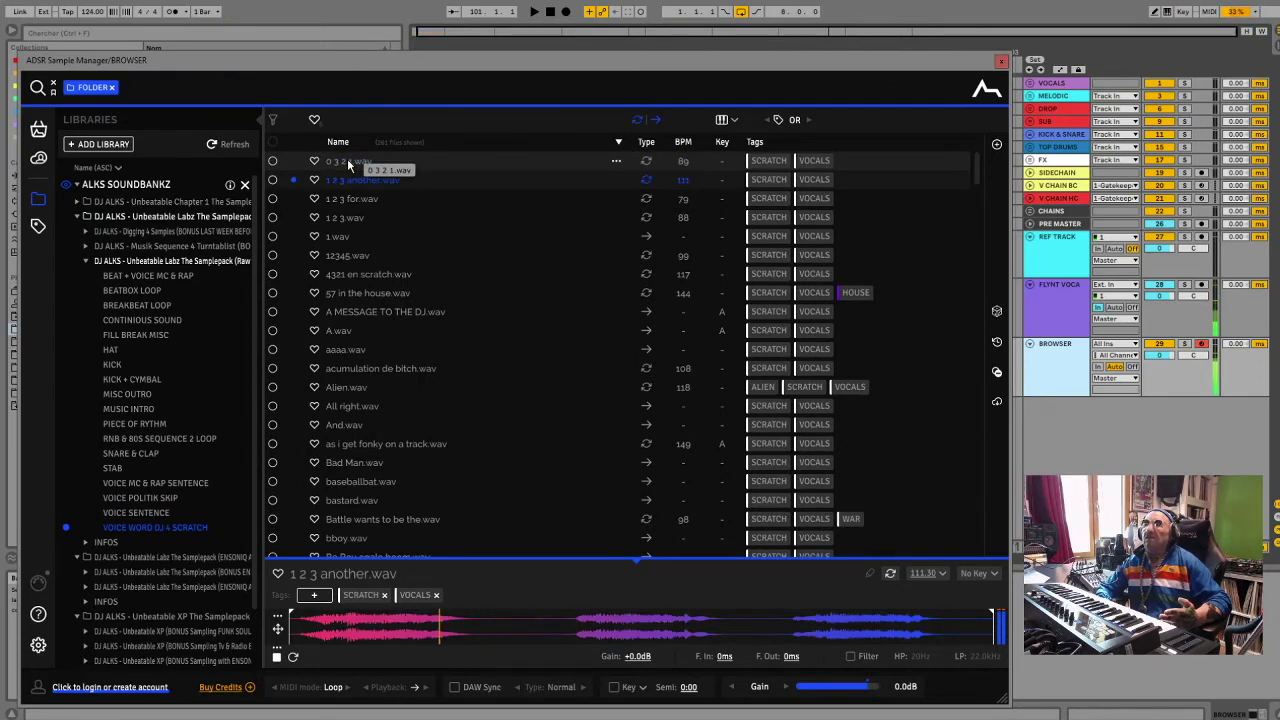
pyautogui.press('Down')
pyautogui.press('Down')
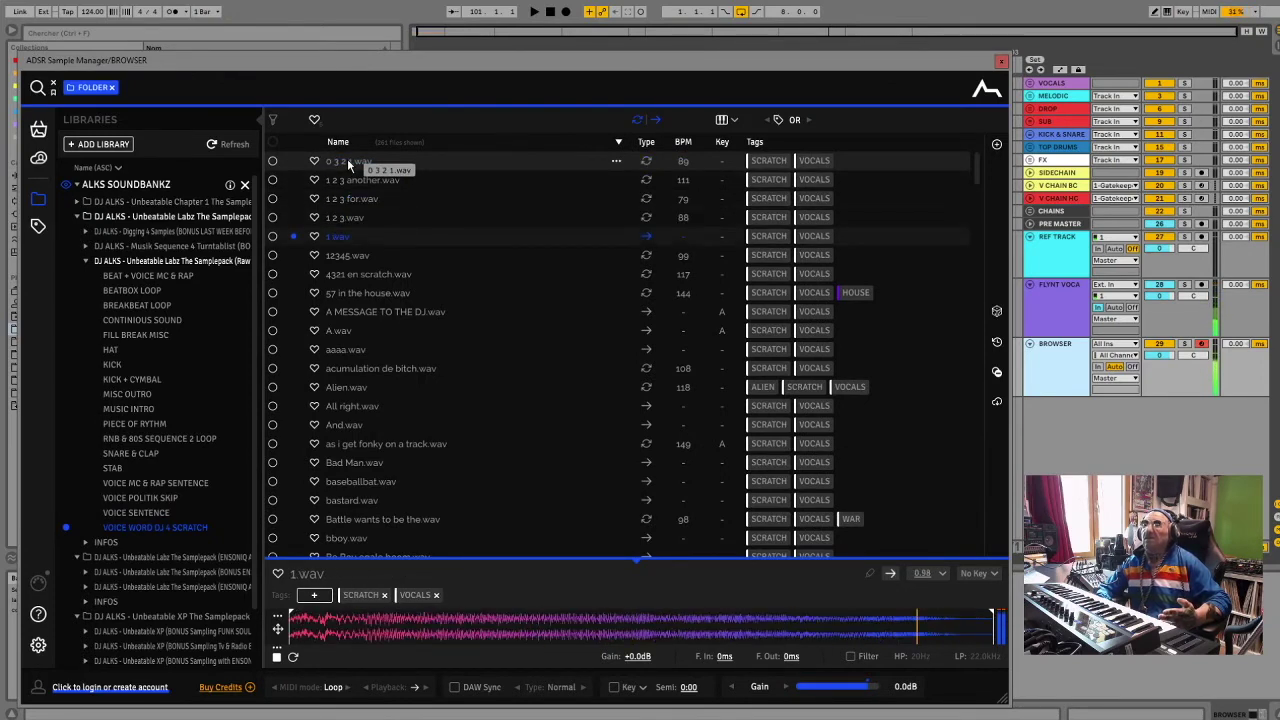
pyautogui.press('Down')
pyautogui.press('Down')
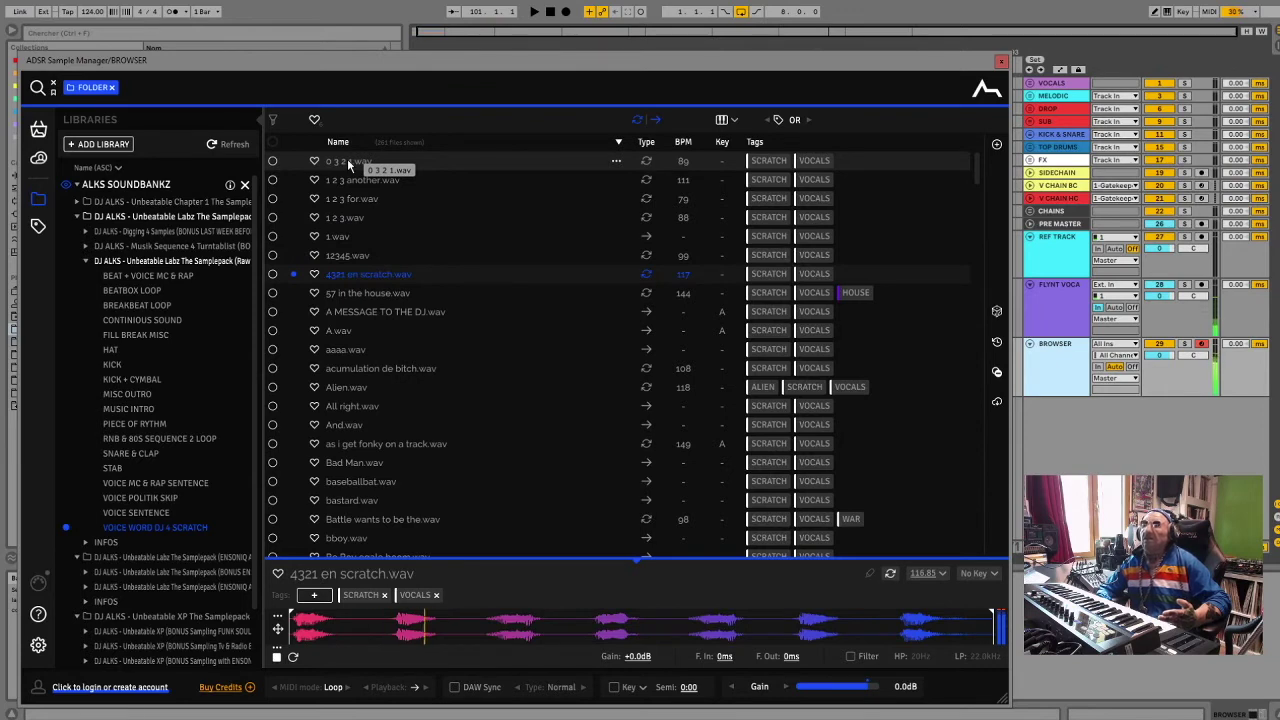
pyautogui.press('Down')
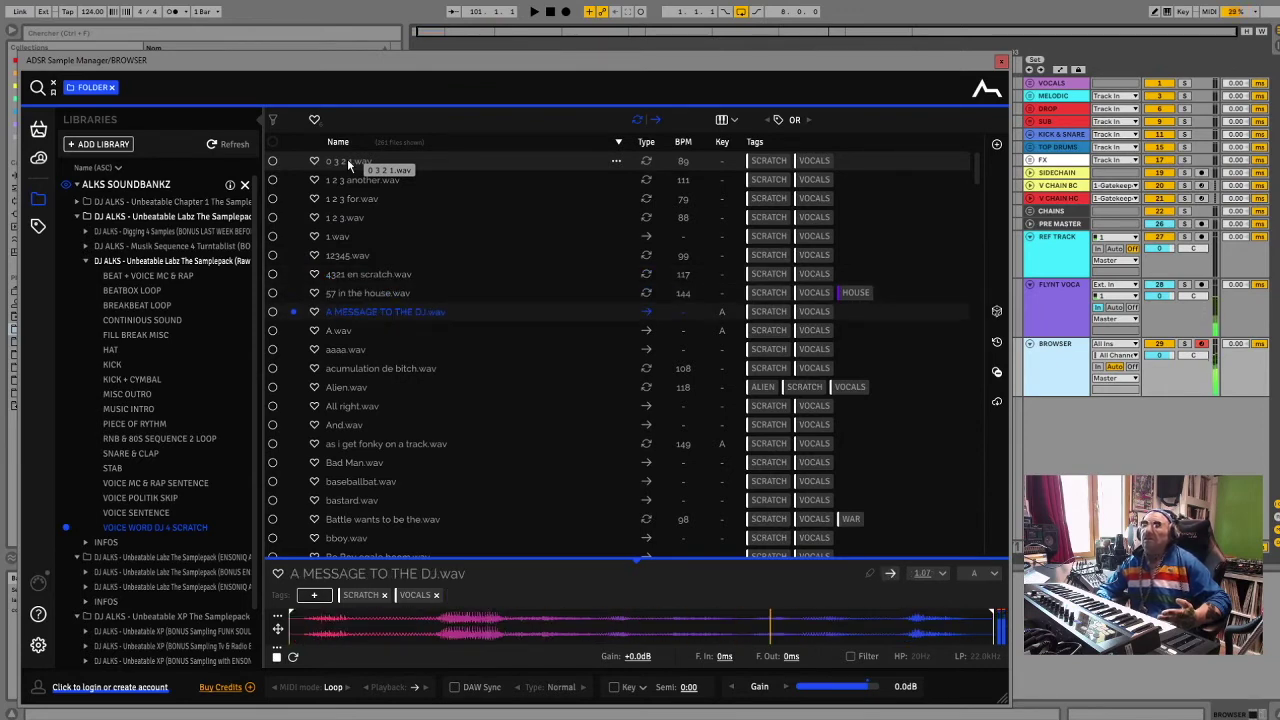
pyautogui.press('Down')
pyautogui.press('Down')
pyautogui.press('Down')
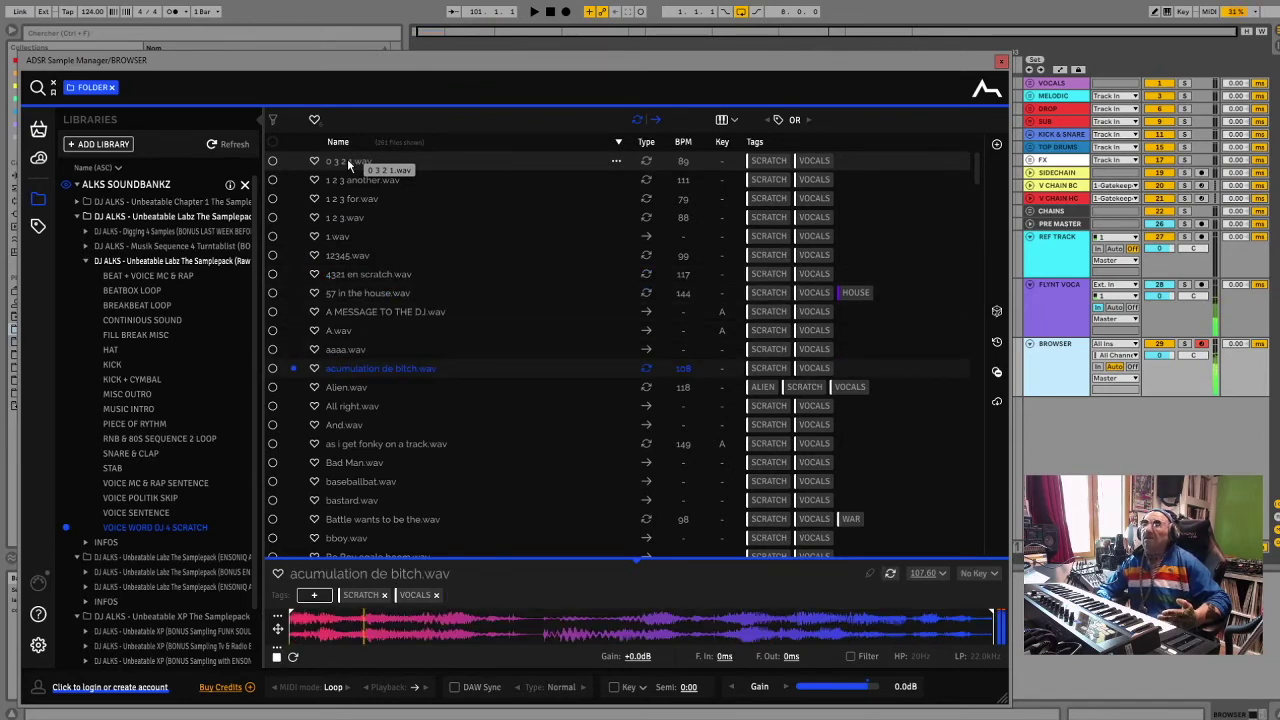
pyautogui.press('Down')
pyautogui.press('Down')
pyautogui.press('Down')
pyautogui.press('Down')
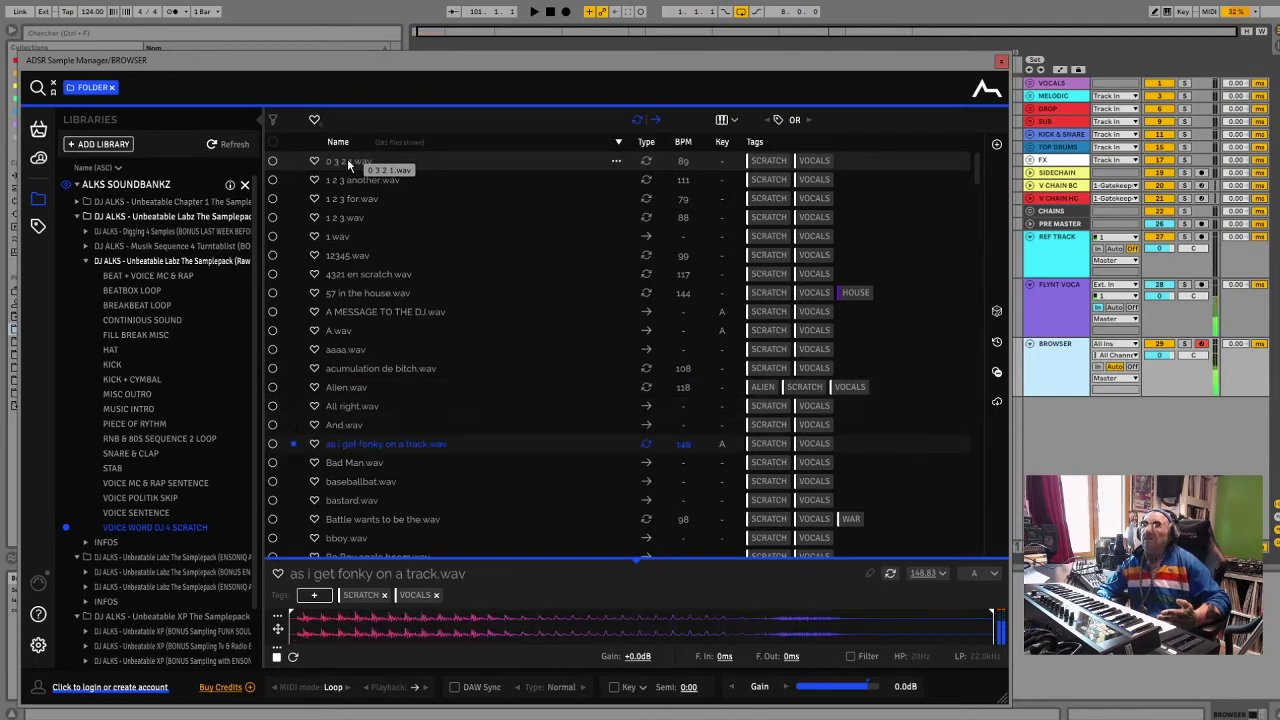
pyautogui.press('Down')
pyautogui.press('Down')
pyautogui.press('Down')
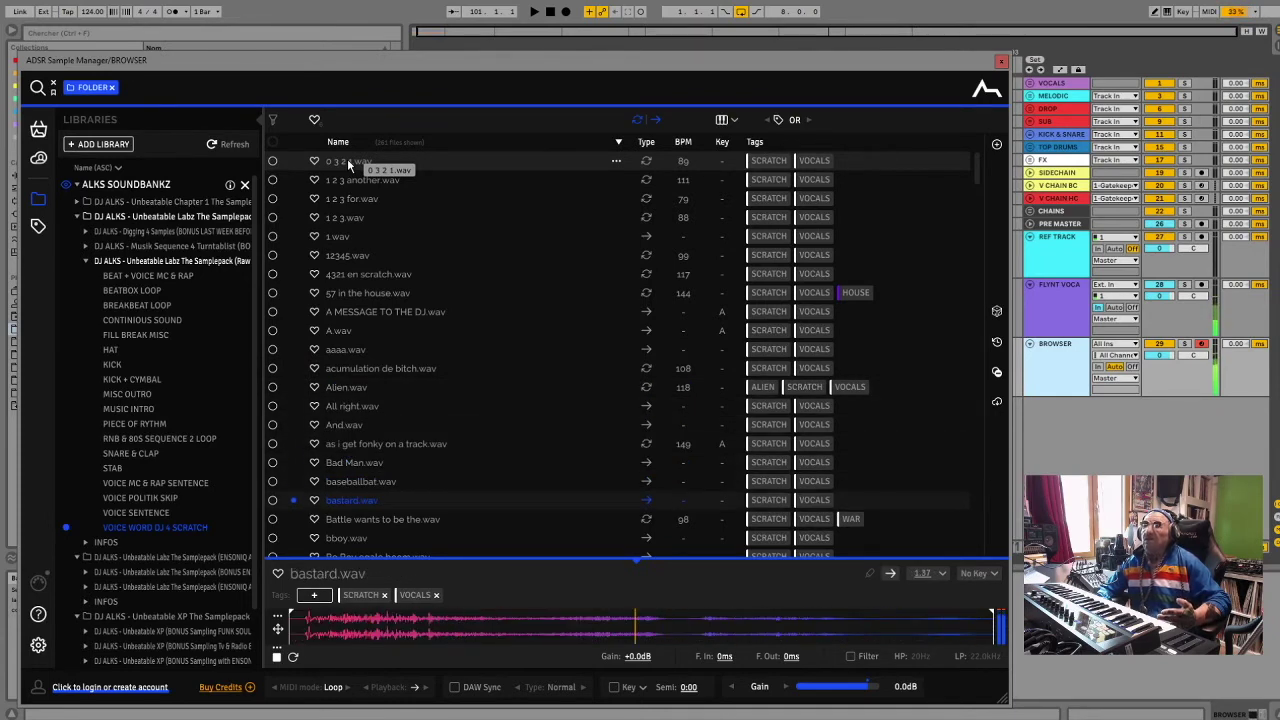
pyautogui.press('Down')
pyautogui.press('Down')
pyautogui.press('Down')
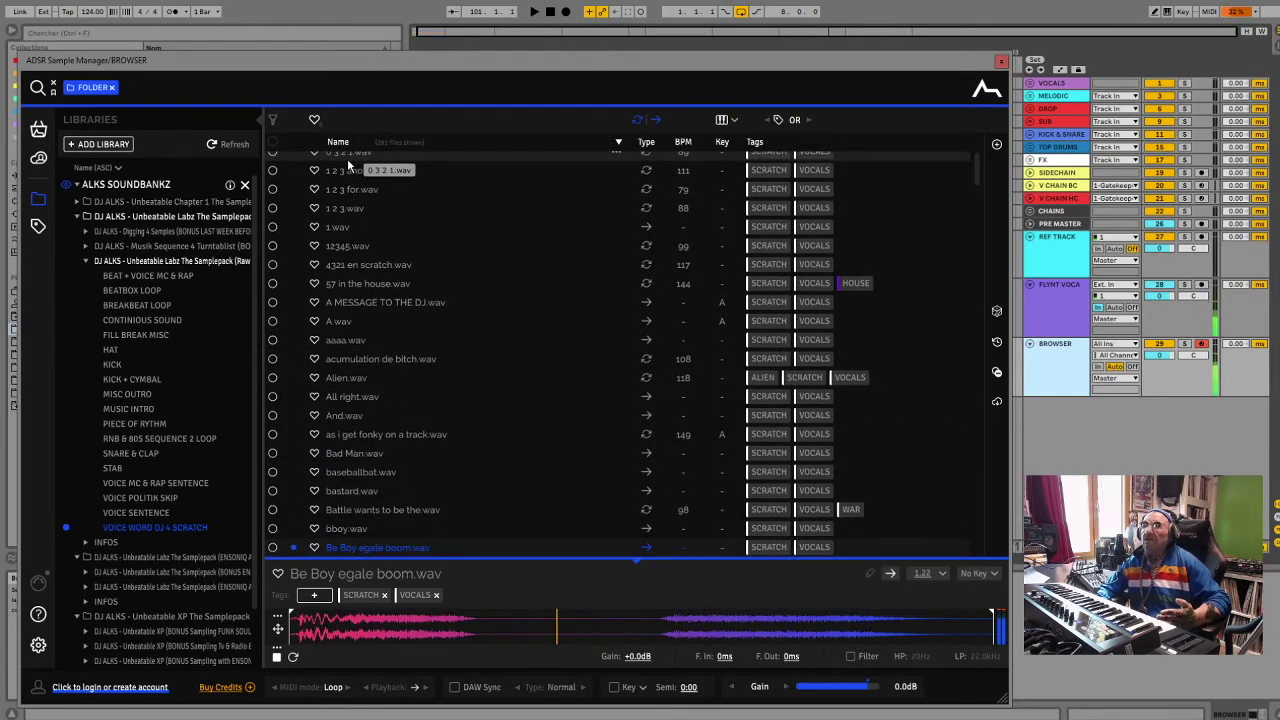
pyautogui.press('Down')
pyautogui.press('Down')
pyautogui.press('Down')
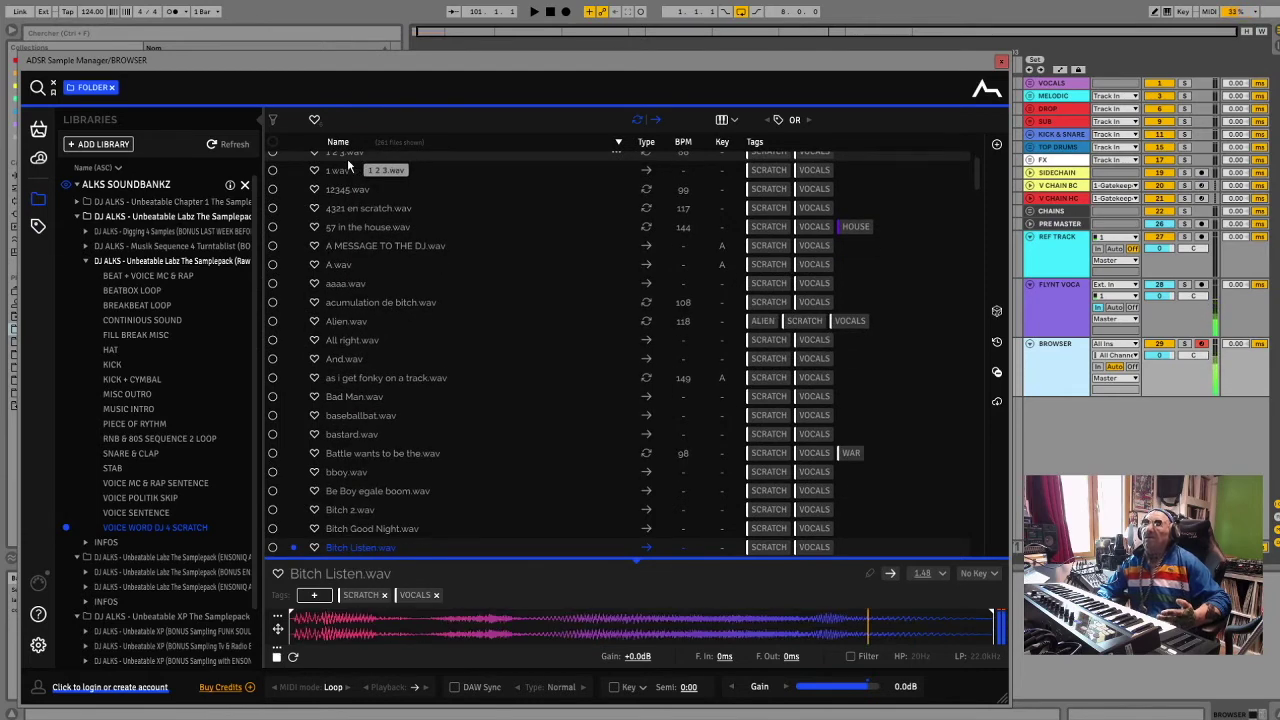
pyautogui.press('Down')
pyautogui.press('Down')
pyautogui.press('Down')
pyautogui.press('Down')
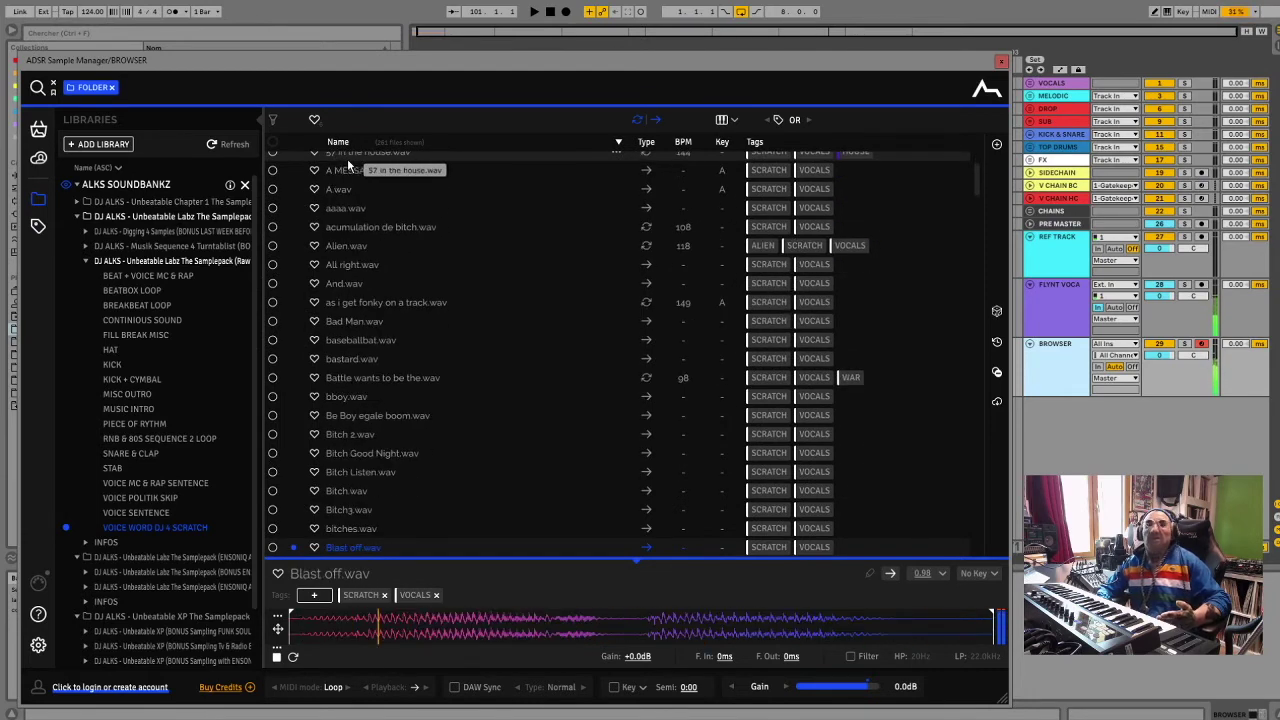
pyautogui.press('Down')
pyautogui.press('Down')
pyautogui.press('Down')
pyautogui.press('Down')
pyautogui.press('Down')
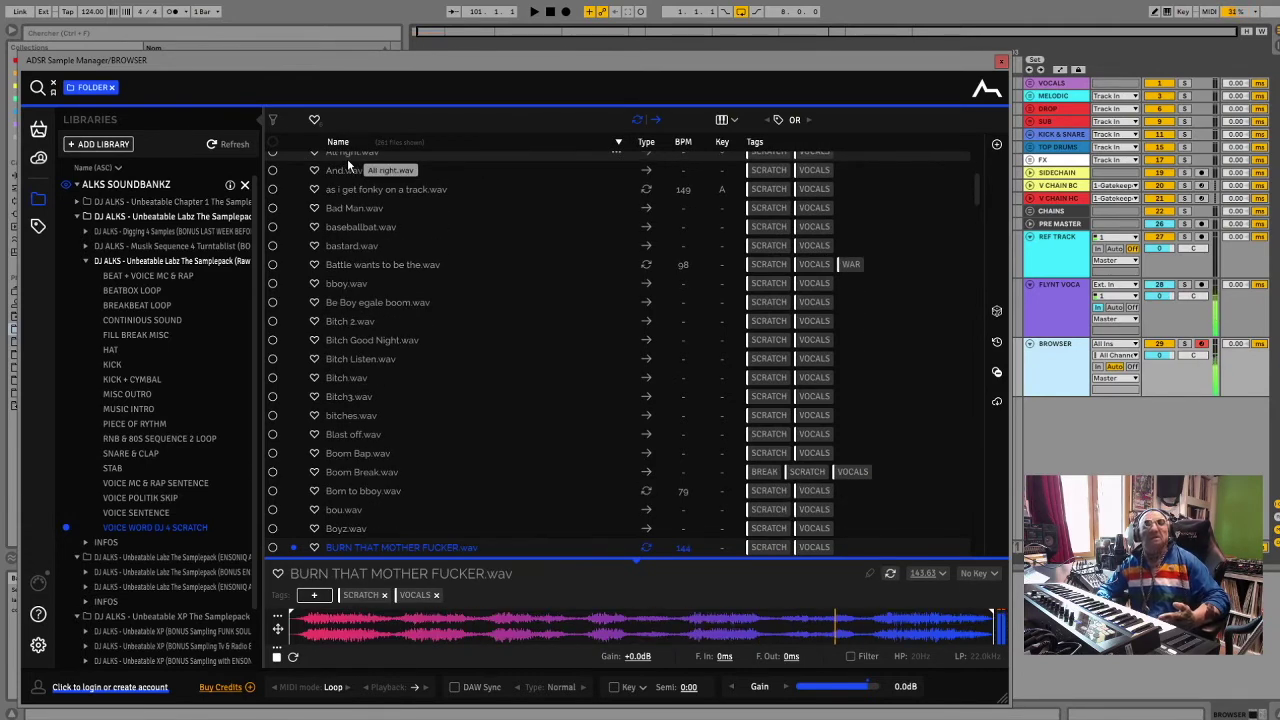
pyautogui.press('Down')
pyautogui.press('Down')
pyautogui.press('Down')
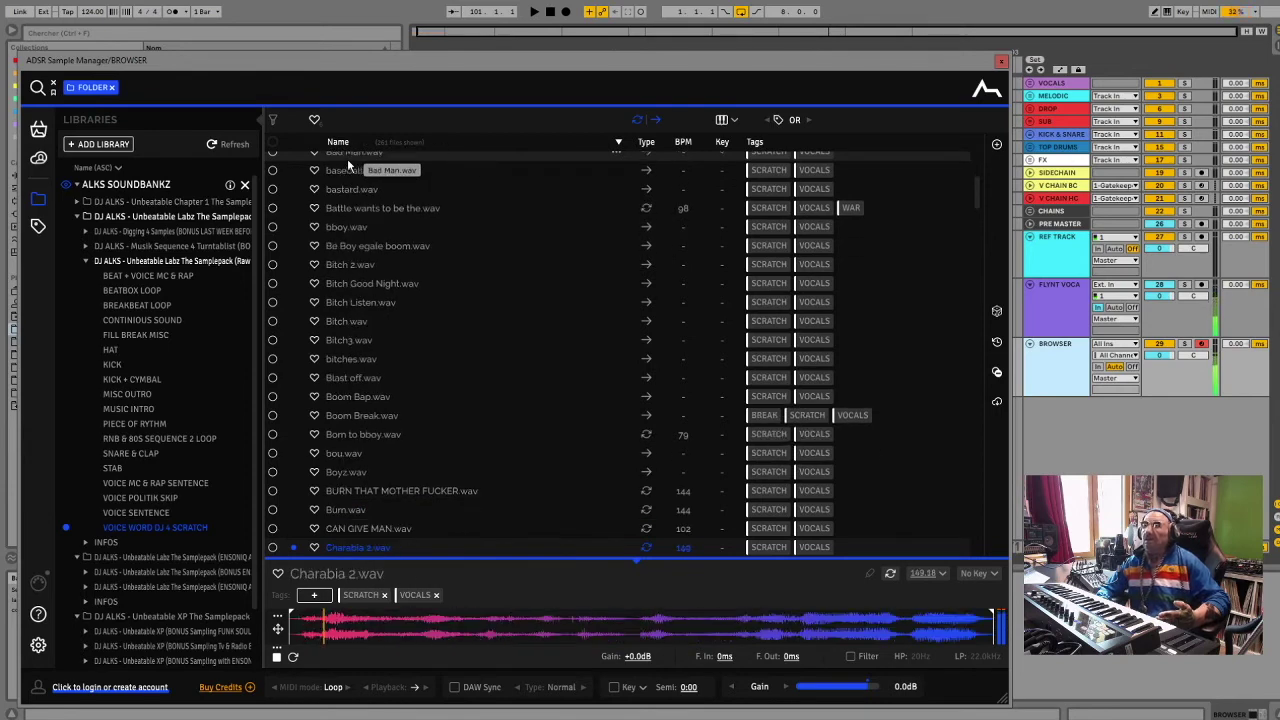
pyautogui.press('Down')
pyautogui.press('Down')
pyautogui.press('Down')
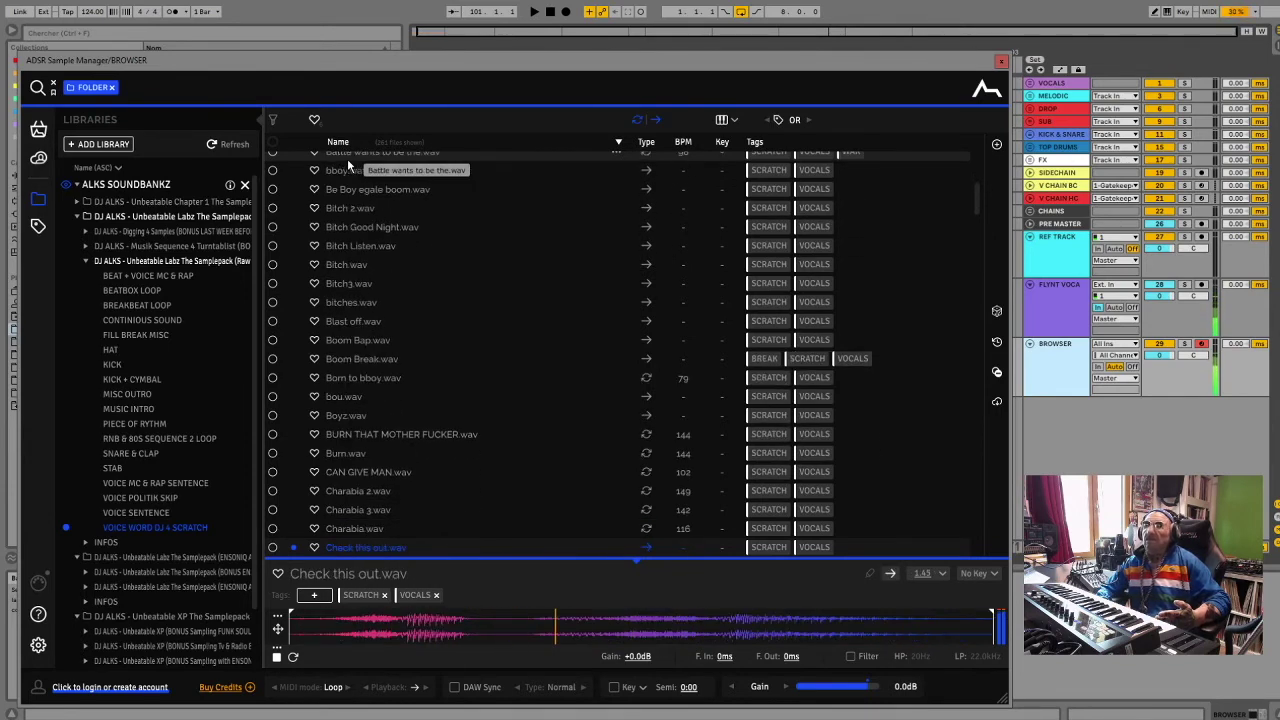
pyautogui.press('Down')
pyautogui.press('Down')
pyautogui.press('Down')
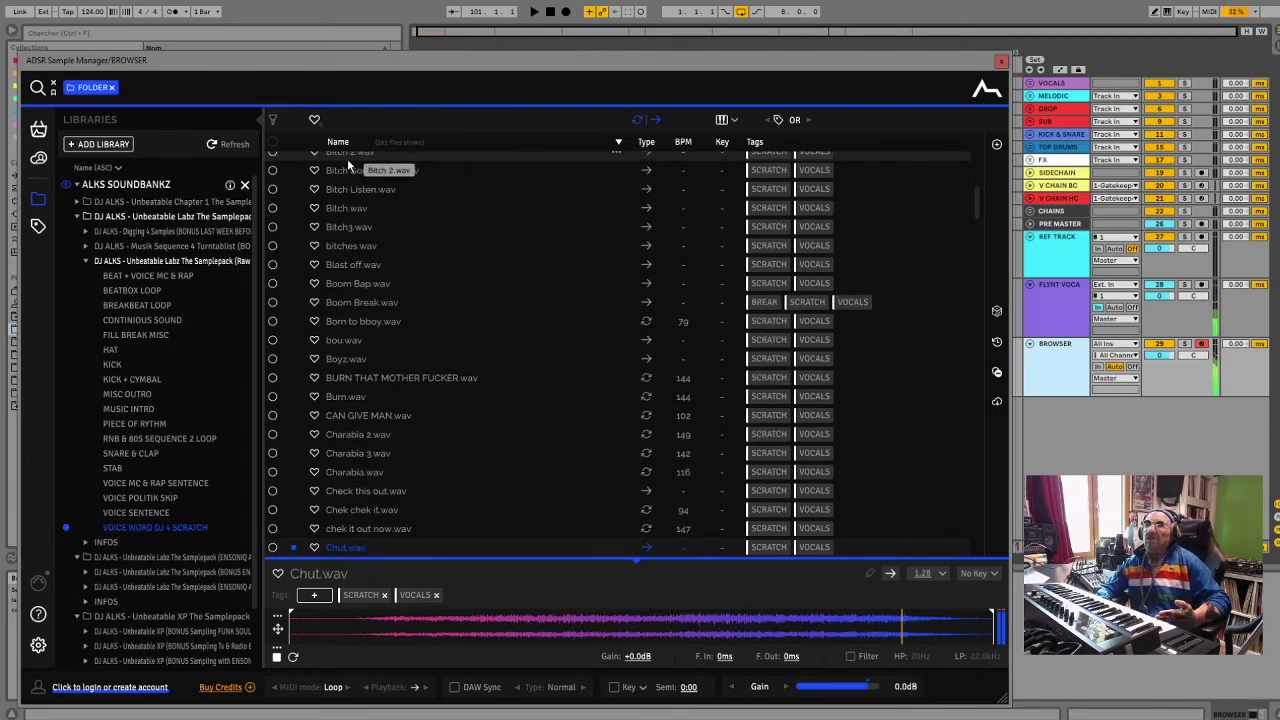
pyautogui.press('Down')
pyautogui.press('Down')
pyautogui.press('Down')
pyautogui.press('Down')
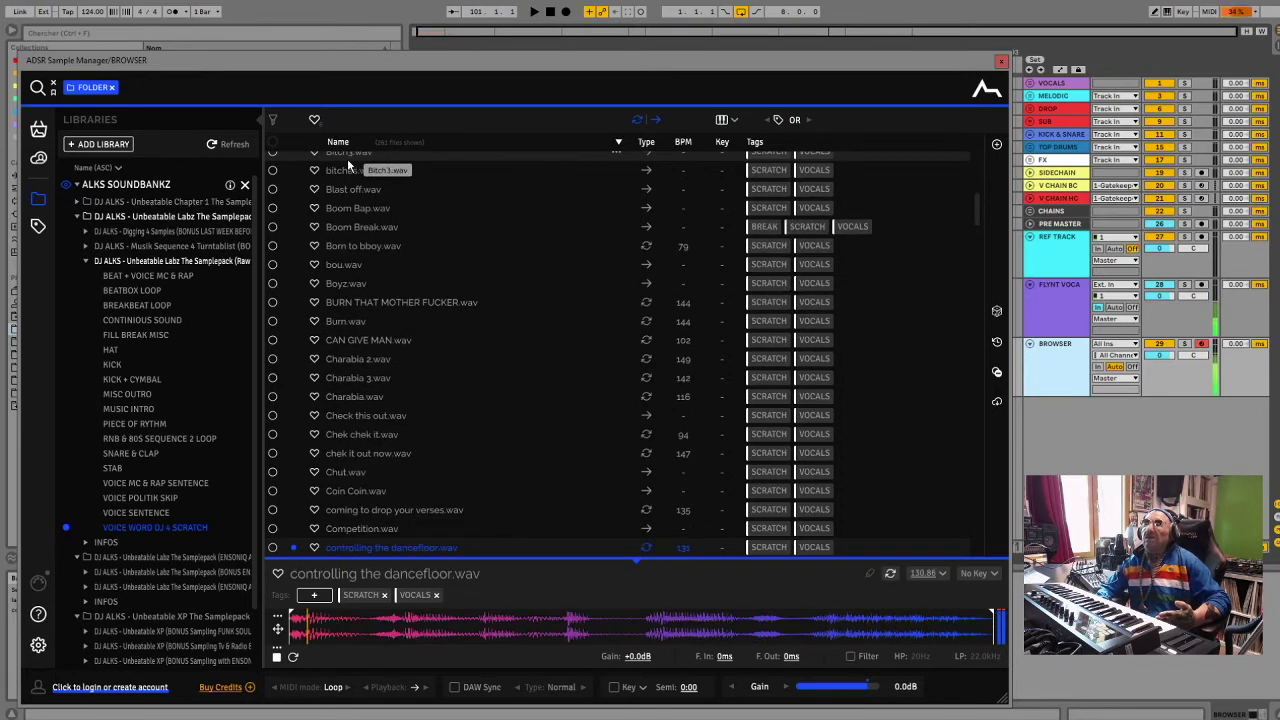
pyautogui.press('Down')
pyautogui.press('Down')
pyautogui.press('Down')
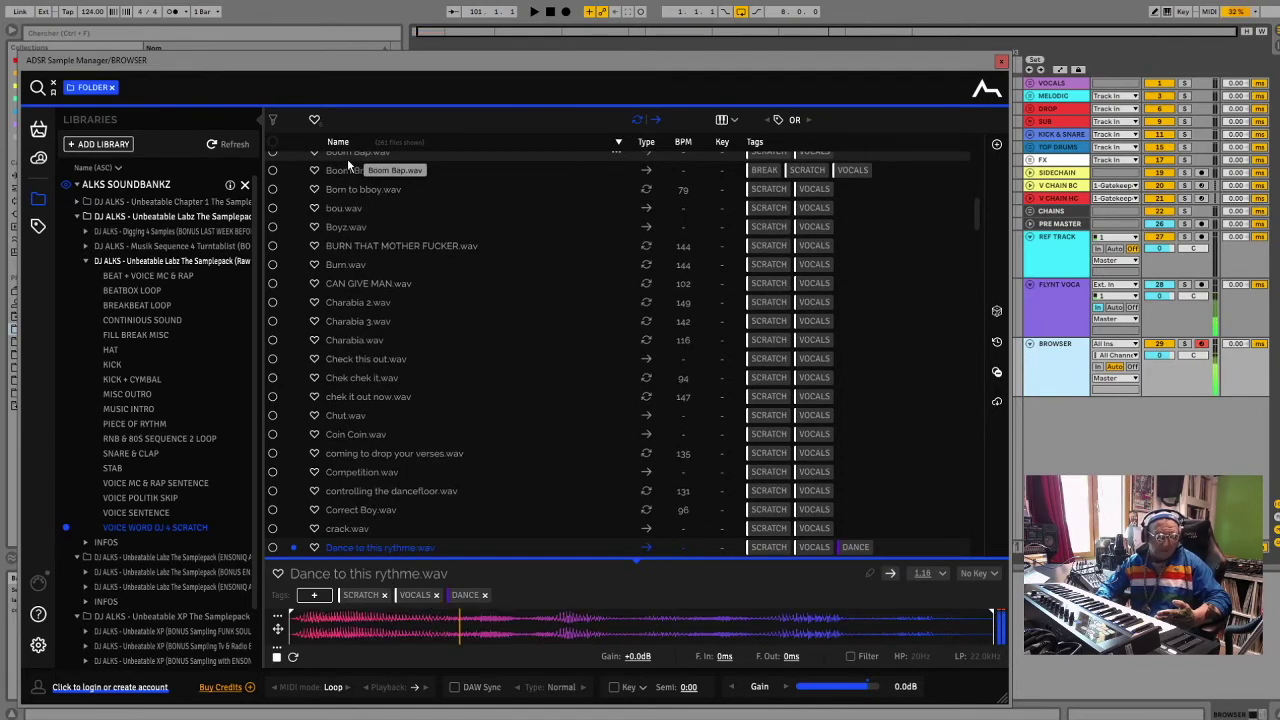
pyautogui.press('Down')
pyautogui.press('Down')
pyautogui.press('Down')
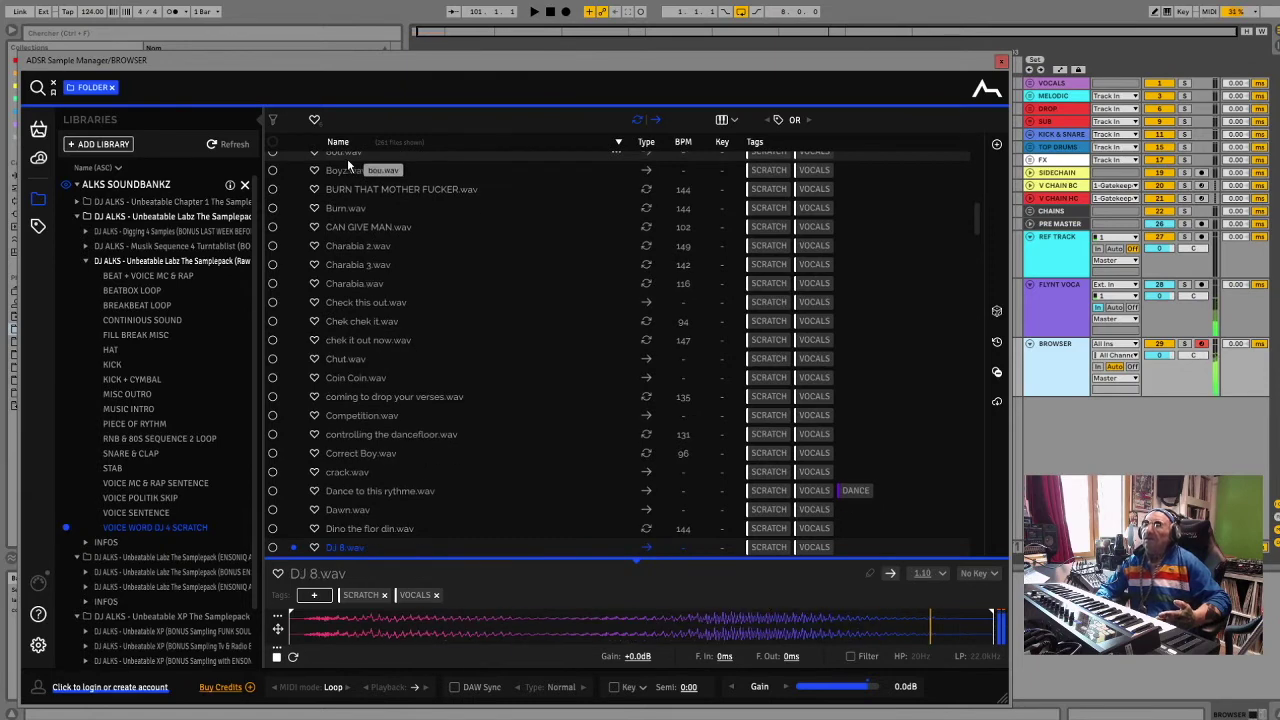
pyautogui.press('Down')
pyautogui.press('Down')
pyautogui.press('Down')
pyautogui.press('Down')
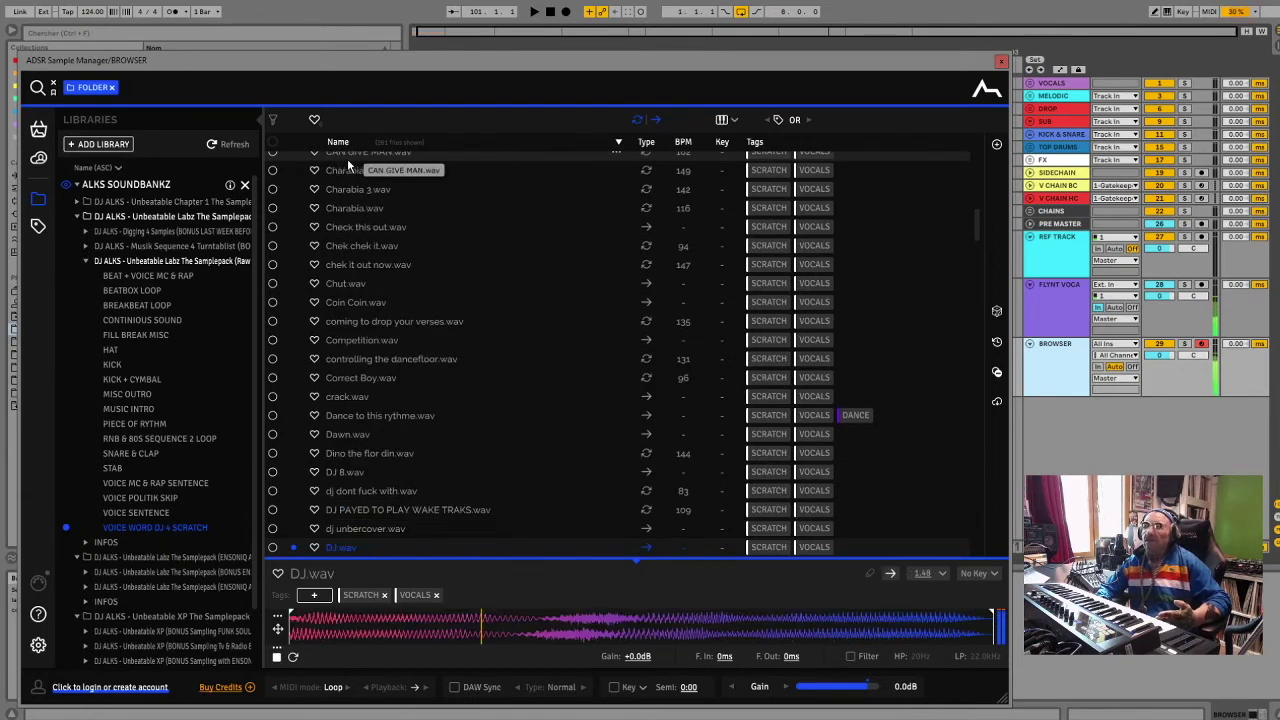
pyautogui.press('Down')
pyautogui.press('Down')
pyautogui.press('Down')
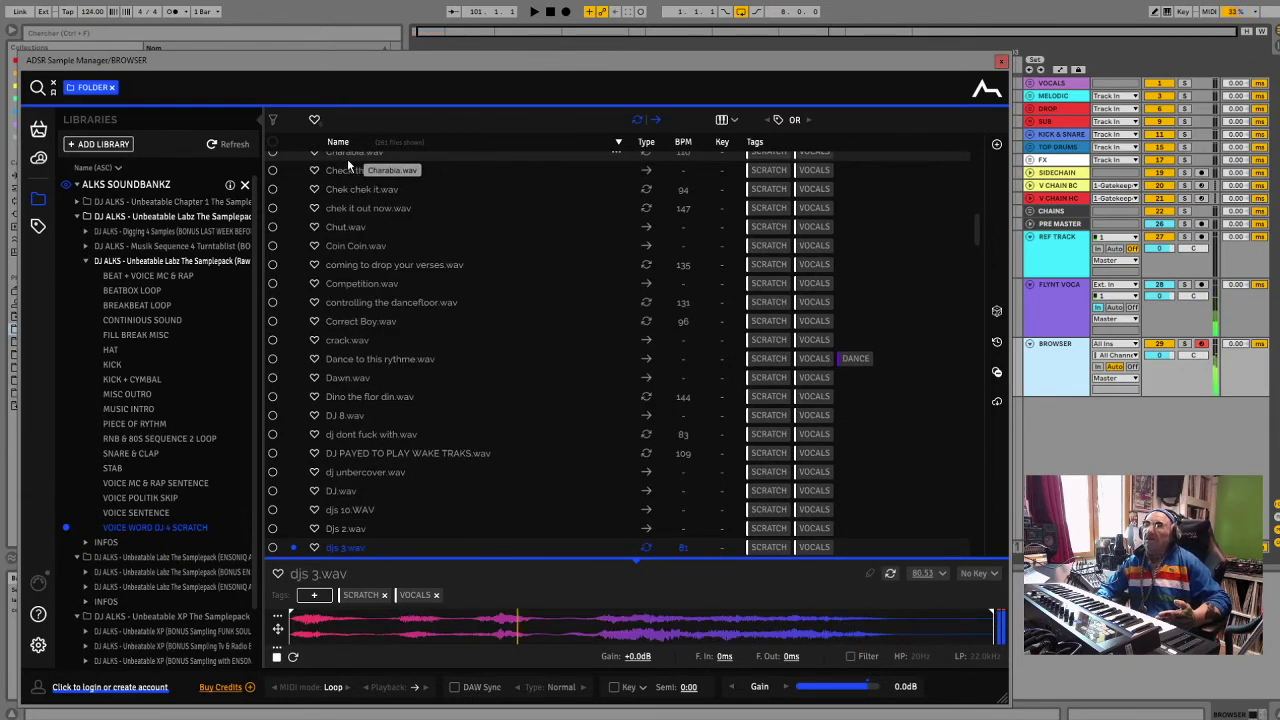
# Preview the VOICE WORD DJ 4 SCRATCH samples in listed order, from djs 4.wav to Entertenmant.wav
pyautogui.press('Down')
pyautogui.press('Down')
pyautogui.press('Down')
pyautogui.press('Down')
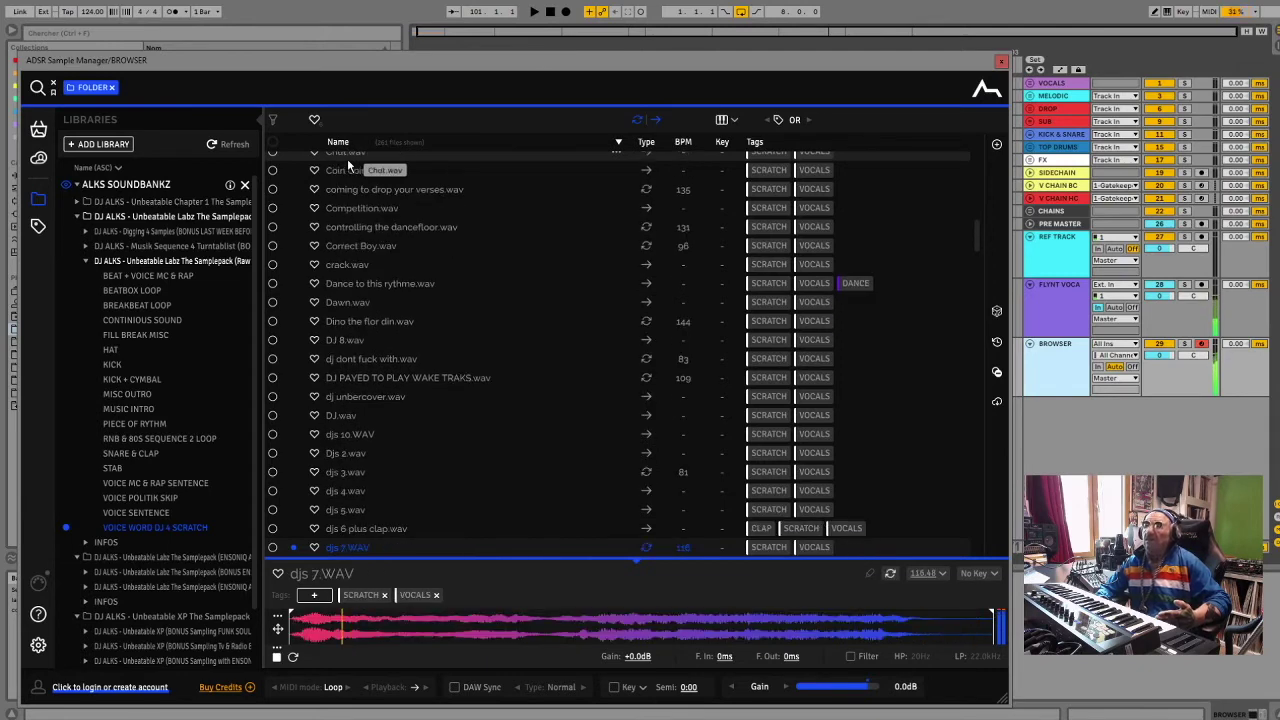
pyautogui.press('Down')
pyautogui.press('Down')
pyautogui.press('Down')
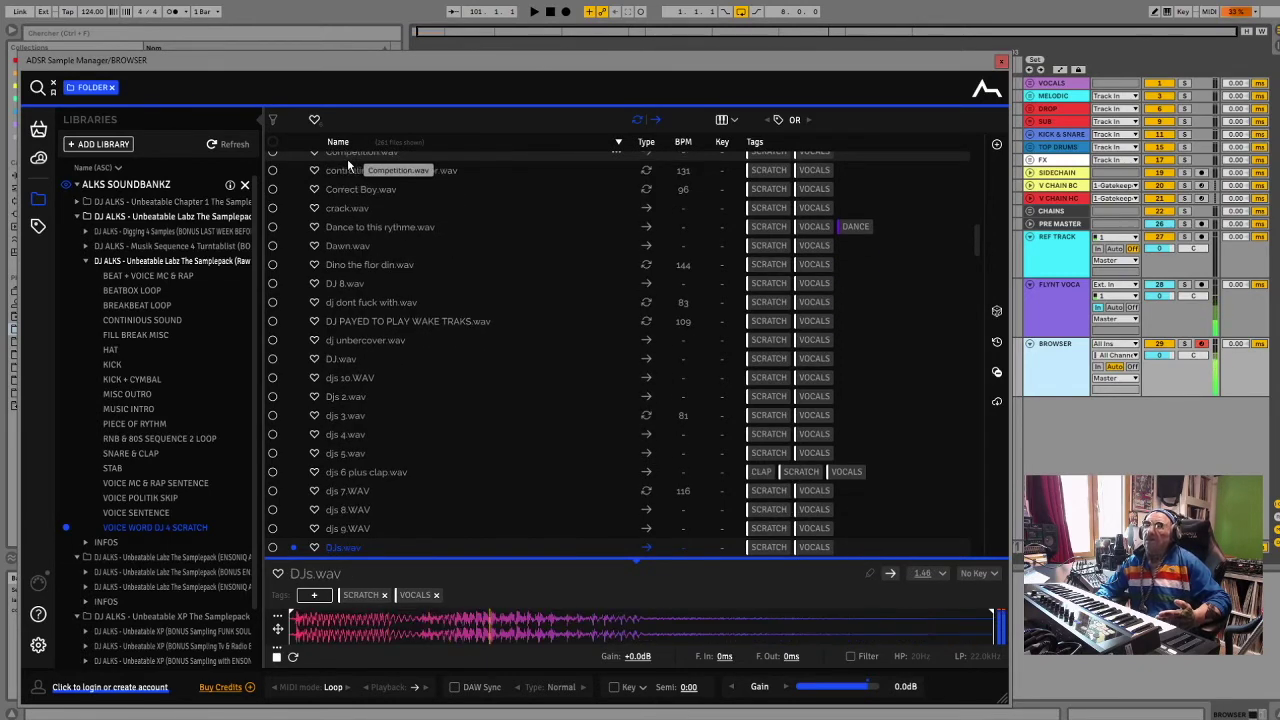
pyautogui.press('Down')
pyautogui.press('Down')
pyautogui.press('Down')
pyautogui.press('Down')
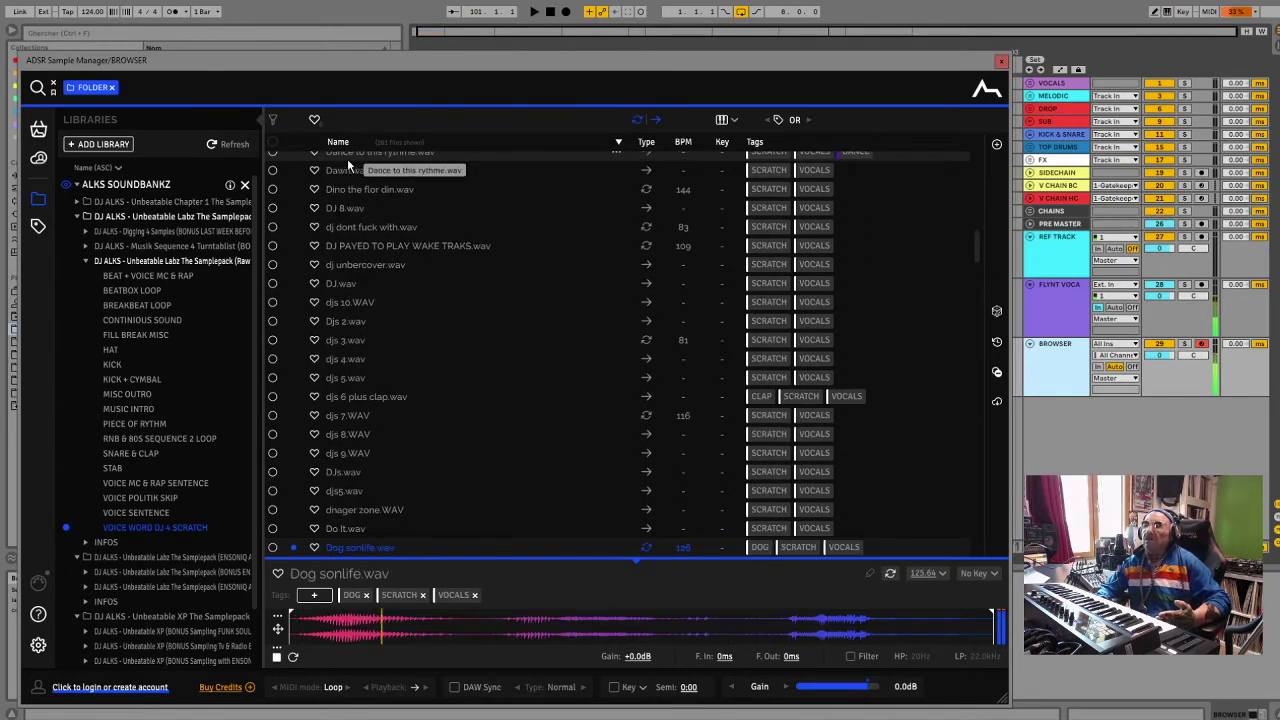
pyautogui.press('Down')
pyautogui.press('Down')
pyautogui.press('Down')
pyautogui.press('Down')
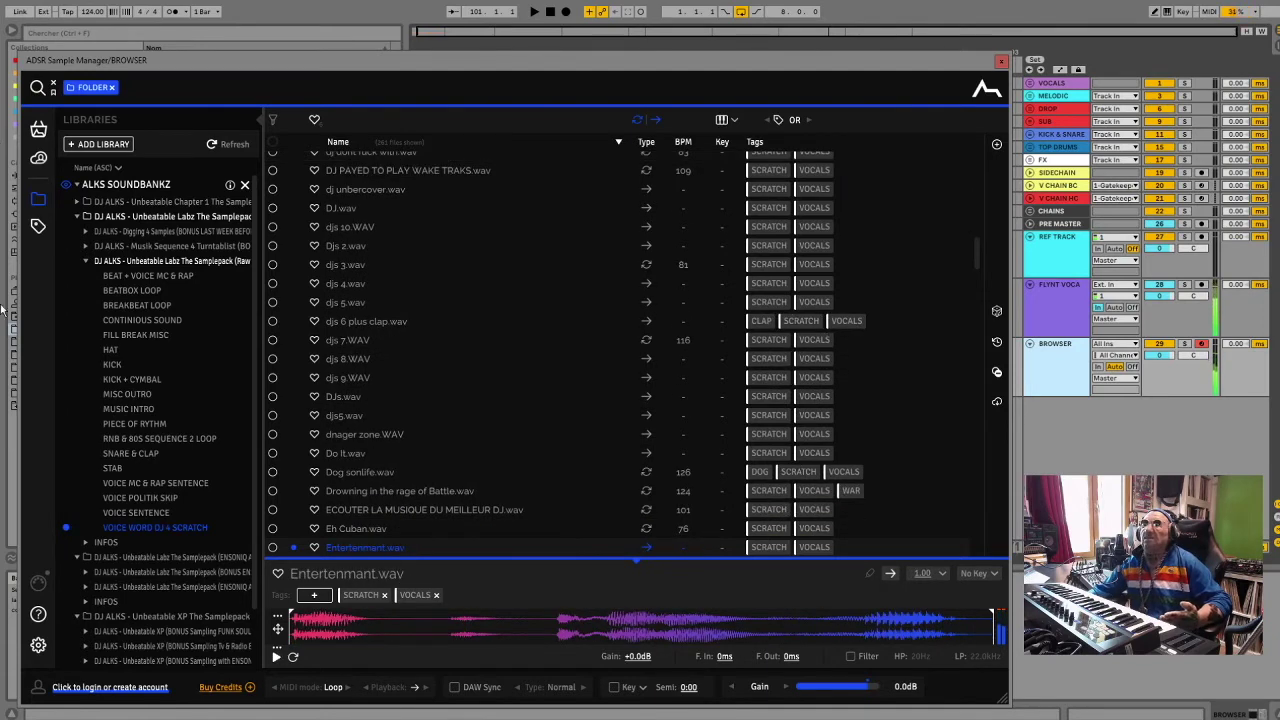
# Collapse the Raw Data pack and browse the BONUS ENSONIQ ASRX ORIGINAL KIT folders from BIG KIT through DANCE KIT and GIZMO KIT to HEAVY KIT
pyautogui.click(85, 262)
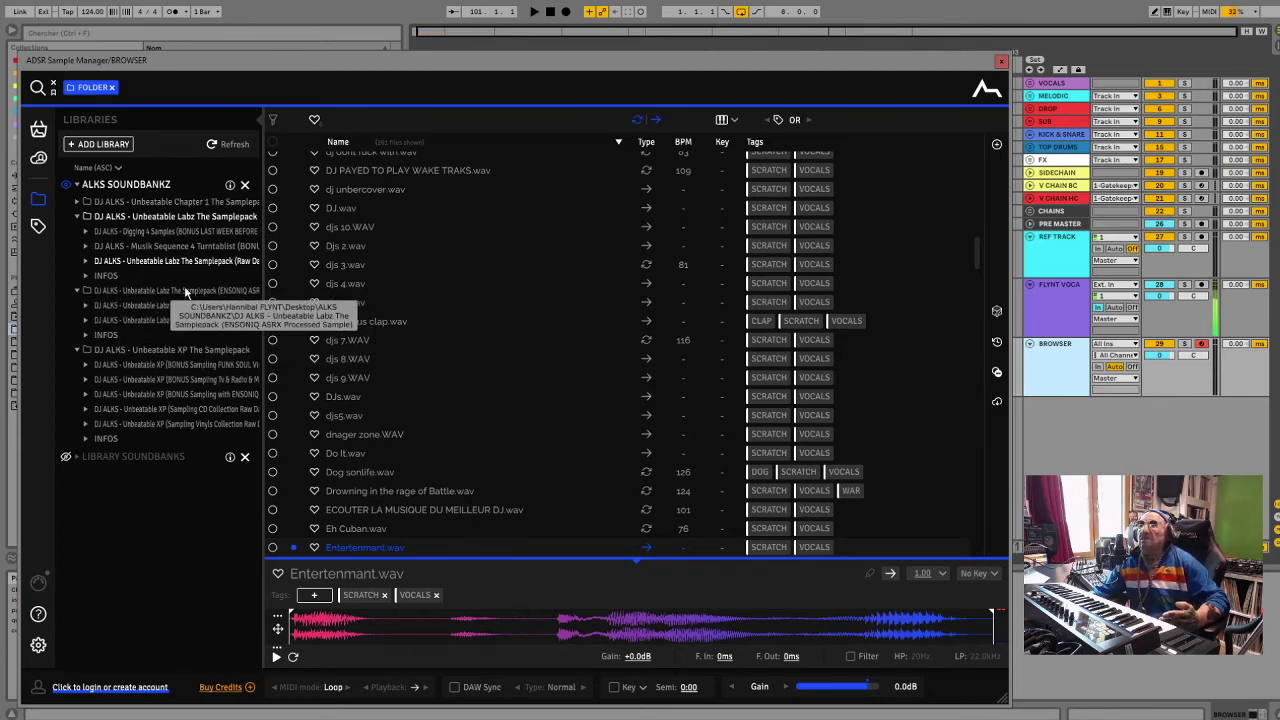
pyautogui.click(86, 306)
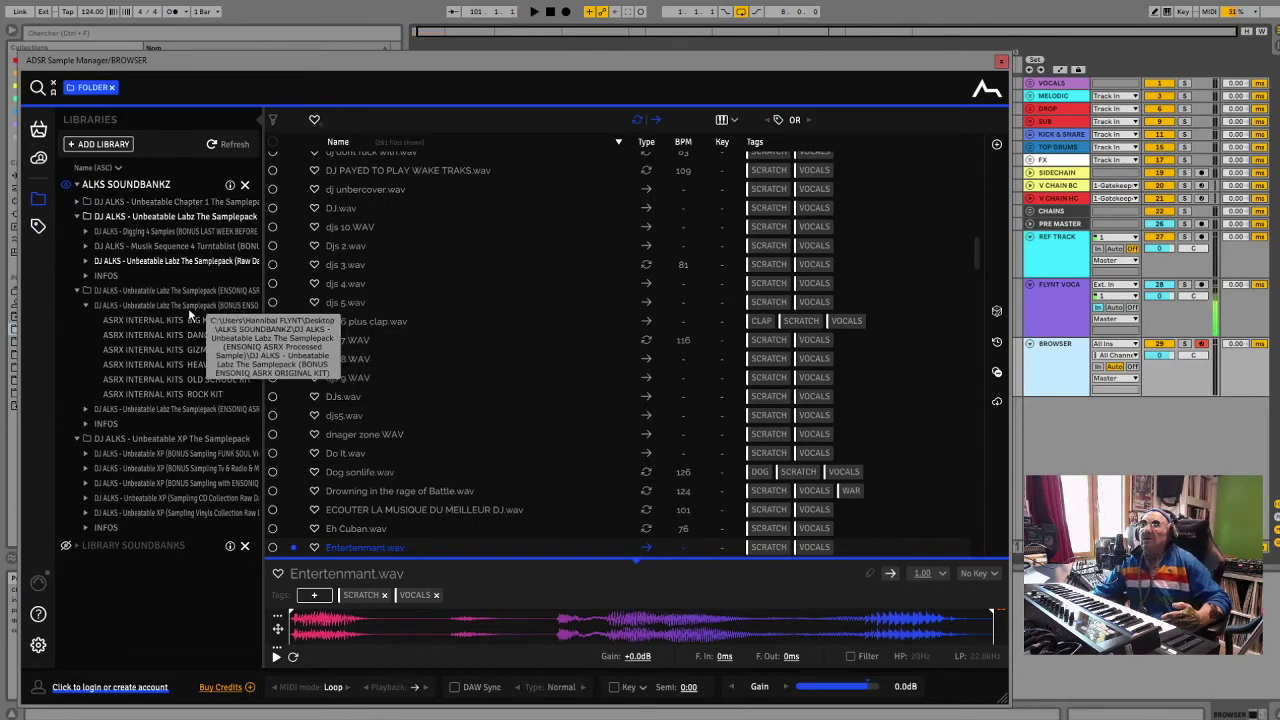
pyautogui.click(189, 325)
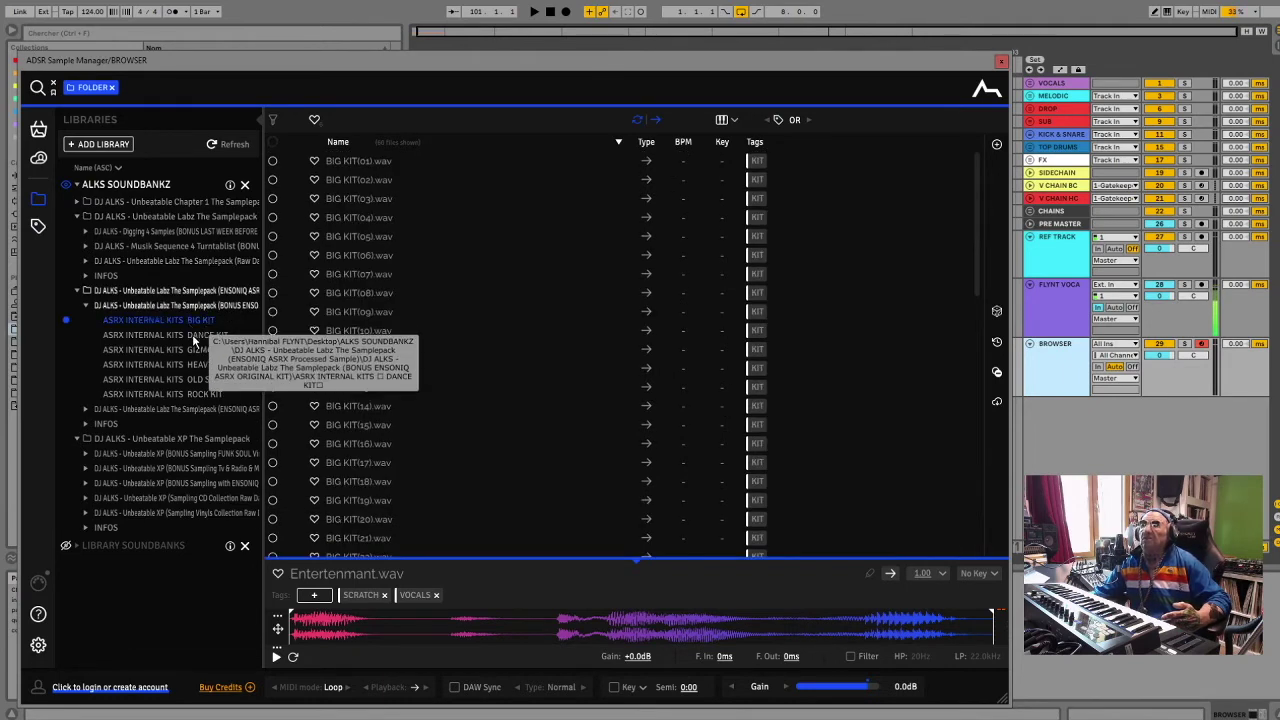
pyautogui.click(190, 337)
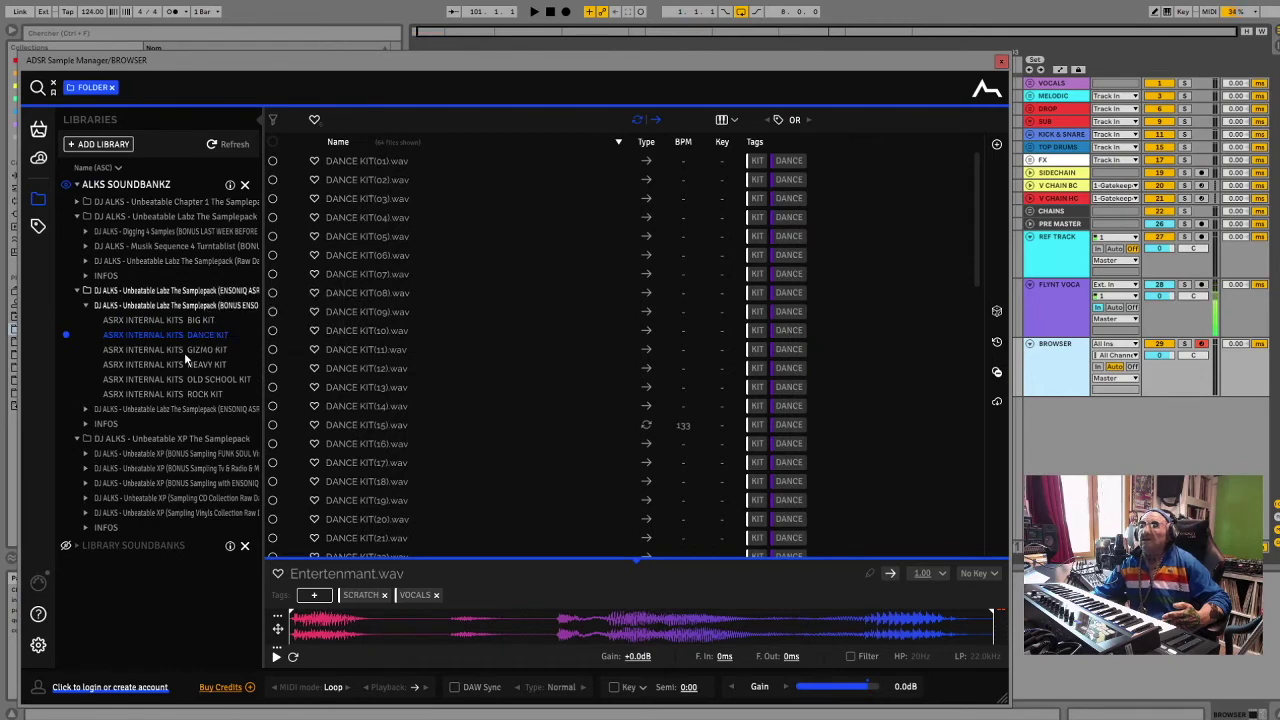
pyautogui.click(184, 350)
pyautogui.click(178, 366)
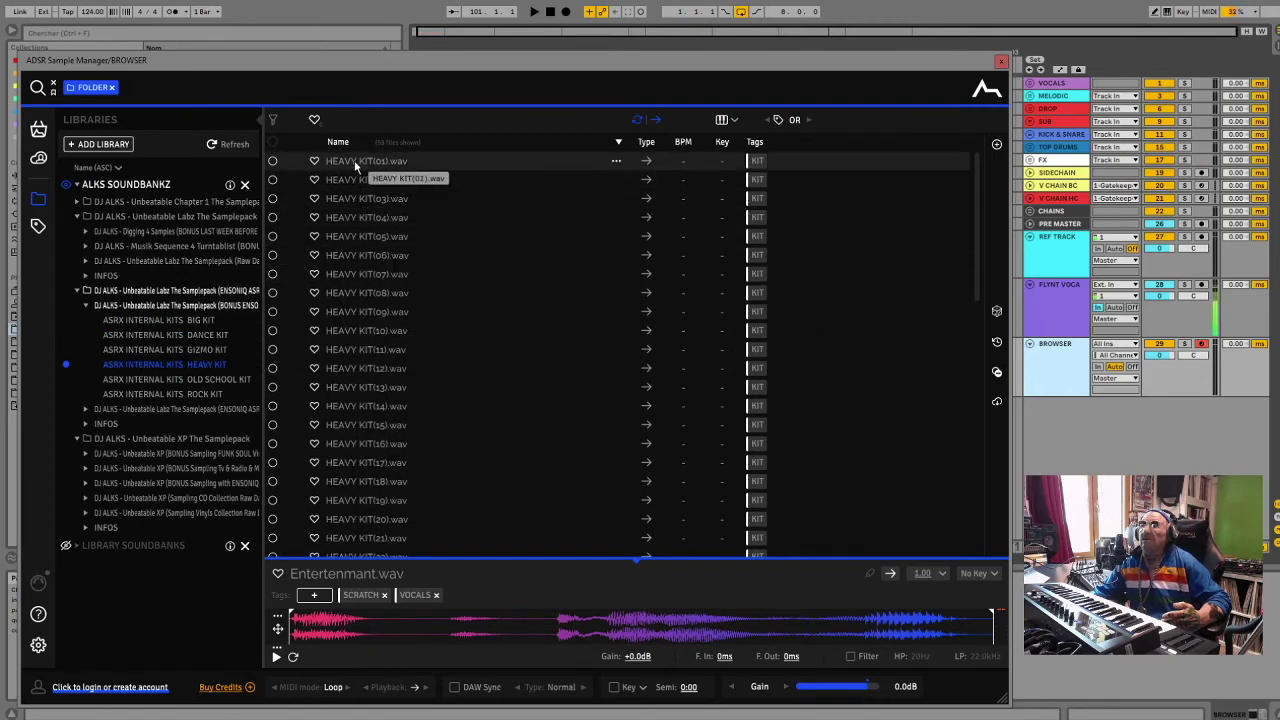
# Preview the HEAVY KIT samples in listed order, from HEAVY KIT(01).wav to HEAVY KIT(10).wav
pyautogui.click(354, 161)
pyautogui.press('Down')
pyautogui.press('Down')
pyautogui.press('Down')
pyautogui.press('Down')
pyautogui.press('Down')
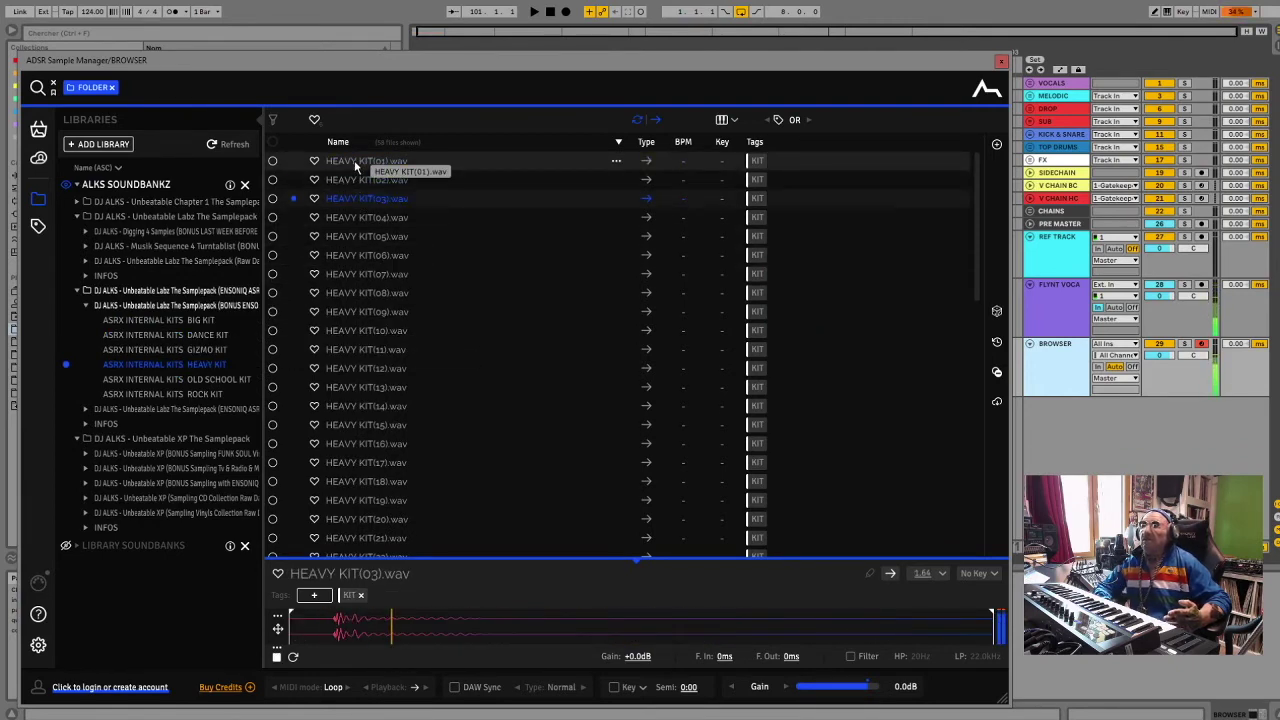
pyautogui.press('Down')
pyautogui.press('Down')
pyautogui.press('Down')
pyautogui.press('Down')
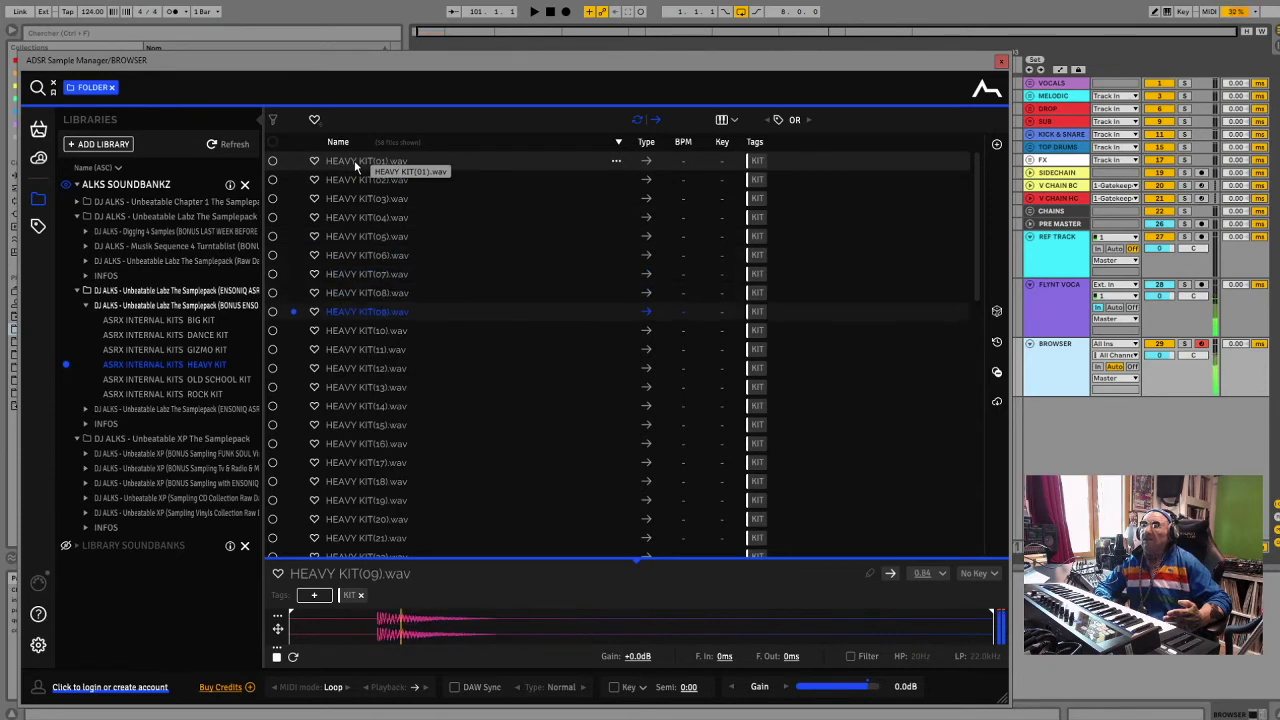
# Collapse the bonus original kit pack and open the BREAKBEAT & DRUM LOOP (DISTORTED ASRX BOOST FUNCTION) folder in the ENSONIQ ASRX Processed pack
pyautogui.click(86, 306)
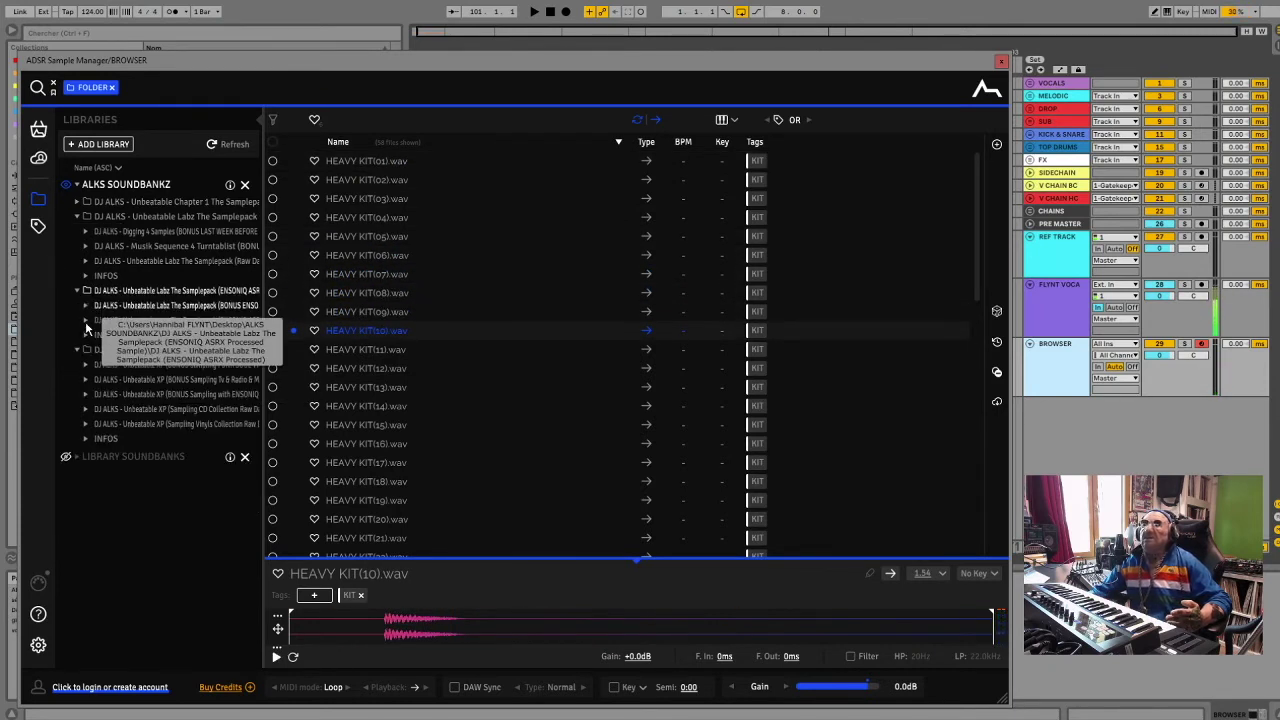
pyautogui.click(86, 325)
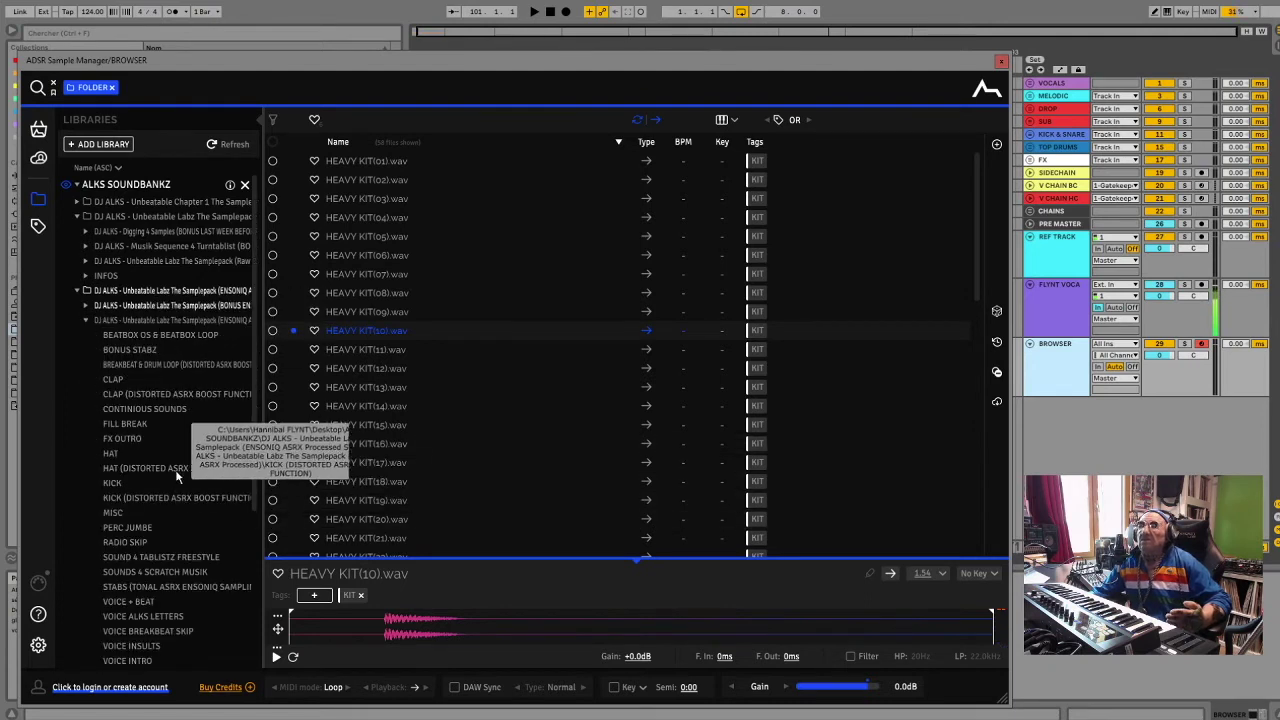
pyautogui.click(196, 364)
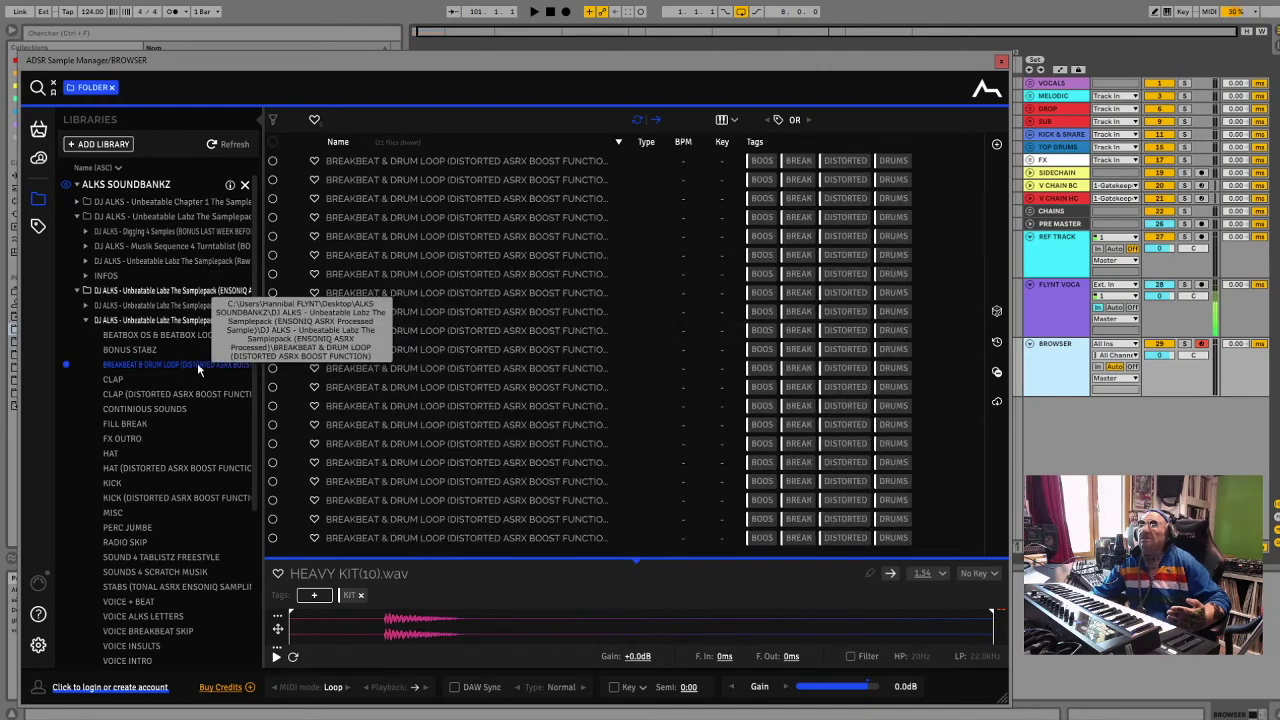
# Try to preview distorted BREAKBEAT & DRUM LOOP samples 1.wav and 11.wav, removing each from the library database
pyautogui.click(376, 162)
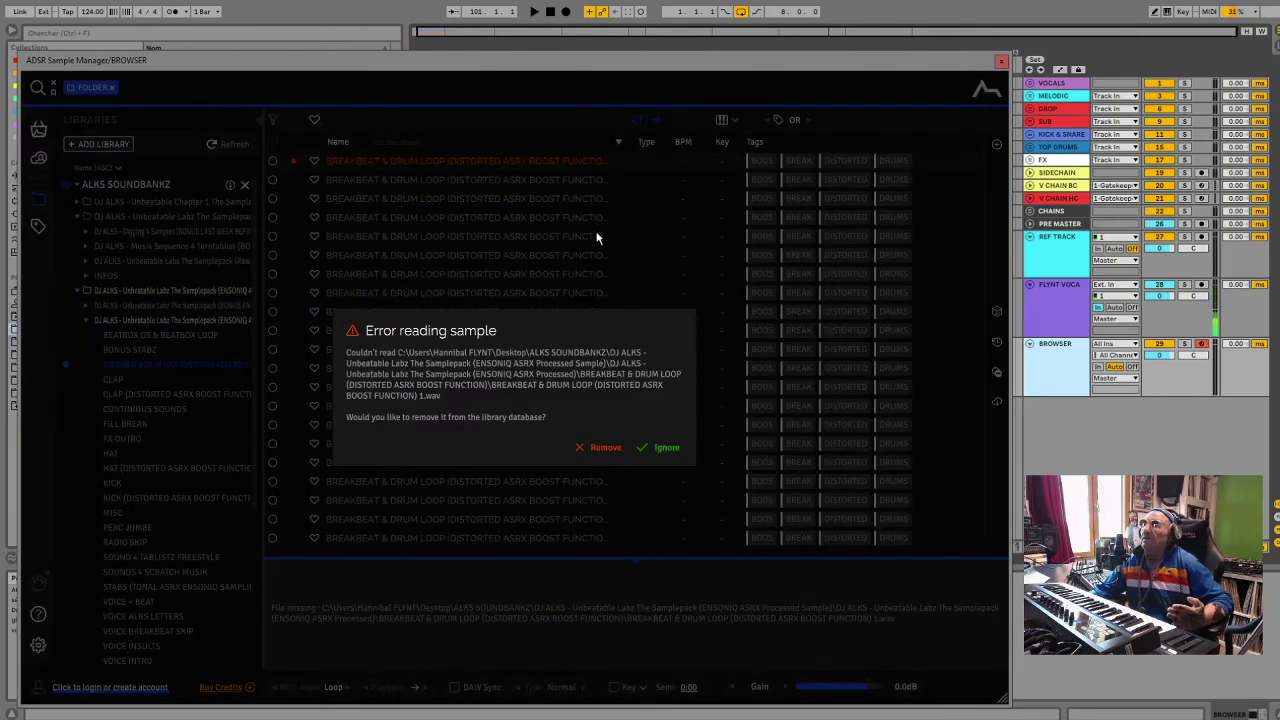
pyautogui.click(617, 447)
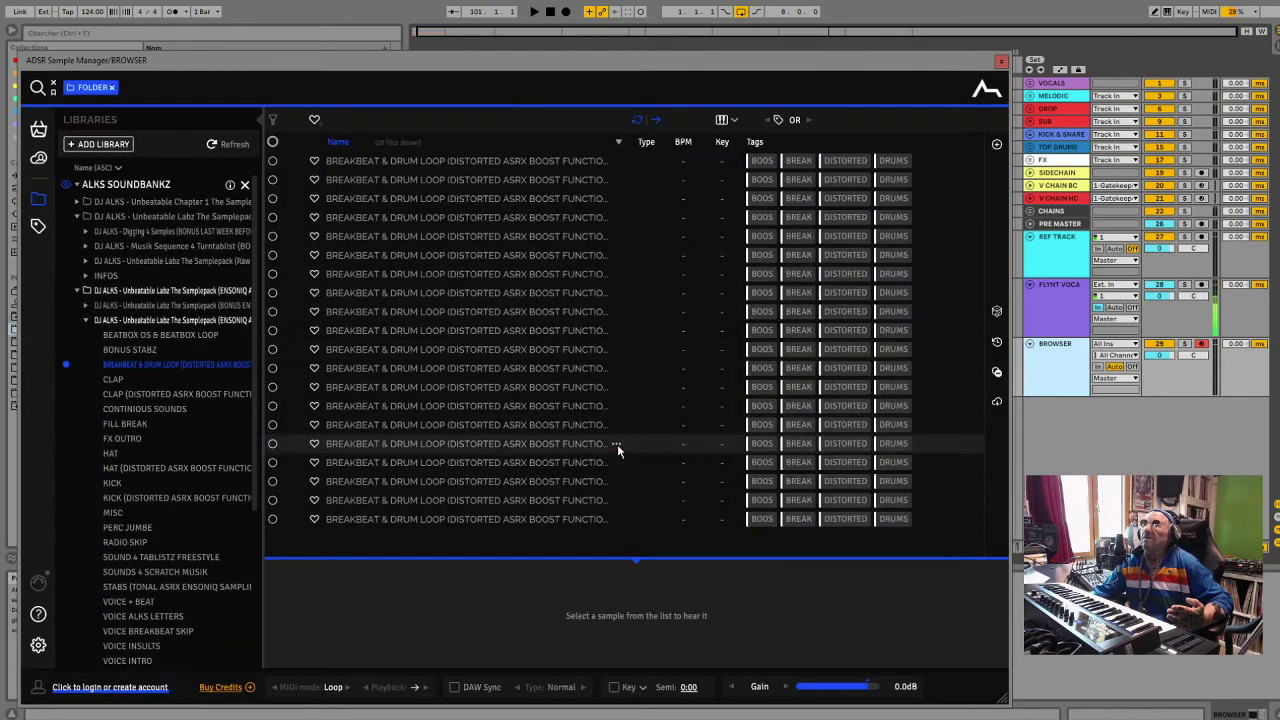
pyautogui.click(435, 186)
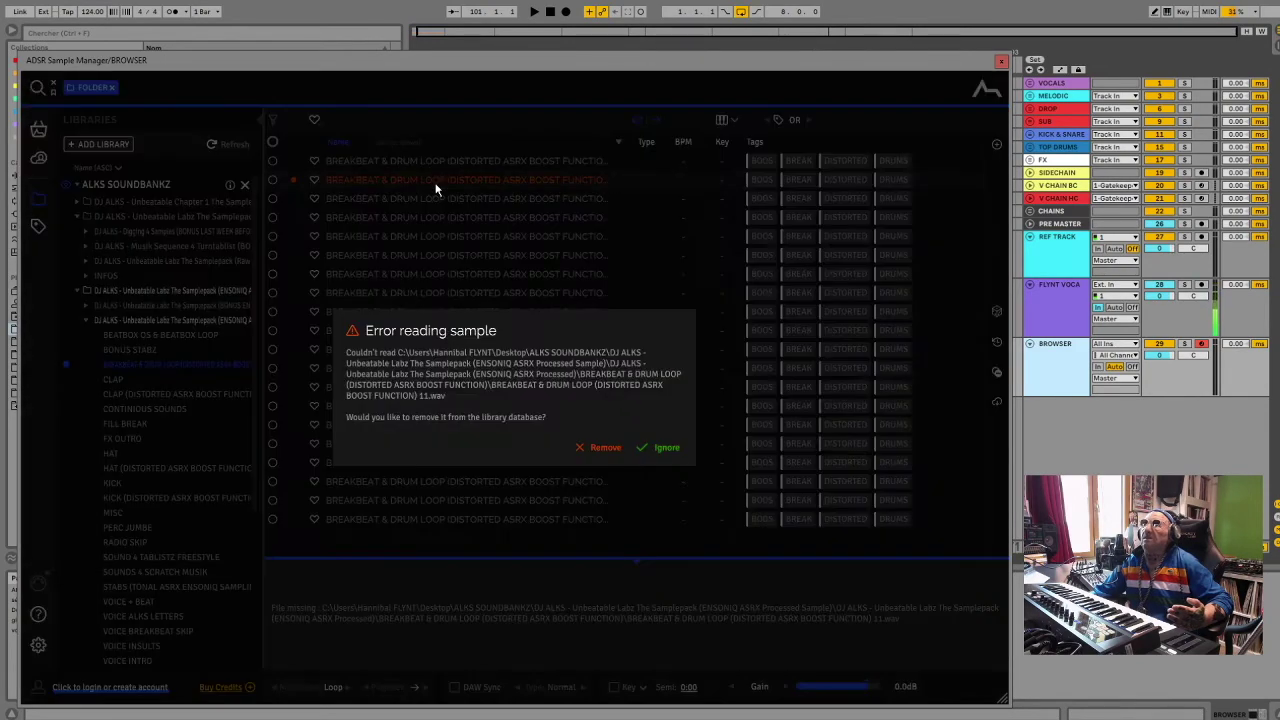
pyautogui.click(594, 446)
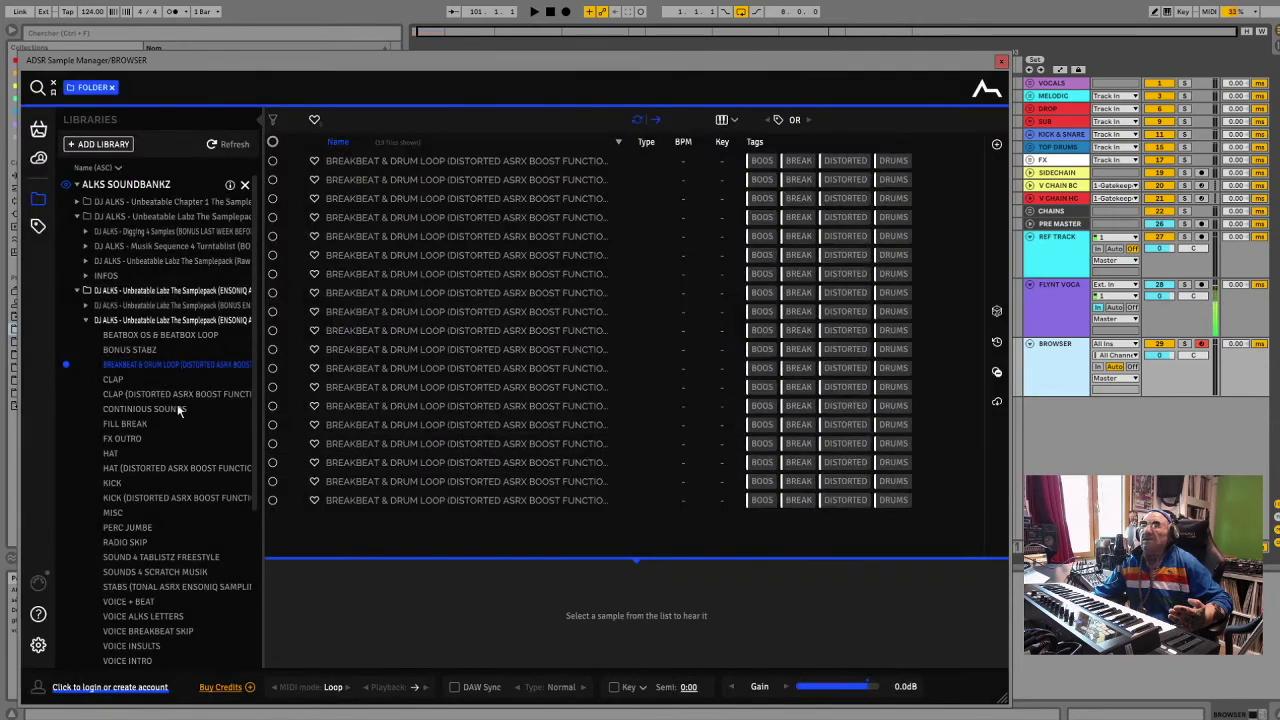
# Open the CLAP (DISTORTED ASRX BOOST FUNCTION) folder, try to preview CLAP 107.wav and remove it from the library database
pyautogui.click(125, 396)
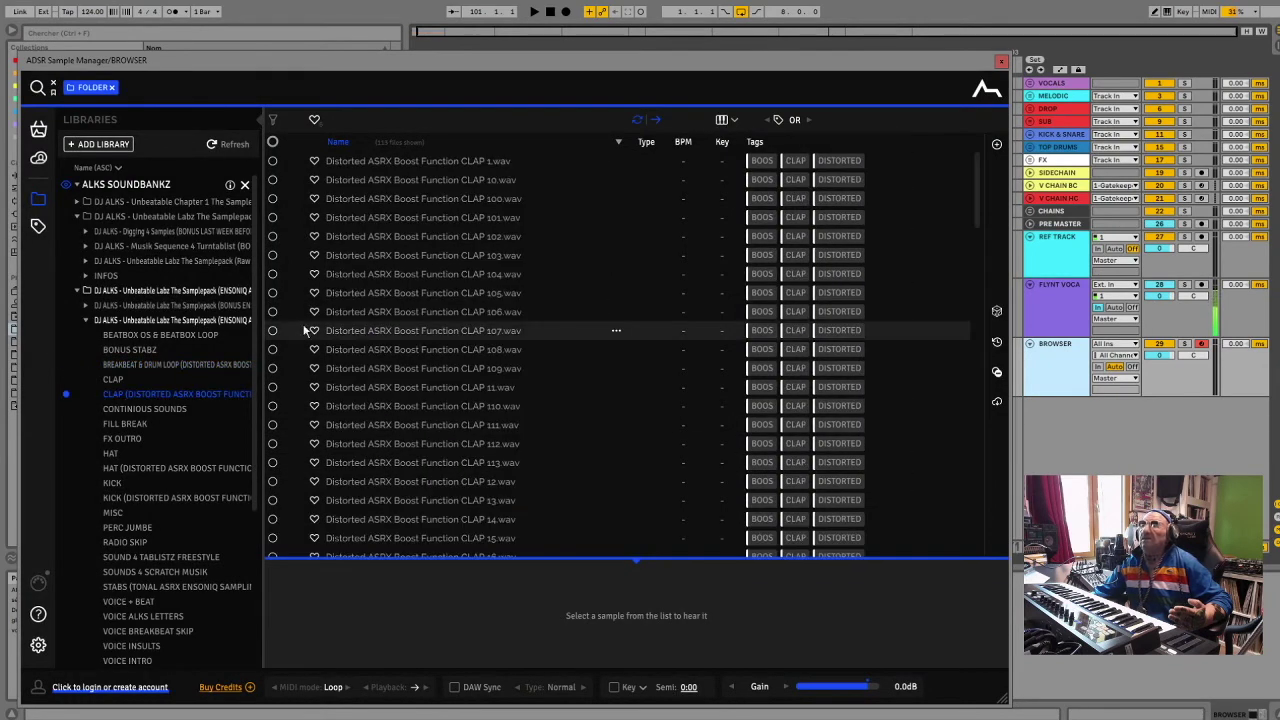
pyautogui.click(350, 330)
pyautogui.click(614, 444)
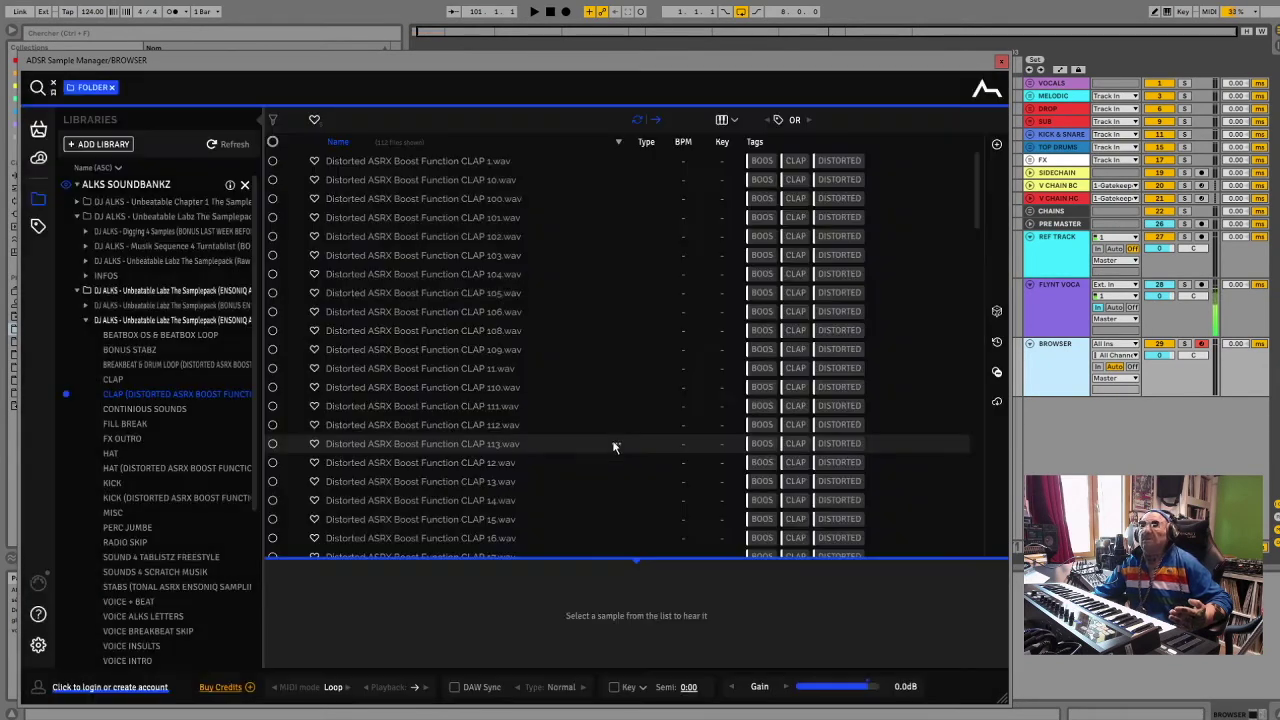
# Collapse both Unbeatable Labz sample packs and expand the Unbeatable XP pack's BONUS Sampling FUNK SOUL Vinyls Collection
pyautogui.click(84, 320)
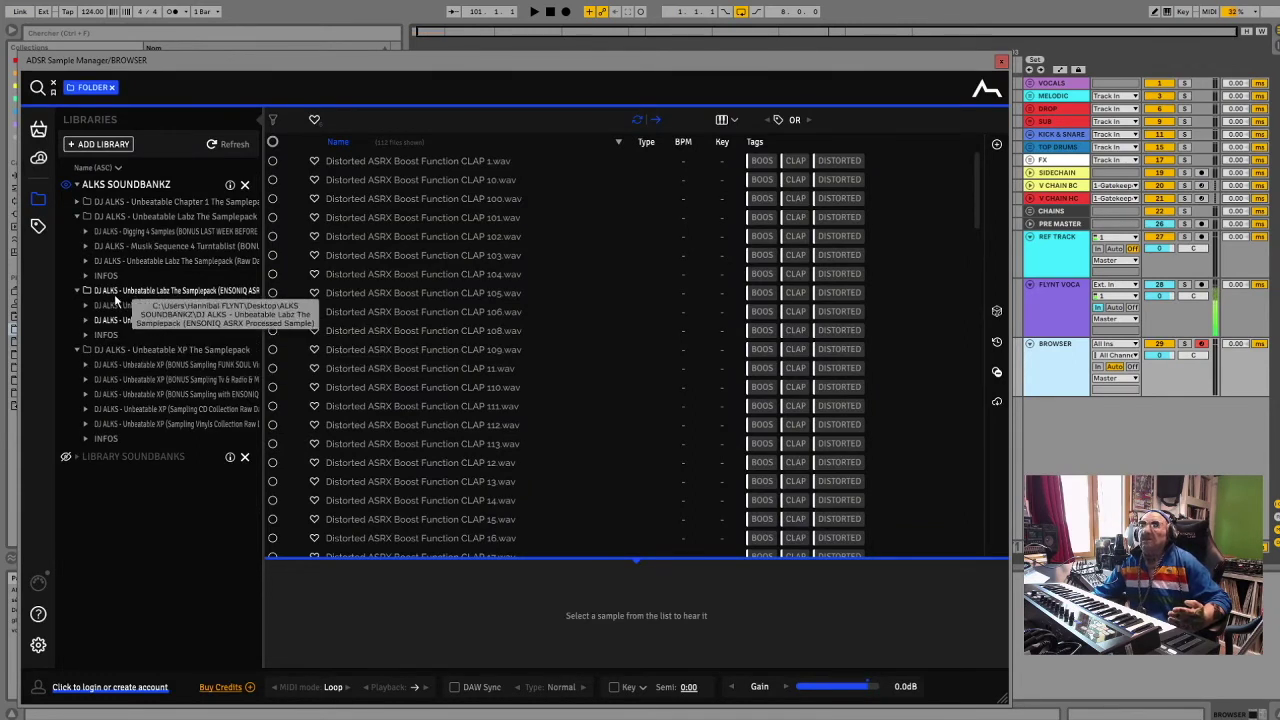
pyautogui.click(77, 290)
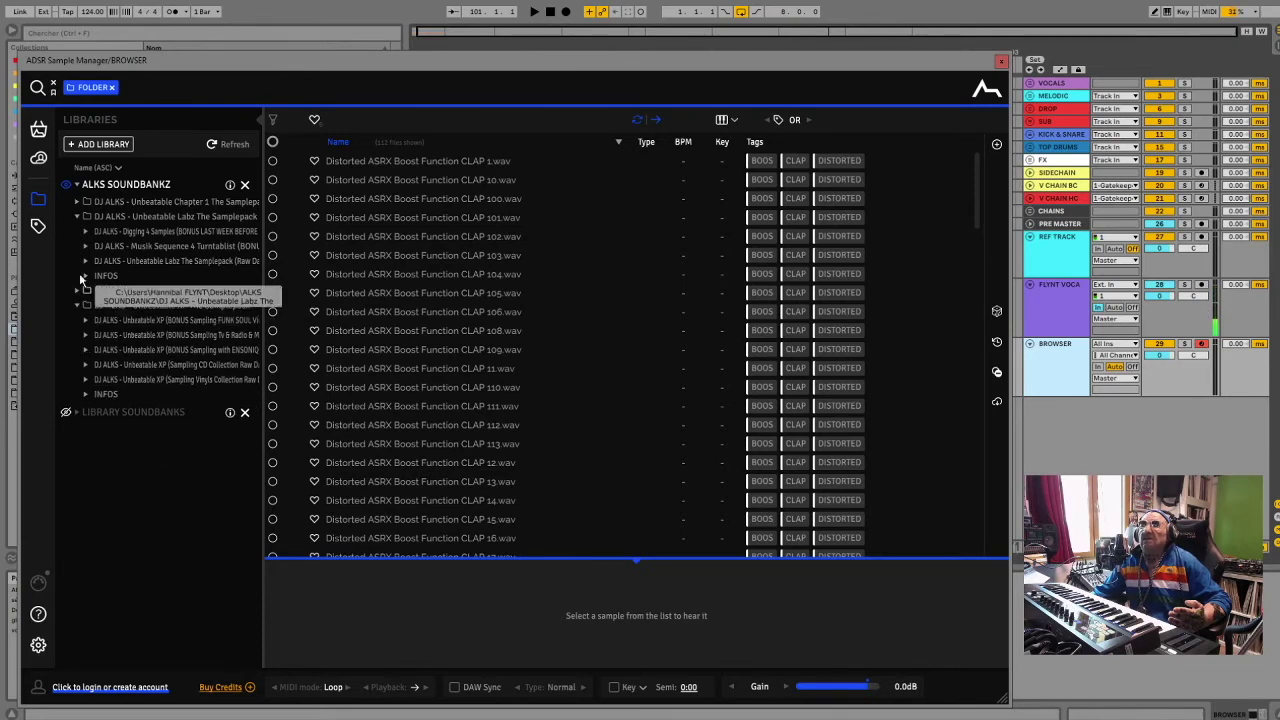
pyautogui.click(77, 216)
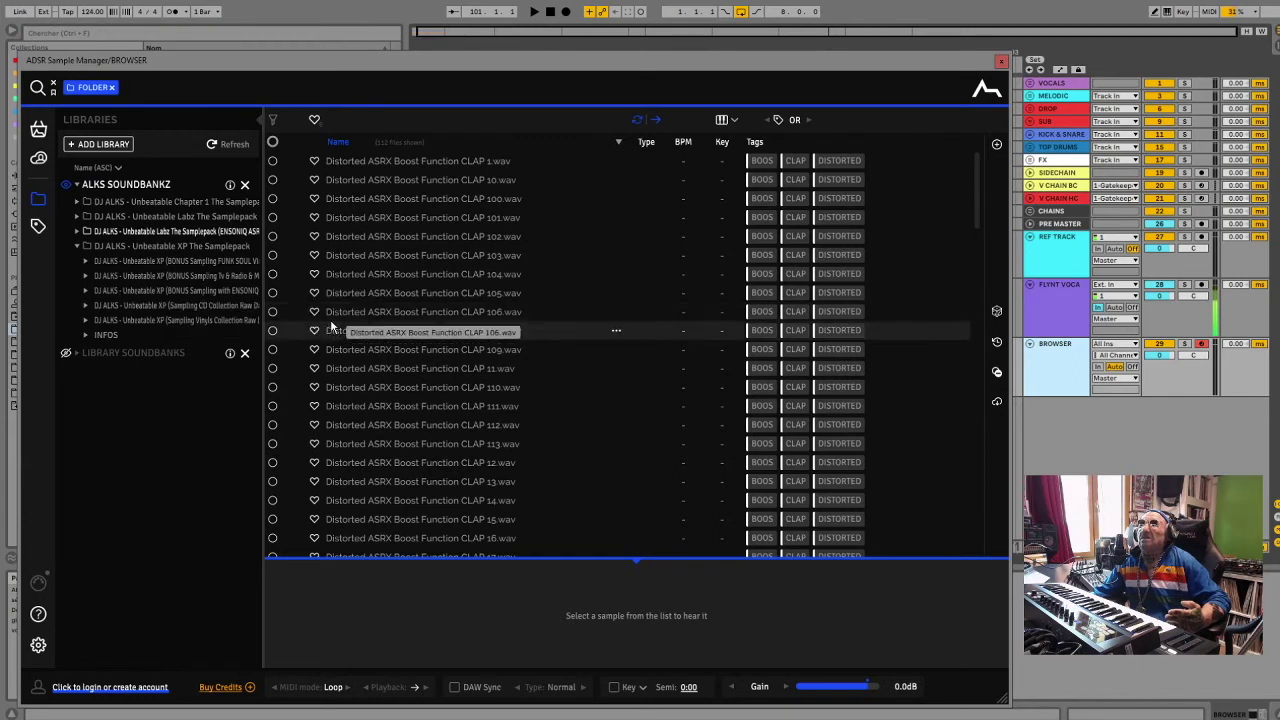
pyautogui.click(86, 261)
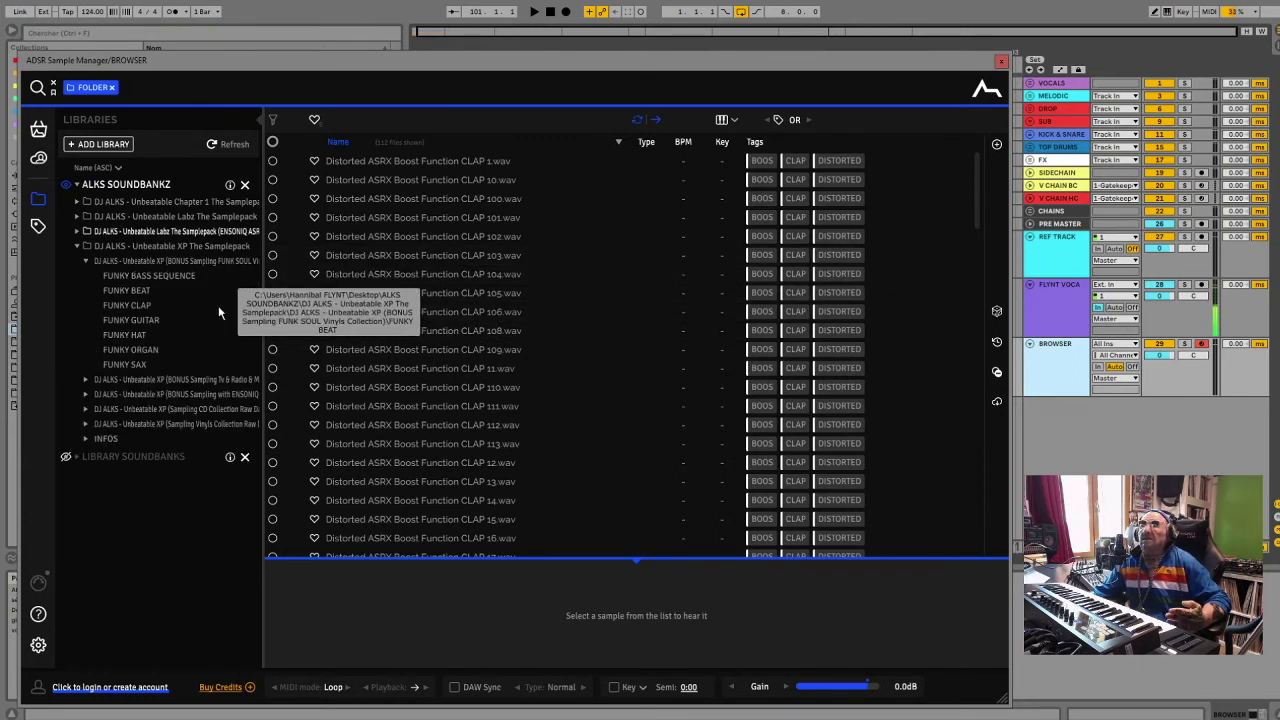
# Reopen the ENSONIQ ASRX Processed pack and browse its folders from CONTINIOUS SOUNDS to HAT (DISTORTED ASRX BOOST FUNCTION)
pyautogui.click(77, 232)
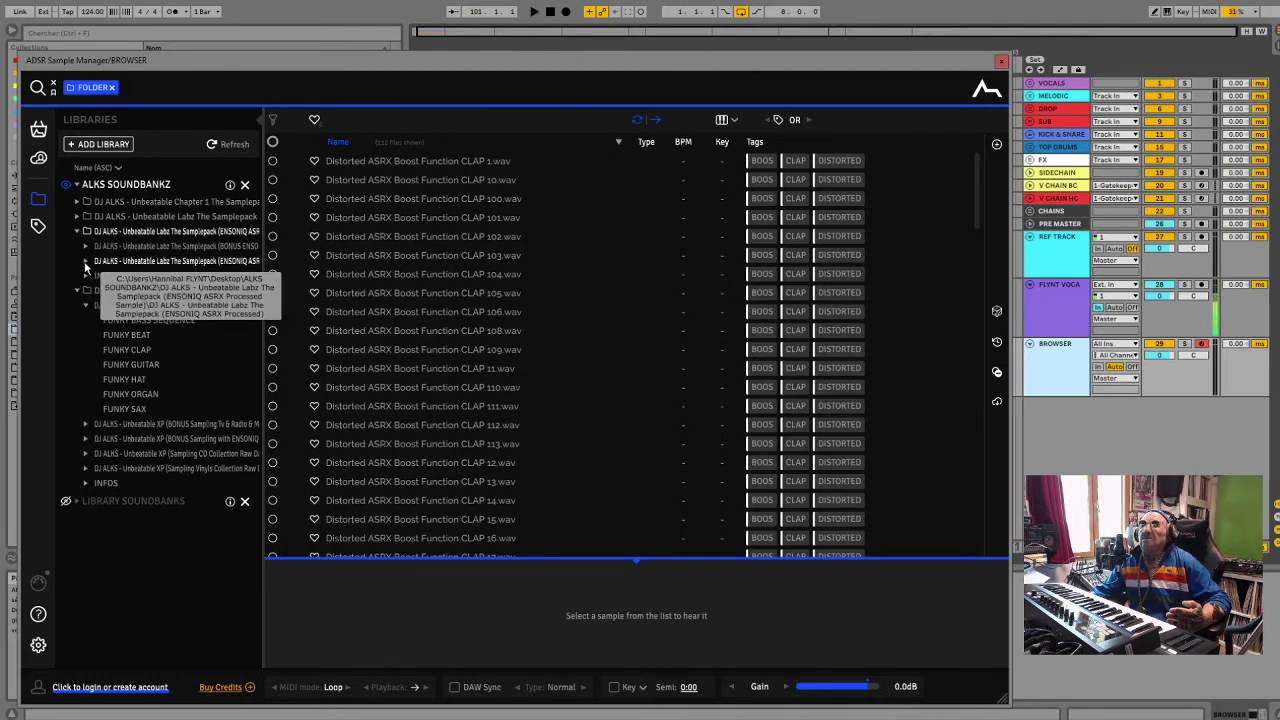
pyautogui.click(86, 264)
pyautogui.scroll(-3, 197, 375)
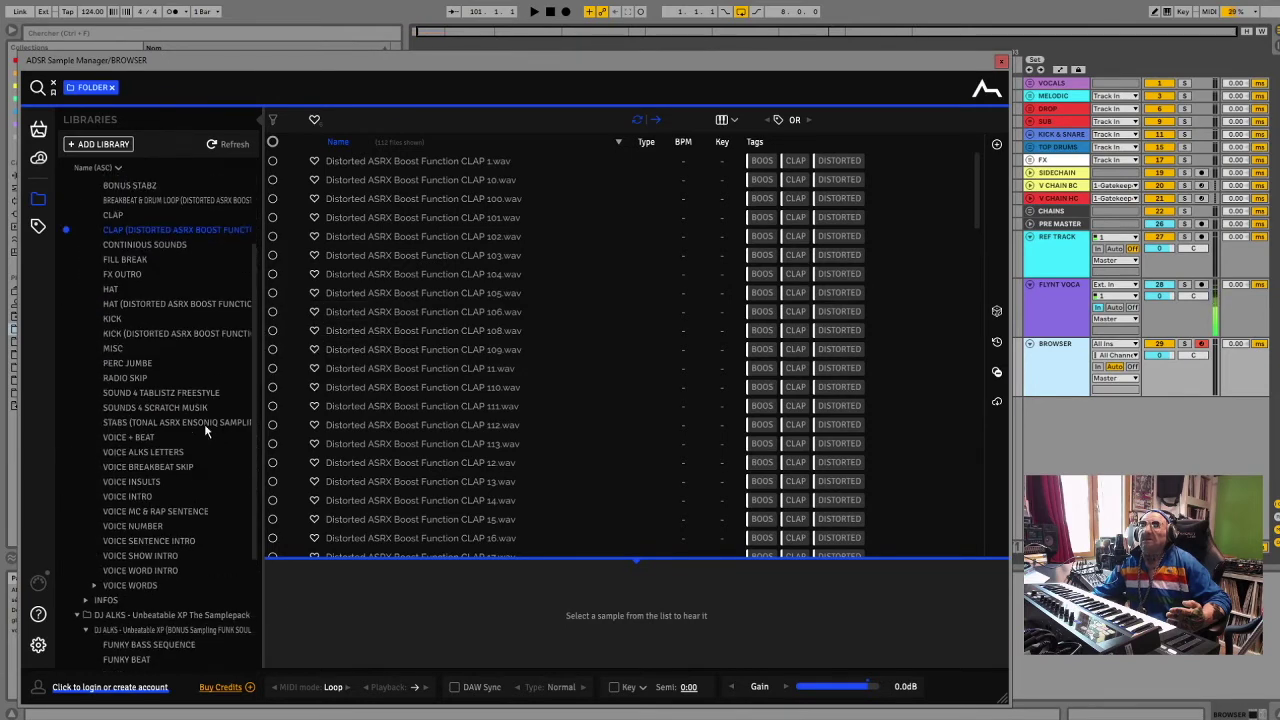
pyautogui.click(130, 245)
pyautogui.click(128, 259)
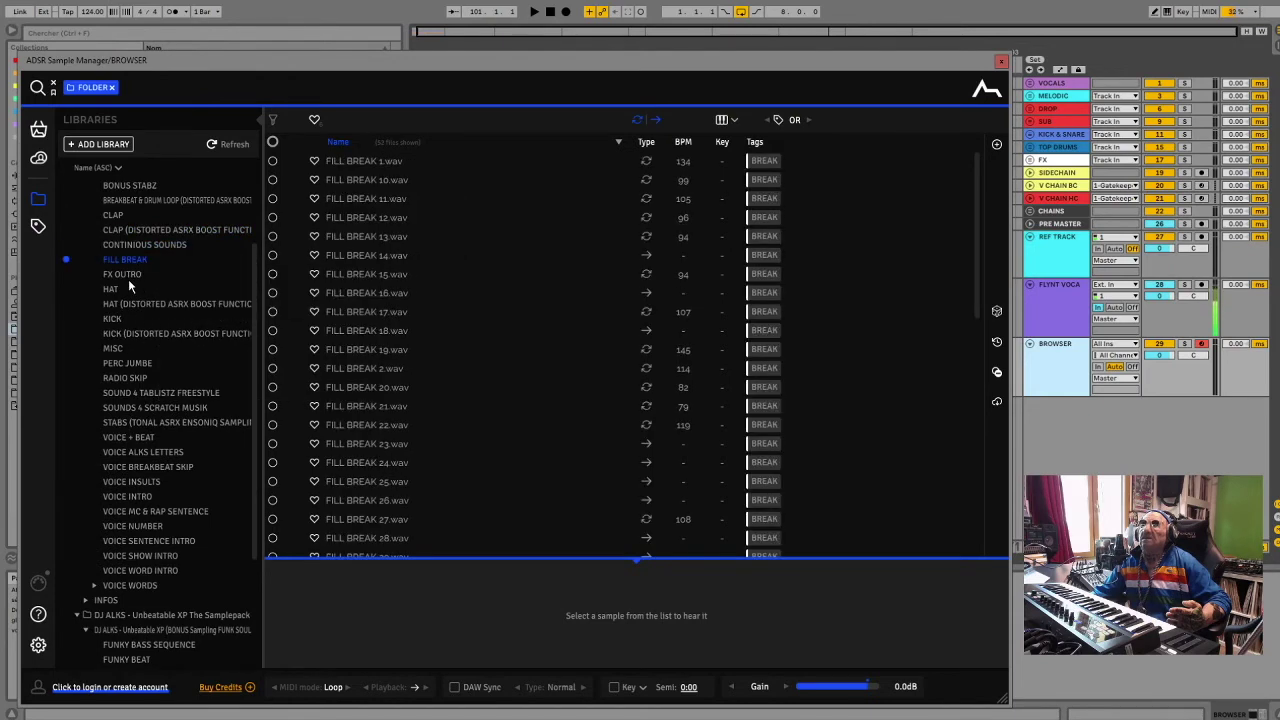
pyautogui.click(122, 274)
pyautogui.click(112, 289)
pyautogui.click(116, 304)
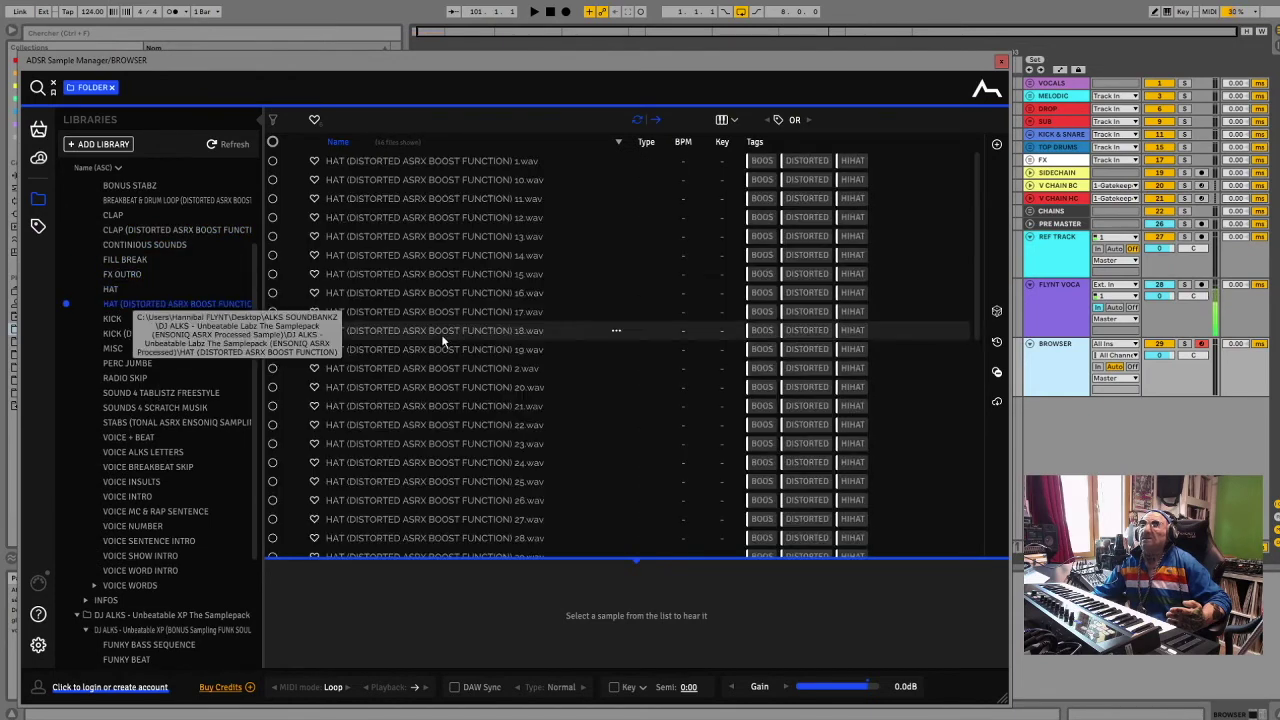
pyautogui.scroll(-5, 464, 326)
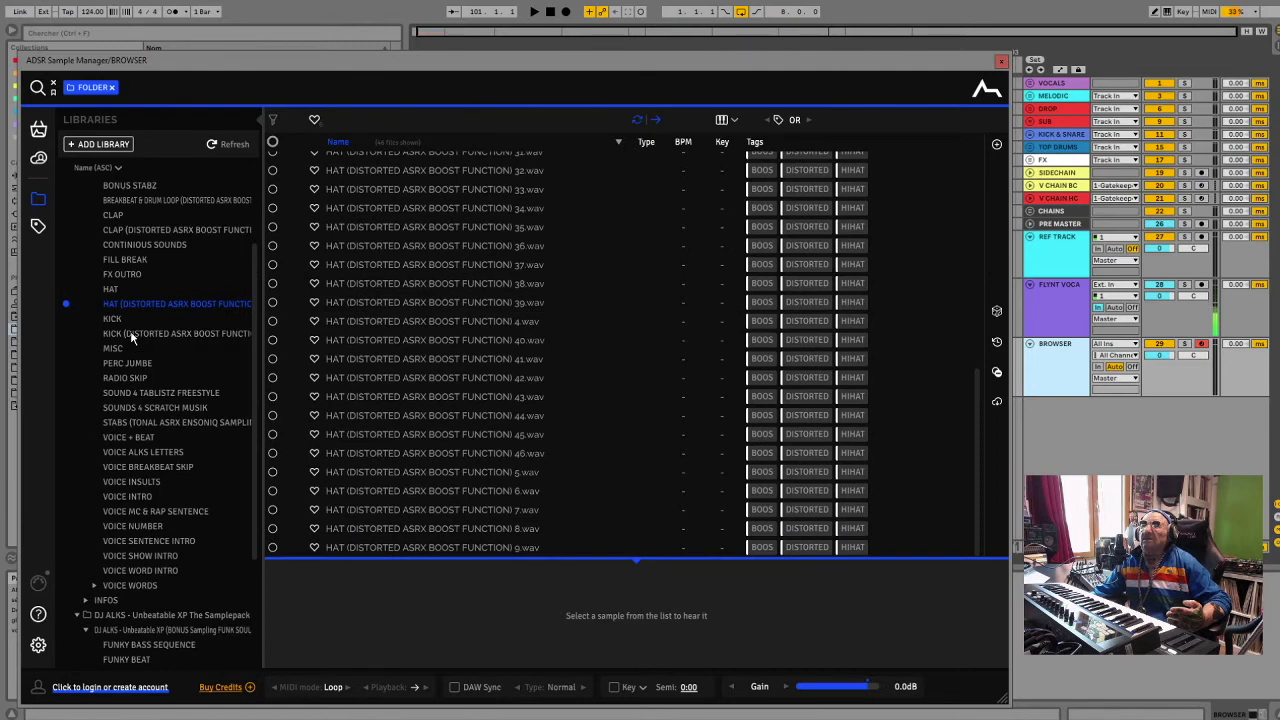
# Look through the file lists of the KICK (DISTORTED ASRX BOOST FUNCTION) and SOUND 4 TABLISTZ FREESTYLE folders
pyautogui.click(130, 333)
pyautogui.scroll(-15, 493, 333)
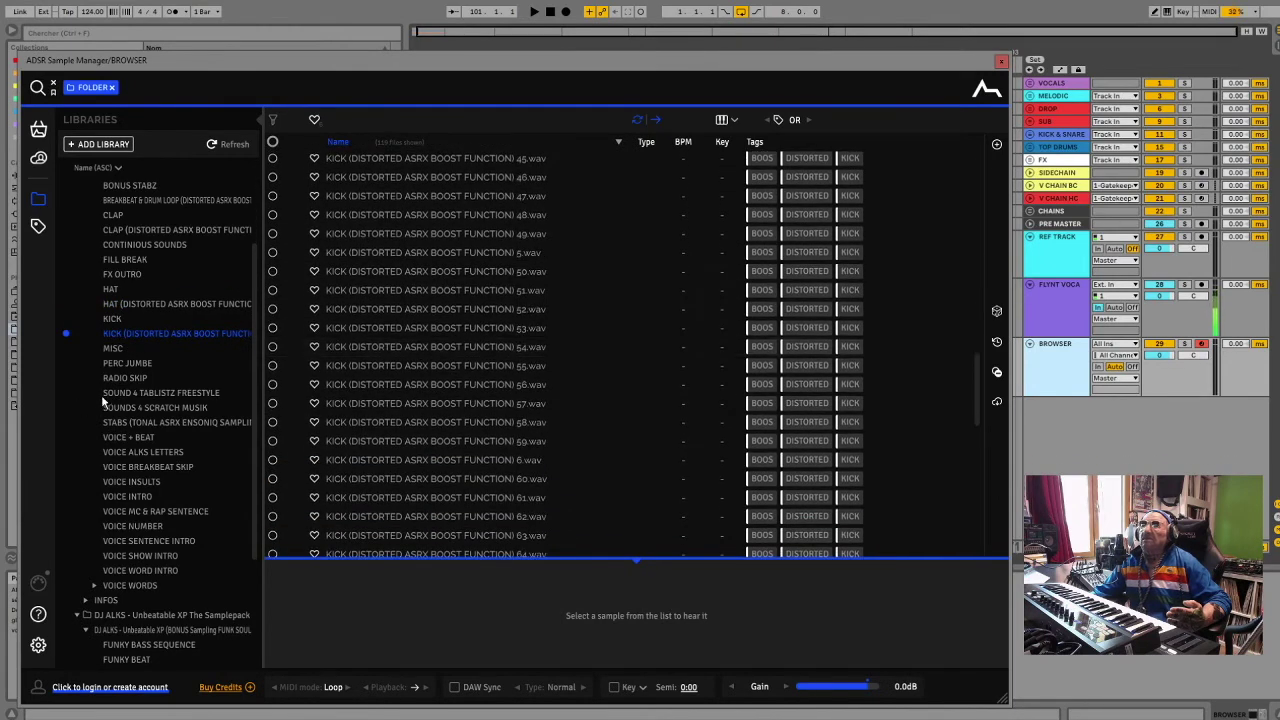
pyautogui.click(106, 394)
pyautogui.scroll(-2, 464, 376)
# Browse the voice folders VOICE ALKS LETTERS, VOICE BREAKBEAT SKIP, VOICE INSULTS, VOICE MC & RAP SENTENCE and VOICE SENTENCE INTRO
pyautogui.click(160, 455)
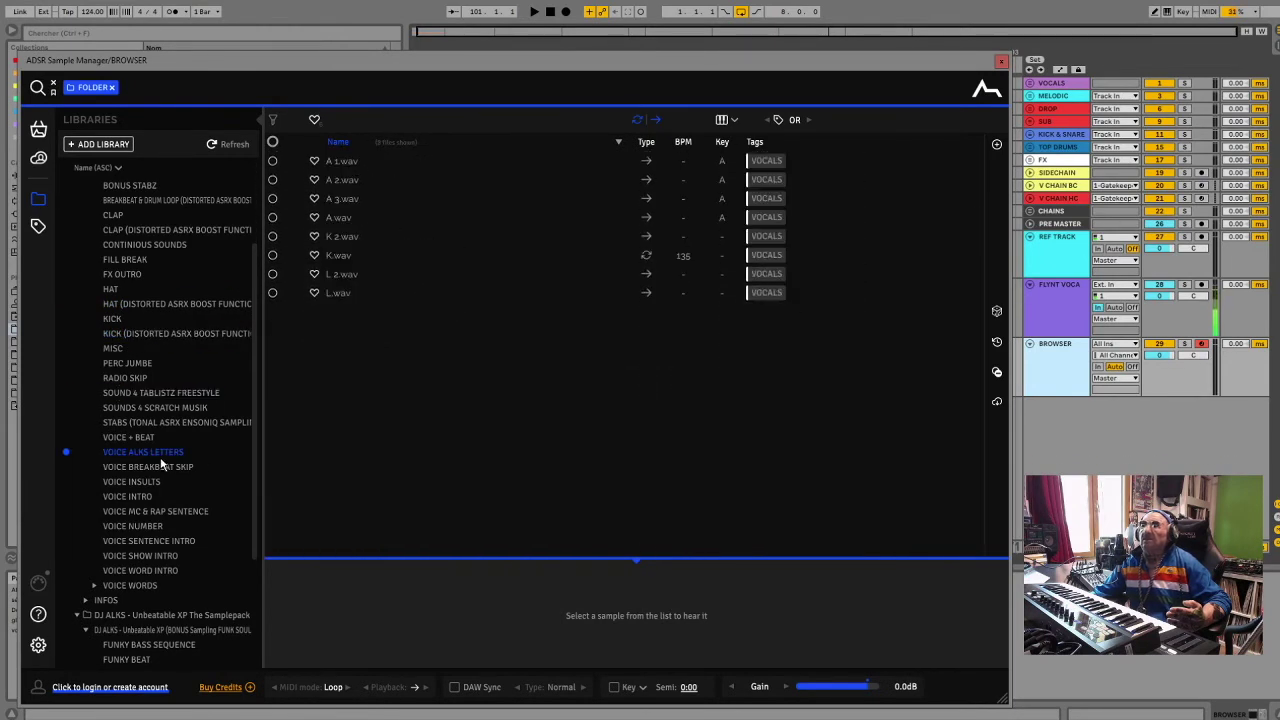
pyautogui.click(131, 466)
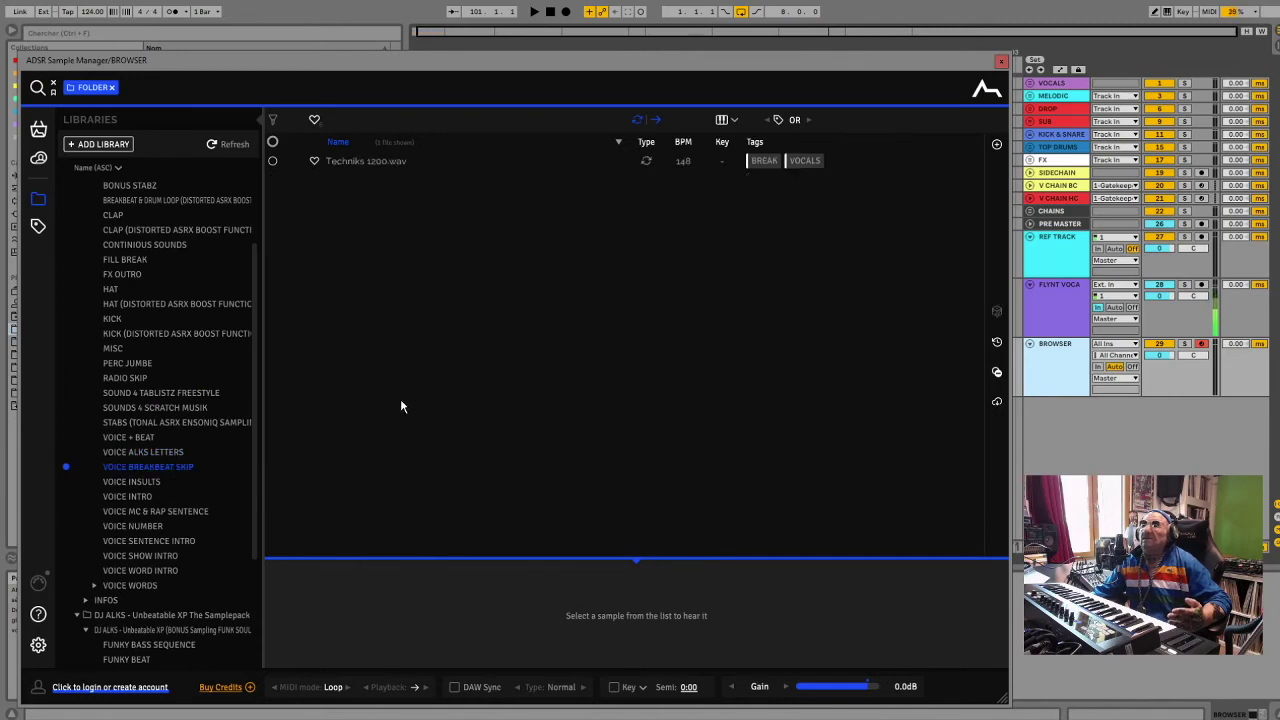
pyautogui.click(140, 484)
pyautogui.click(143, 511)
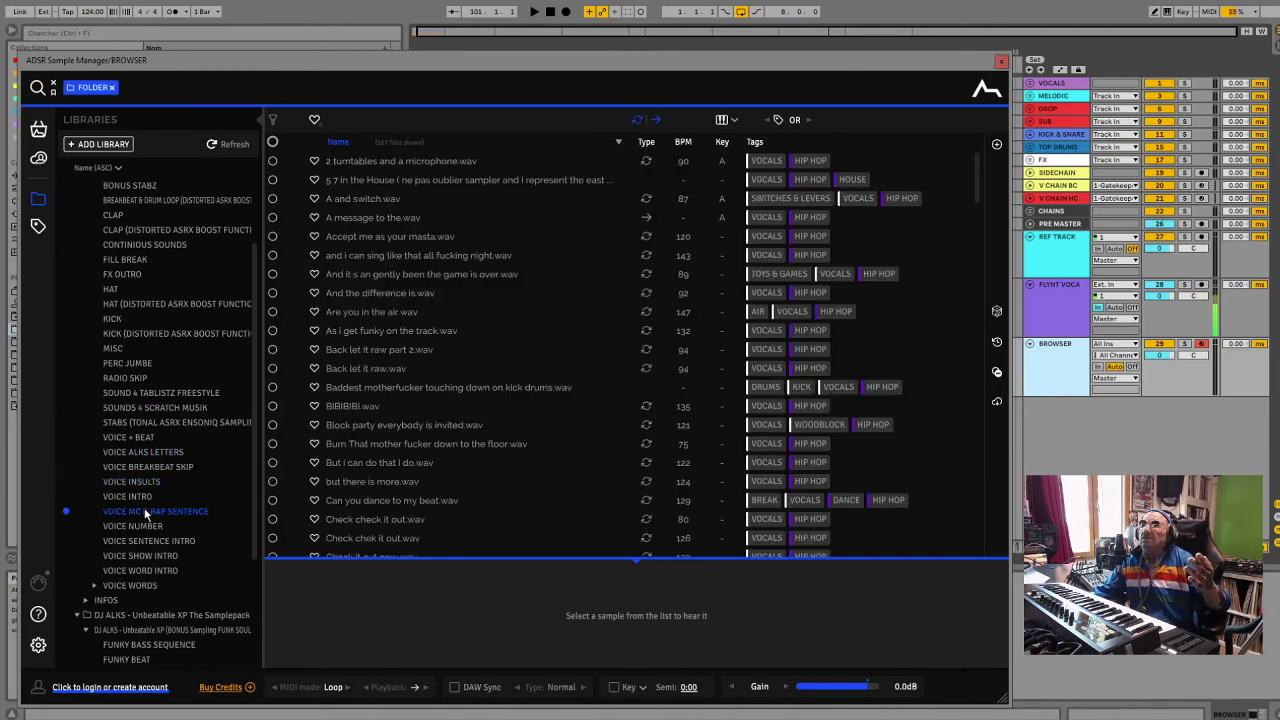
pyautogui.scroll(-10, 494, 374)
pyautogui.scroll(-5, 495, 378)
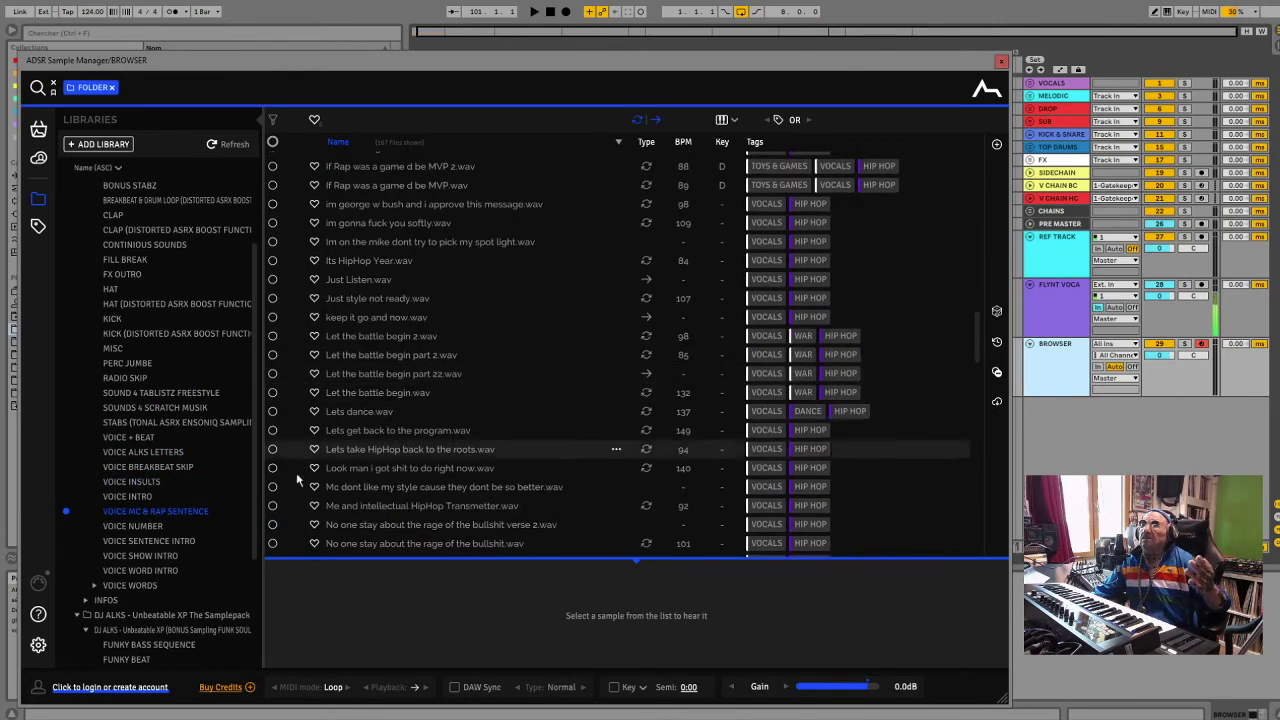
pyautogui.click(129, 541)
pyautogui.scroll(2, 192, 317)
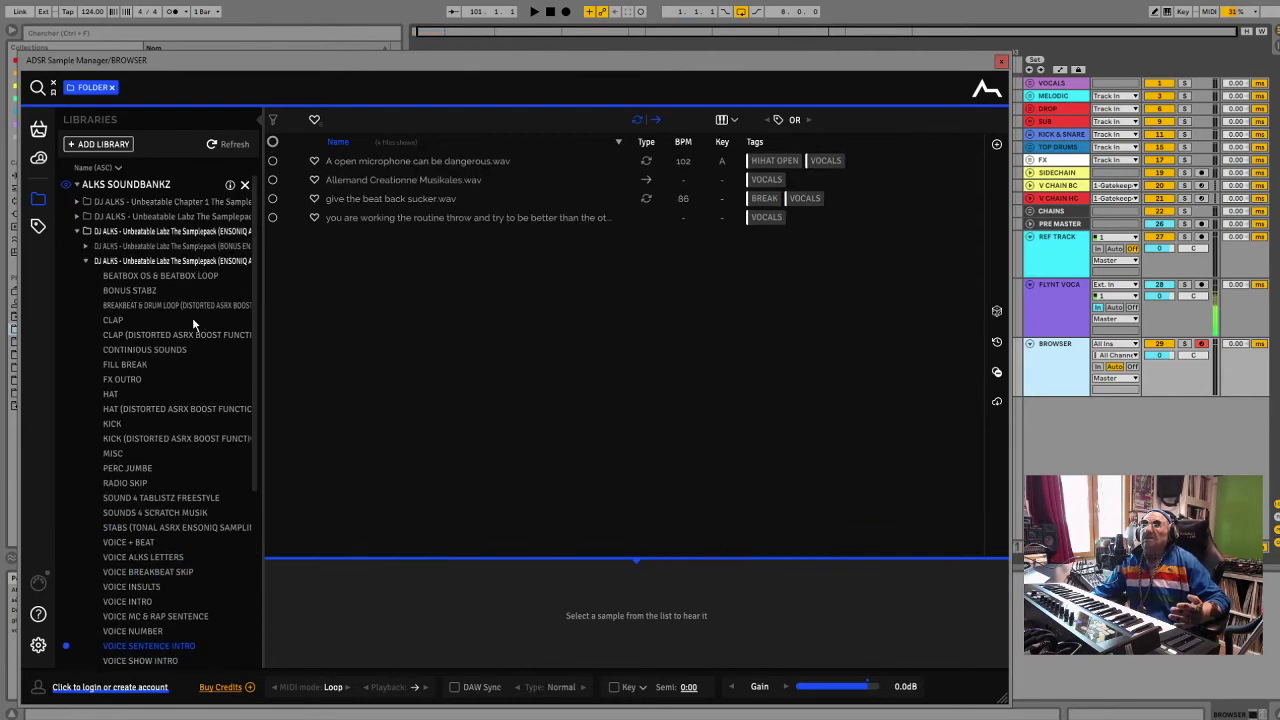
# Collapse the ENSONIQ ASRX Processed folder and audition FUNKY BASS SEQUENCE 3.wav in the Unbeatable XP BONUS Sampling FUNK SOUL Vinyls Collection
pyautogui.click(86, 262)
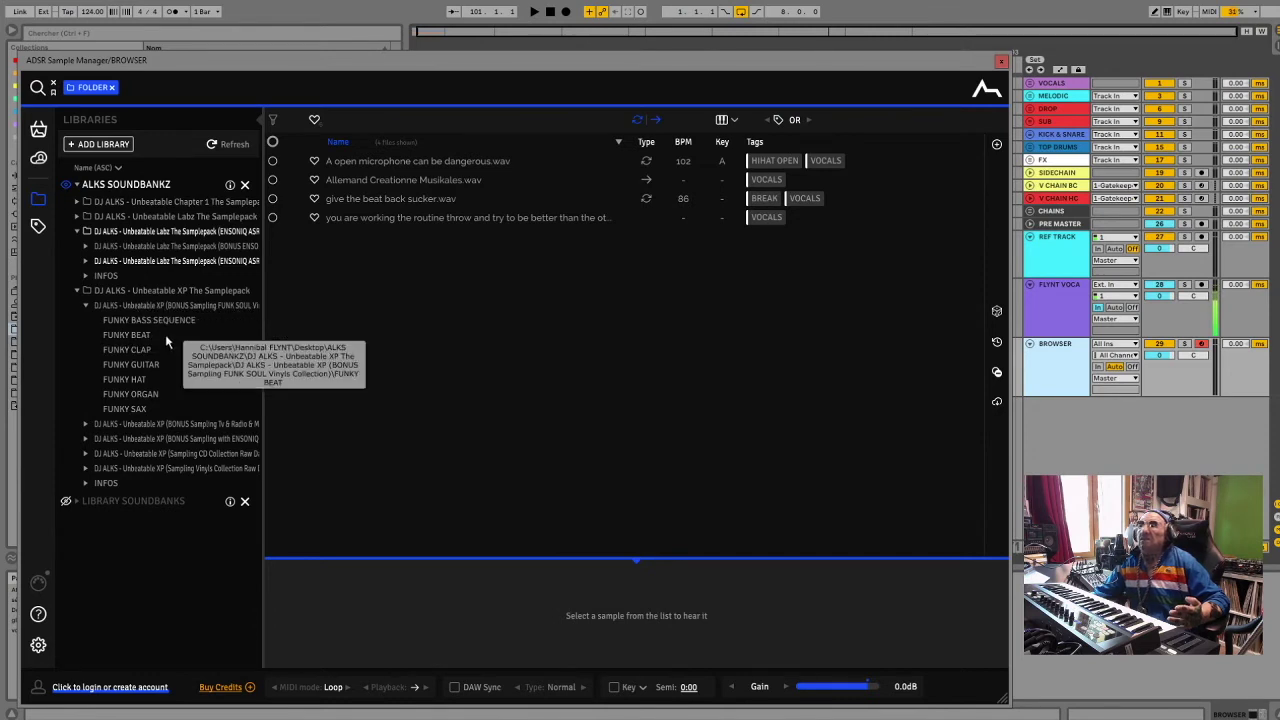
pyautogui.click(141, 305)
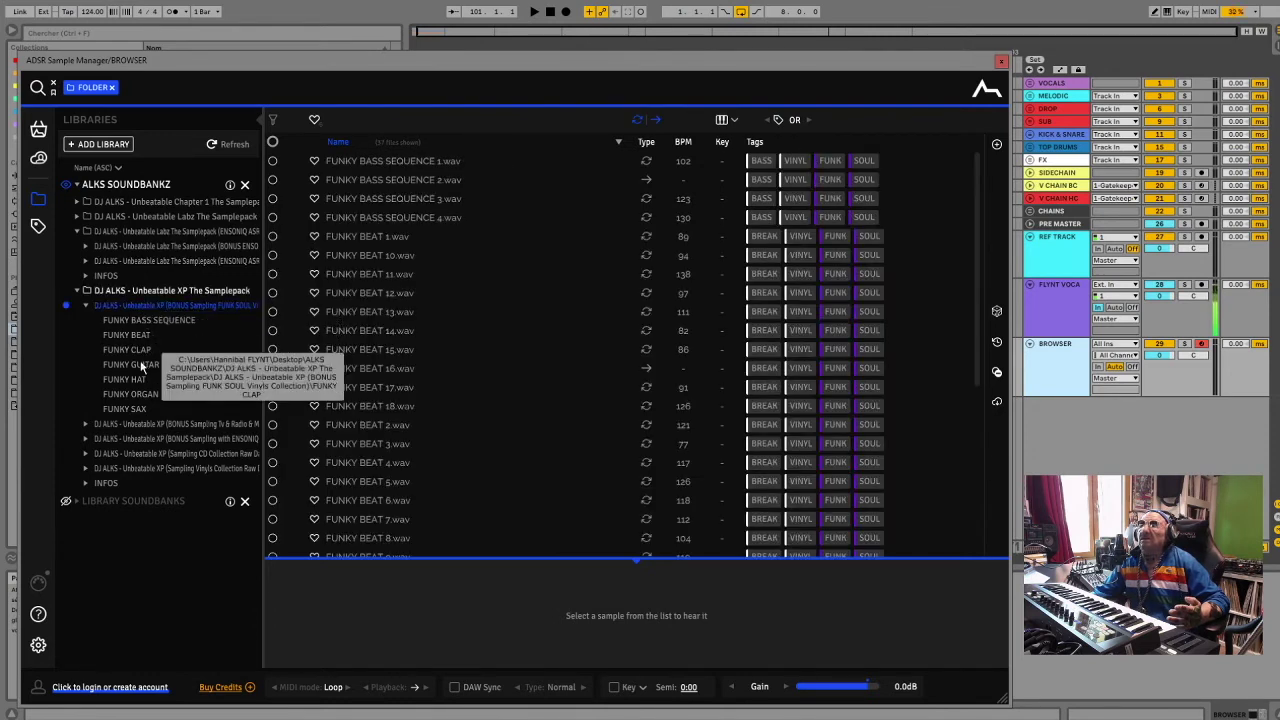
pyautogui.click(135, 319)
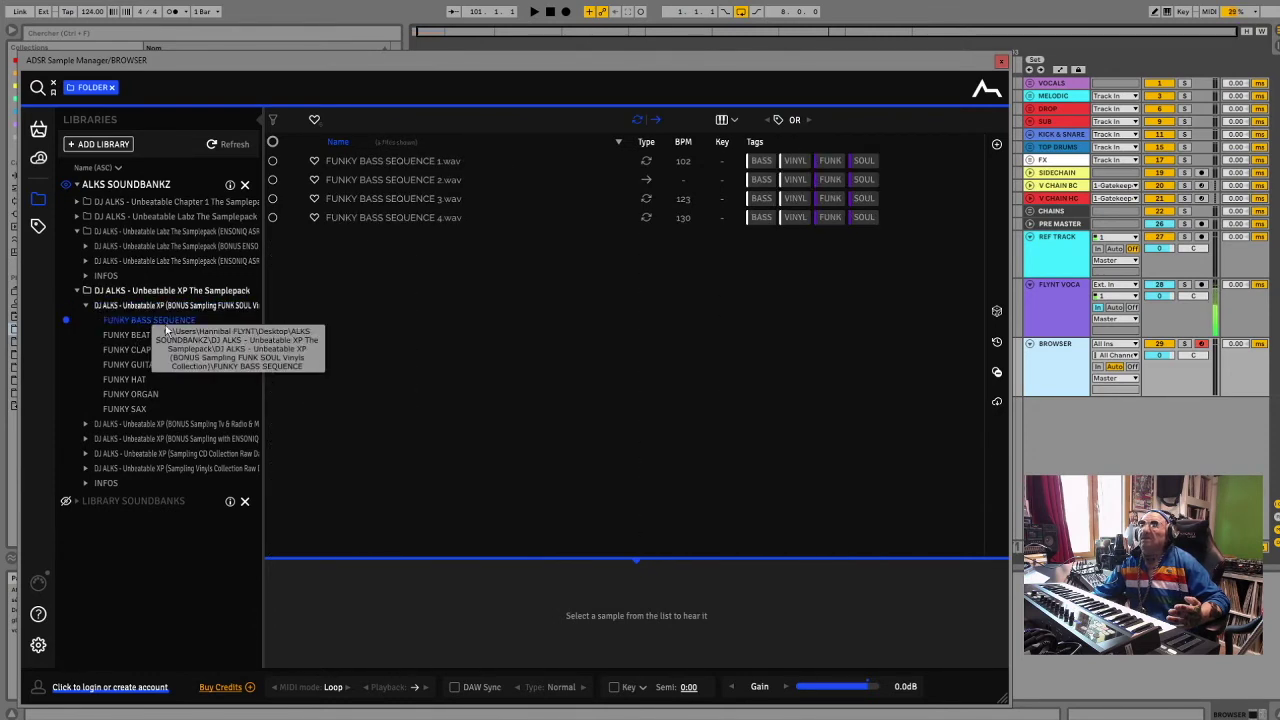
pyautogui.click(409, 201)
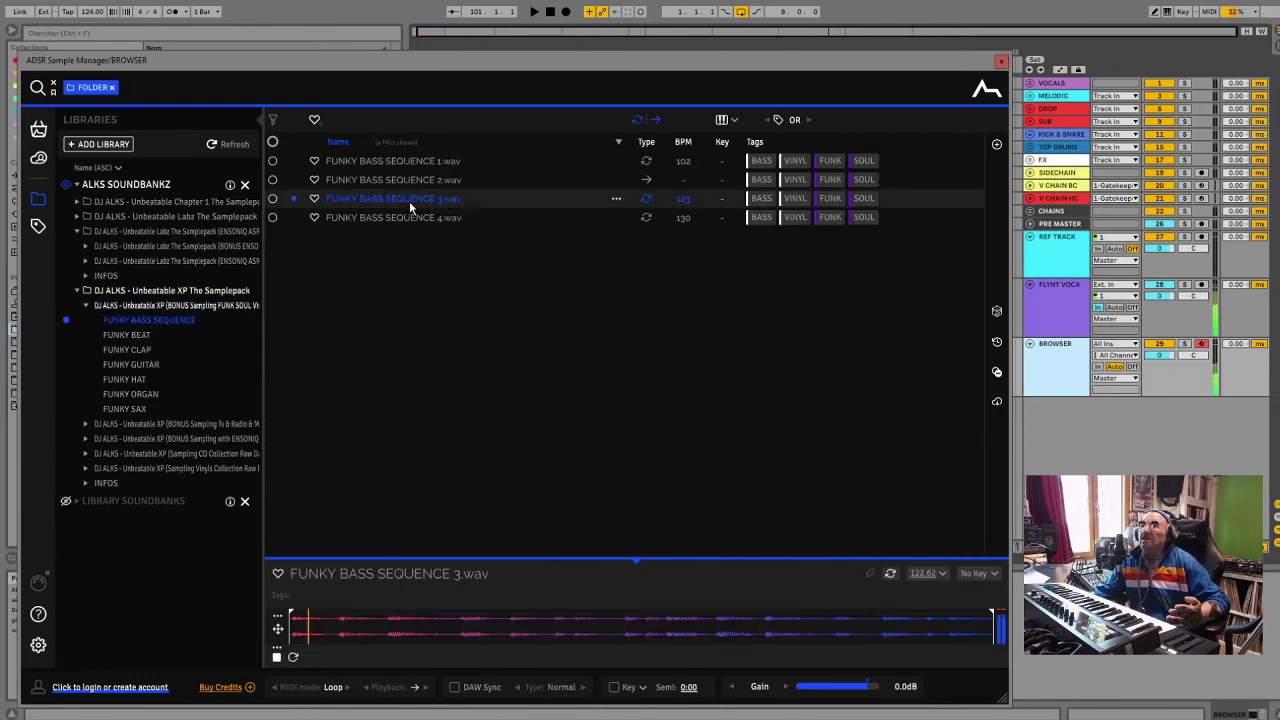
# Audition FUNKY BEAT 16, 2 and 4 in the FUNKY BEAT folder, and FUNKY CLAP 2 in the FUNKY CLAP folder
pyautogui.click(150, 337)
pyautogui.click(337, 293)
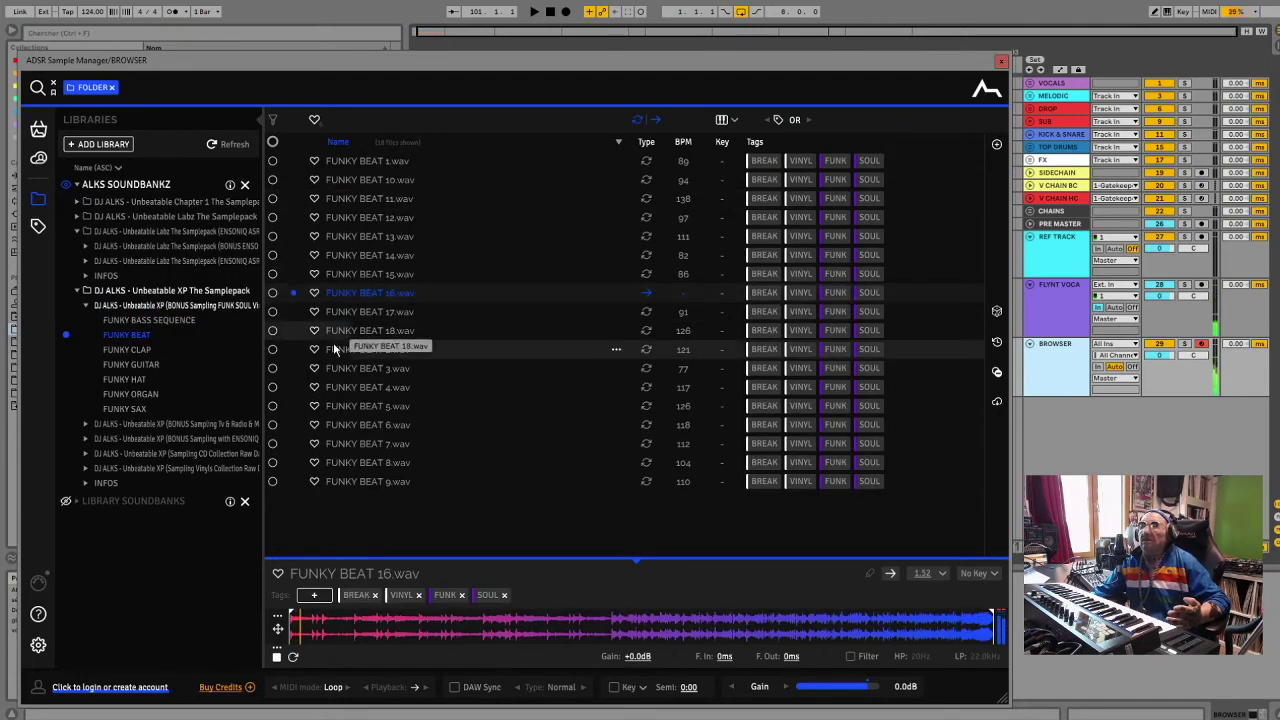
pyautogui.click(336, 349)
pyautogui.click(340, 387)
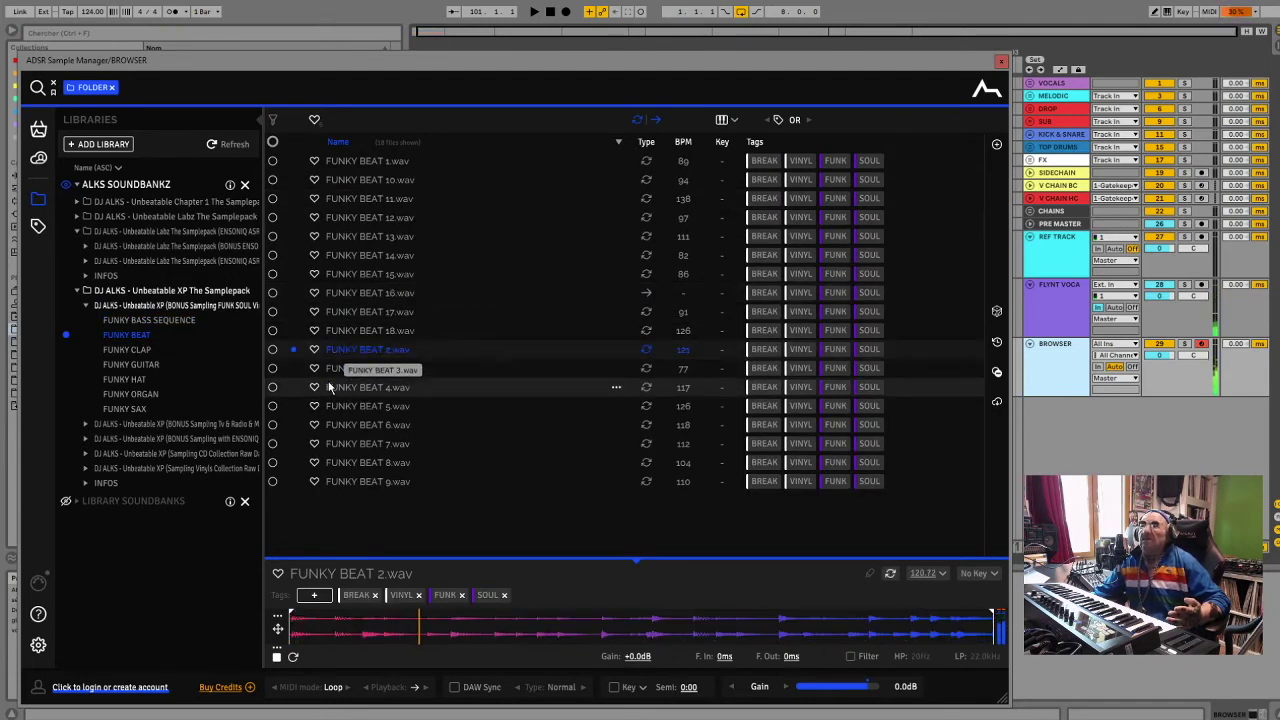
pyautogui.click(113, 352)
pyautogui.click(351, 179)
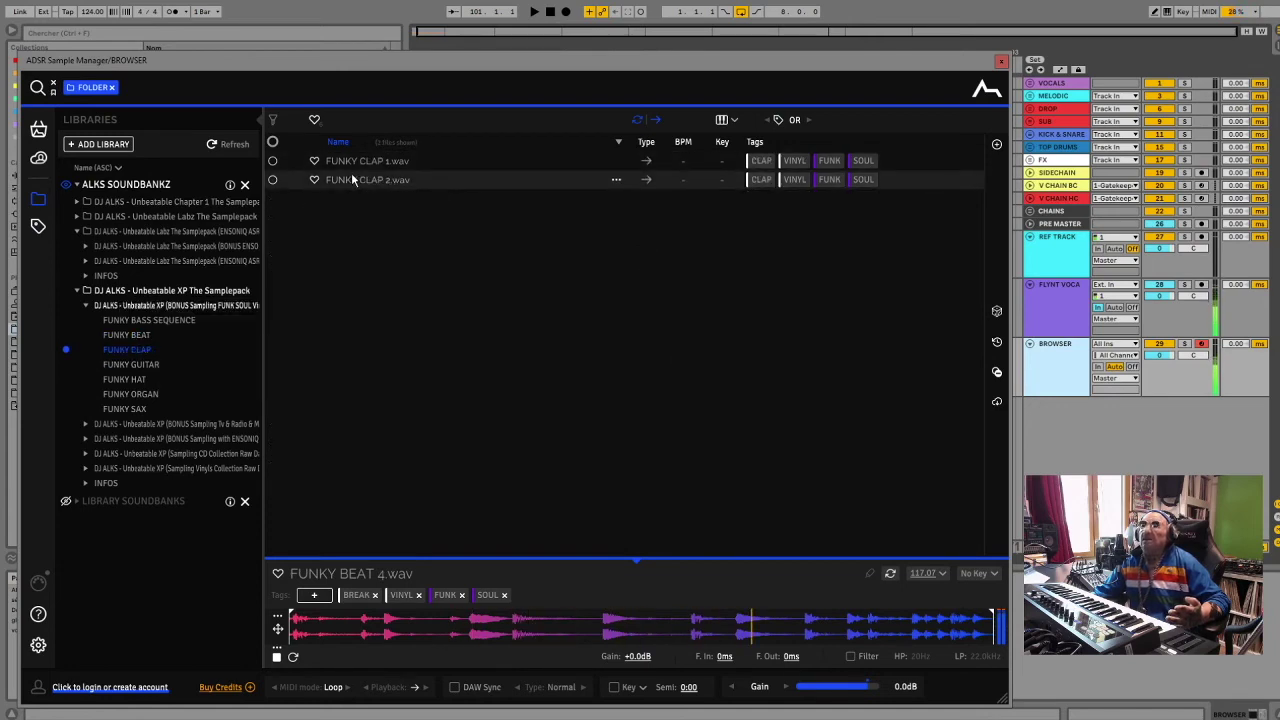
# Audition FUNKY GUITAR 3, FUNKY HAT 2, FUNKY ORGAN 1, FUNKY SAX 3 and FUNKY SAX 6 in their respective folders
pyautogui.click(126, 366)
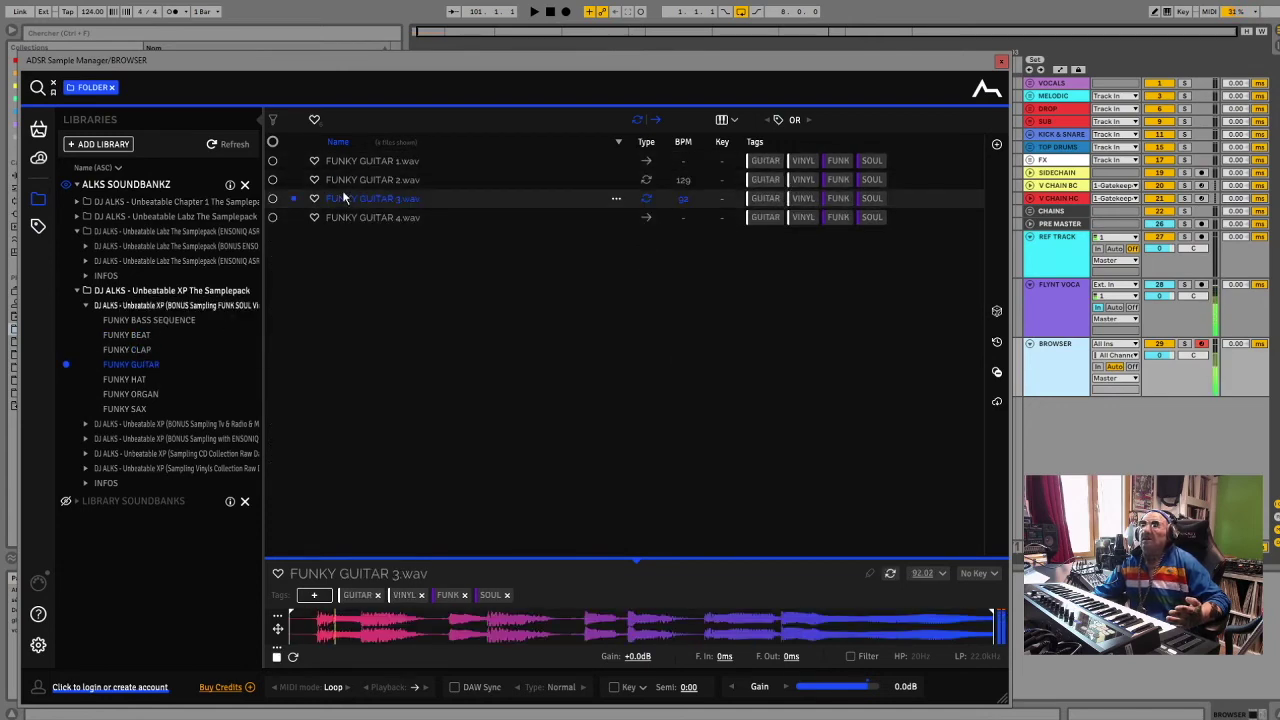
pyautogui.click(124, 379)
pyautogui.click(354, 180)
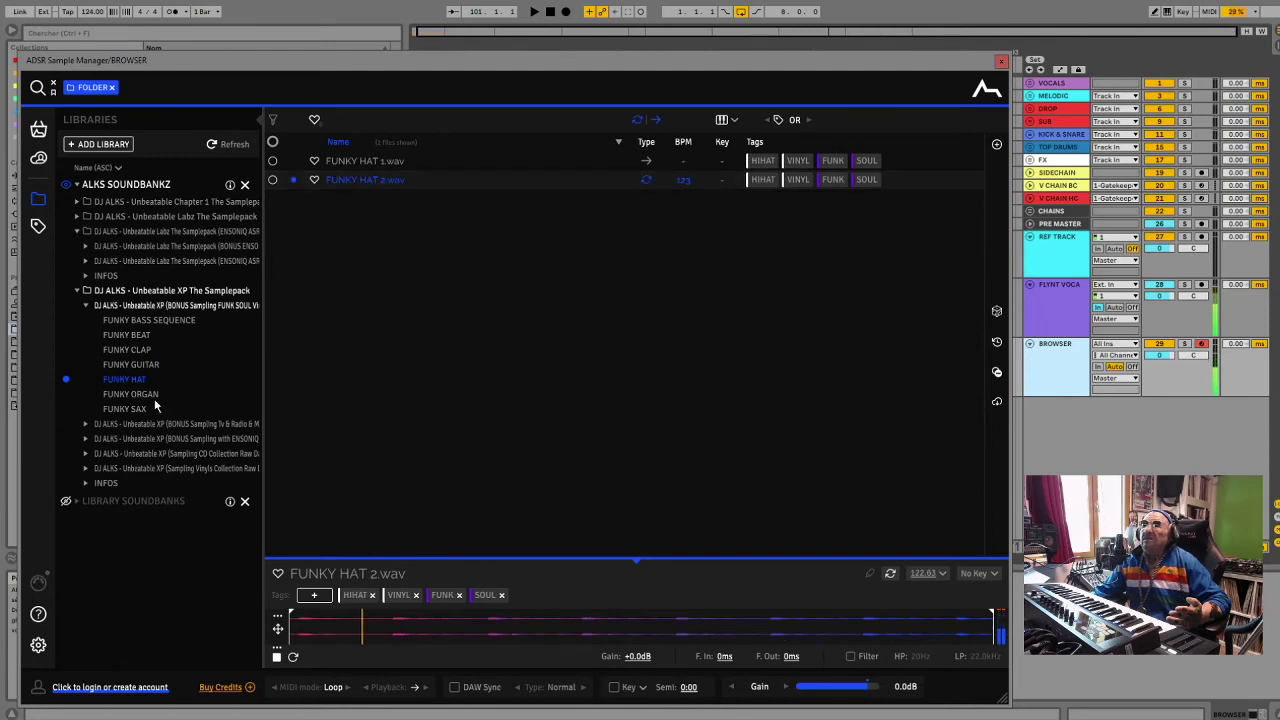
pyautogui.click(152, 396)
pyautogui.click(376, 162)
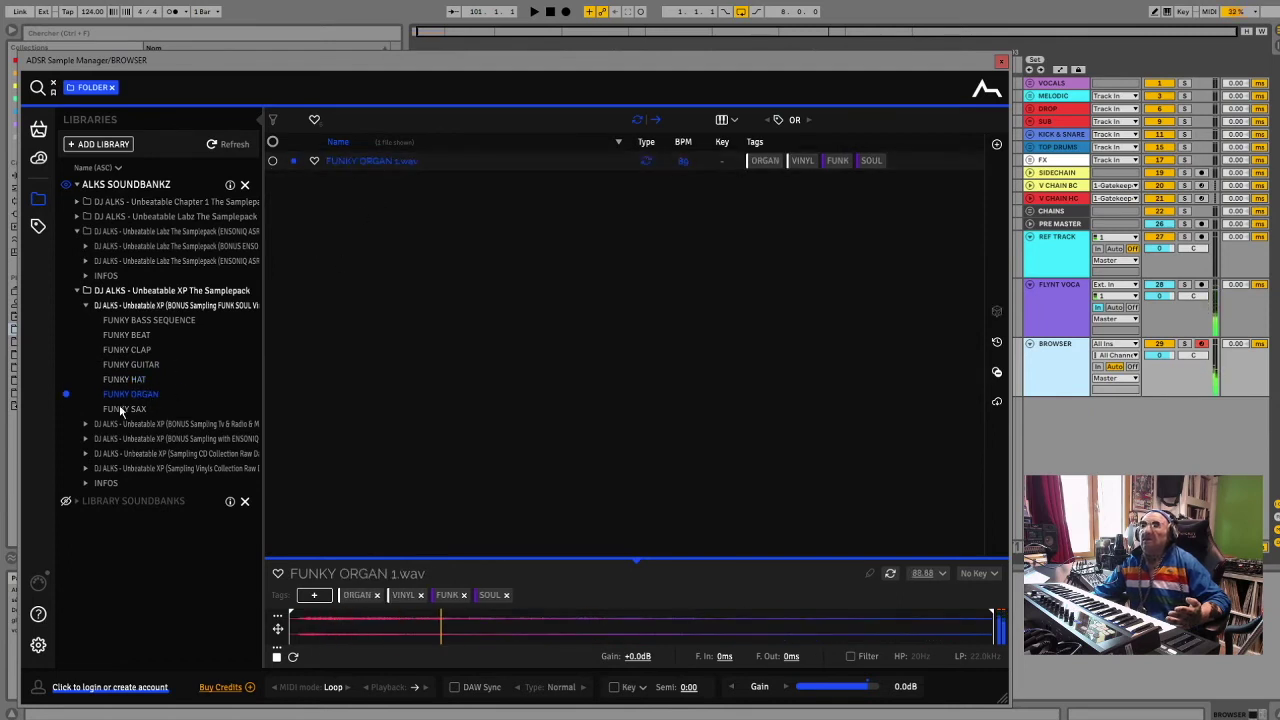
pyautogui.click(124, 409)
pyautogui.click(358, 197)
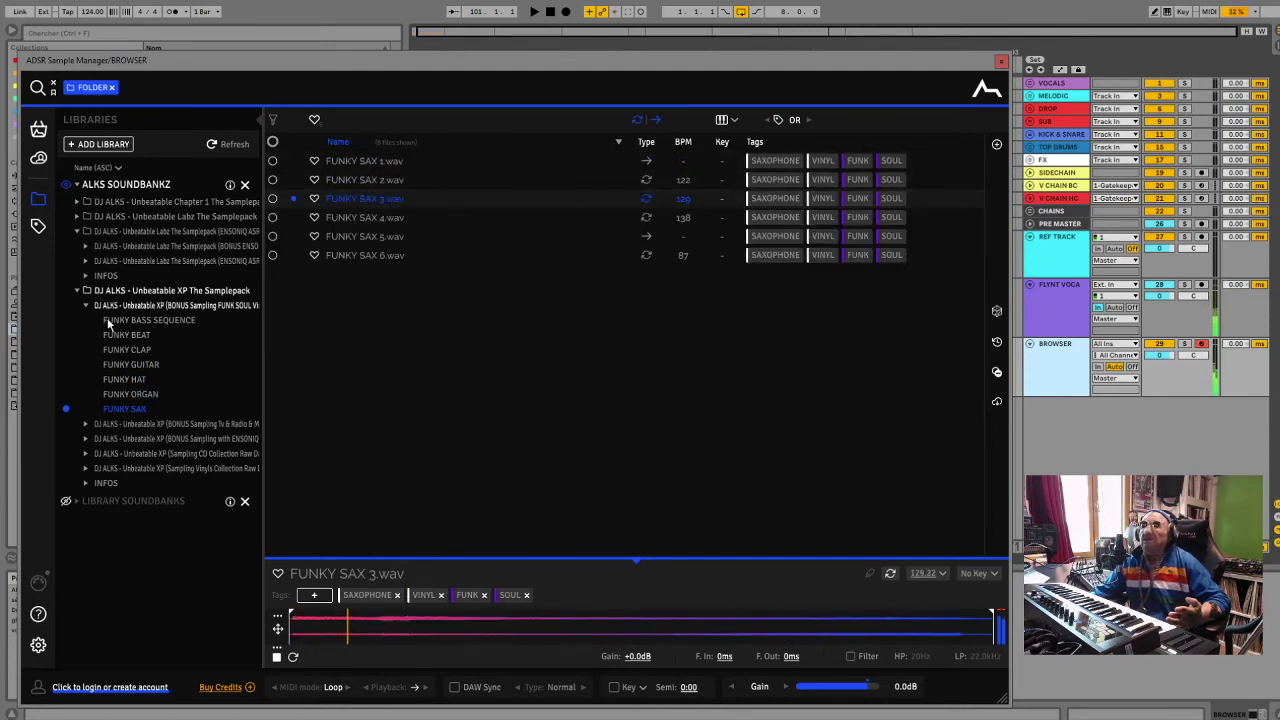
pyautogui.click(349, 255)
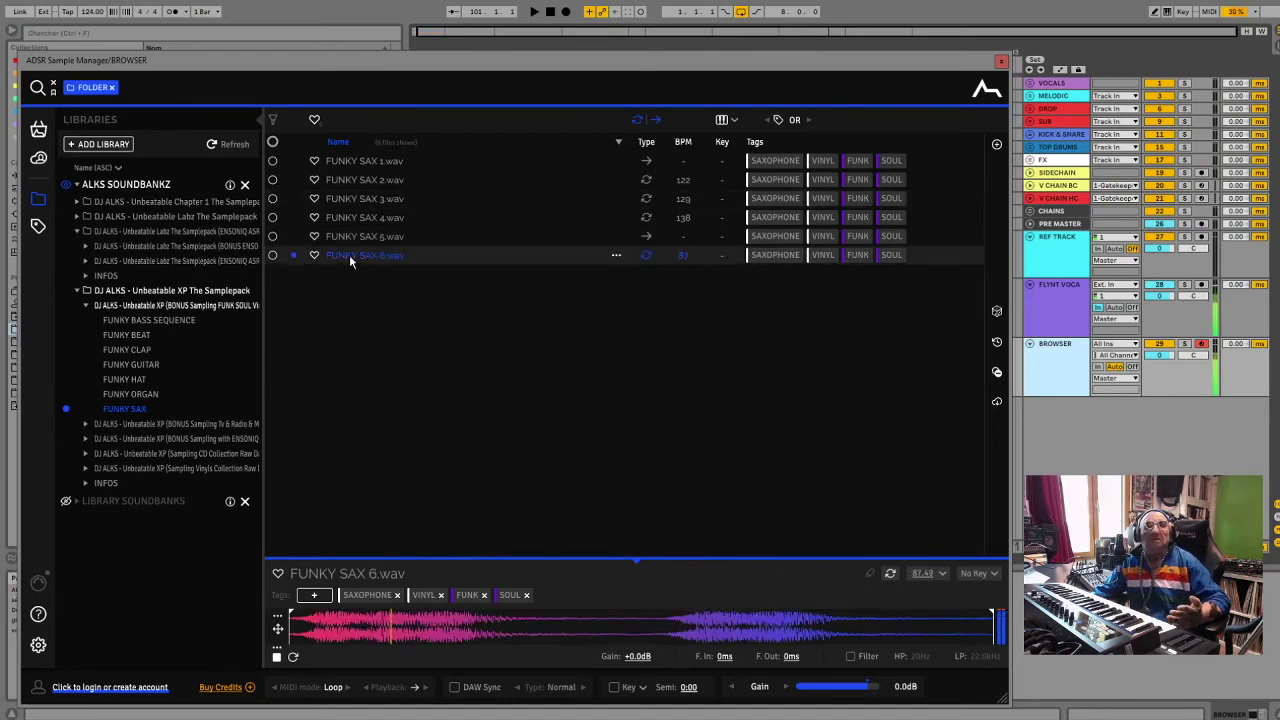
# Switch to the BONUS Sampling Tv & Radio & Misc collection and sample its folders from APAT SAMPLE to LOL SONGS, including CLASSICAL MUSIC SENTENCE 4 and FX 3
pyautogui.click(86, 306)
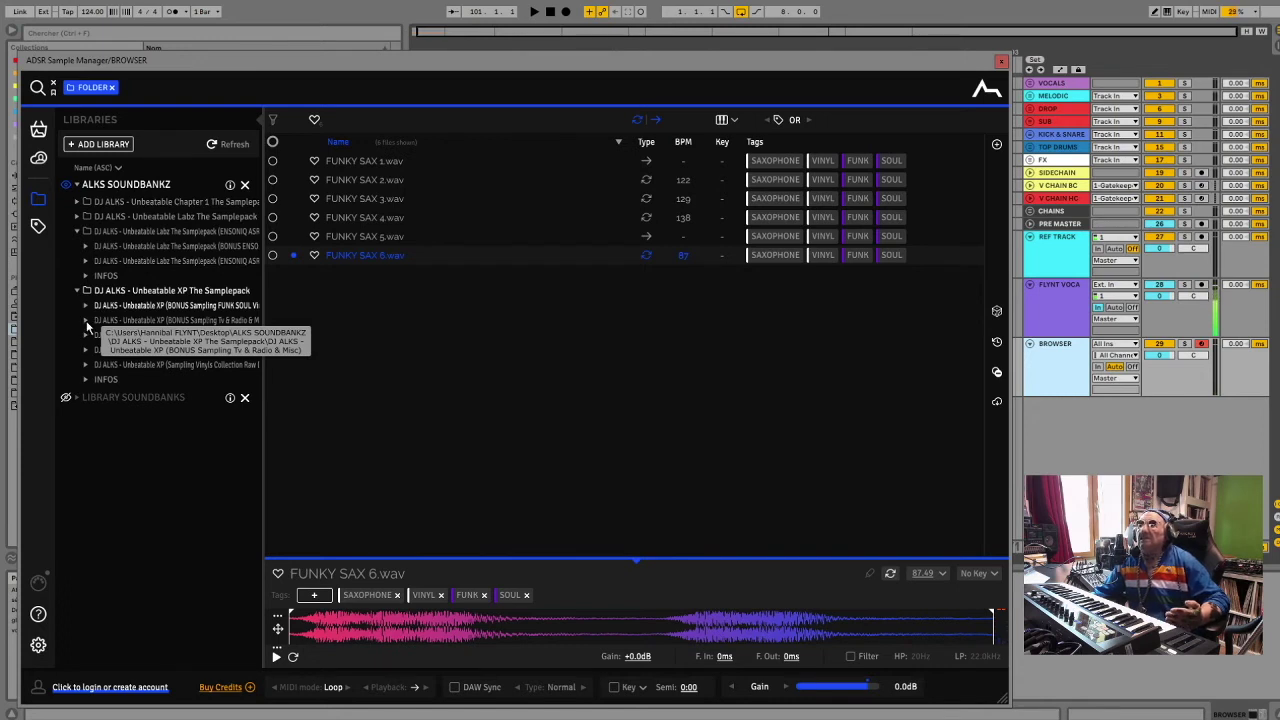
pyautogui.click(86, 320)
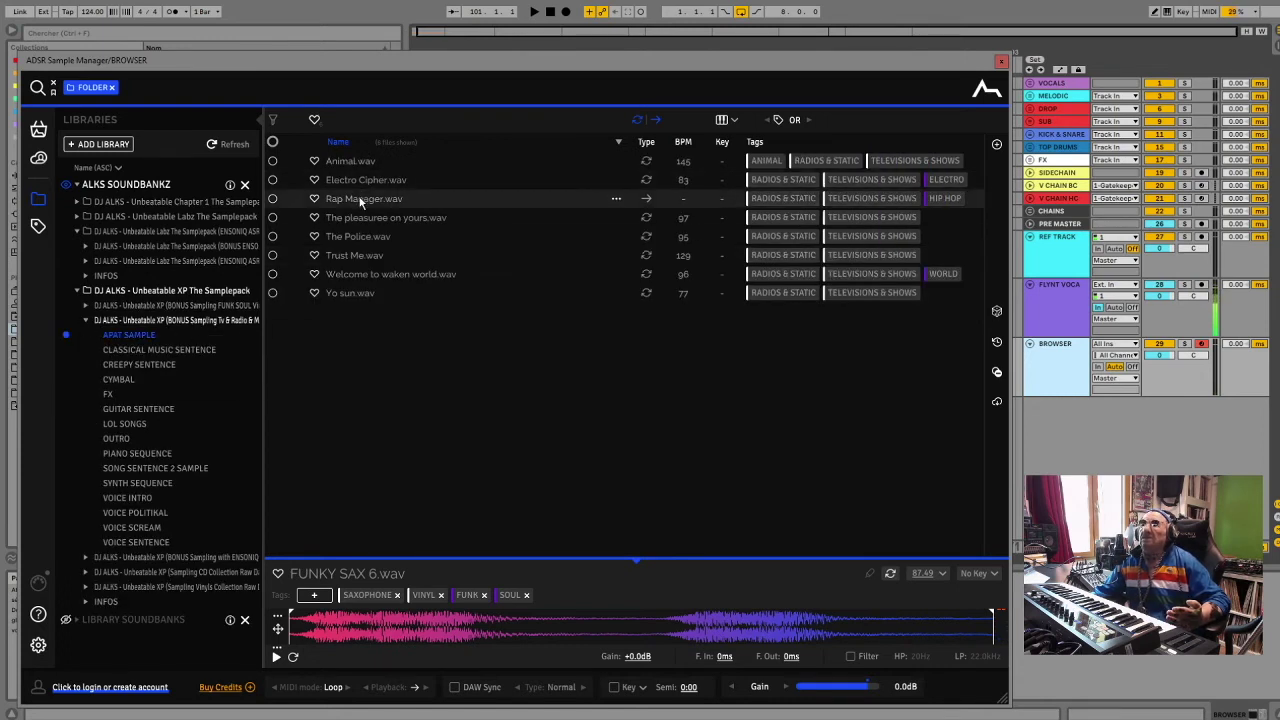
pyautogui.click(160, 350)
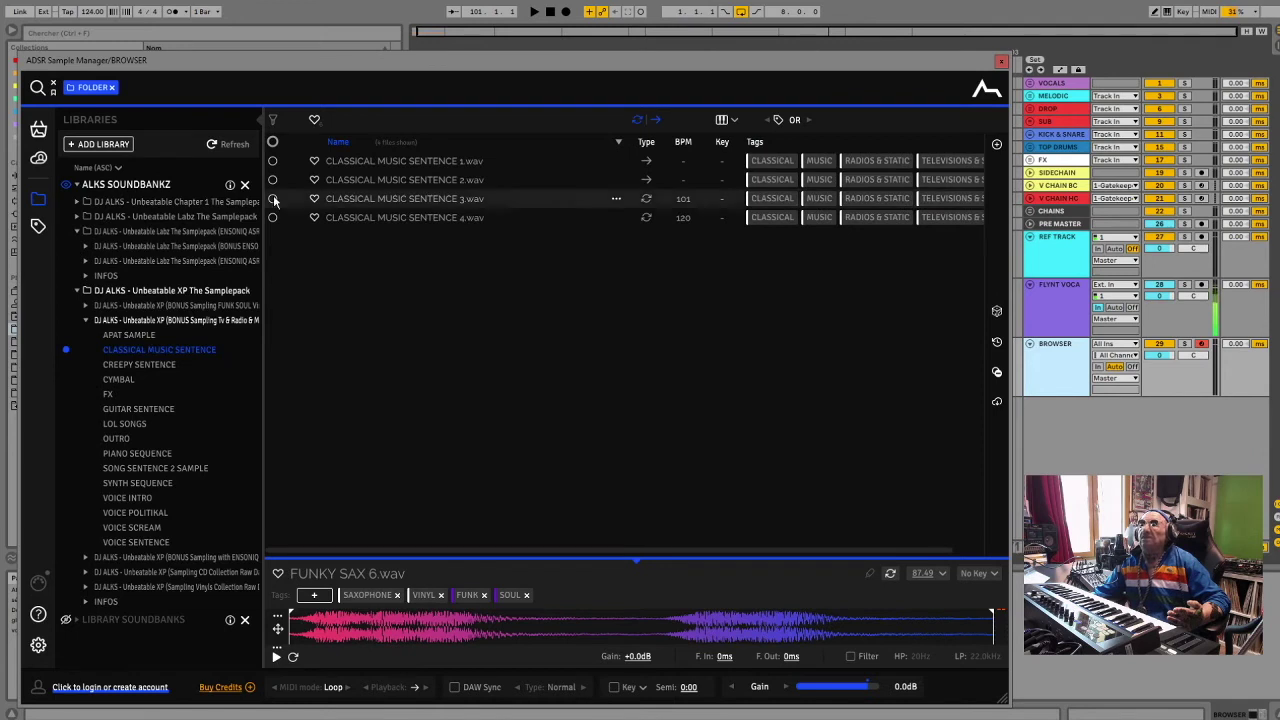
pyautogui.click(350, 217)
pyautogui.click(140, 364)
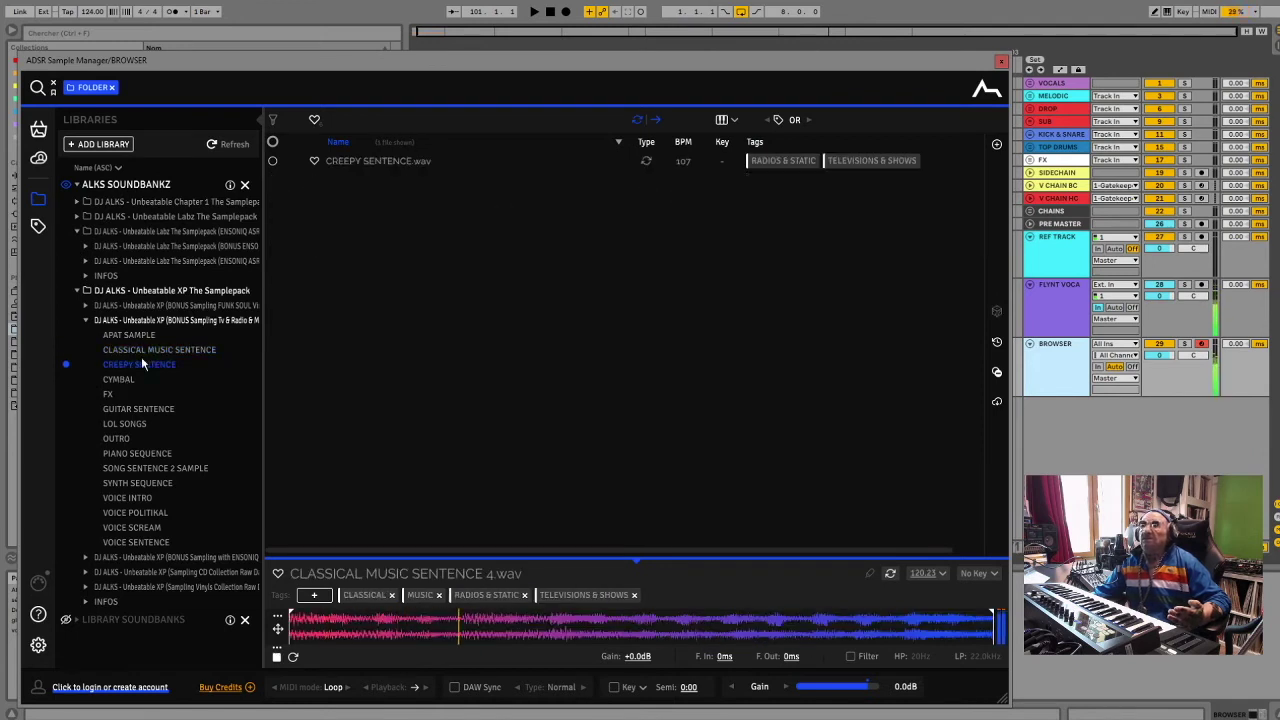
pyautogui.click(352, 160)
pyautogui.click(106, 394)
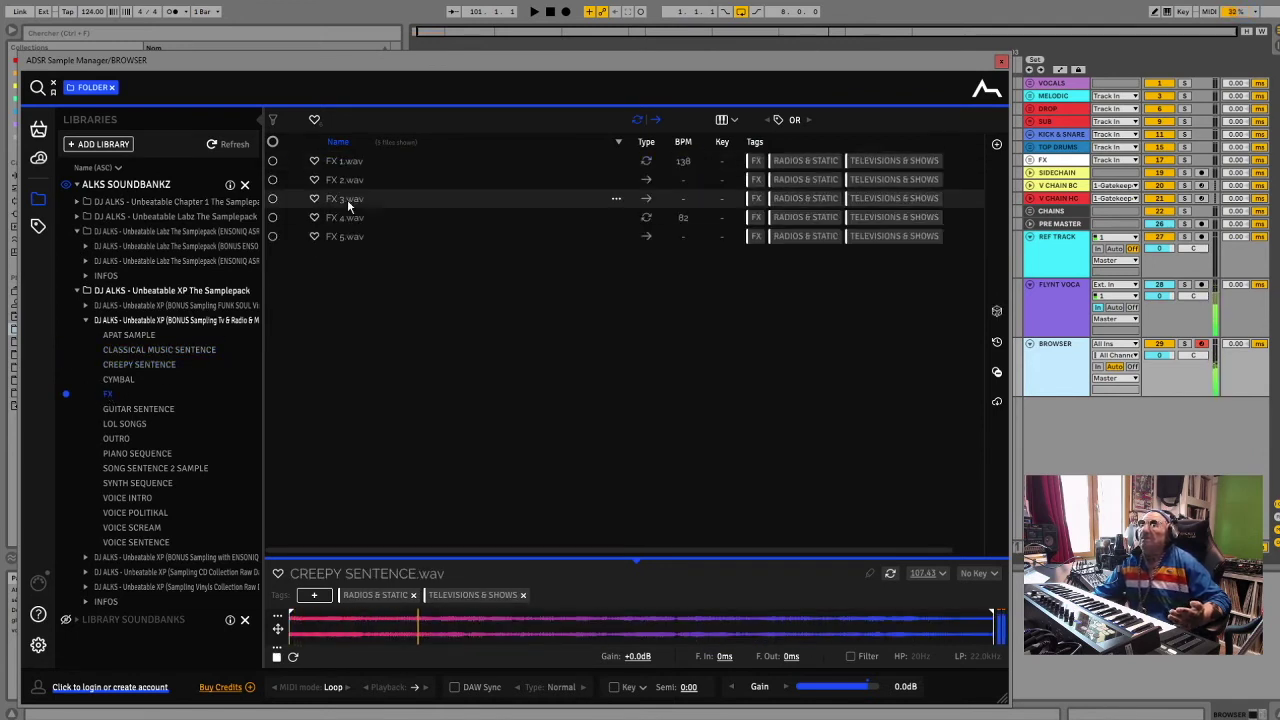
pyautogui.click(124, 424)
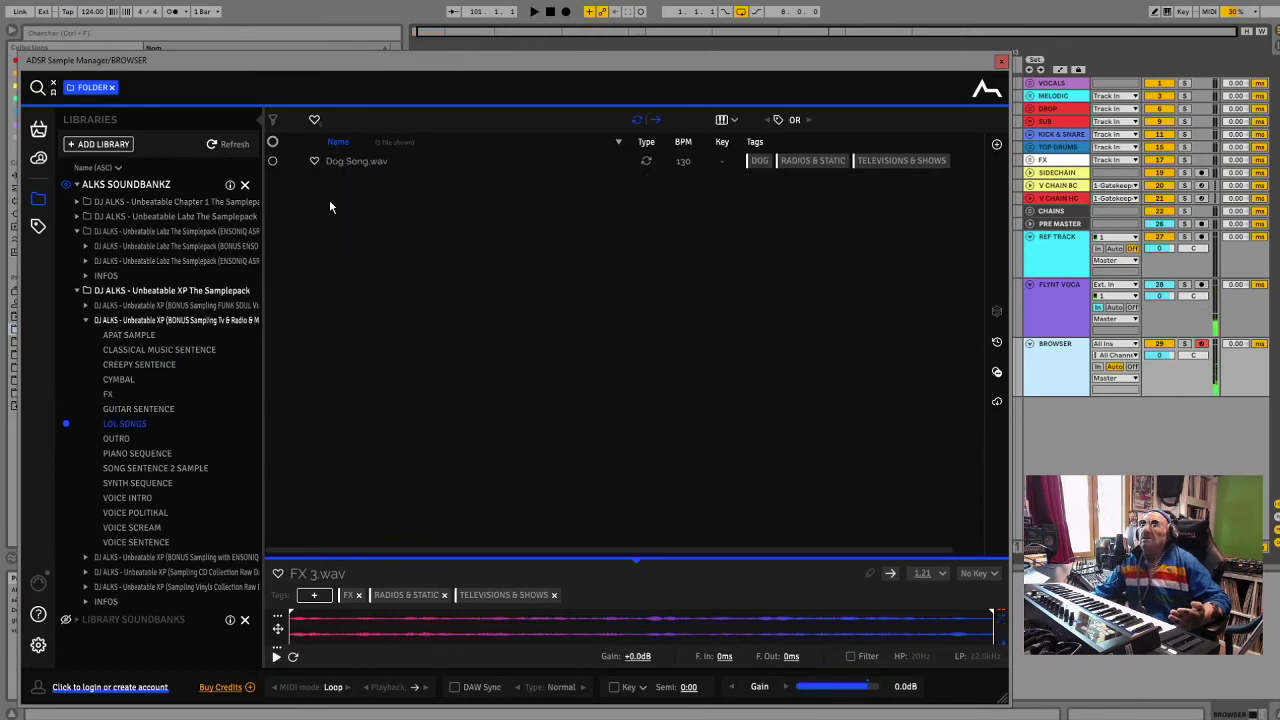
# Audition samples in the PIANO SEQUENCE, SYNTH SEQUENCE, VOICE INTRO and VOICE POLITIKAL folders, and open the VOICE SCREAM folder
pyautogui.click(127, 454)
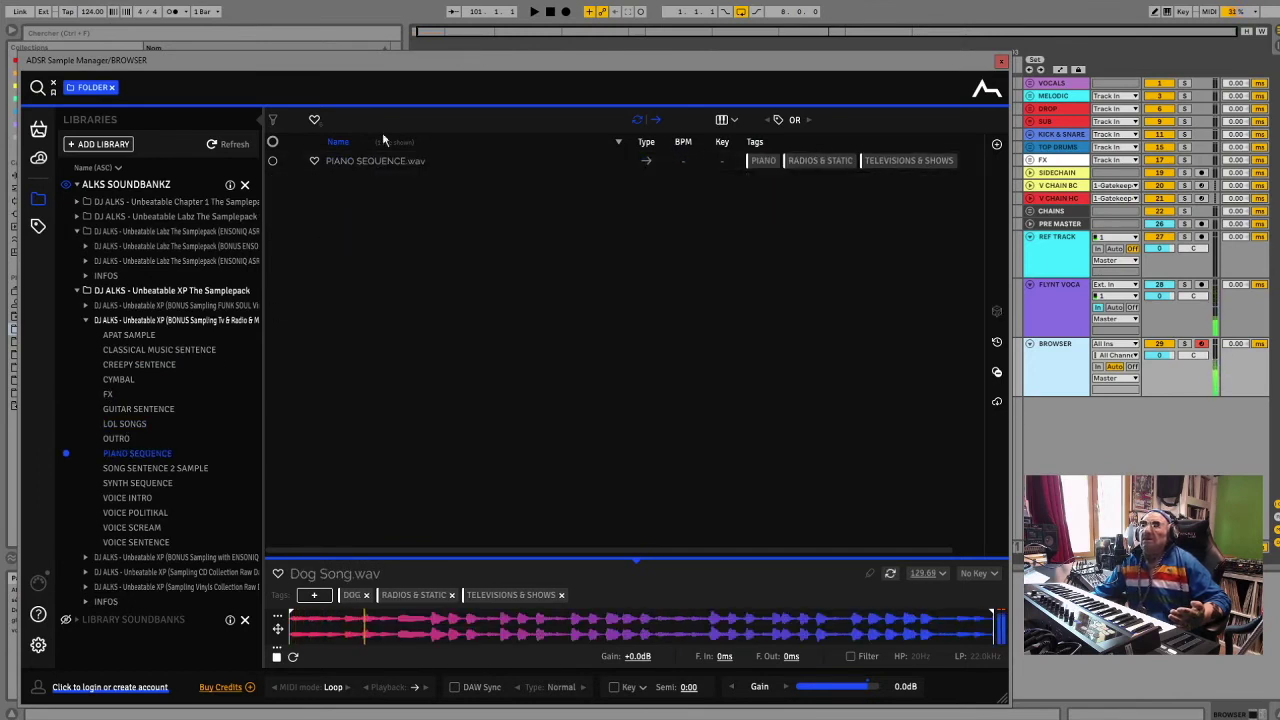
pyautogui.click(383, 162)
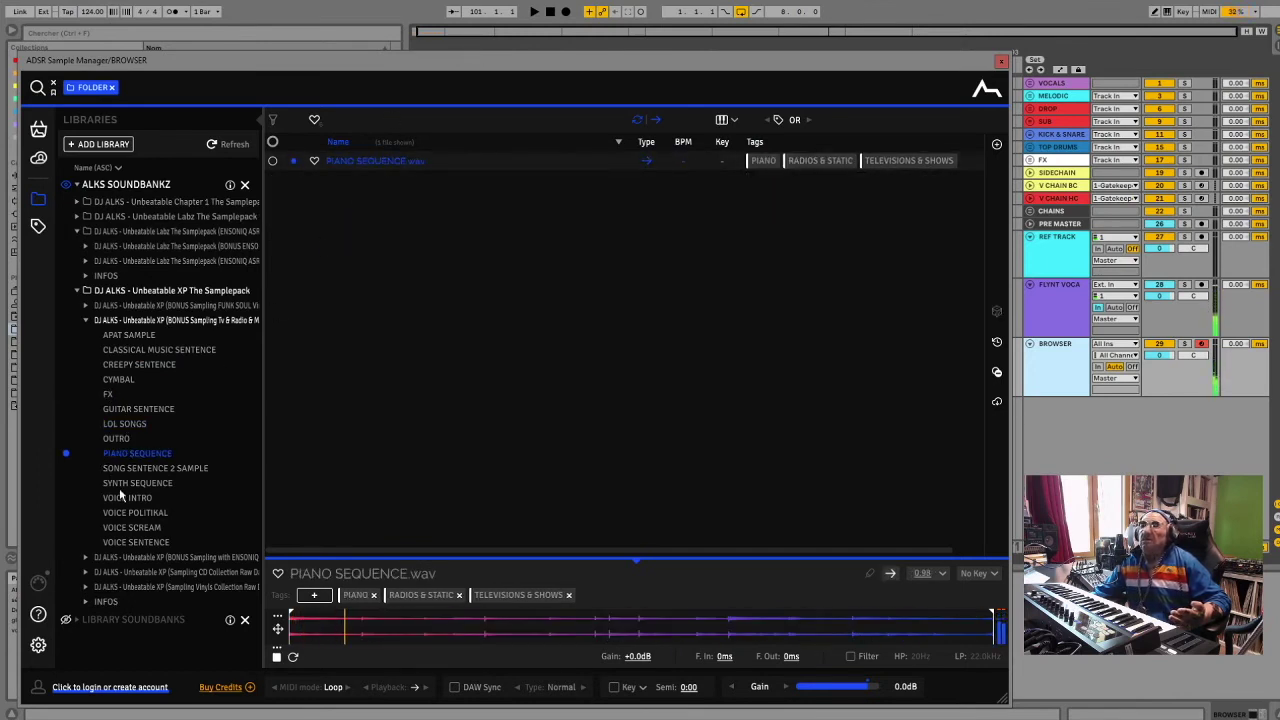
pyautogui.click(119, 486)
pyautogui.click(349, 178)
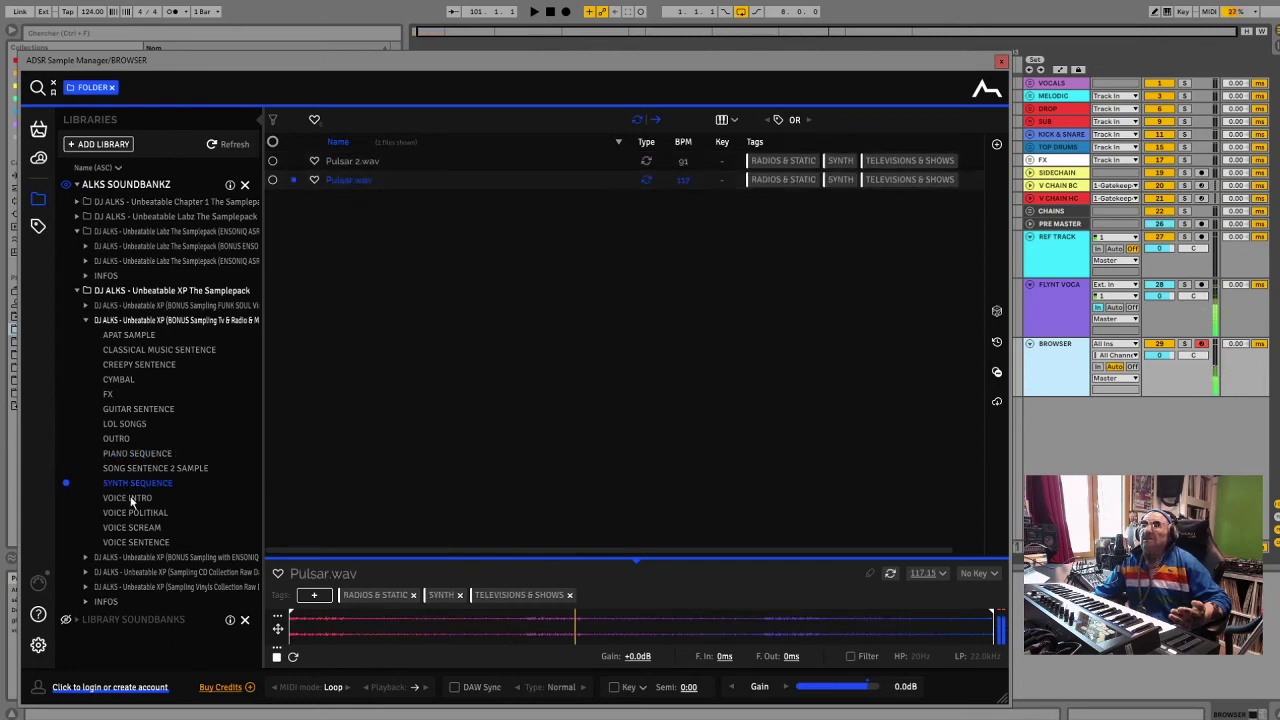
pyautogui.click(128, 498)
pyautogui.click(348, 162)
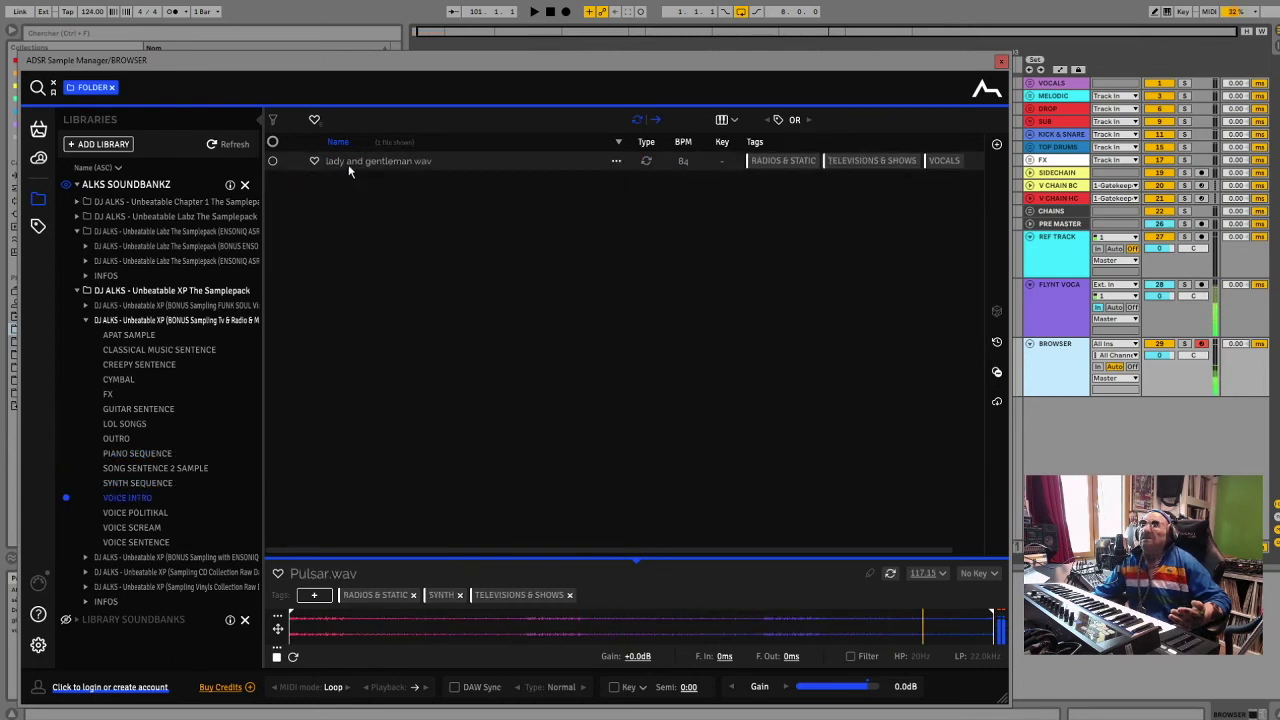
pyautogui.click(127, 510)
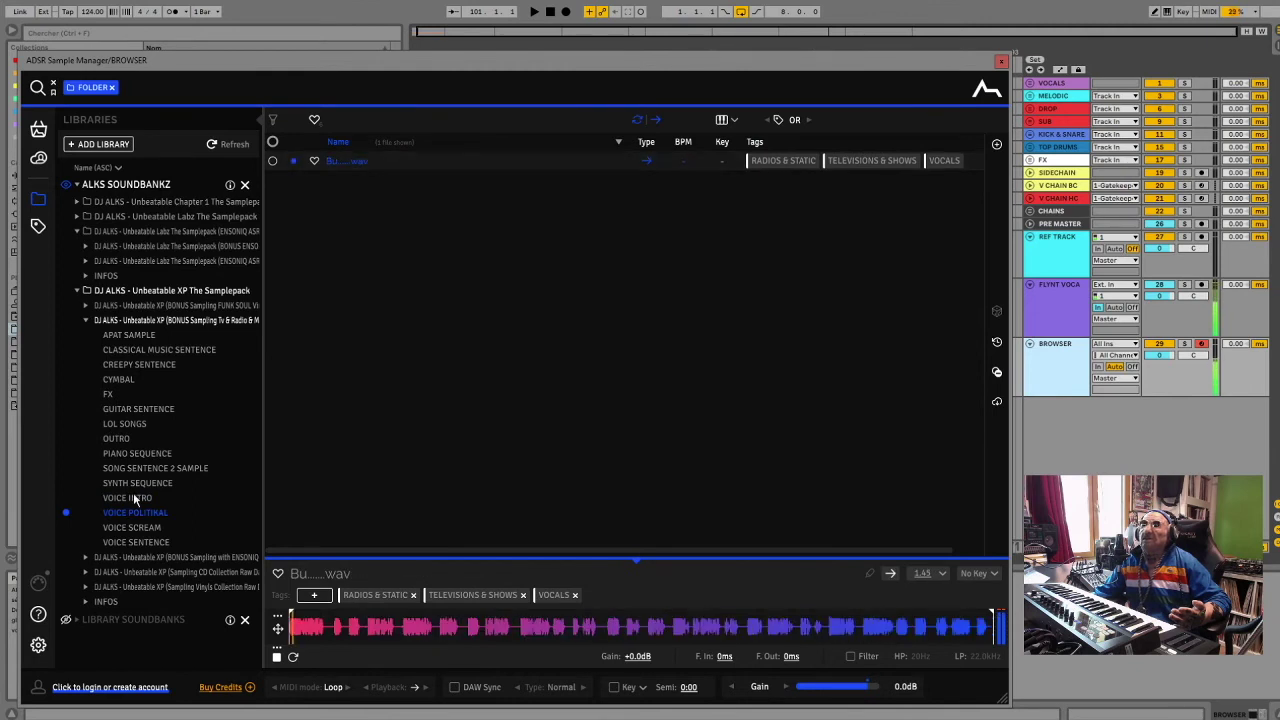
pyautogui.click(129, 528)
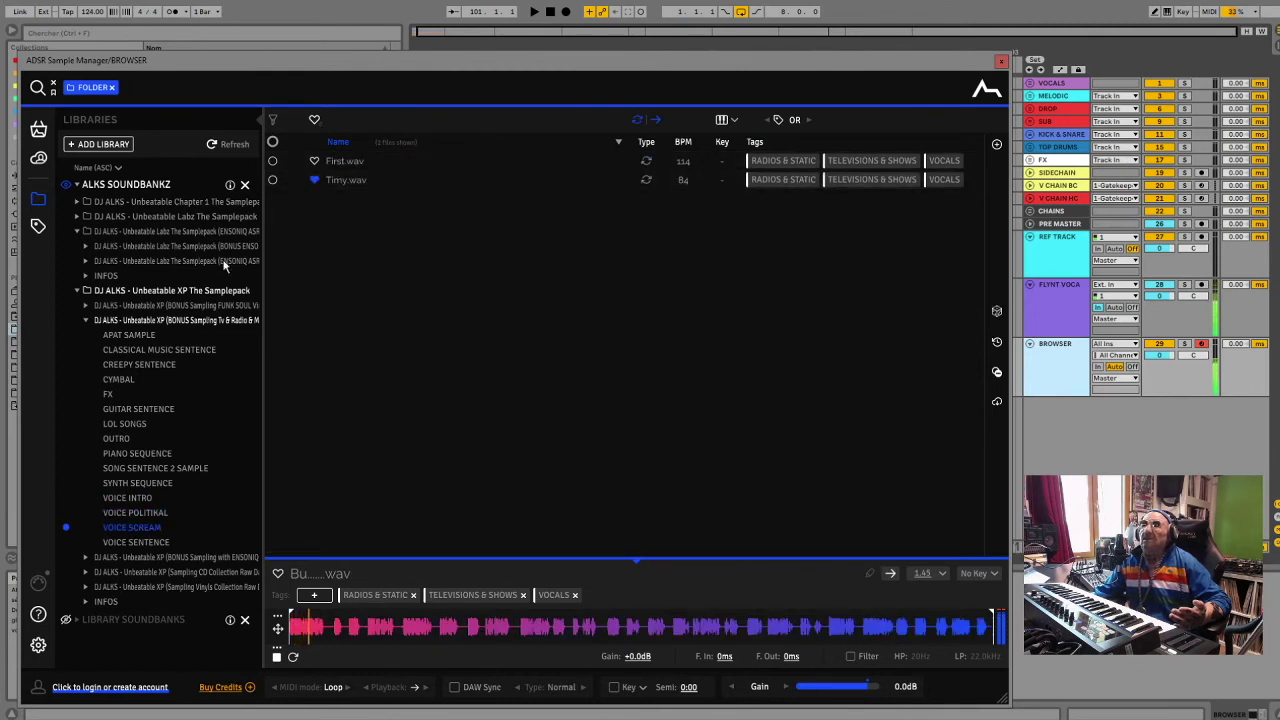
# Switch to the BONUS Sampling with ENSONIQ ASRX collection and audition Moog Bass.aif, BEAT JUGGLING LOOP 1.aif and BREAK FILL 1.aif
pyautogui.click(85, 320)
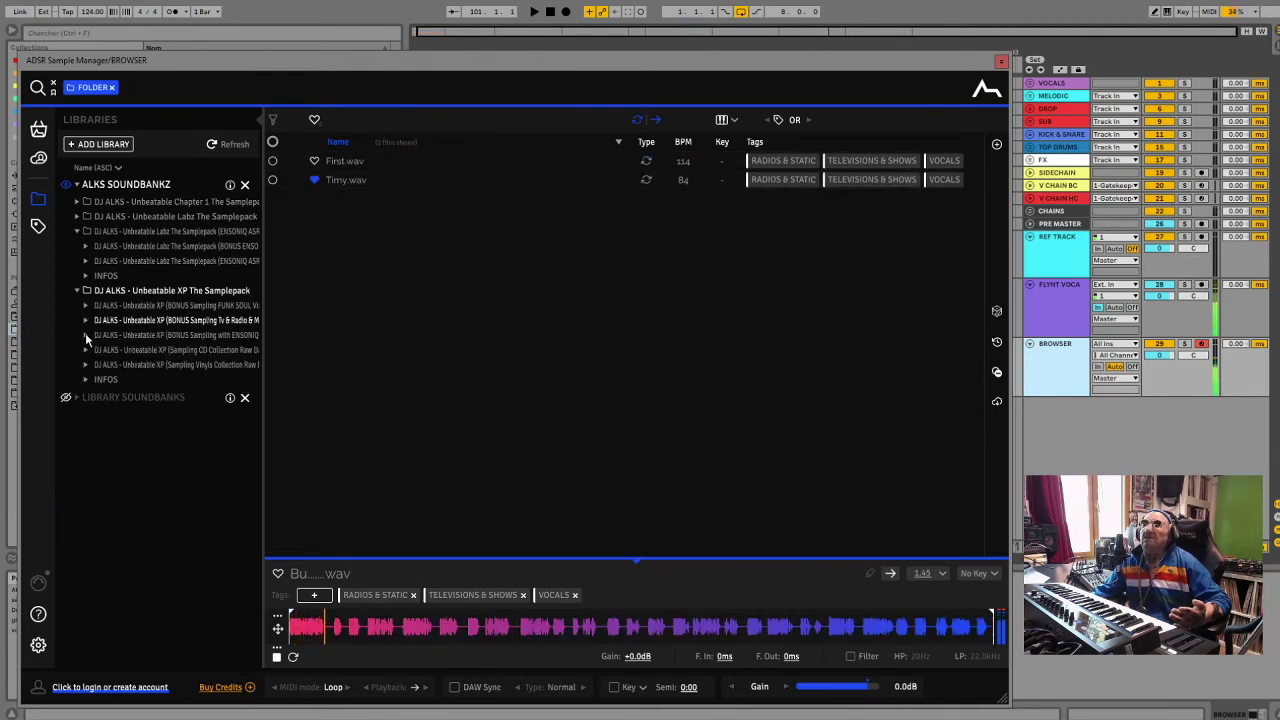
pyautogui.click(86, 338)
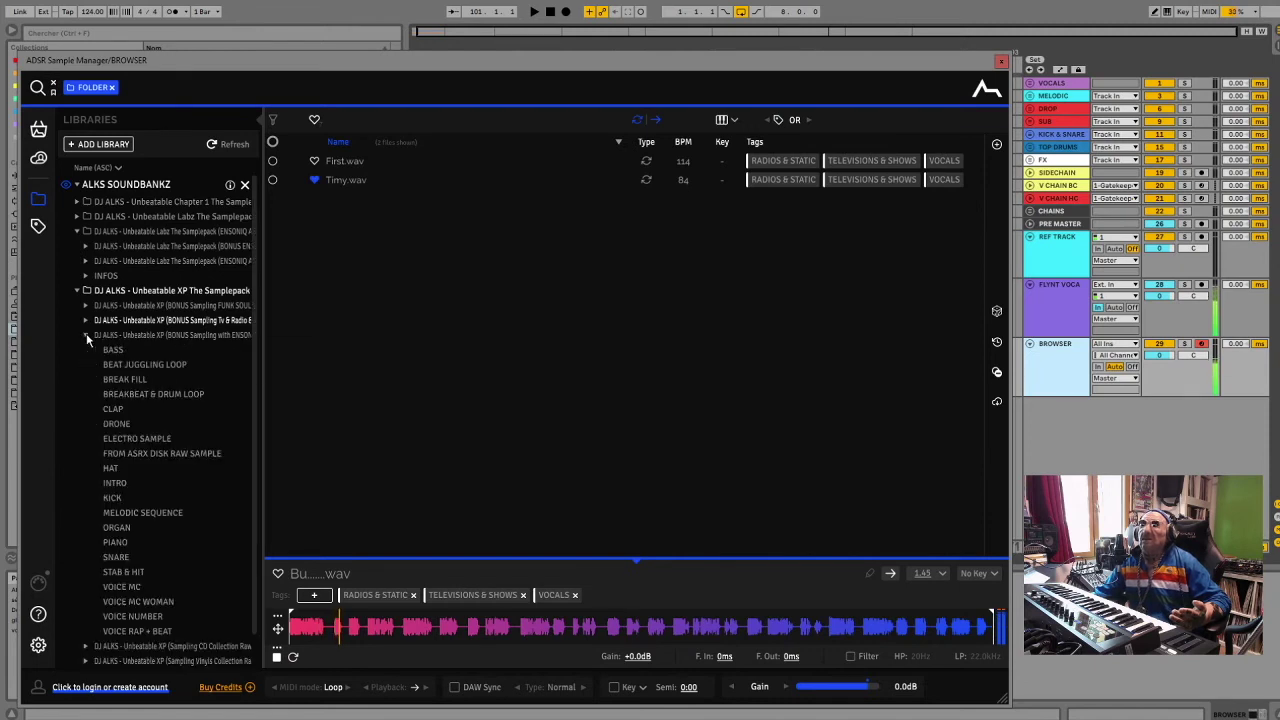
pyautogui.click(112, 351)
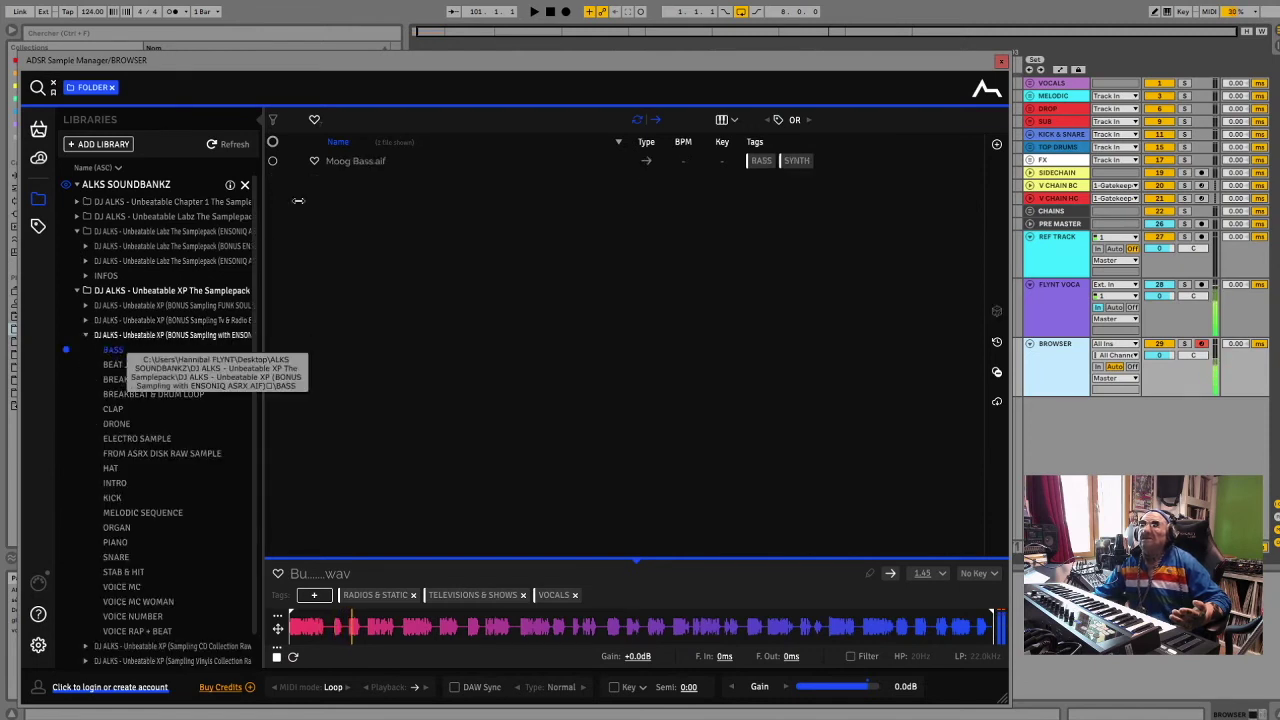
pyautogui.click(348, 165)
pyautogui.click(144, 364)
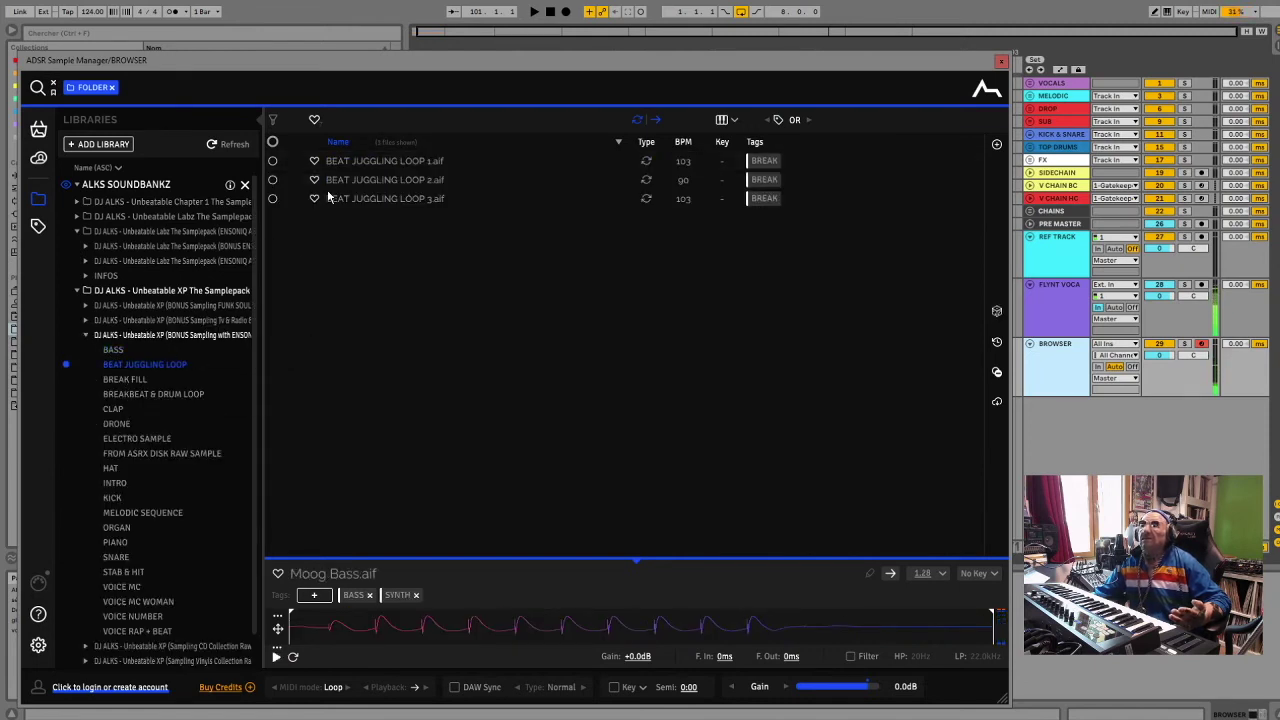
pyautogui.click(350, 165)
pyautogui.click(124, 379)
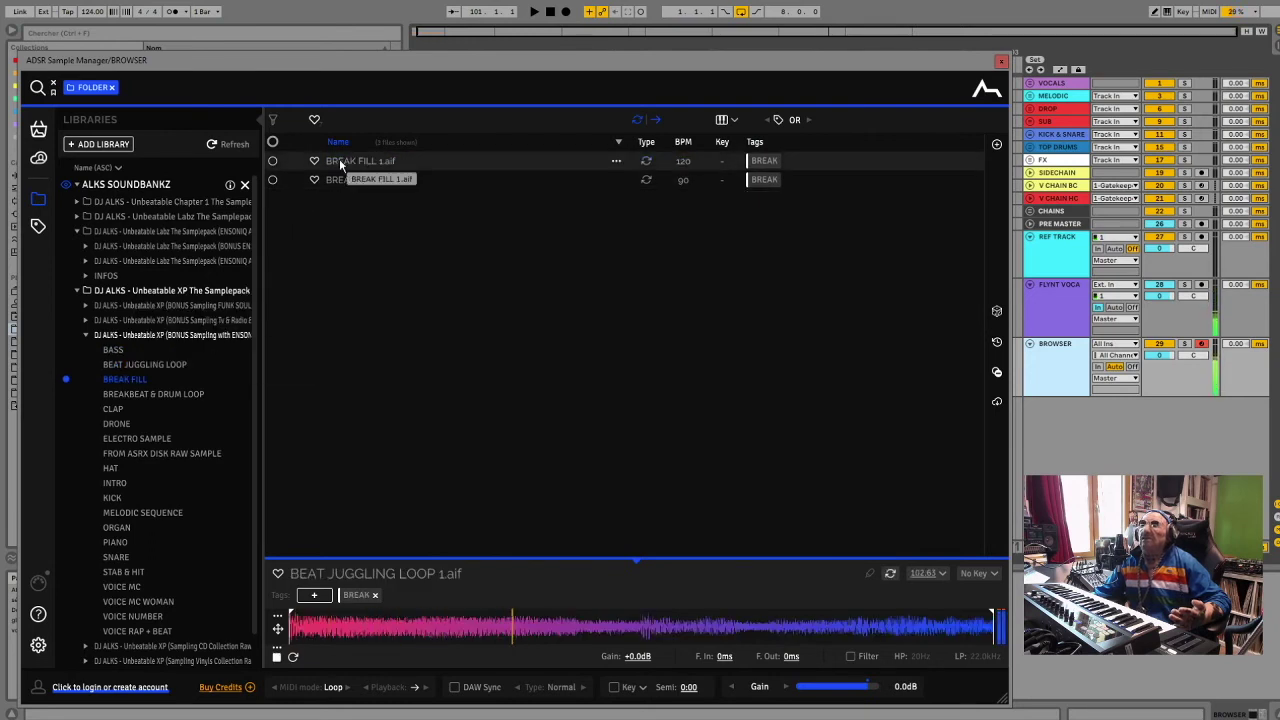
pyautogui.click(347, 161)
# Open the BREAKBEAT & DRUM LOOP folder and audition its loops in sequence from LOOP 11 through LOOP 23, then pick one further down
pyautogui.click(134, 395)
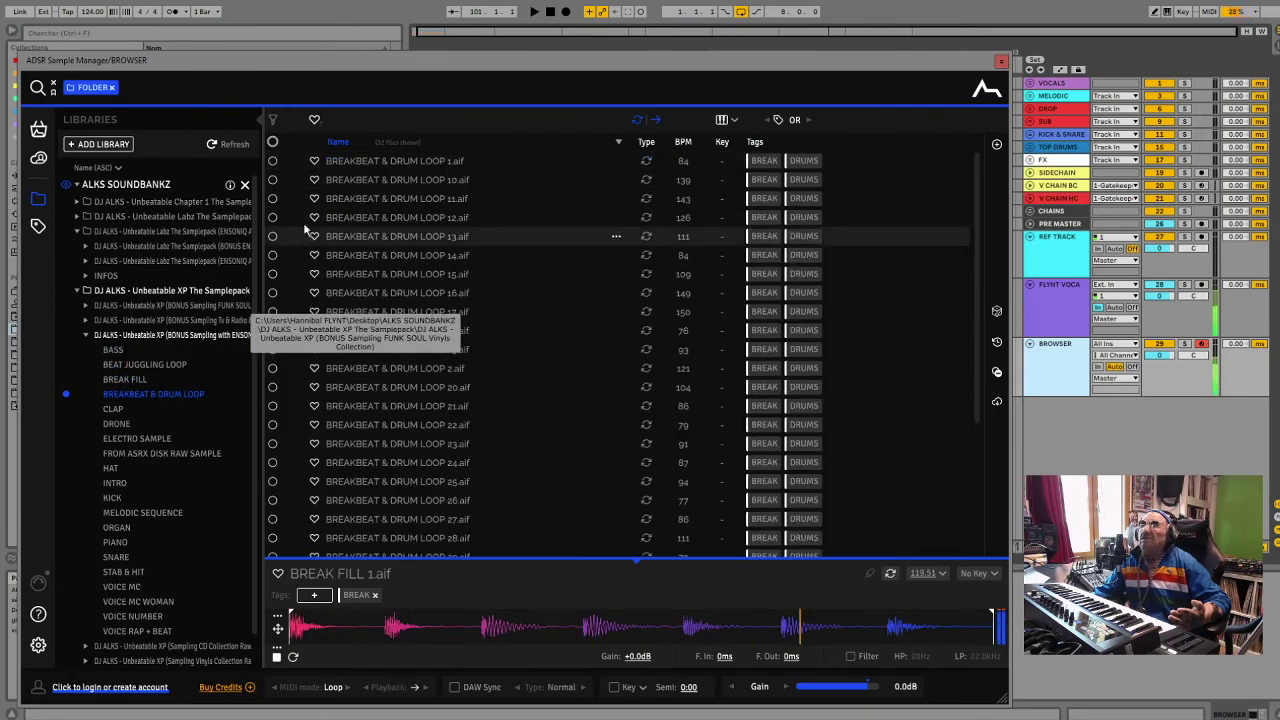
pyautogui.click(332, 199)
pyautogui.press('Down')
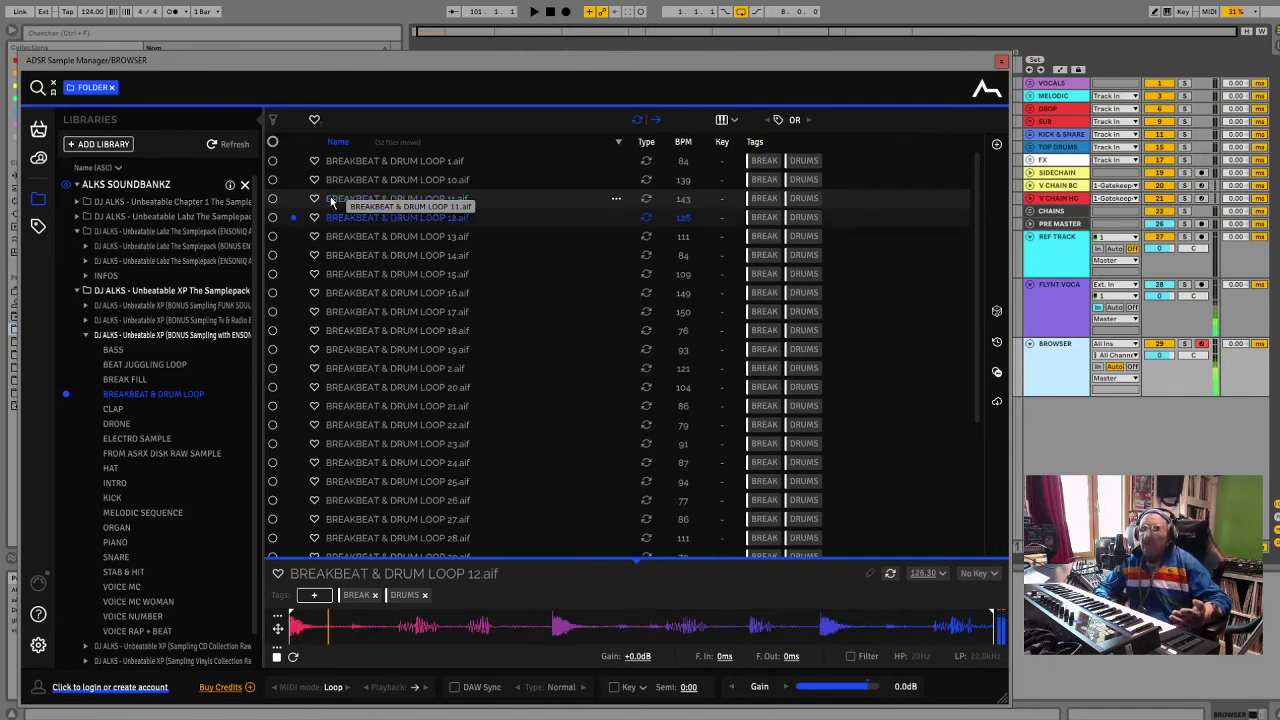
pyautogui.press('Down')
pyautogui.press('Down')
pyautogui.press('Down')
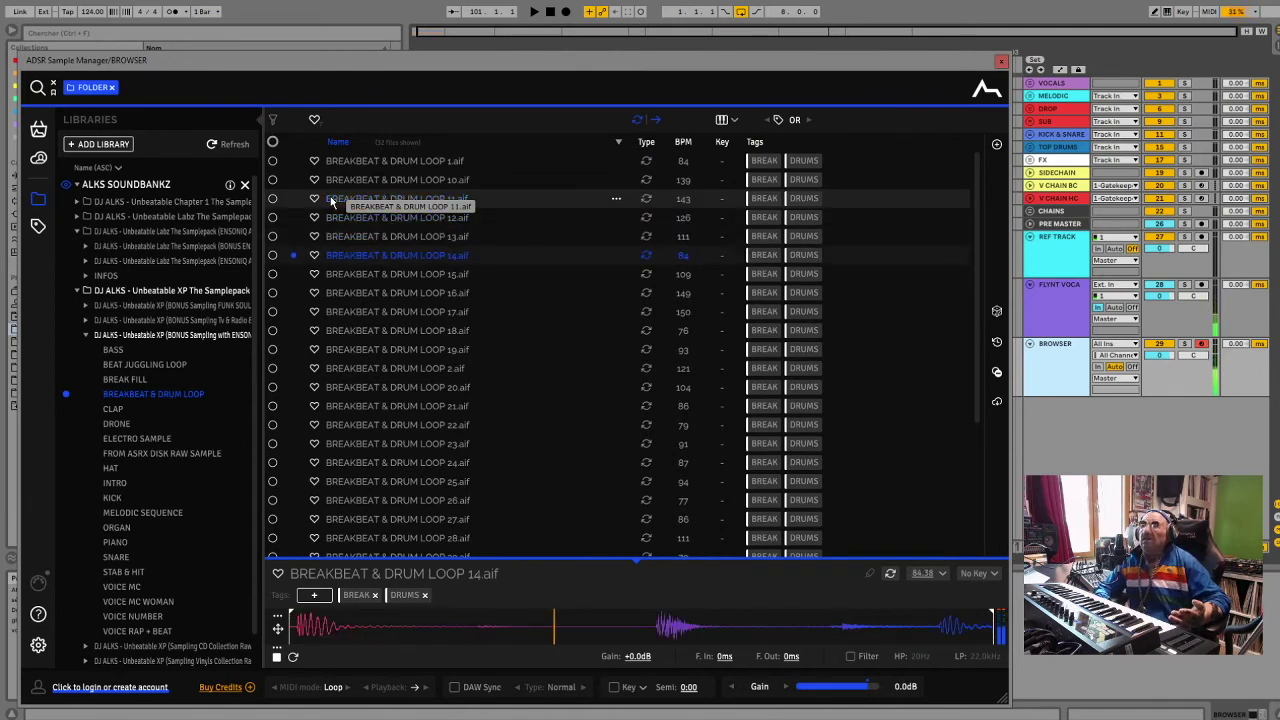
pyautogui.press('Down')
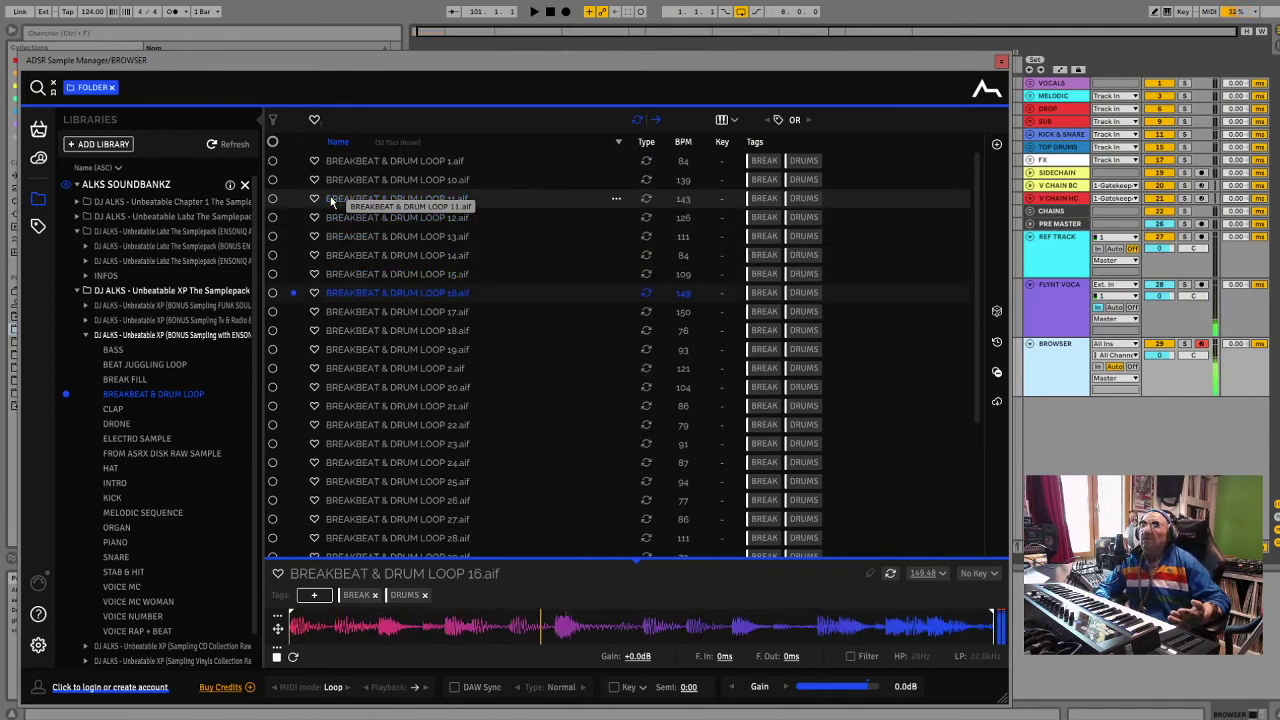
pyautogui.press('Down')
pyautogui.press('Down')
pyautogui.press('Down')
pyautogui.press('Down')
pyautogui.press('Down')
pyautogui.press('Down')
pyautogui.press('Down')
pyautogui.press('Down')
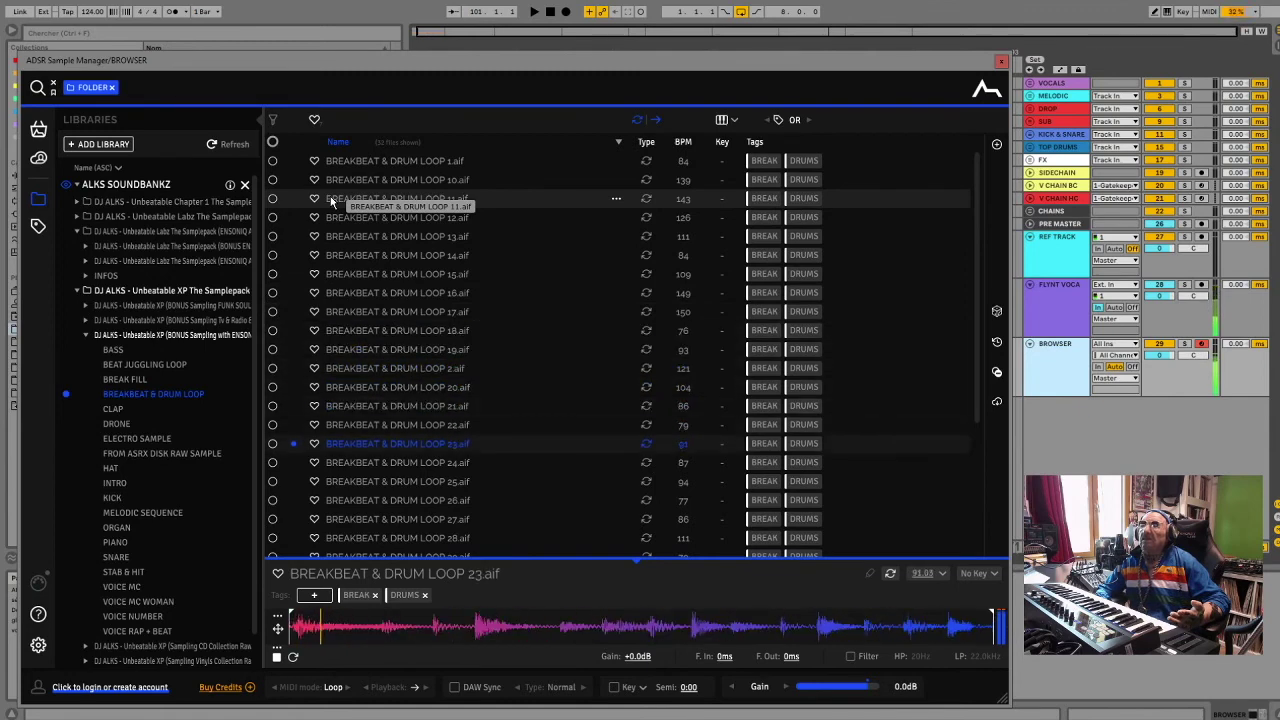
pyautogui.scroll(-1, 367, 224)
pyautogui.click(330, 453)
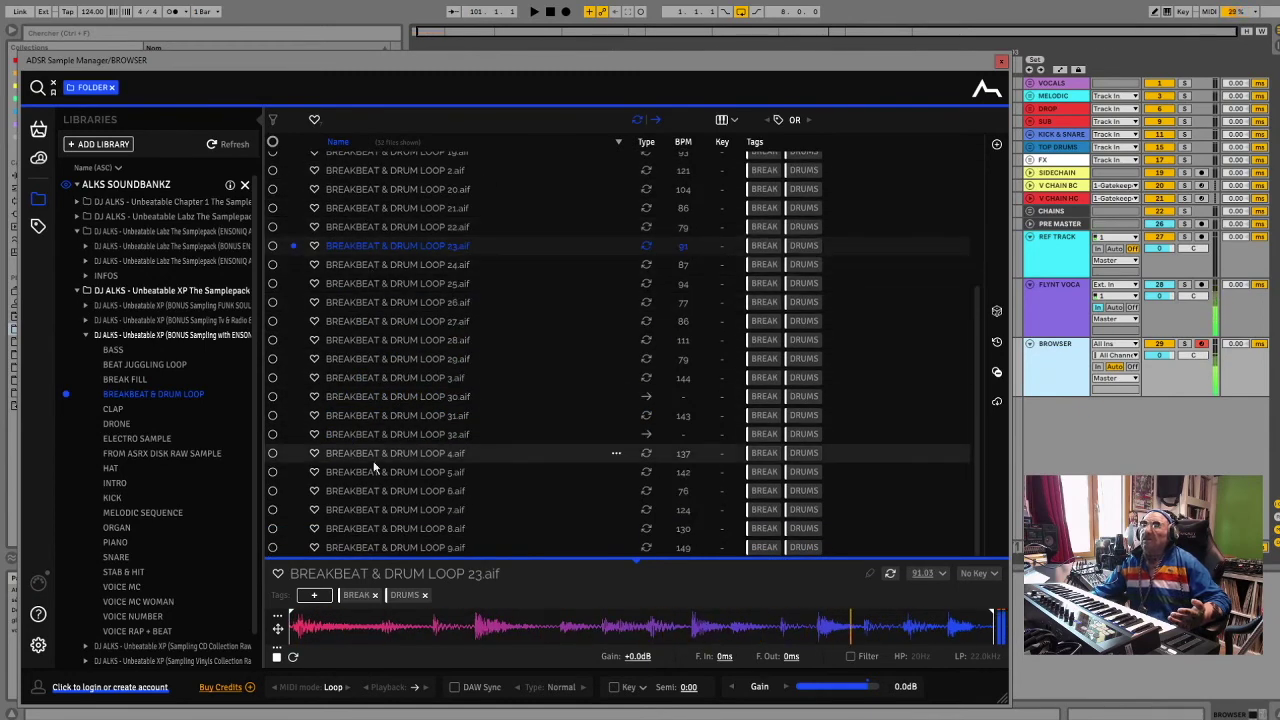
# Open the CLAP folder, audition happy listen.aif and it s the most beauty ugly sound.aif in VOICE MC, and check VOICE MC WOMAN and VOICE NUMBER
pyautogui.click(112, 409)
pyautogui.scroll(-1, 220, 462)
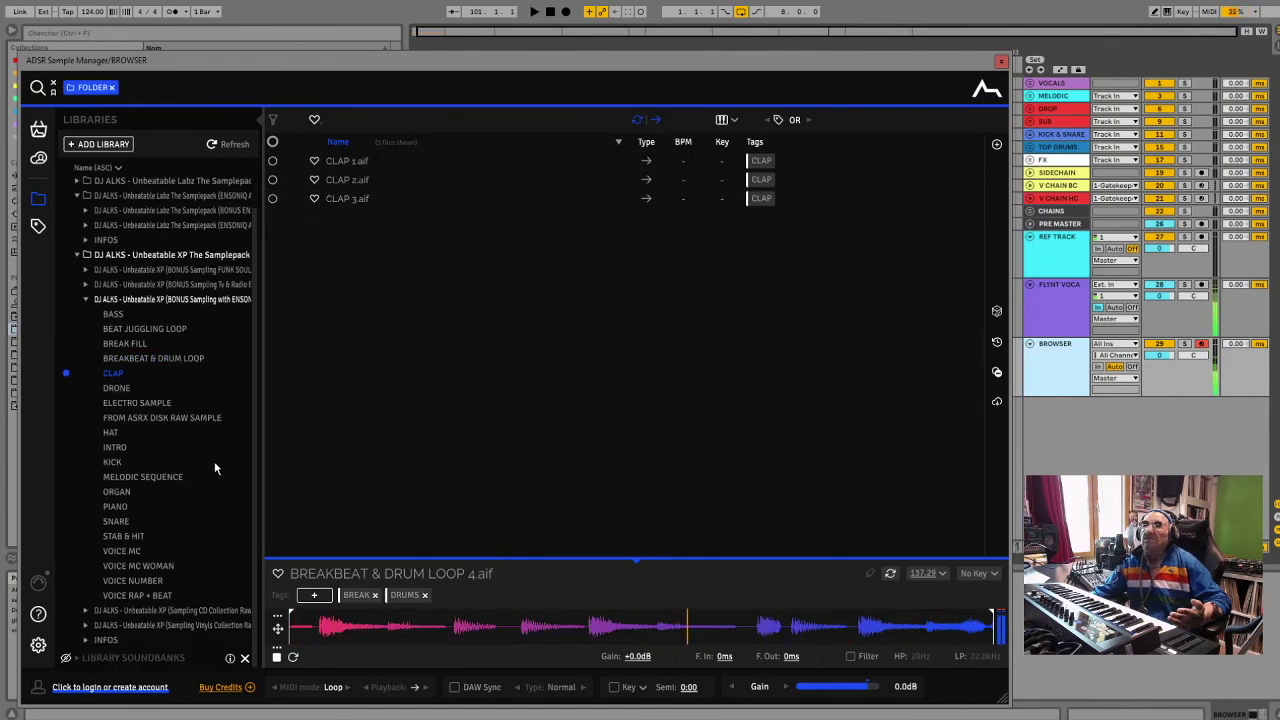
pyautogui.click(121, 551)
pyautogui.click(345, 236)
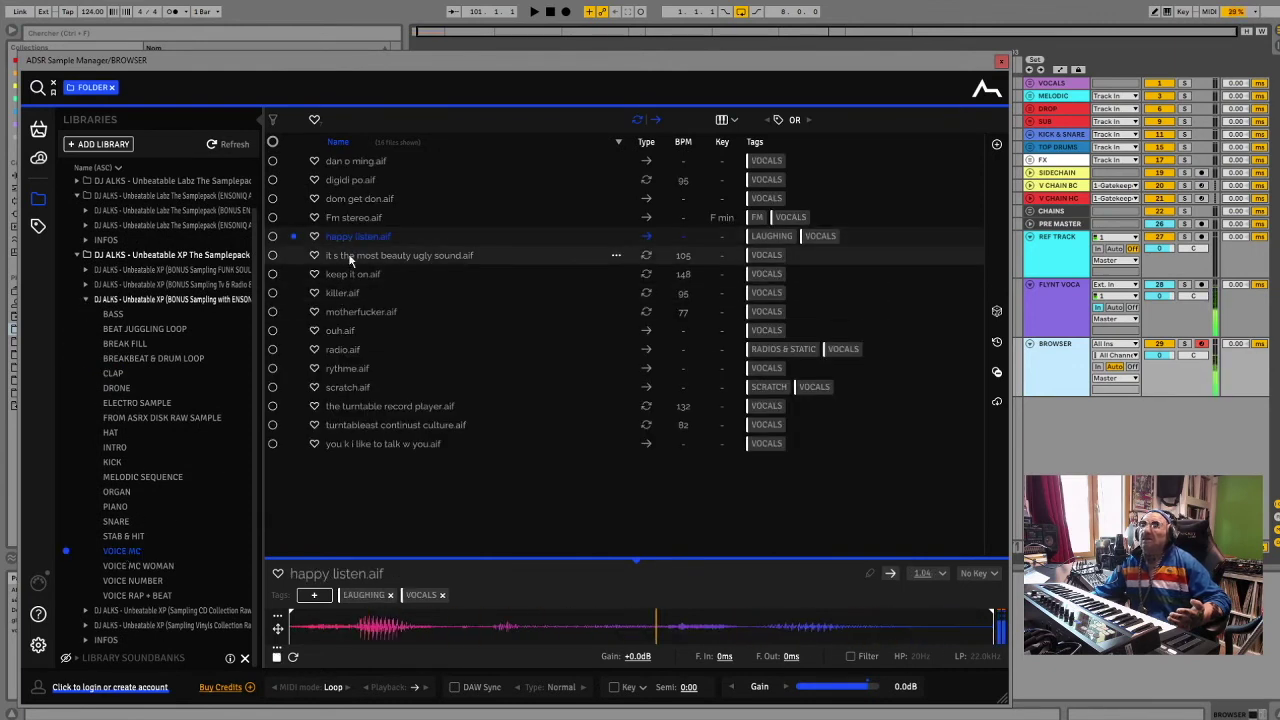
pyautogui.click(348, 253)
pyautogui.click(138, 566)
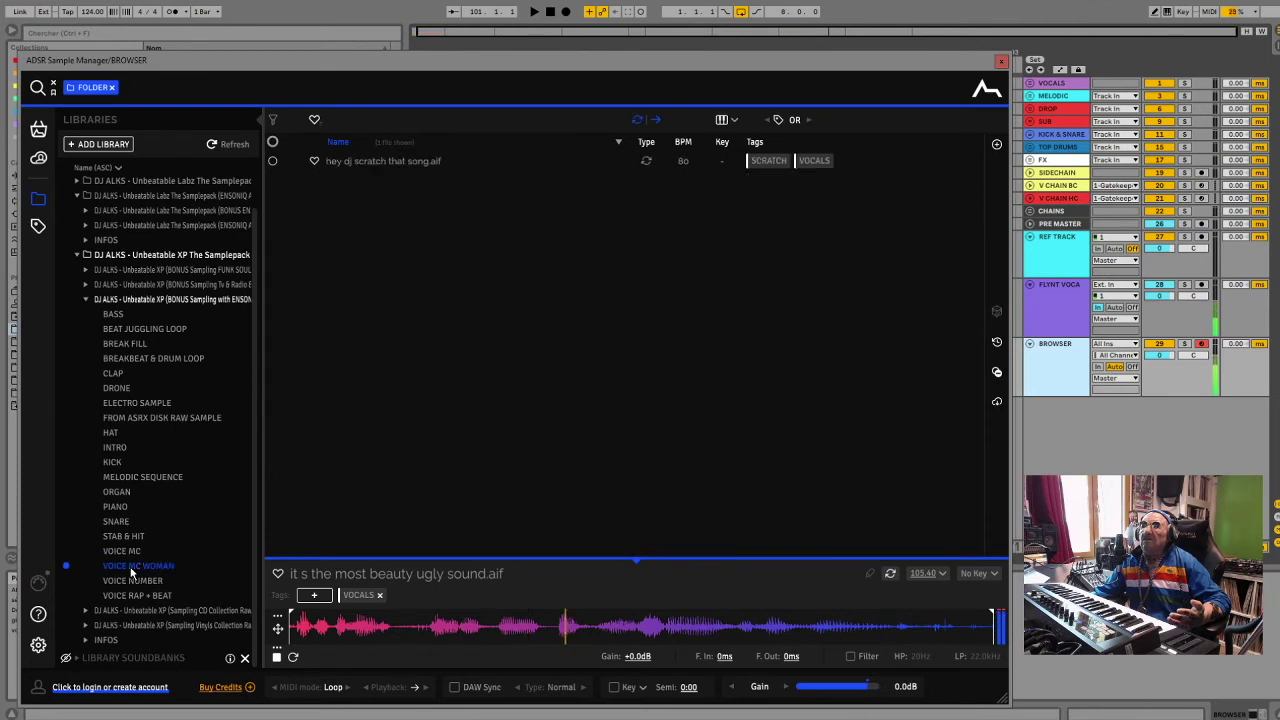
pyautogui.click(130, 580)
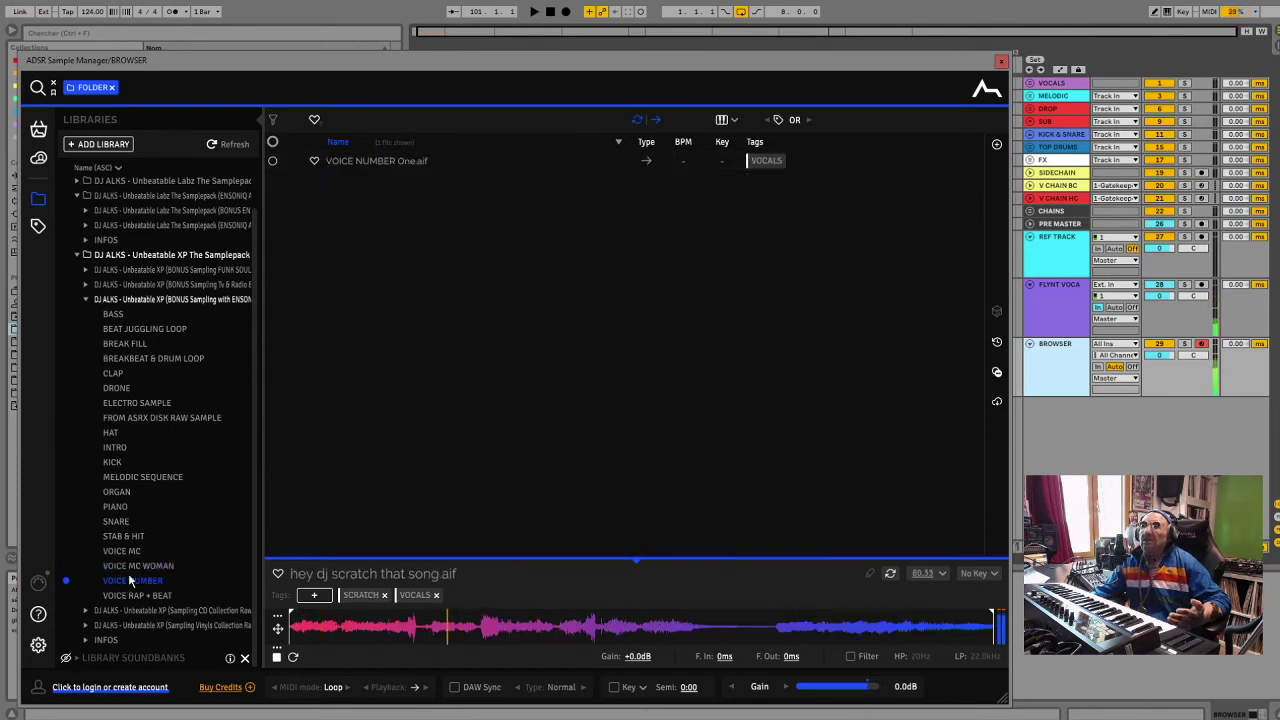
# Switch to the Unbeatable XP Sampling CD Collection and audition BASS LOOP EVOLVING.wav and the first BEAT + VOICE POLITICAL sample
pyautogui.click(87, 301)
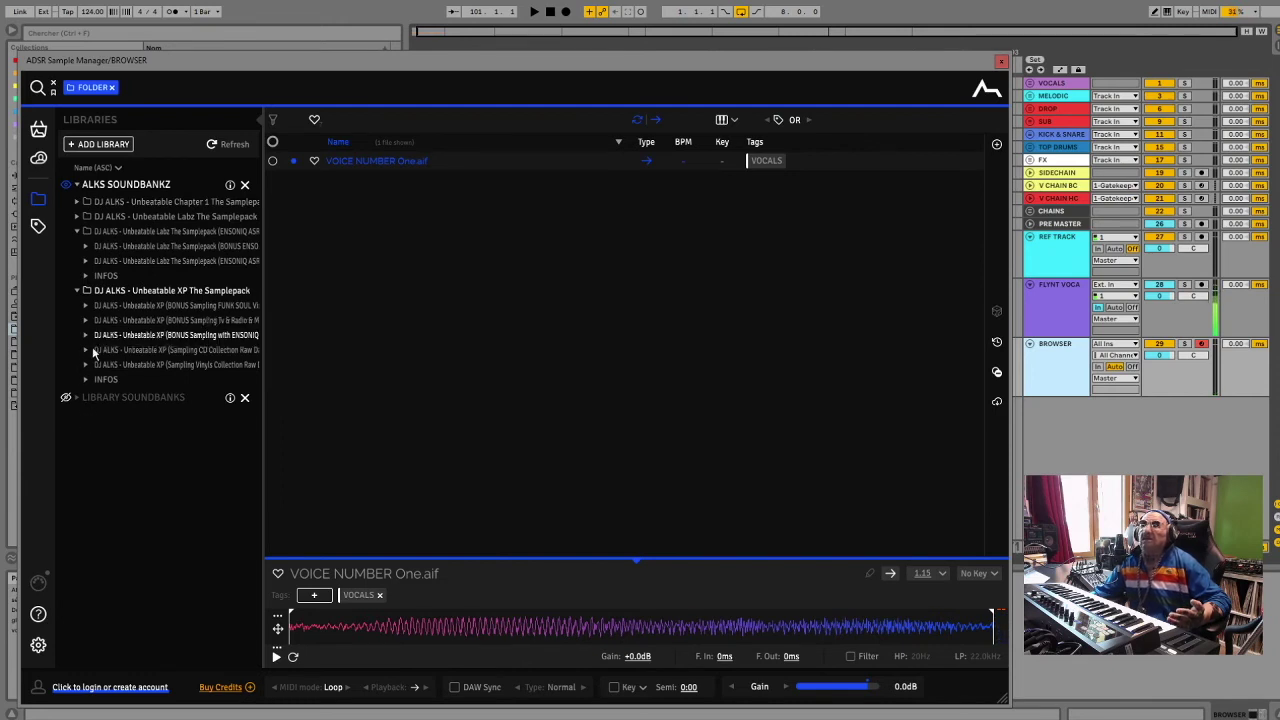
pyautogui.click(84, 348)
pyautogui.click(128, 366)
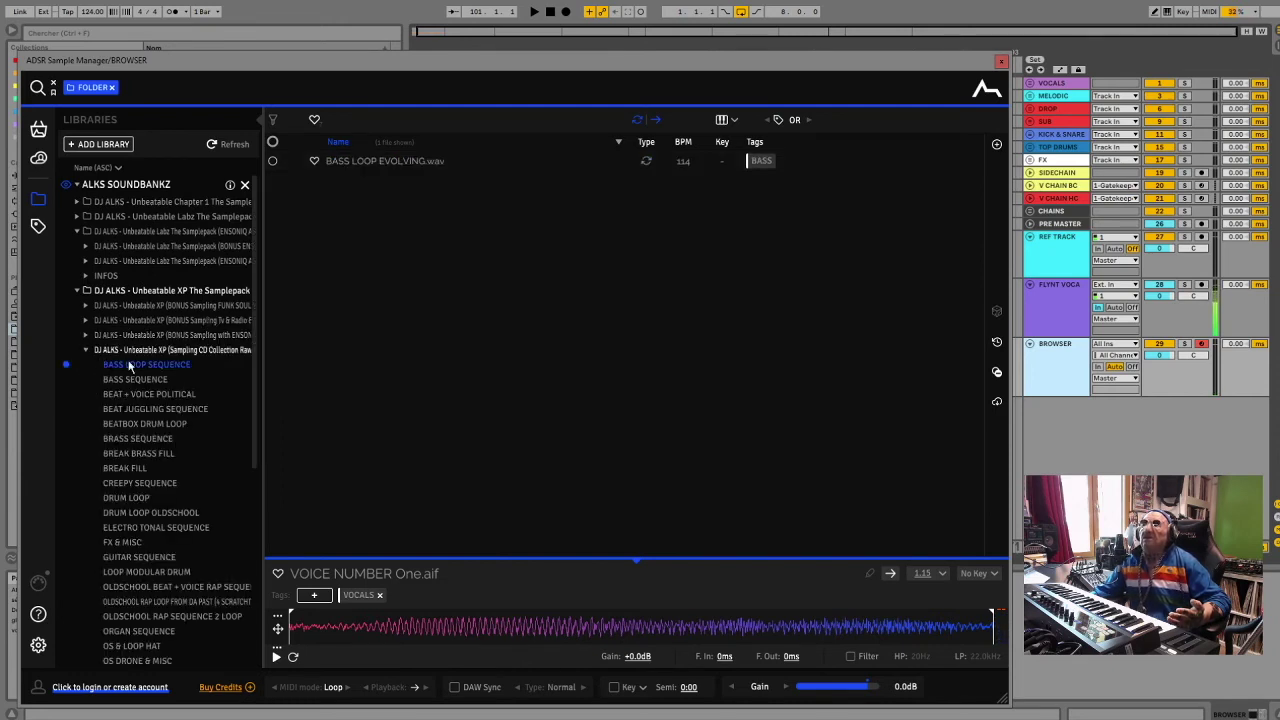
pyautogui.click(330, 161)
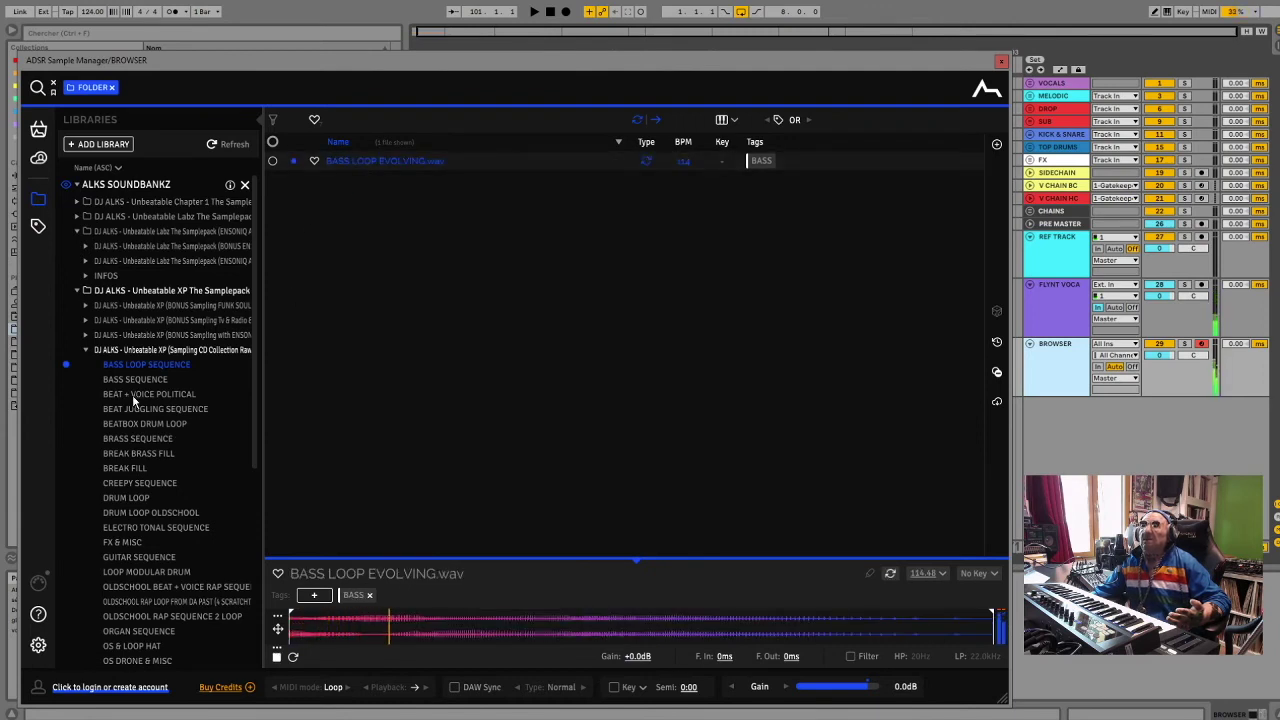
pyautogui.click(132, 394)
pyautogui.click(344, 163)
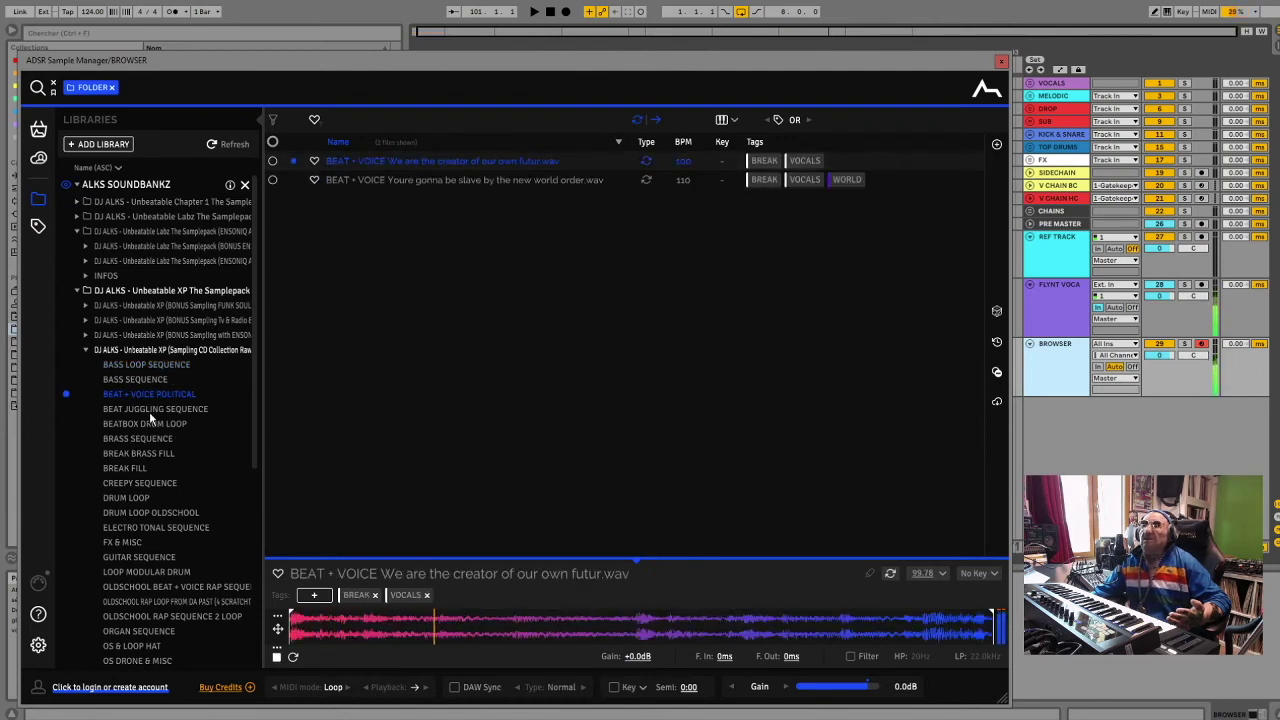
# Audition BEAT JUGGLING SEQUENCE 1.wav, the BEATBOX DRUM LOOP sample bean 1.wav, and BRASS SEQUENCE 2.wav
pyautogui.click(149, 409)
pyautogui.click(330, 163)
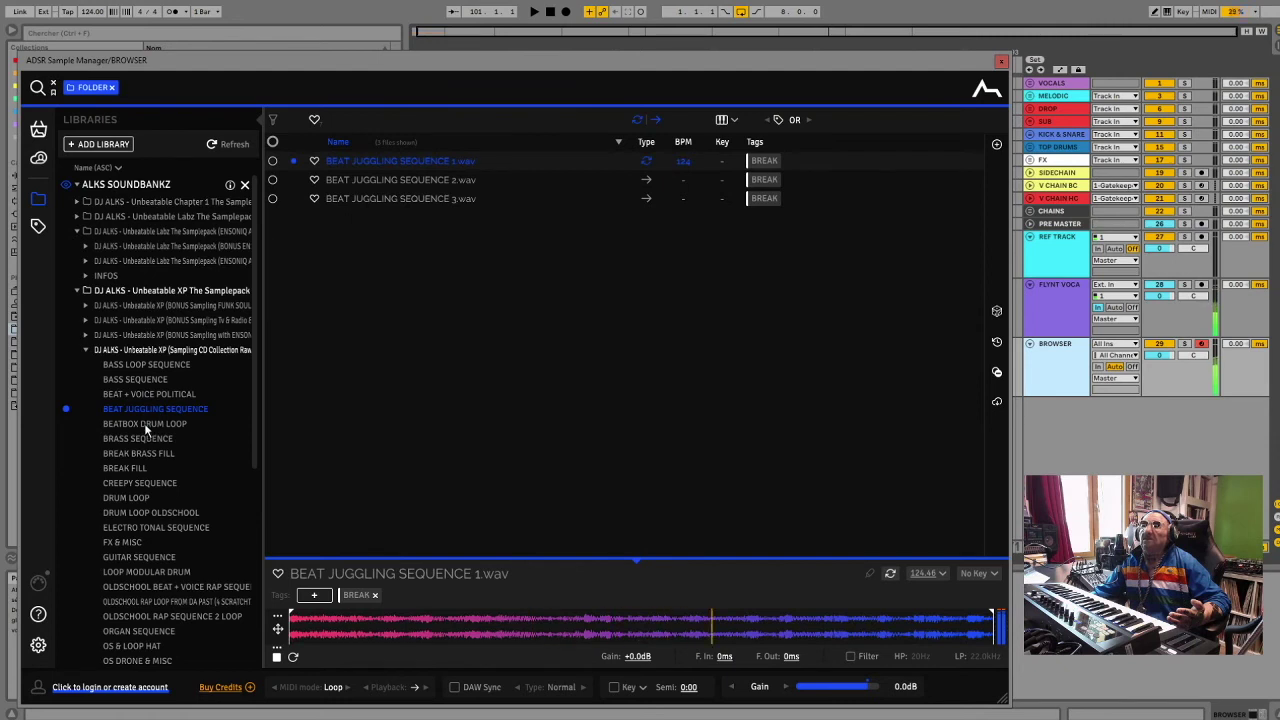
pyautogui.click(120, 425)
pyautogui.click(335, 162)
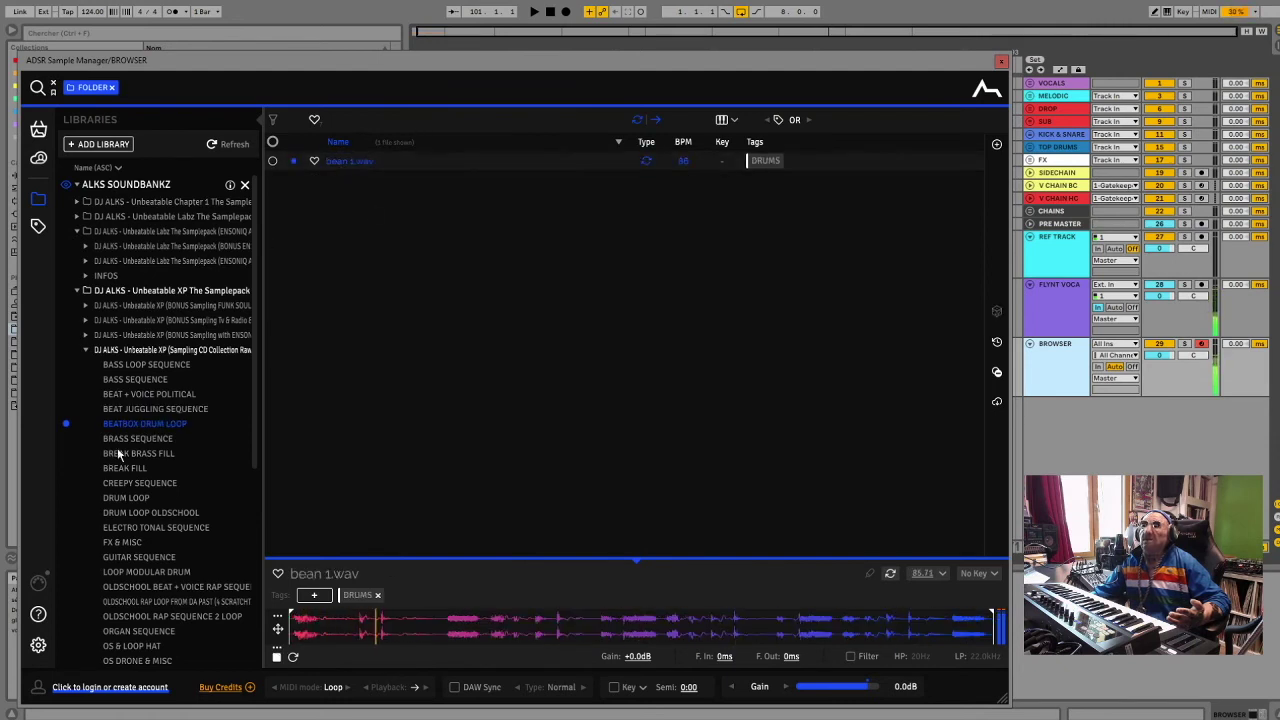
pyautogui.click(121, 438)
pyautogui.click(350, 180)
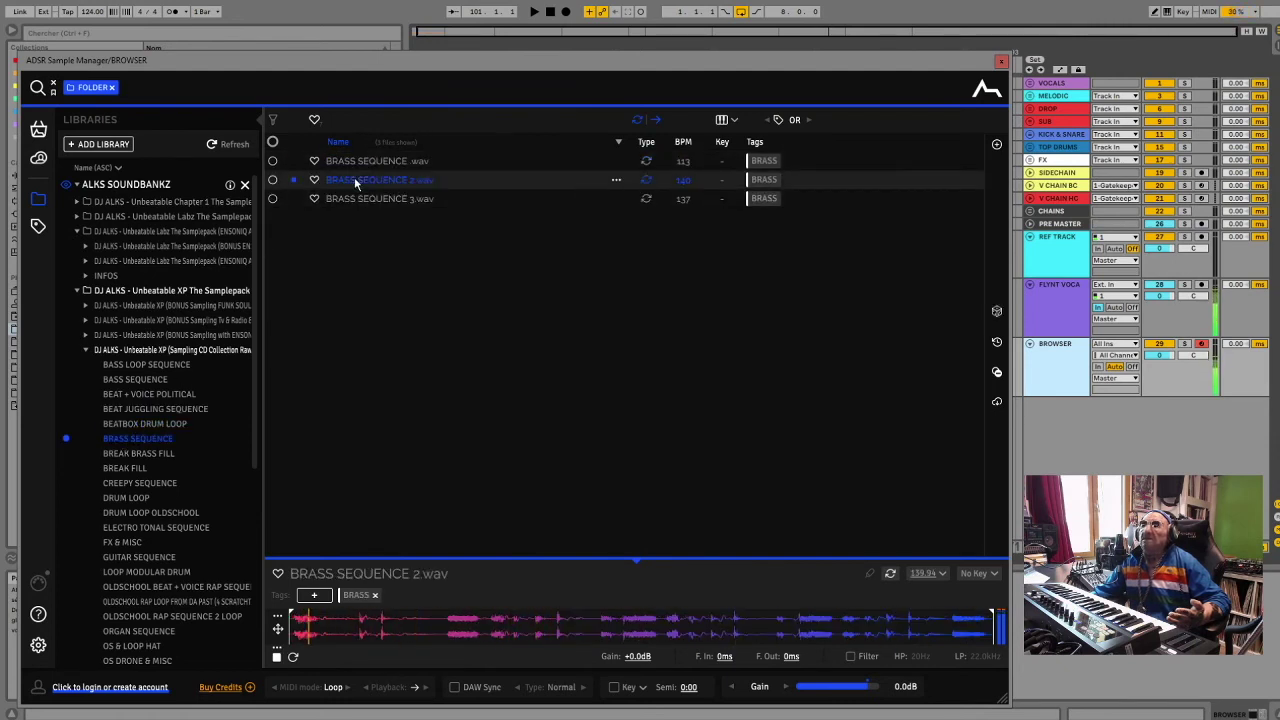
# Look through the BREAK BRASS FILL, BREAK FILL and CREEPY SEQUENCE folders, and audition Drum Loop 56.wav in DRUM LOOP
pyautogui.click(127, 453)
pyautogui.scroll(-1, 127, 450)
pyautogui.click(125, 433)
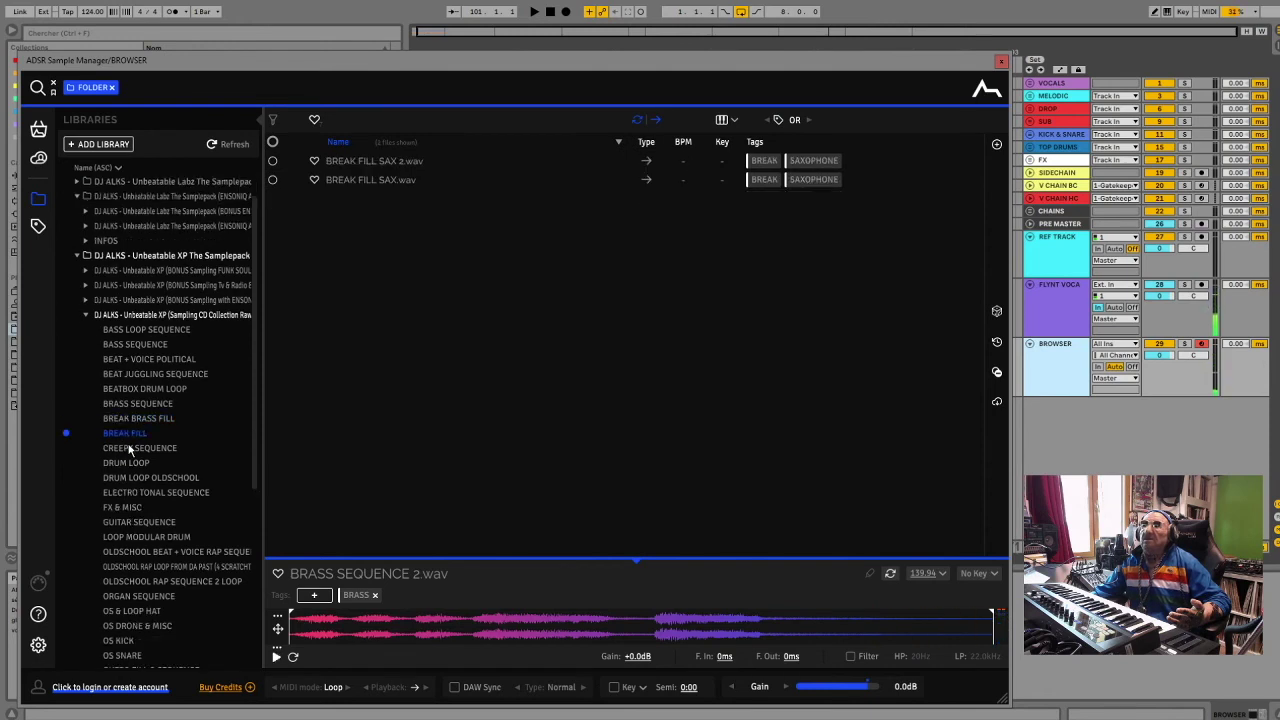
pyautogui.click(131, 447)
pyautogui.scroll(-1, 131, 420)
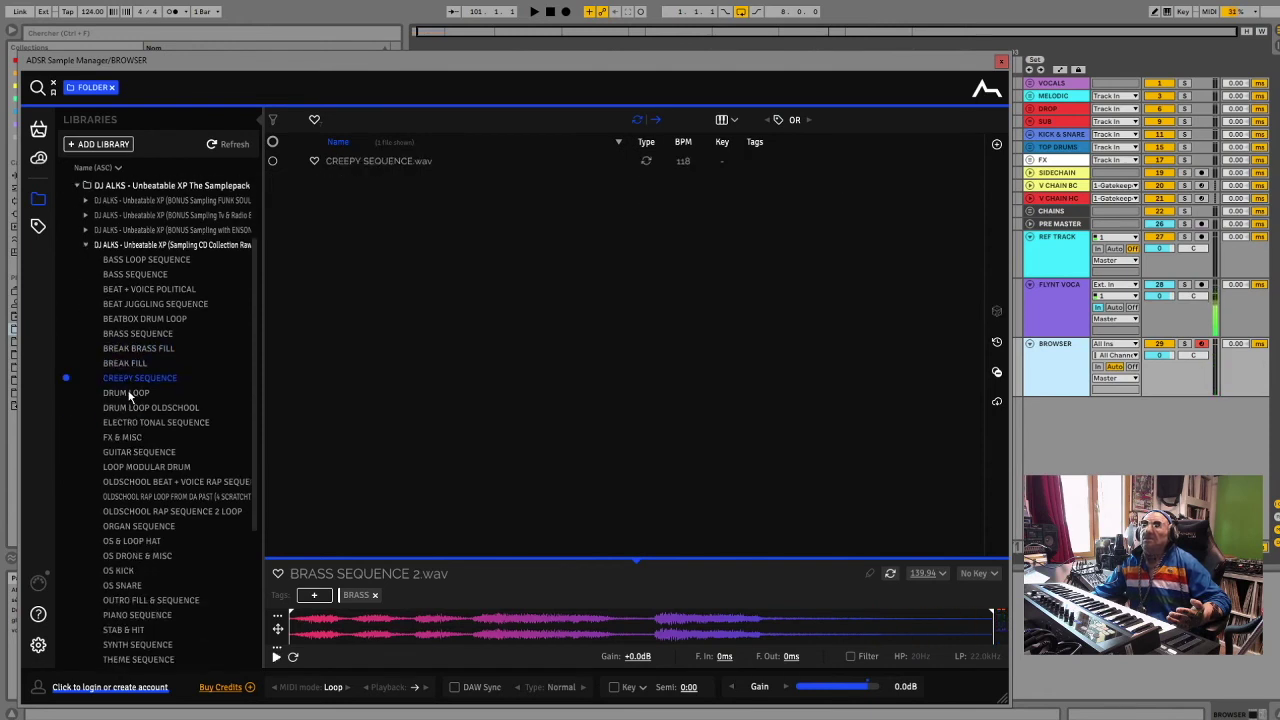
pyautogui.click(127, 393)
pyautogui.scroll(-10, 533, 338)
pyautogui.click(356, 341)
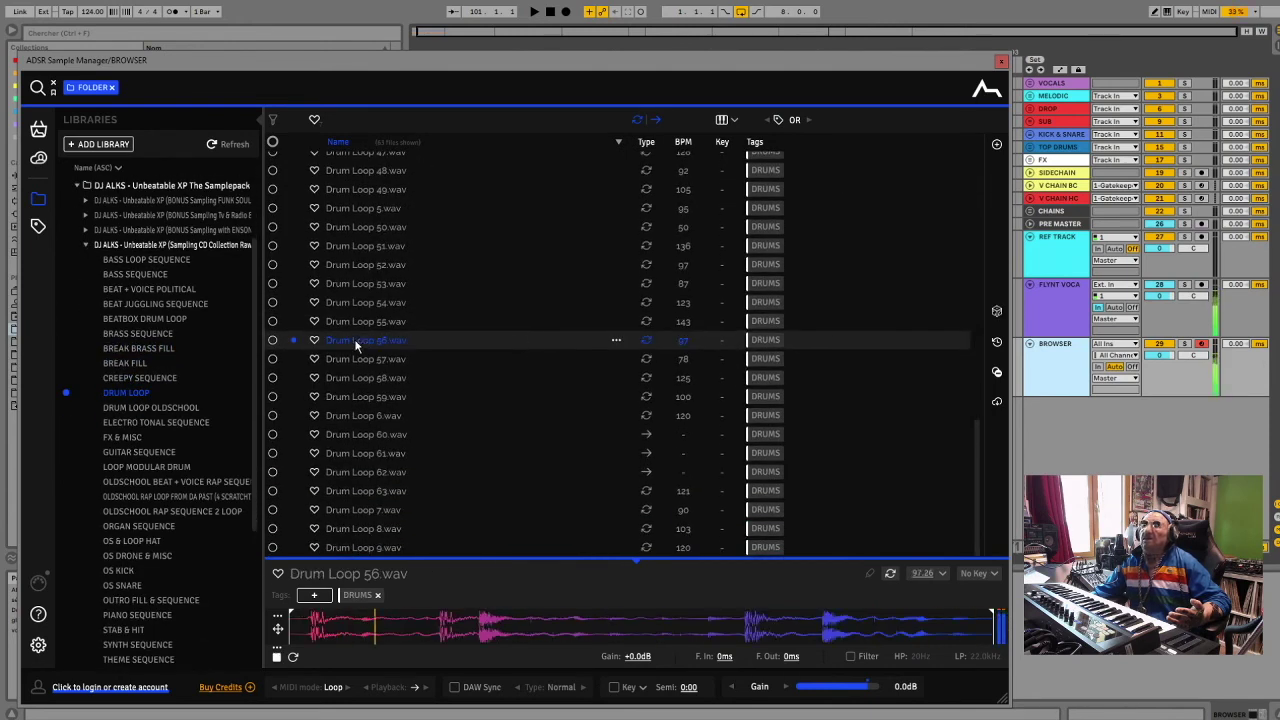
# Audition Drum Loop Oldschool 14.wav, ELECTRO TONAL SEQUENCE.wav and LOOP MODULAR DRUM.wav from their folders
pyautogui.click(131, 407)
pyautogui.click(403, 262)
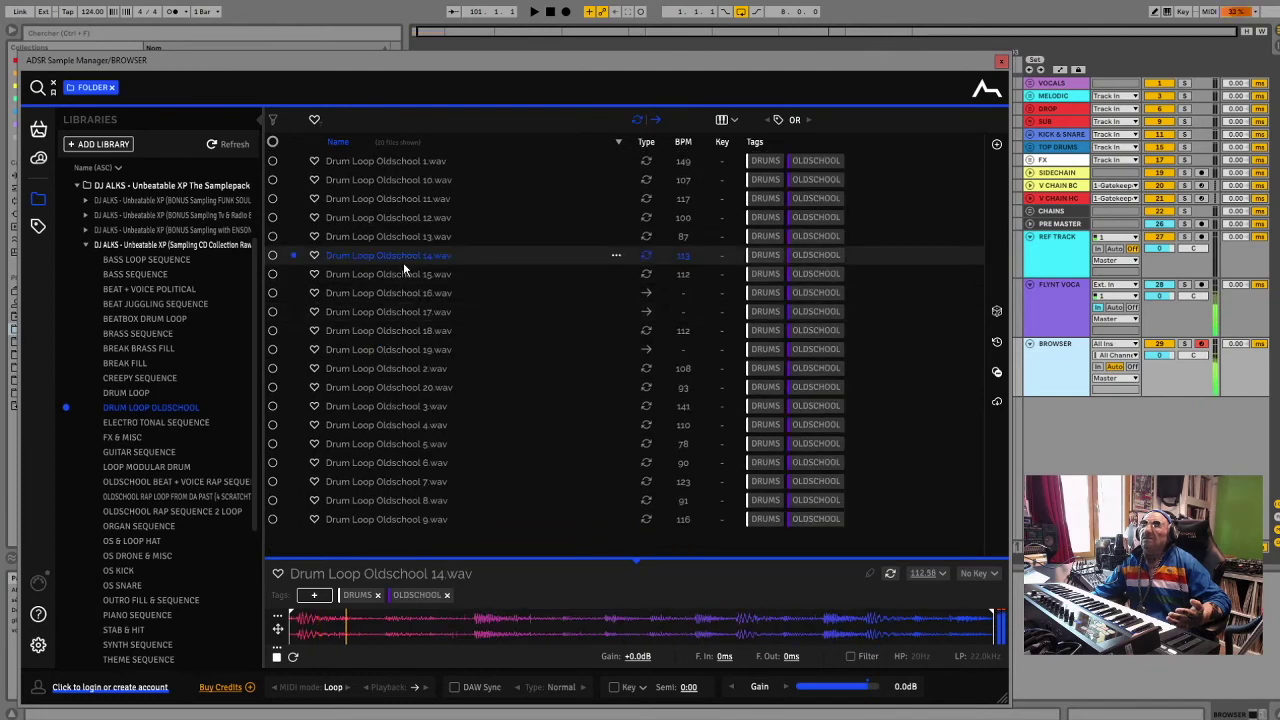
pyautogui.click(118, 422)
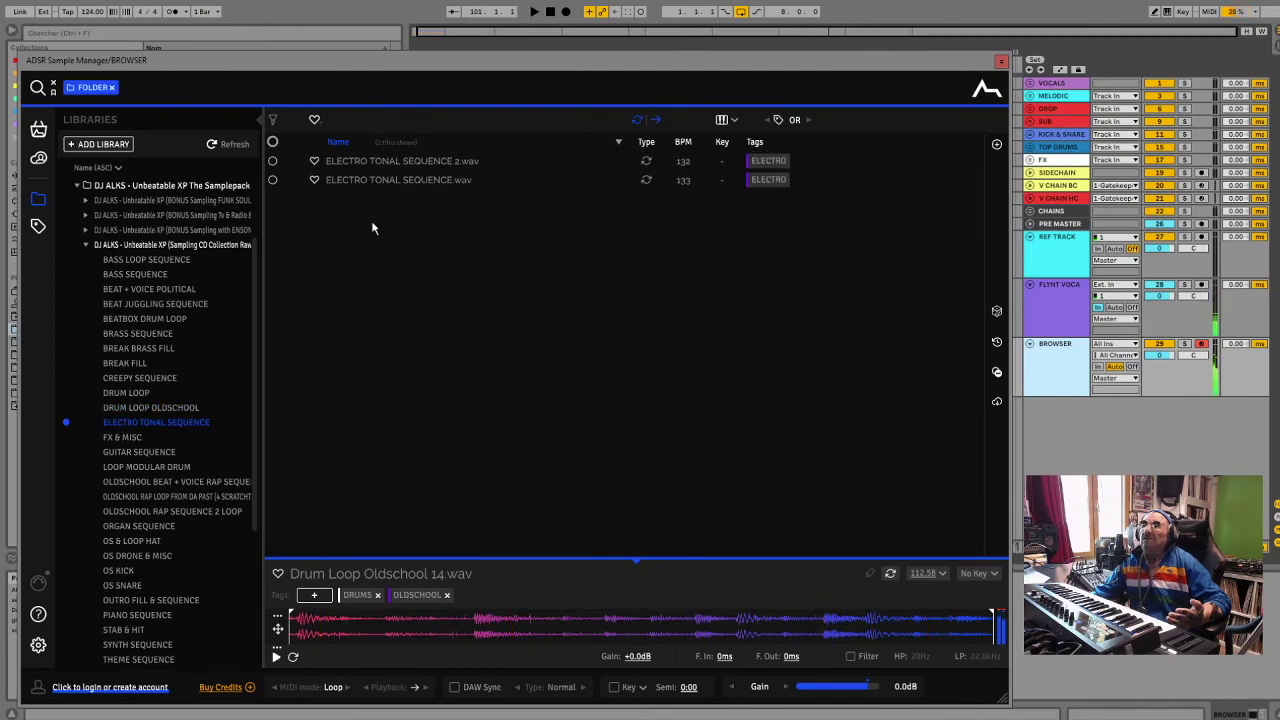
pyautogui.click(378, 186)
pyautogui.click(114, 466)
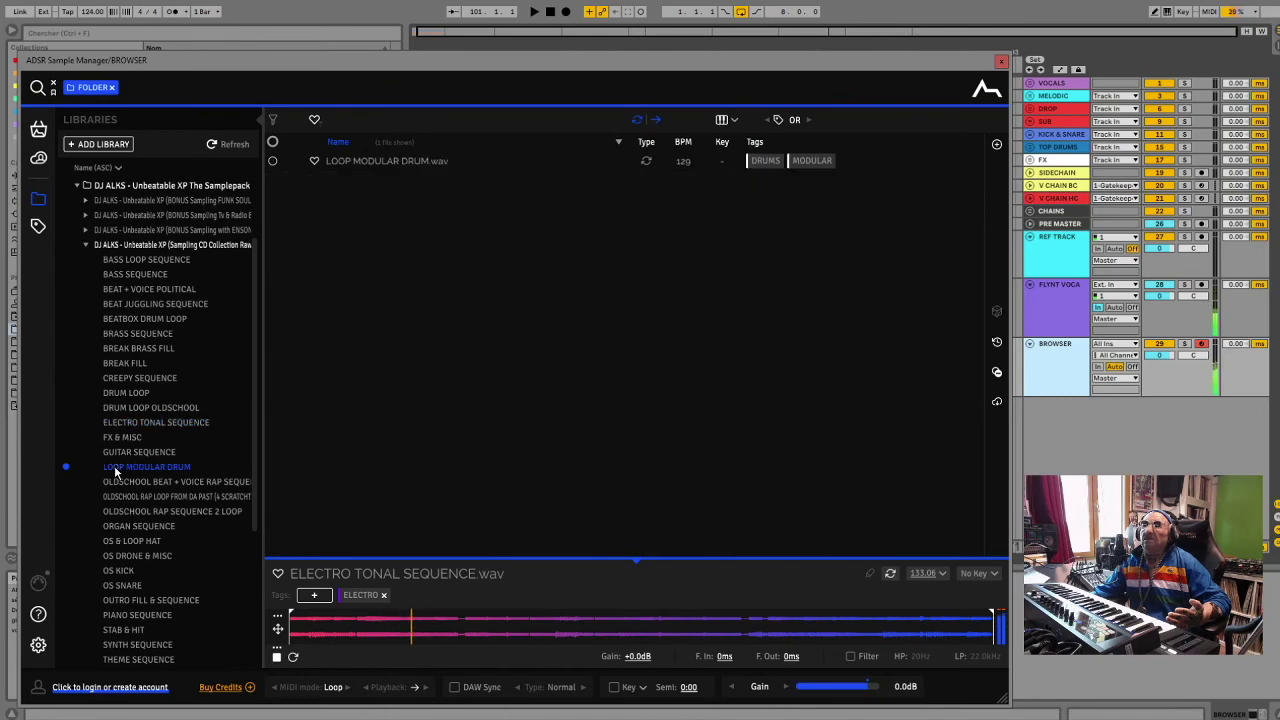
pyautogui.click(352, 159)
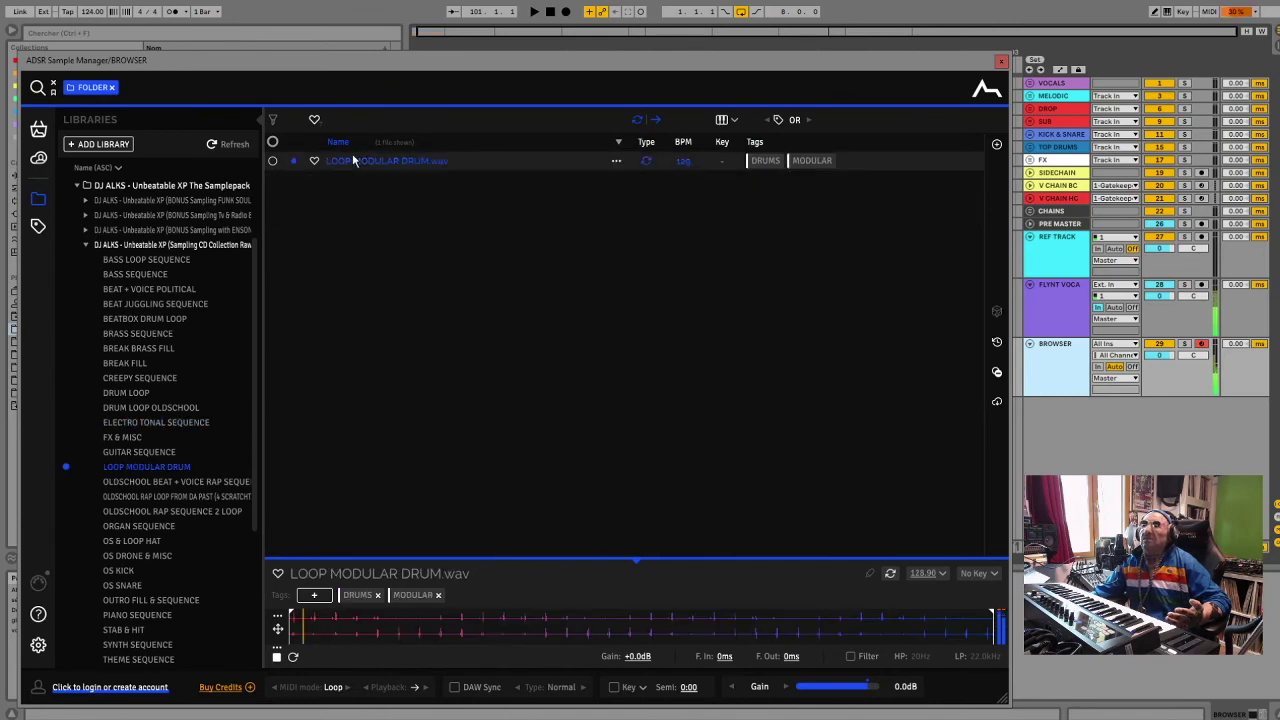
# Audition the fifth OLDSCHOOL BEAT + VOICE RAP sample, OLDSCHOOL RAP LOOP 7.wav and RAP CLASSIC GUITAR 1.wav
pyautogui.click(140, 482)
pyautogui.click(389, 237)
pyautogui.scroll(-3, 160, 363)
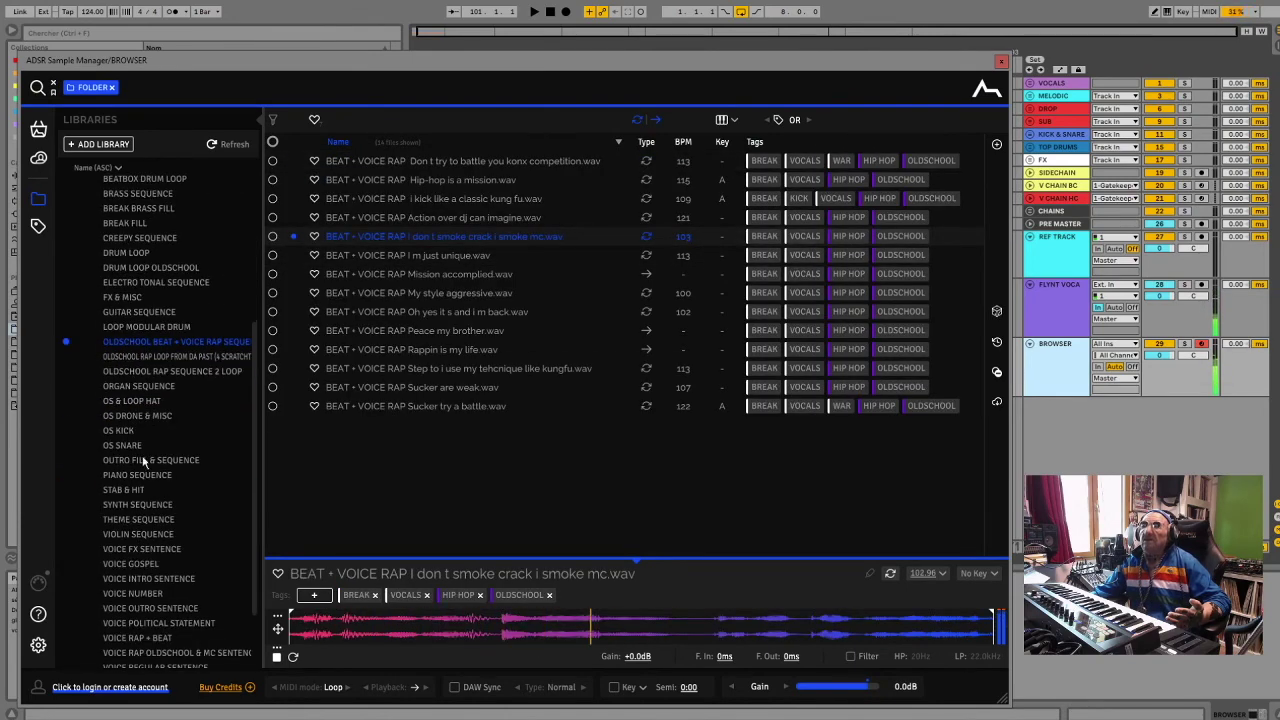
pyautogui.click(160, 358)
pyautogui.click(343, 274)
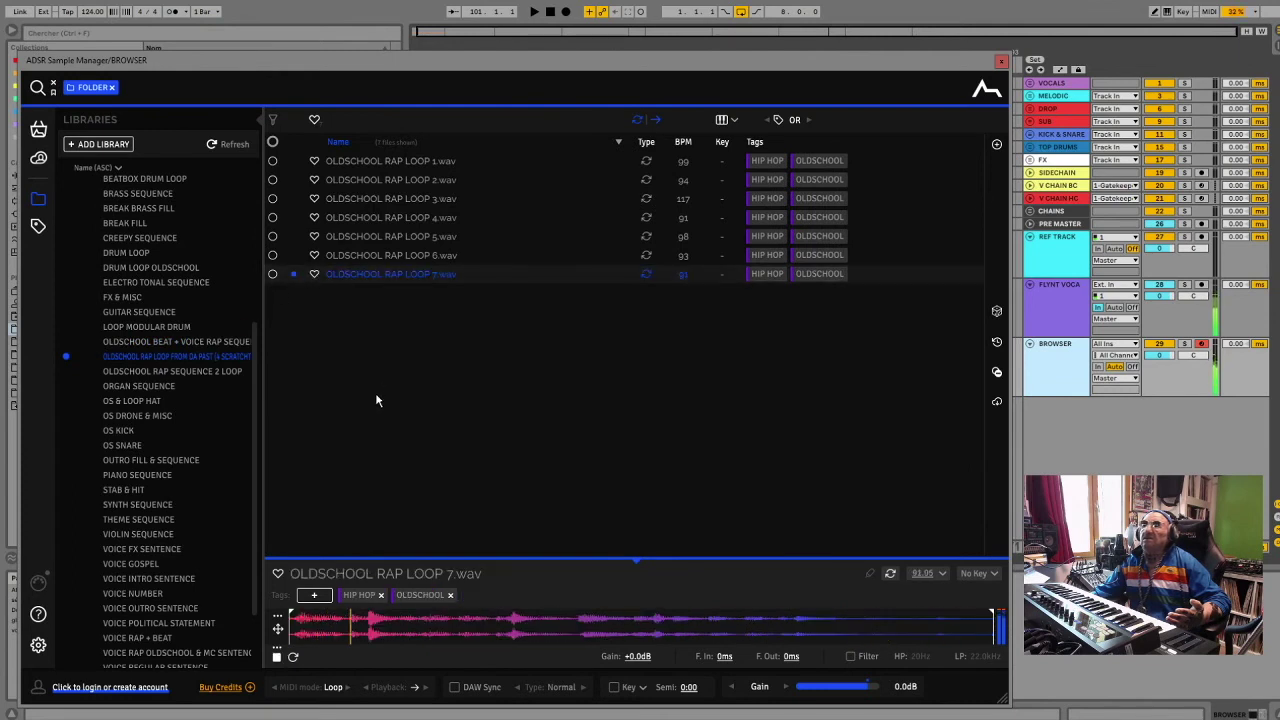
pyautogui.click(145, 371)
pyautogui.click(380, 198)
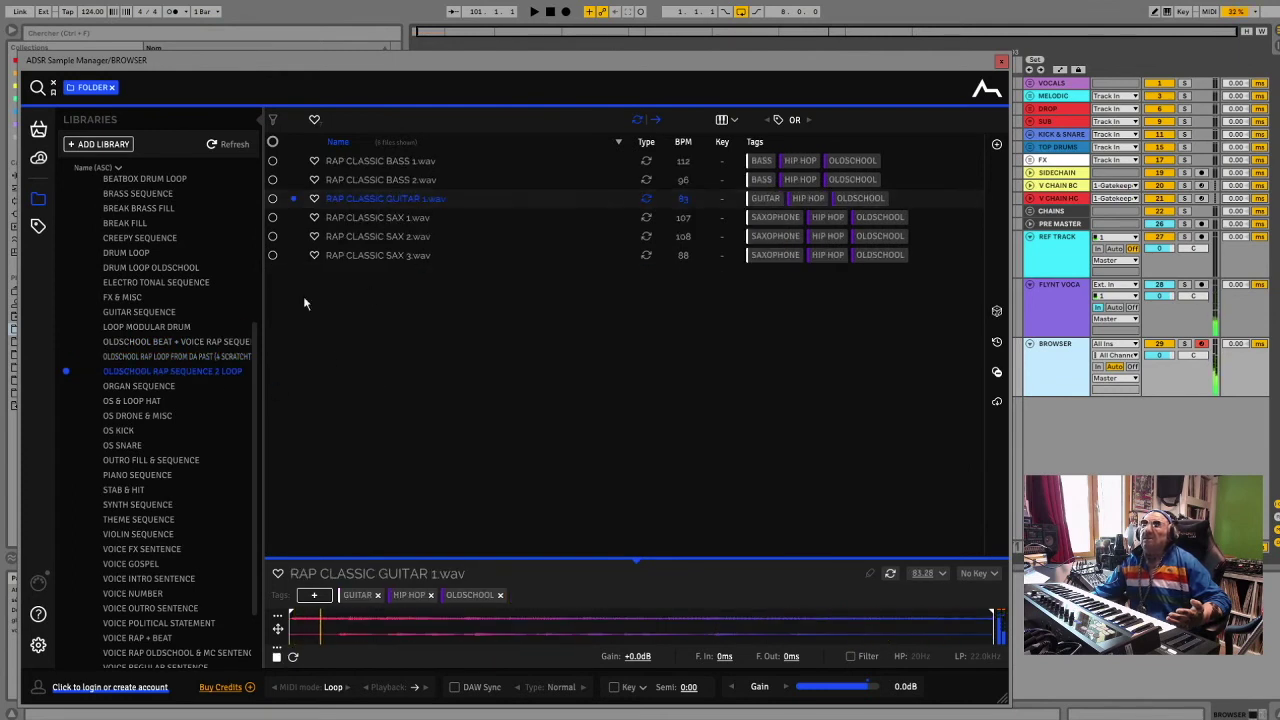
# Audition ORGAN SEQUENCE 2.wav, and view the contents of the OS & LOOP HAT and OS DRONE & MISC folders
pyautogui.click(148, 387)
pyautogui.click(351, 162)
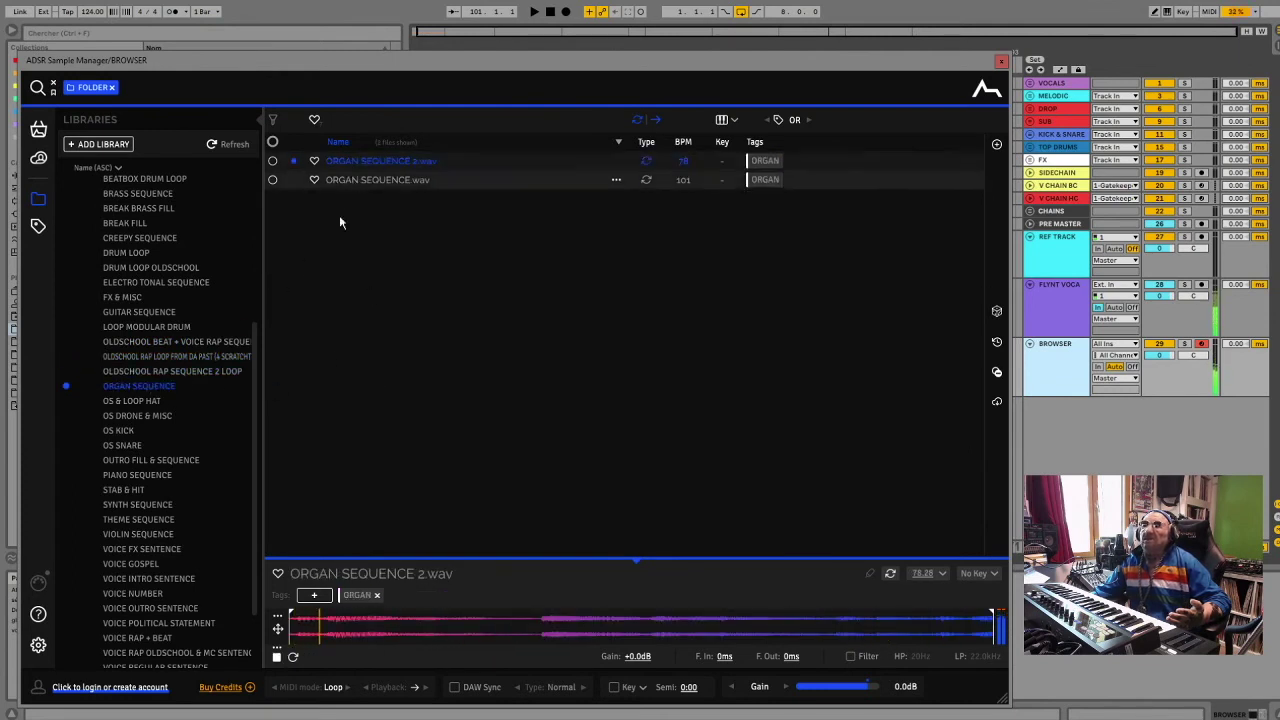
pyautogui.click(130, 400)
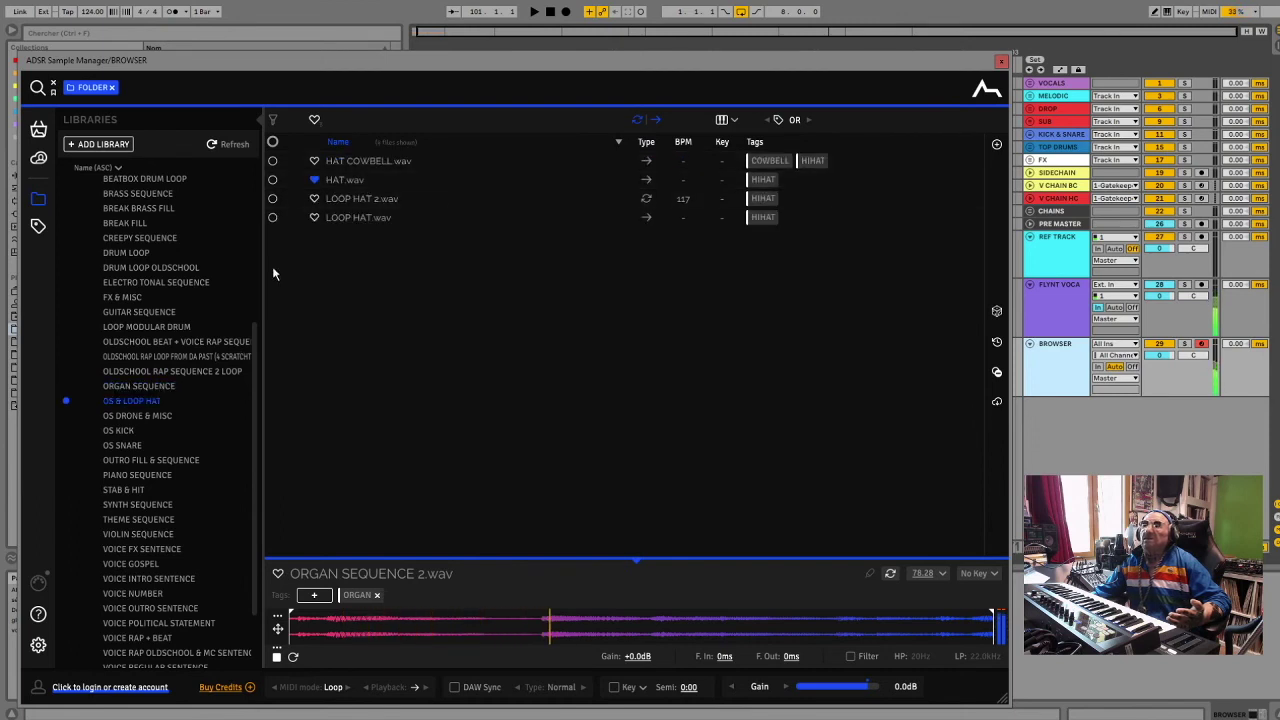
pyautogui.click(121, 416)
pyautogui.scroll(-3, 121, 420)
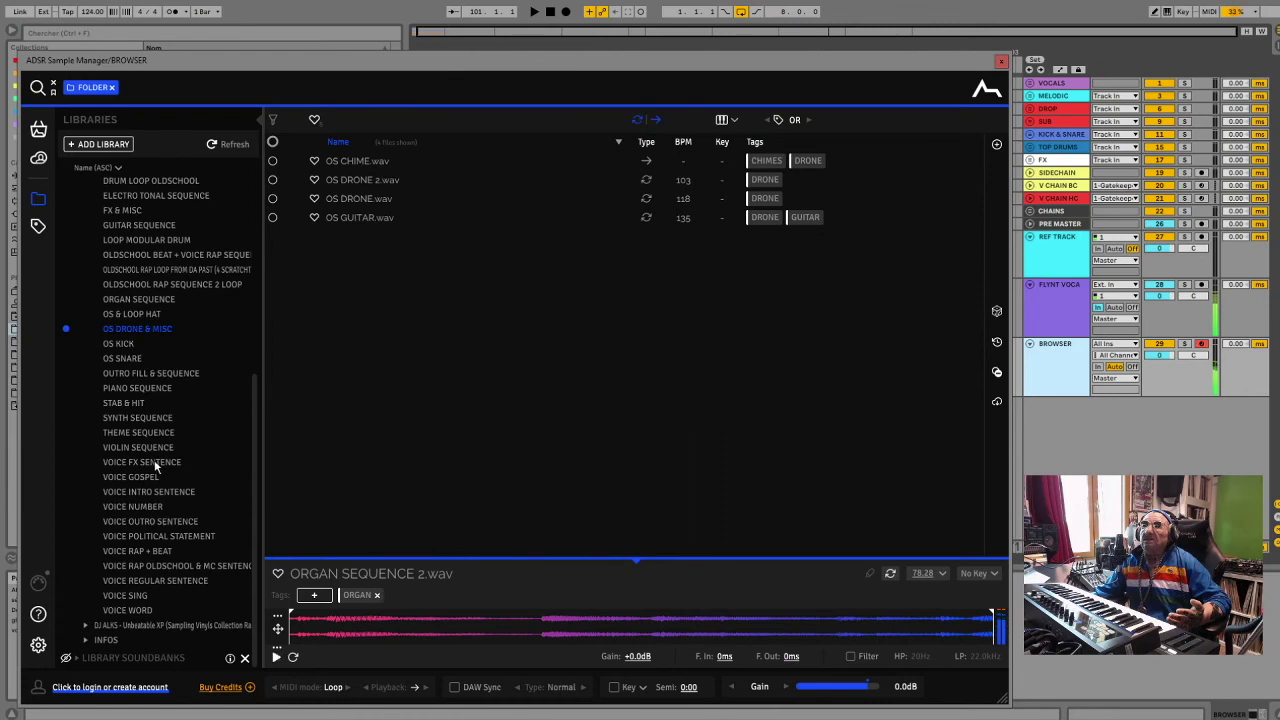
# Audition VOICE RAP OLDSCHOOL & MC samples from cutting yourself.wav to VOICE RAP God.wav, plus VOICE REGULAR SENTENCE Please Dat Sound.wav
pyautogui.click(192, 565)
pyautogui.click(390, 217)
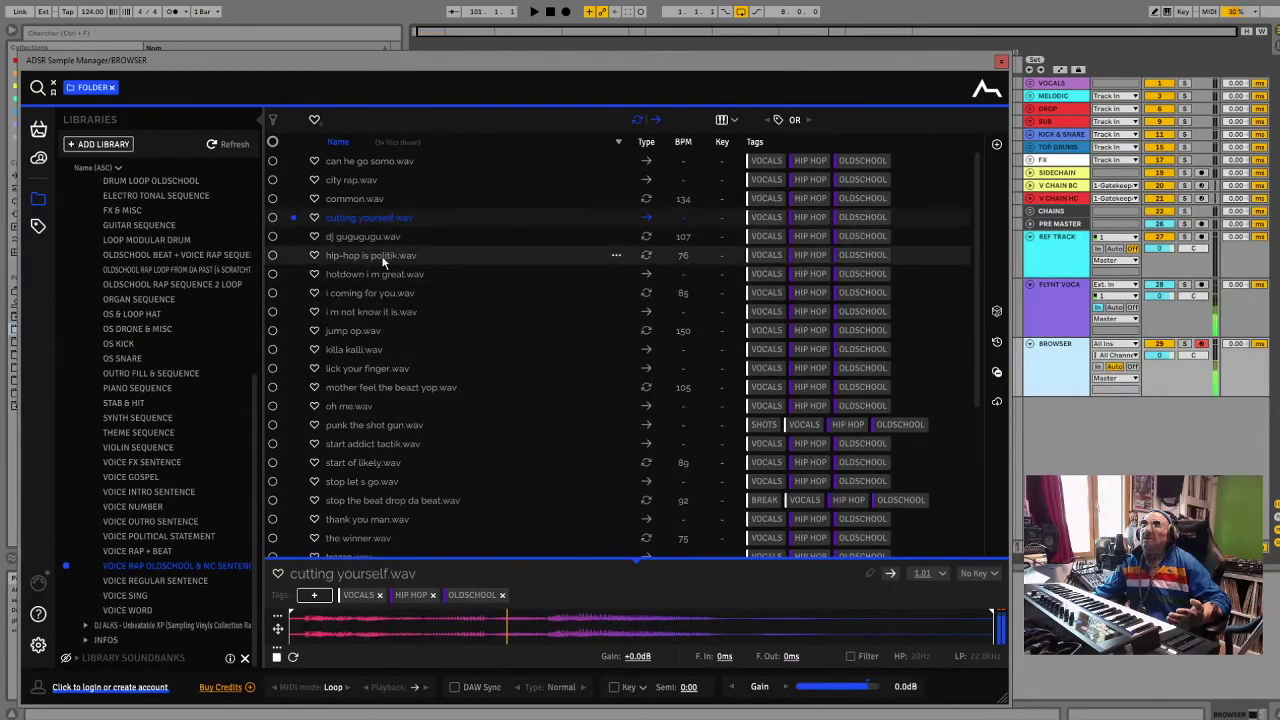
pyautogui.click(386, 255)
pyautogui.click(340, 368)
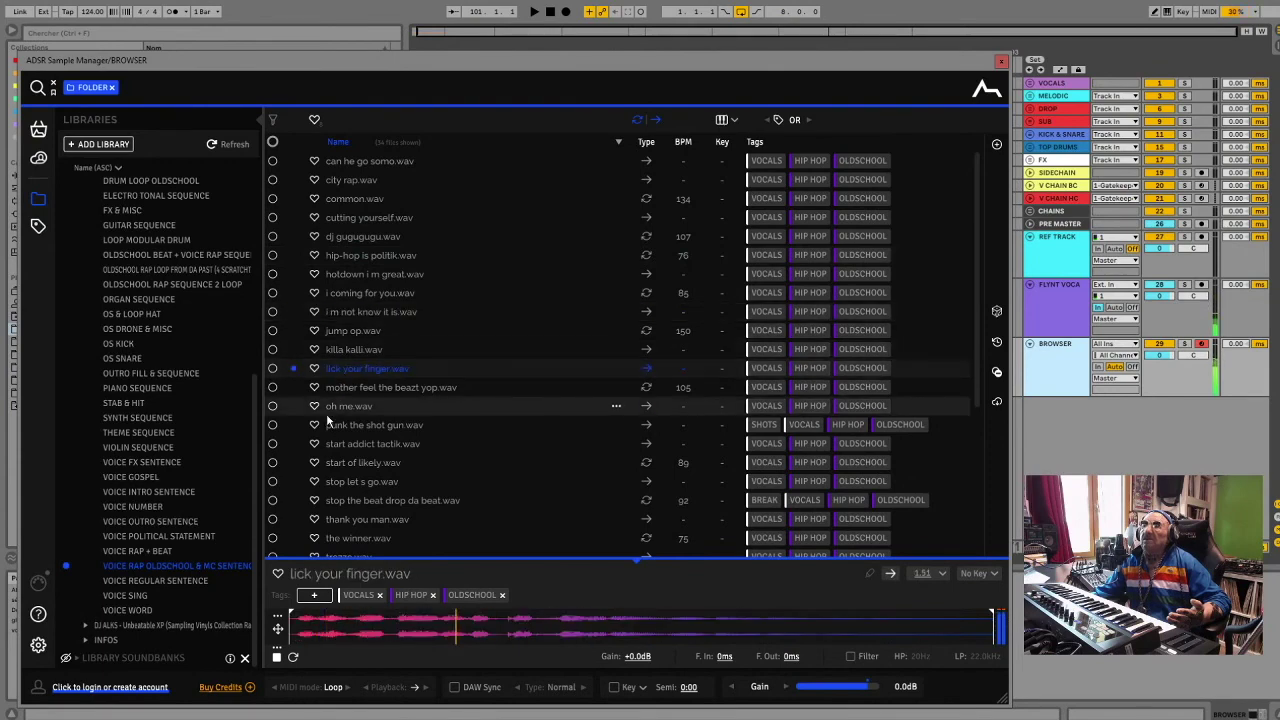
pyautogui.click(326, 406)
pyautogui.scroll(-4, 326, 415)
pyautogui.click(326, 415)
pyautogui.click(332, 434)
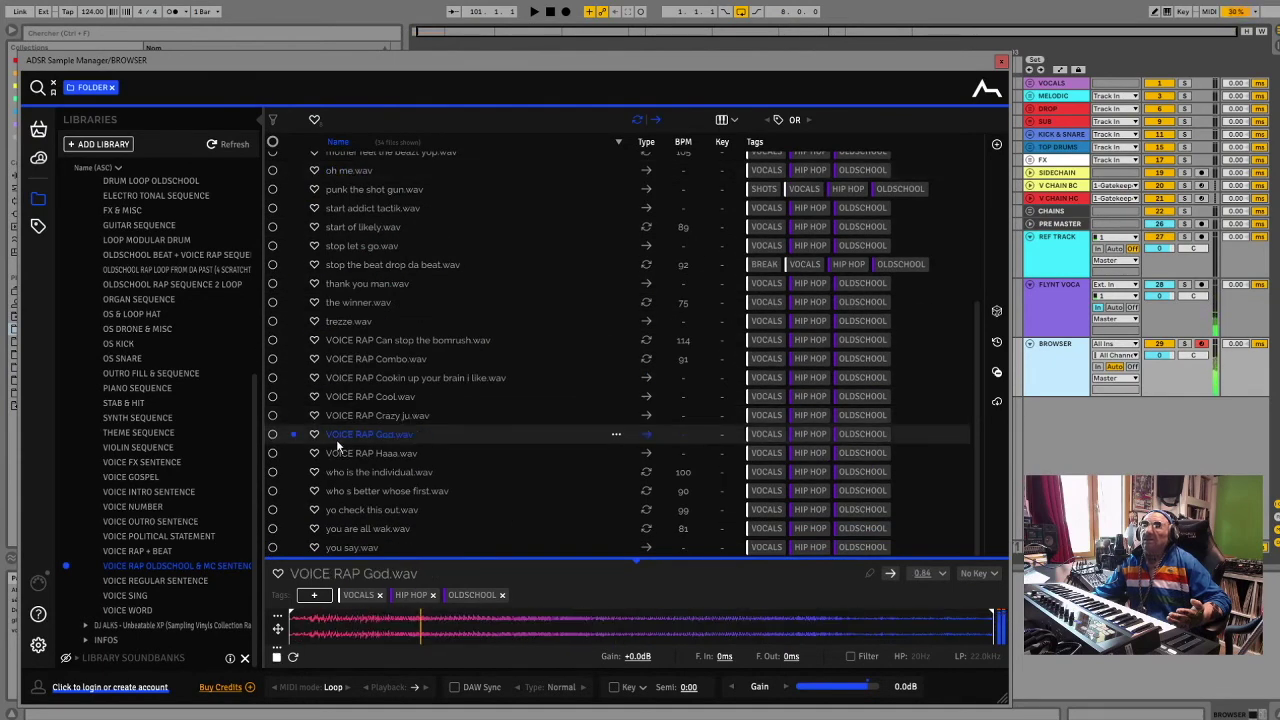
pyautogui.click(152, 581)
pyautogui.click(416, 326)
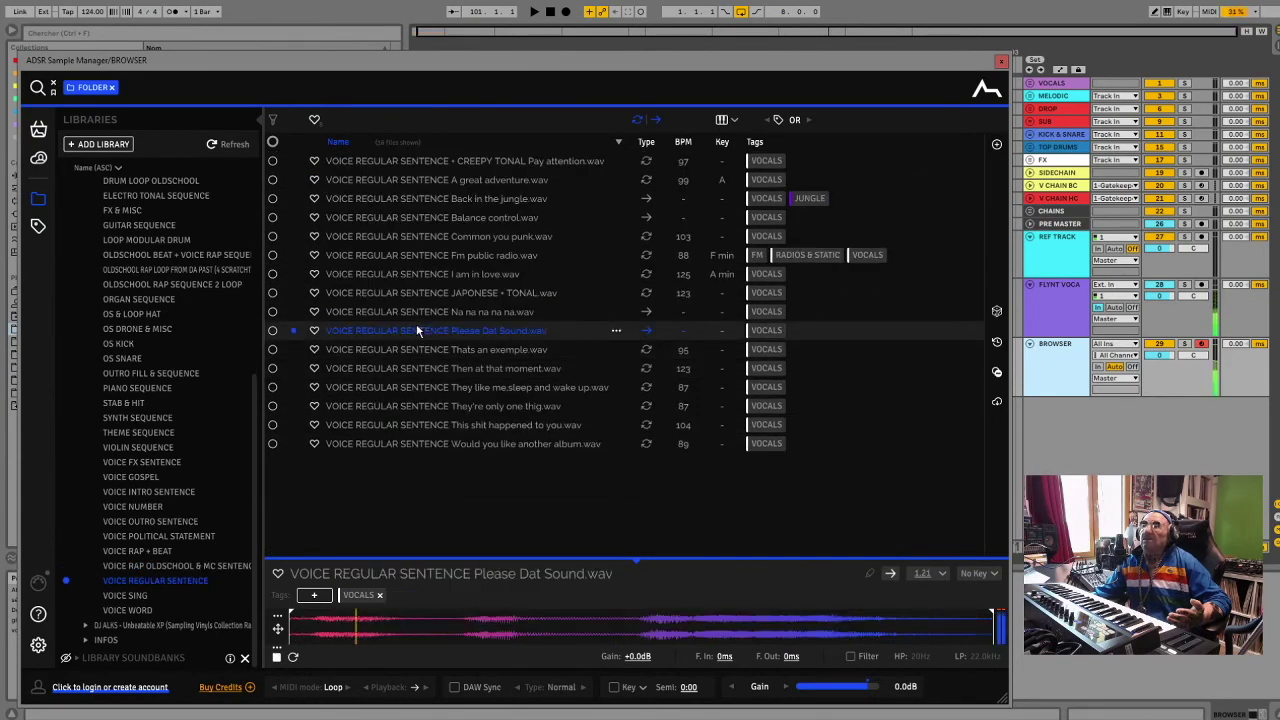
# Collapse the CD collection and open the BASS SEQUENCE folder of the Unbeatable XP Sampling Vinyls Collection
pyautogui.scroll(5, 155, 306)
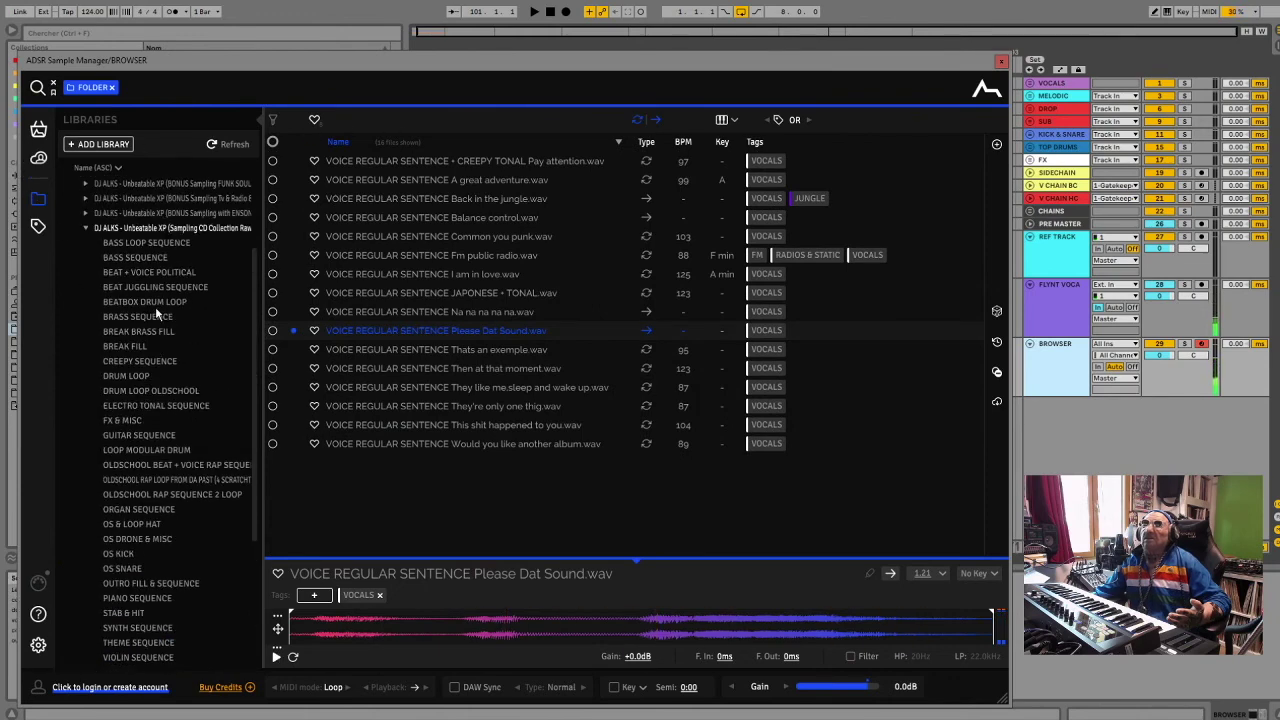
pyautogui.click(86, 229)
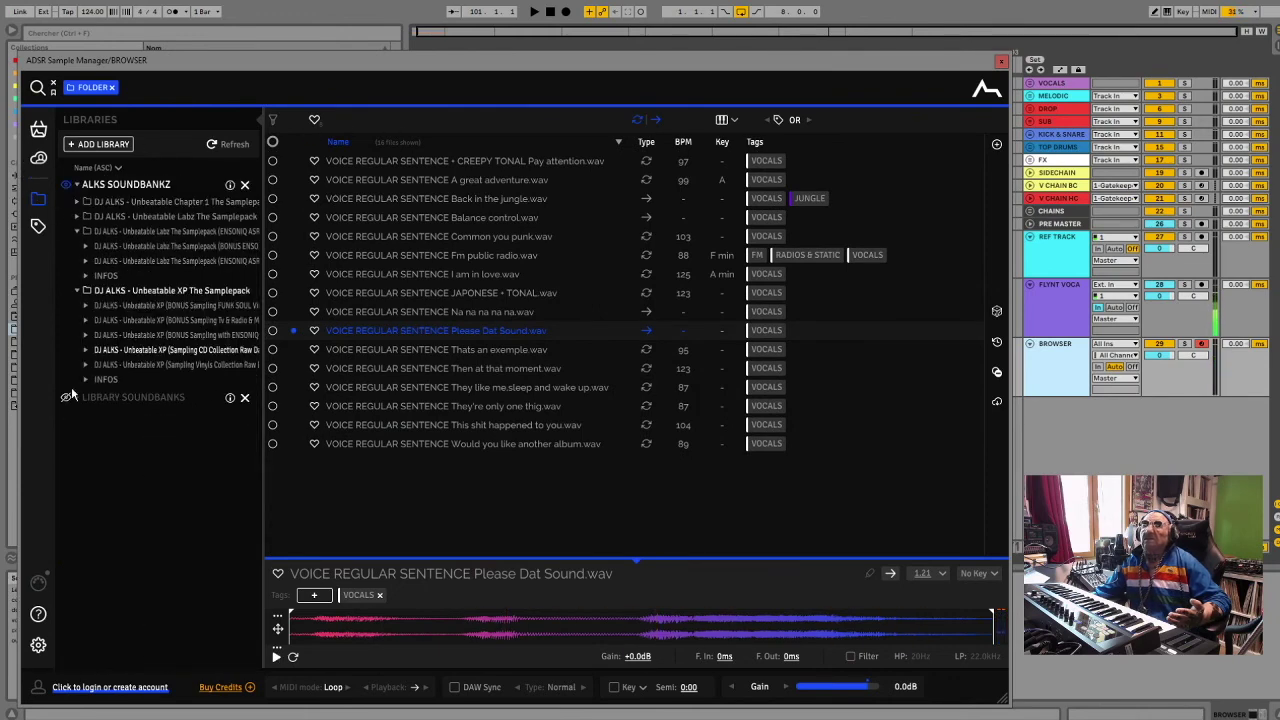
pyautogui.click(122, 363)
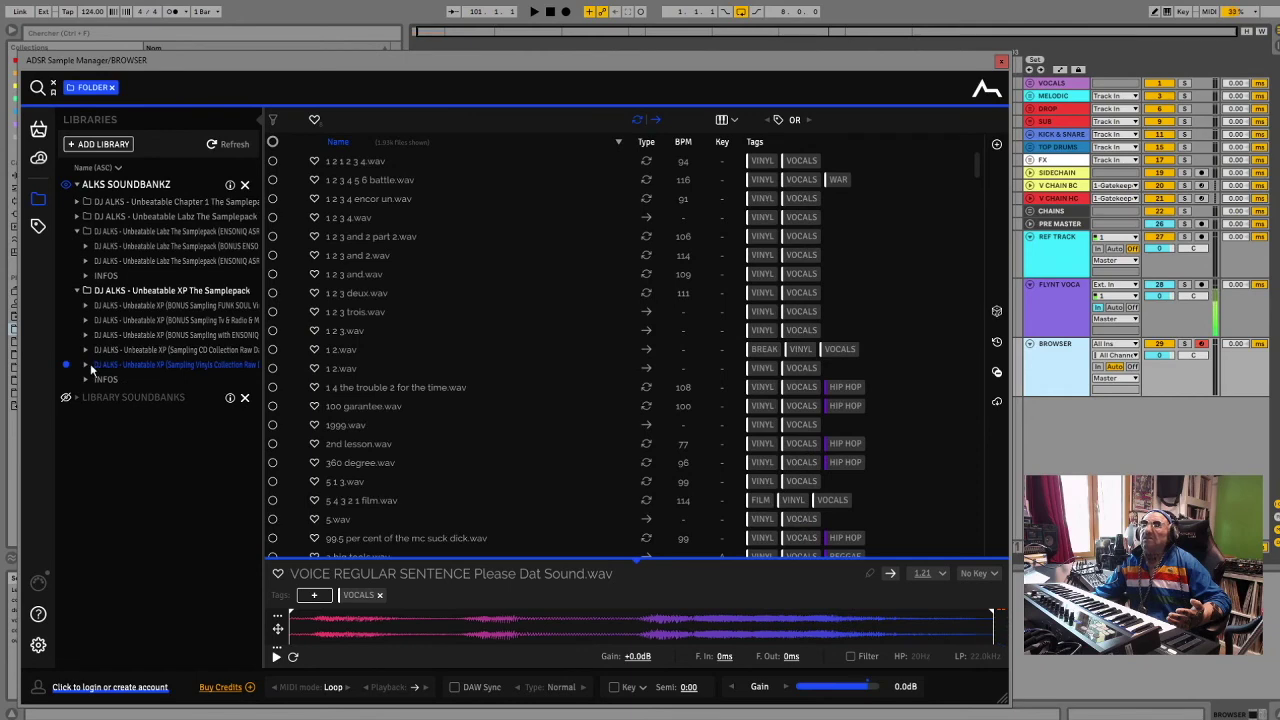
pyautogui.click(87, 365)
pyautogui.click(108, 380)
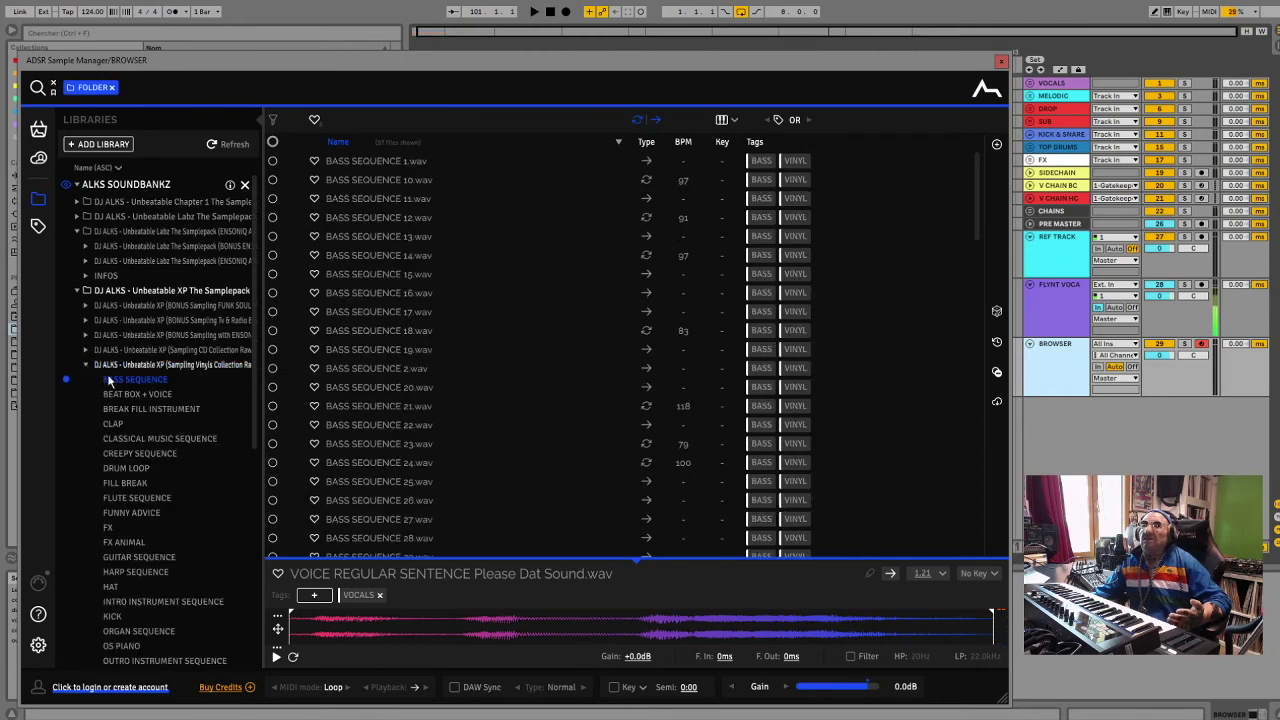
# Audition samples down the BASS SEQUENCE folder, including BASS SEQUENCE 12, 16, 22, 25 and 4
pyautogui.click(355, 217)
pyautogui.press('Down')
pyautogui.press('Down')
pyautogui.press('Down')
pyautogui.press('Down')
pyautogui.press('Down')
pyautogui.press('Down')
pyautogui.press('Down')
pyautogui.press('Down')
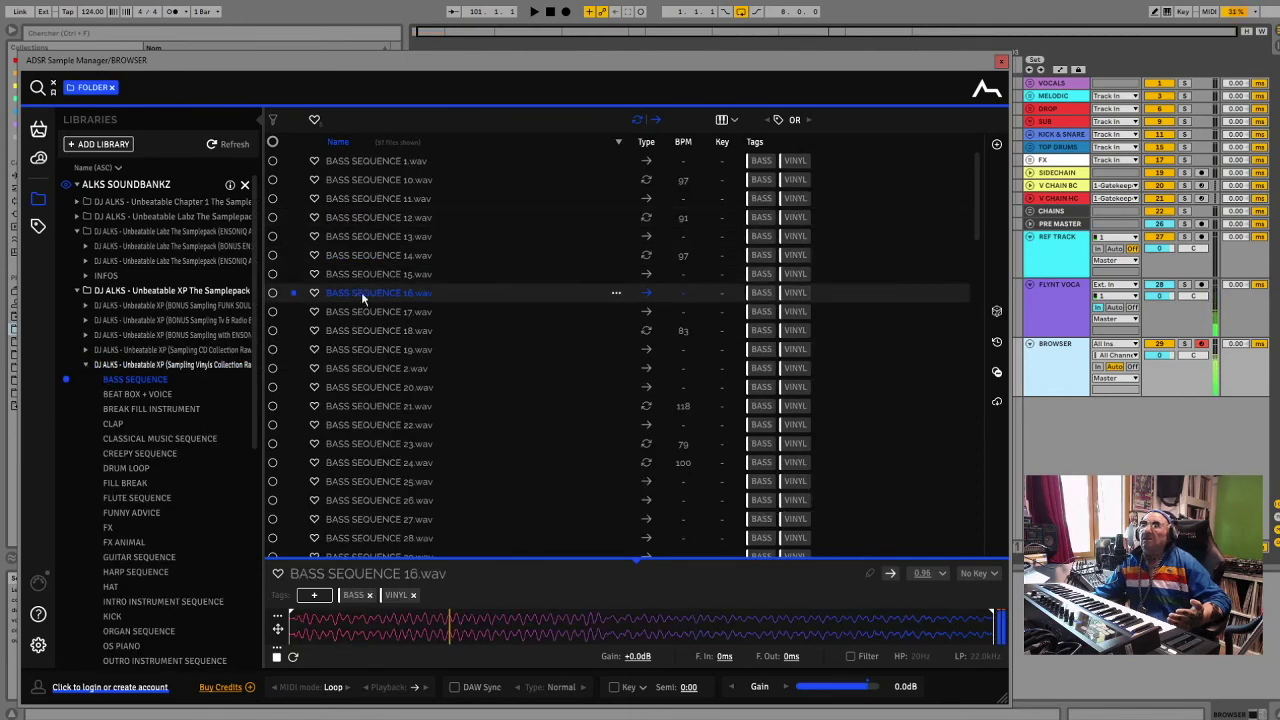
pyautogui.click(362, 424)
pyautogui.click(372, 484)
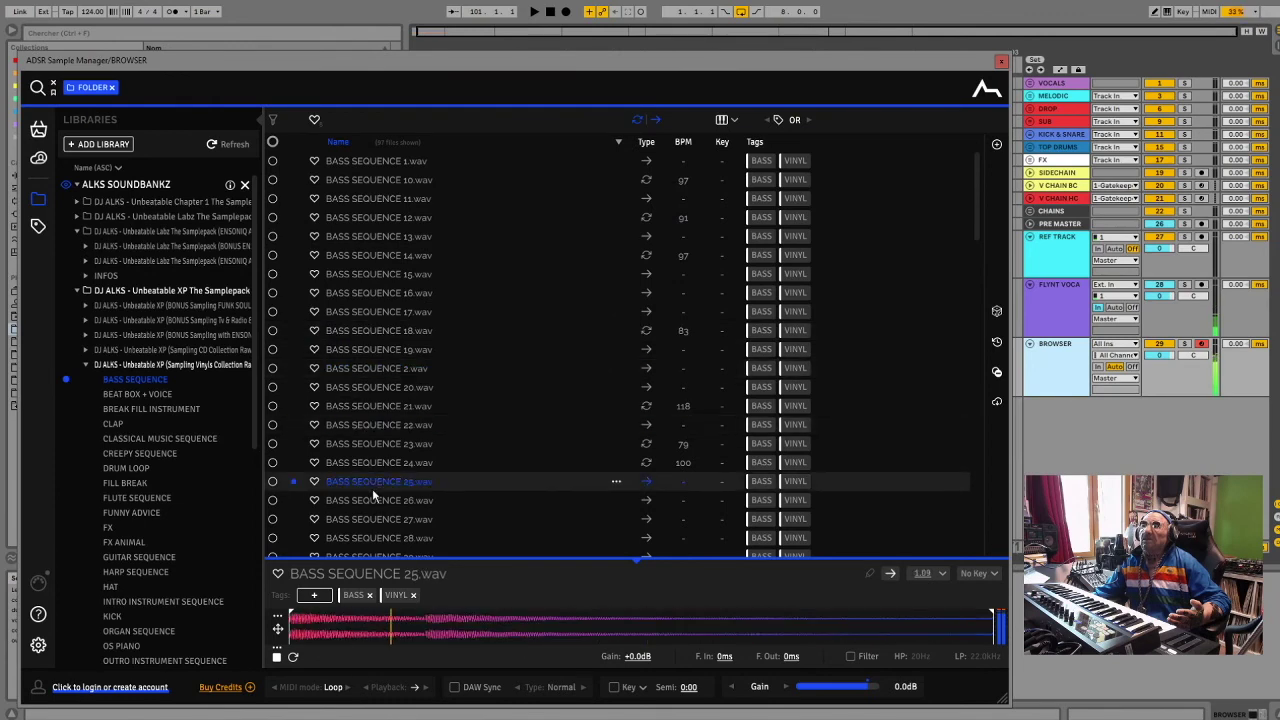
pyautogui.scroll(-5, 373, 487)
pyautogui.click(373, 487)
pyautogui.click(350, 410)
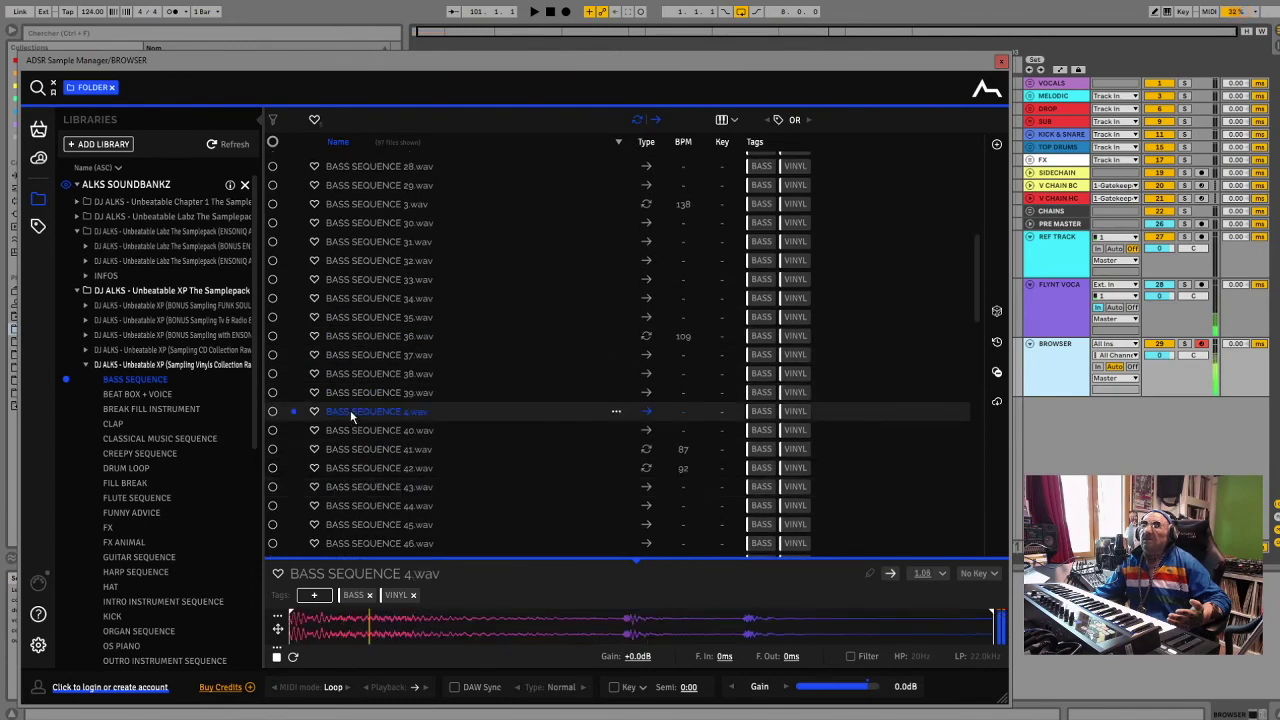
# Audition beat 5.wav, box rewind.wav, can effect with your wake technik.wav and it make s me wanna.wav in the BEAT BOX + VOICE folder
pyautogui.click(157, 393)
pyautogui.click(333, 235)
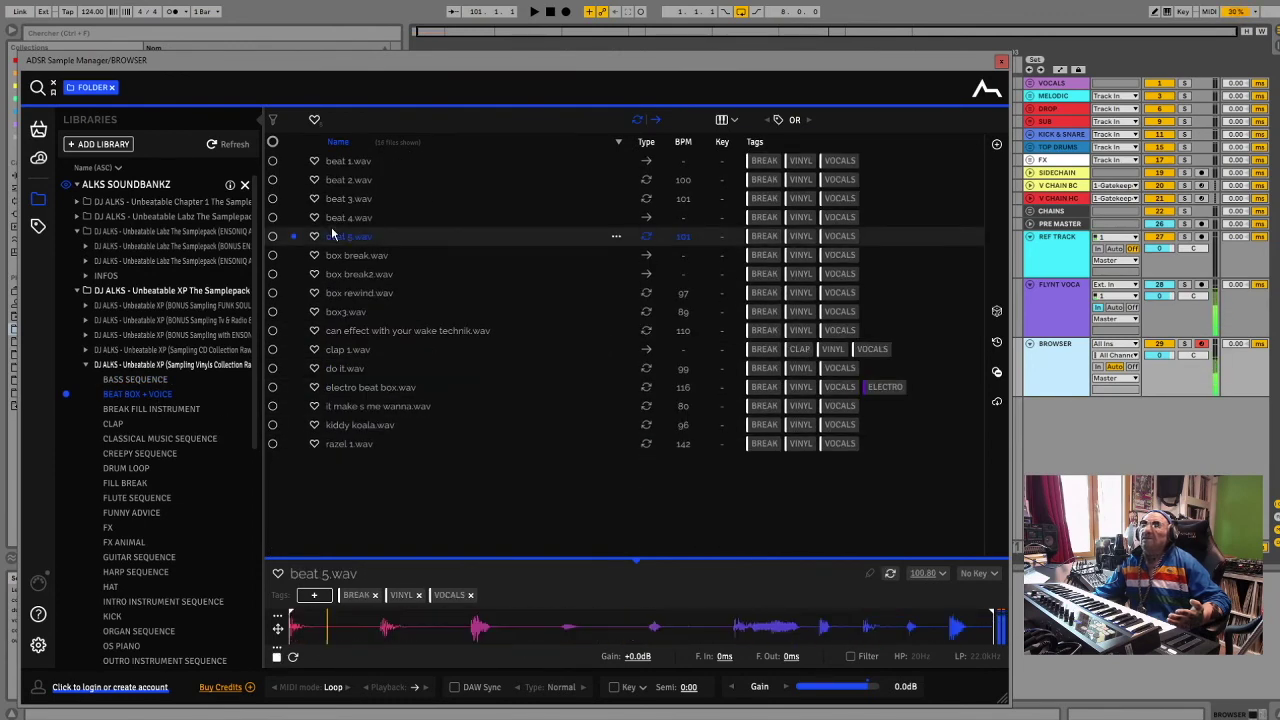
pyautogui.click(334, 292)
pyautogui.click(340, 335)
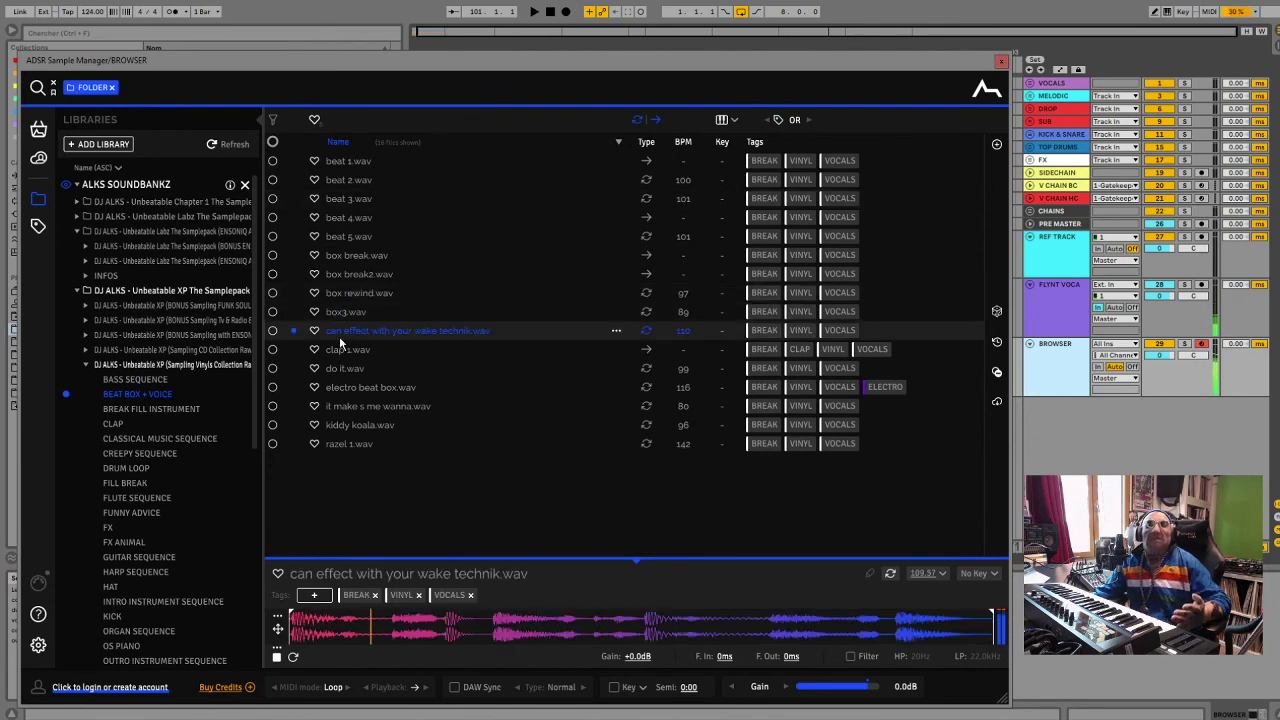
pyautogui.click(337, 406)
# Audition saxo 3.wav in the BREAK FILL INSTRUMENT folder and CLAP 11, 14, 18 and 32 in the CLAP folder
pyautogui.click(188, 409)
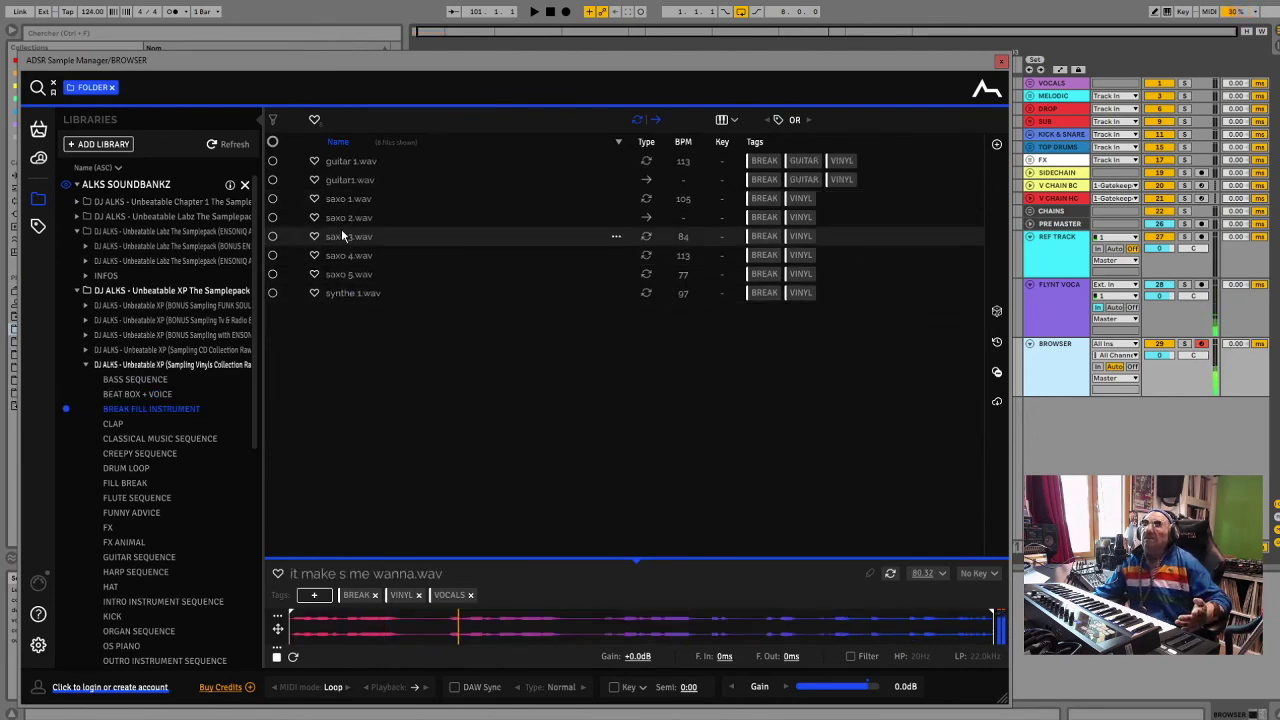
pyautogui.click(341, 236)
pyautogui.click(113, 424)
pyautogui.click(340, 198)
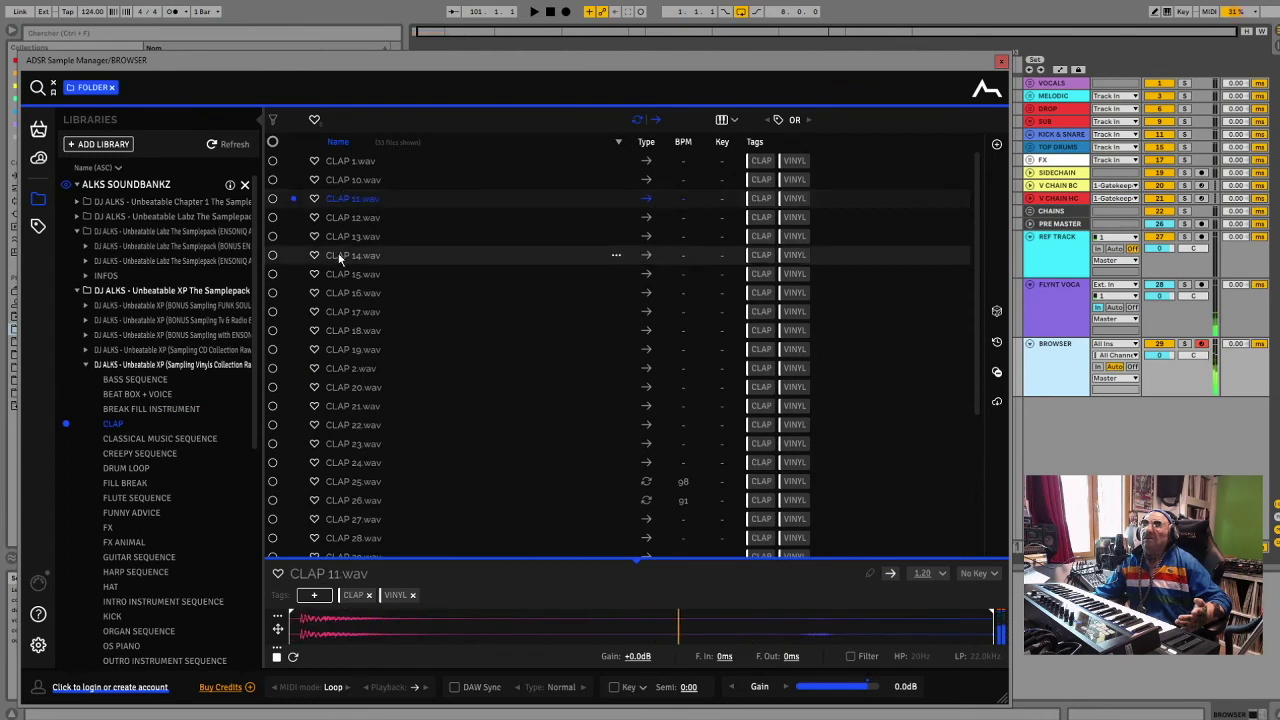
pyautogui.click(337, 253)
pyautogui.click(333, 331)
pyautogui.scroll(-4, 336, 416)
pyautogui.click(336, 416)
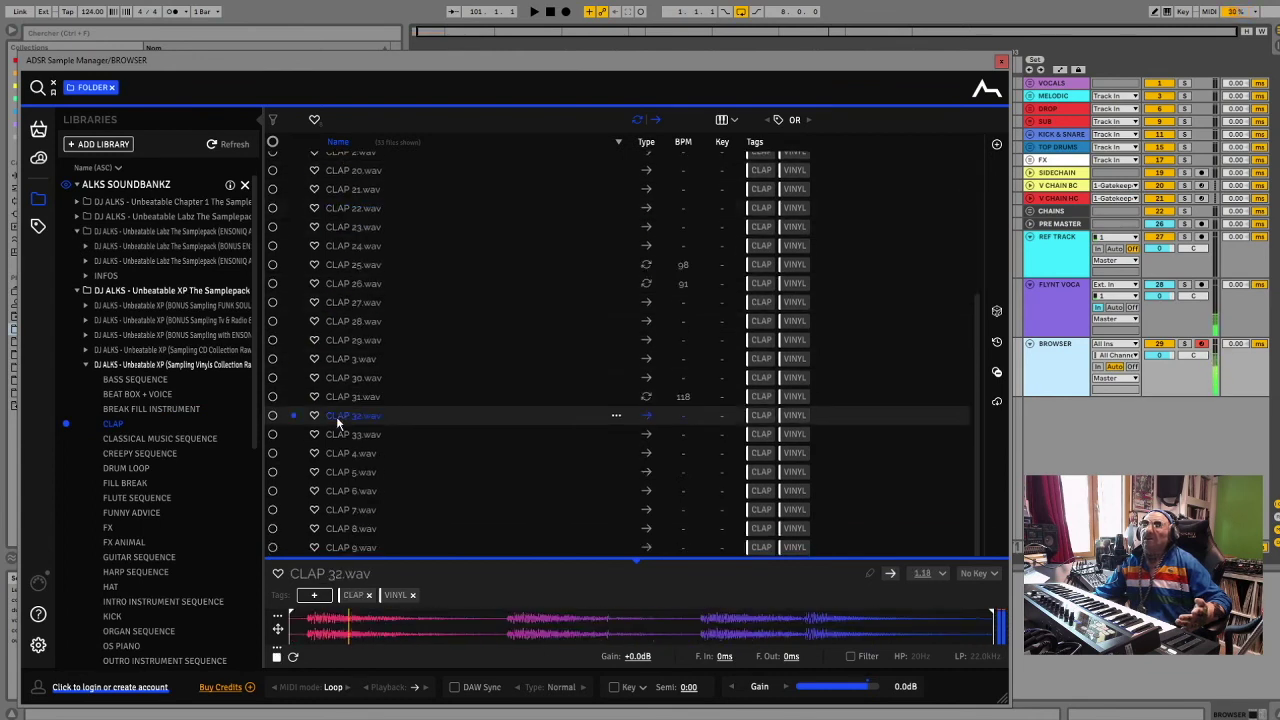
# Audition CLASSICAL MUSIC SEQUENCE4.wav, plus CREEPY SEQUENCE 16 and CREEPY SEQUENCE 3 in the CREEPY SEQUENCE folder
pyautogui.click(159, 438)
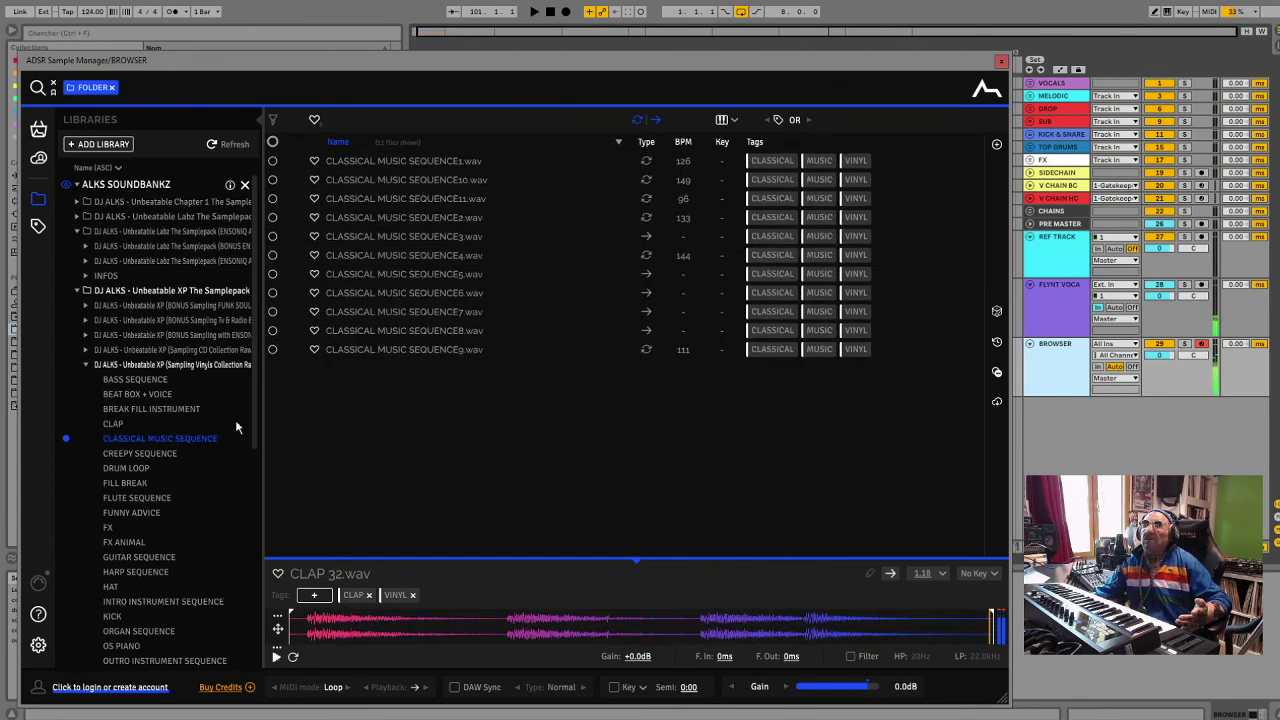
pyautogui.click(349, 255)
pyautogui.click(116, 454)
pyautogui.click(344, 288)
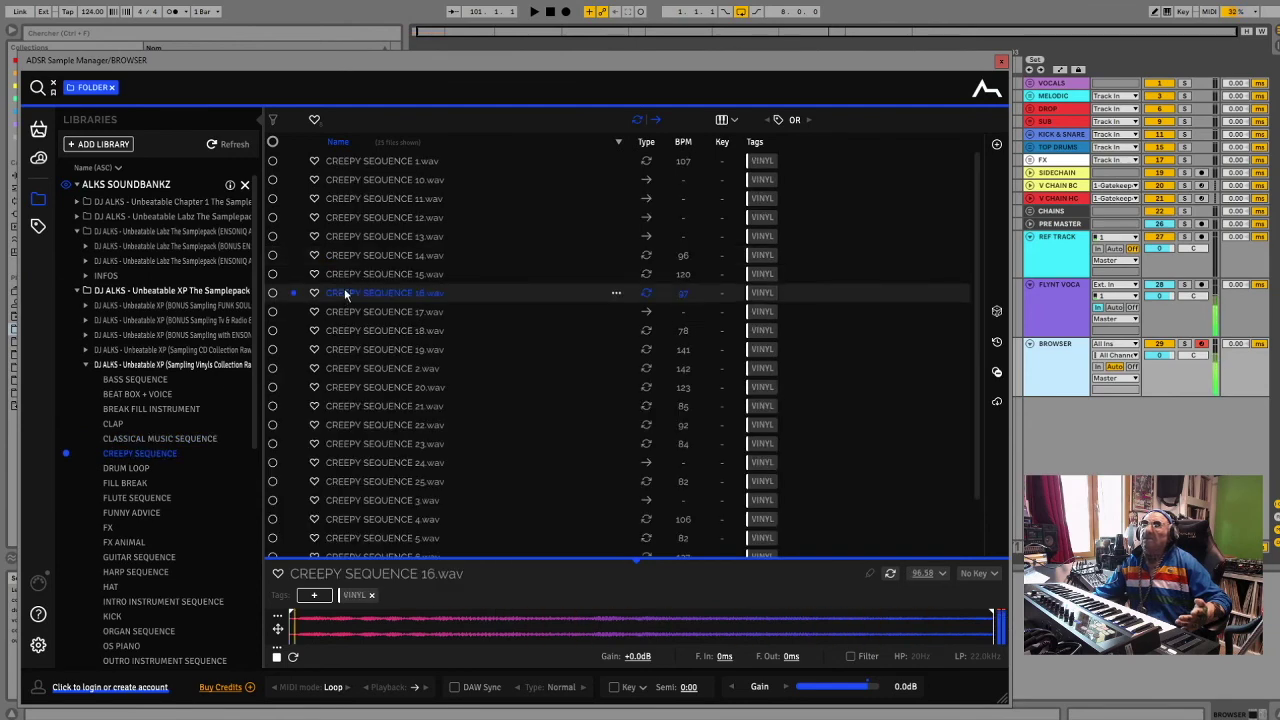
pyautogui.scroll(-1, 396, 434)
pyautogui.click(396, 434)
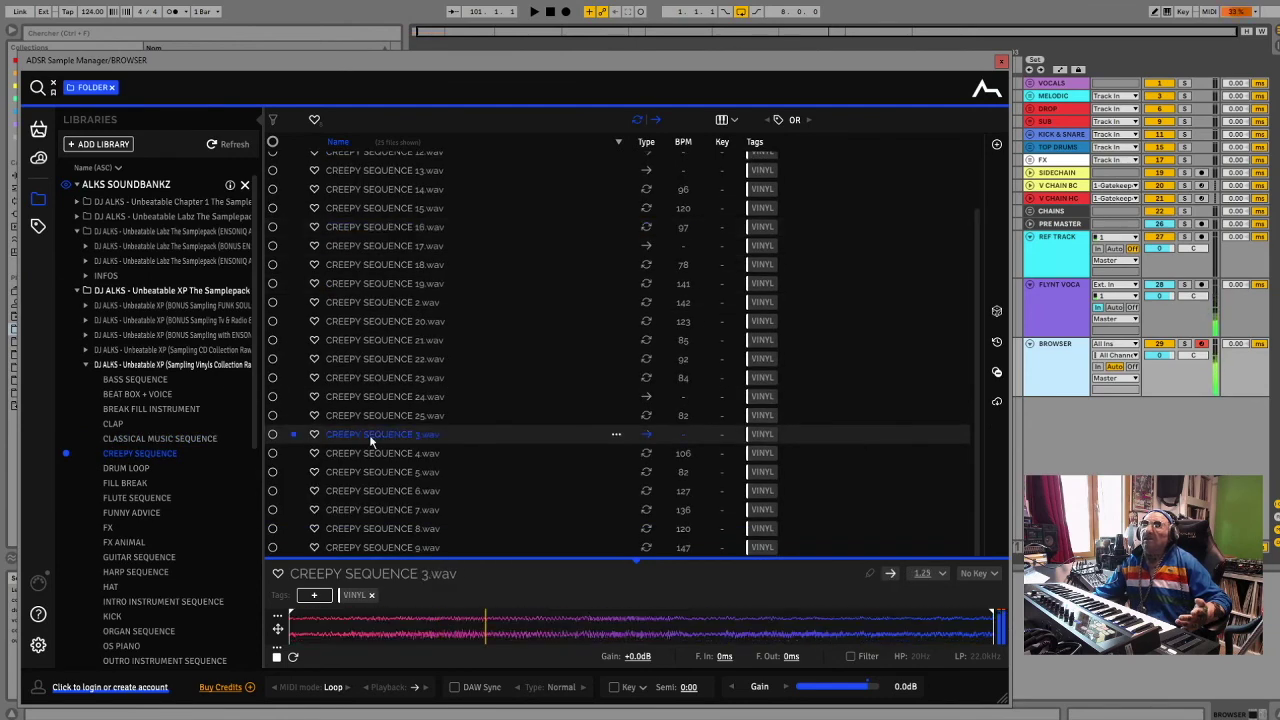
# Open the DRUM LOOP folder and audition DRUMLOOP 102.wav and DRUMLOOP 108.wav
pyautogui.click(112, 468)
pyautogui.click(370, 349)
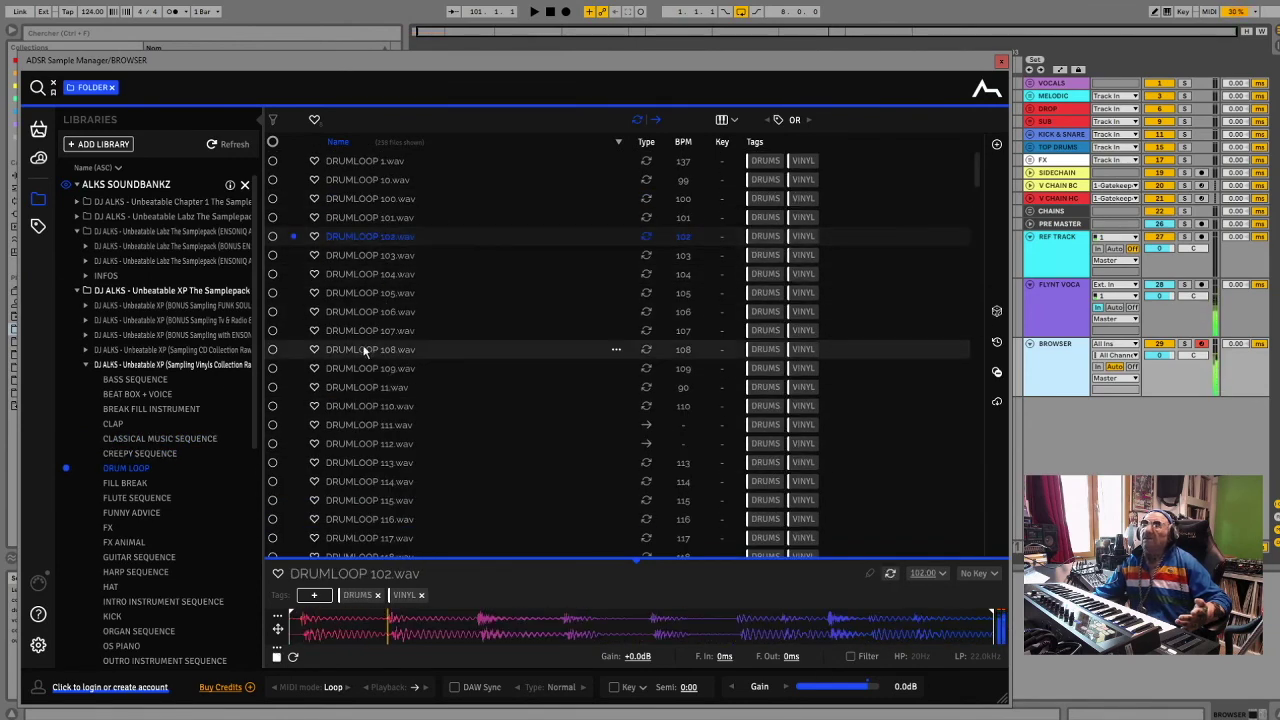
pyautogui.click(314, 462)
# View the contents of the FILL BREAK, FLUTE SEQUENCE and FX folders, looking further down the FX sample list
pyautogui.click(124, 483)
pyautogui.scroll(-5, 138, 480)
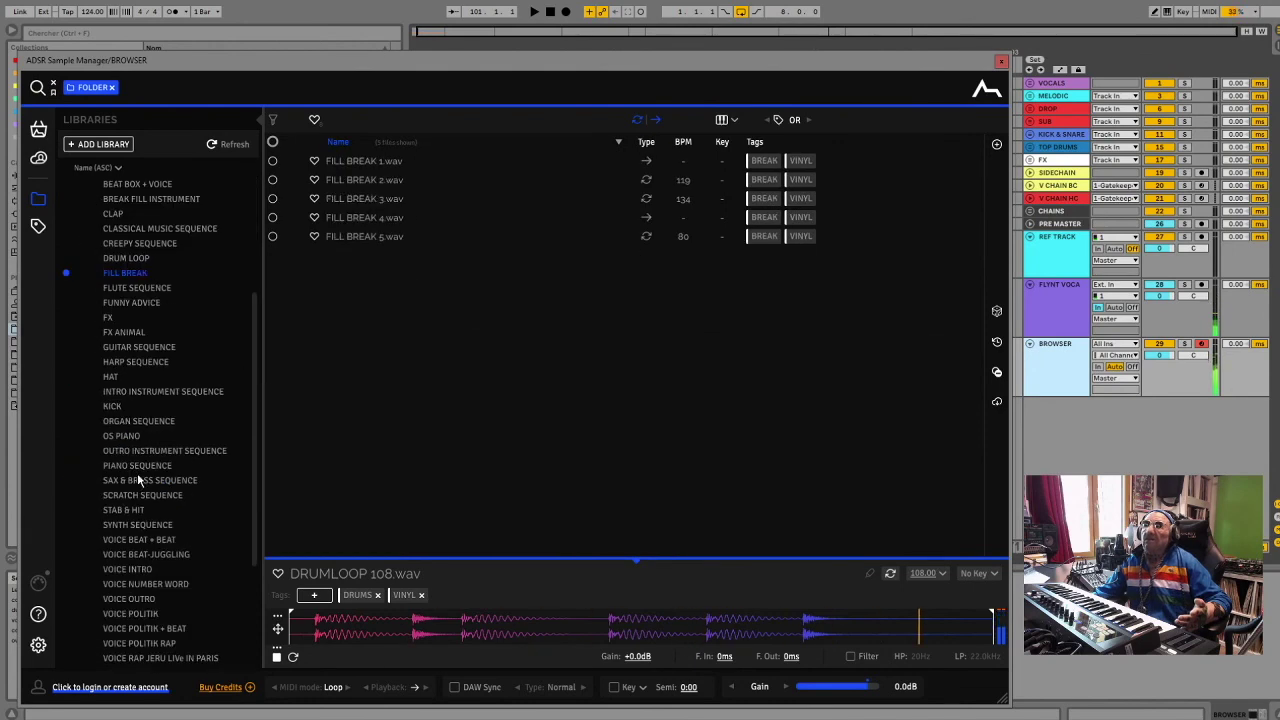
pyautogui.click(122, 254)
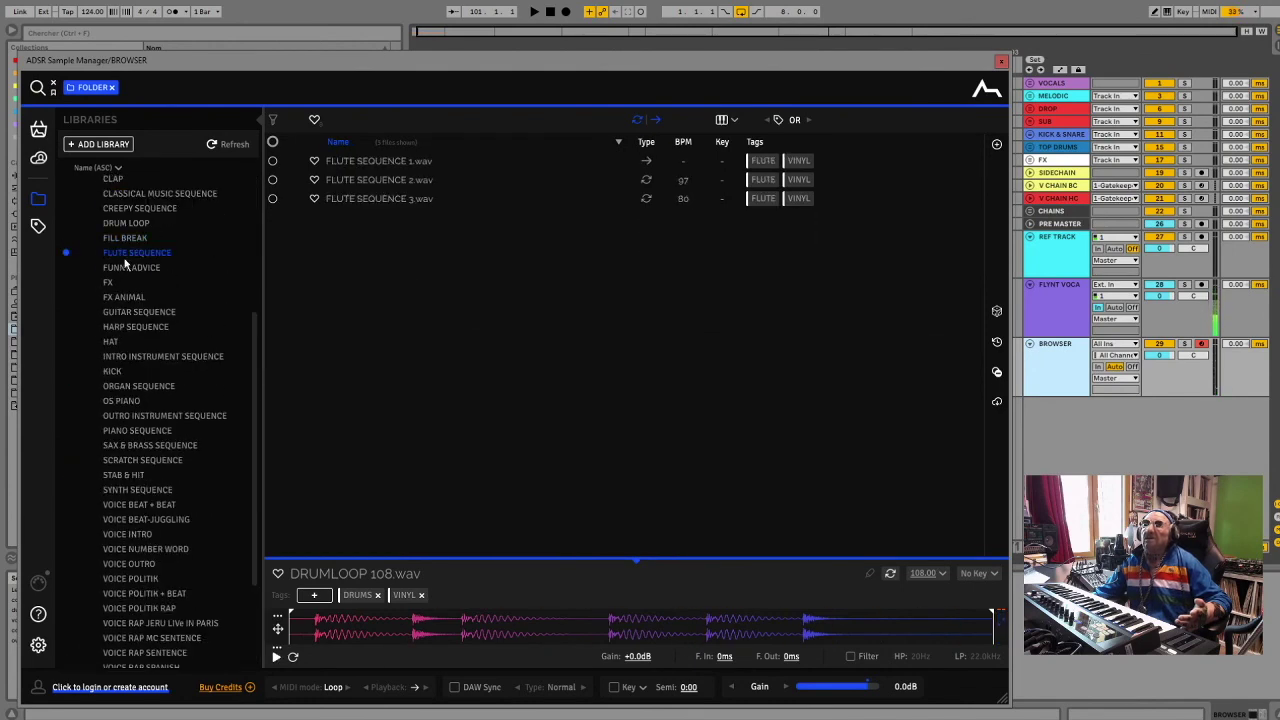
pyautogui.click(108, 284)
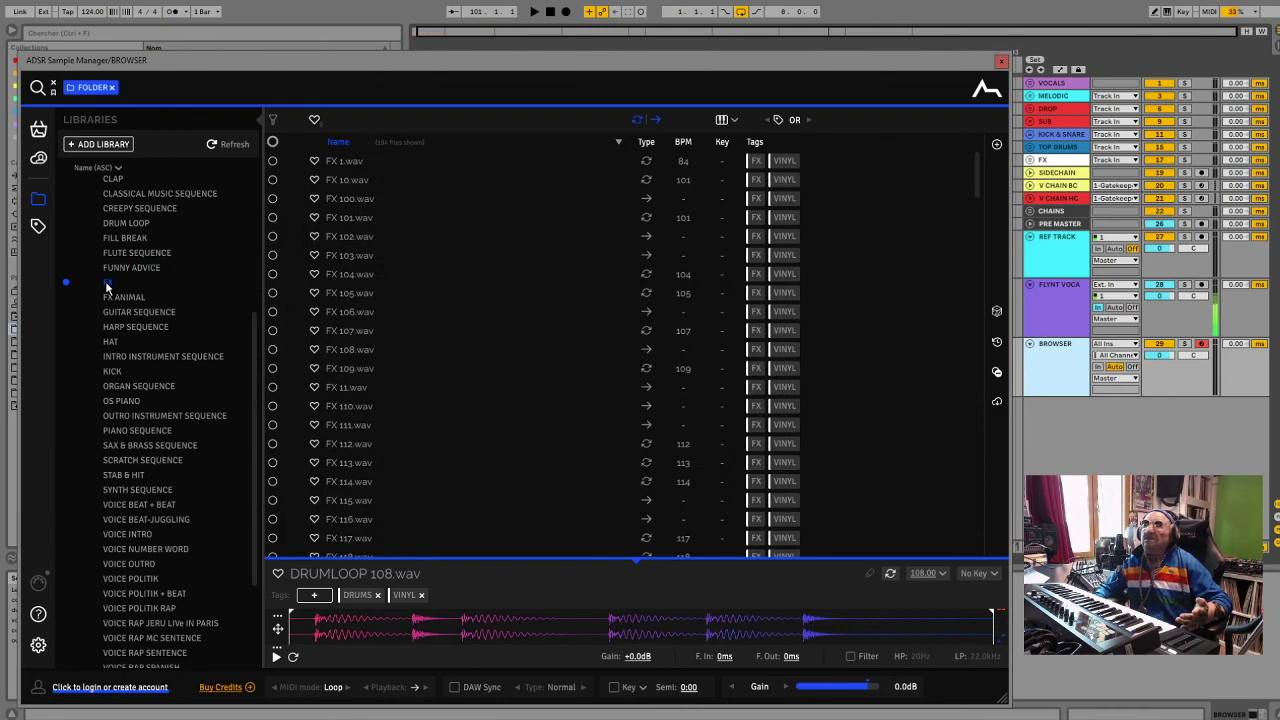
pyautogui.scroll(-1, 108, 286)
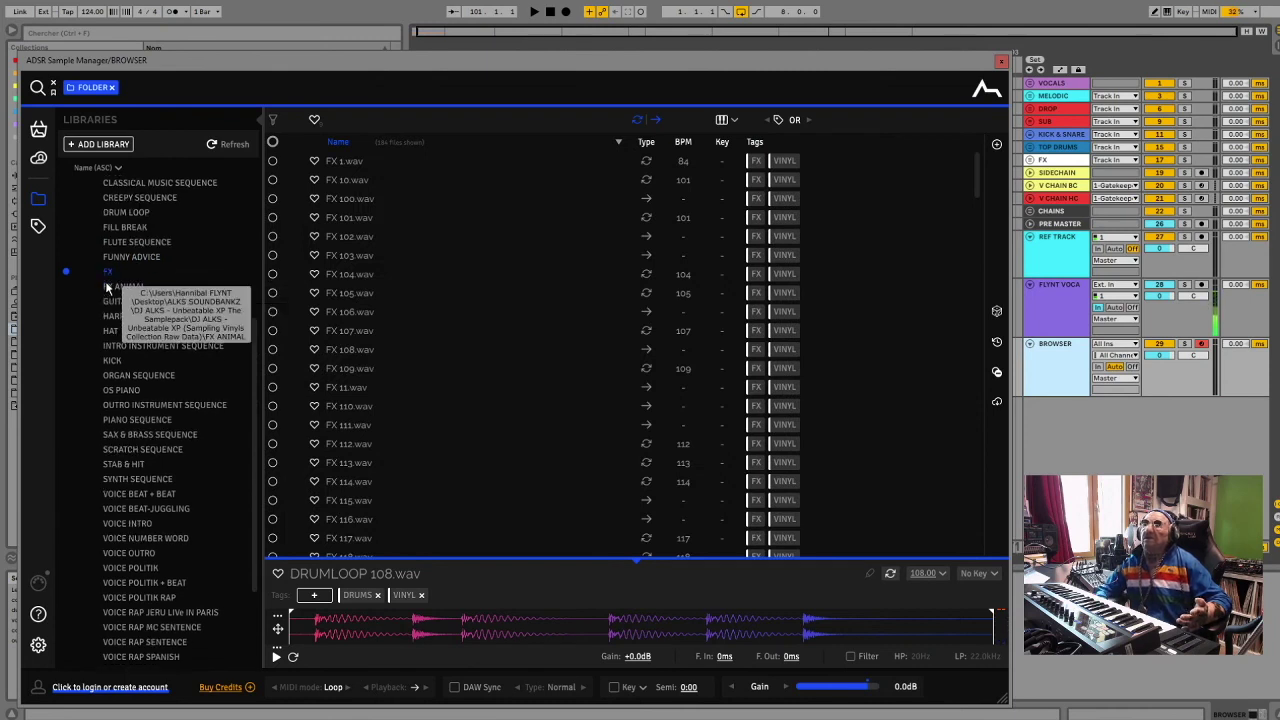
pyautogui.scroll(-15, 369, 262)
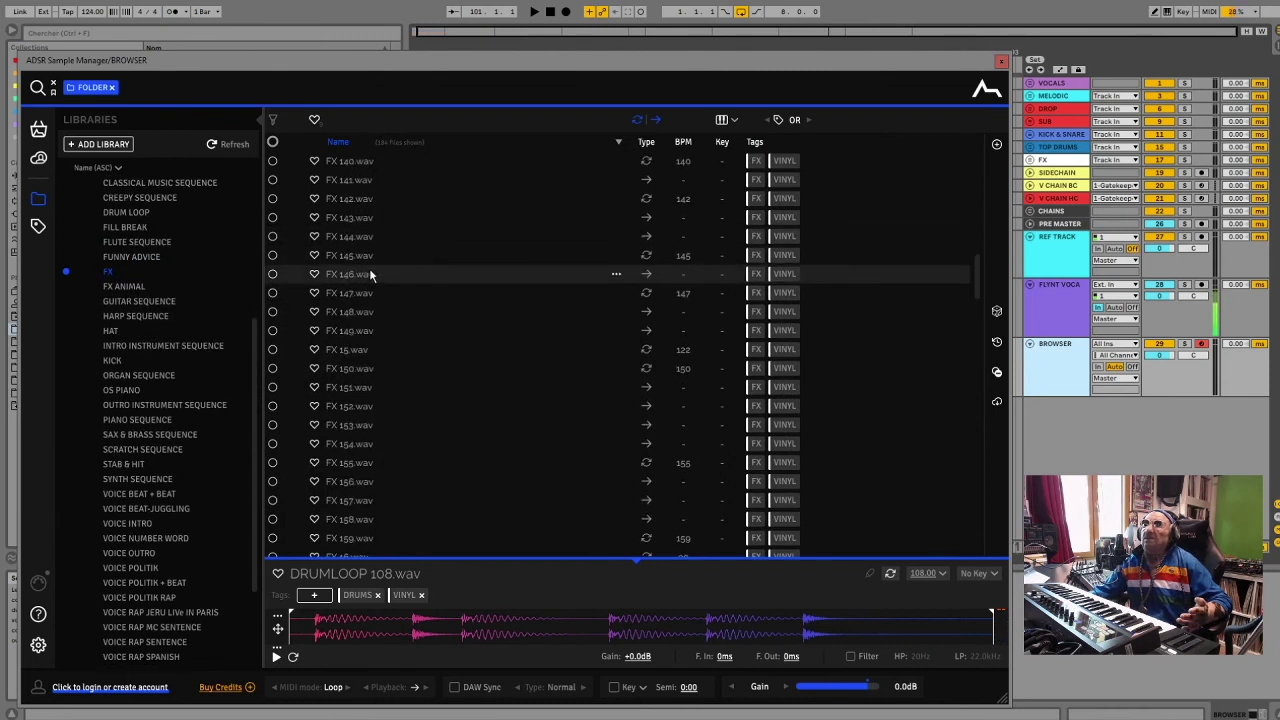
# View the contents of the FX ANIMAL, GUITAR SEQUENCE, HARP SEQUENCE and INTRO INSTRUMENT SEQUENCE folders
pyautogui.click(112, 286)
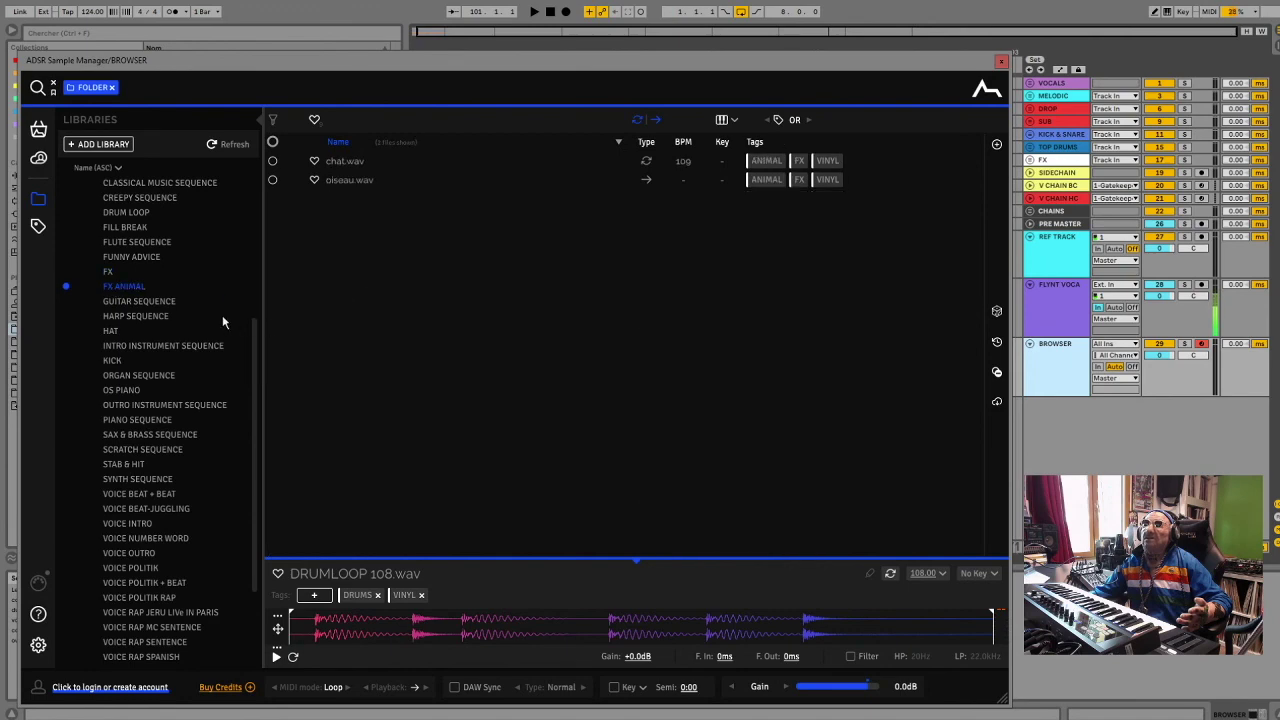
pyautogui.click(158, 301)
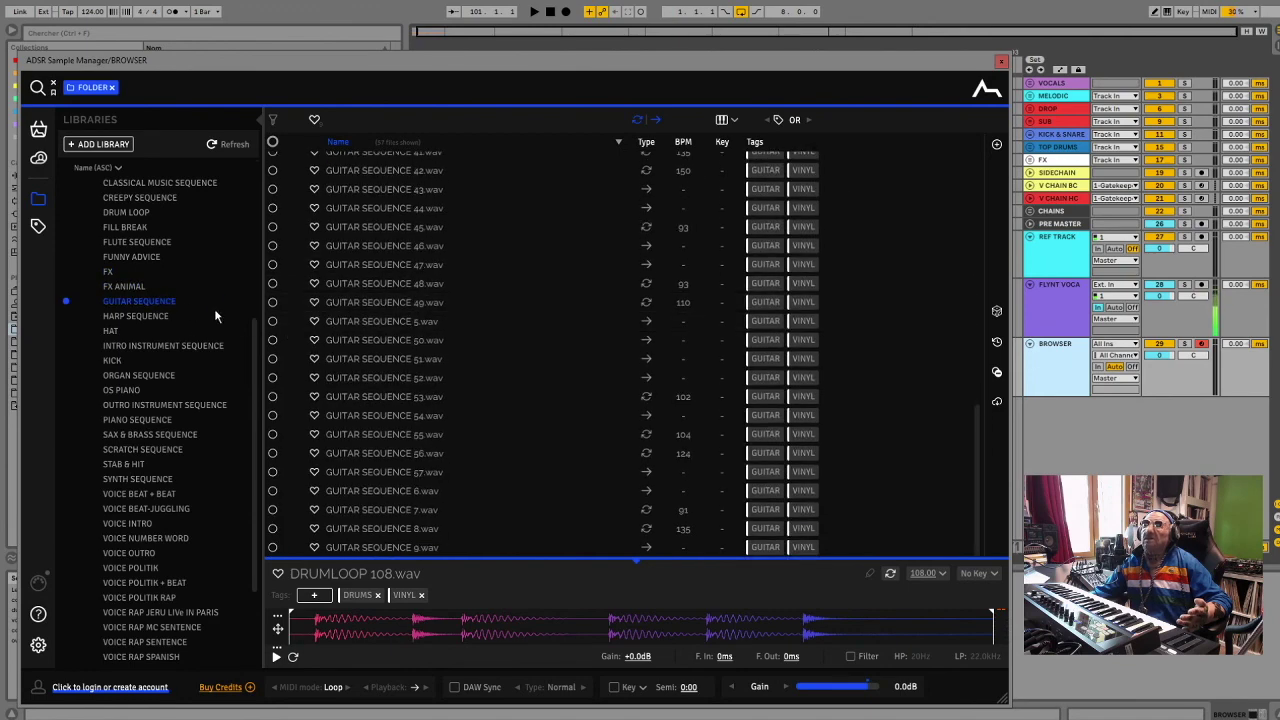
pyautogui.click(161, 316)
pyautogui.click(188, 346)
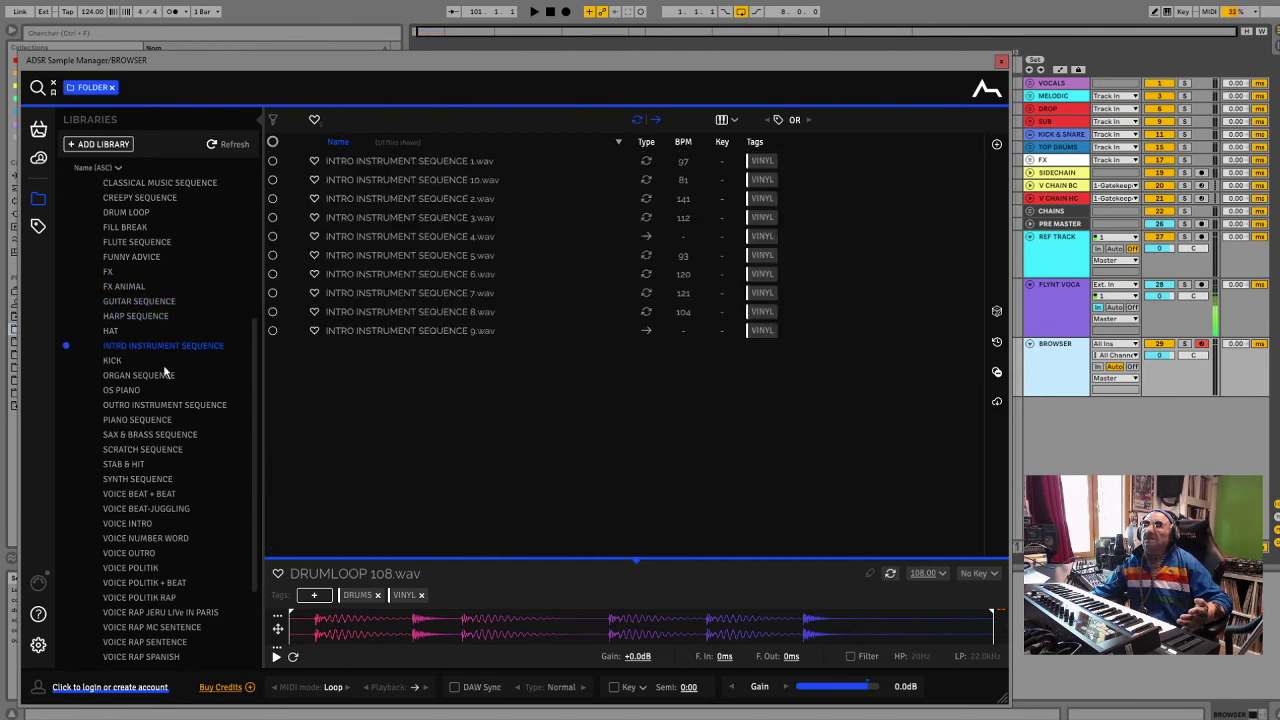
# View the contents of the KICK, ORGAN SEQUENCE, OS PIANO, SAX & BRASS SEQUENCE, SCRATCH SEQUENCE and STAB & HIT folders
pyautogui.click(116, 361)
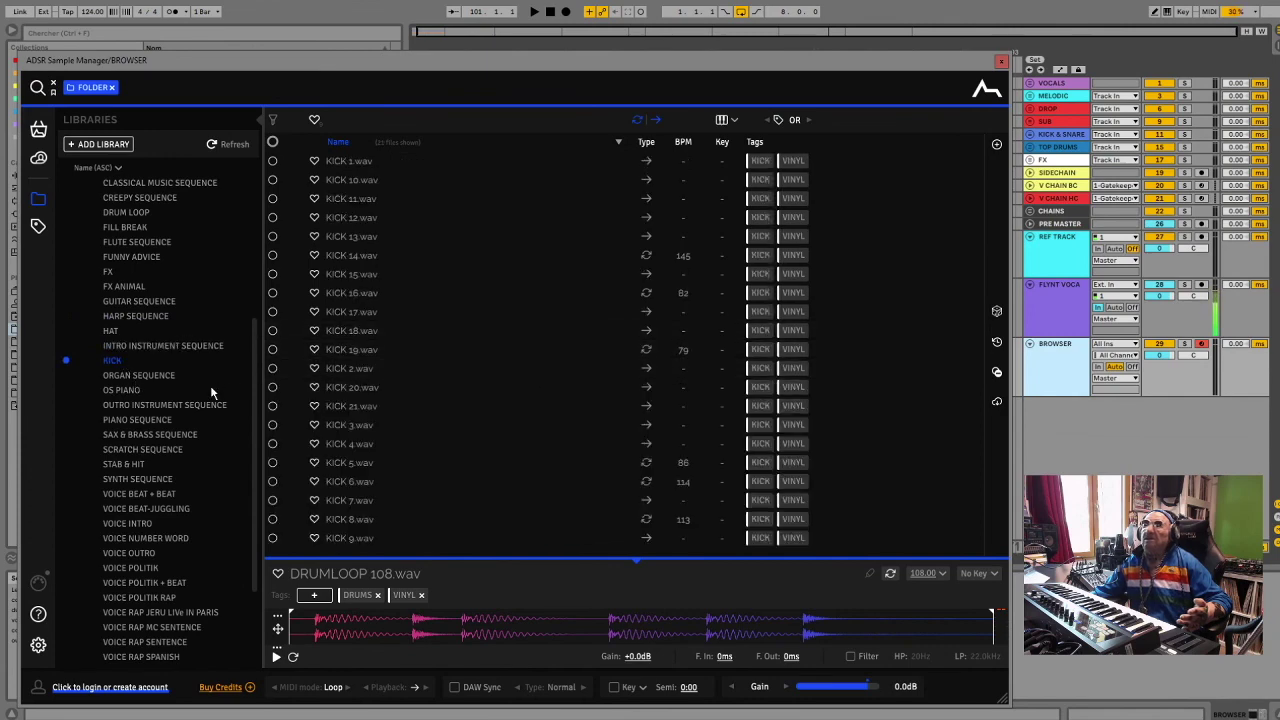
pyautogui.click(160, 375)
pyautogui.click(116, 390)
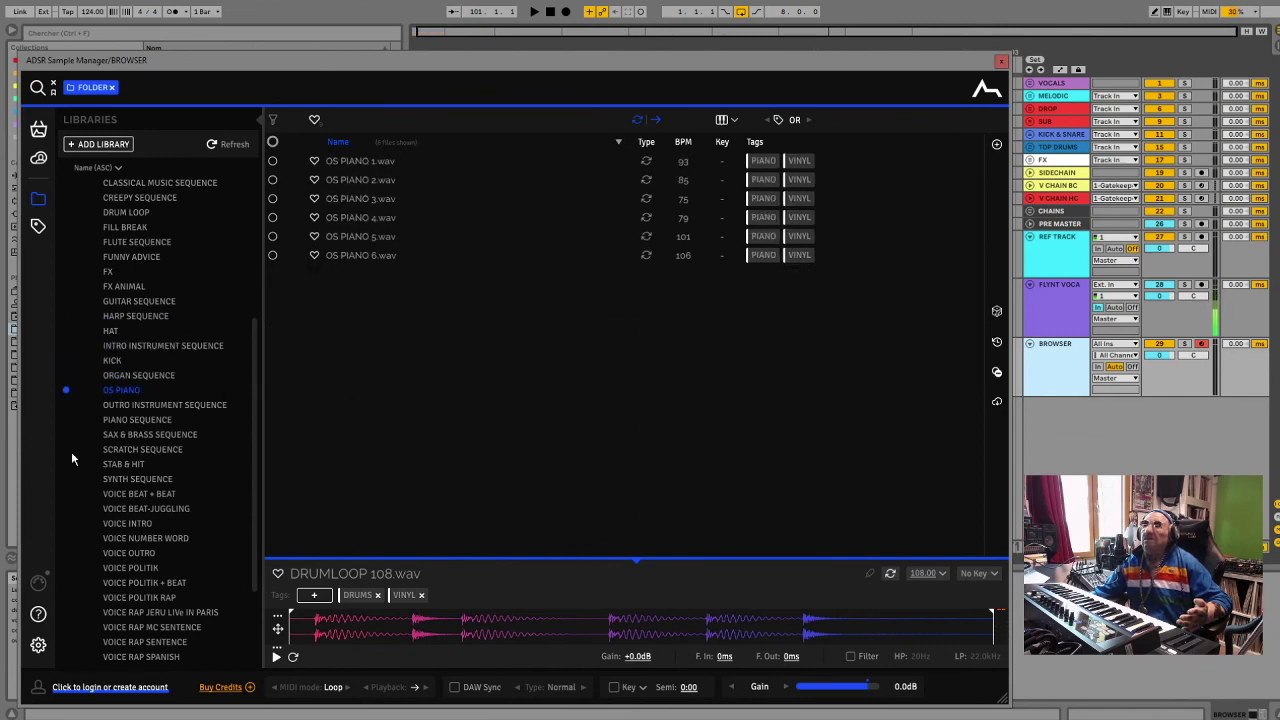
pyautogui.click(116, 437)
pyautogui.click(116, 450)
pyautogui.click(118, 465)
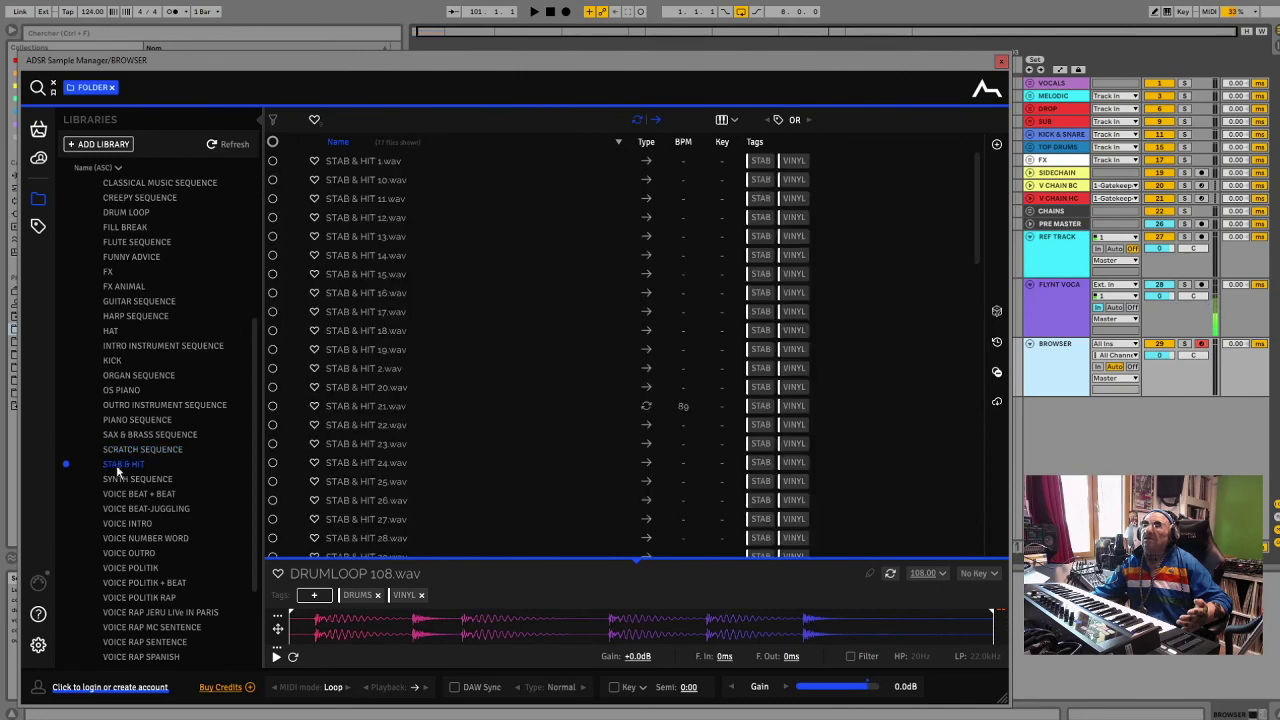
# View the VOICE BEAT + BEAT and VOICE INTRO folders and look through the remaining voice folders of the vinyls collection
pyautogui.click(125, 494)
pyautogui.click(122, 523)
pyautogui.scroll(-3, 130, 530)
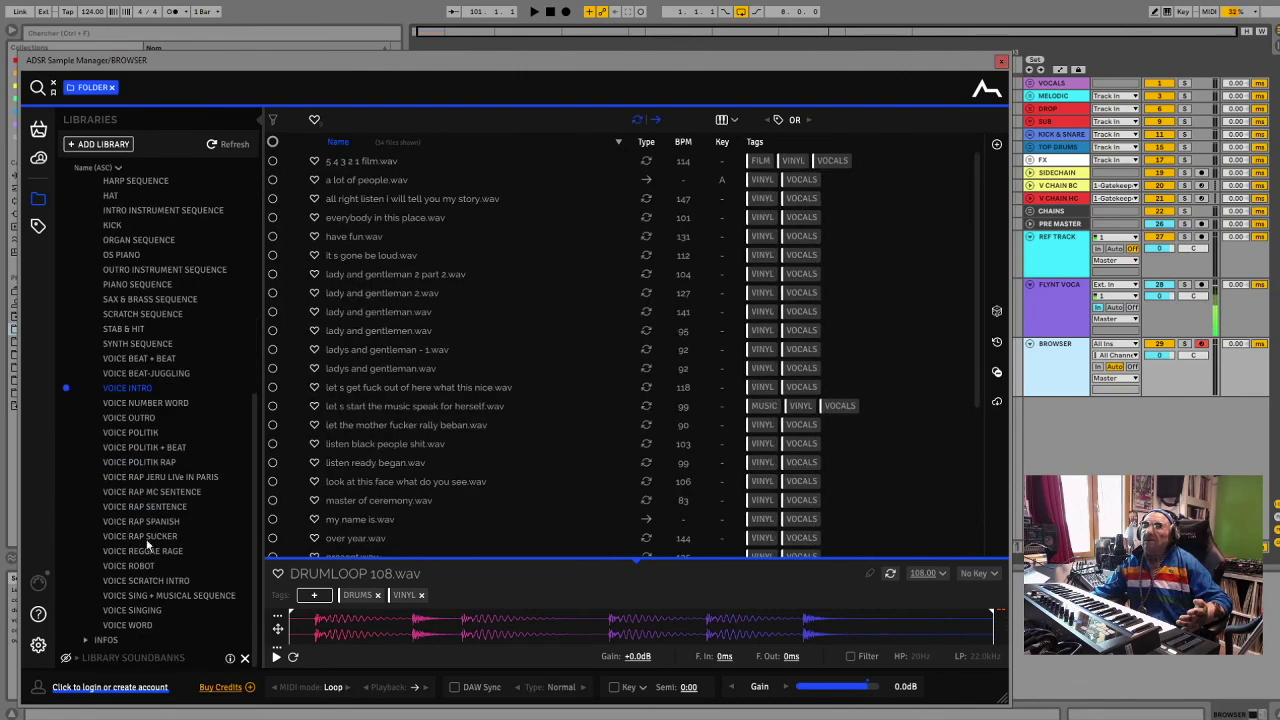
# Collapse the vinyls collection, the Unbeatable XP pack and the Unbeatable Labz ENSONIQ ASRX pack, and list all samples of the ENSONIQ ASRX pack
pyautogui.scroll(10, 140, 500)
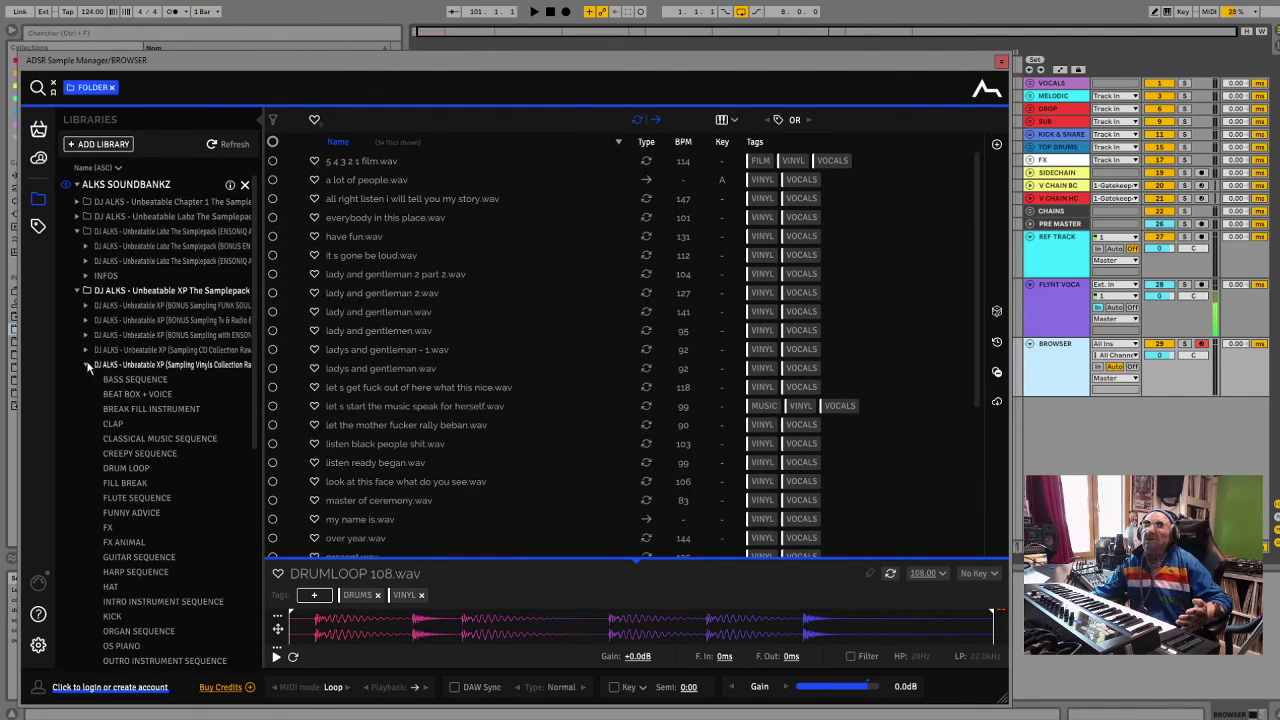
pyautogui.click(87, 365)
pyautogui.click(75, 291)
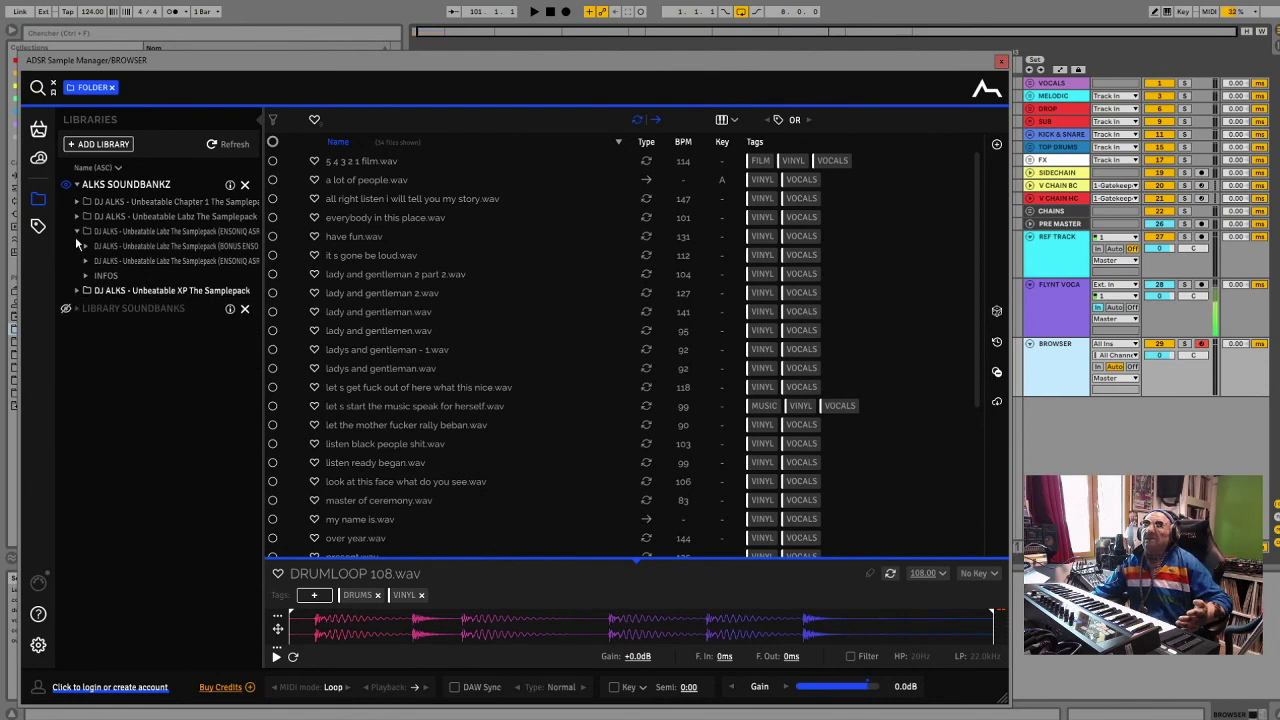
pyautogui.click(76, 231)
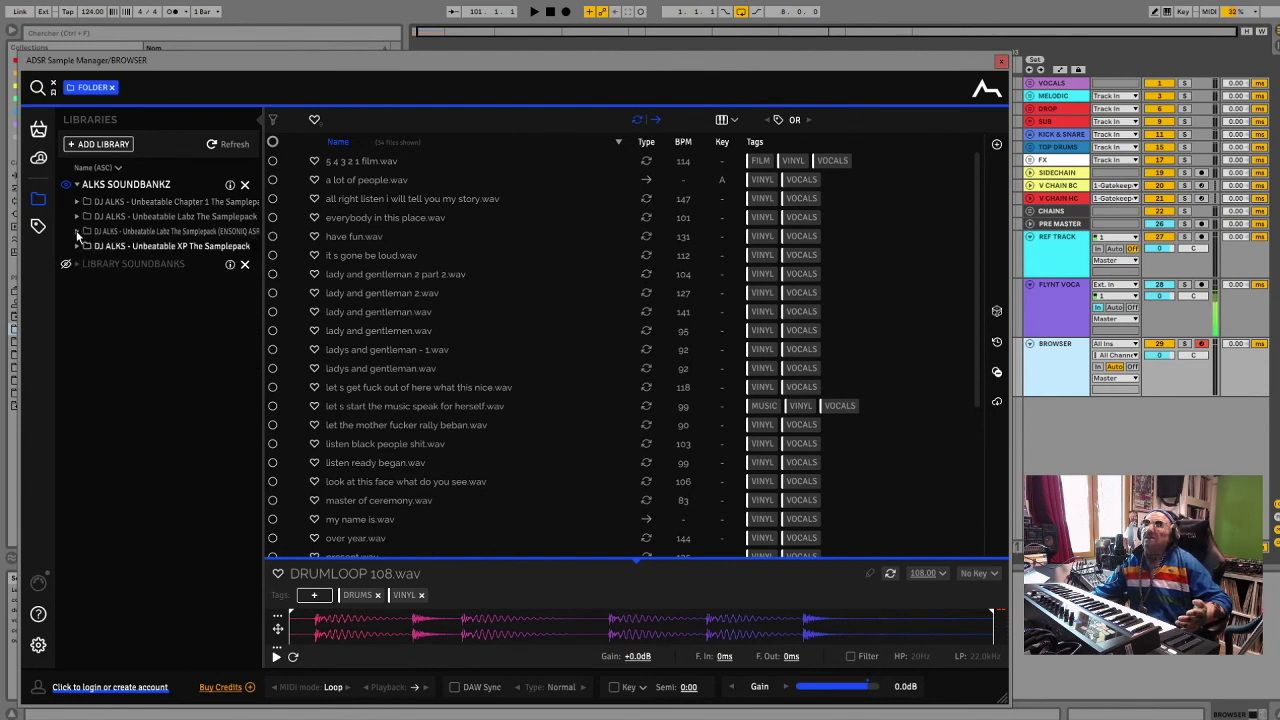
pyautogui.click(136, 232)
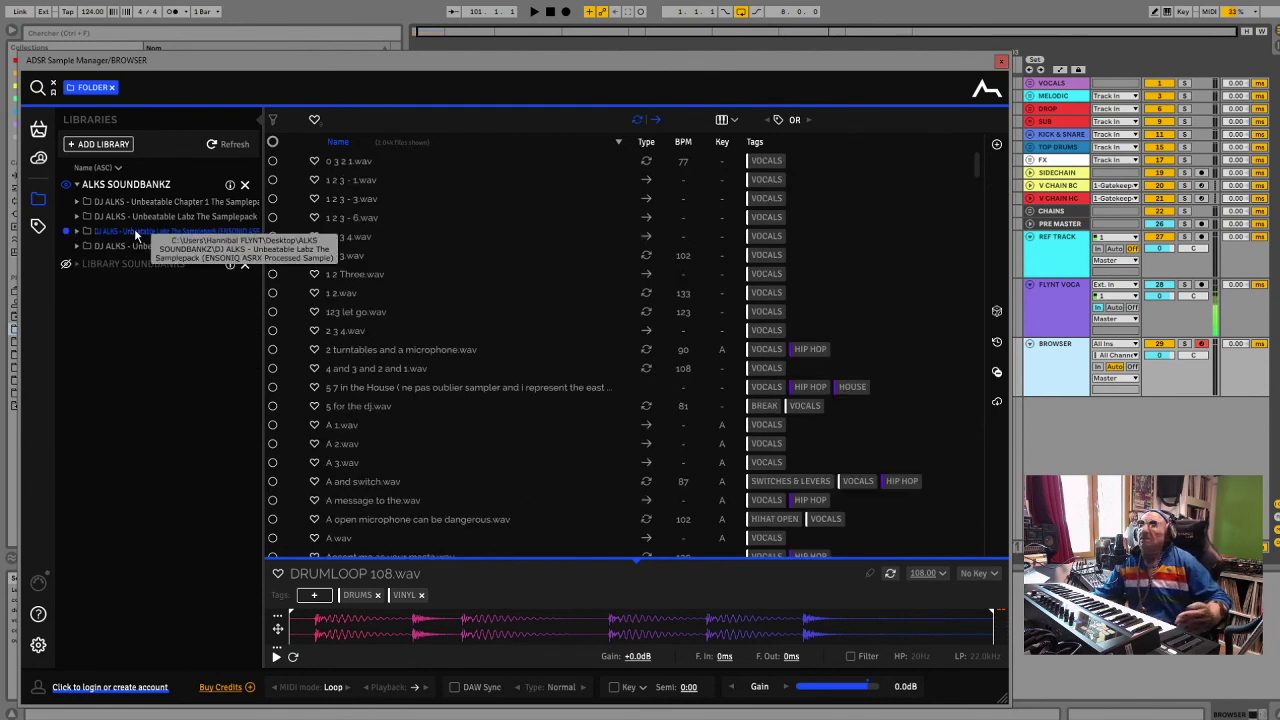